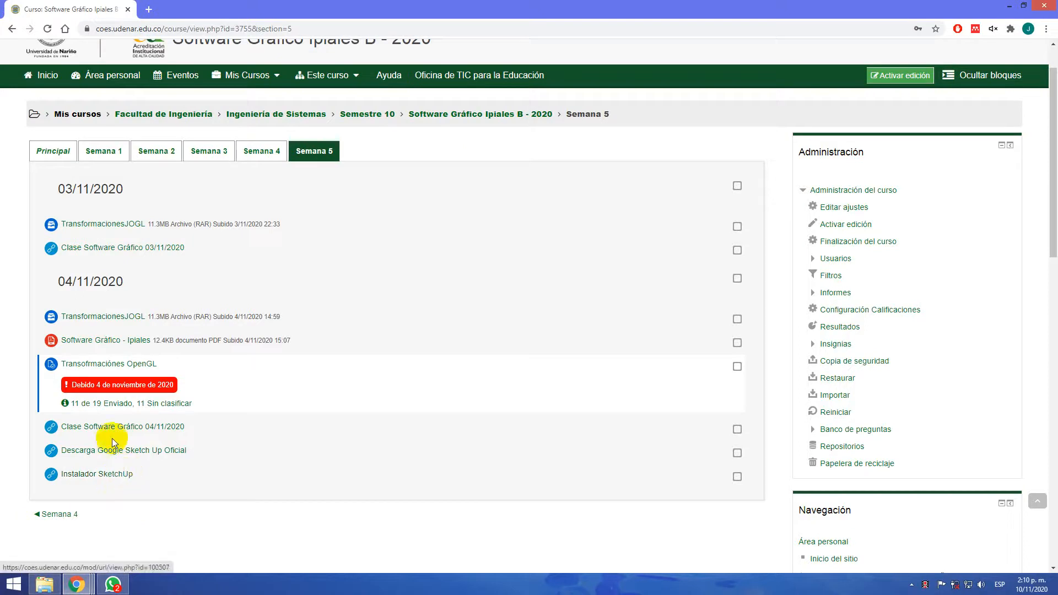
pyautogui.click(44, 585)
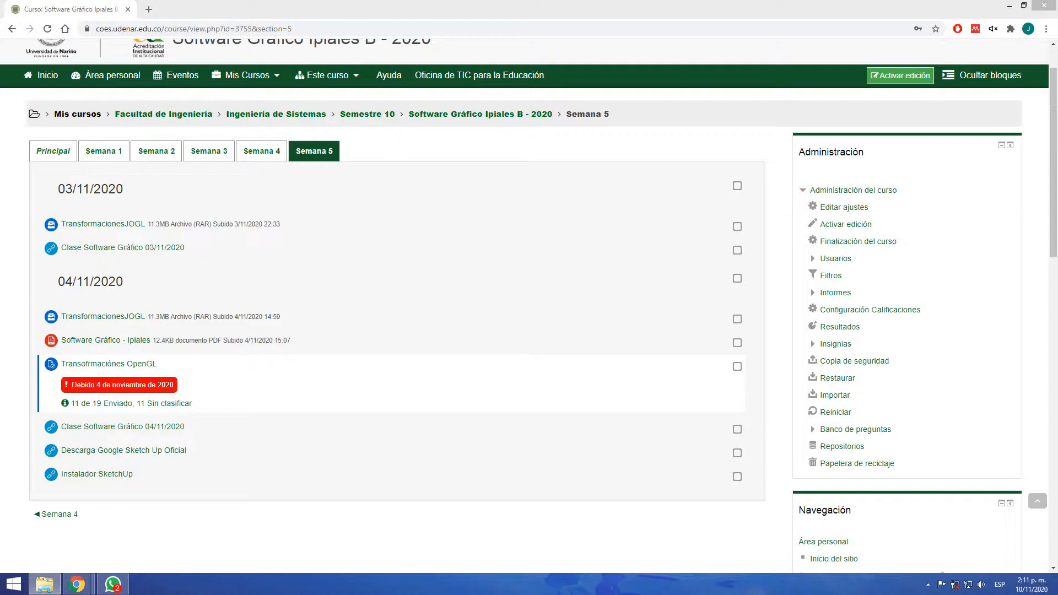
pyautogui.hotkey('alt', 'Tab')
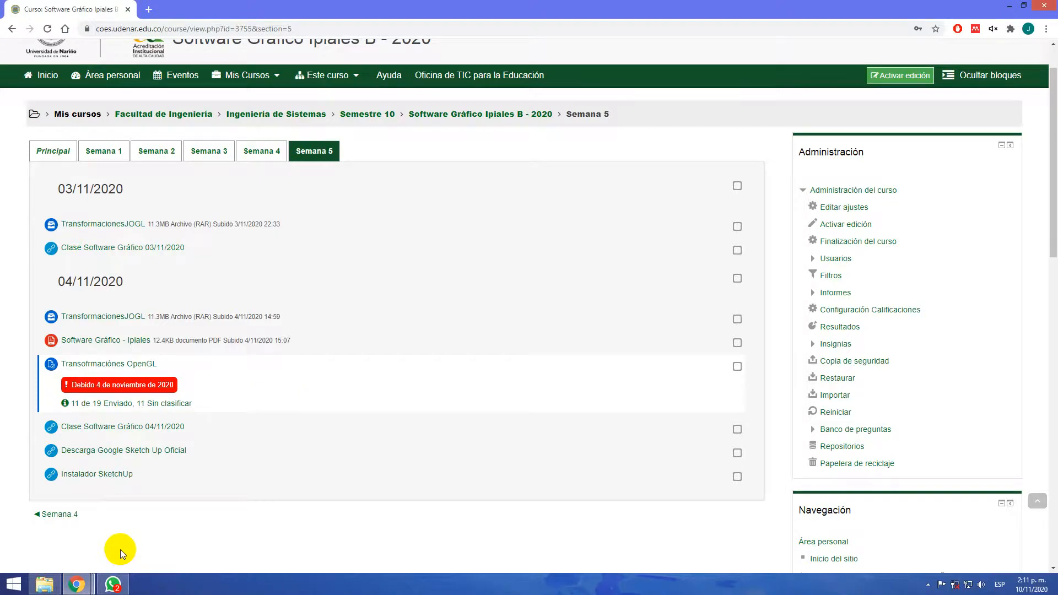
pyautogui.scroll(1, 120, 550)
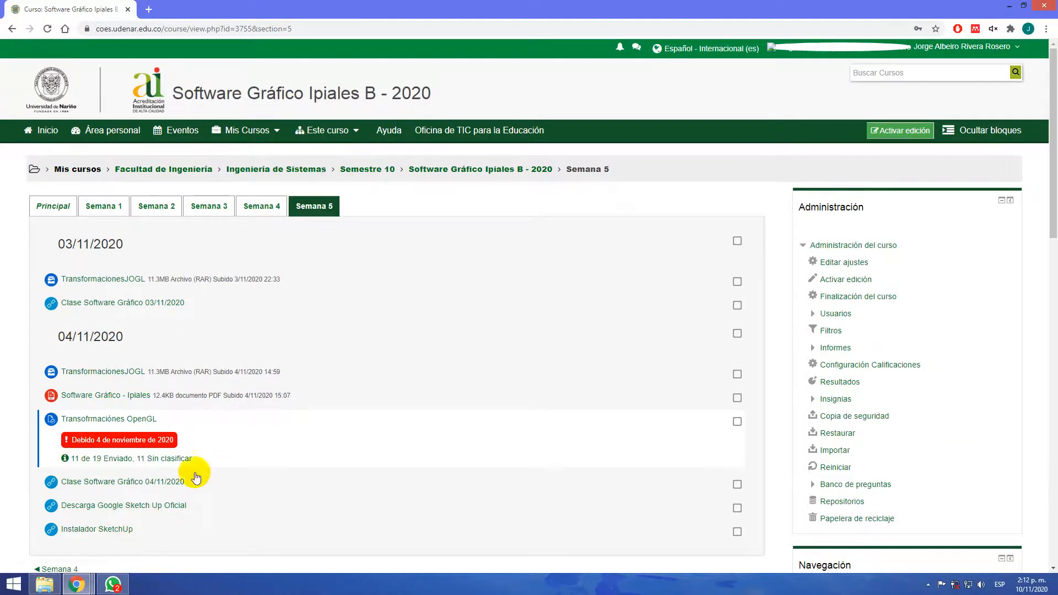
# Copy SketchUpPro-es-x64.exe from the SketchUp 2015 folder to the desktop and refresh the desktop
pyautogui.click(1005, 5)
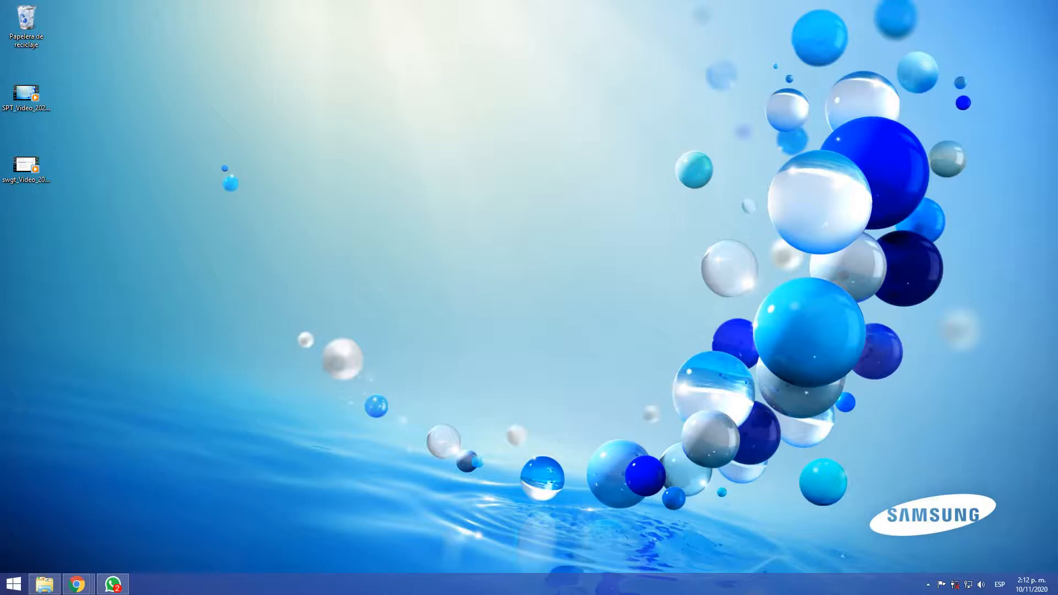
pyautogui.click(44, 584)
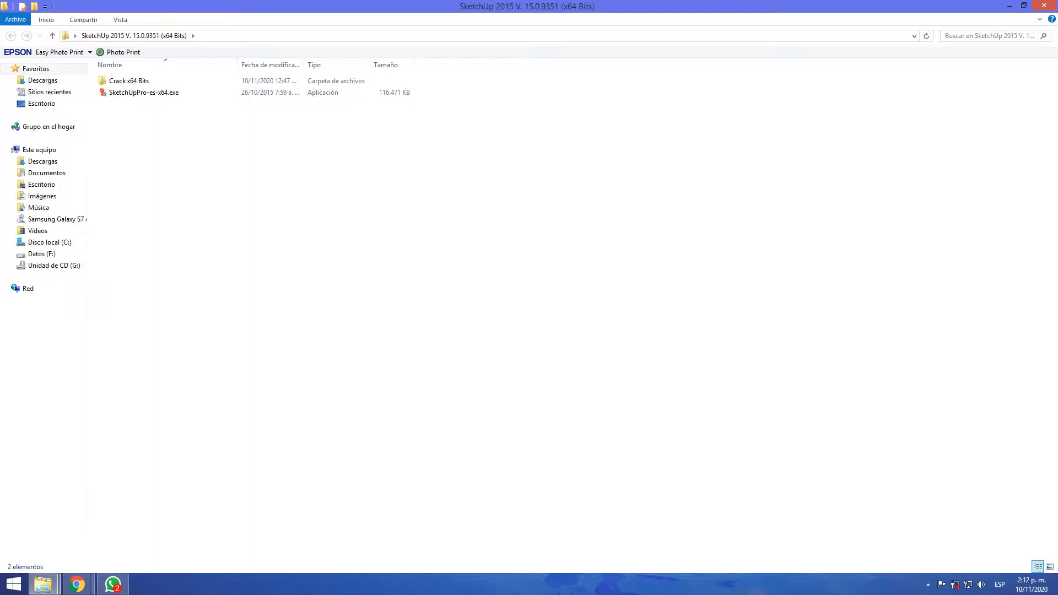
pyautogui.moveTo(246, 5); pyautogui.dragTo(1057, 8)
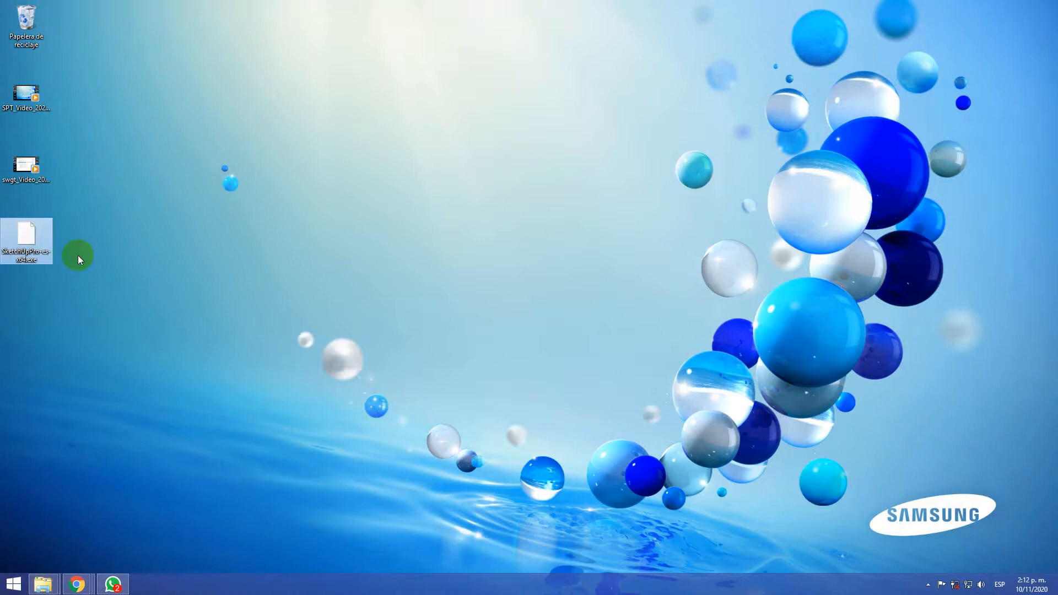
pyautogui.click(105, 278)
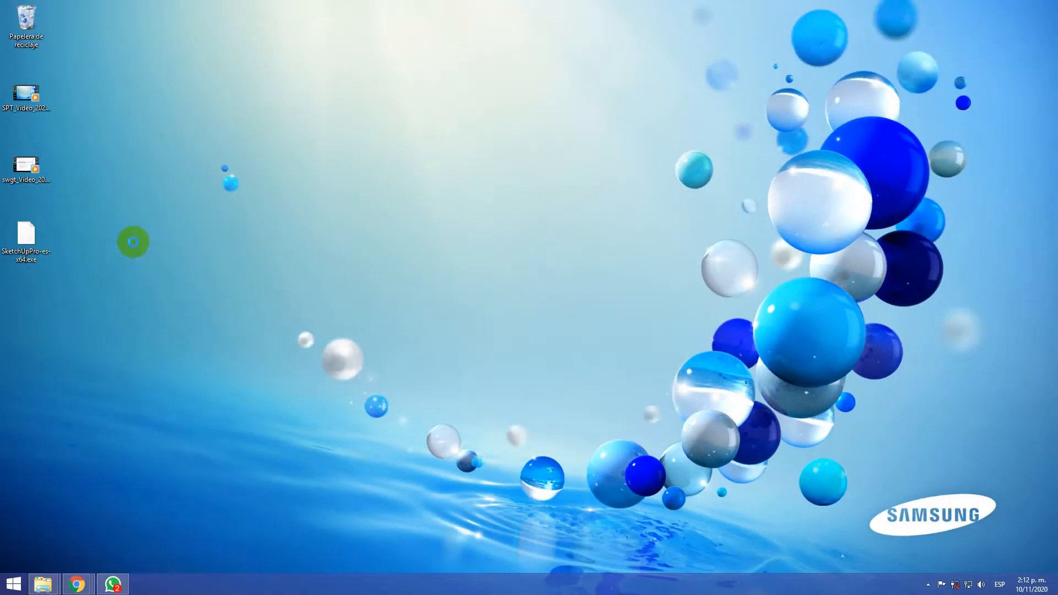
pyautogui.rightClick(133, 241)
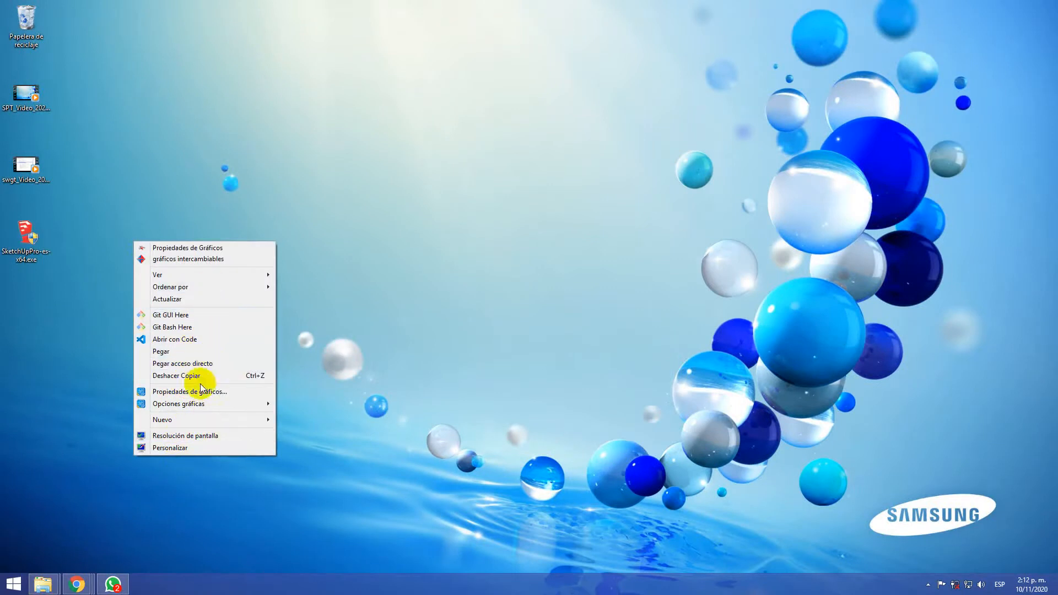
pyautogui.click(196, 299)
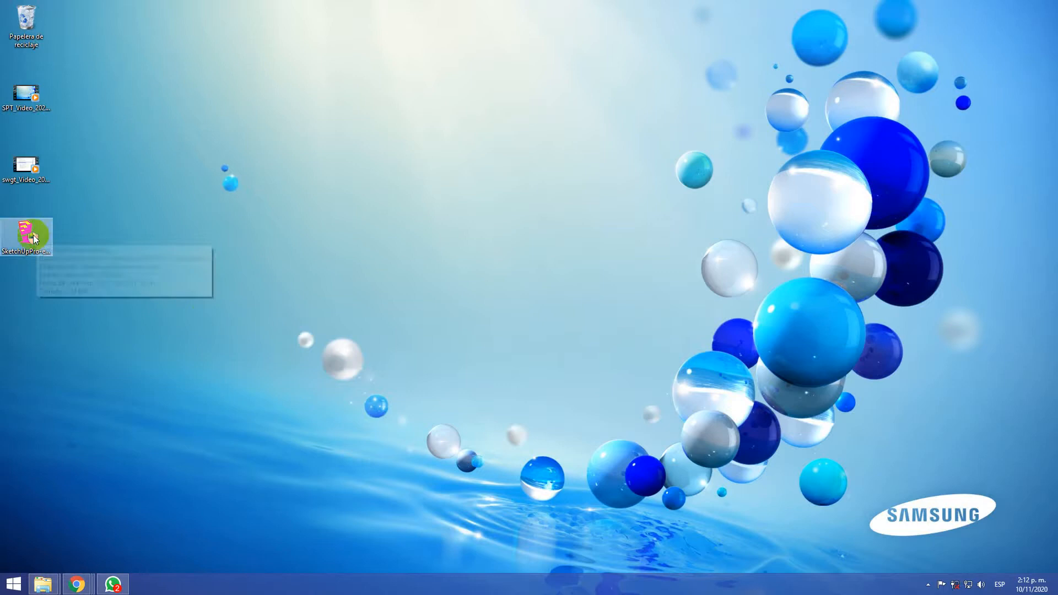
# Launch the Windows Magnifier (Lupa) and enlarge the screen to 200% around the SketchUpPro-es-x64.exe icon on the desktop
pyautogui.click(12, 584)
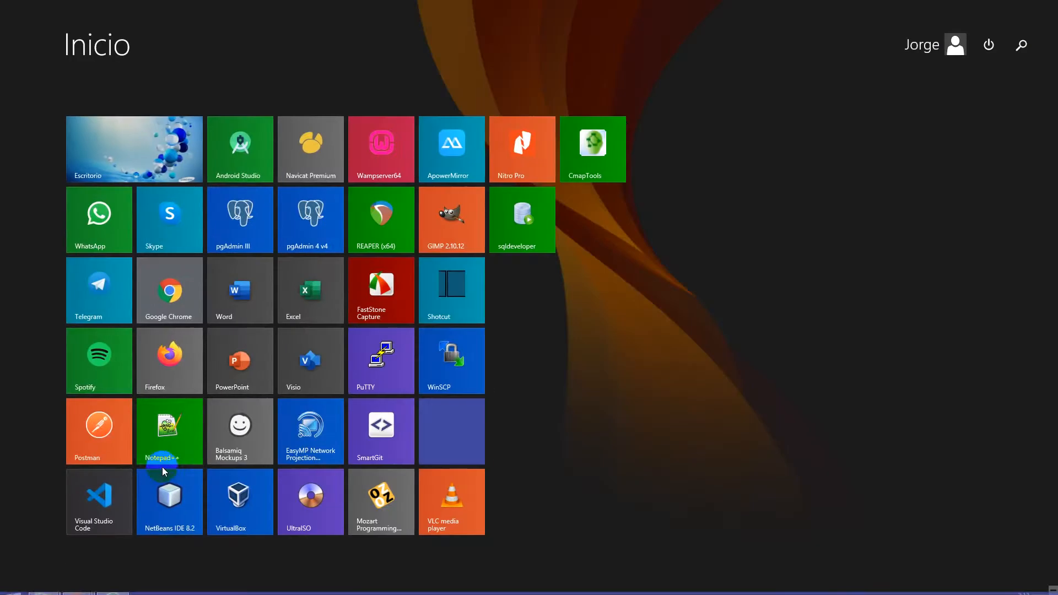
pyautogui.write('lupa')
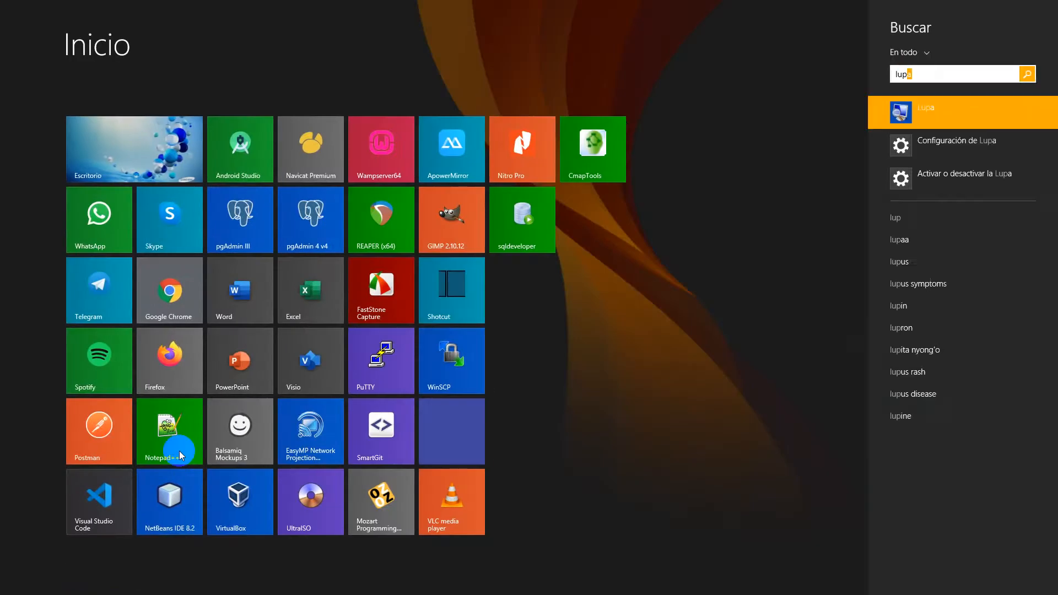
pyautogui.press('Return')
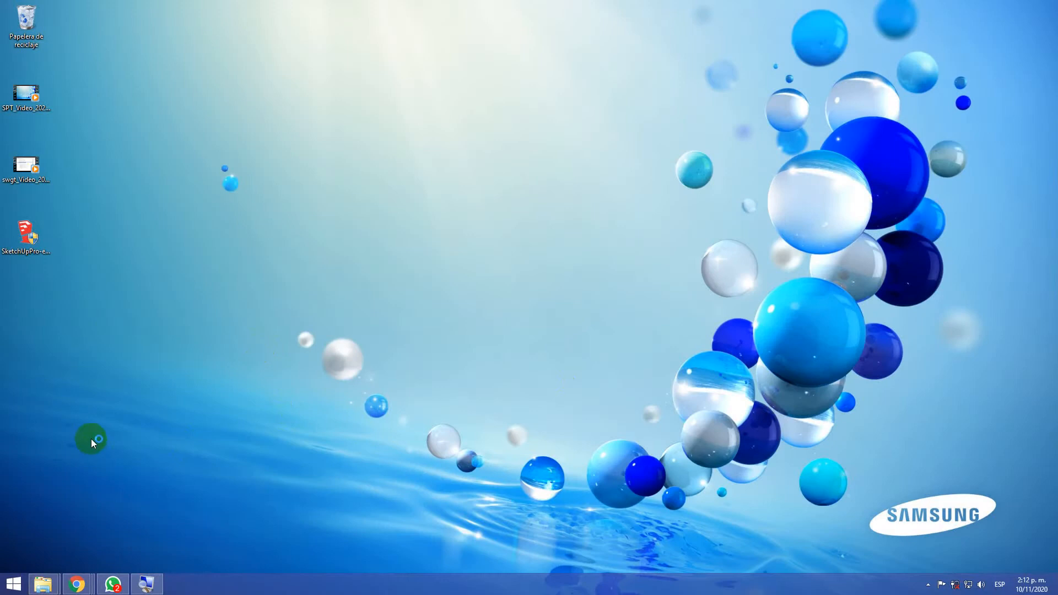
pyautogui.click(142, 586)
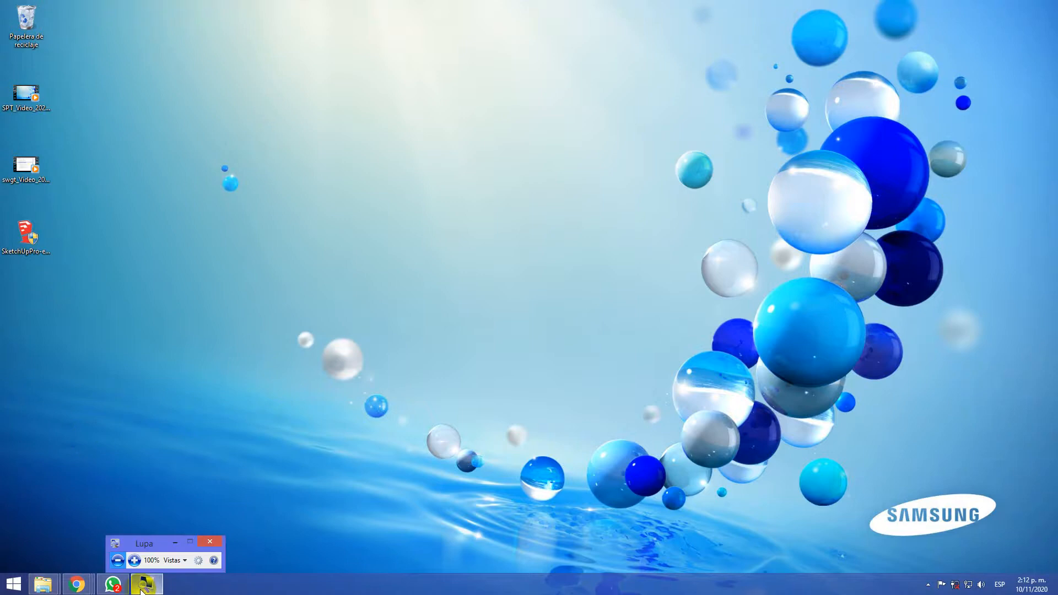
pyautogui.click(134, 561)
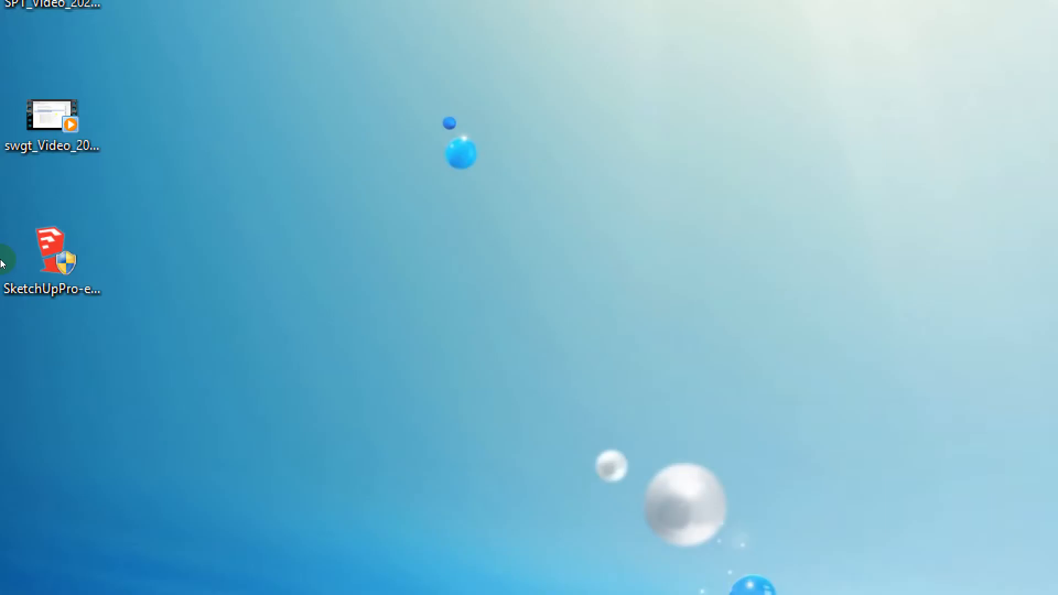
pyautogui.click(26, 243)
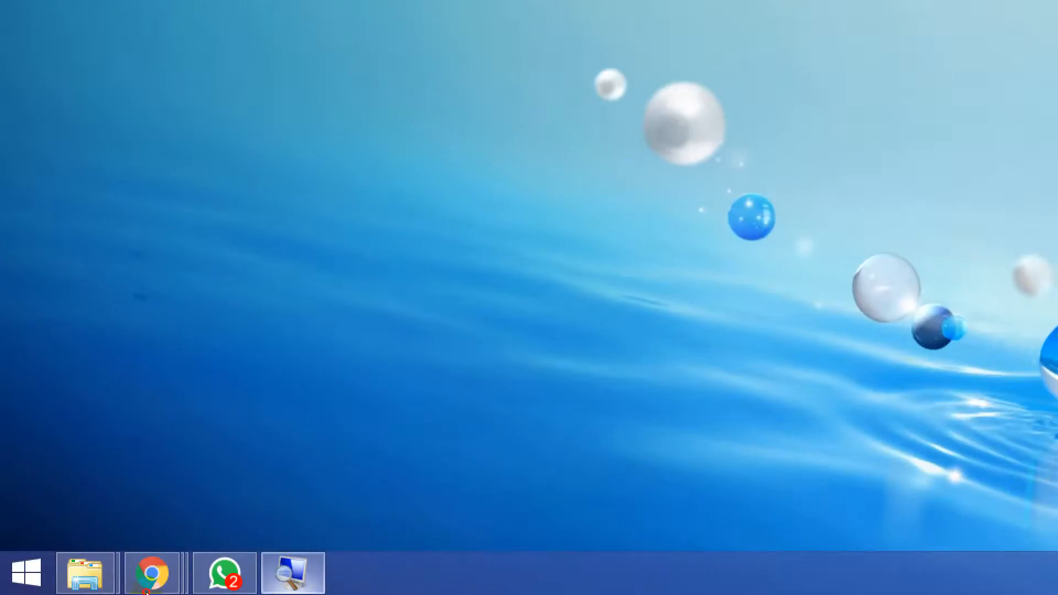
# Return the Lupa magnification to 100% and leave the desktop icons unselected
pyautogui.click(146, 593)
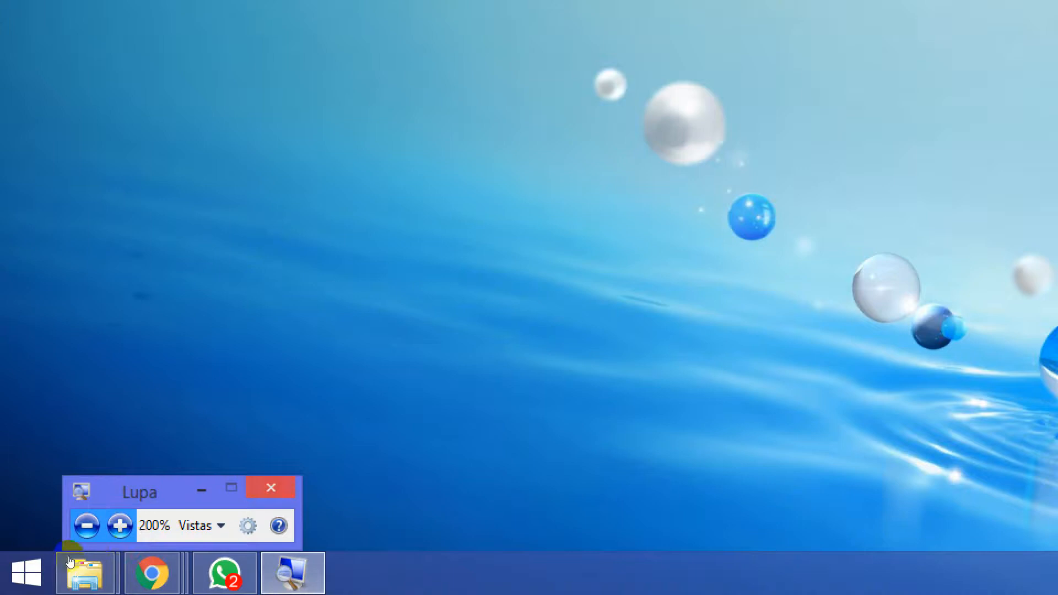
pyautogui.click(48, 562)
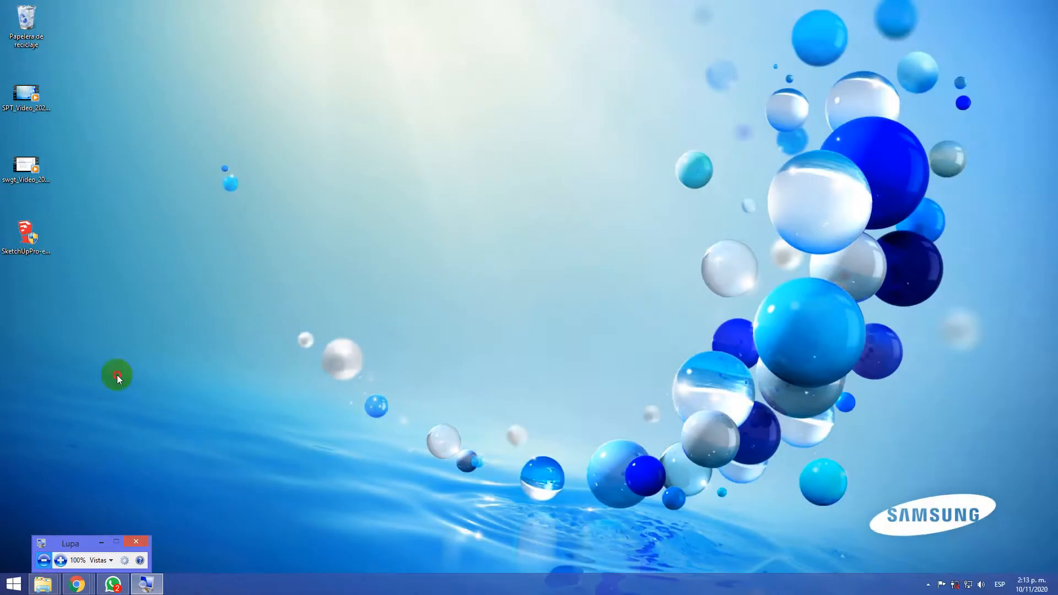
pyautogui.click(28, 239)
pyautogui.click(151, 330)
# Empty the recycle bin, permanently deleting the file lineal4 001.jpg
pyautogui.click(25, 44)
pyautogui.rightClick(27, 41)
pyautogui.click(74, 59)
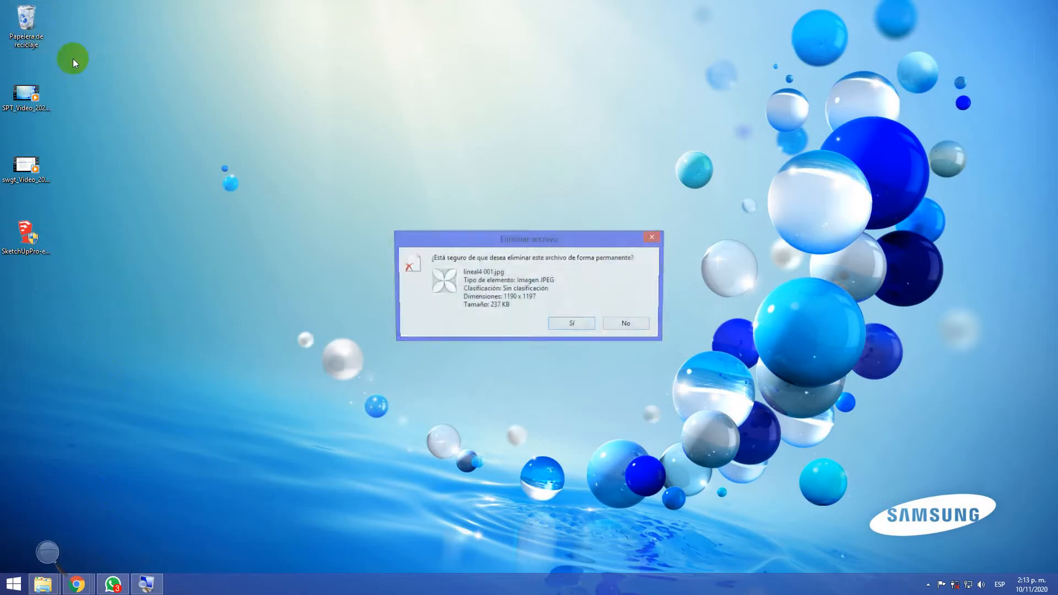
pyautogui.click(573, 324)
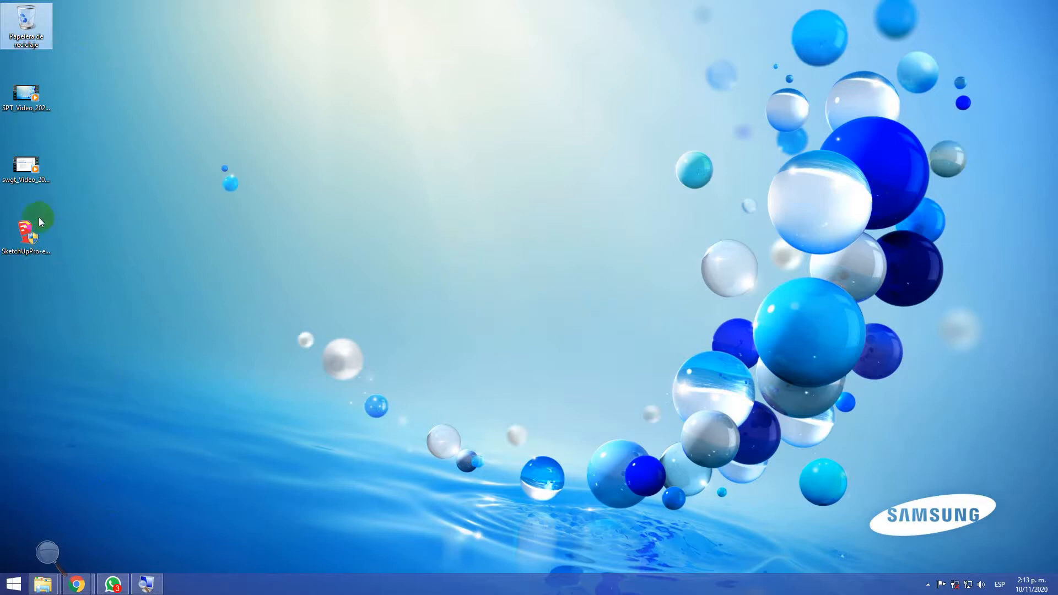
# Permanently delete the copy of SketchUpPro-es-x64.exe from the desktop
pyautogui.click(36, 235)
pyautogui.click(21, 248)
pyautogui.press('Delete')
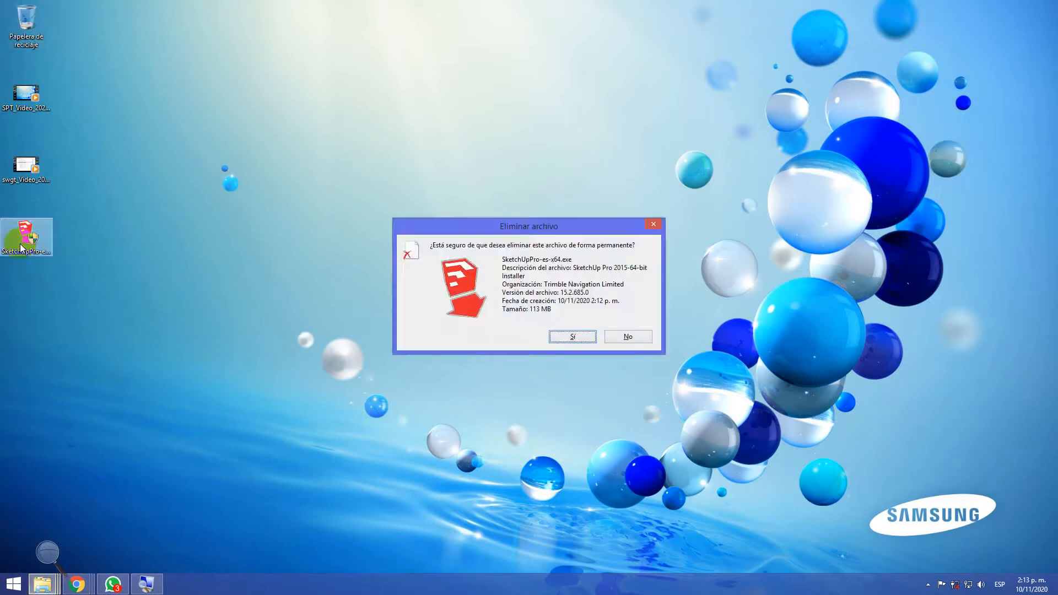
pyautogui.press('Return')
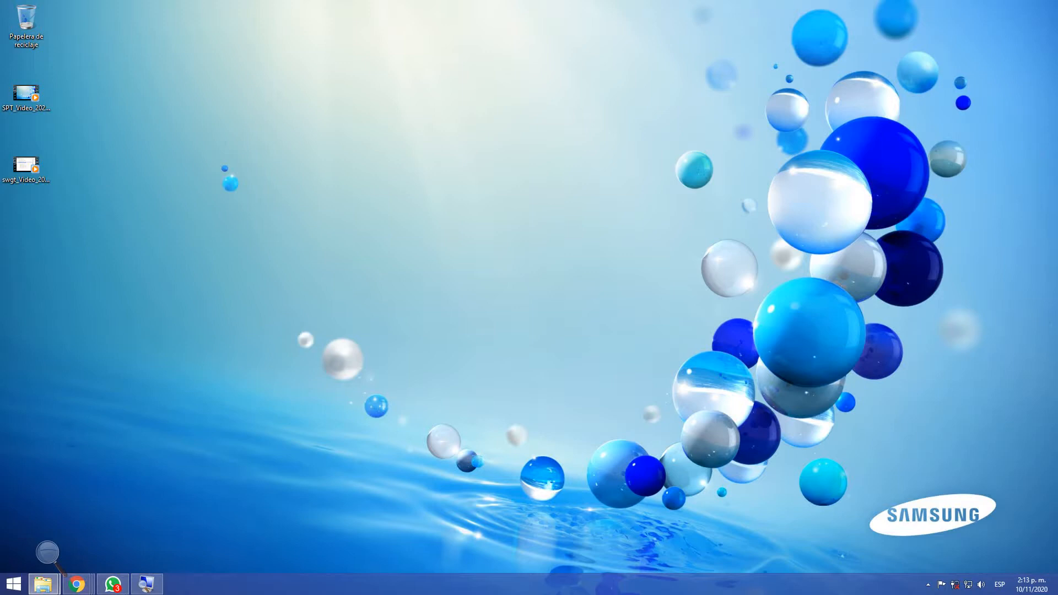
# Magnify the screen to 200% with Lupa for the SketchUp Pro 2015 setup wizard and minimise the Lupa window
pyautogui.press('super+Escape')
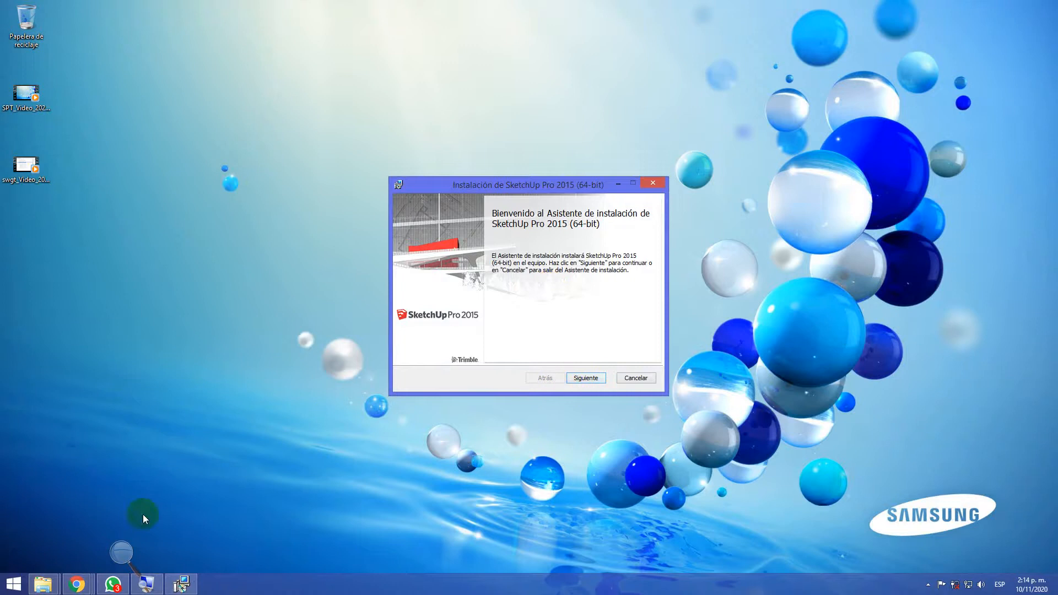
pyautogui.click(120, 553)
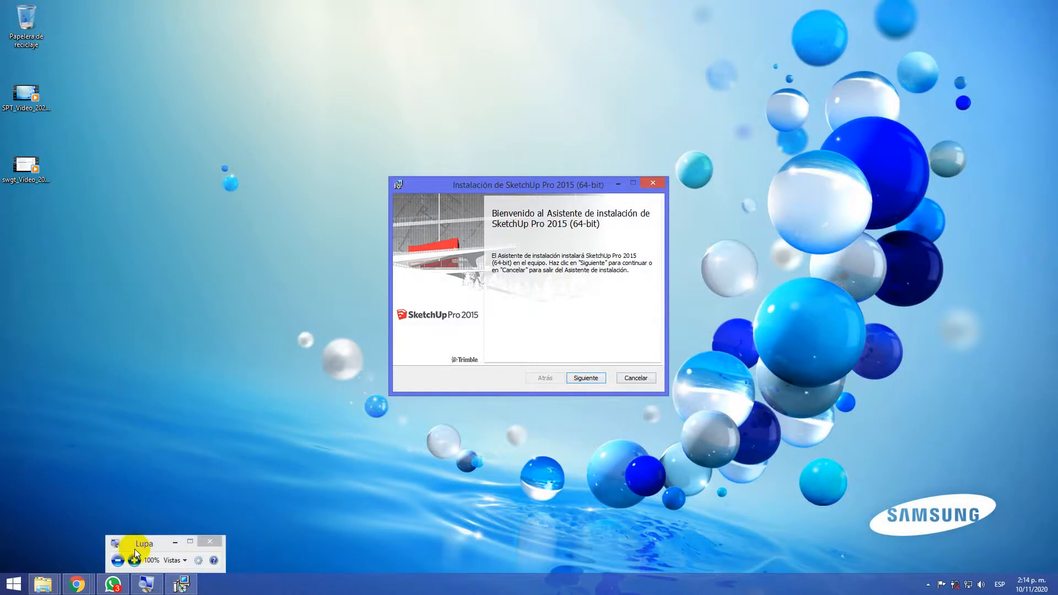
pyautogui.click(135, 556)
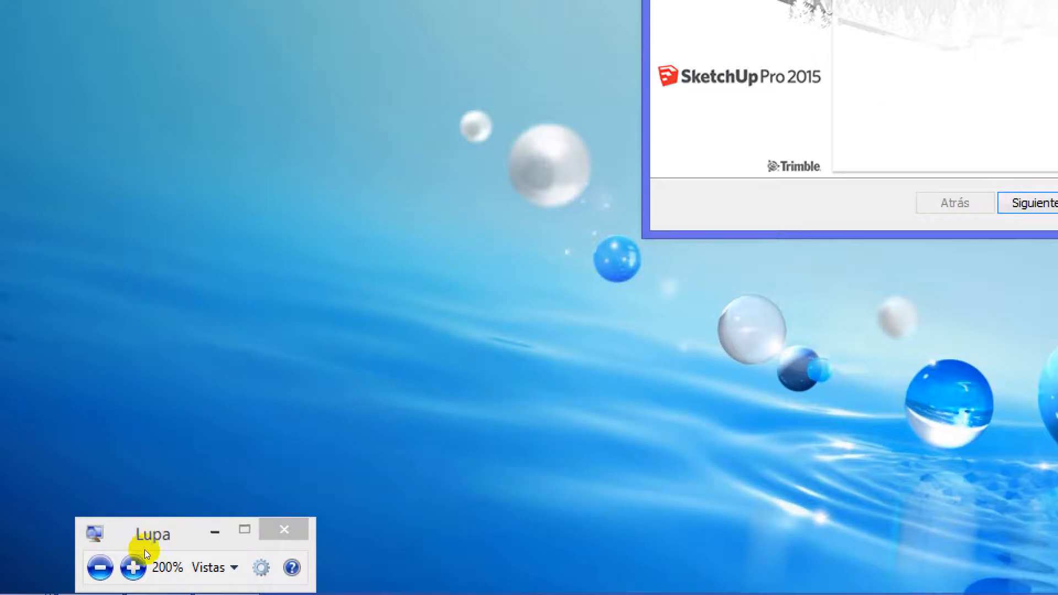
pyautogui.click(215, 532)
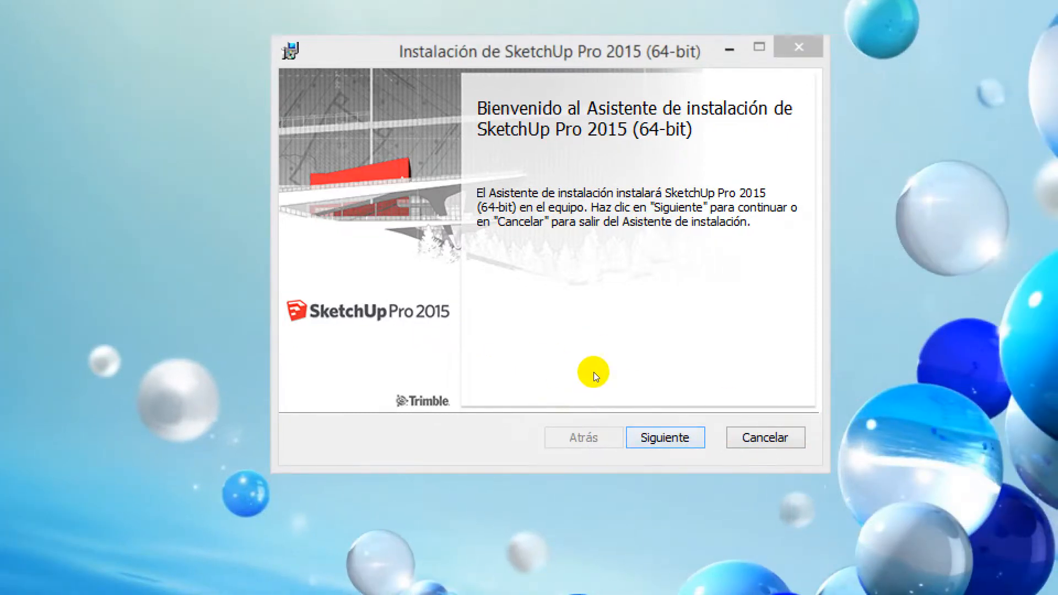
# Accept the licence agreement and start installing SketchUp Pro 2015 (64-bit) in the default folder C:\Program Files\SketchUp\SketchUp 2015\
pyautogui.press('Return')
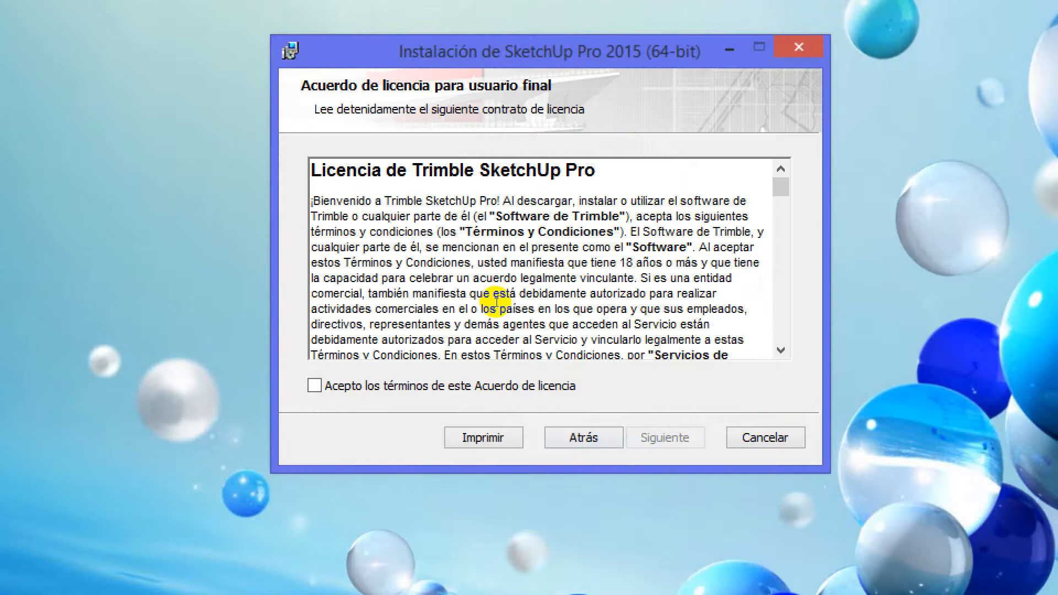
pyautogui.click(506, 357)
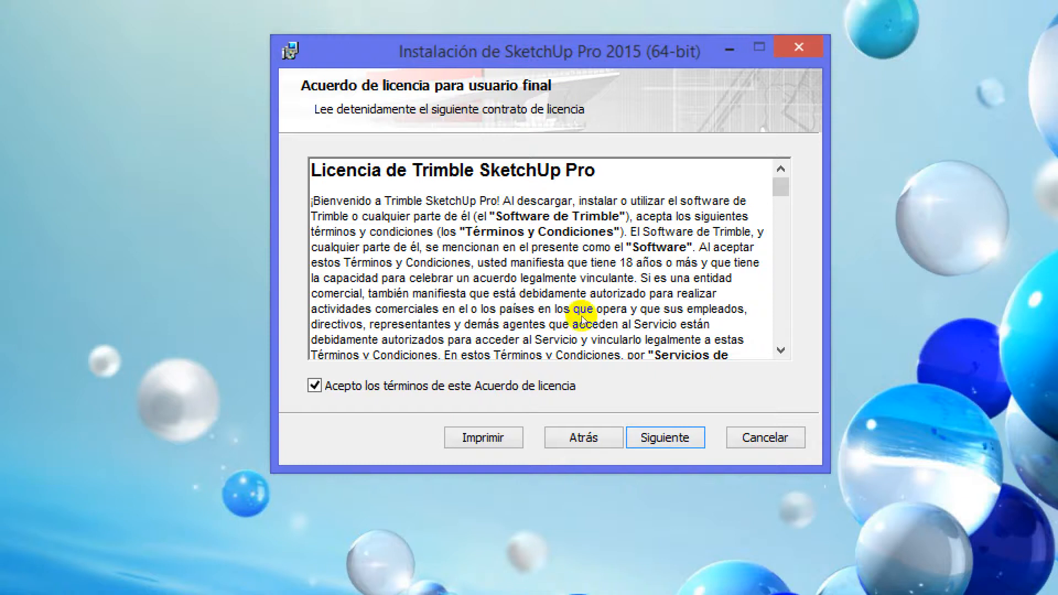
pyautogui.press('Return')
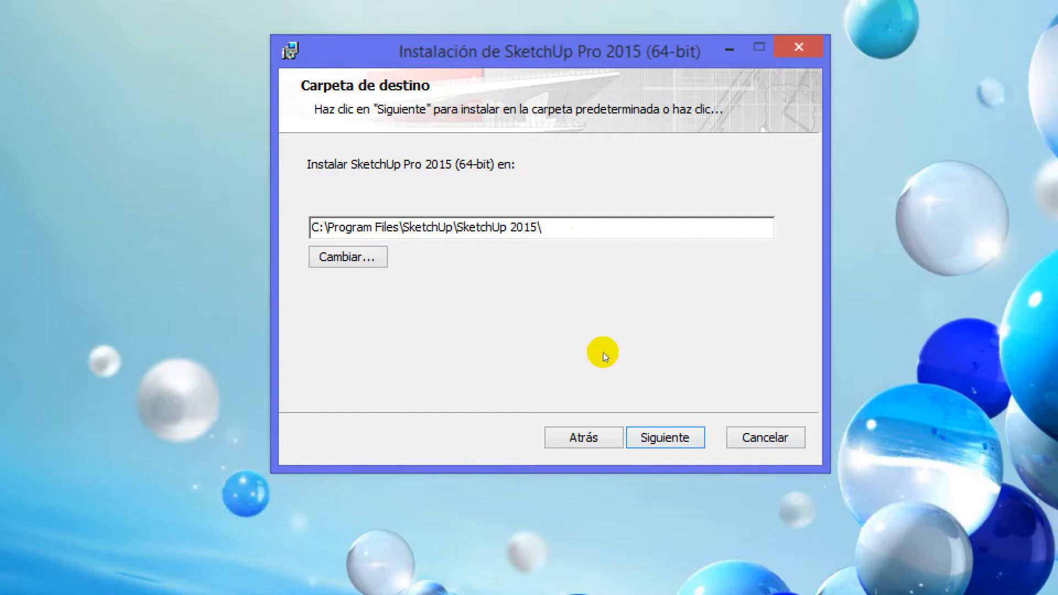
pyautogui.press('Return')
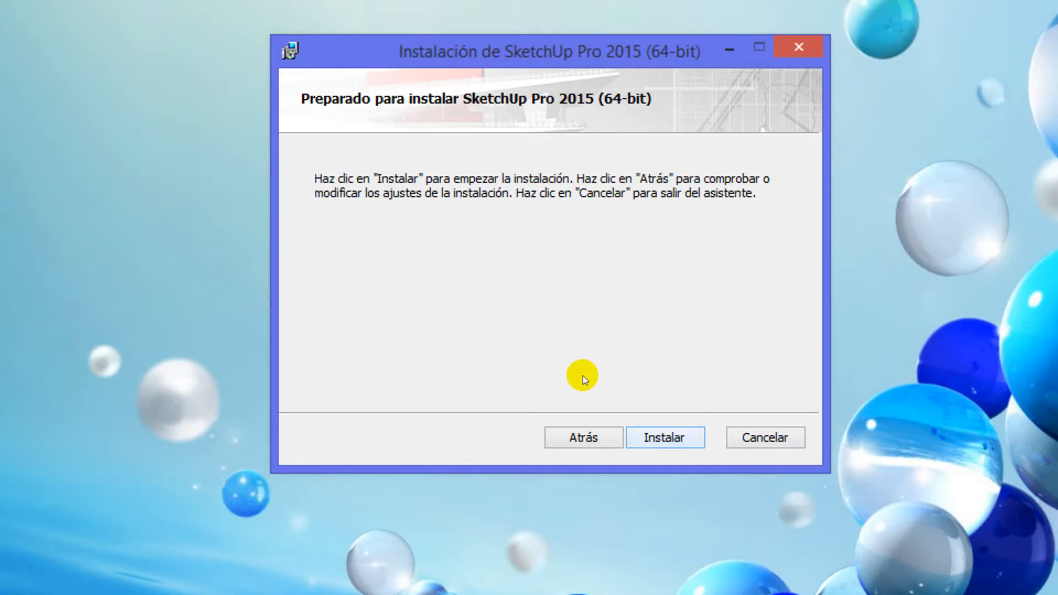
pyautogui.press('Return')
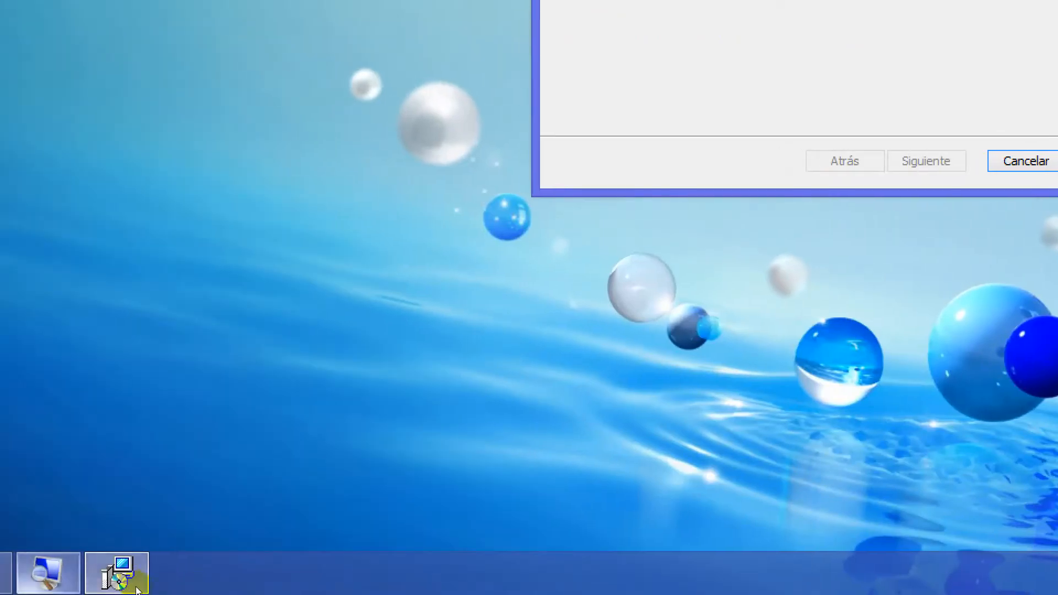
# Reset the screen magnification to 100% during the installation, bring the setup wizard forward and minimise Lupa
pyautogui.click(155, 587)
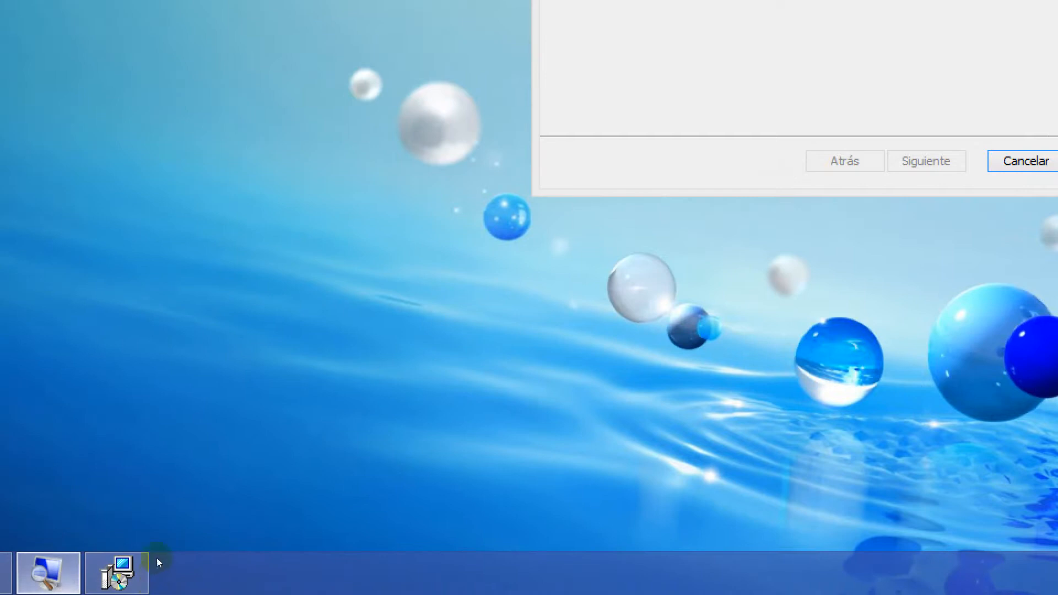
pyautogui.click(50, 573)
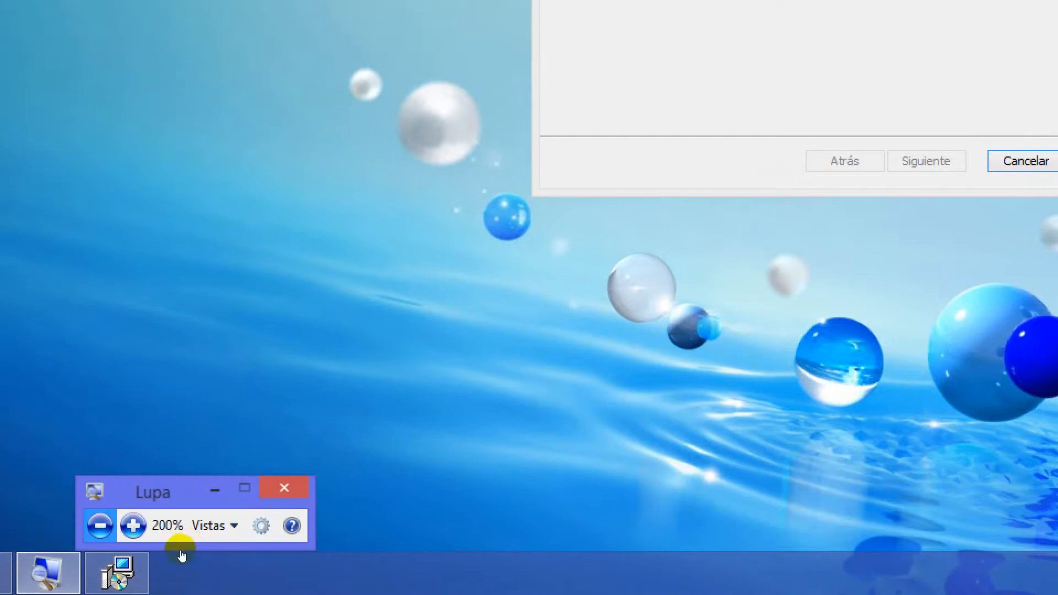
pyautogui.click(177, 558)
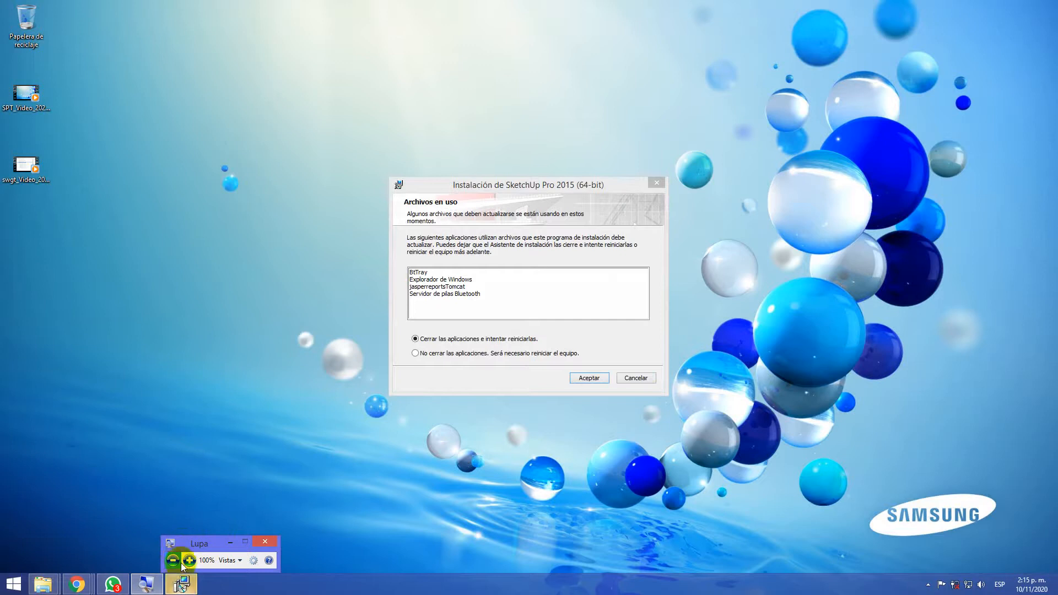
pyautogui.click(179, 586)
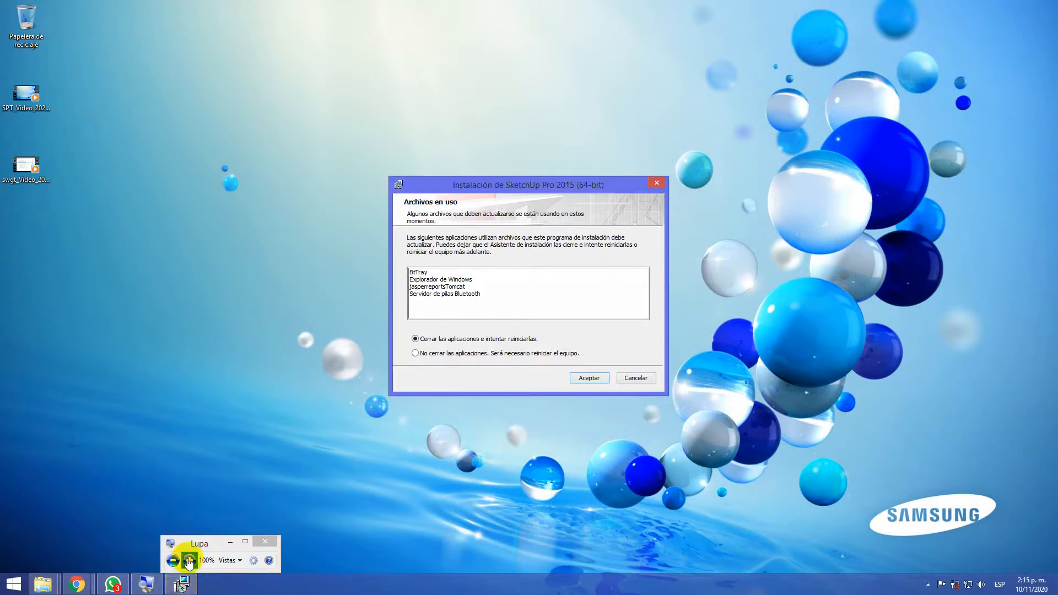
pyautogui.click(226, 546)
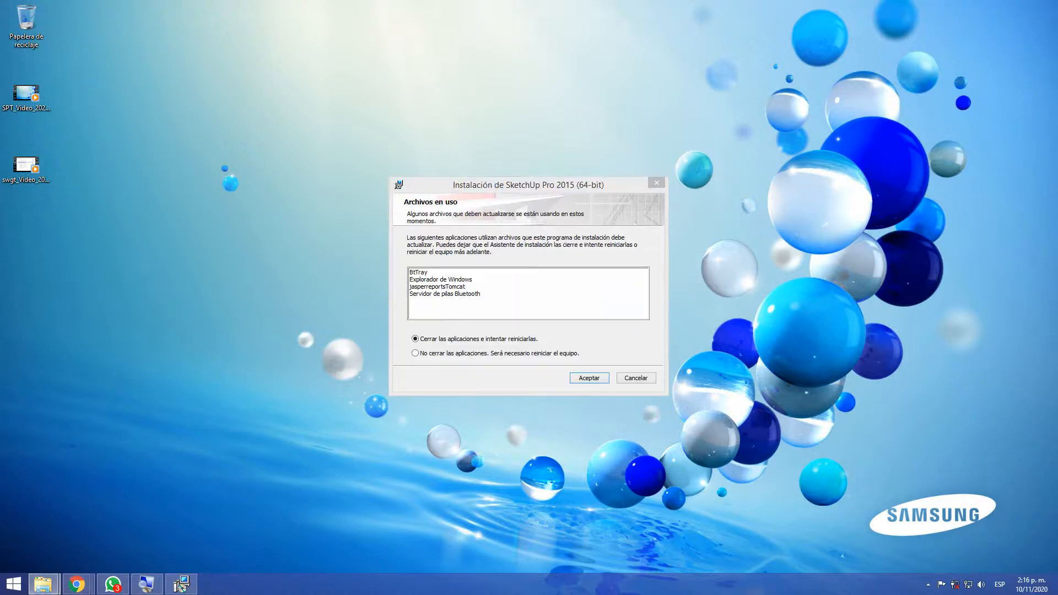
# Bring the Software Grafico folder window forward and move the Google Meet window onto this screen
pyautogui.click(43, 583)
pyautogui.doubleClick(484, 6)
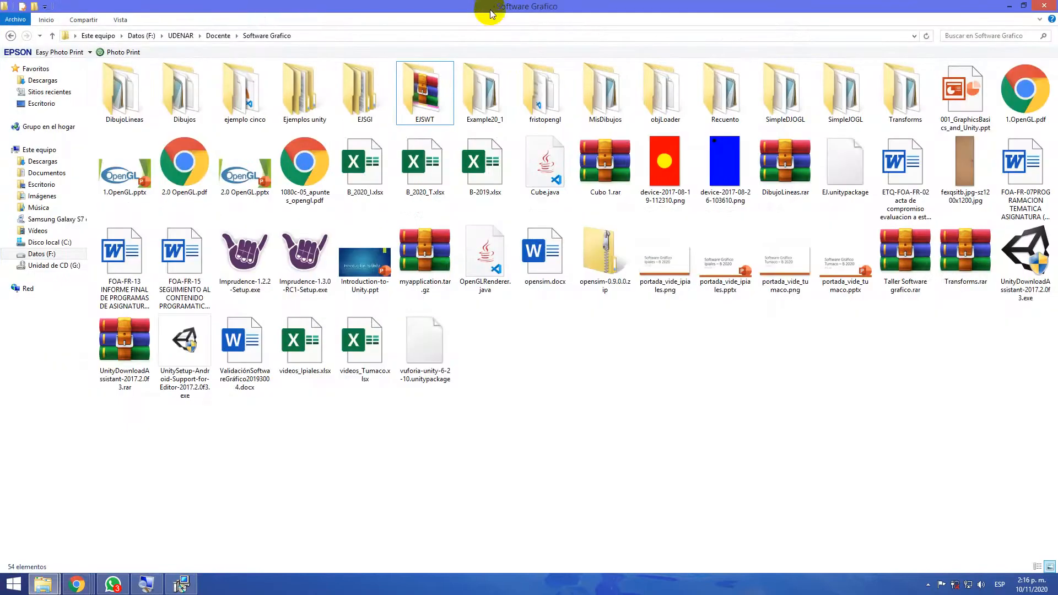
pyautogui.moveTo(1057, 247); pyautogui.dragTo(467, 3)
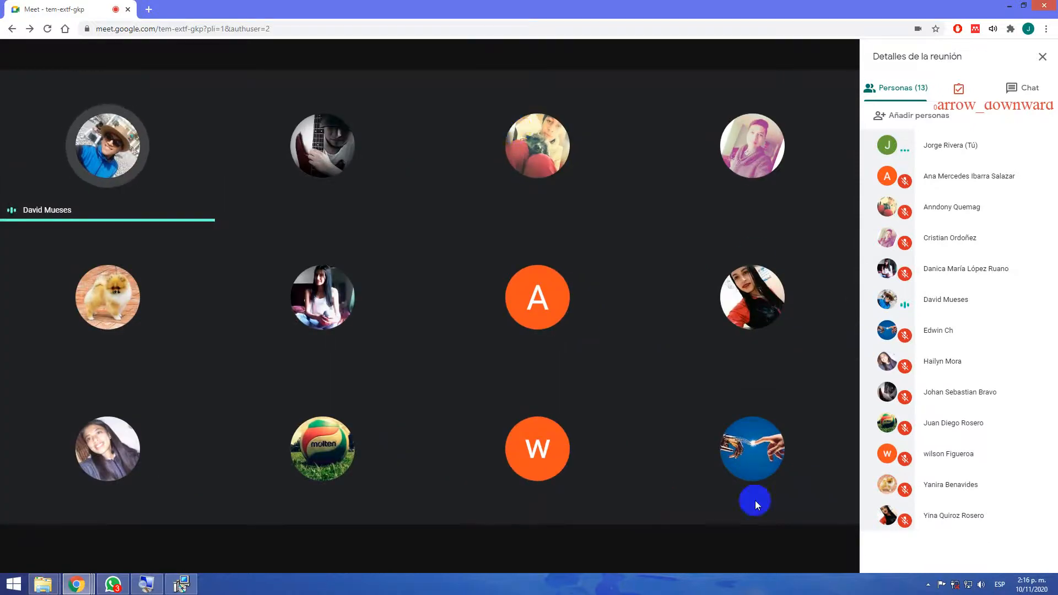
# Check the Google Meet options and the presenting participant's controls, and move the Meet window back to the other screen
pyautogui.click(842, 548)
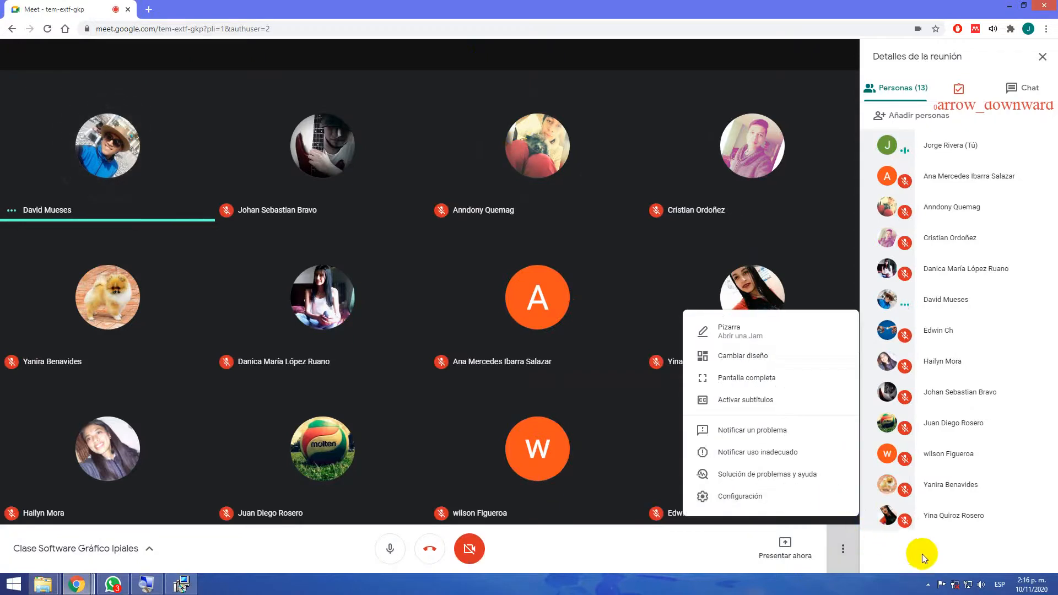
pyautogui.click(938, 553)
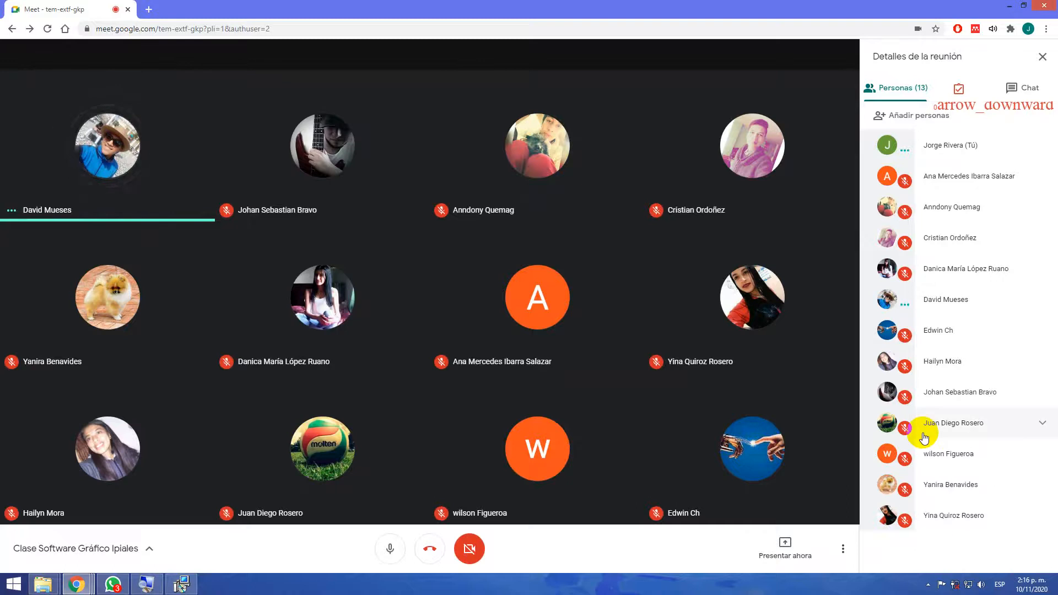
pyautogui.click(116, 586)
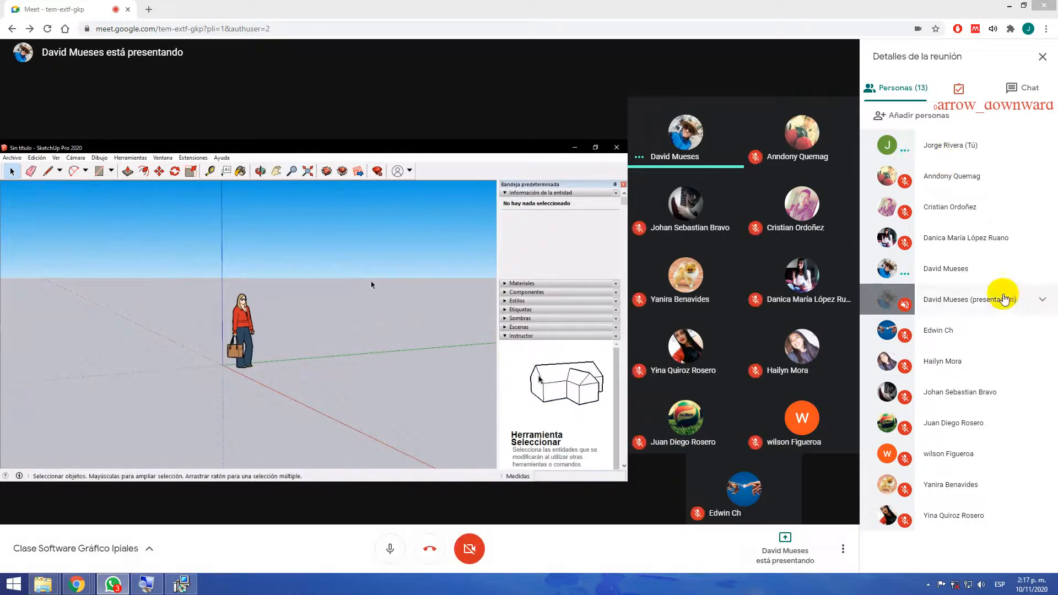
pyautogui.click(957, 279)
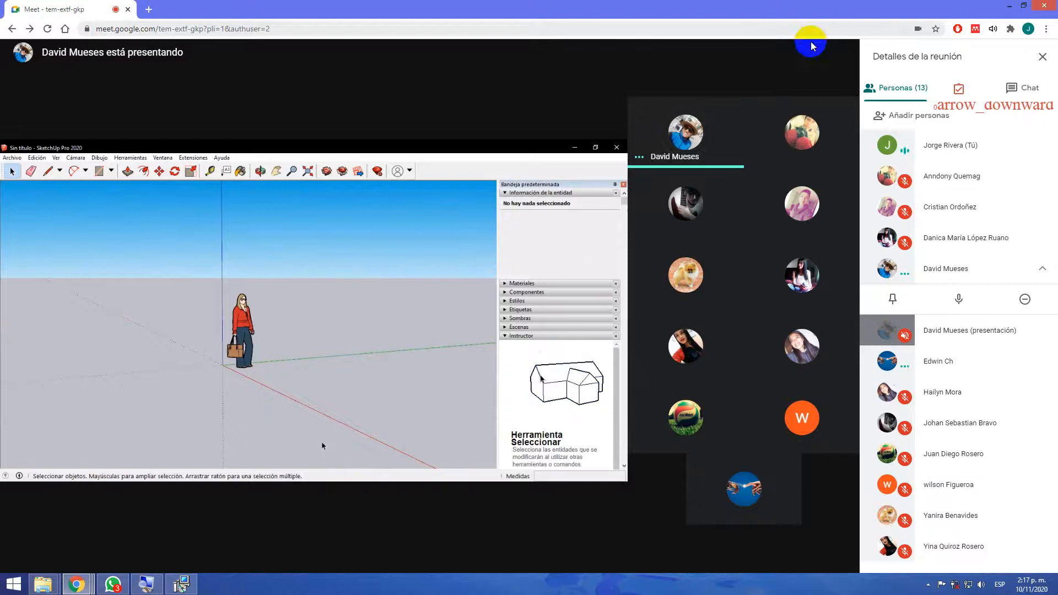
pyautogui.moveTo(654, 105)
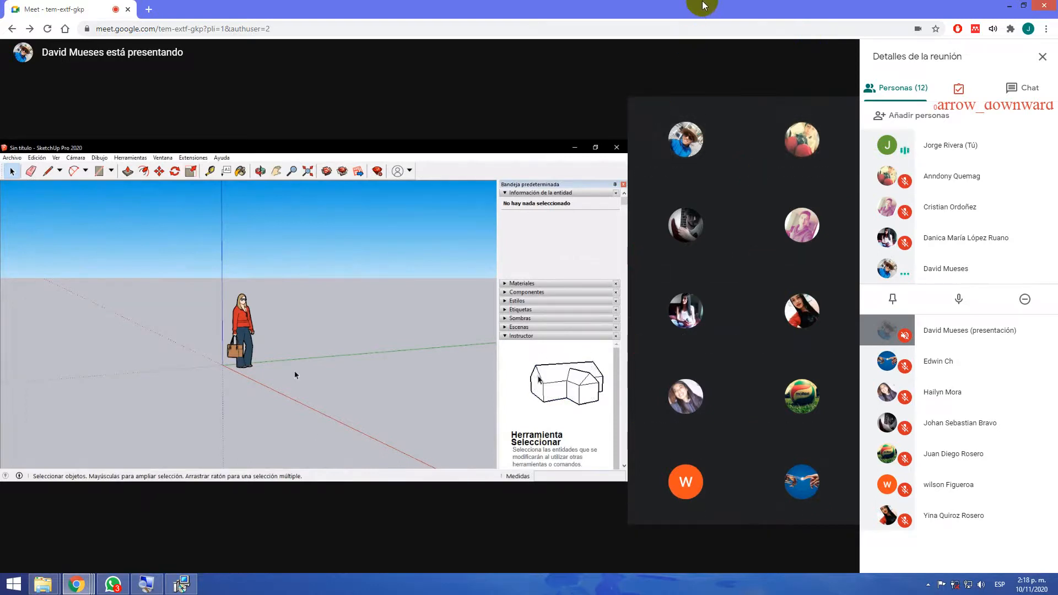
pyautogui.moveTo(703, 6); pyautogui.dragTo(1057, 91)
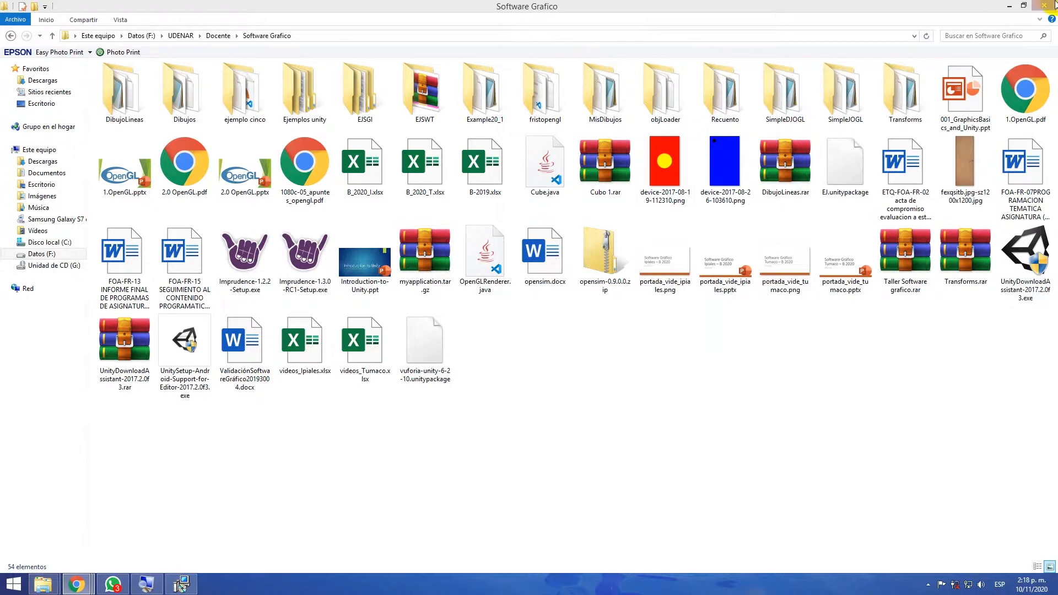
# Open the presentation 001_GraphicsBasics_and_Unity.ppt from the Software Grafico folder in PowerPoint
pyautogui.click(1010, 8)
pyautogui.moveTo(65, 584)
pyautogui.click(102, 524)
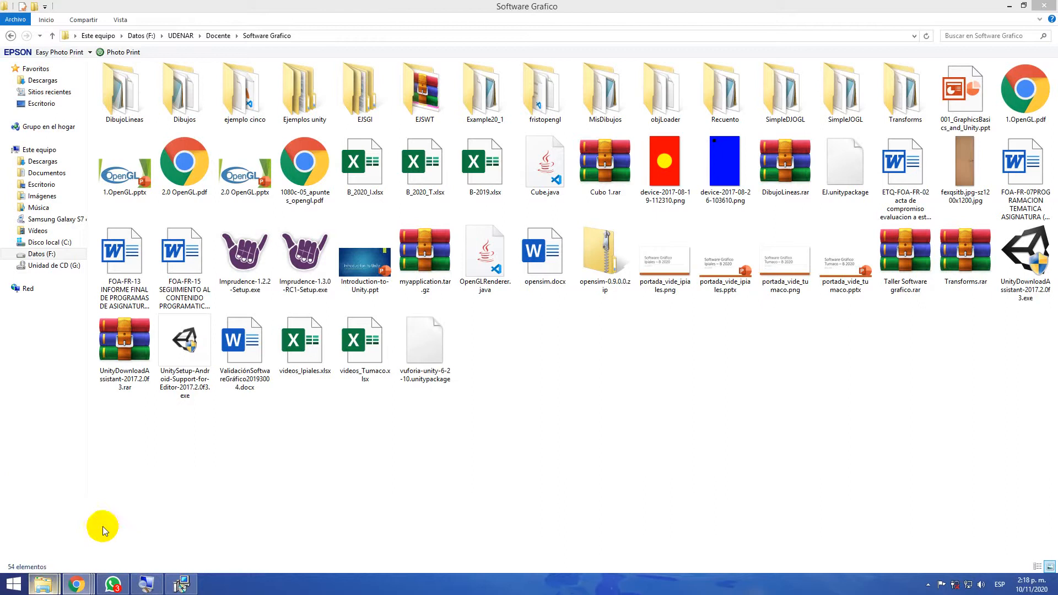
pyautogui.click(971, 122)
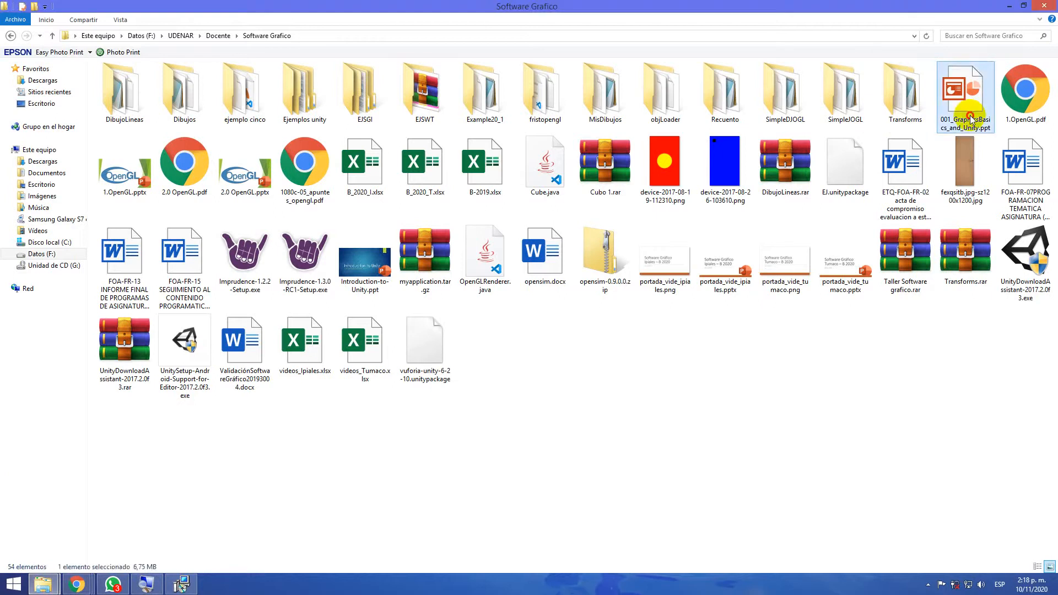
pyautogui.doubleClick(971, 121)
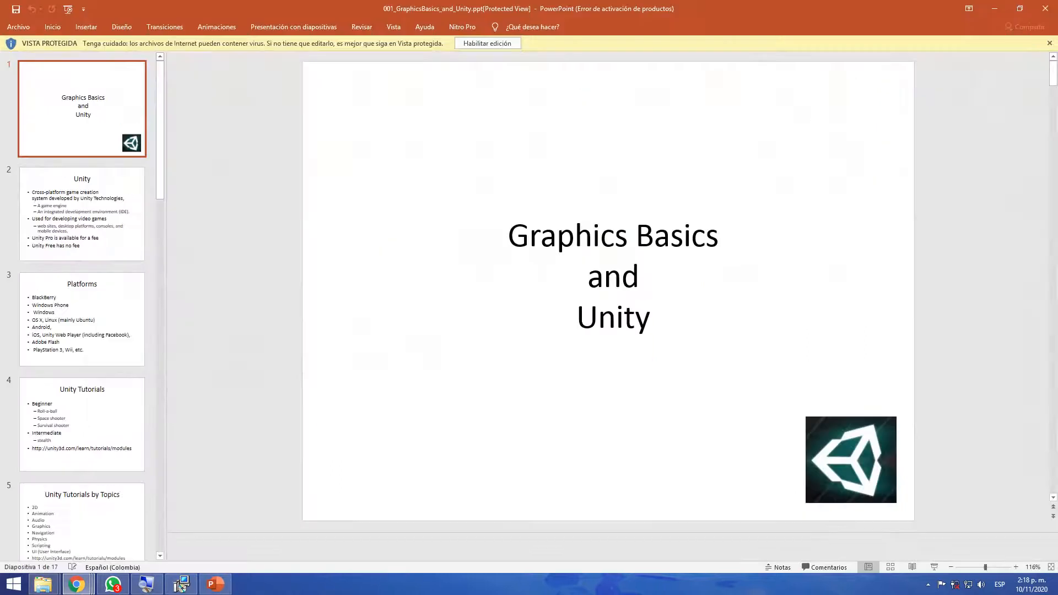
# Close the Office activation assistant and the presentation, minimise the Software Grafico window and hide the screen-sharing notice
pyautogui.click(1040, 10)
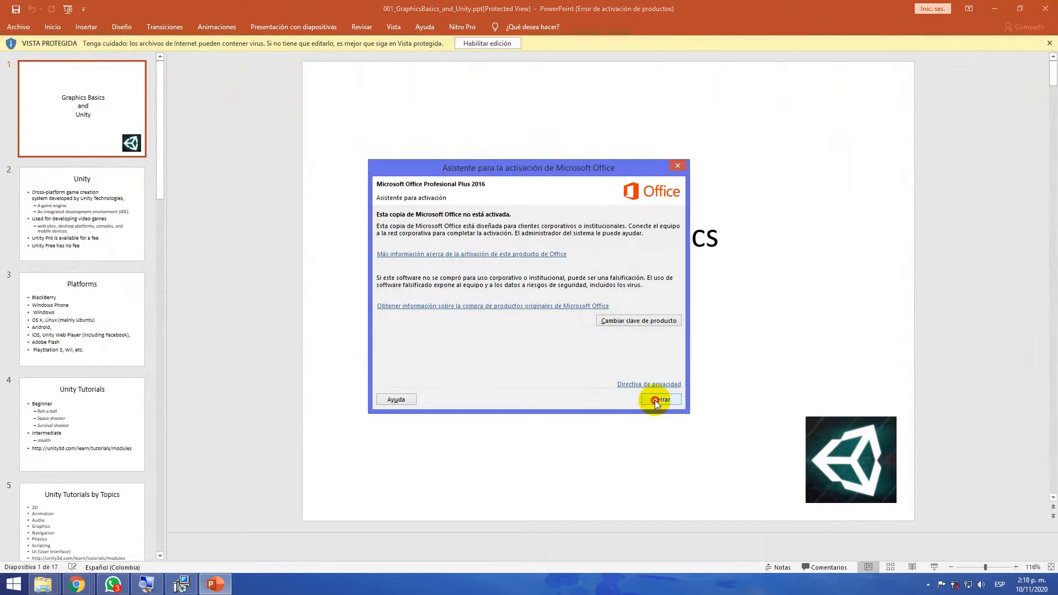
pyautogui.click(659, 399)
pyautogui.click(1041, 11)
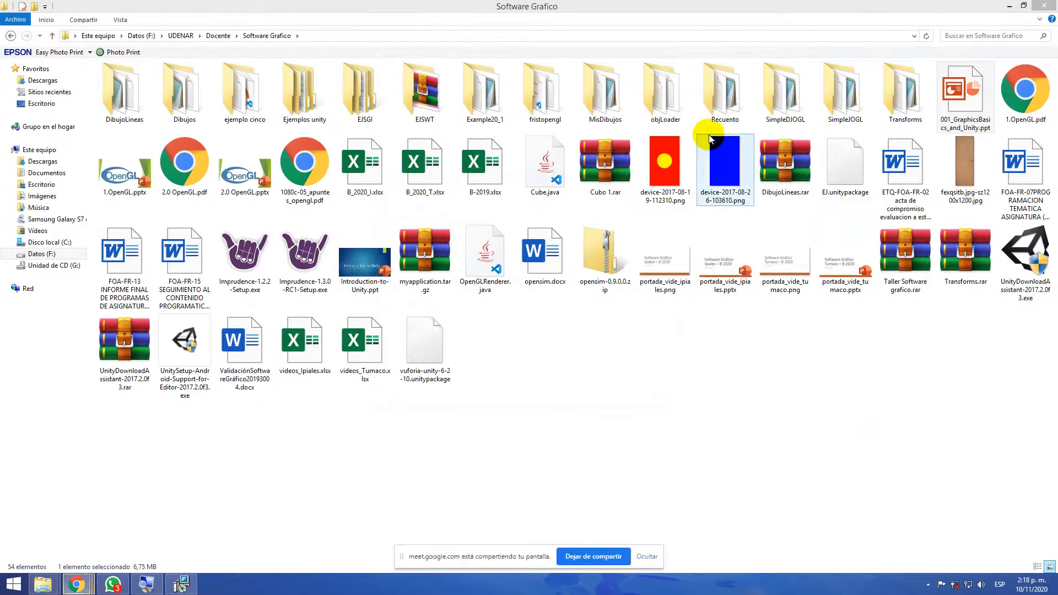
pyautogui.click(1010, 8)
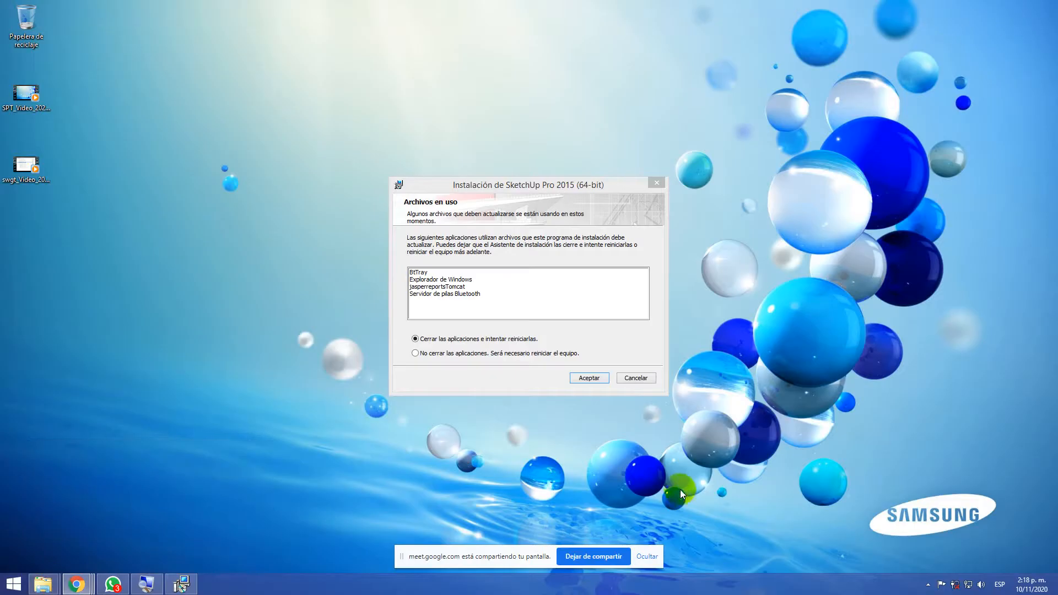
pyautogui.click(647, 556)
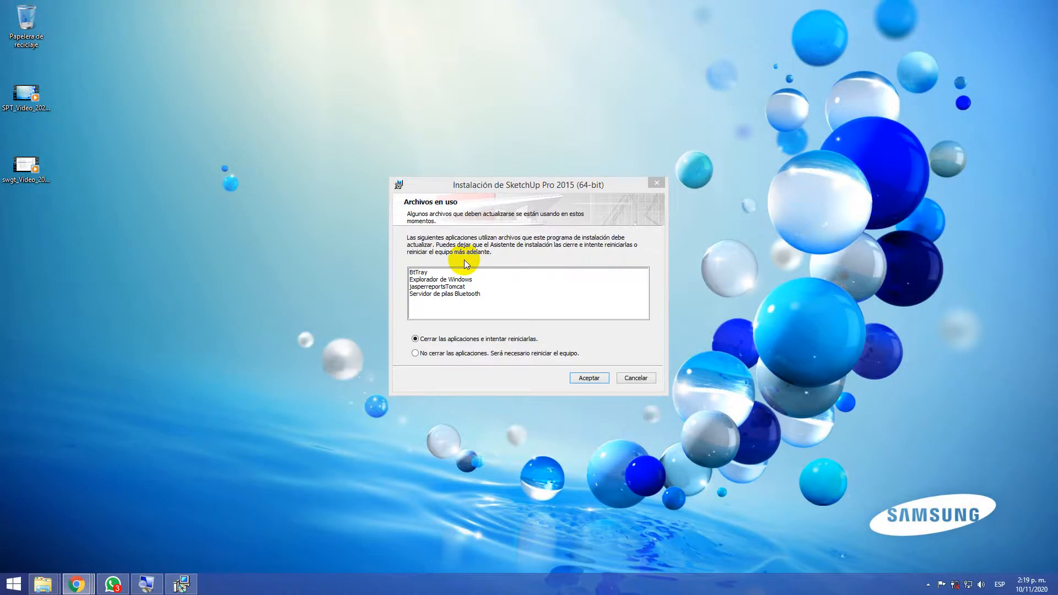
# Magnify the screen to 200% with Lupa and let the SketchUp installer close the applications in use and try to restart them
pyautogui.click(146, 587)
pyautogui.click(187, 561)
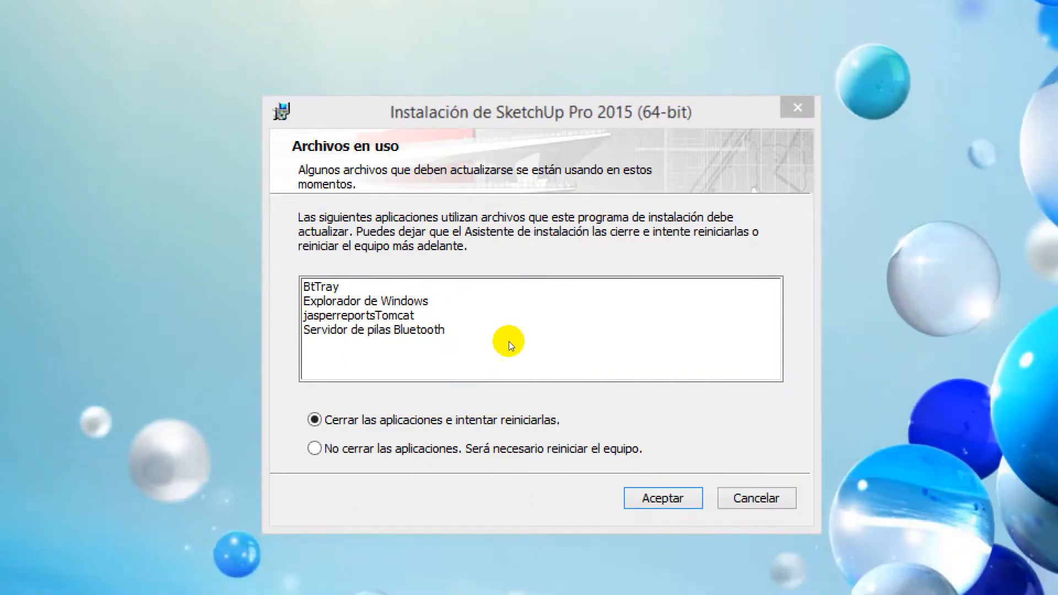
pyautogui.click(590, 376)
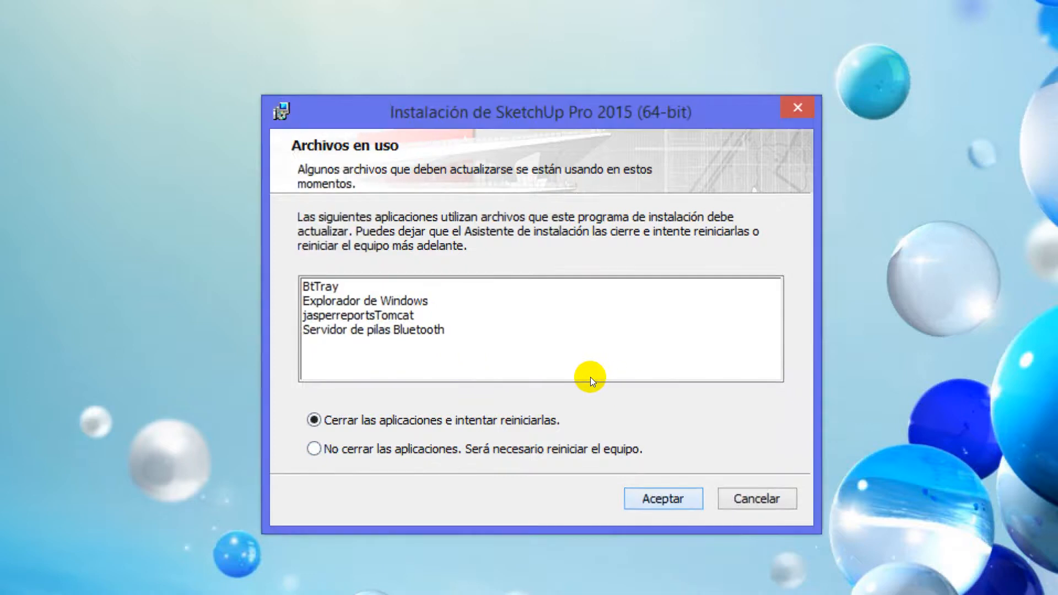
pyautogui.press('Return')
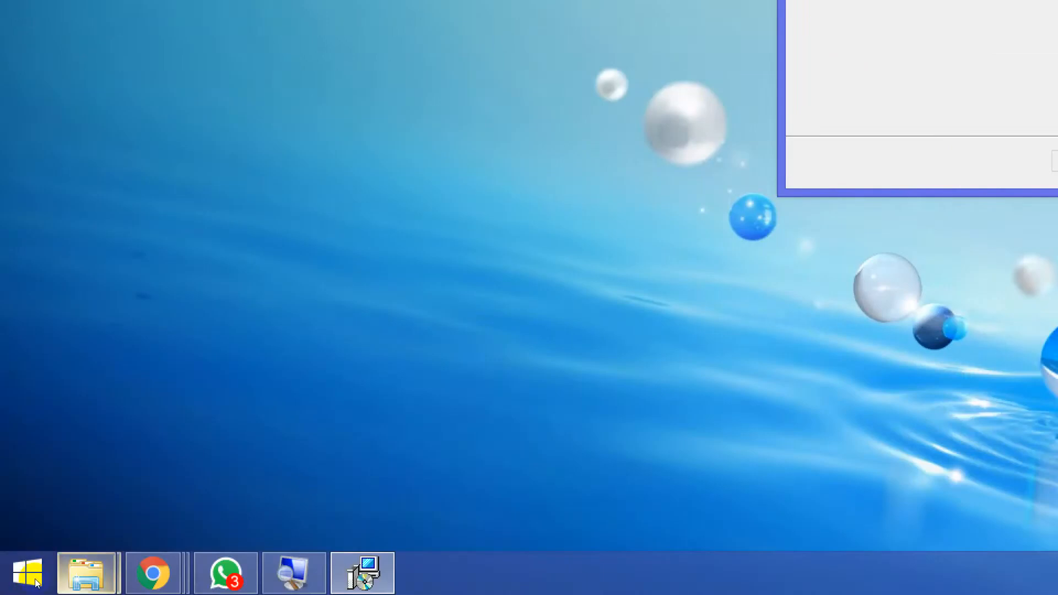
# Switch to Lupa during the SketchUp installation, reset the screen magnification to 100% and minimise the Lupa window
pyautogui.moveTo(85, 573)
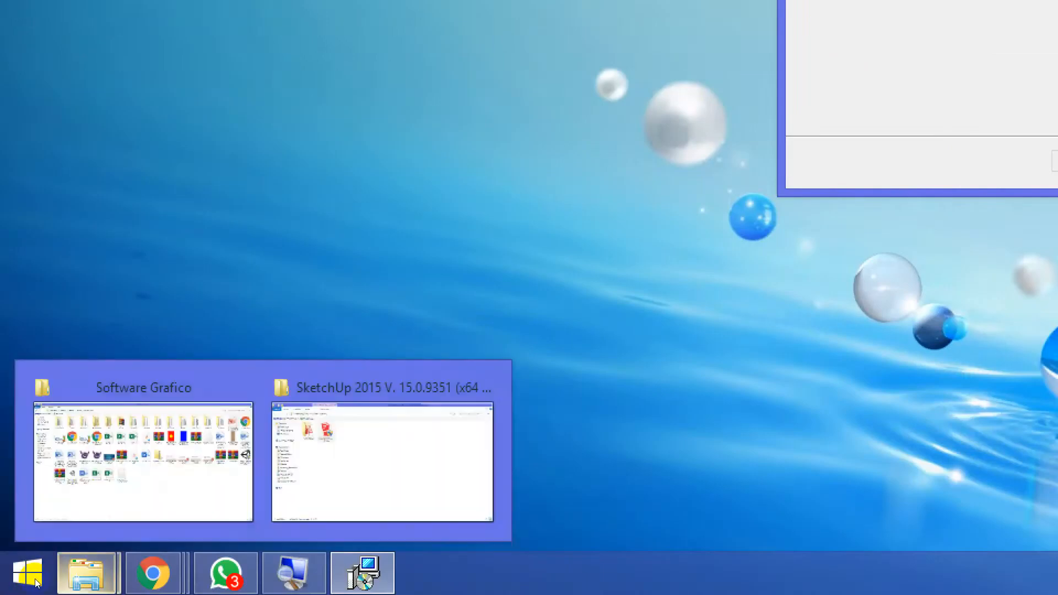
pyautogui.click(84, 492)
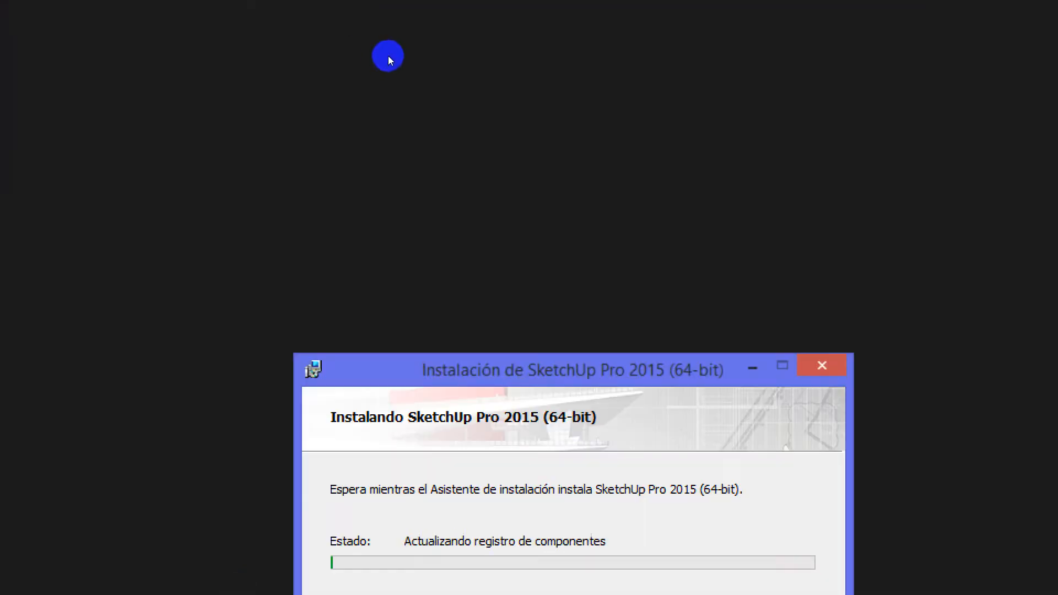
pyautogui.hotkey('alt', 'Tab')
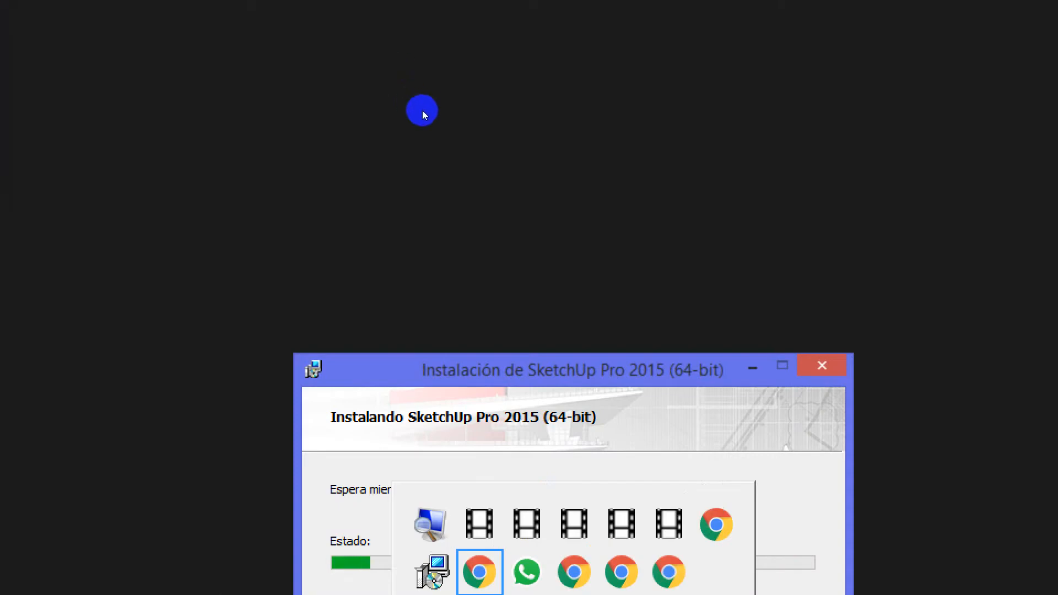
pyautogui.hotkey('alt', 'Tab')
pyautogui.hotkey('alt', 'Tab')
pyautogui.hotkey('alt', 'Tab')
pyautogui.hotkey('alt', 'Tab')
pyautogui.hotkey('alt', 'Tab')
pyautogui.hotkey('alt', 'Tab')
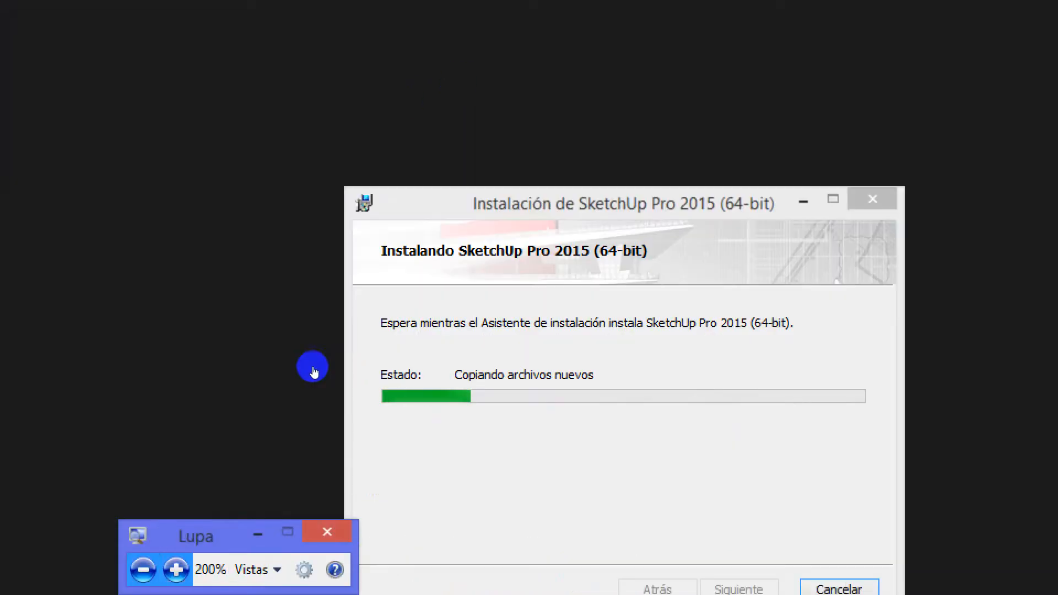
pyautogui.click(142, 569)
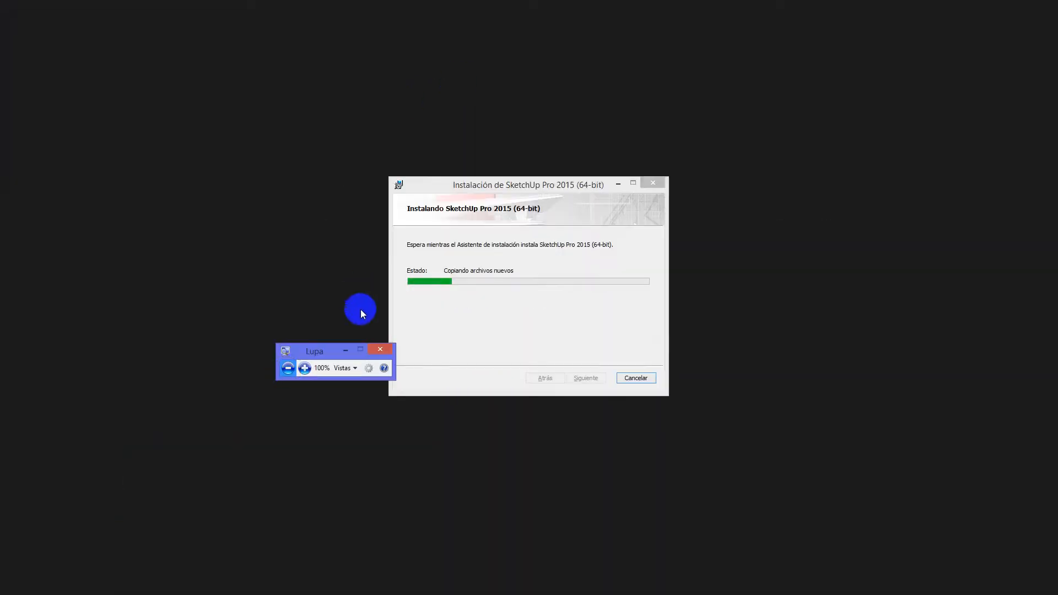
pyautogui.click(349, 347)
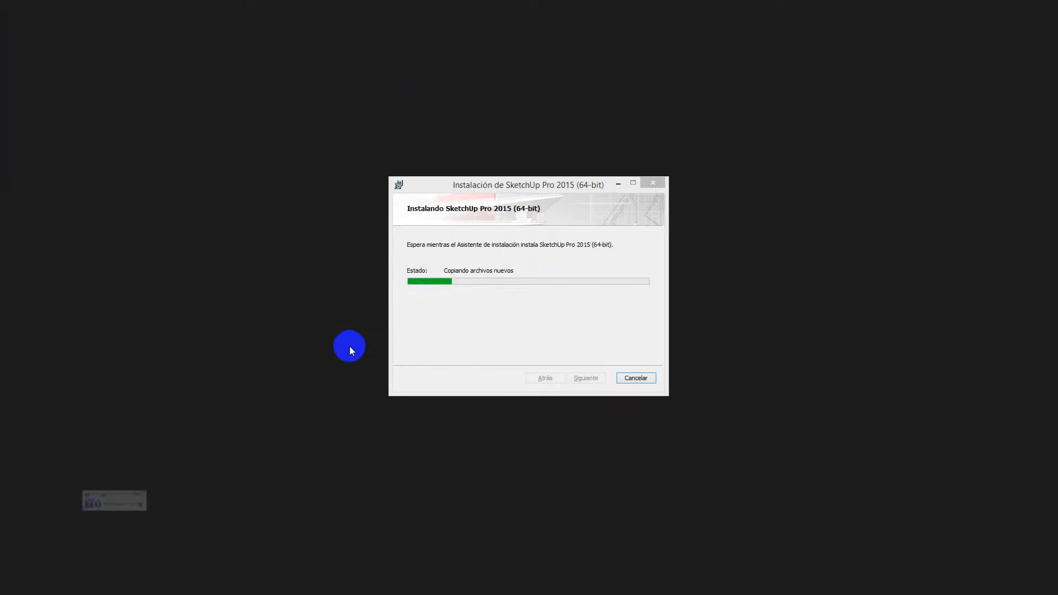
# Finish the SketchUp Pro 2015 (64-bit) setup wizard and decline restarting the system now
pyautogui.click(618, 183)
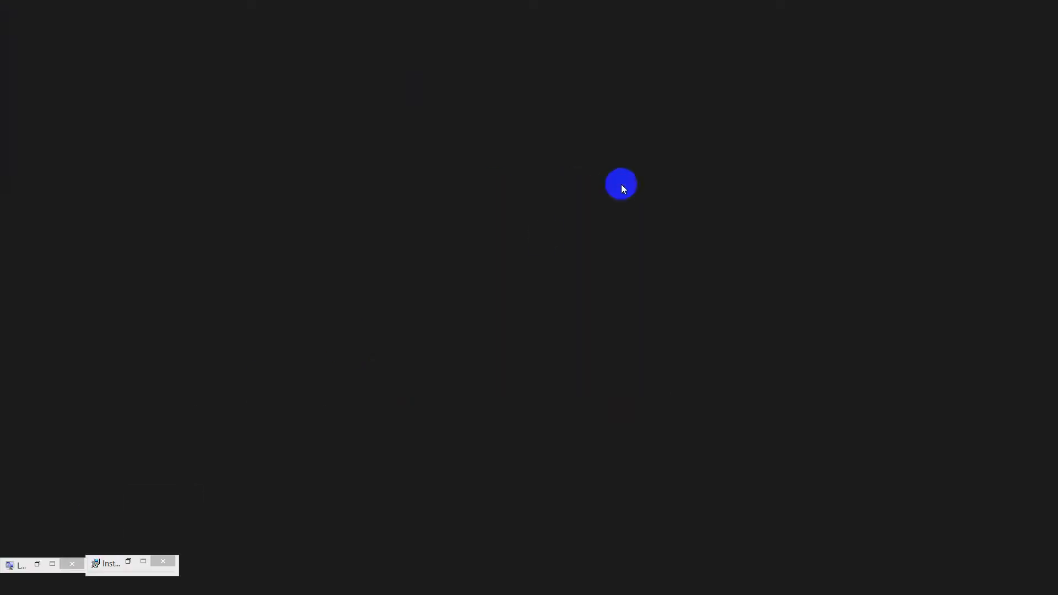
pyautogui.click(129, 561)
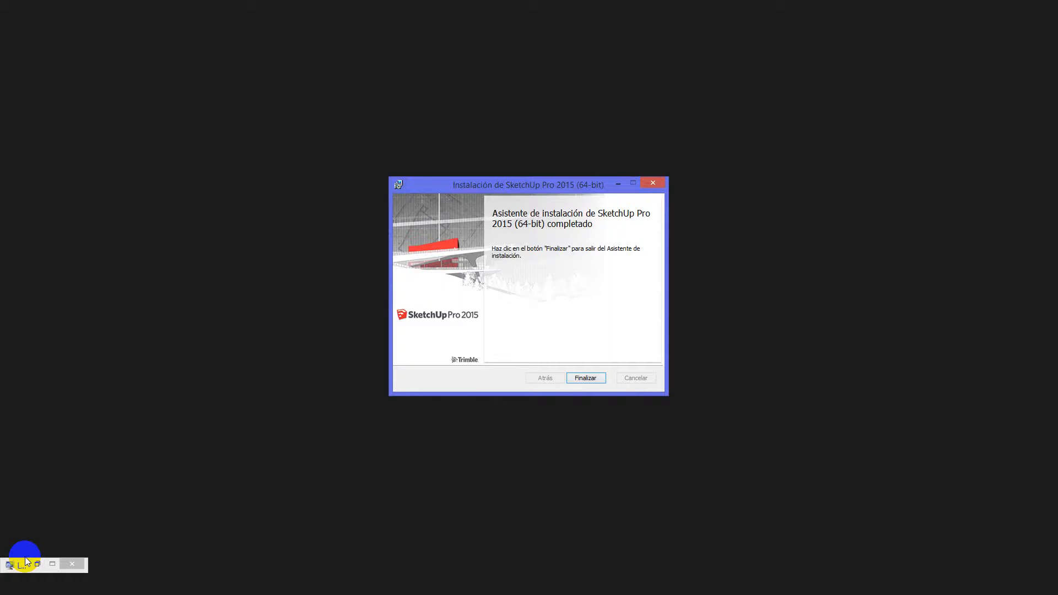
pyautogui.click(574, 378)
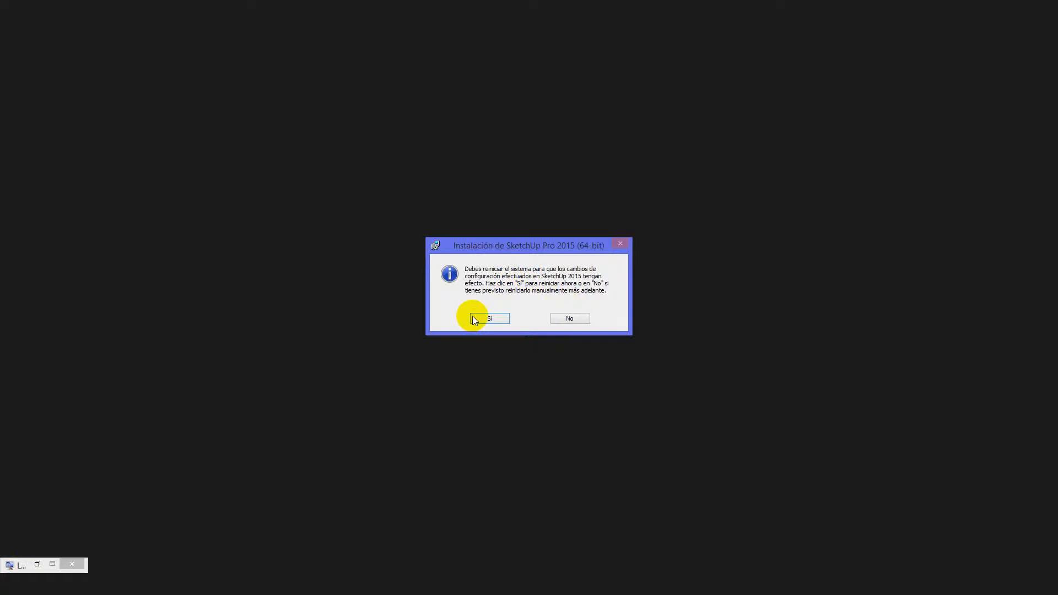
pyautogui.click(564, 318)
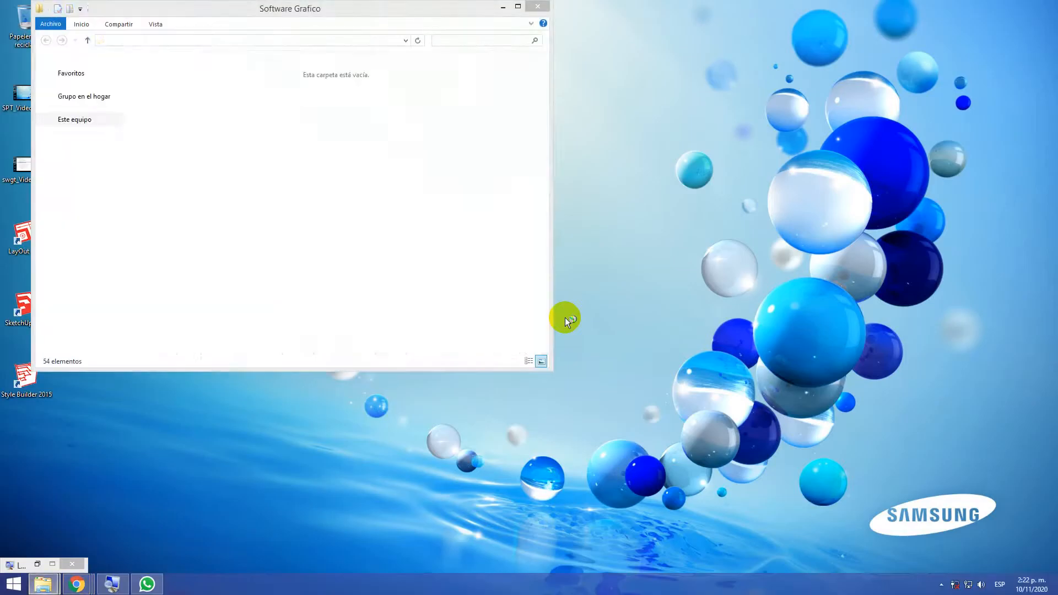
# Maximise the Software Grafico window, restore and minimise Lupa, and minimise the folder window to show the desktop
pyautogui.click(518, 6)
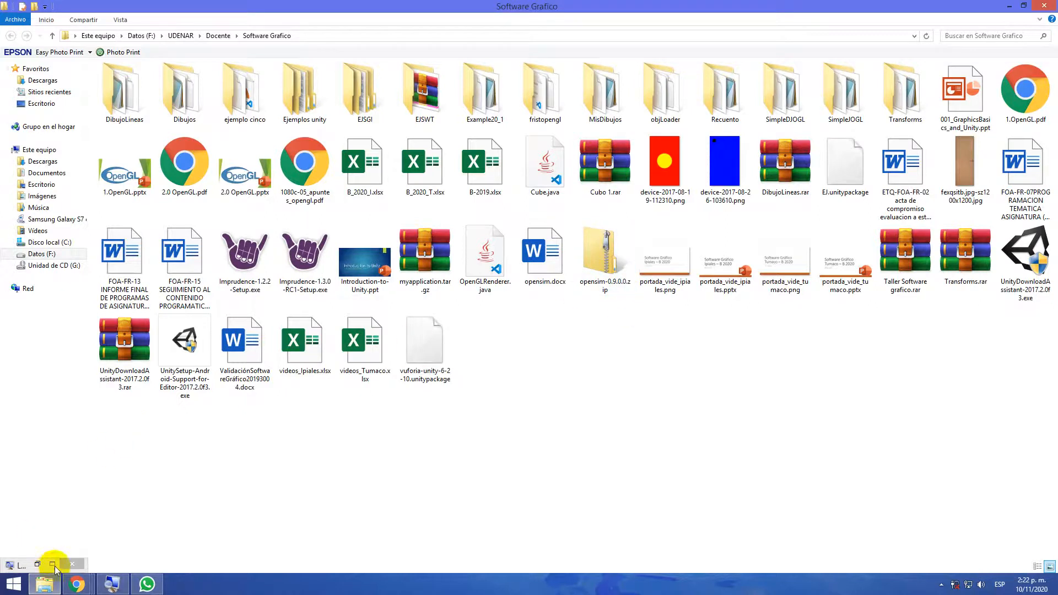
pyautogui.click(33, 564)
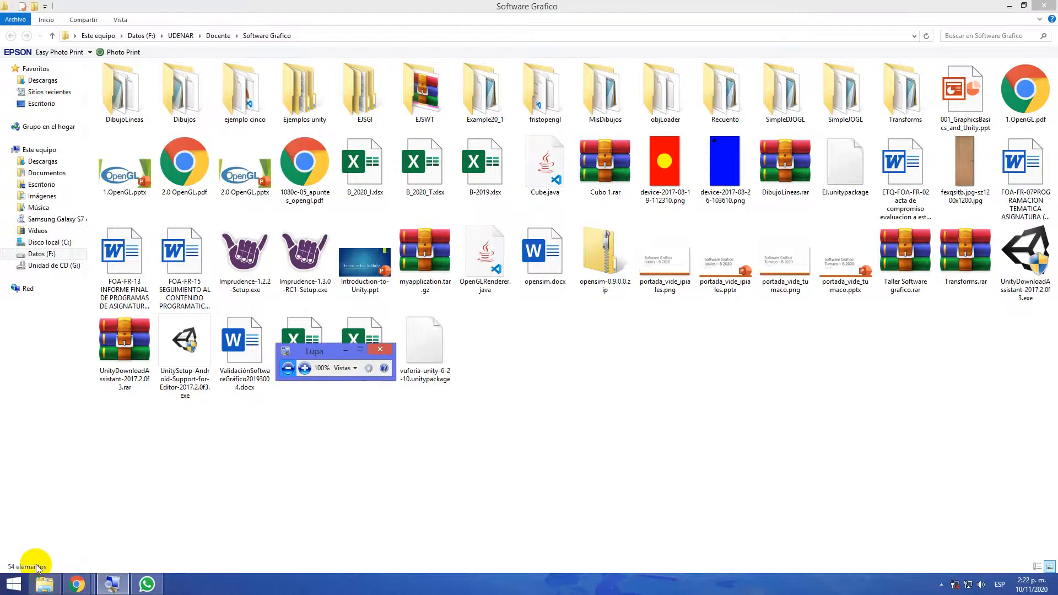
pyautogui.click(342, 352)
pyautogui.click(14, 584)
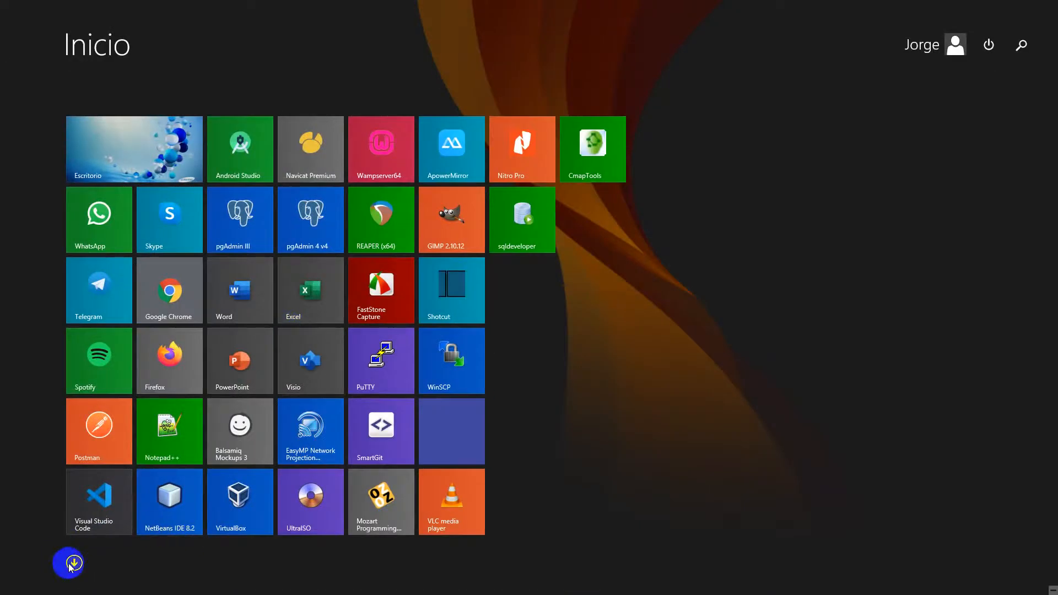
pyautogui.click(148, 182)
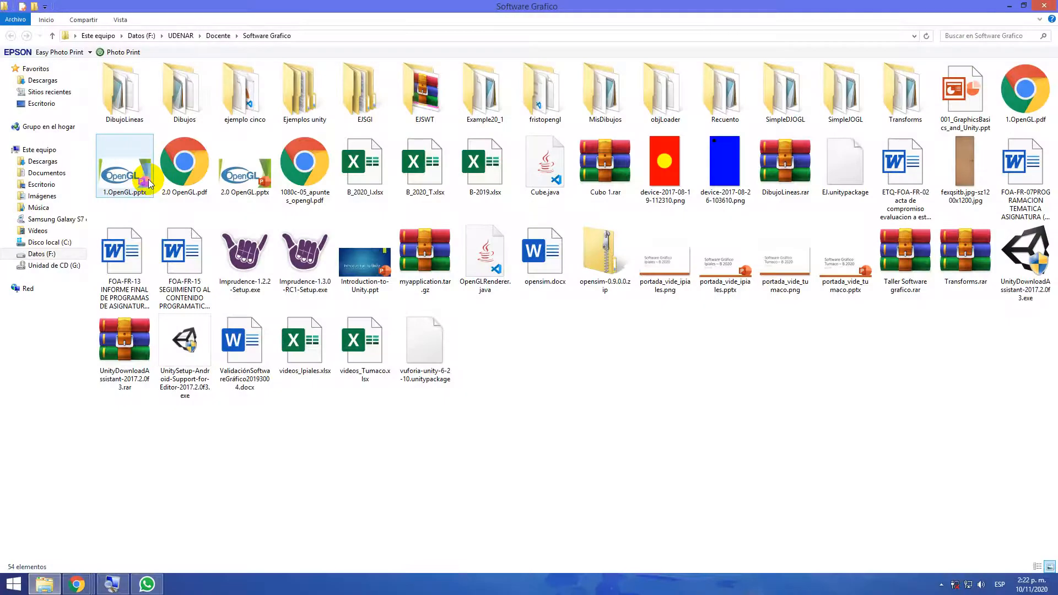
pyautogui.click(1010, 7)
# Magnify the desktop to 200% with Lupa and launch SketchUp 2015
pyautogui.click(41, 324)
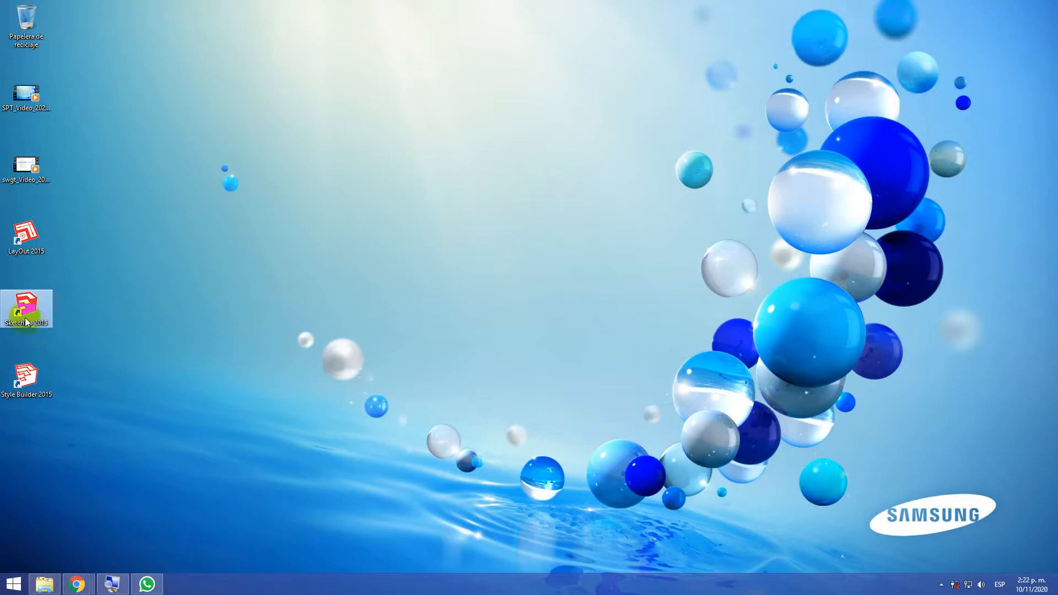
pyautogui.click(27, 252)
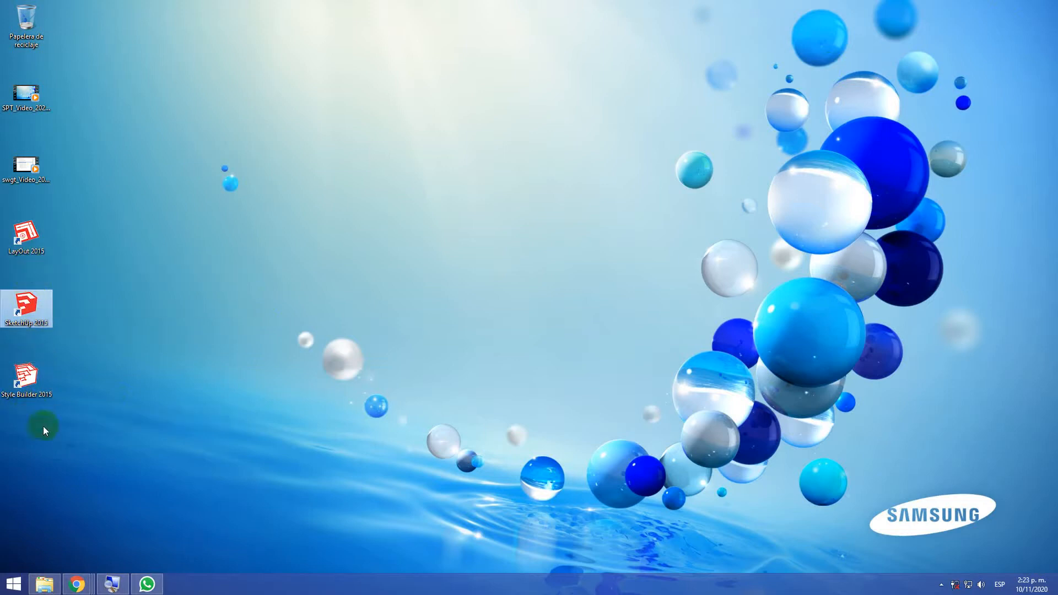
pyautogui.click(112, 584)
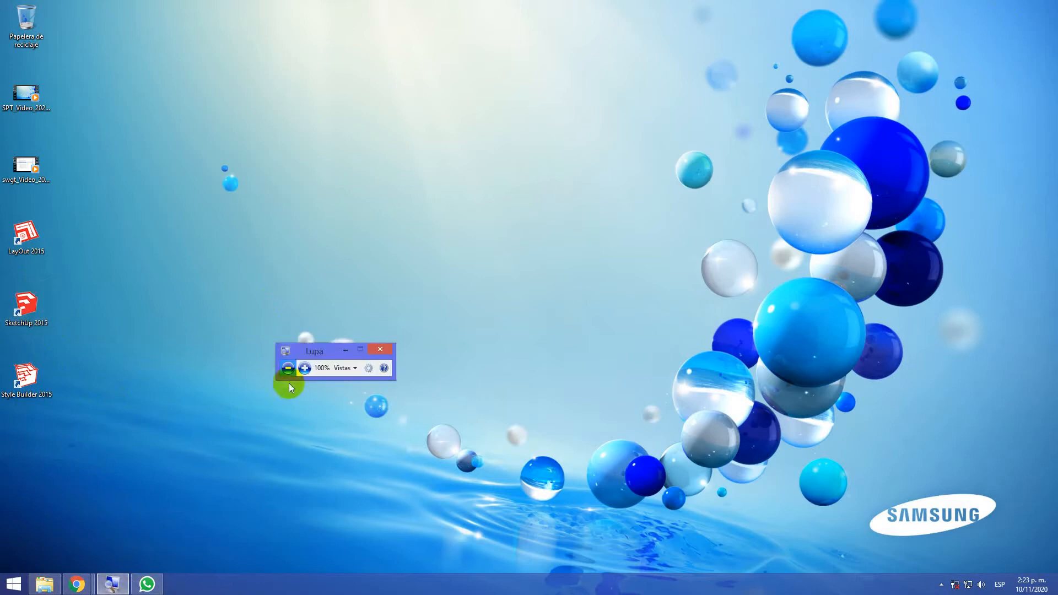
pyautogui.click(302, 372)
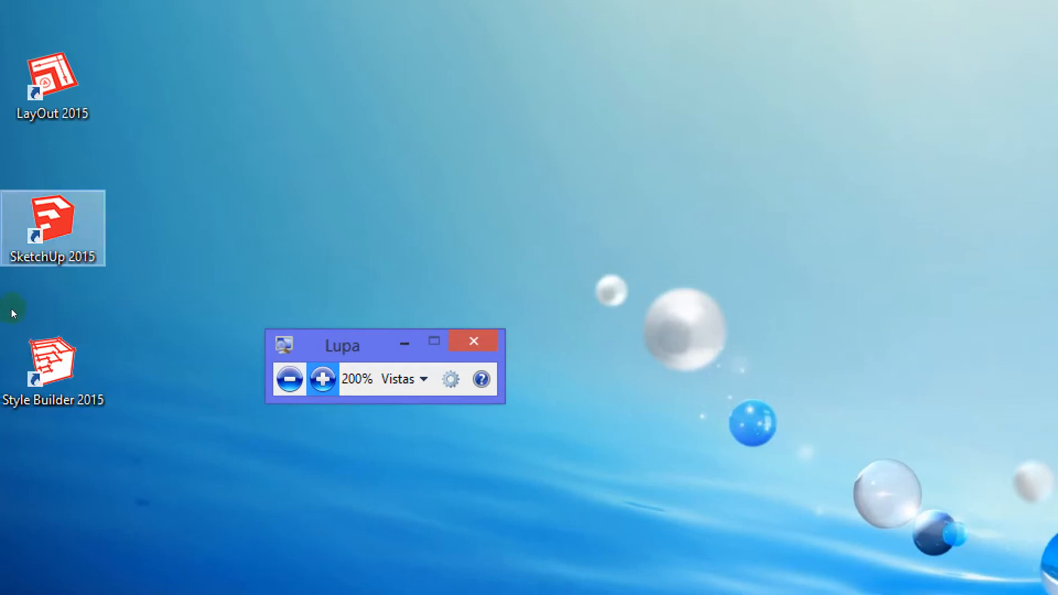
pyautogui.click(203, 368)
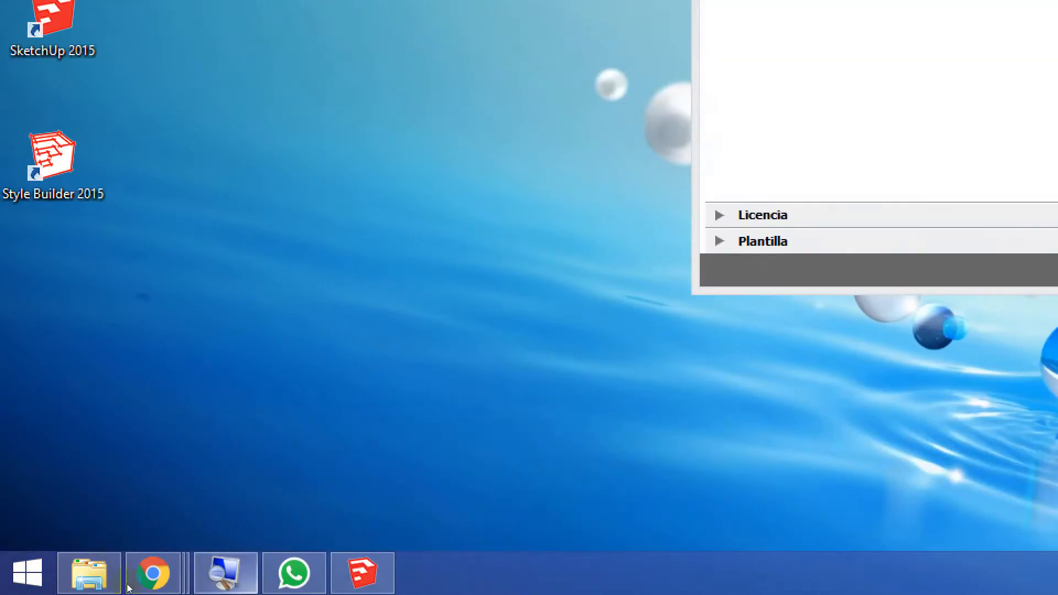
# Switch to Lupa, reset the magnification to 100% and magnify the SketchUp welcome window to 200%
pyautogui.click(226, 573)
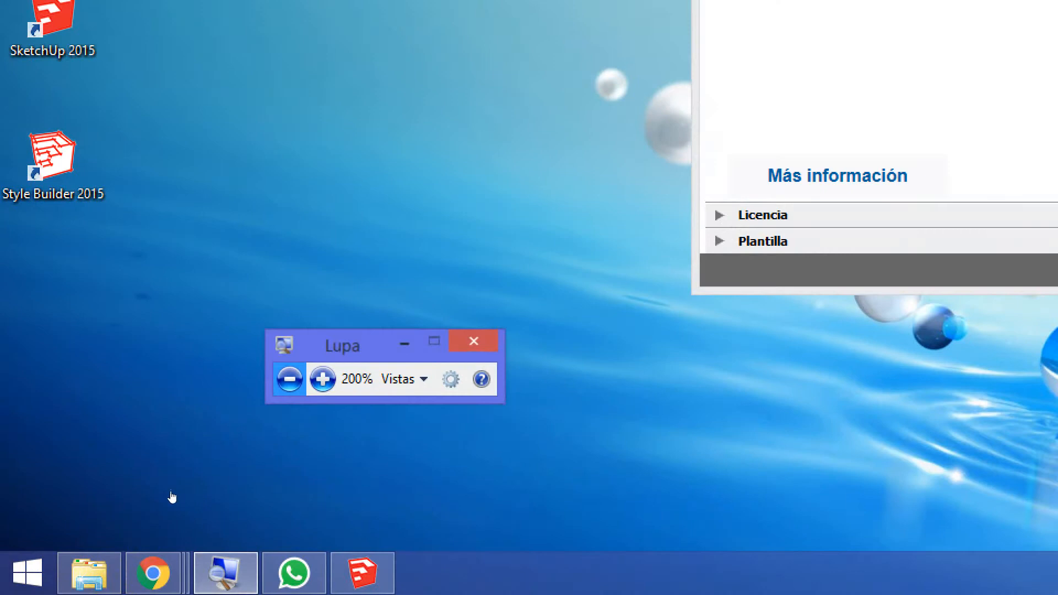
pyautogui.click(289, 379)
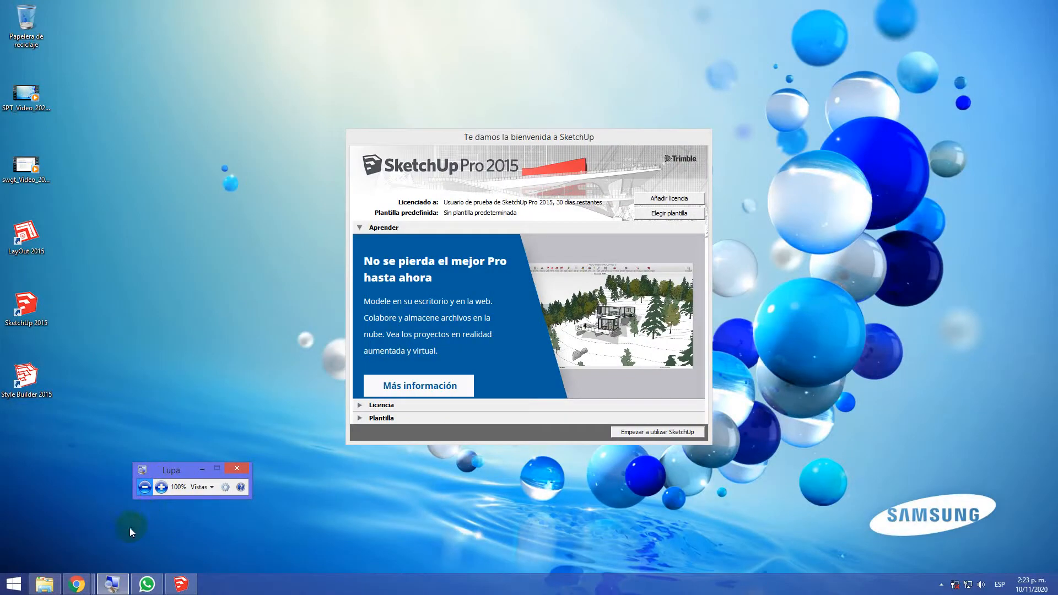
pyautogui.click(161, 487)
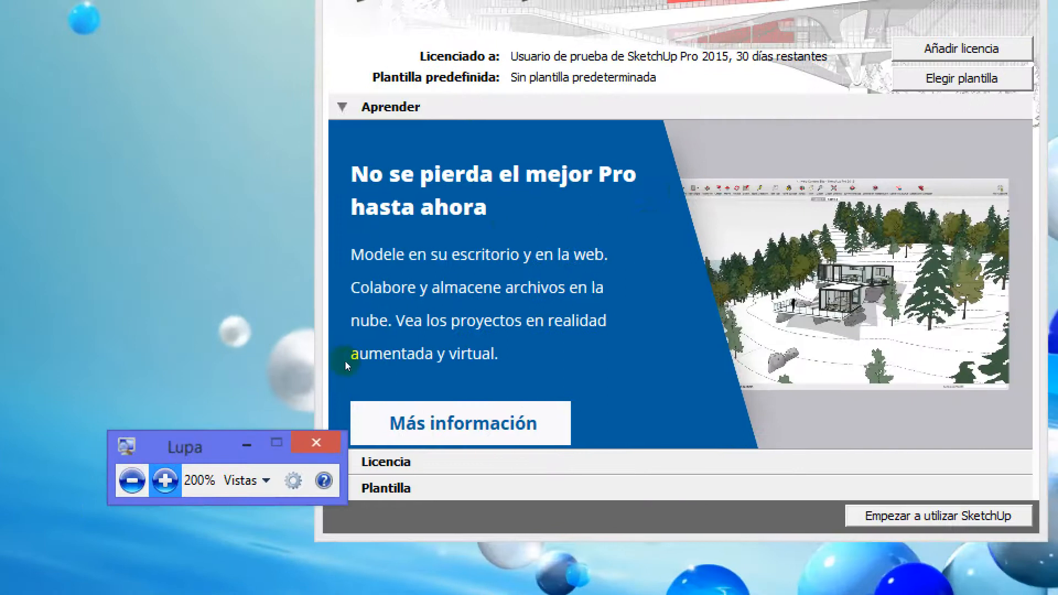
# Return to the SketchUp welcome window and expand the Licencia section to examine the trial licence details
pyautogui.click(314, 392)
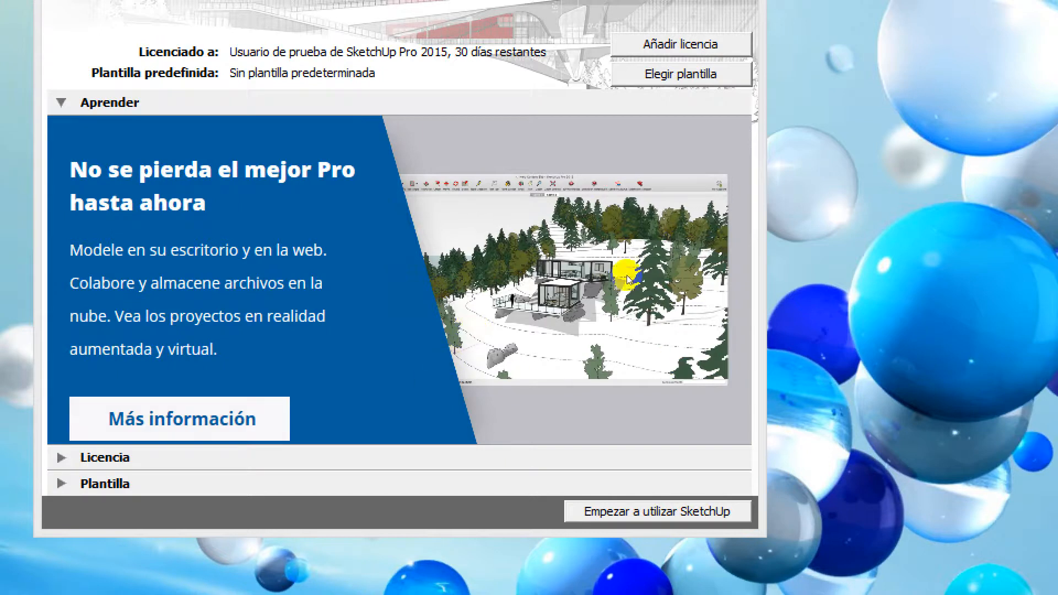
pyautogui.click(488, 403)
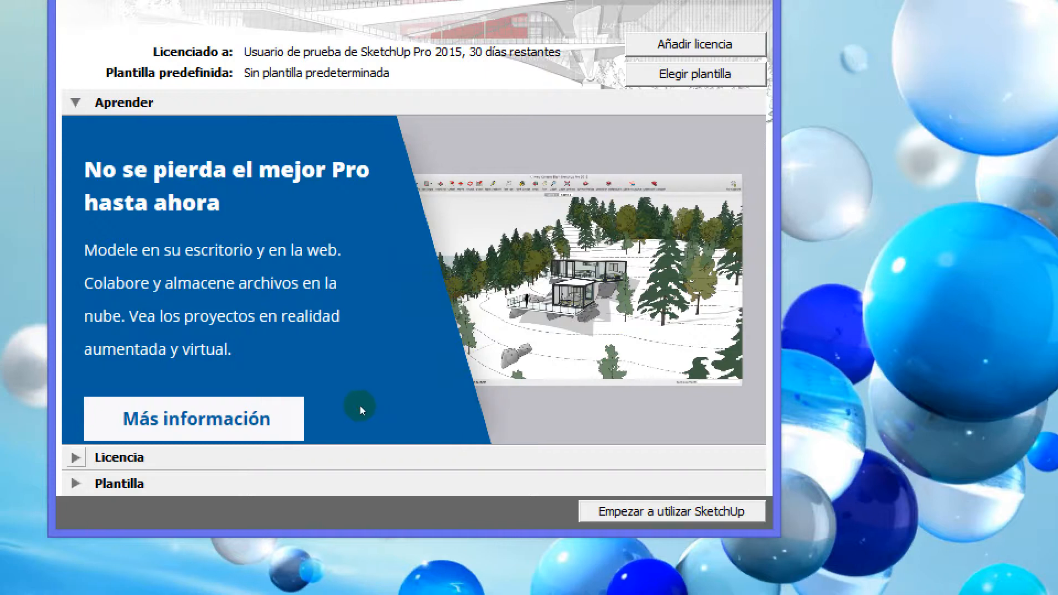
pyautogui.click(62, 458)
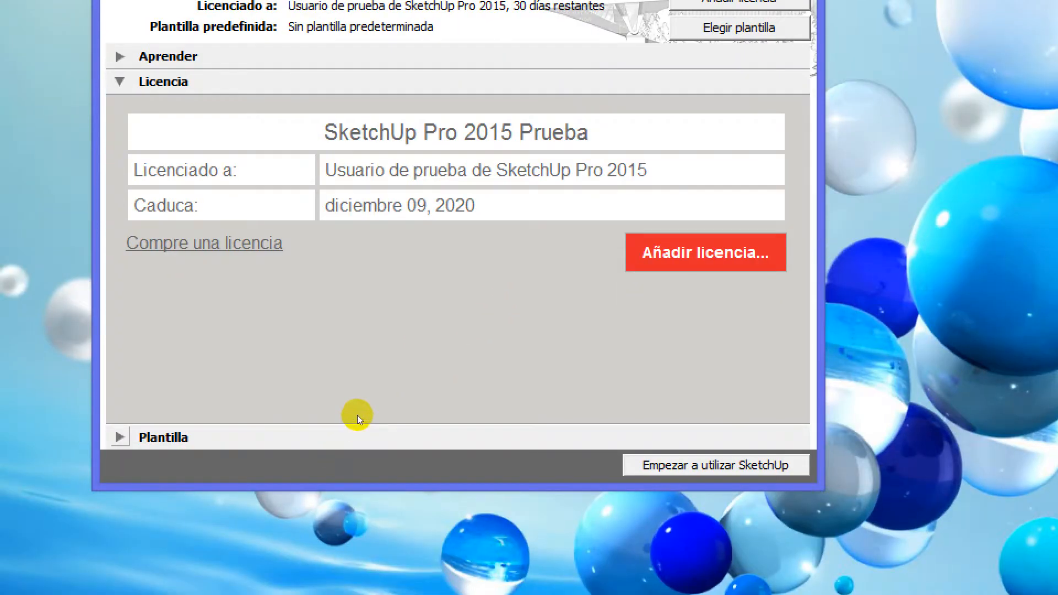
# Browse the SketchUp templates, choose Plantilla simple - Metros as the default and start using SketchUp
pyautogui.click(357, 414)
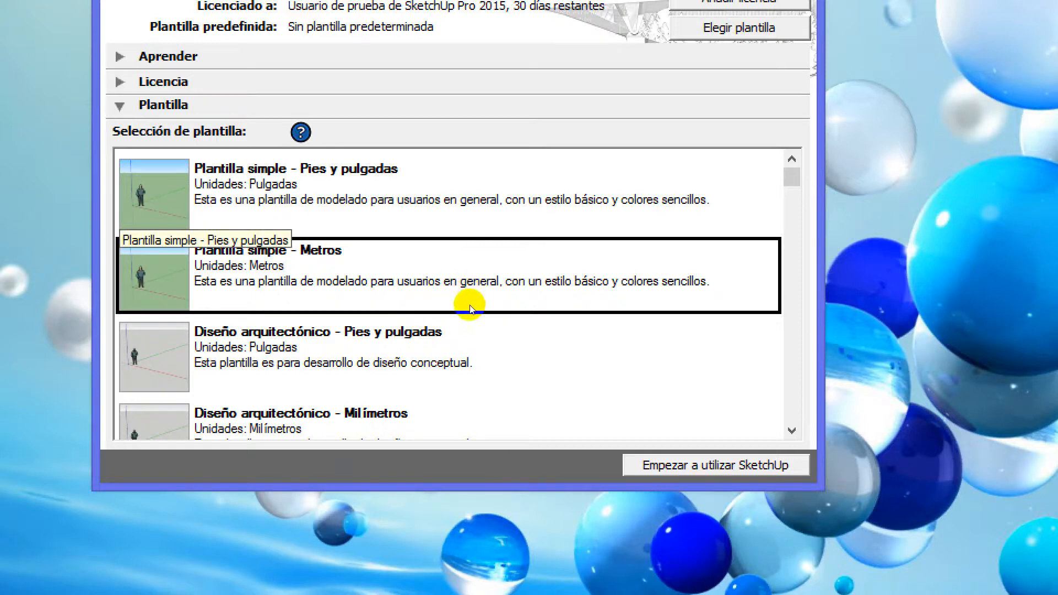
pyautogui.scroll(-1, 410, 331)
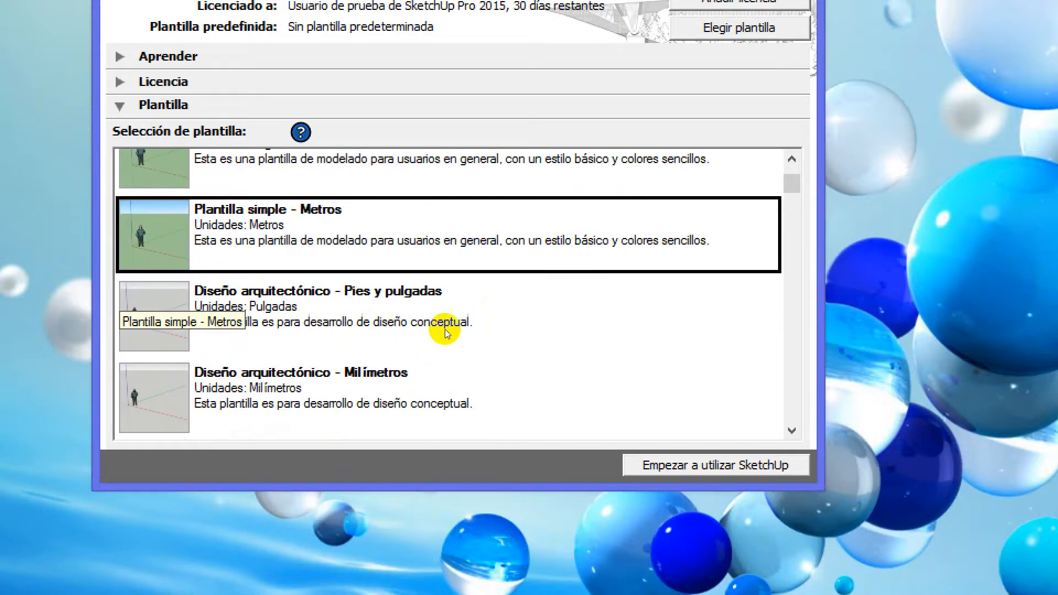
pyautogui.scroll(-1, 465, 359)
pyautogui.scroll(-1, 413, 359)
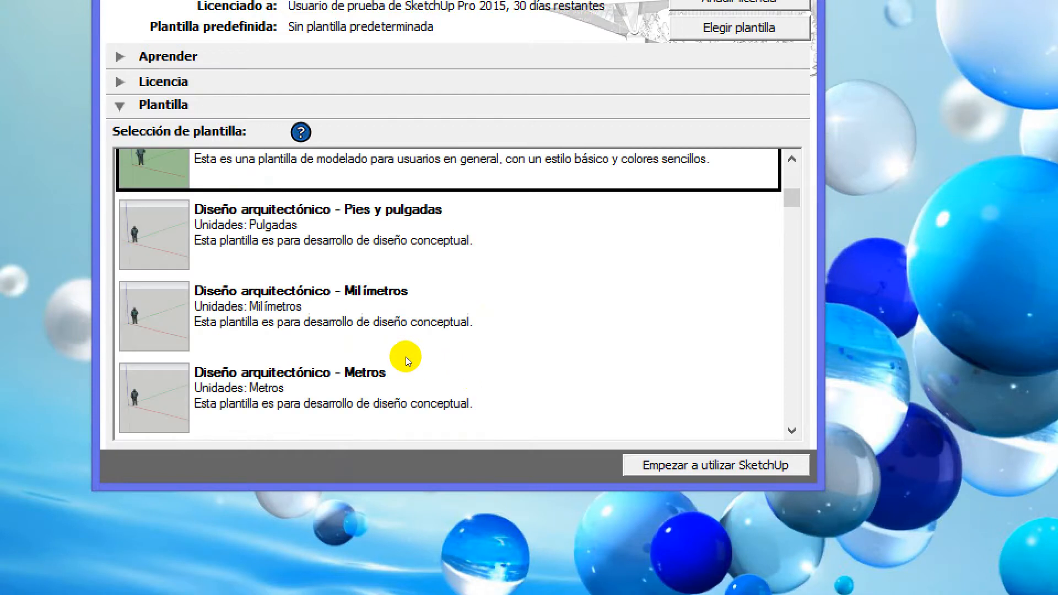
pyautogui.scroll(-2, 405, 356)
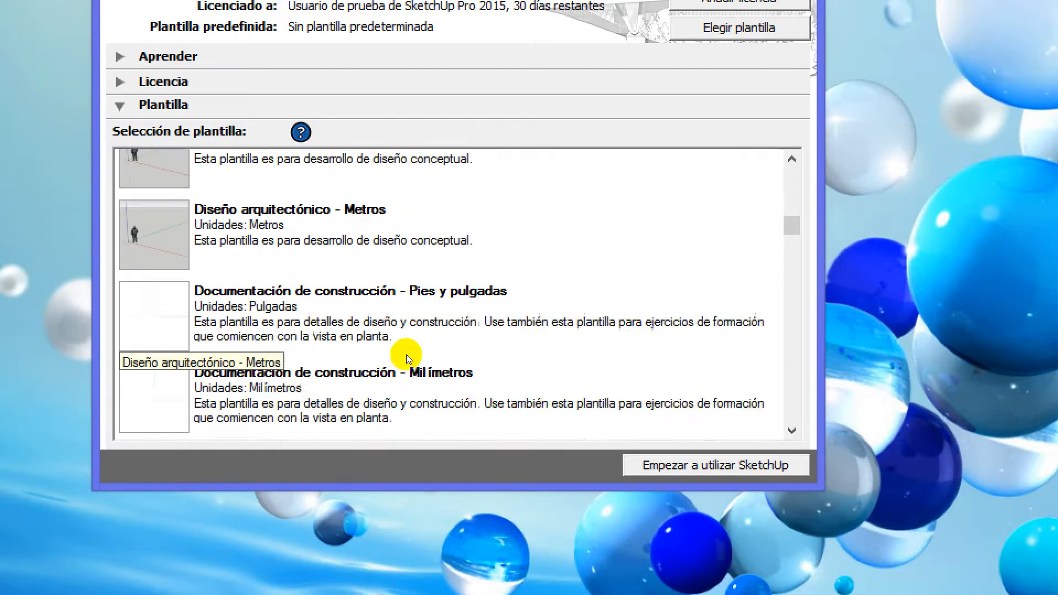
pyautogui.scroll(5, 406, 355)
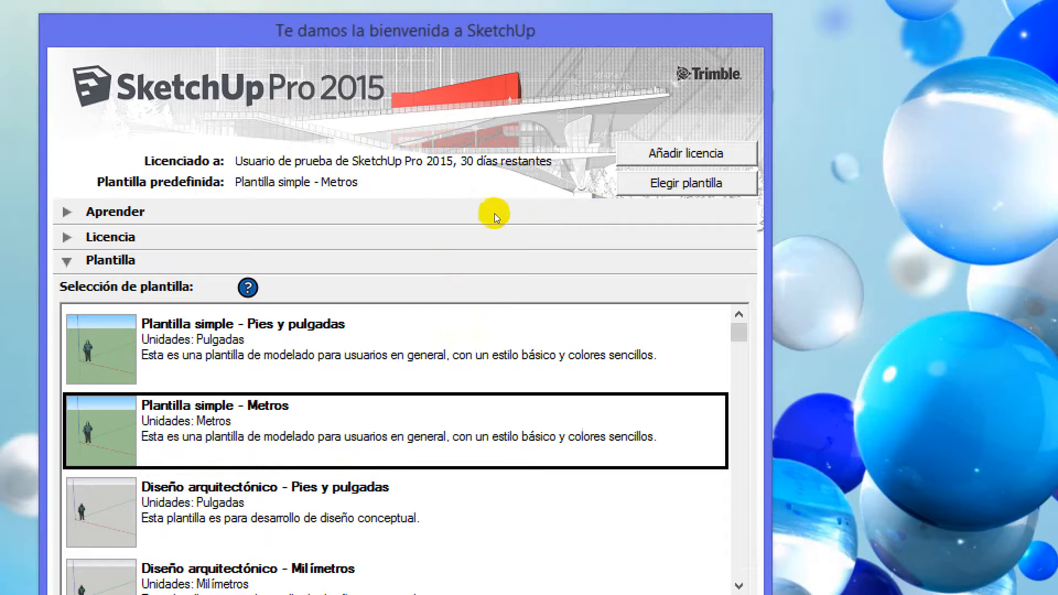
pyautogui.scroll(-2, 568, 218)
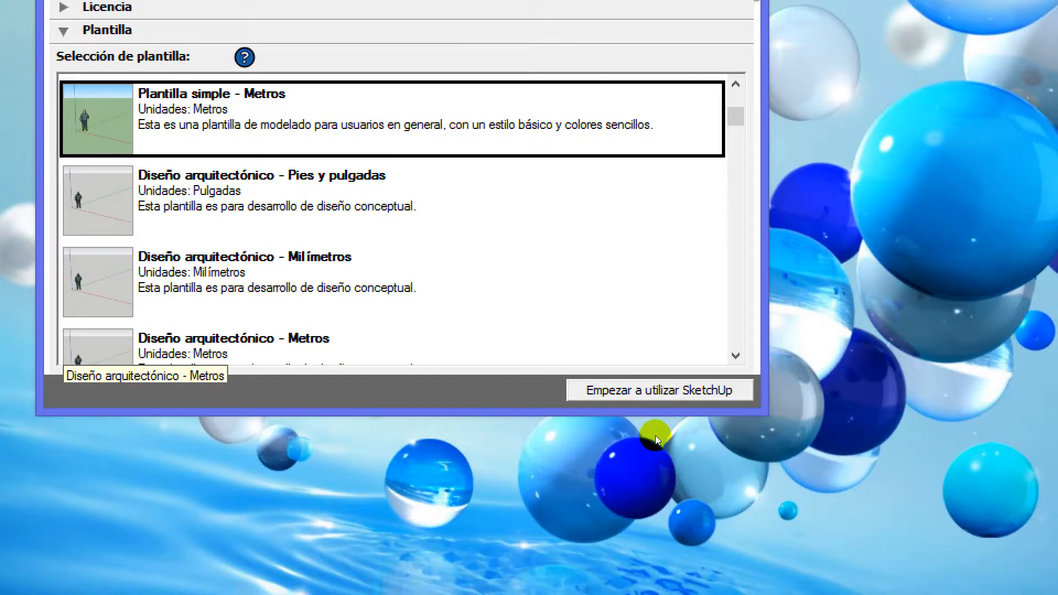
pyautogui.click(656, 396)
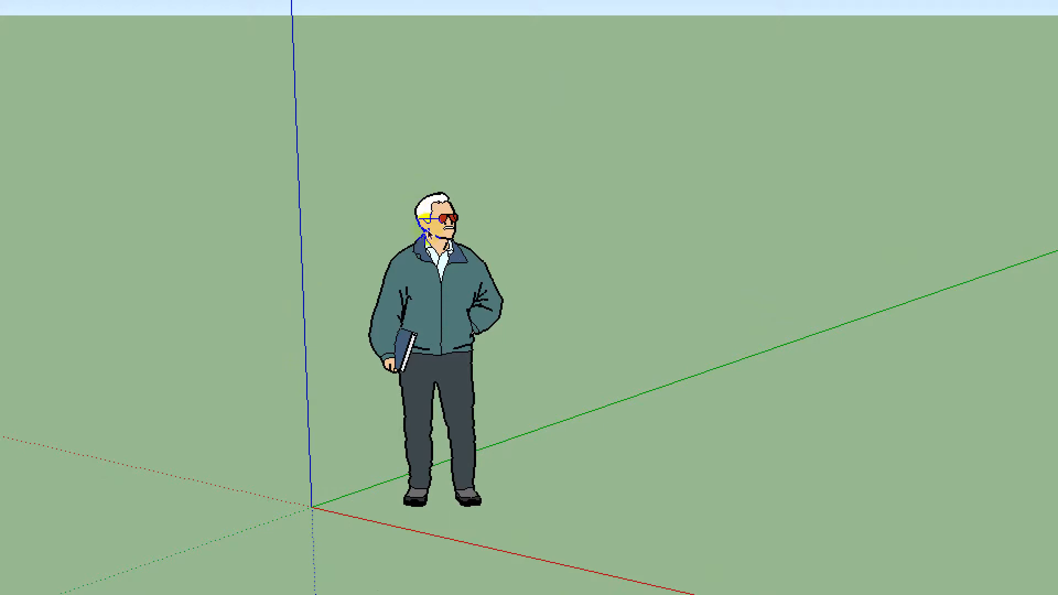
# Select the standing man figure beside the axes origin in the new model
pyautogui.click(433, 252)
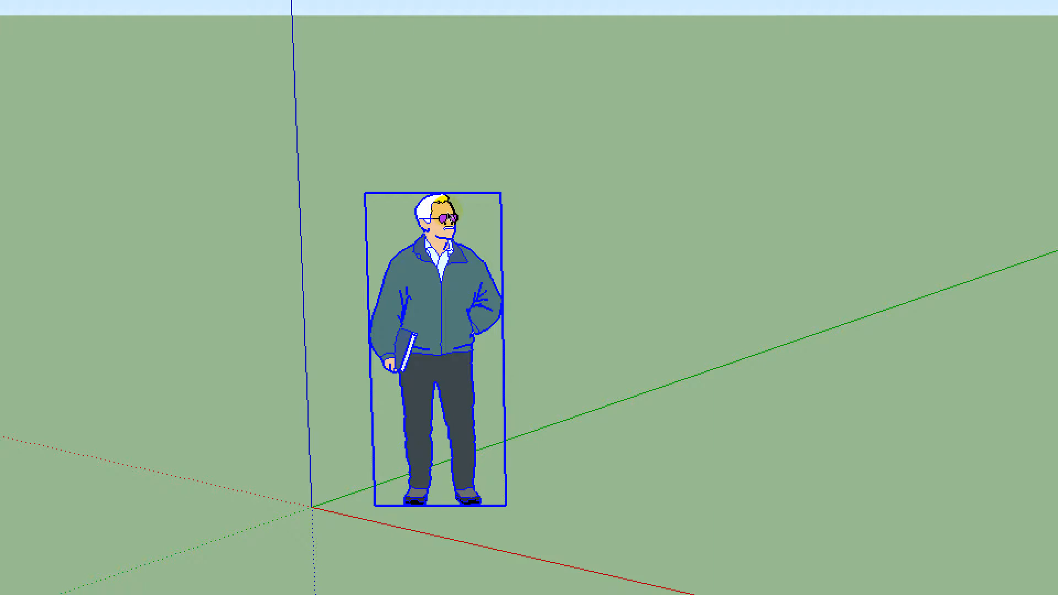
pyautogui.moveTo(460, 153); pyautogui.dragTo(462, 136, button='middle')
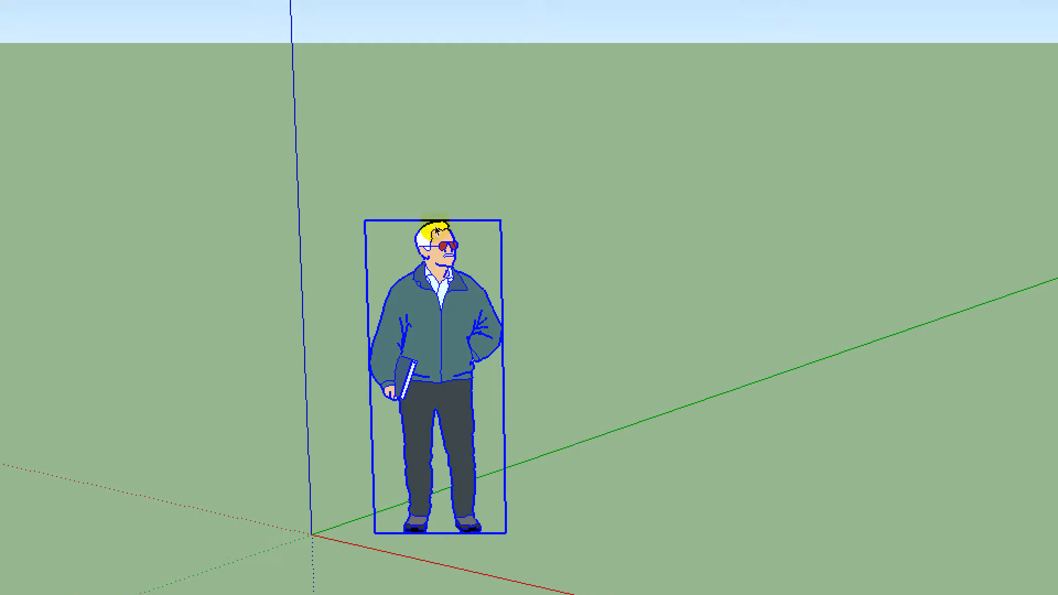
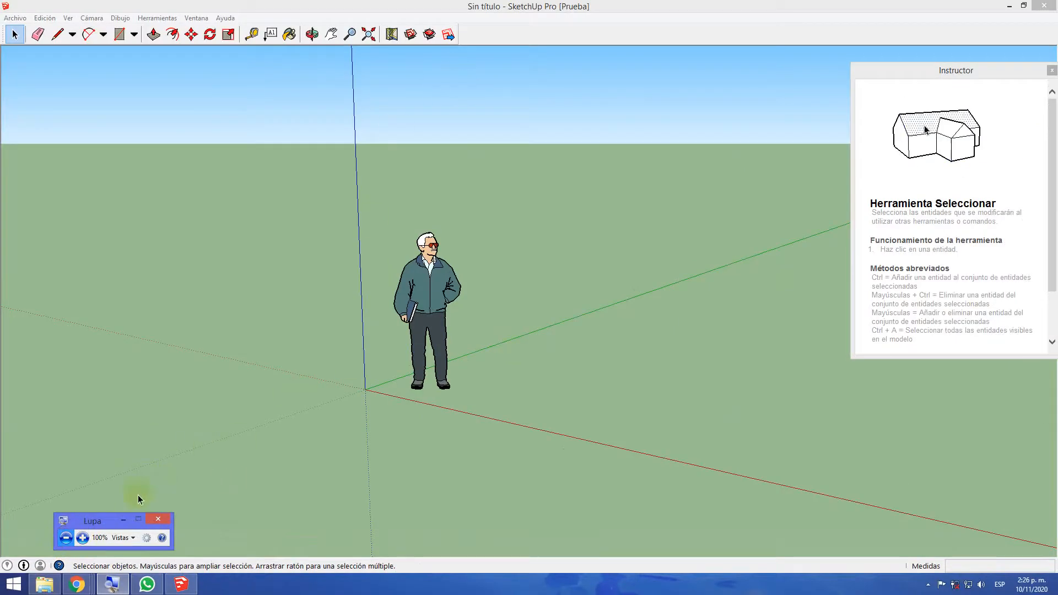
# Move the Lupa window aside, magnify the workspace to 200% and read the Select tool's guidance in the Instructor window
pyautogui.moveTo(107, 523); pyautogui.dragTo(703, 527)
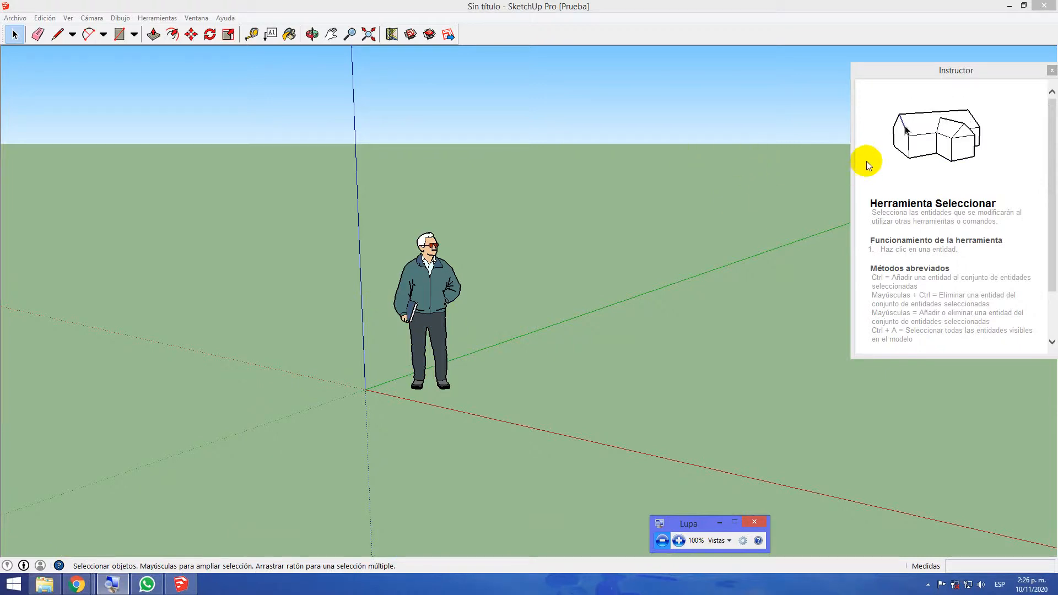
pyautogui.click(678, 541)
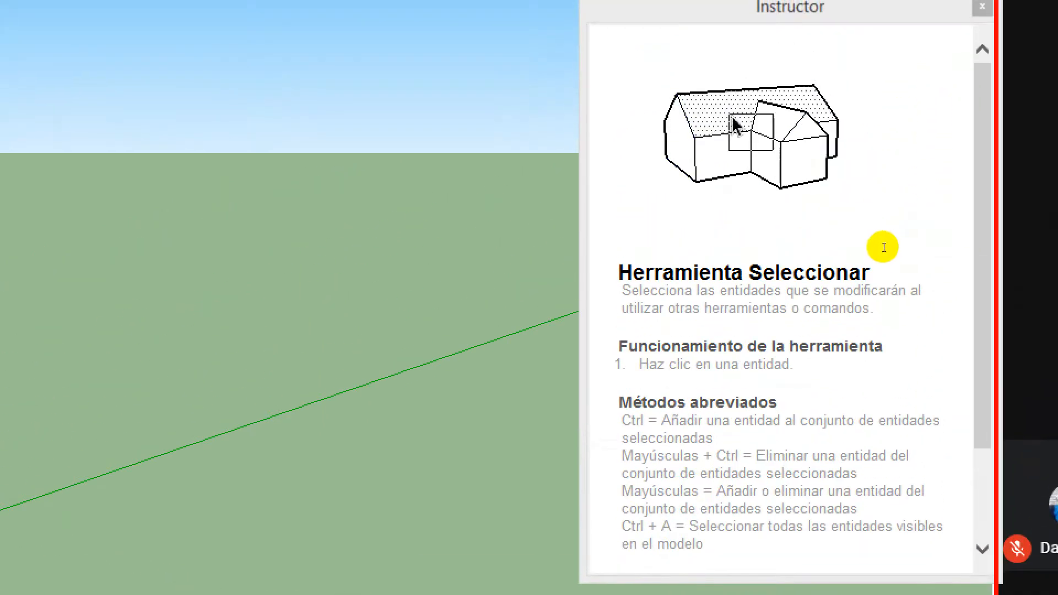
pyautogui.click(921, 252)
pyautogui.scroll(-2, 922, 250)
pyautogui.scroll(-1, 921, 252)
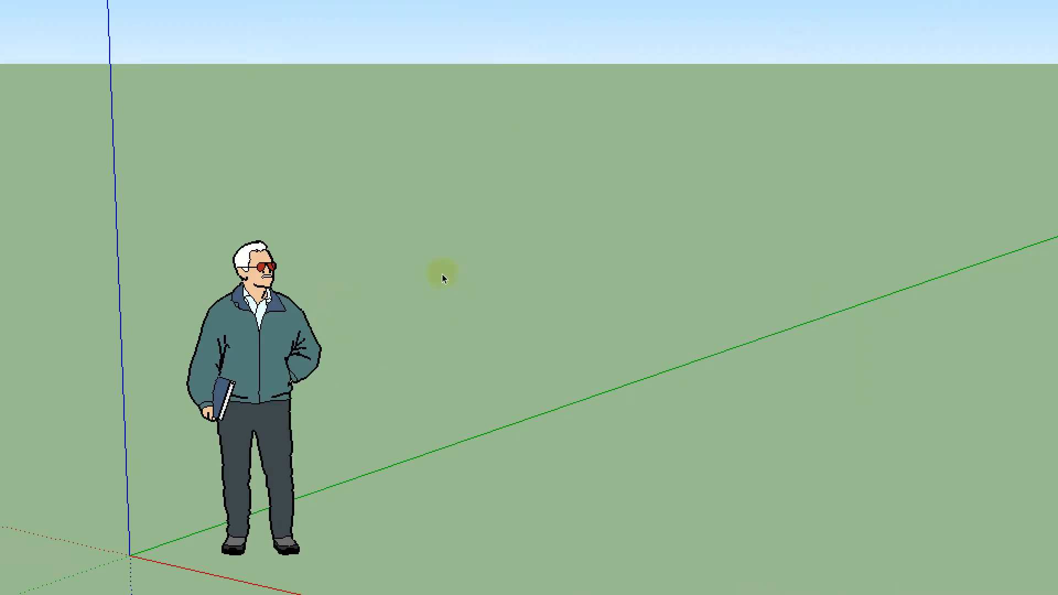
# Select everything in the model, close the Instructor window and clear the selection
pyautogui.hotkey('ctrl', 'a')
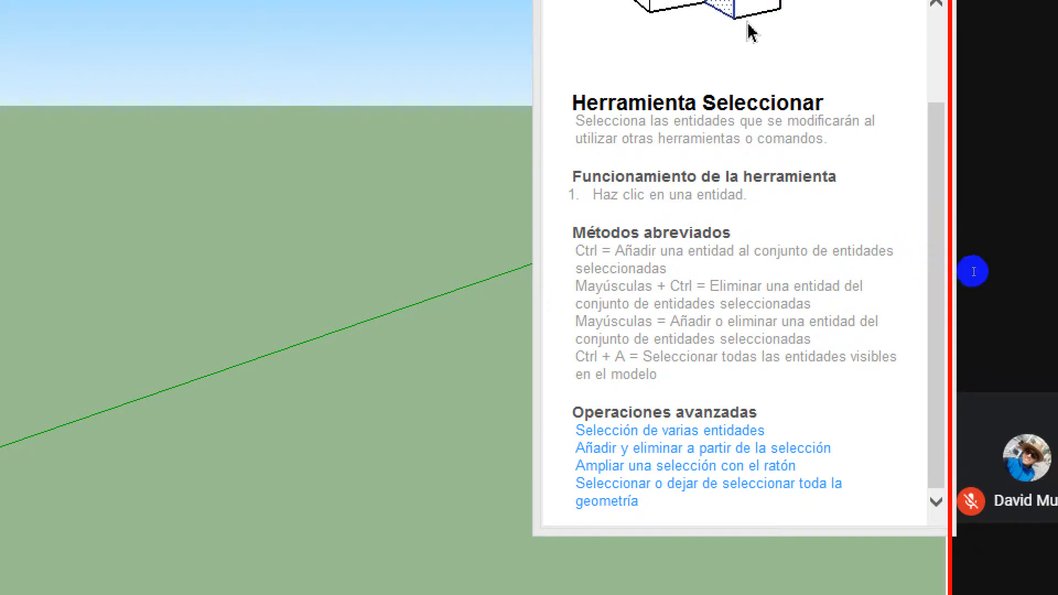
pyautogui.scroll(-3, 934, 237)
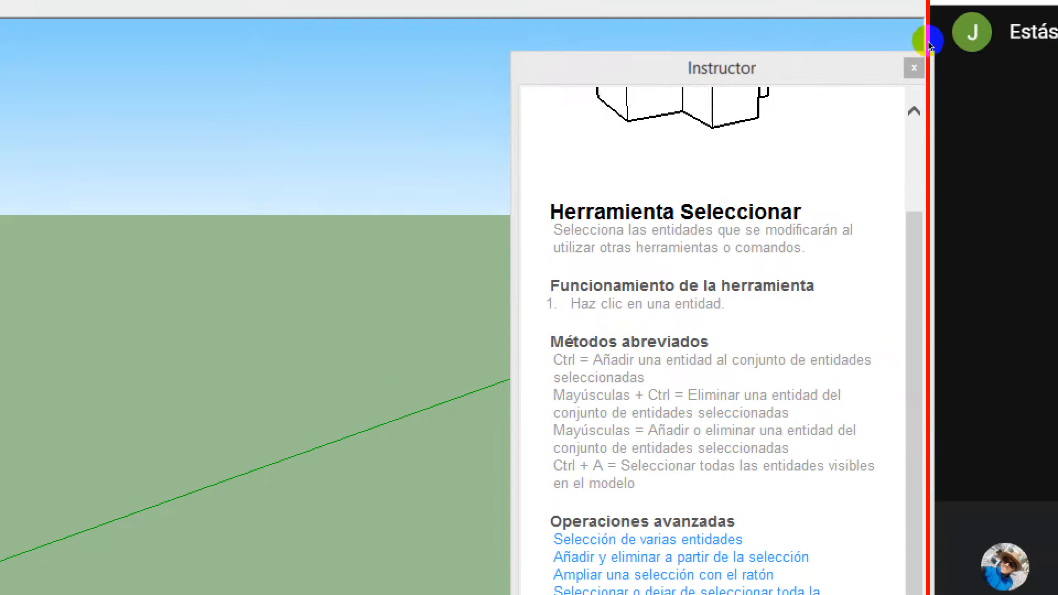
pyautogui.click(914, 67)
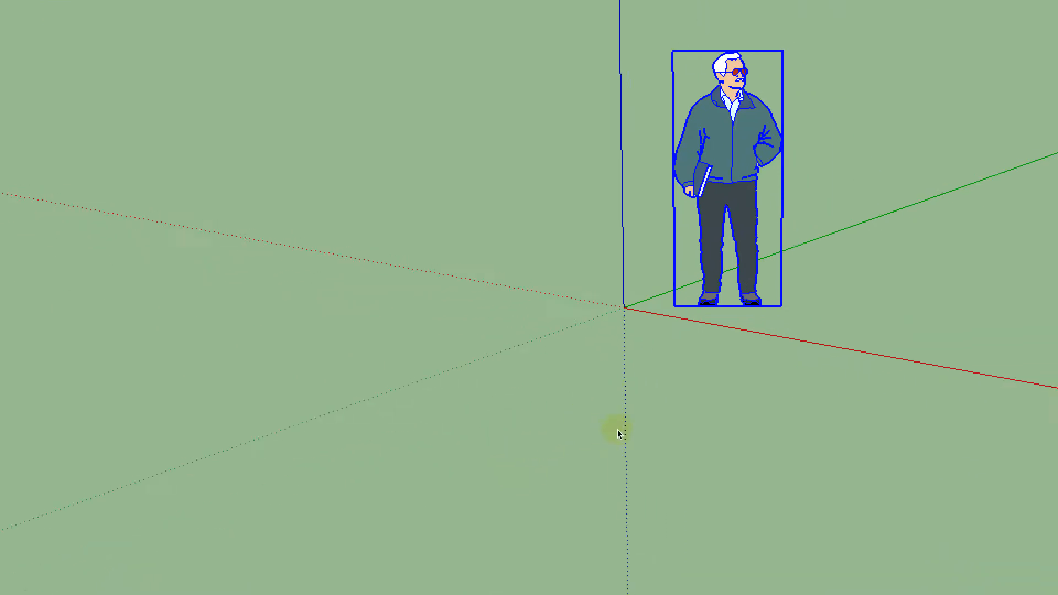
pyautogui.click(732, 382)
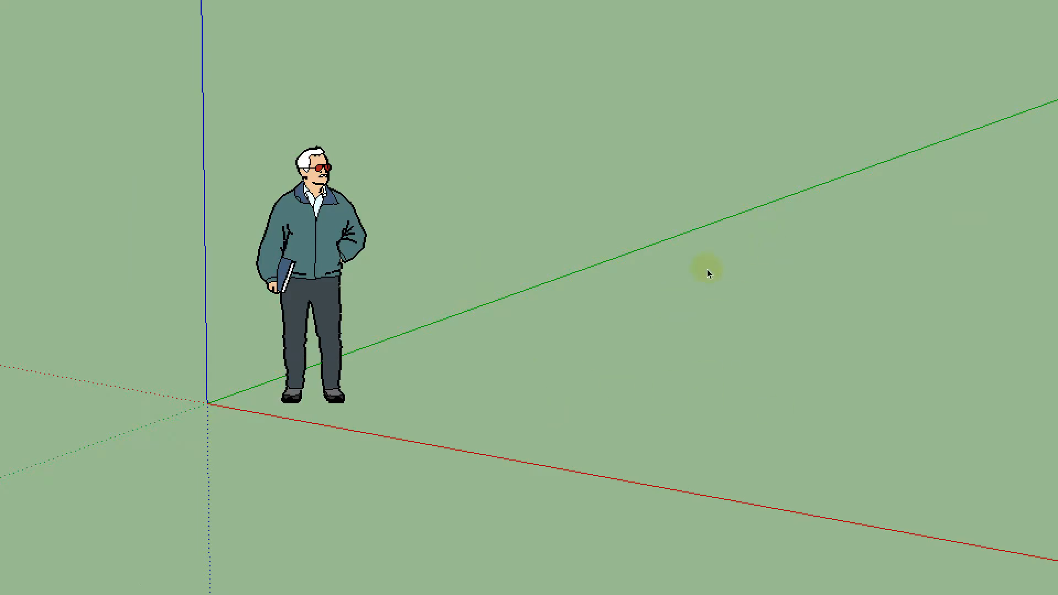
# Orbit the view slightly, select the man figure with a selection window and deselect it
pyautogui.moveTo(432, 246); pyautogui.dragTo(433, 281, button='middle')
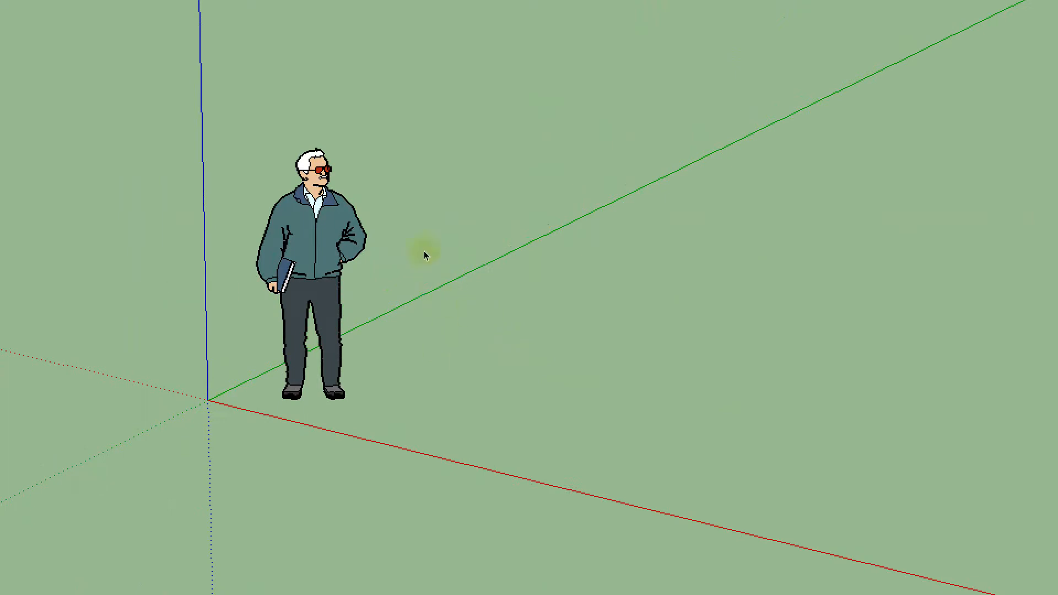
pyautogui.moveTo(132, 50); pyautogui.dragTo(642, 422)
pyautogui.moveTo(666, 349); pyautogui.dragTo(451, 180)
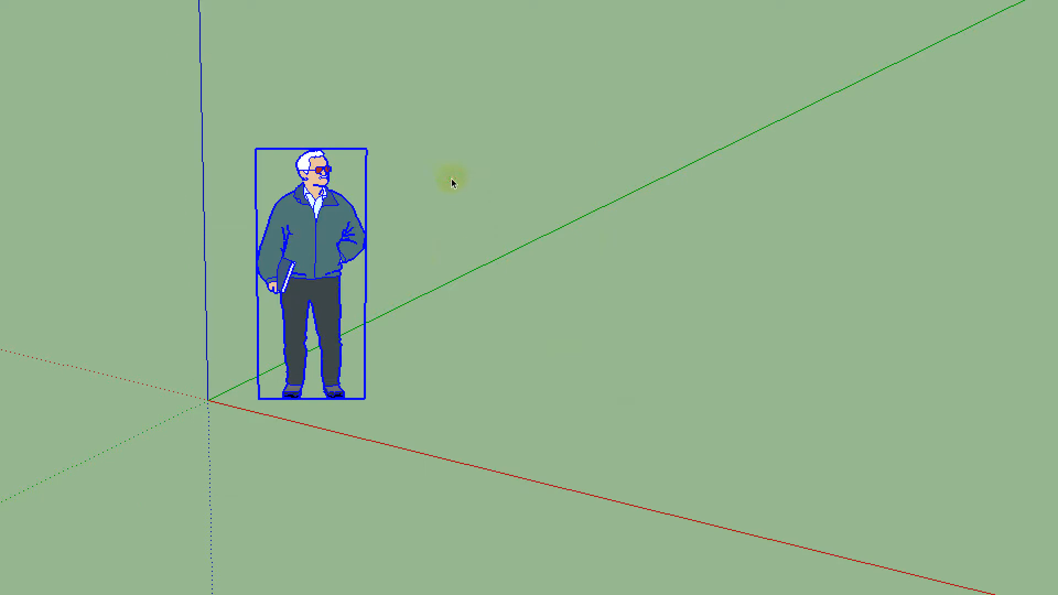
pyautogui.click(649, 260)
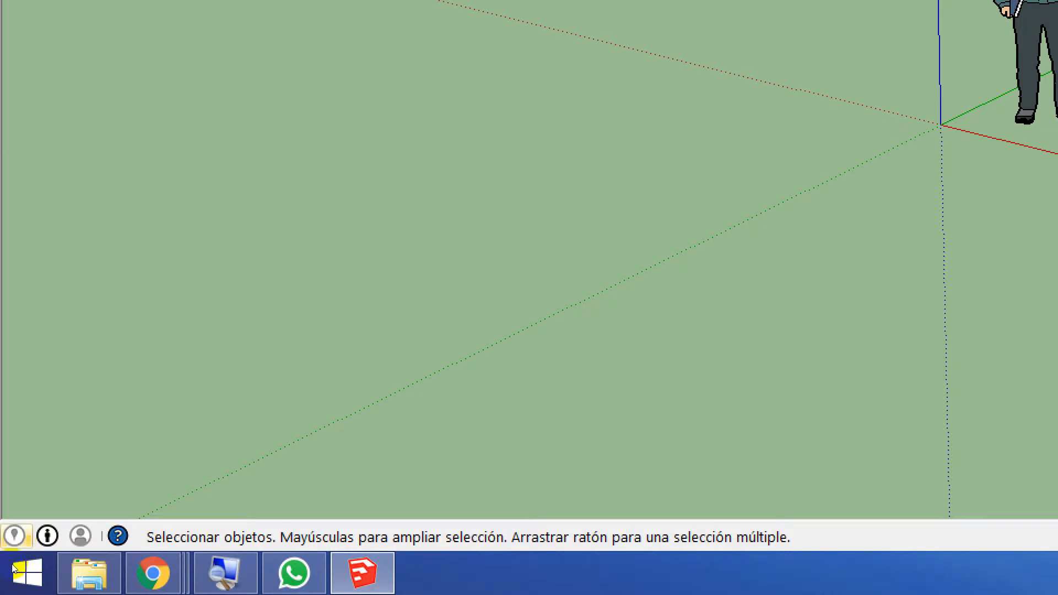
# Bring up Lupa, reset the magnification to 100% and minimise its window
pyautogui.moveTo(154, 574)
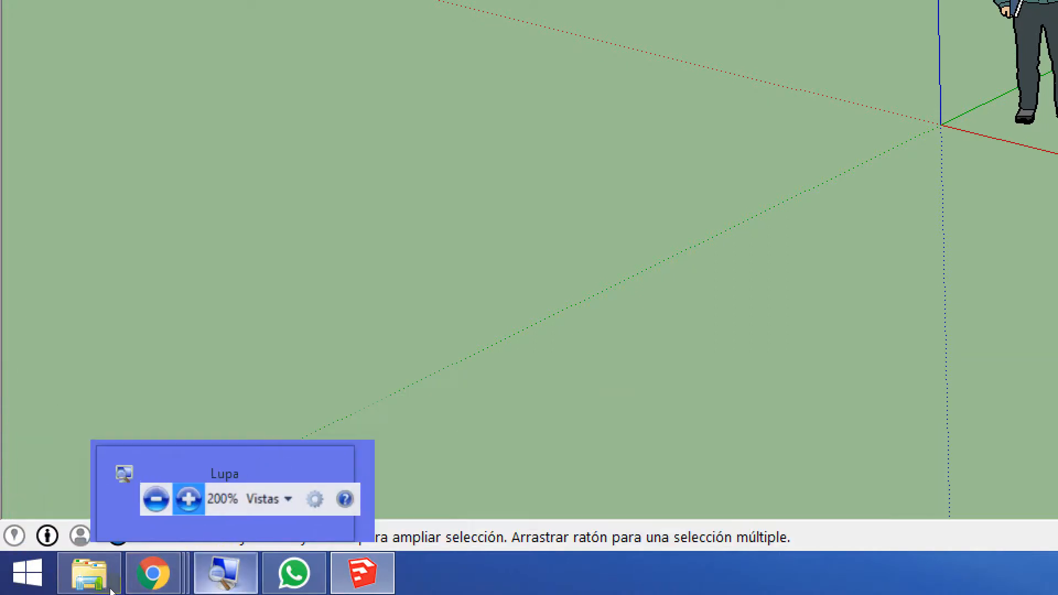
pyautogui.click(101, 542)
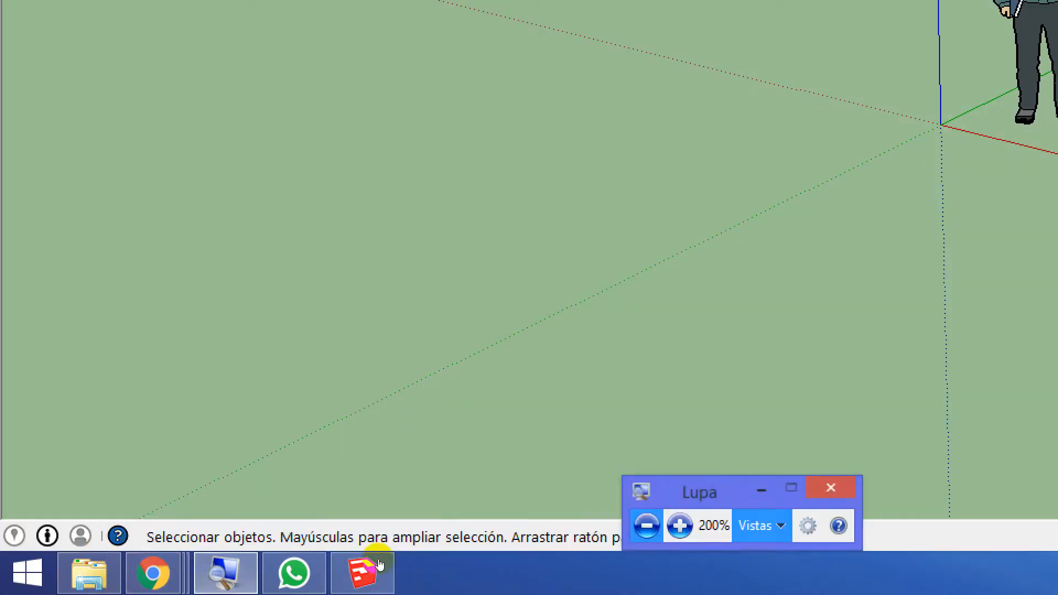
pyautogui.click(323, 560)
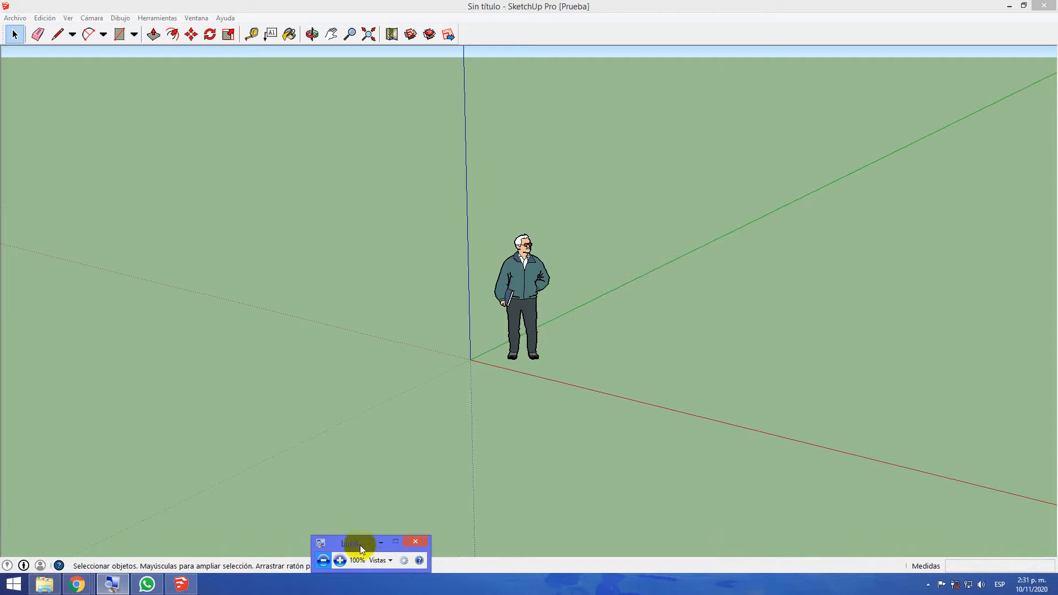
pyautogui.click(381, 542)
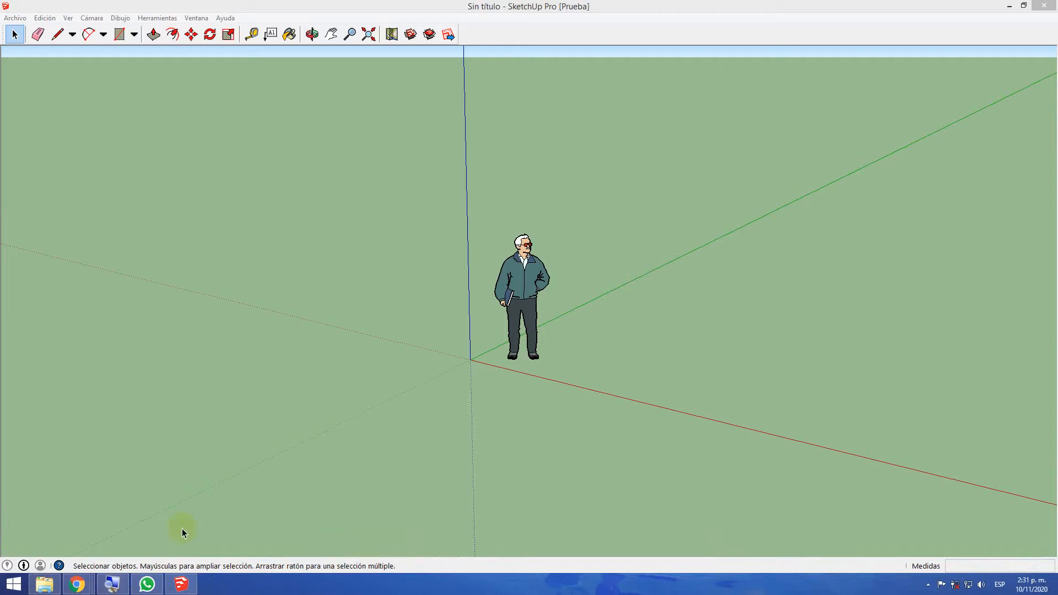
# Switch to the Chrome window with the course page and search for "google earth" in a new tab
pyautogui.moveTo(82, 583)
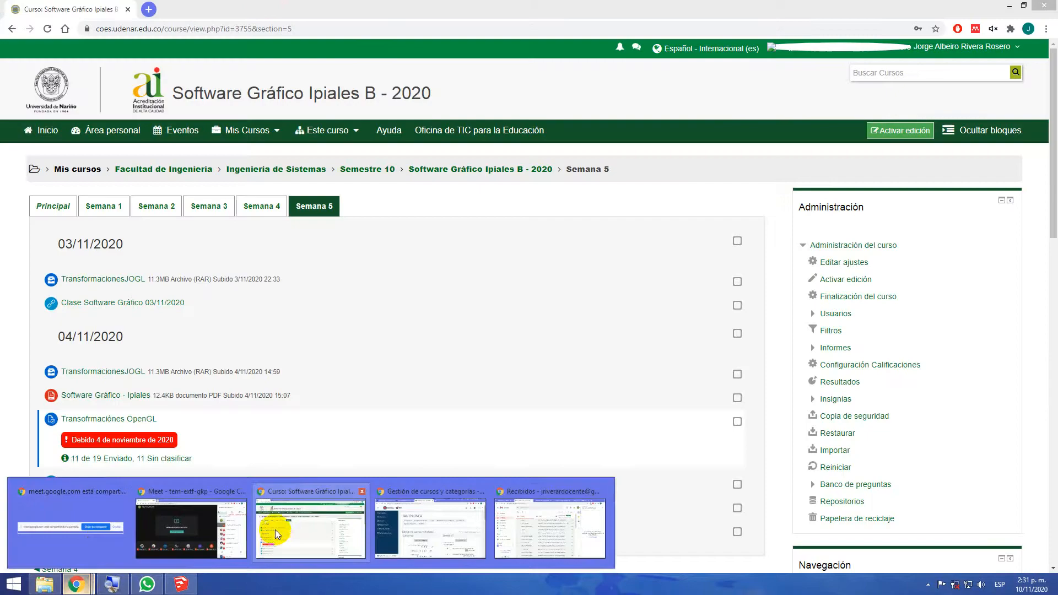
pyautogui.click(275, 530)
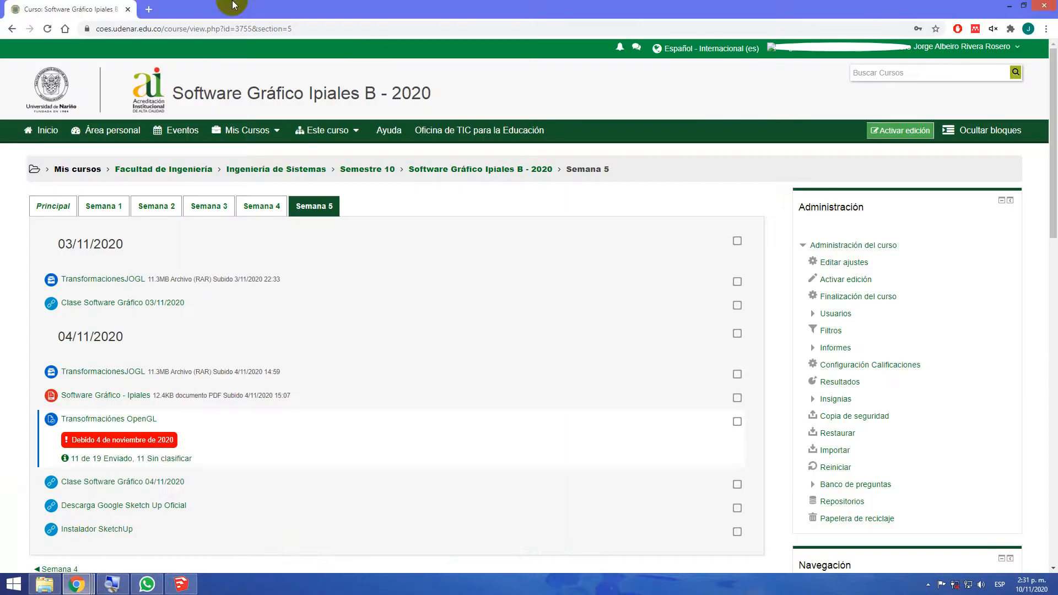
pyautogui.click(148, 10)
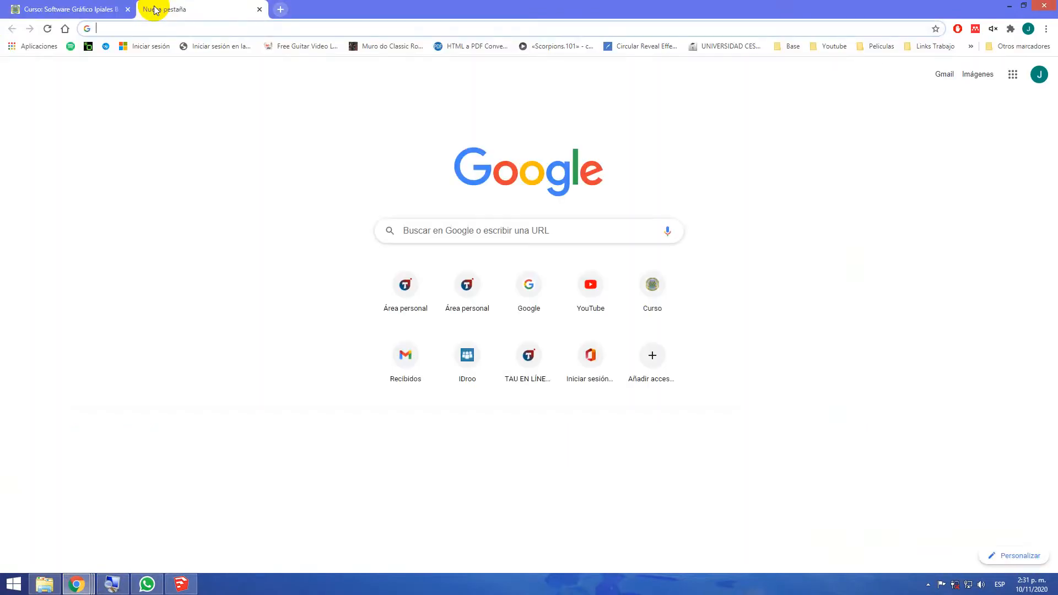
pyautogui.write('goog')
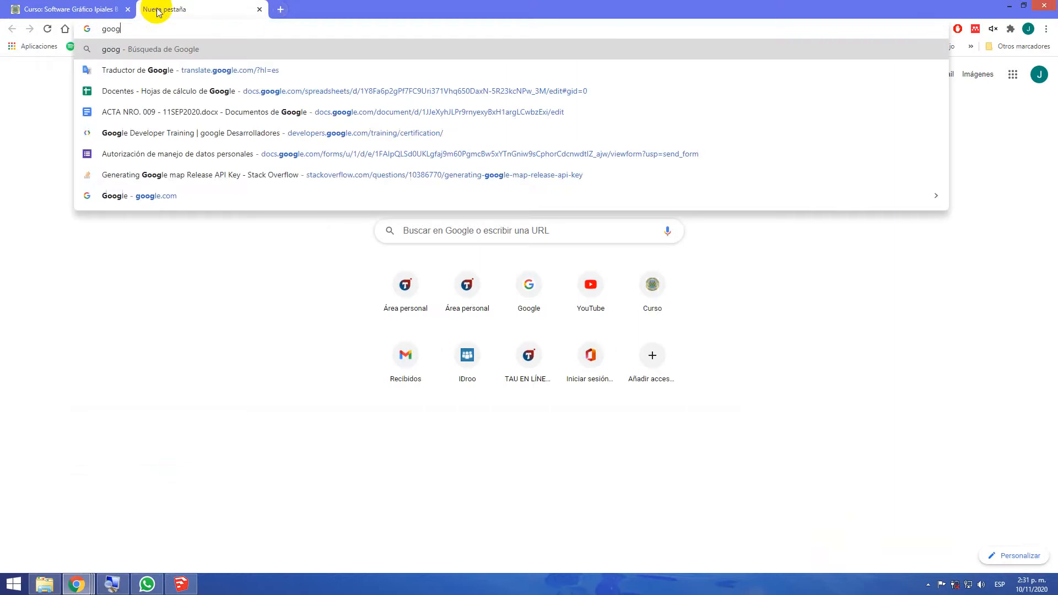
pyautogui.write('le ')
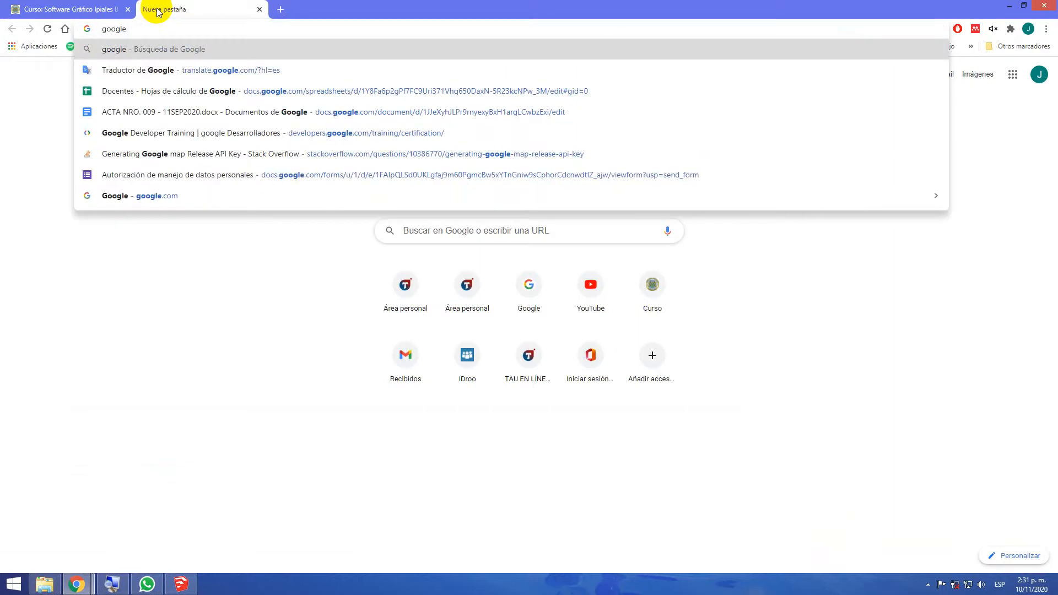
pyautogui.write('eart')
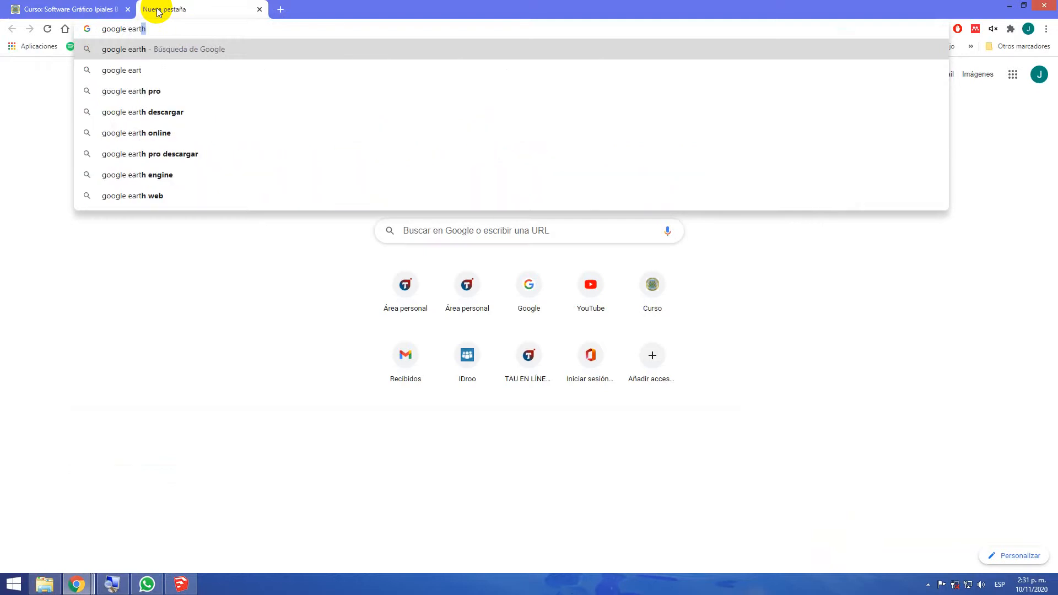
pyautogui.press('Return')
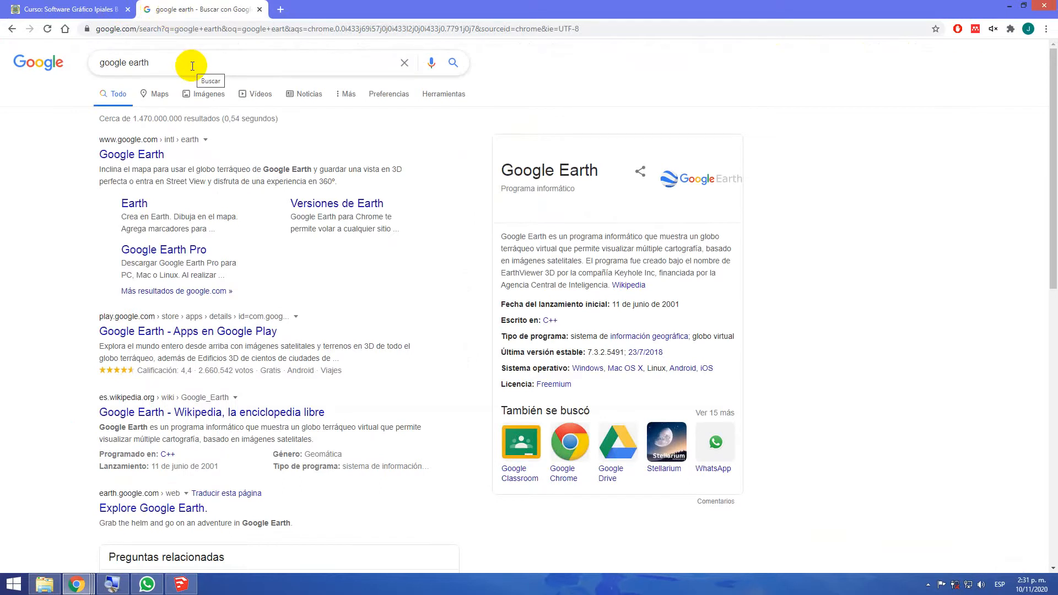
# Open the official Google Earth website from the results and launch Earth in the browser
pyautogui.click(155, 155)
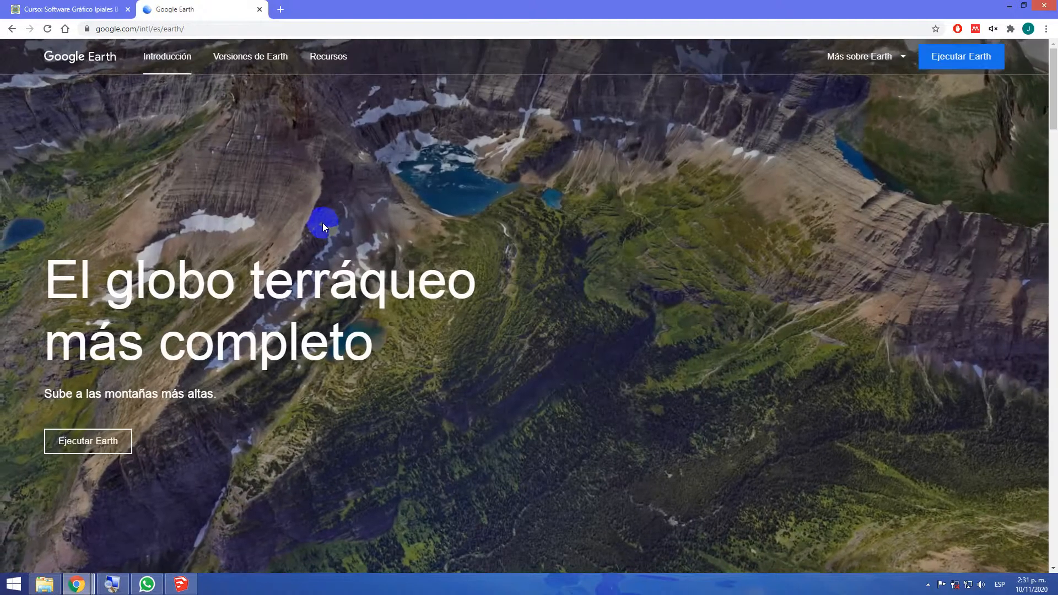
pyautogui.scroll(-1, 149, 401)
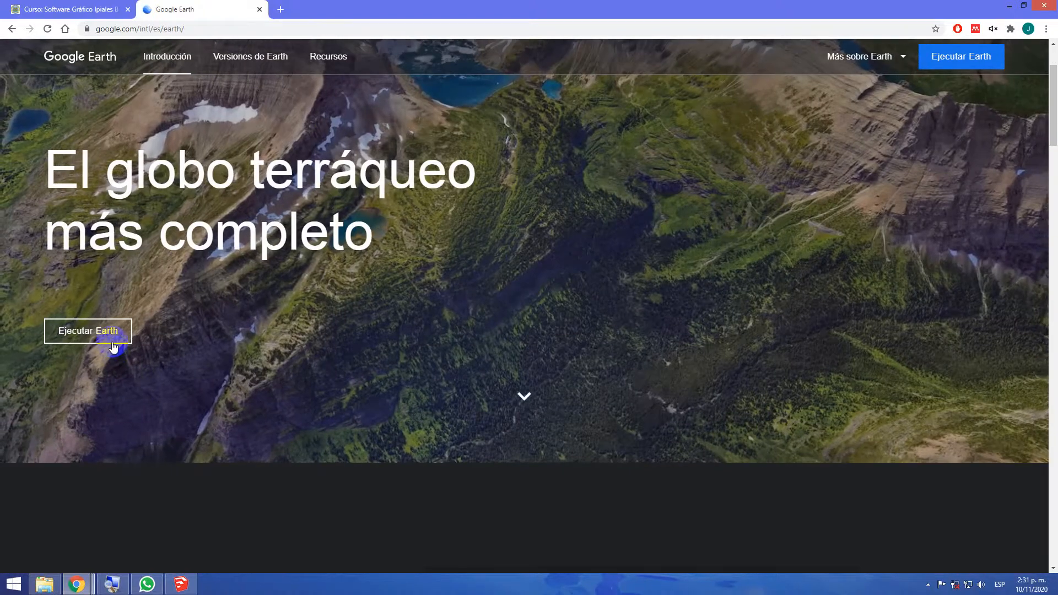
pyautogui.click(112, 346)
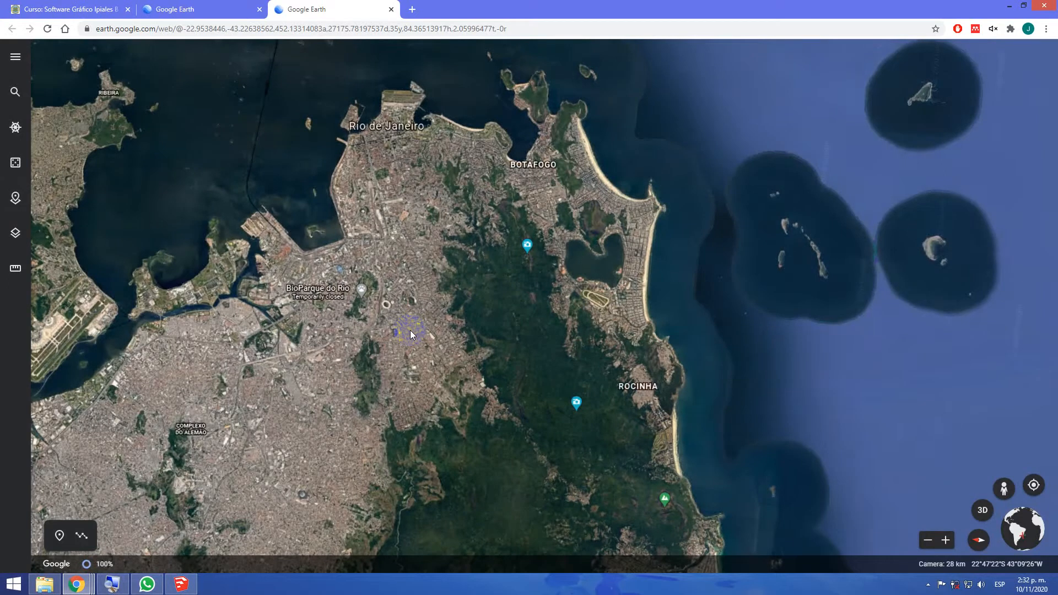
# Fly to the current location on the globe, allowing earth.google.com to access the location
pyautogui.scroll(-3, 321, 297)
pyautogui.scroll(-2, 55, 162)
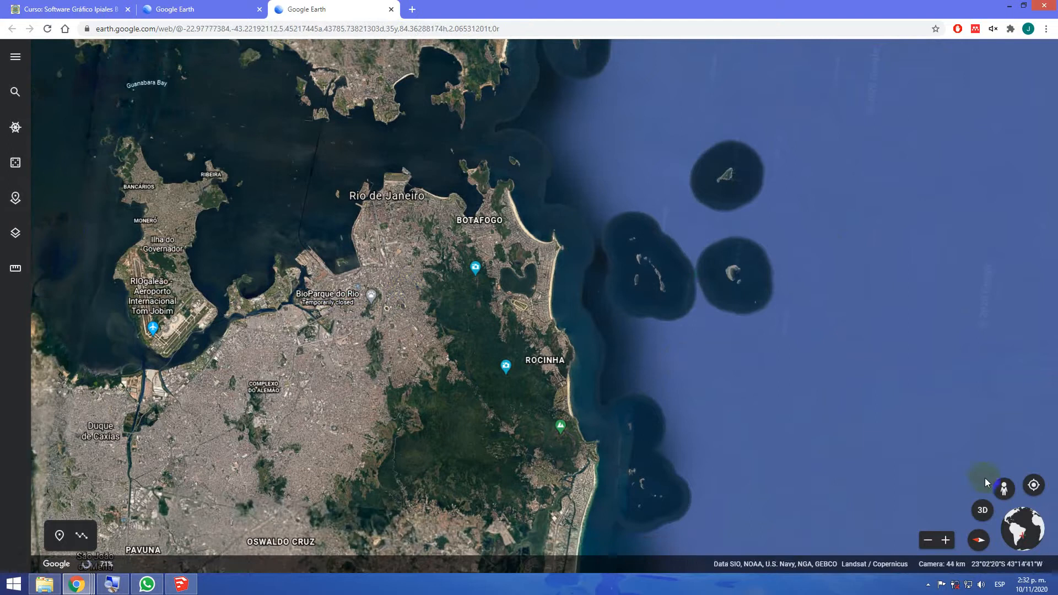
pyautogui.click(1034, 485)
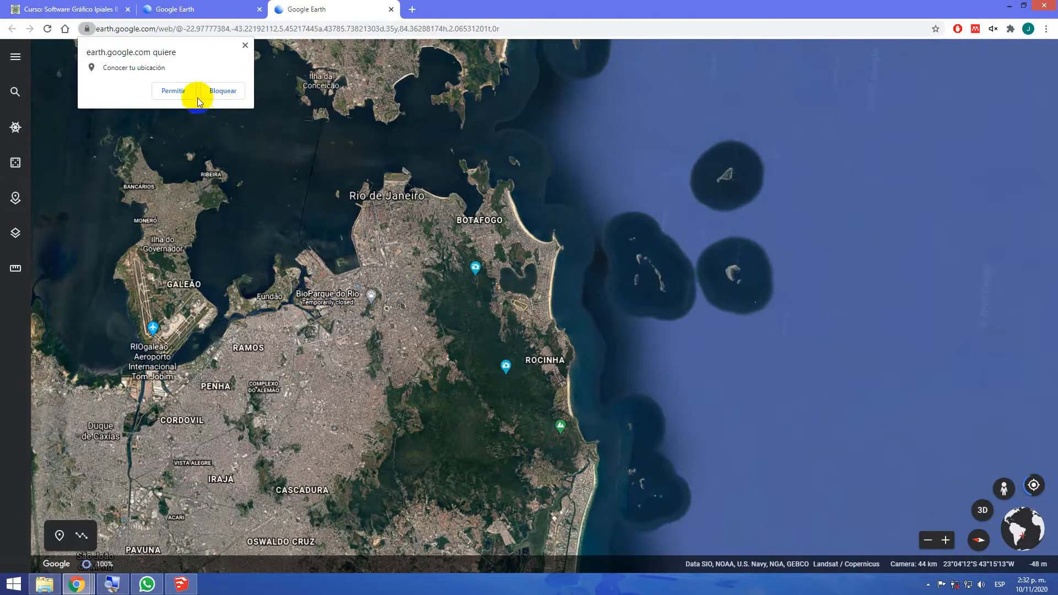
pyautogui.click(183, 92)
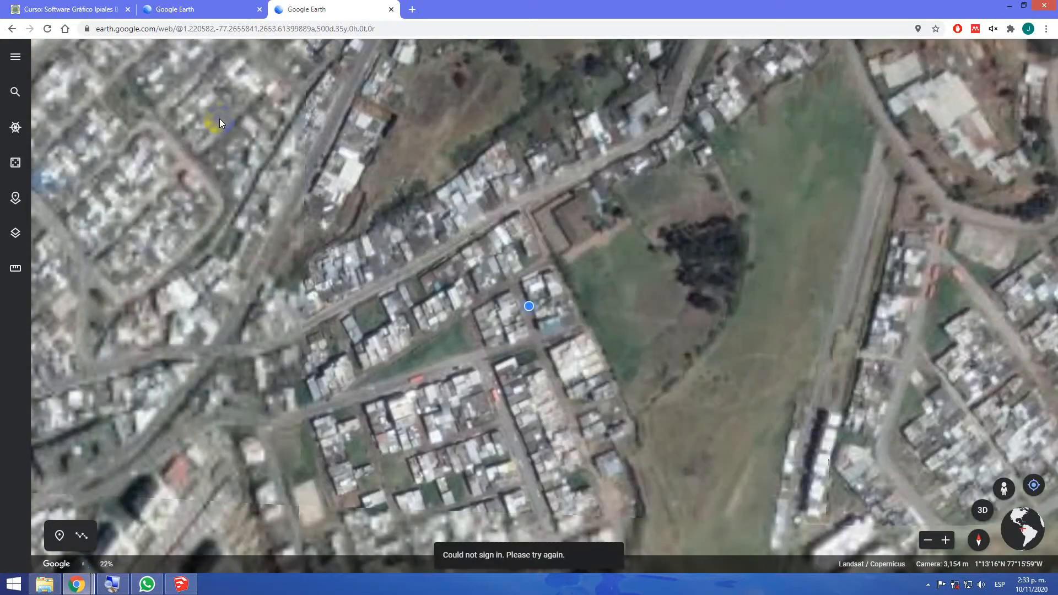
# Explore the city from the current location to the Estadio Departamental Libertad and view the stadium up close
pyautogui.scroll(-3, 336, 280)
pyautogui.scroll(-1, 249, 367)
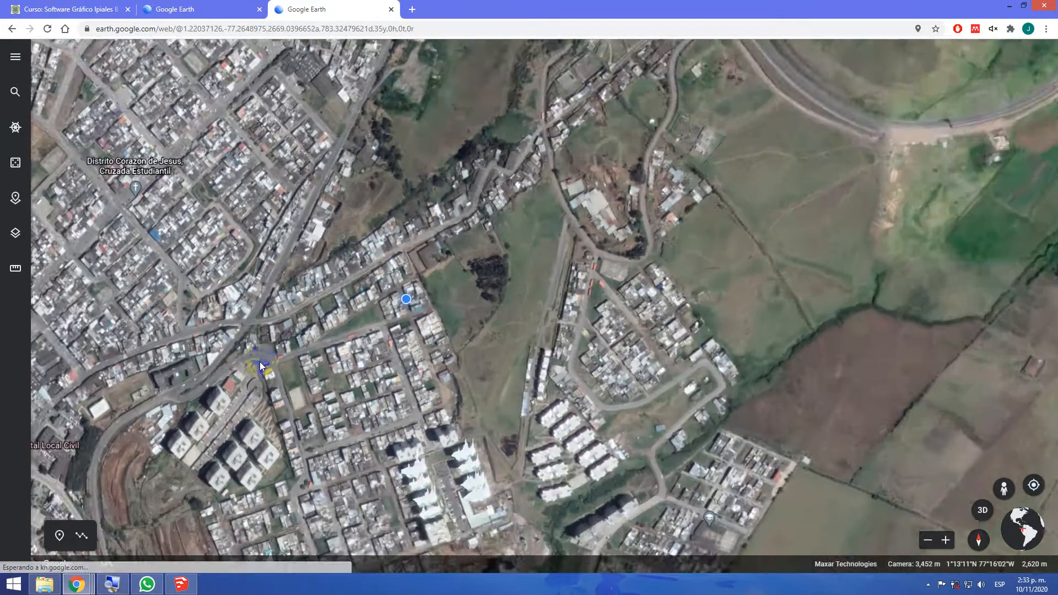
pyautogui.scroll(-3, 261, 363)
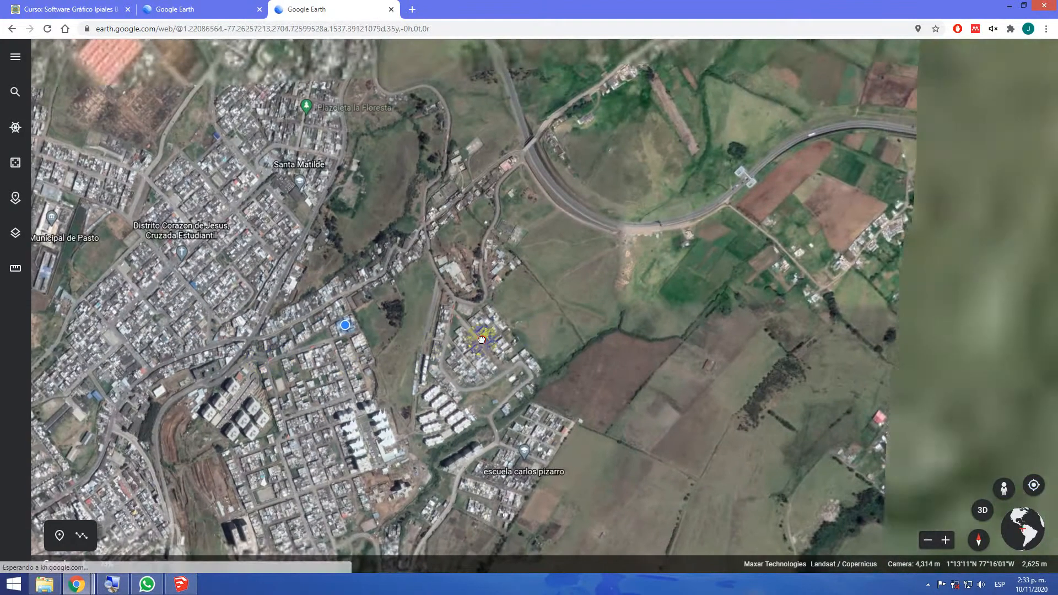
pyautogui.moveTo(481, 340); pyautogui.dragTo(851, 163)
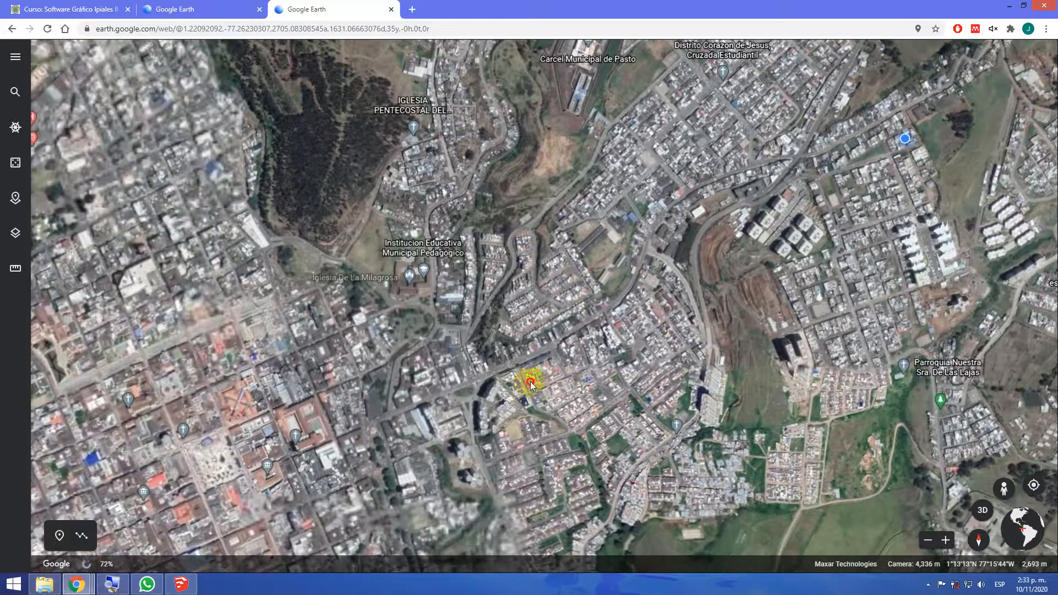
pyautogui.moveTo(530, 382); pyautogui.dragTo(578, 261)
pyautogui.moveTo(625, 207); pyautogui.dragTo(631, 193)
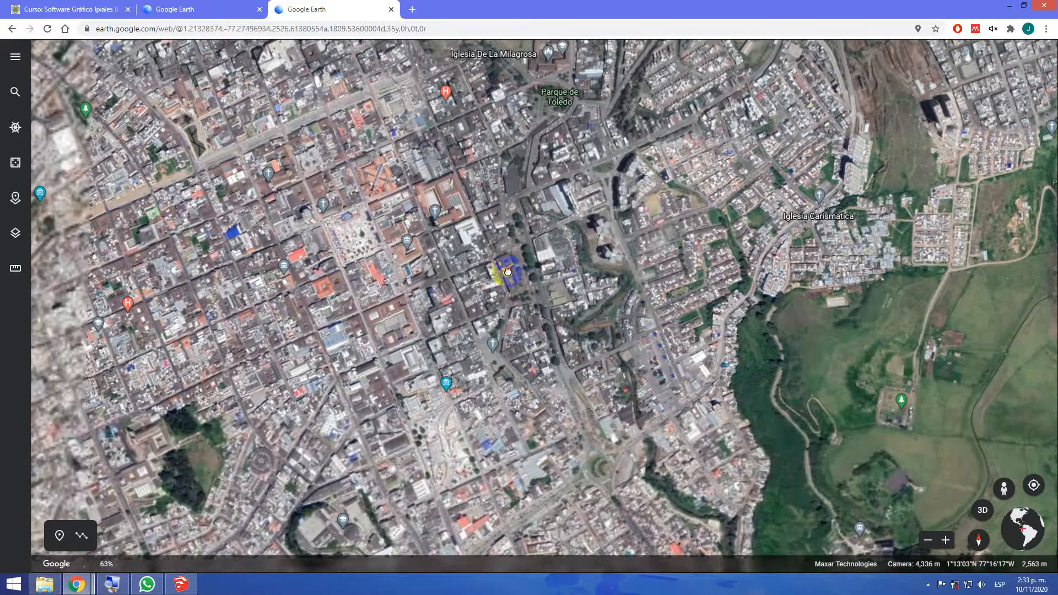
pyautogui.moveTo(542, 405); pyautogui.dragTo(500, 228)
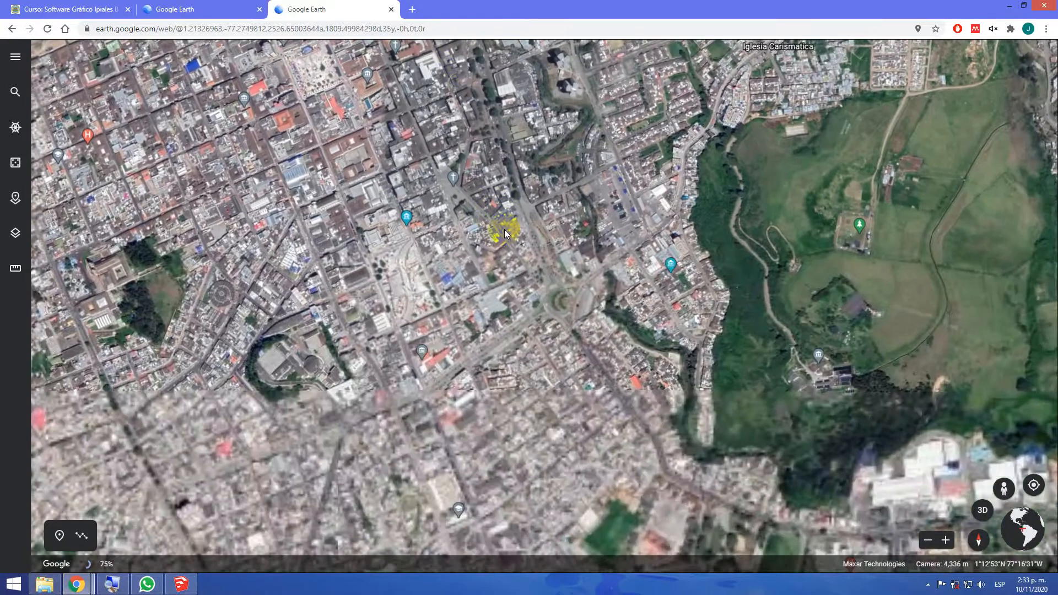
pyautogui.moveTo(606, 438); pyautogui.dragTo(505, 271)
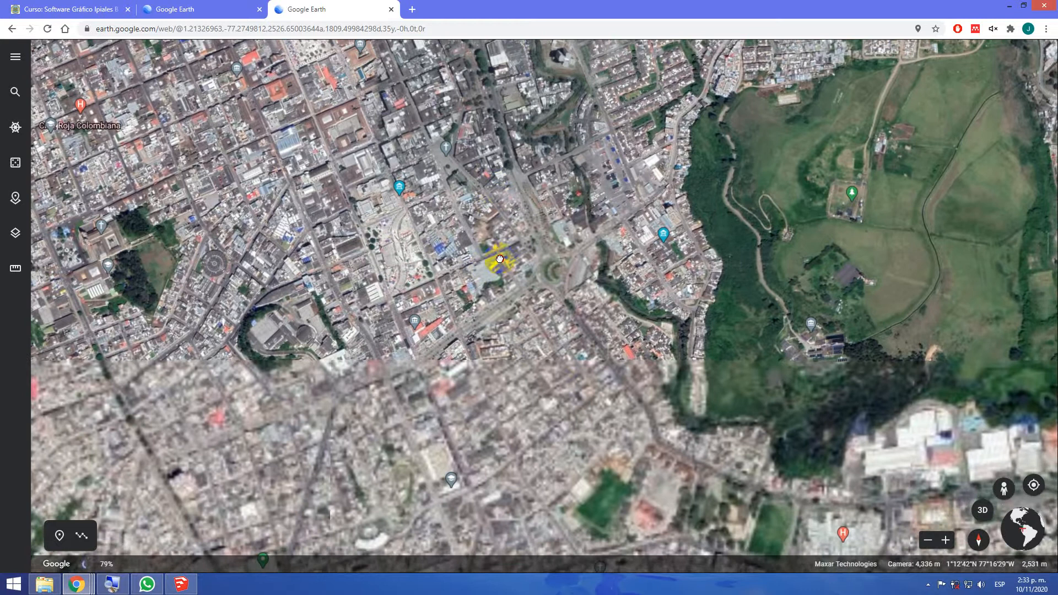
pyautogui.moveTo(490, 230); pyautogui.dragTo(455, 155)
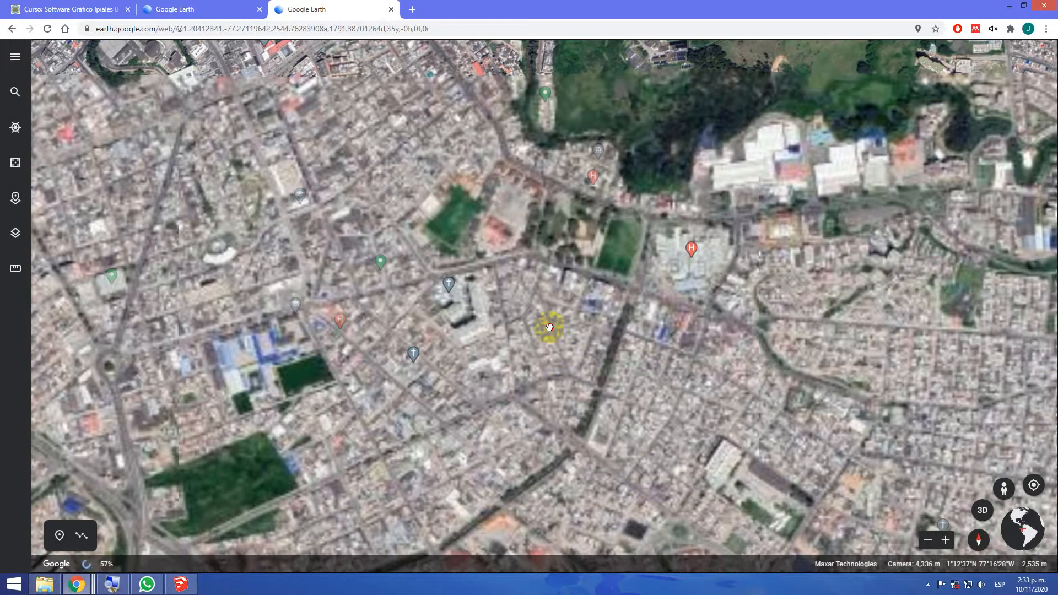
pyautogui.moveTo(551, 324); pyautogui.dragTo(489, 193)
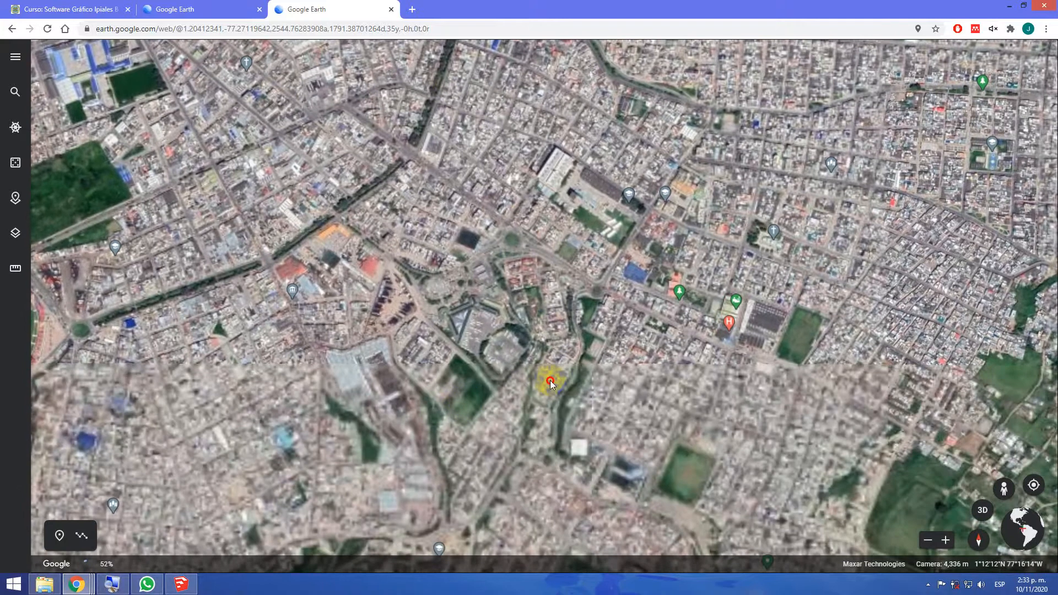
pyautogui.moveTo(648, 304); pyautogui.dragTo(649, 302)
pyautogui.moveTo(794, 226); pyautogui.dragTo(927, 248)
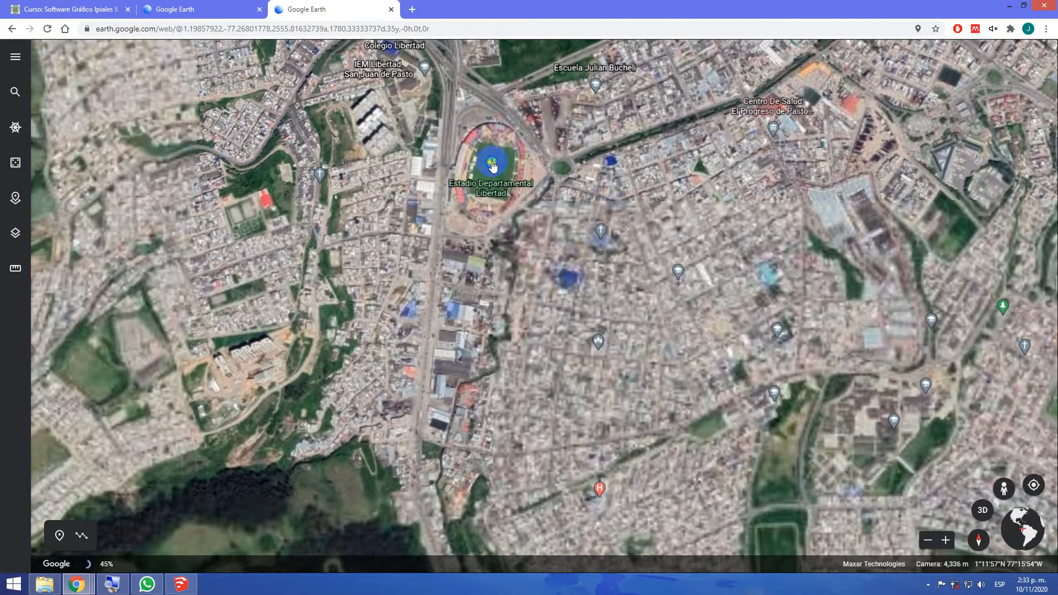
pyautogui.scroll(-5, 492, 166)
pyautogui.scroll(3, 492, 193)
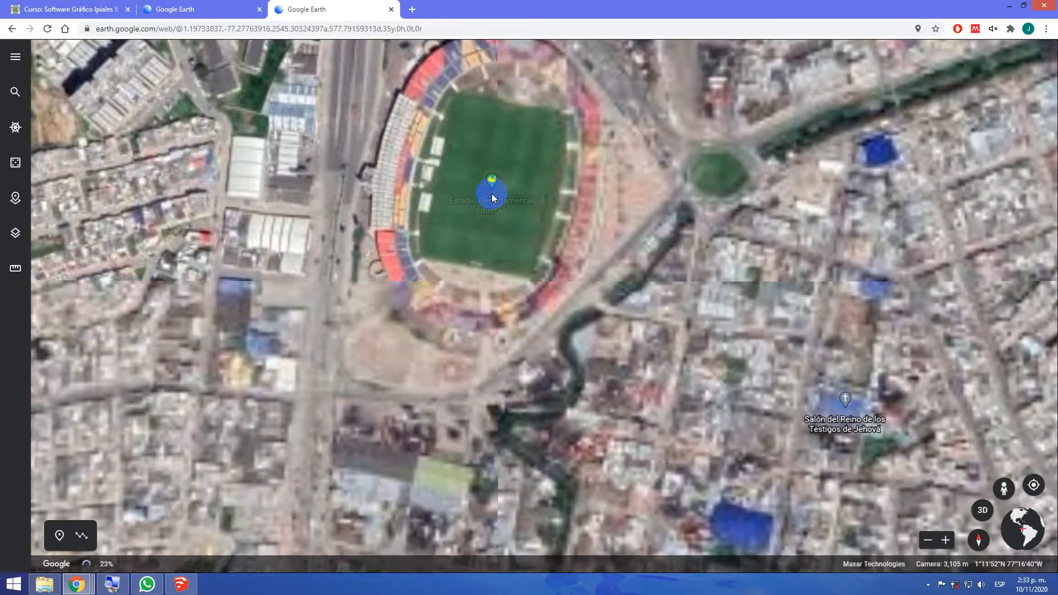
# Examine the Estadio Departamental Libertad from directly above, from the close-up pitch to the full stadium and its surroundings
pyautogui.scroll(1, 475, 187)
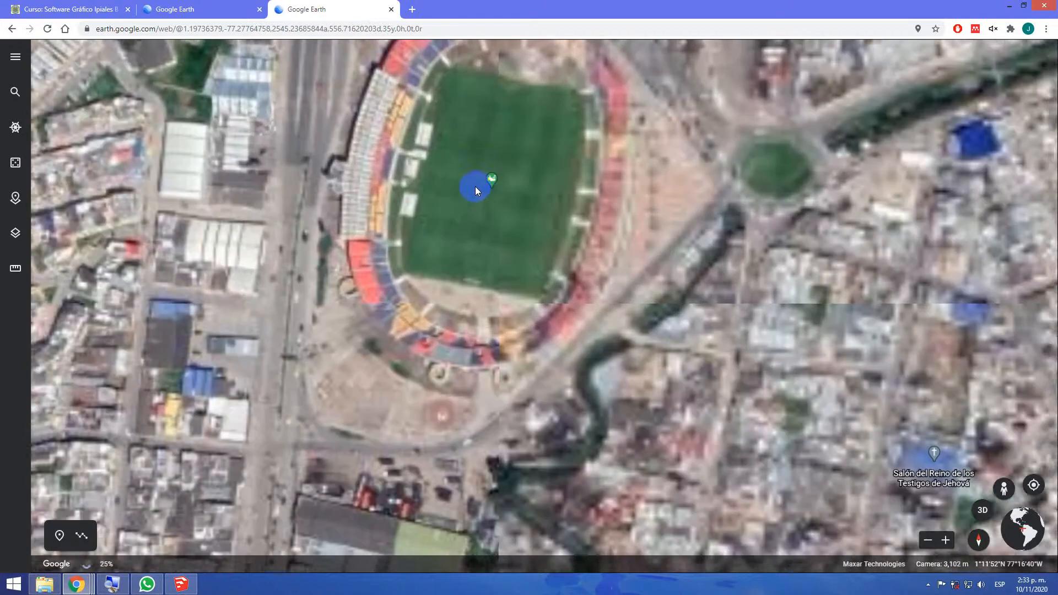
pyautogui.scroll(1, 475, 187)
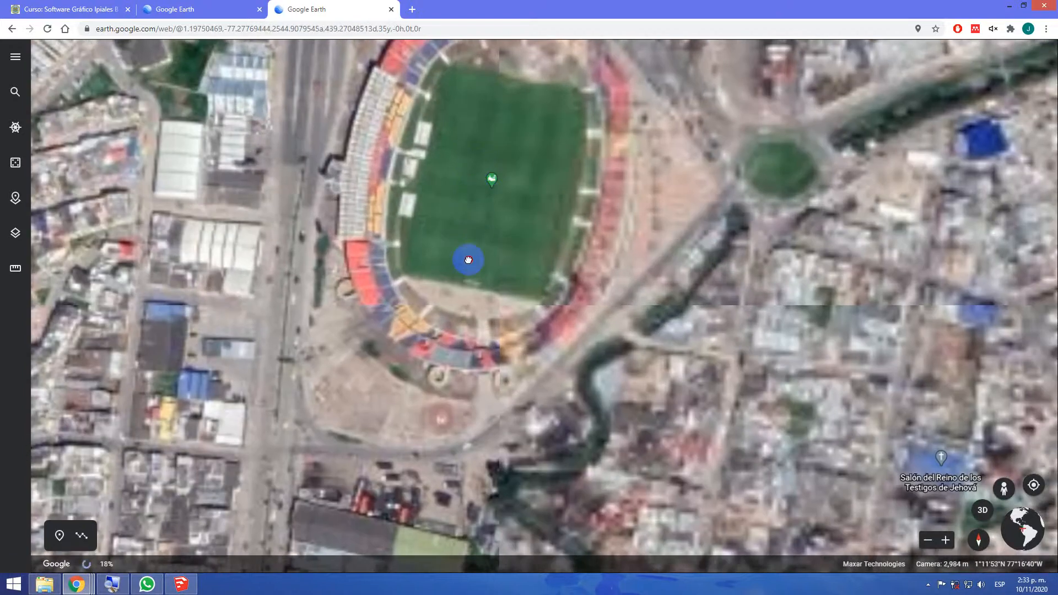
pyautogui.moveTo(468, 279); pyautogui.dragTo(472, 313)
pyautogui.scroll(2, 471, 320)
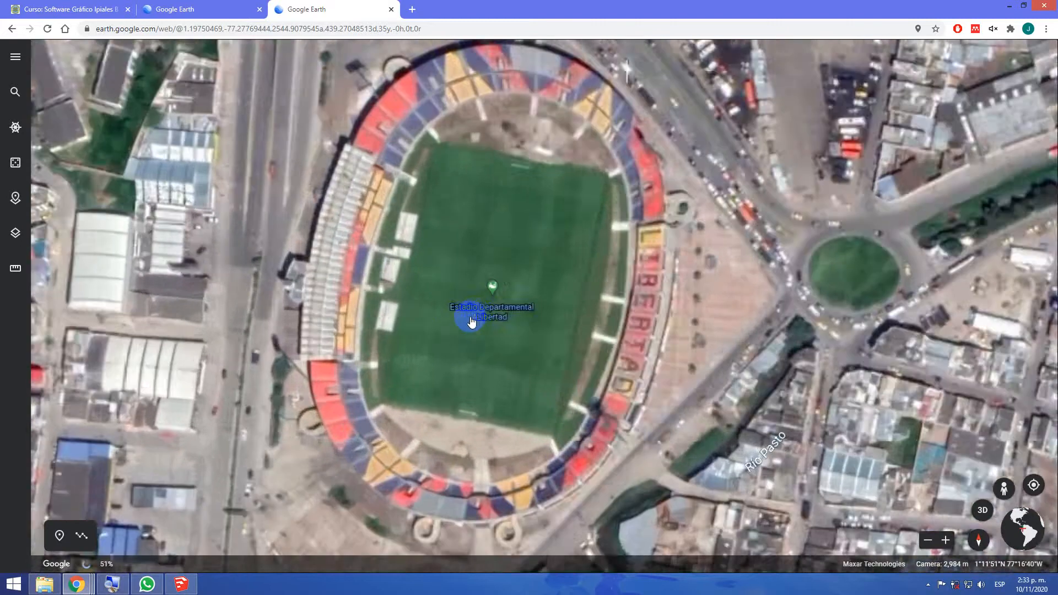
pyautogui.scroll(3, 471, 322)
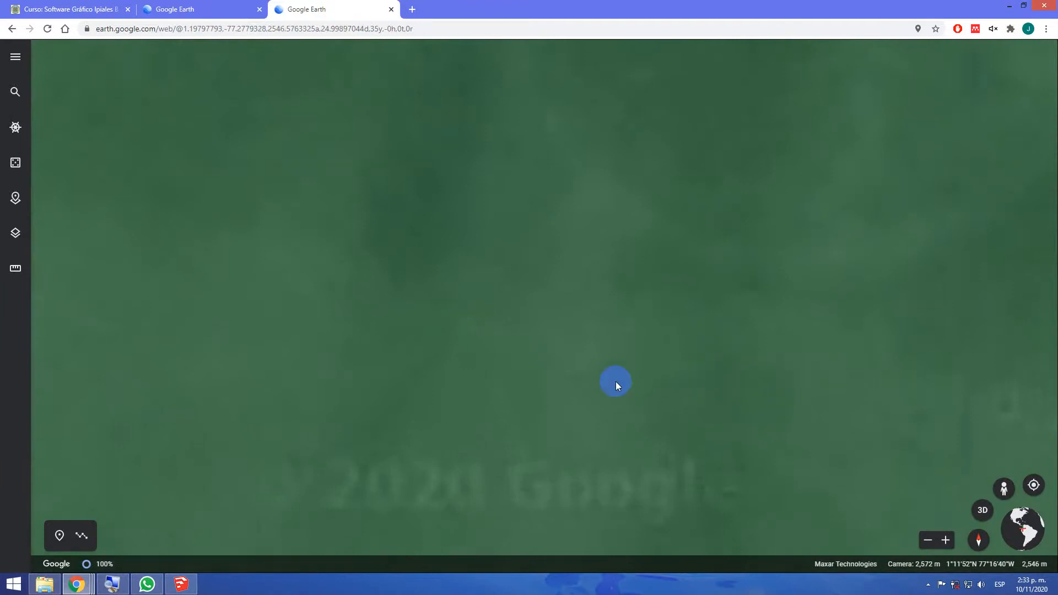
pyautogui.scroll(-2, 616, 381)
pyautogui.scroll(-5, 616, 382)
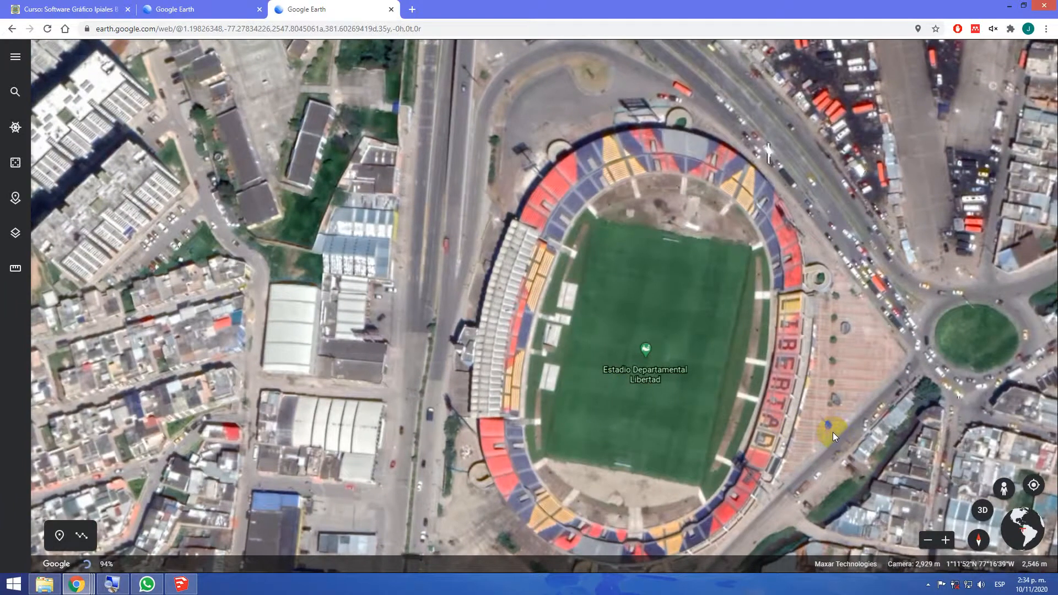
pyautogui.scroll(2, 838, 429)
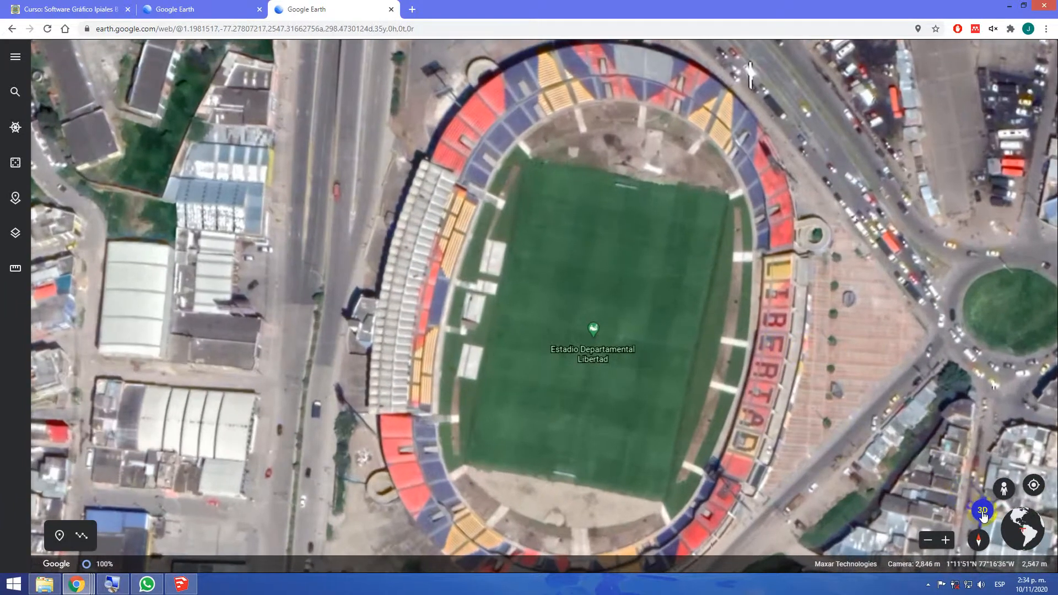
# Switch the stadium to the tilted 3D view with the Lupa magnifier at 200%, and orbit around the stands at normal magnification
pyautogui.click(115, 584)
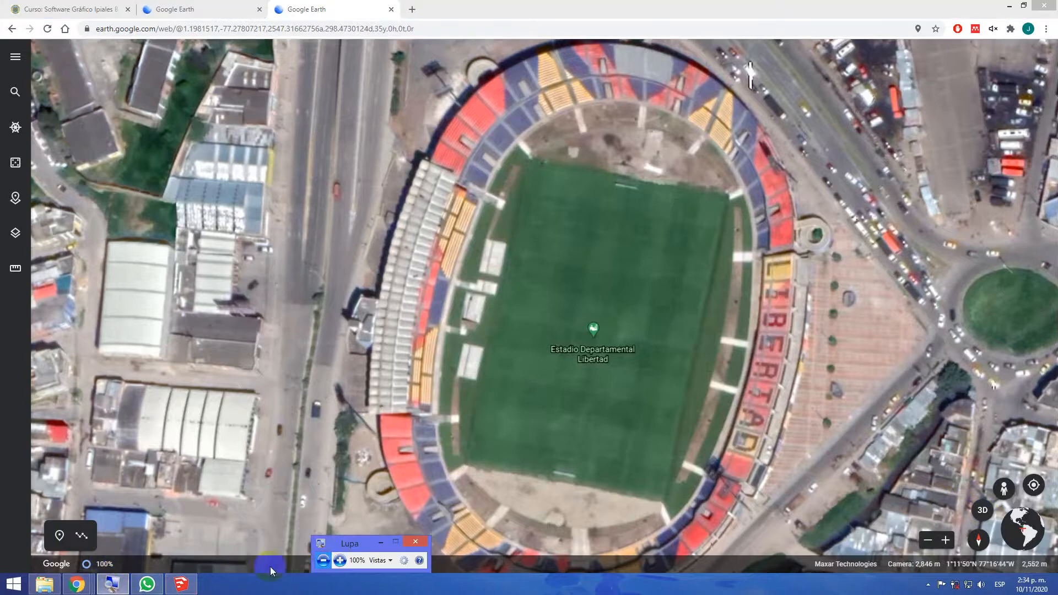
pyautogui.click(339, 560)
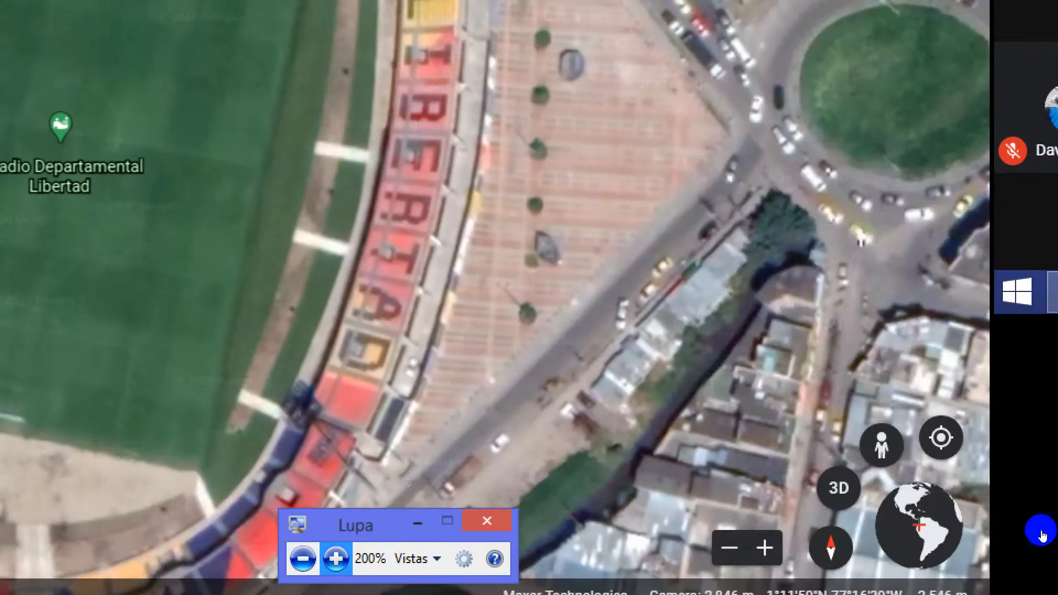
pyautogui.click(838, 488)
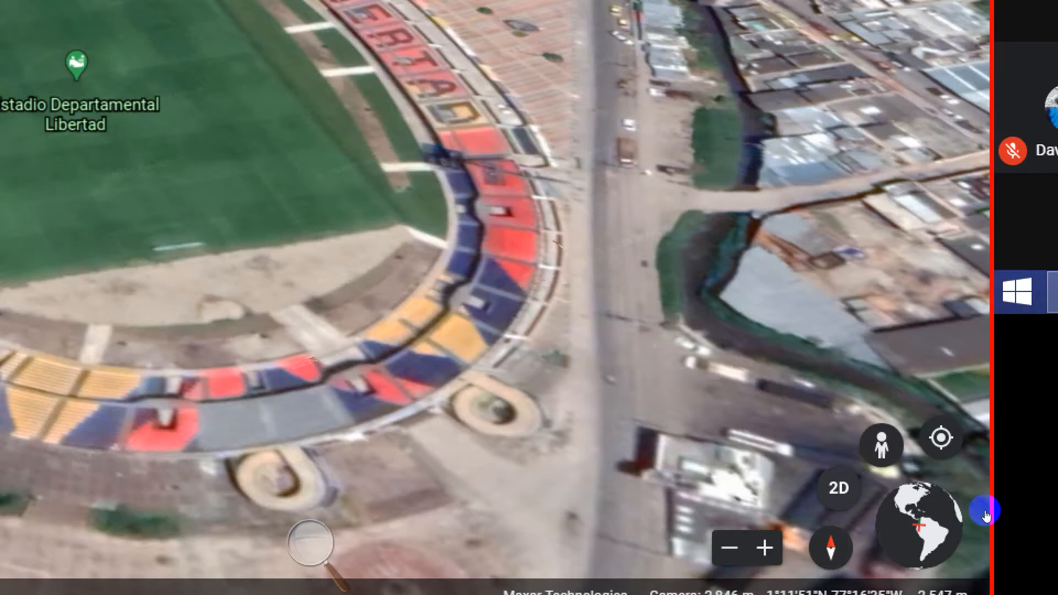
pyautogui.moveTo(730, 500); pyautogui.dragTo(651, 509, button='middle')
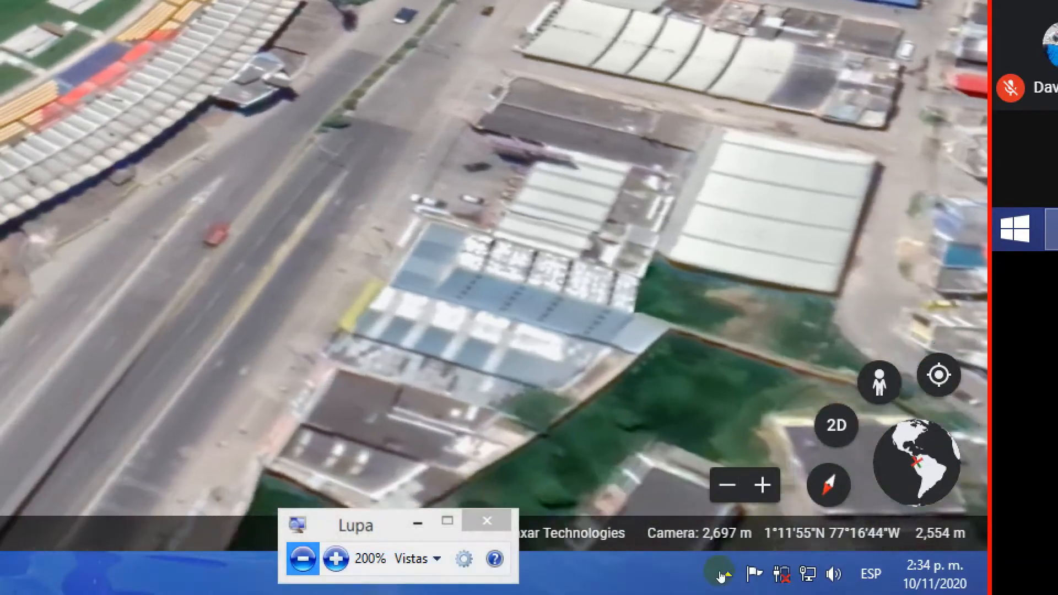
pyautogui.click(720, 575)
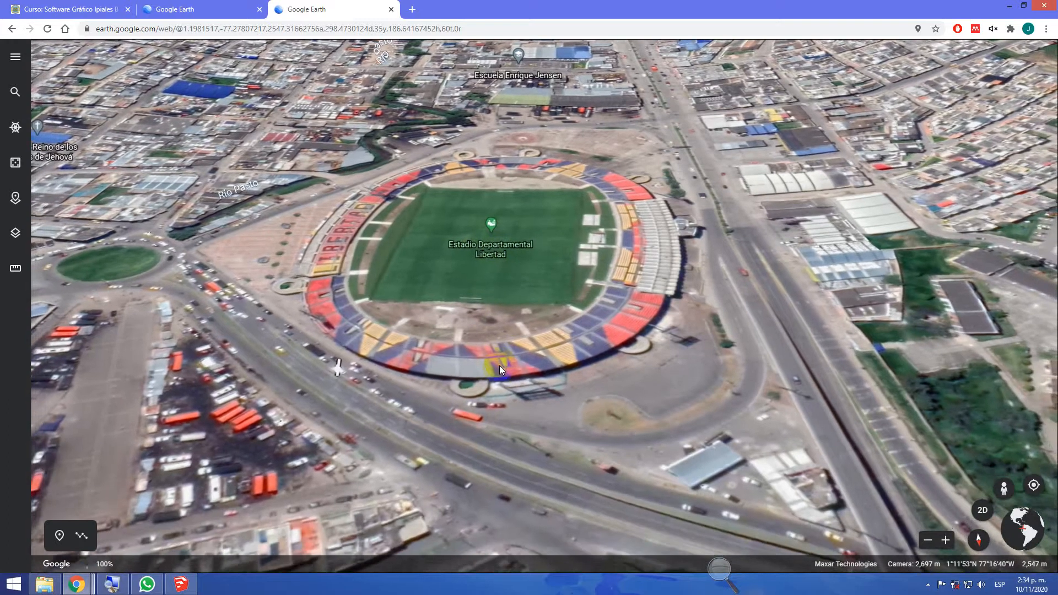
pyautogui.scroll(5, 499, 366)
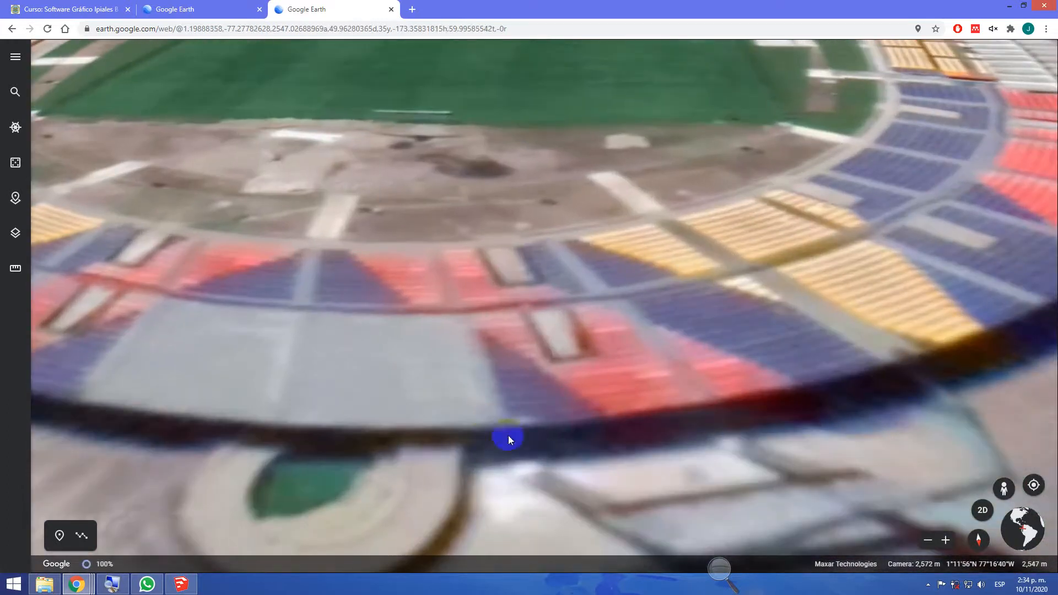
pyautogui.moveTo(604, 467); pyautogui.dragTo(521, 342)
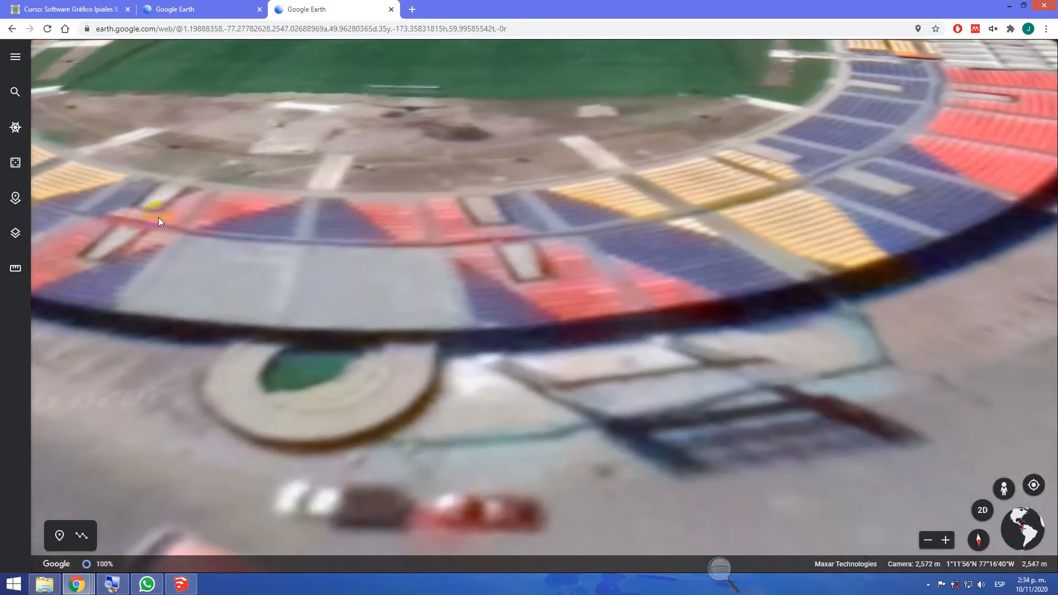
# Review the map style and layer options and set the map style to Everything
pyautogui.click(18, 234)
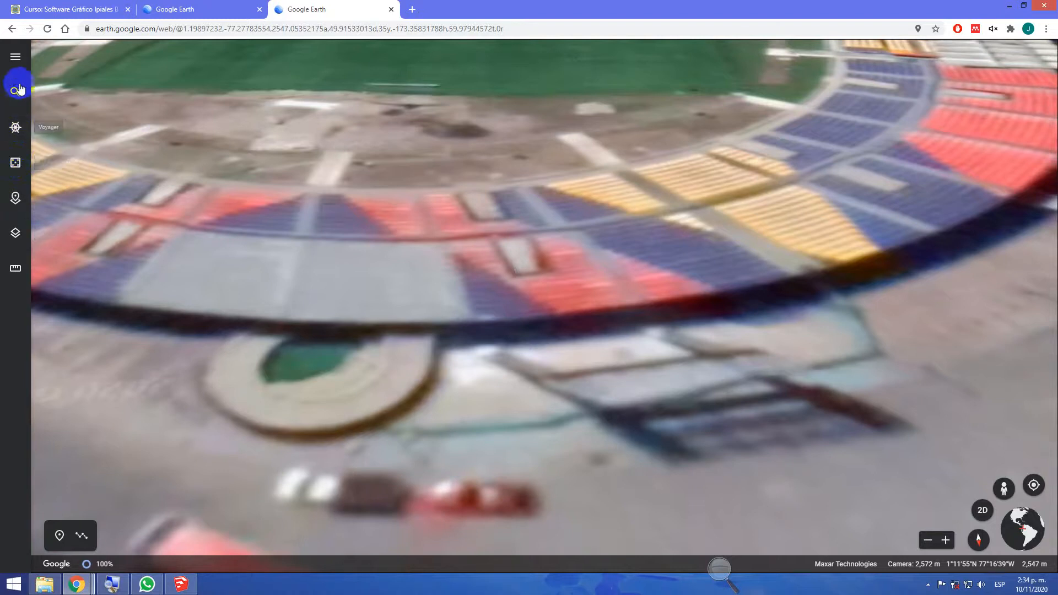
pyautogui.click(15, 57)
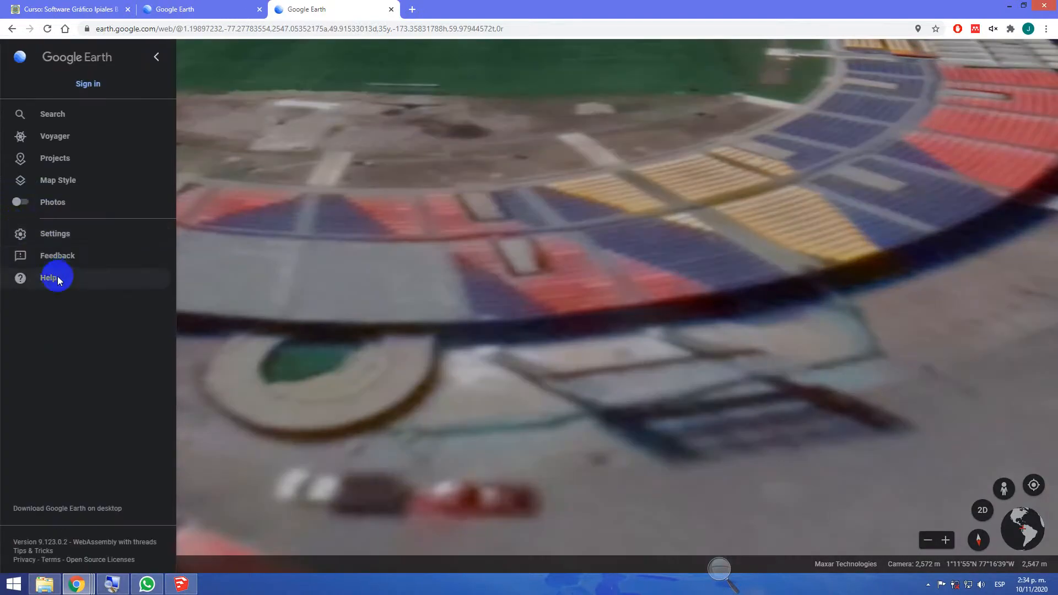
pyautogui.click(73, 181)
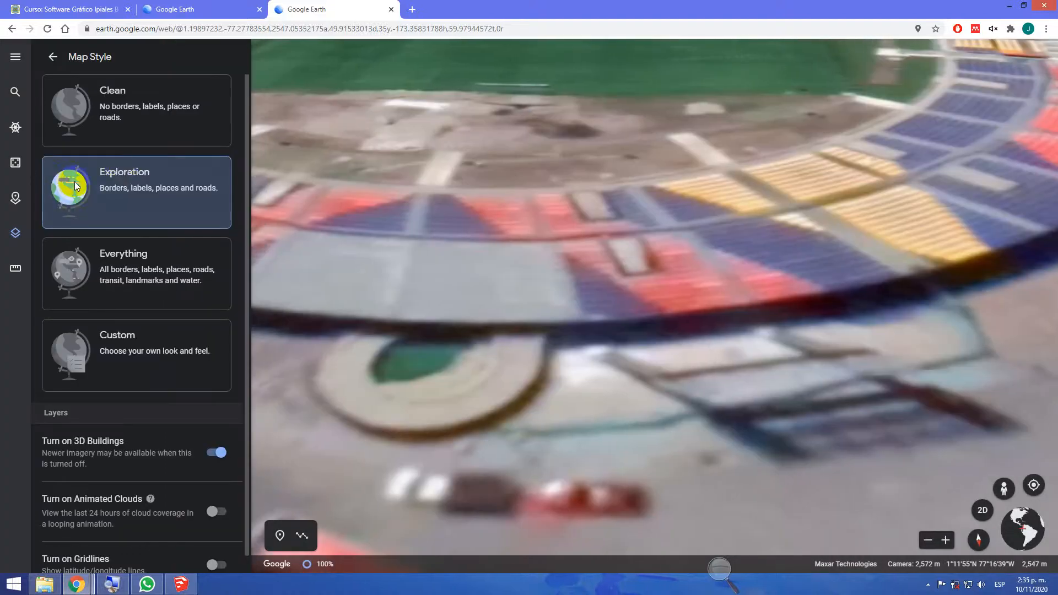
pyautogui.click(122, 171)
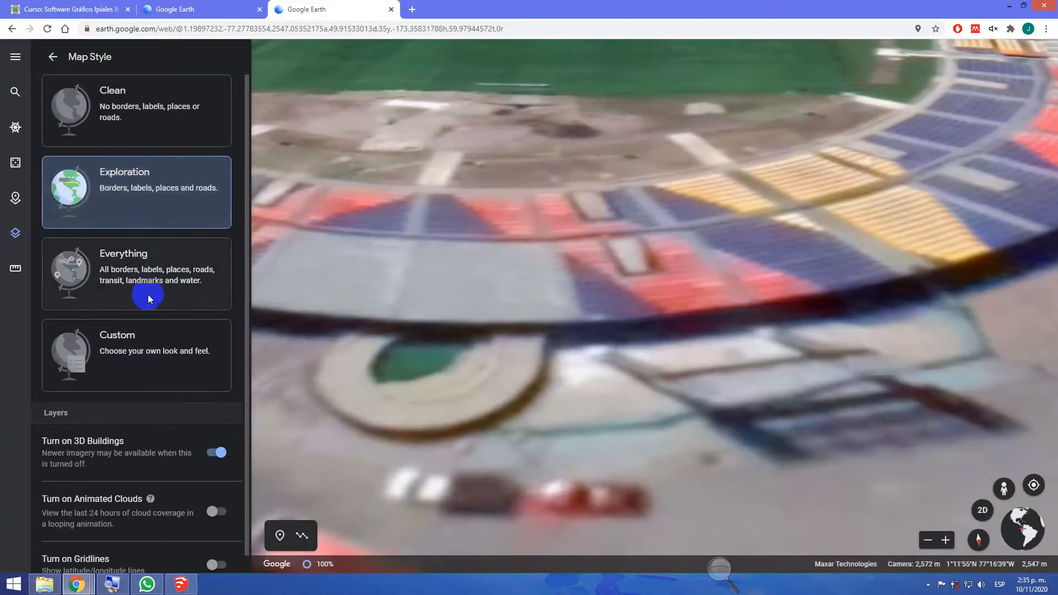
pyautogui.scroll(-1, 148, 294)
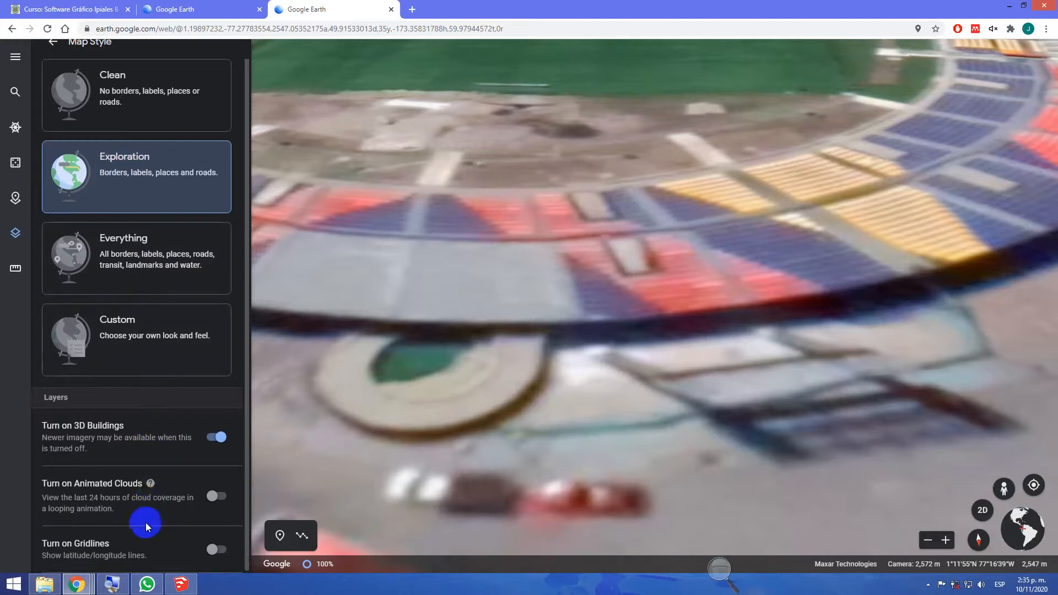
pyautogui.scroll(1, 80, 394)
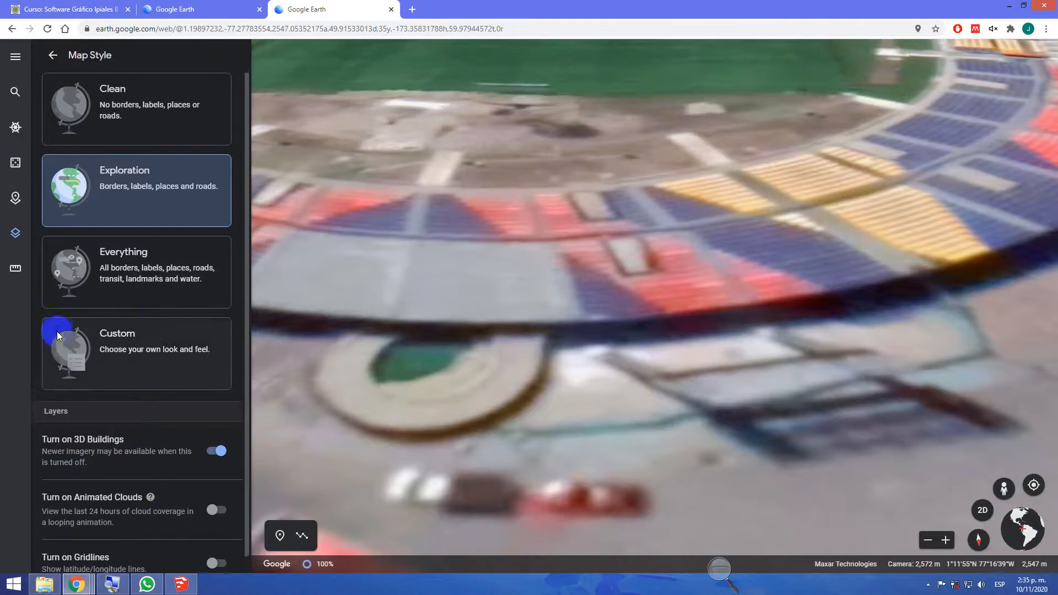
pyautogui.scroll(1, 57, 331)
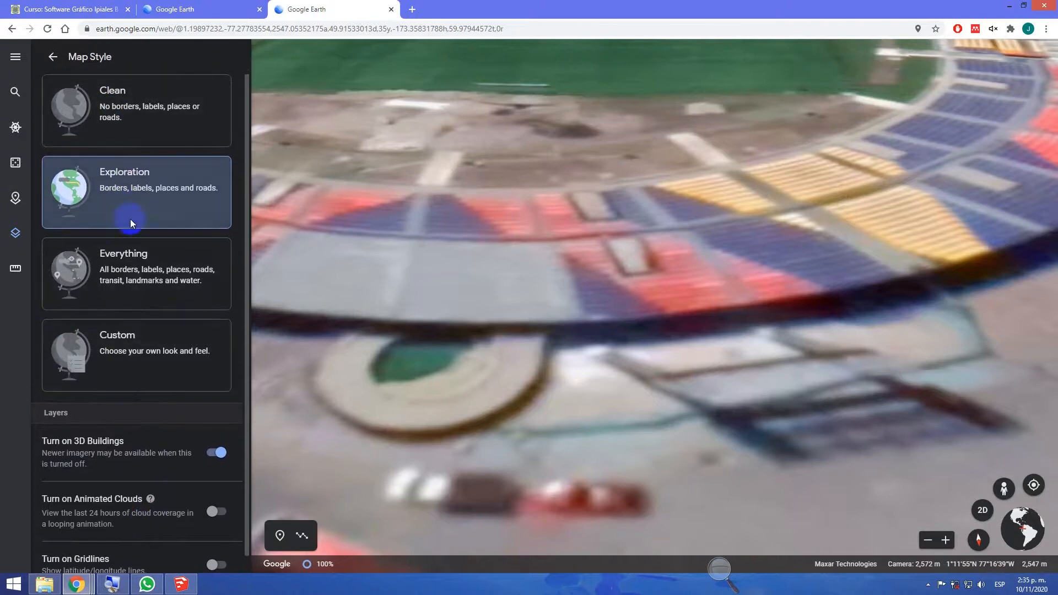
pyautogui.click(139, 251)
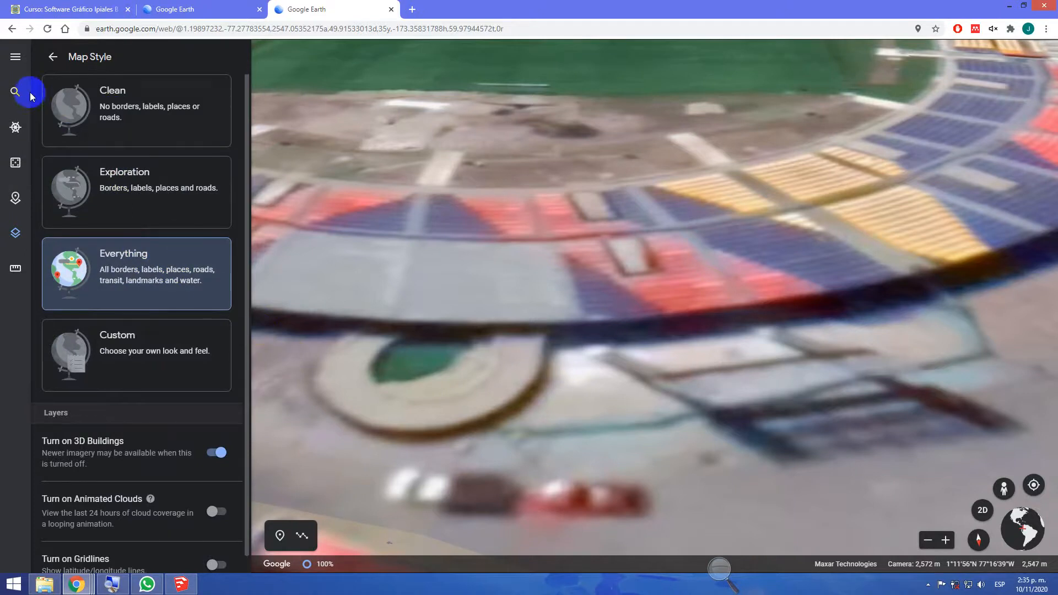
pyautogui.click(16, 58)
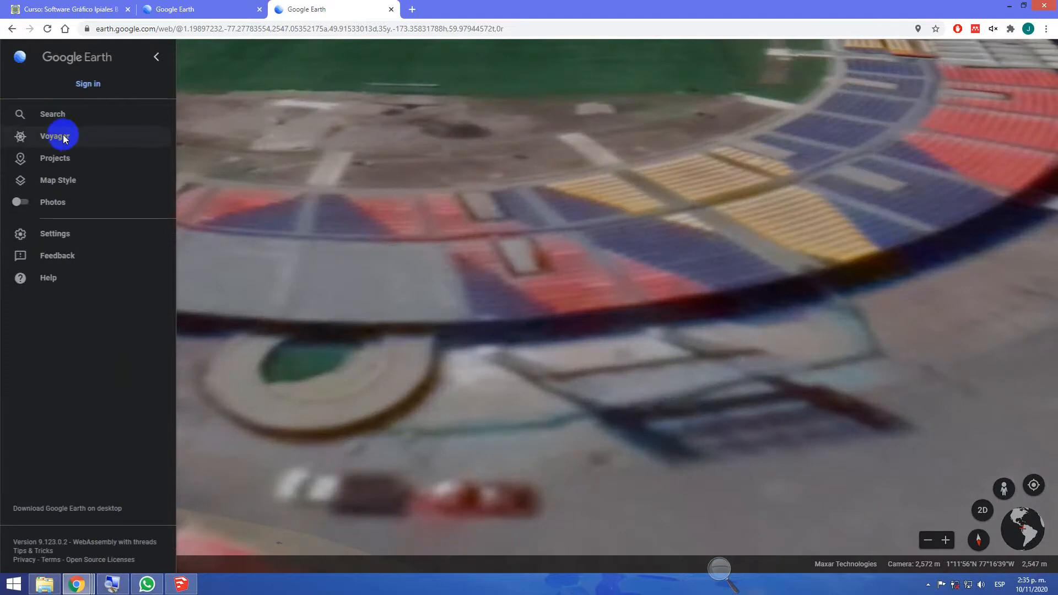
pyautogui.click(154, 60)
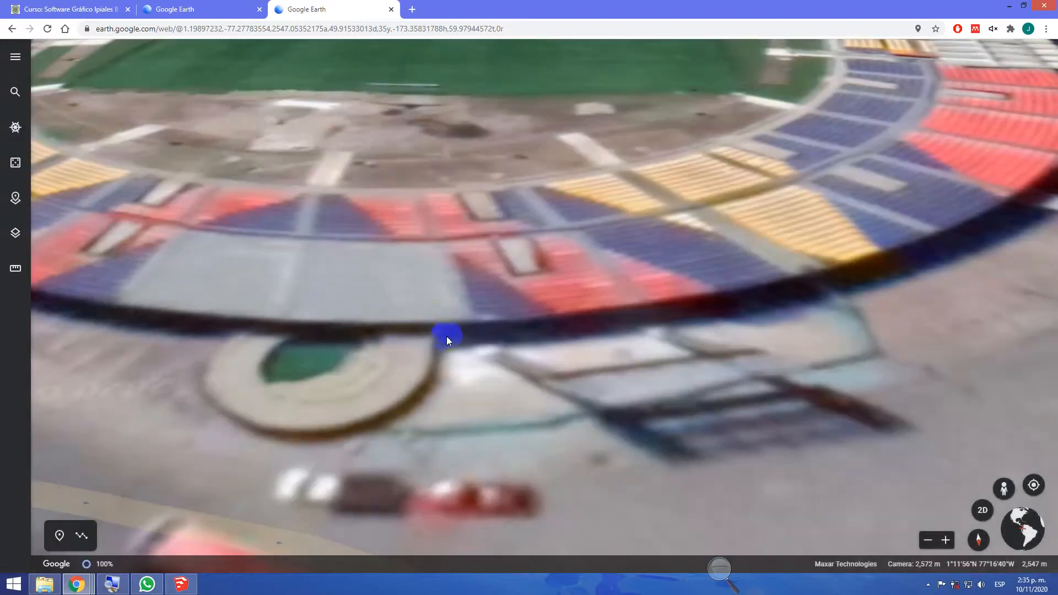
# Inspect the stadium and the labelled streets and businesses around it at several distances
pyautogui.scroll(-3, 451, 343)
pyautogui.scroll(-1, 514, 415)
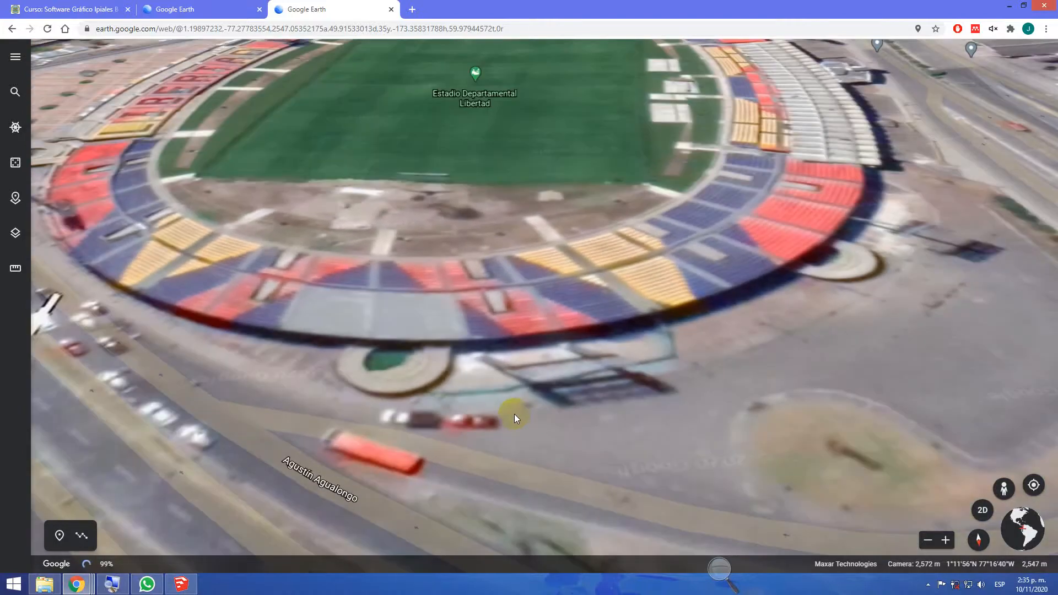
pyautogui.scroll(3, 515, 414)
pyautogui.scroll(1, 494, 331)
pyautogui.moveTo(496, 297); pyautogui.dragTo(494, 261)
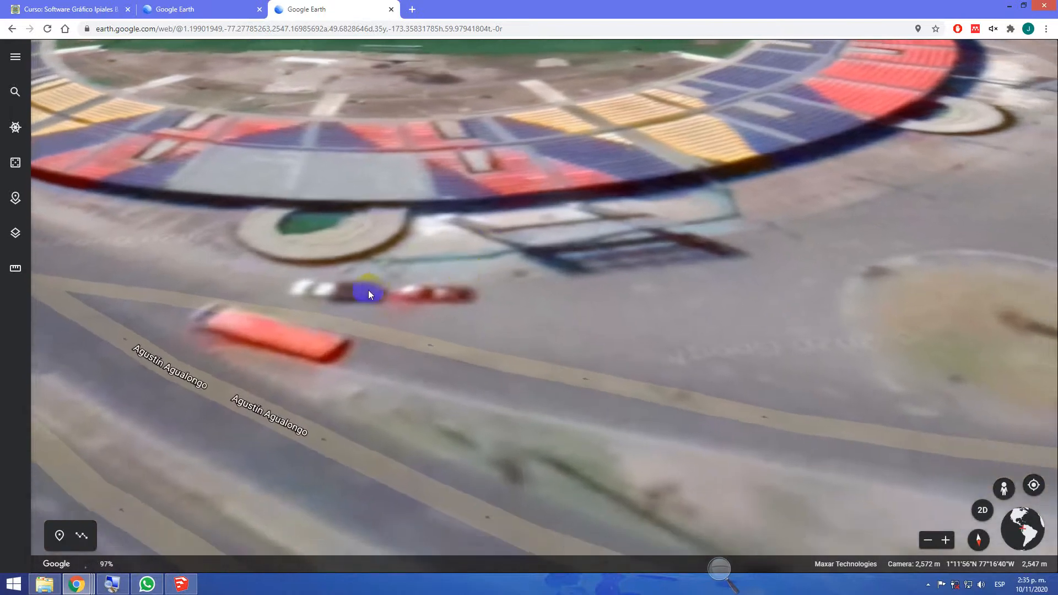
pyautogui.scroll(-3, 354, 290)
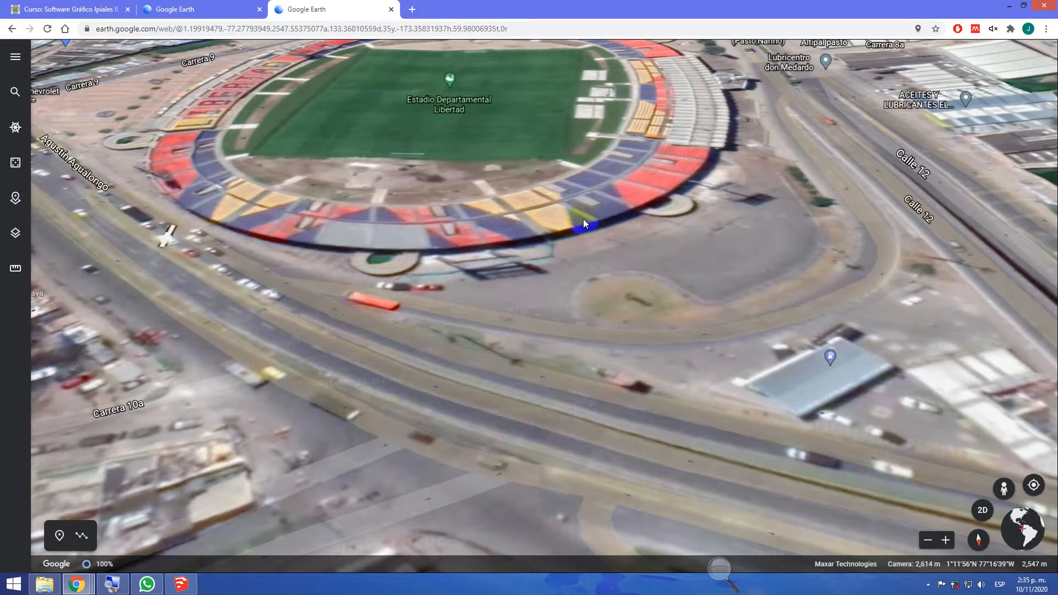
# Open the place card for Estadio La Libertad, fly to the stadium, and view its stands up close
pyautogui.click(455, 86)
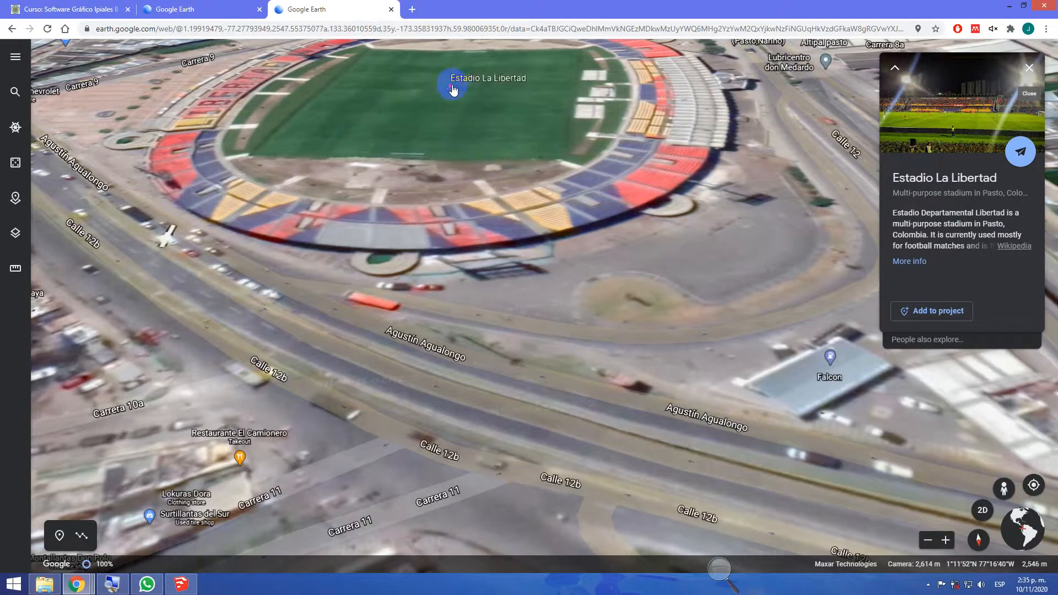
pyautogui.scroll(5, 453, 92)
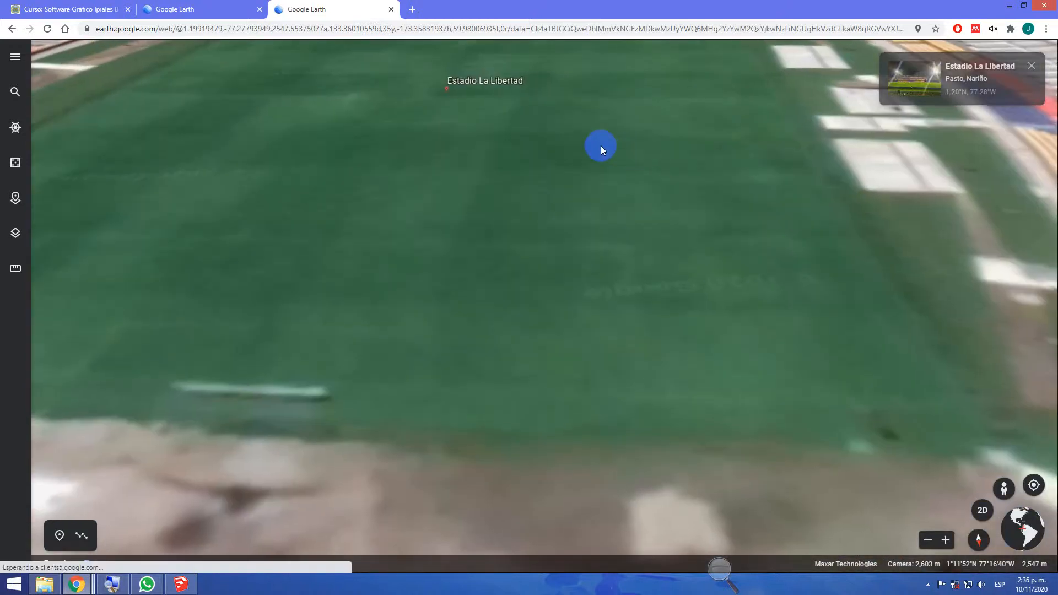
pyautogui.click(942, 86)
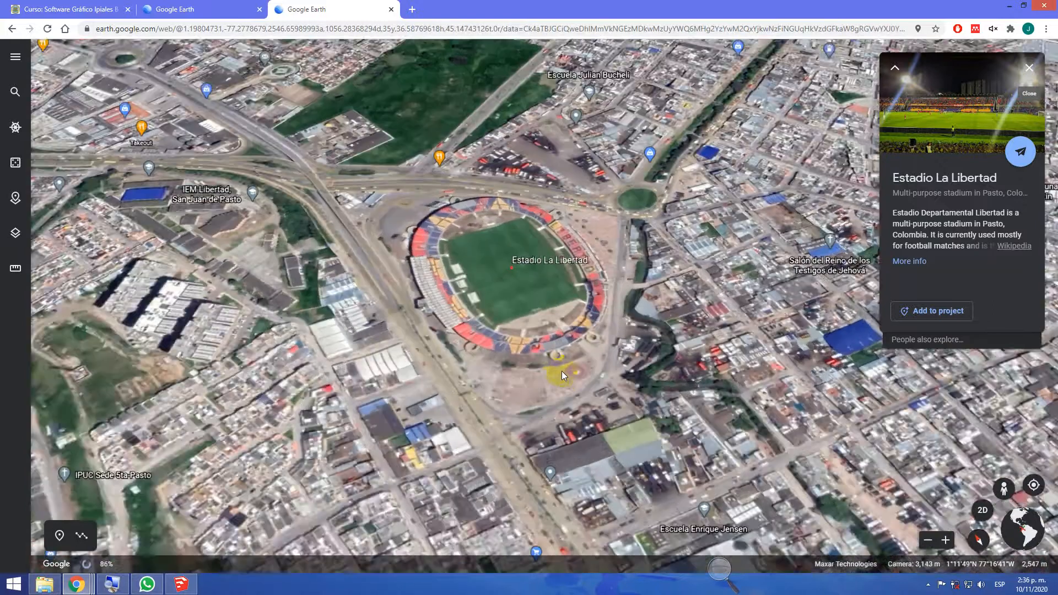
pyautogui.click(930, 317)
pyautogui.scroll(4, 563, 340)
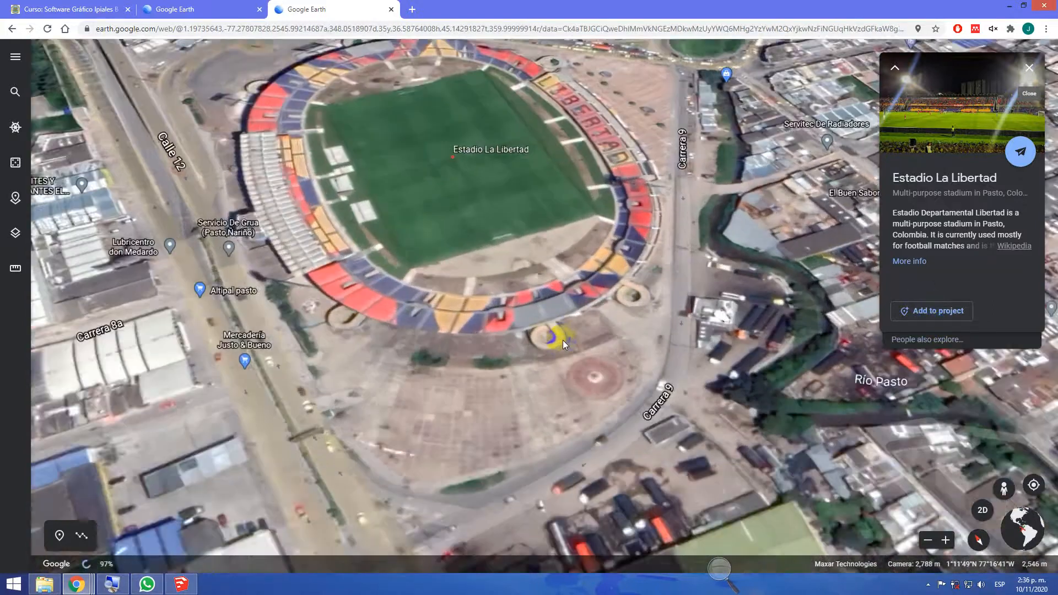
pyautogui.scroll(3, 563, 339)
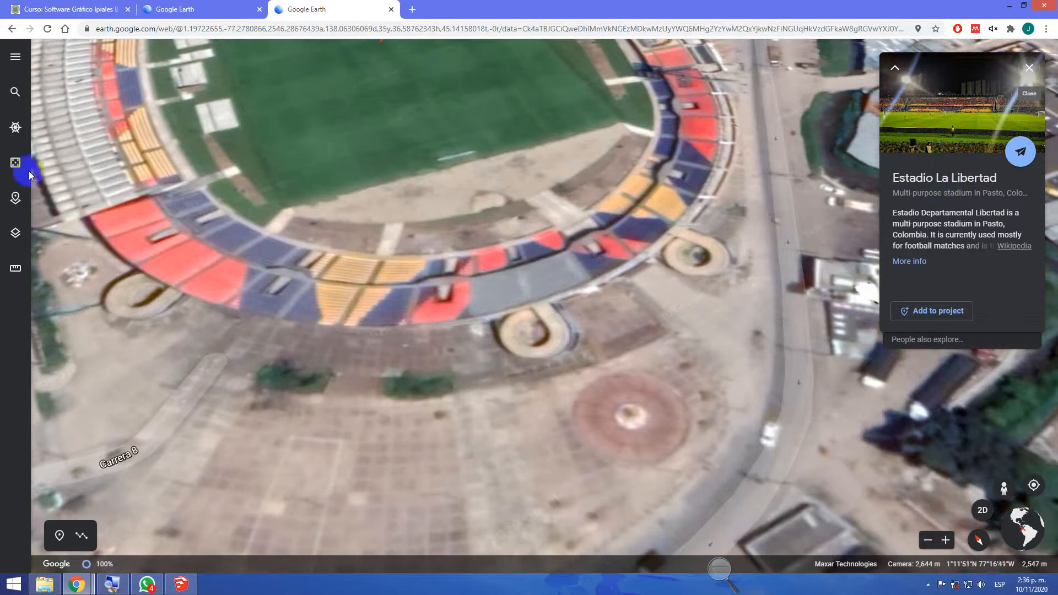
# Start a distance and area measurement over the stadium
pyautogui.click(15, 269)
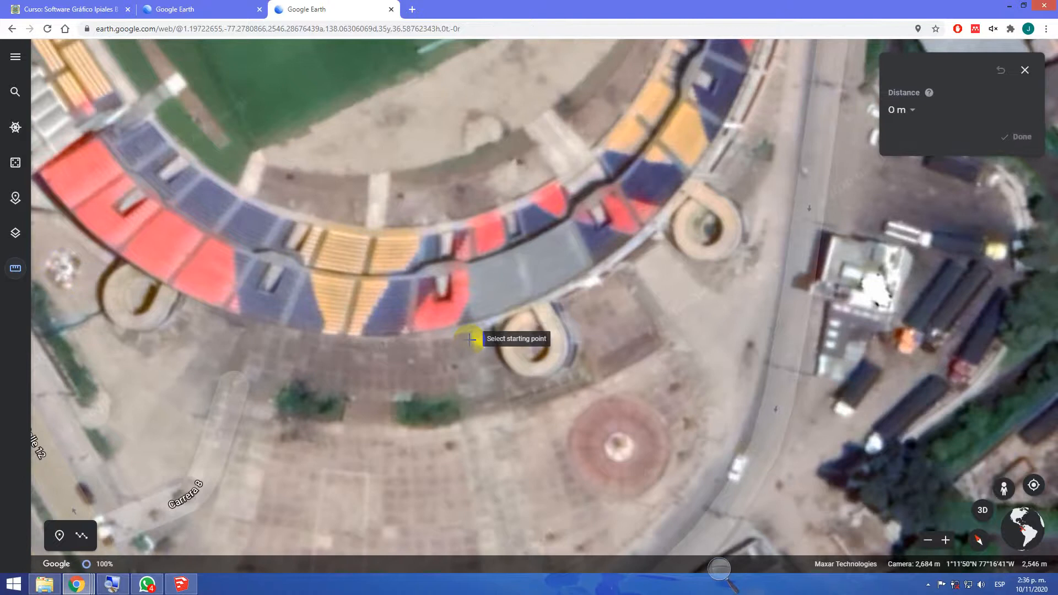
# Switch to WhatsApp, view the stadium photo shared in the course group, and return to Google Earth in Chrome
pyautogui.click(148, 585)
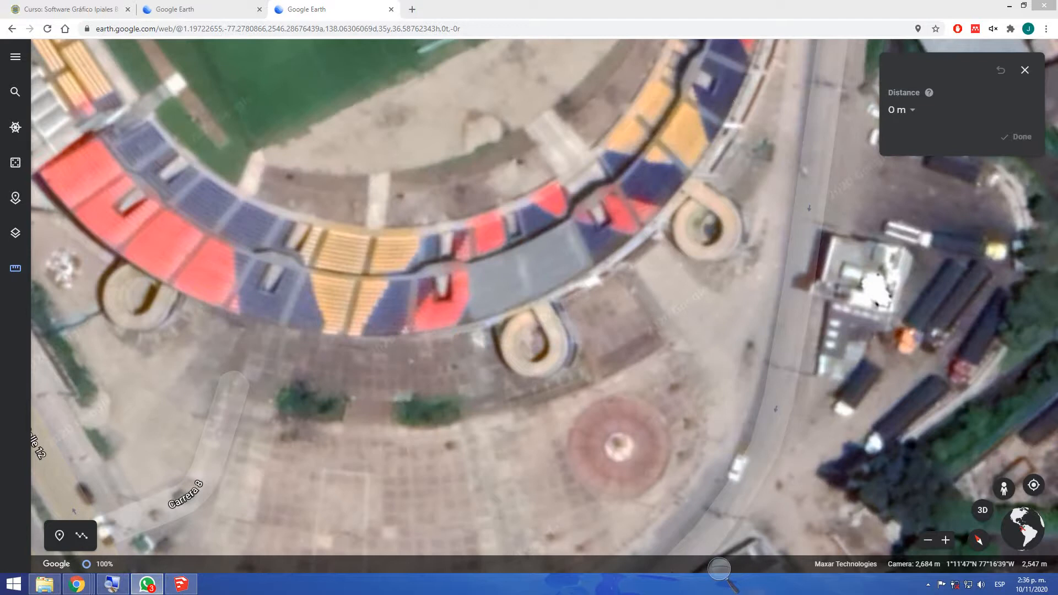
pyautogui.moveTo(411, 182); pyautogui.dragTo(433, 2)
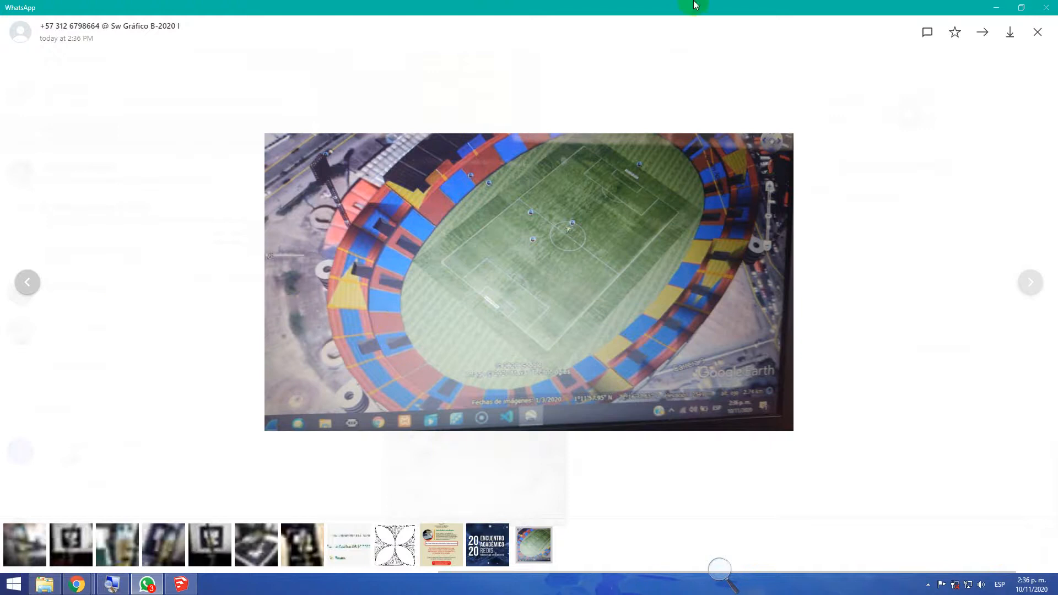
pyautogui.moveTo(700, 3); pyautogui.dragTo(1057, 127)
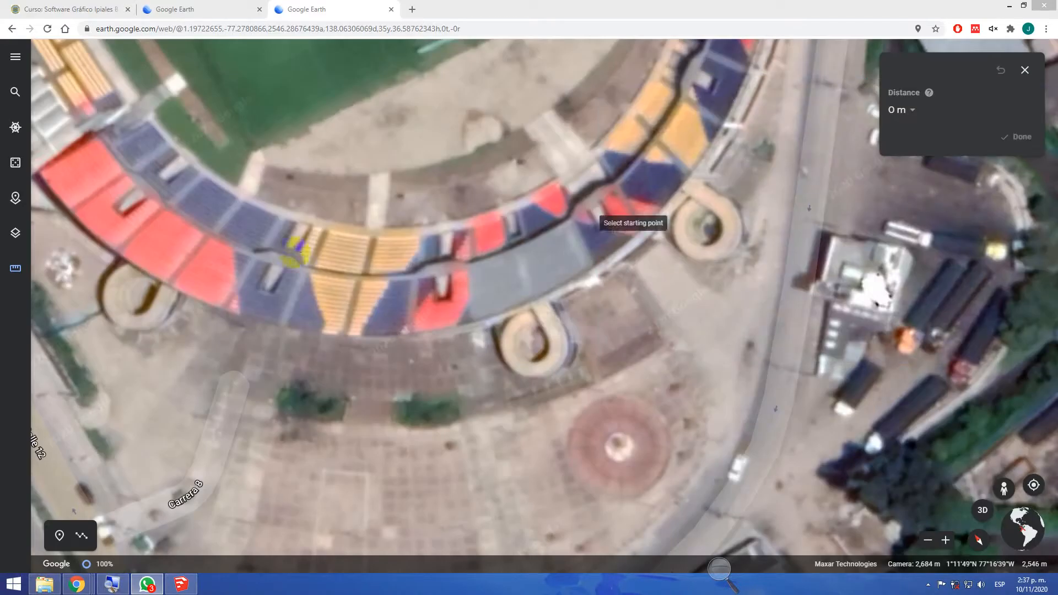
# Open the Google Earth introduction page, view the Más sobre Earth options, and look through the feature sections below
pyautogui.click(214, 9)
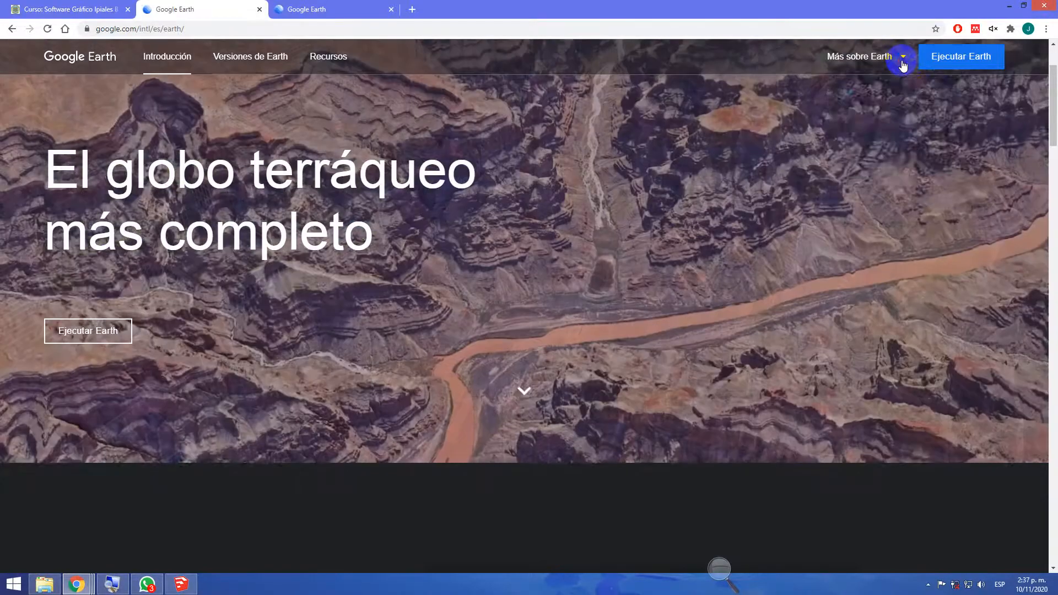
pyautogui.click(903, 61)
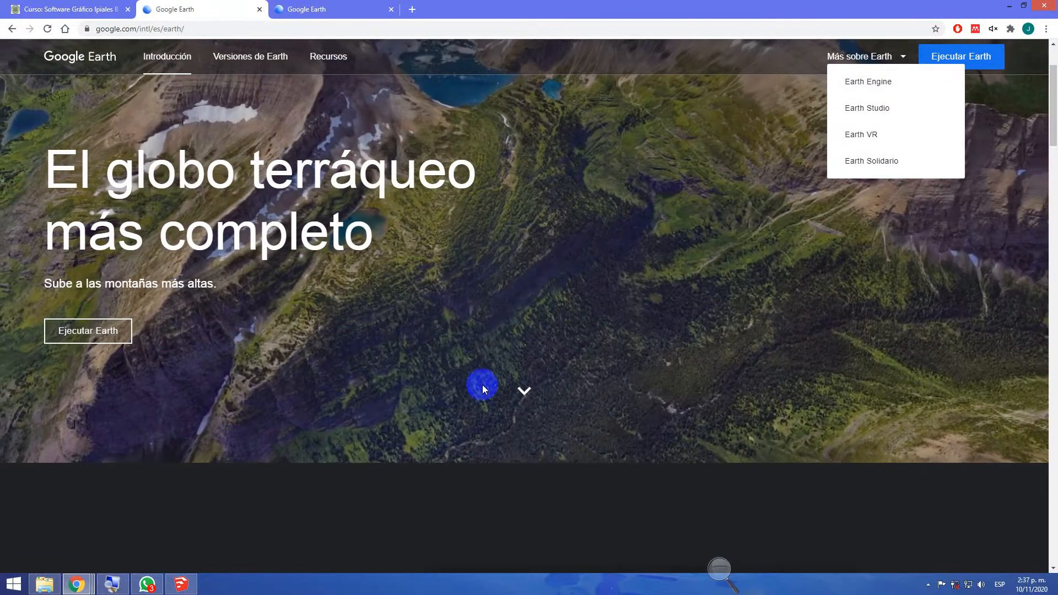
pyautogui.scroll(-5, 456, 359)
pyautogui.scroll(-4, 449, 355)
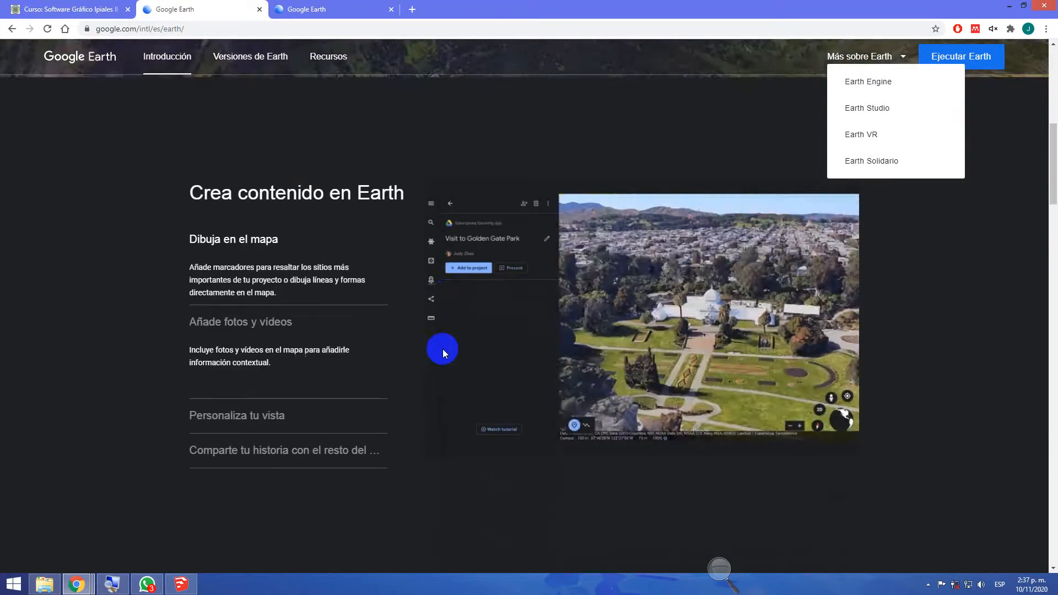
pyautogui.scroll(-9, 414, 344)
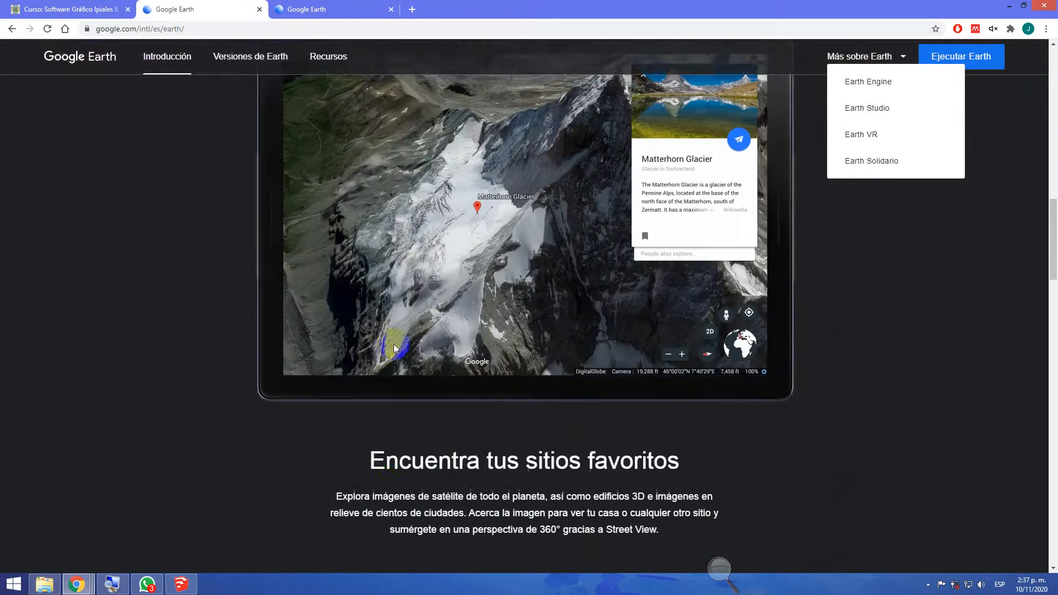
pyautogui.scroll(-3, 388, 346)
# Search the computer for "eart" and close the search to return to the introduction page
pyautogui.click(3, 585)
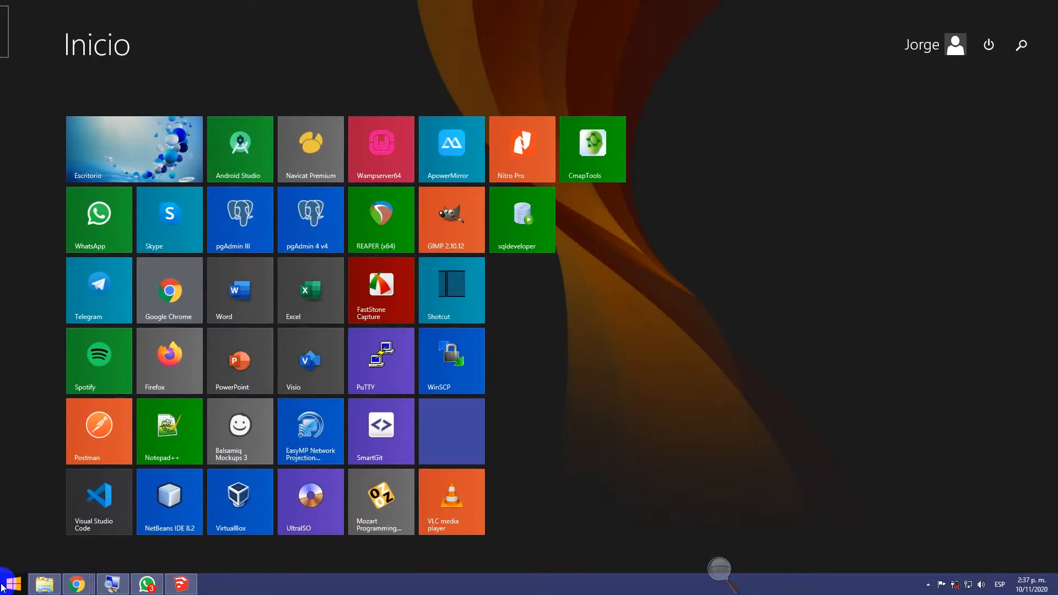
pyautogui.write('eart')
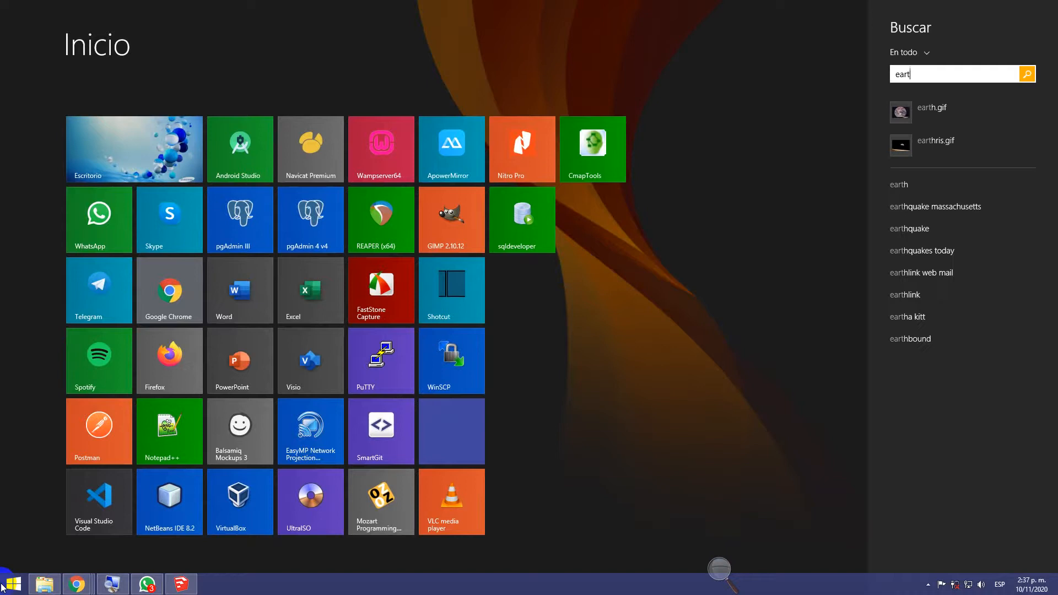
pyautogui.press('Escape')
pyautogui.press('Escape')
pyautogui.press('Escape')
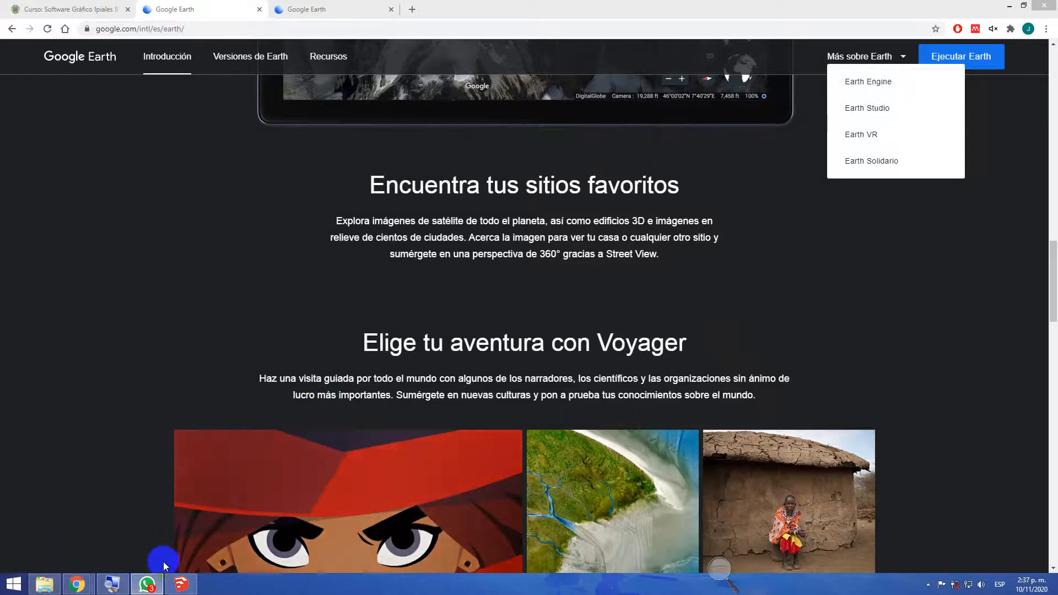
# Switch to SketchUp and enlarge the screen with the Lupa magnifier
pyautogui.click(182, 584)
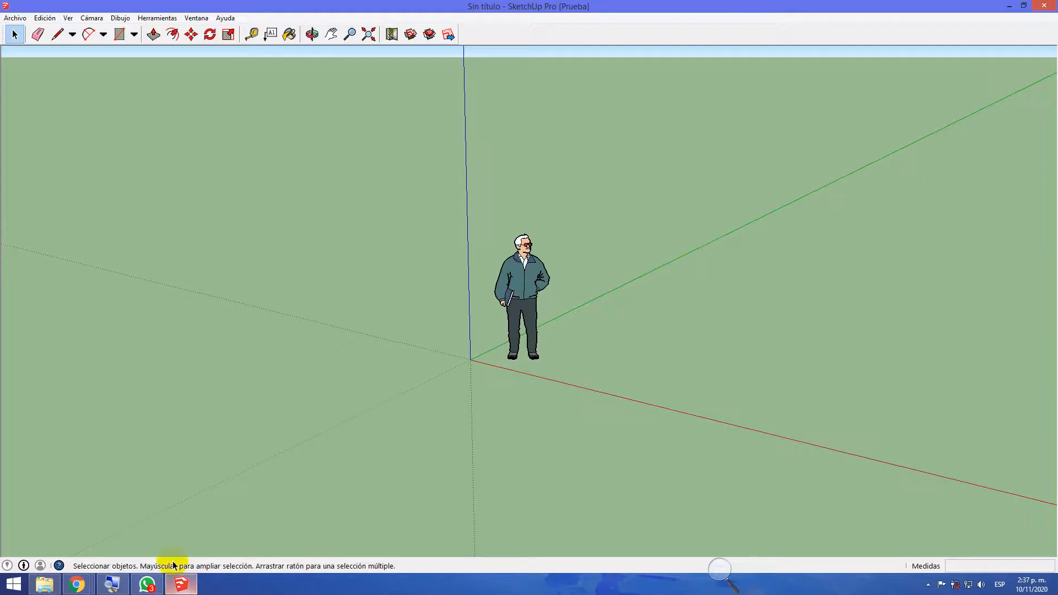
pyautogui.click(113, 584)
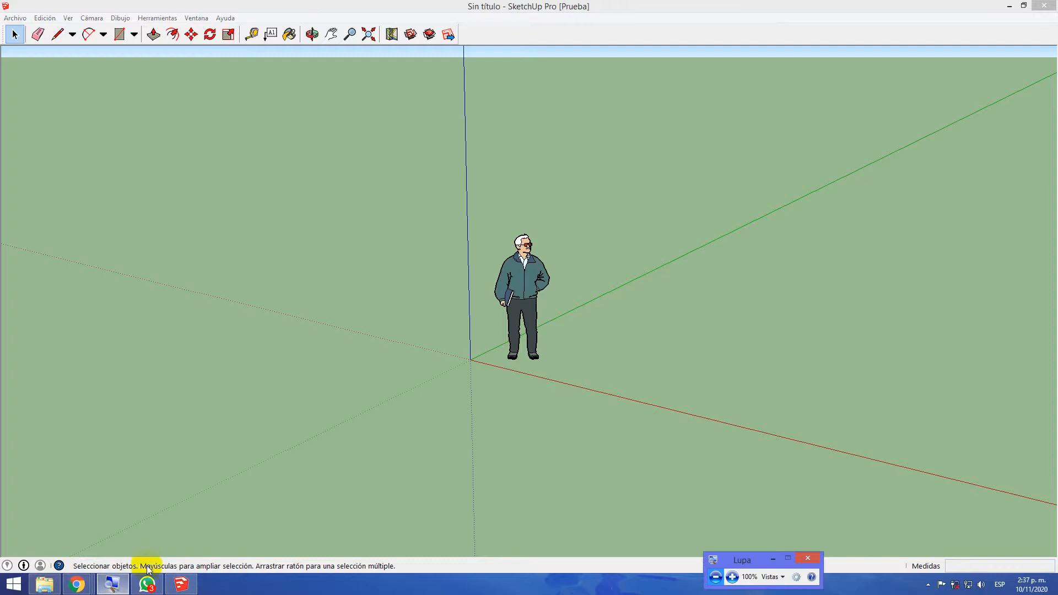
pyautogui.click(728, 577)
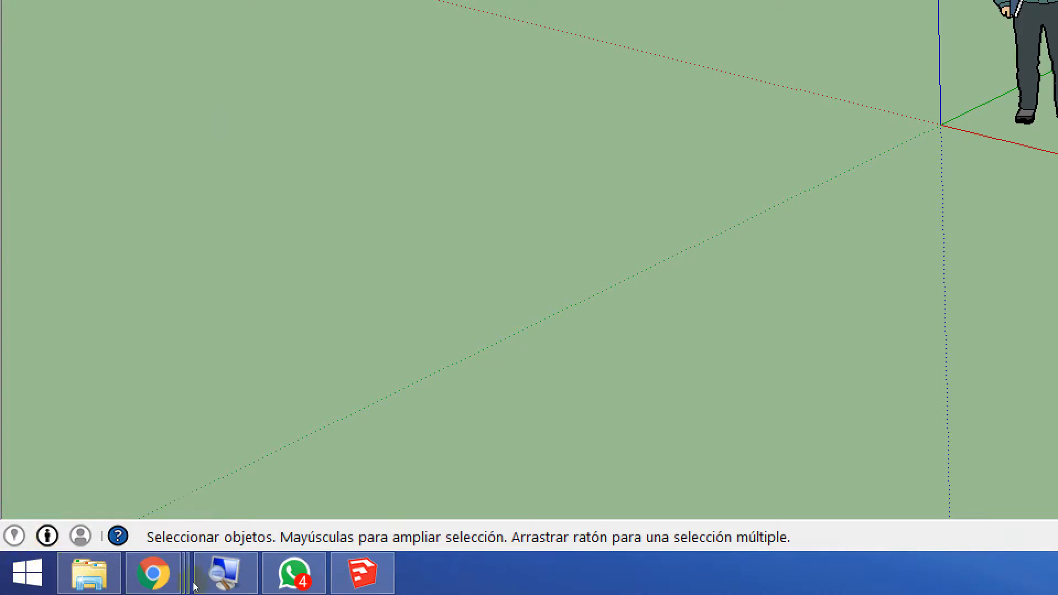
# Switch to WhatsApp, open the latest stadium photo in the course group, and return the Lupa magnification to 100%
pyautogui.click(293, 573)
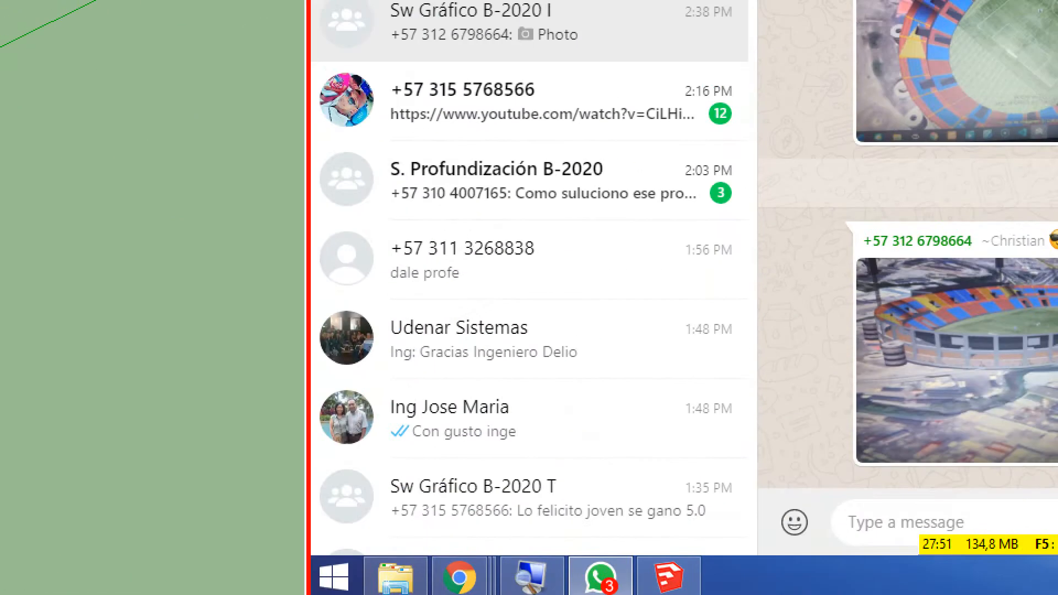
pyautogui.click(1039, 265)
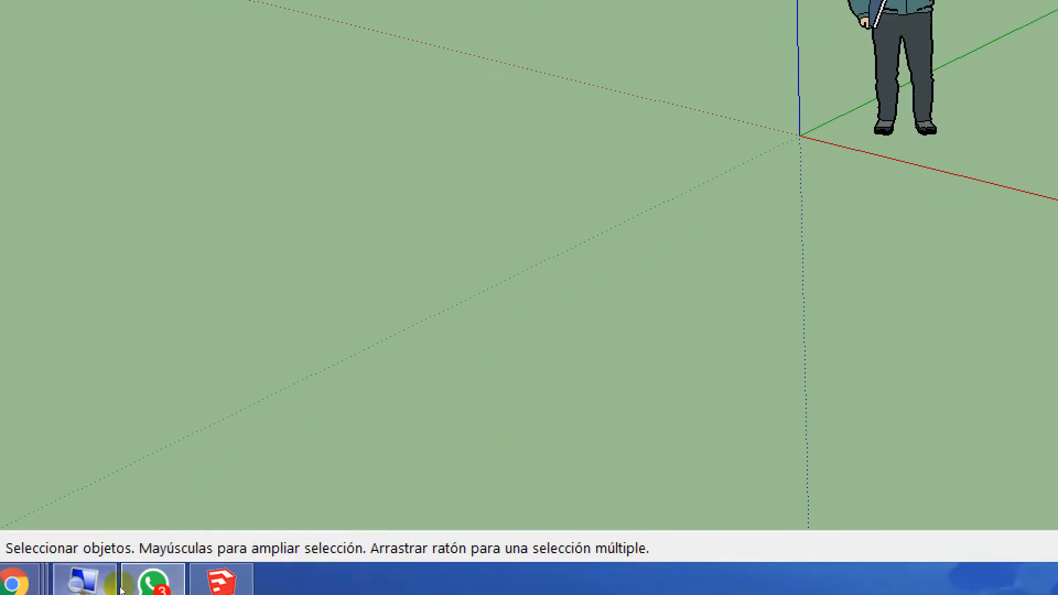
pyautogui.click(110, 586)
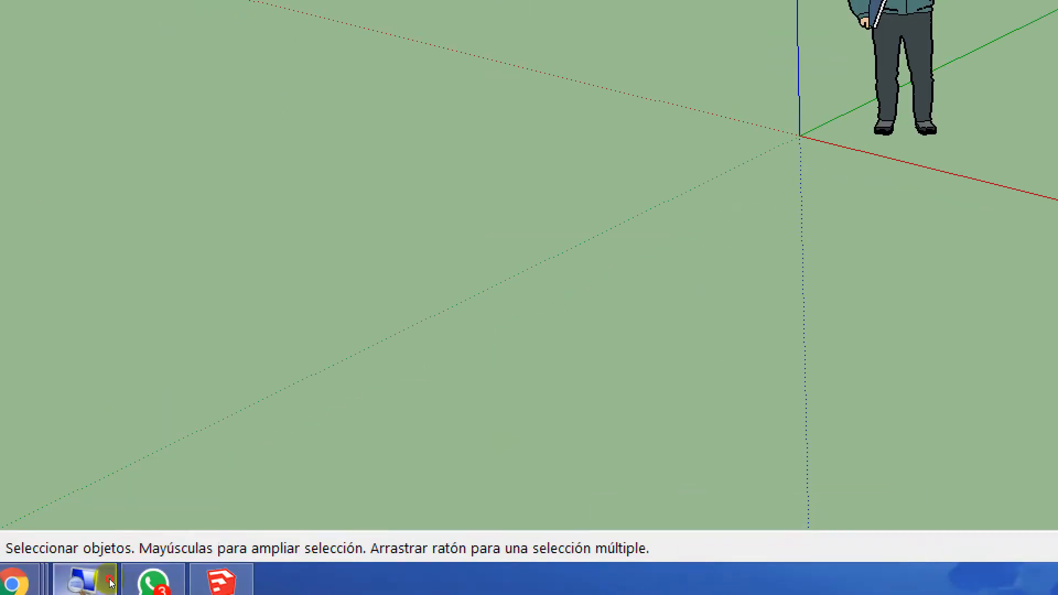
pyautogui.click(420, 561)
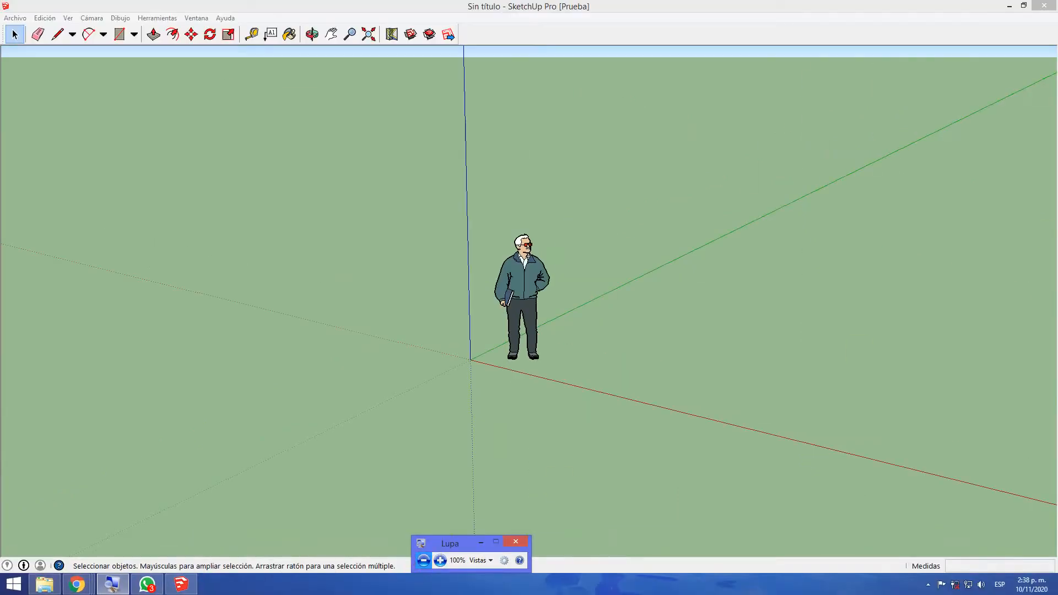
# Bring the WhatsApp window onto this display, view the stadium photo enlarged, and move the window back off the display
pyautogui.moveTo(1057, 166); pyautogui.dragTo(502, 1)
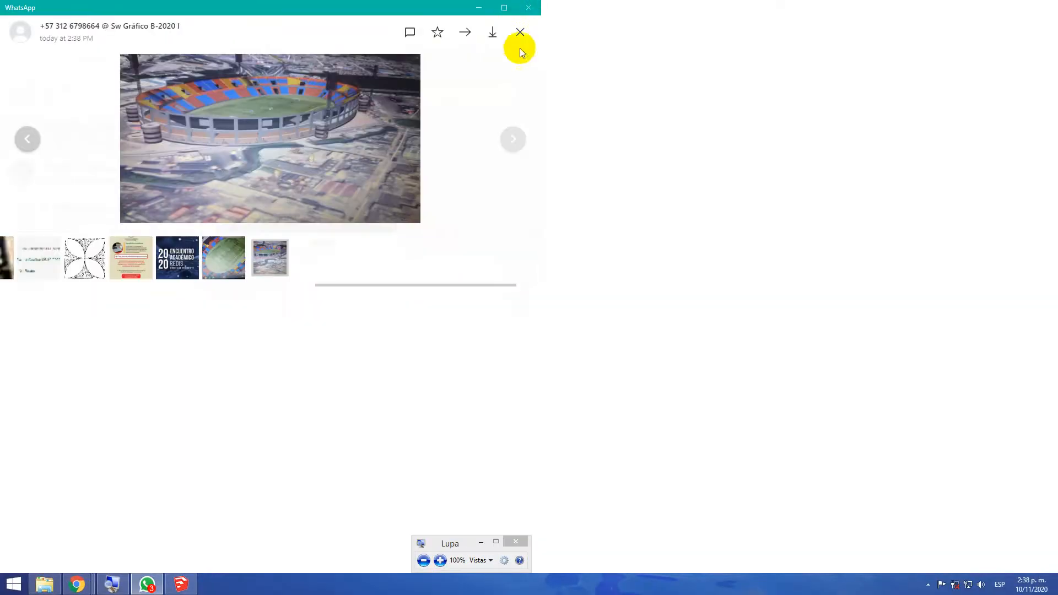
pyautogui.click(552, 264)
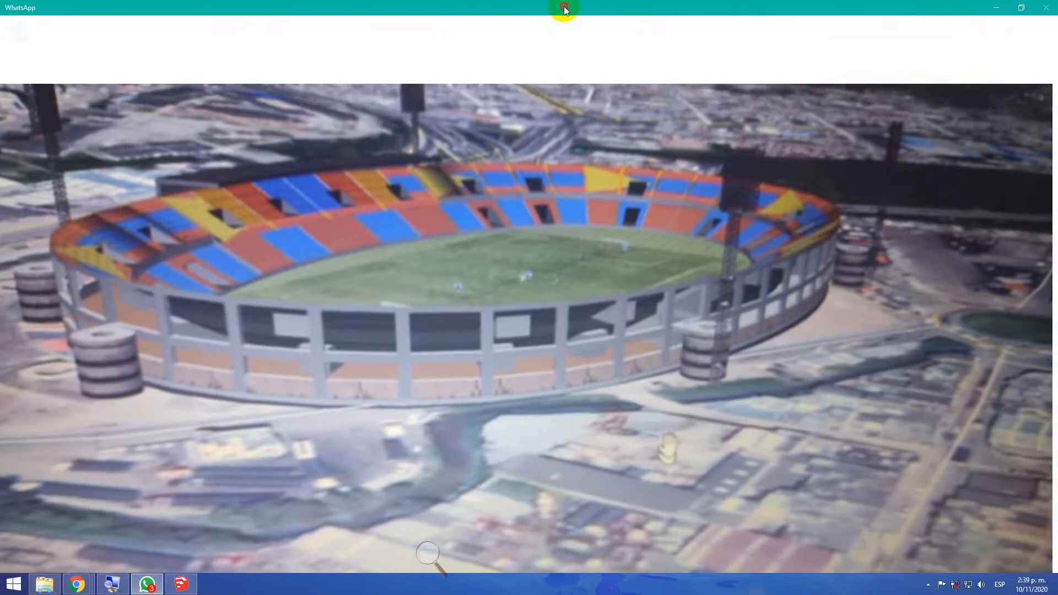
pyautogui.moveTo(564, 9)
pyautogui.mouseDown()
pyautogui.moveTo(1057, 62)
pyautogui.moveTo(1057, 21)
pyautogui.mouseUp()
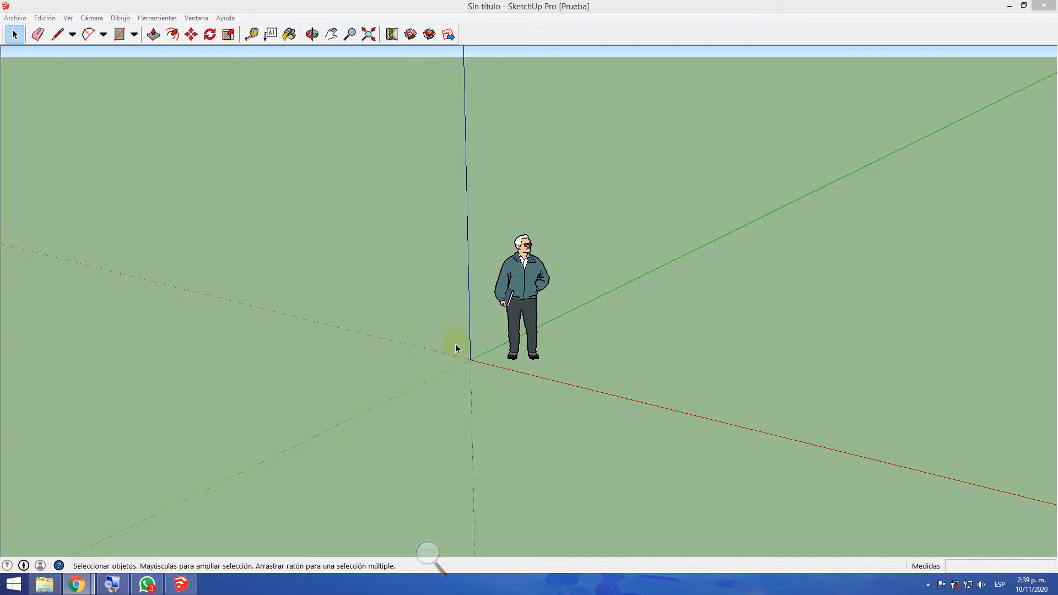
# Enlarge the SketchUp view with the Lupa magnifier again and close the Instructor window about the Seleccionar tool
pyautogui.click(428, 553)
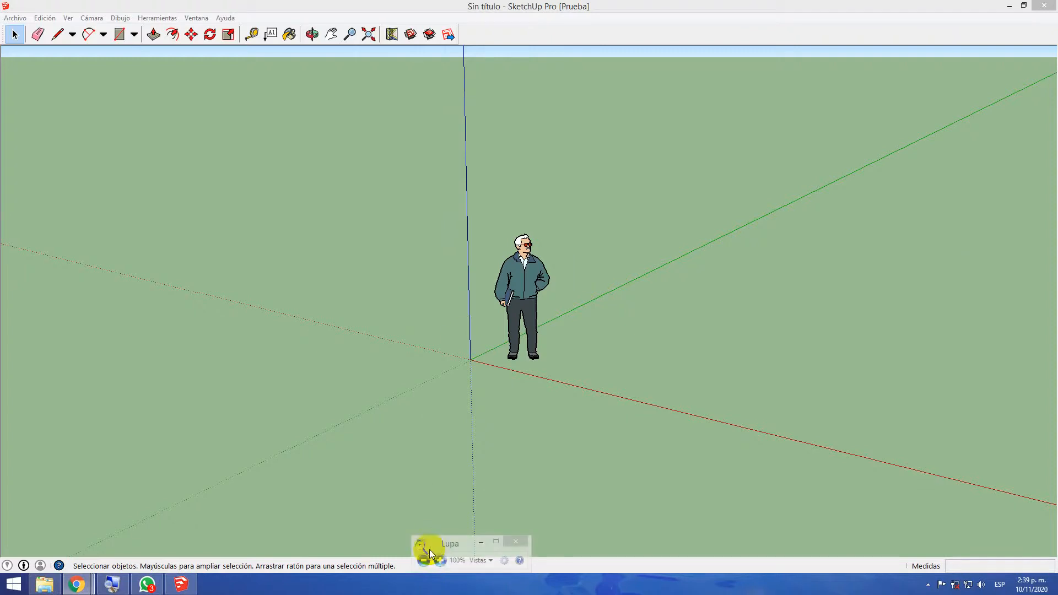
pyautogui.click(436, 561)
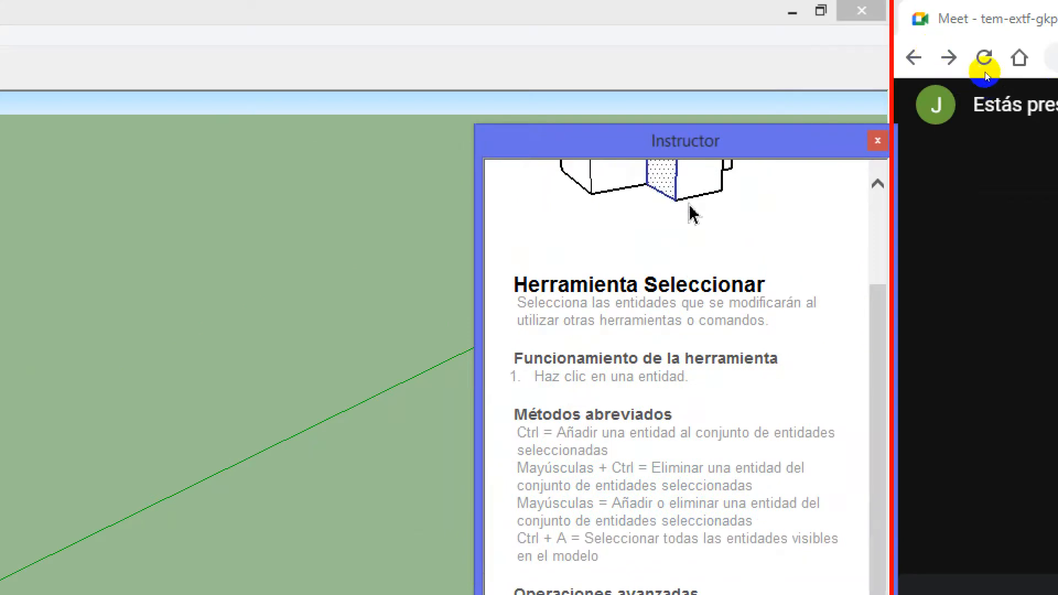
pyautogui.click(878, 140)
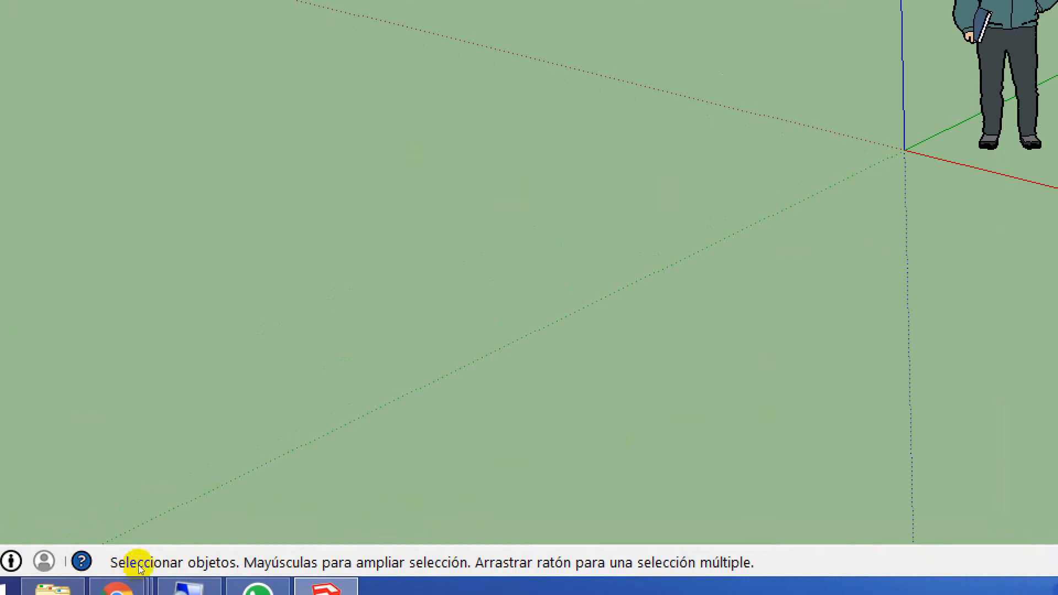
# Select all visible entities in the model and clear the selection, twice in a row
pyautogui.hotkey('ctrl', 'a')
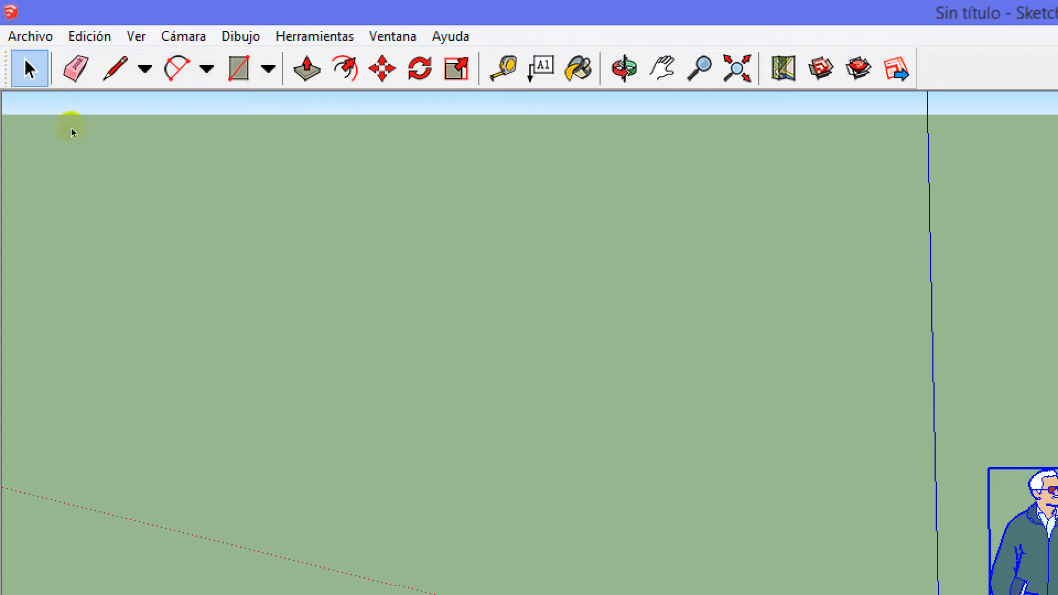
pyautogui.click(462, 268)
pyautogui.hotkey('ctrl', 'a')
pyautogui.click(36, 160)
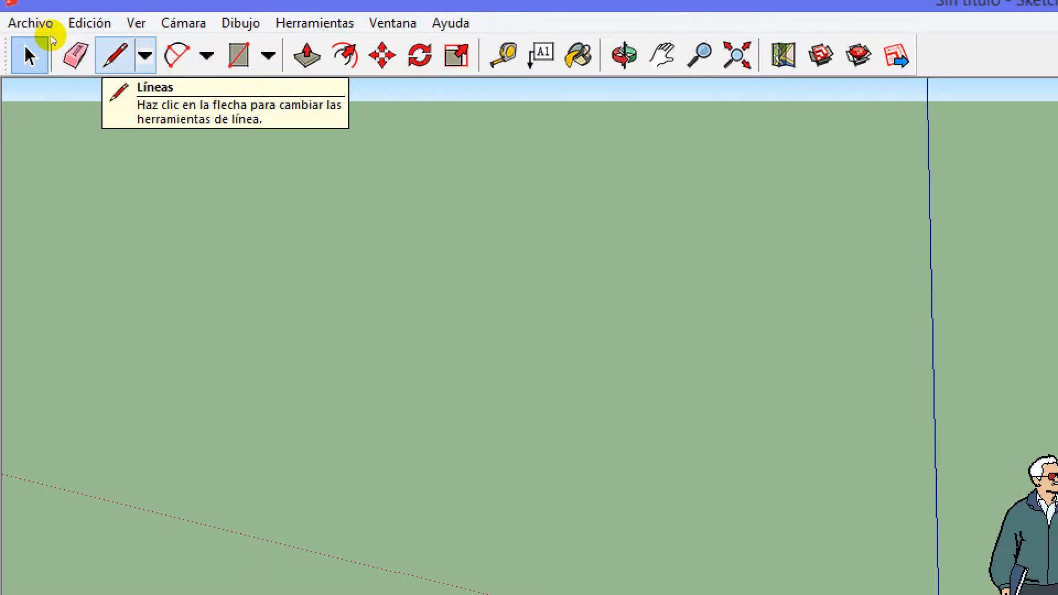
# Review the line tools and the arc tools from Arco through Circular
pyautogui.click(145, 55)
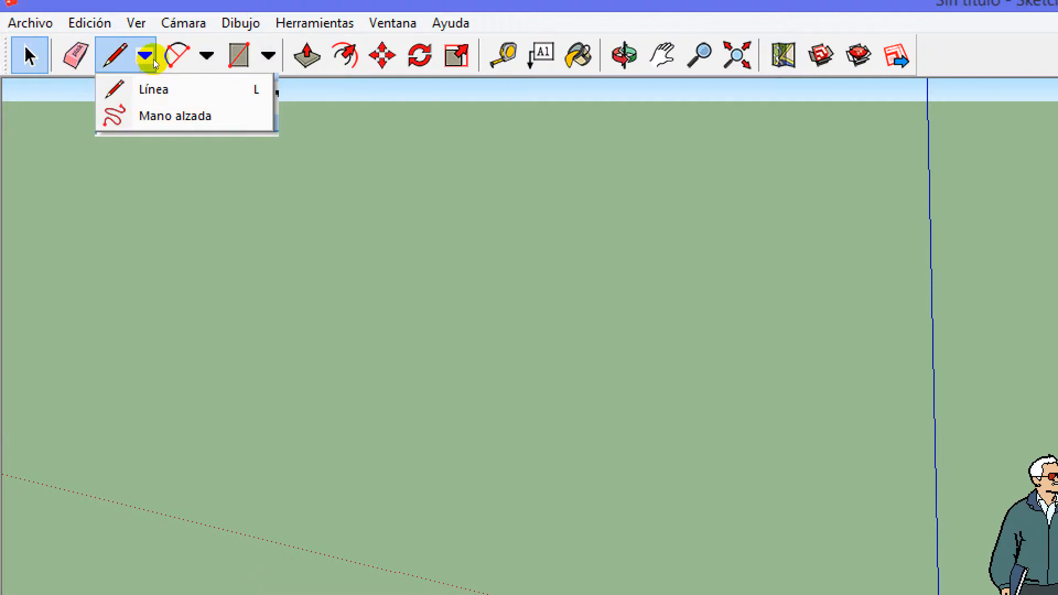
pyautogui.click(207, 55)
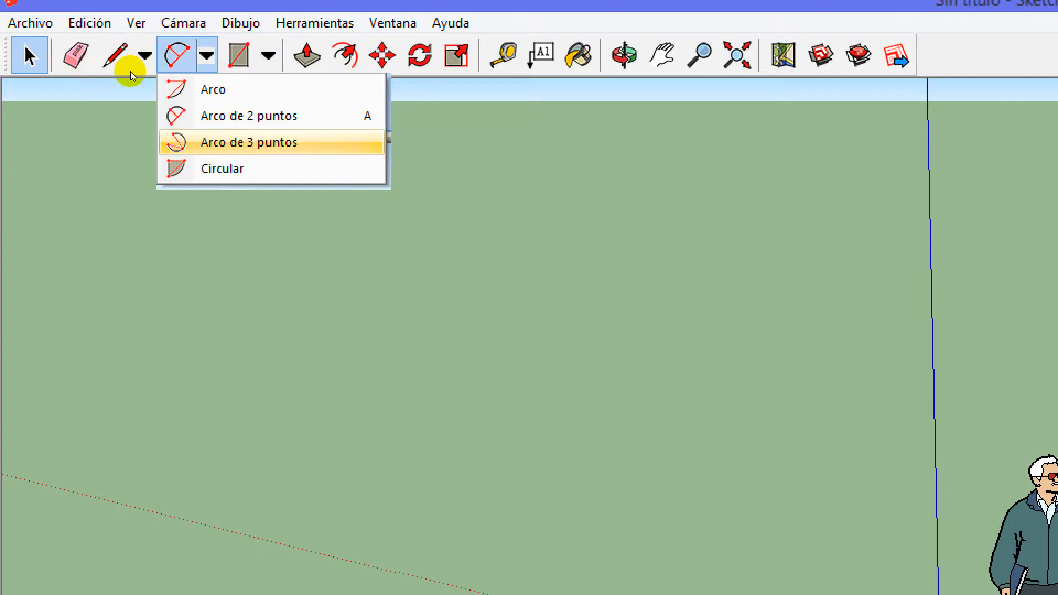
pyautogui.press('Up')
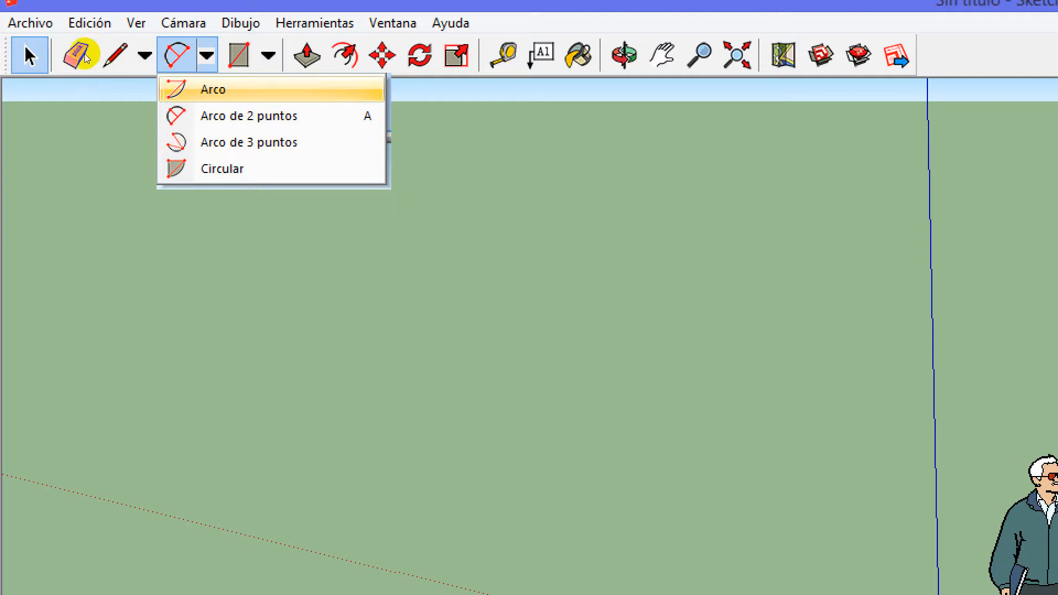
pyautogui.press('Down')
pyautogui.press('Down')
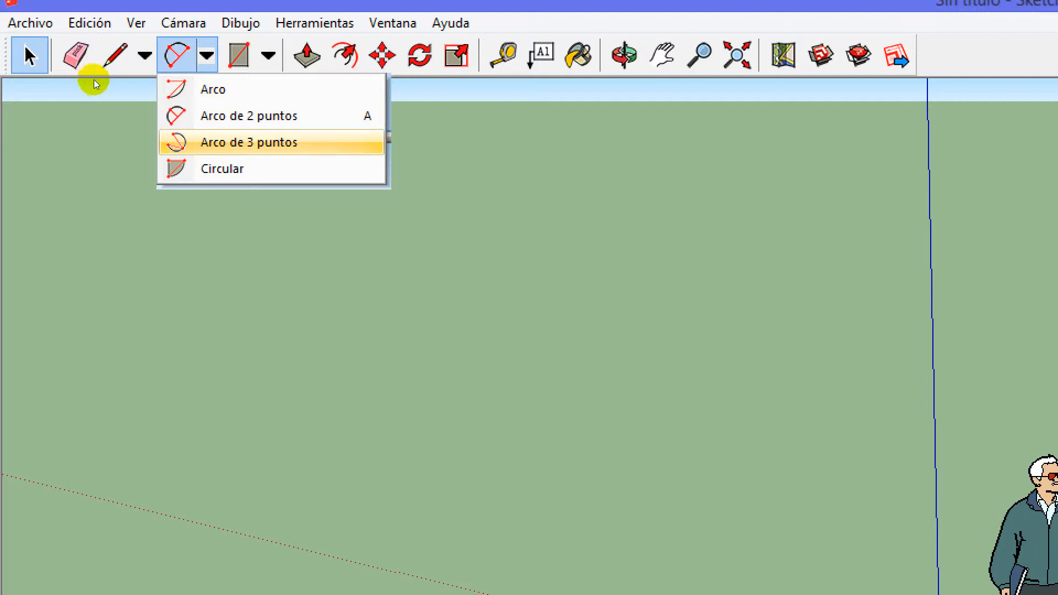
pyautogui.press('Down')
pyautogui.press('Up')
pyautogui.press('Down')
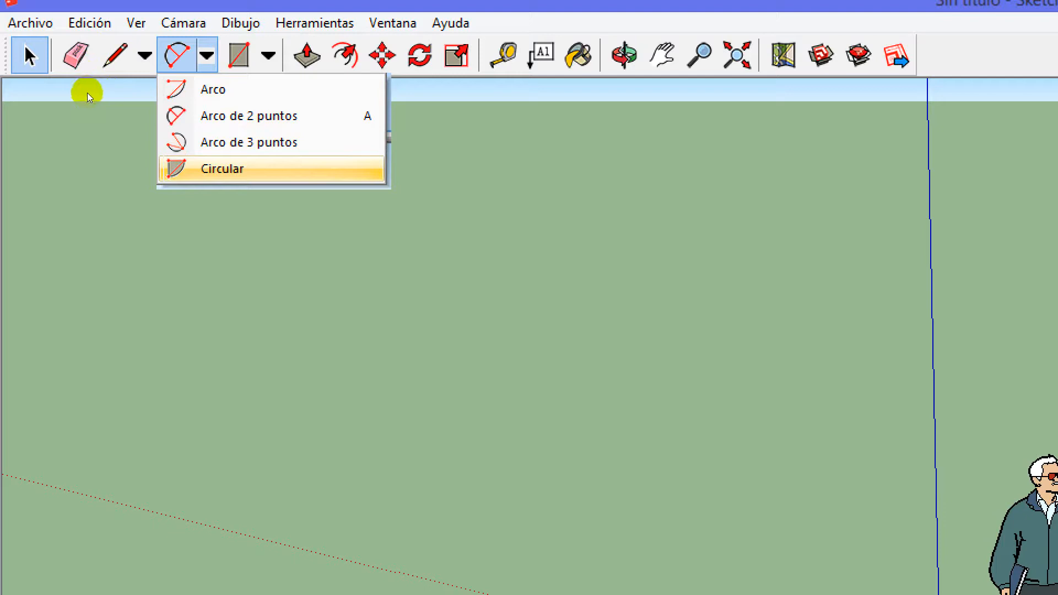
pyautogui.press('Up')
pyautogui.press('Up')
# Review the shape tools Rectángulo, Rectángulo rotado, Círculo and Polígono, and close the list without choosing one
pyautogui.press('Right')
pyautogui.press('Down')
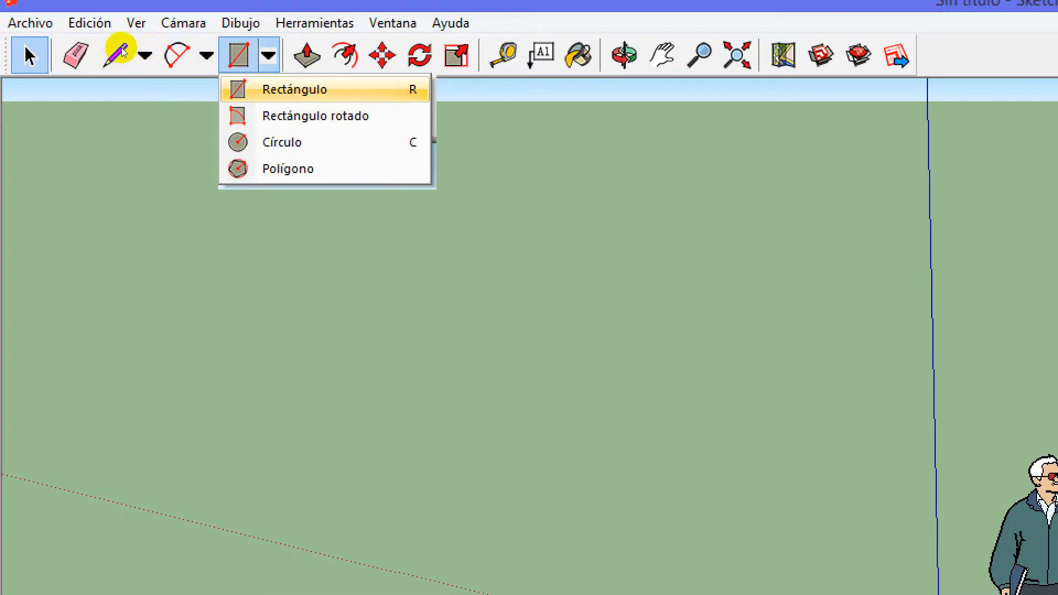
pyautogui.press('Down')
pyautogui.press('Down')
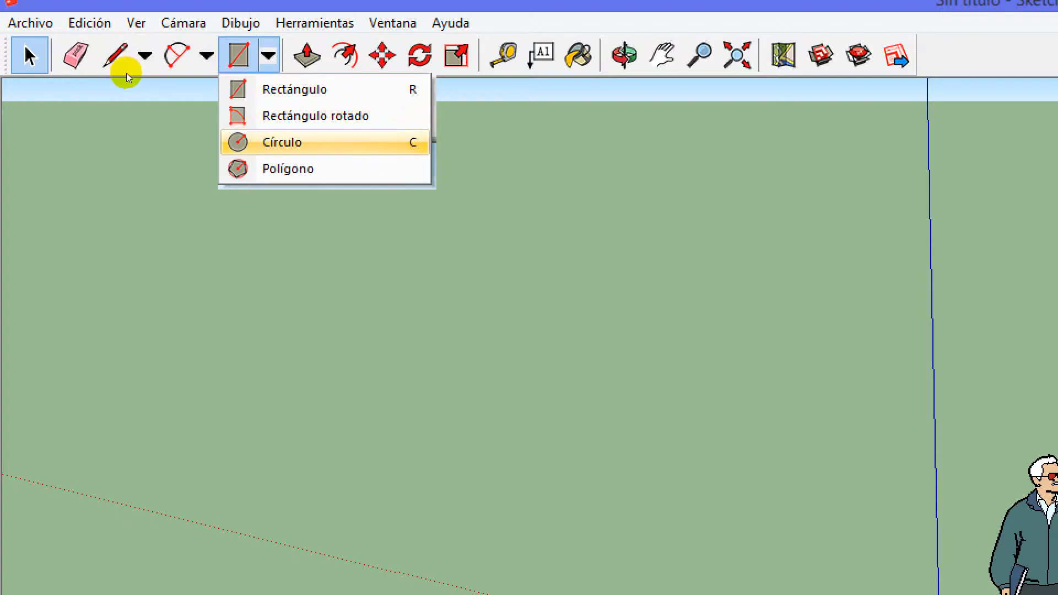
pyautogui.press('Up')
pyautogui.press('Up')
pyautogui.press('Down')
pyautogui.press('Down')
pyautogui.press('Down')
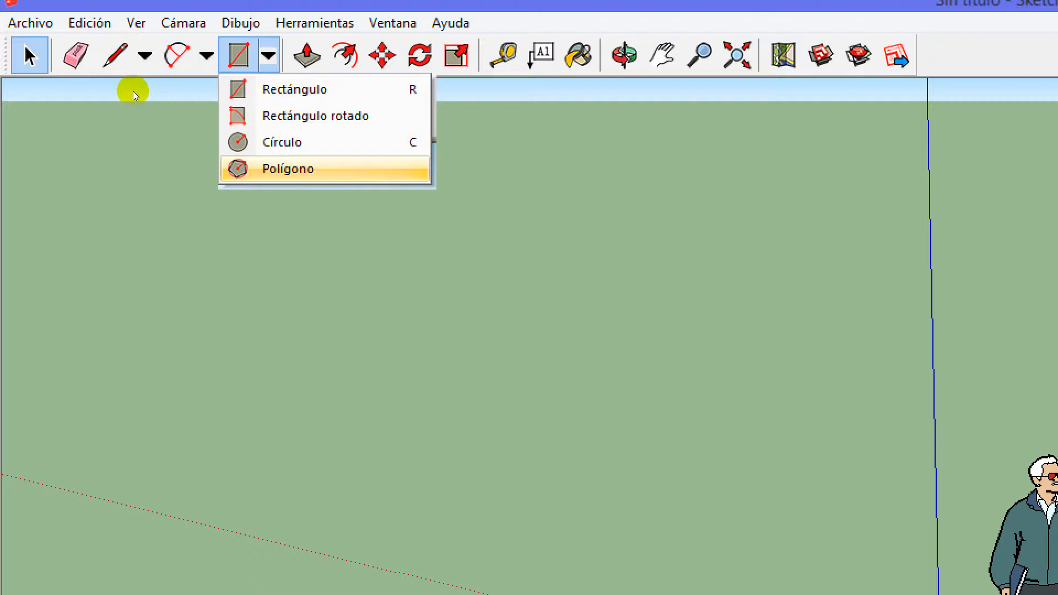
pyautogui.press('Escape')
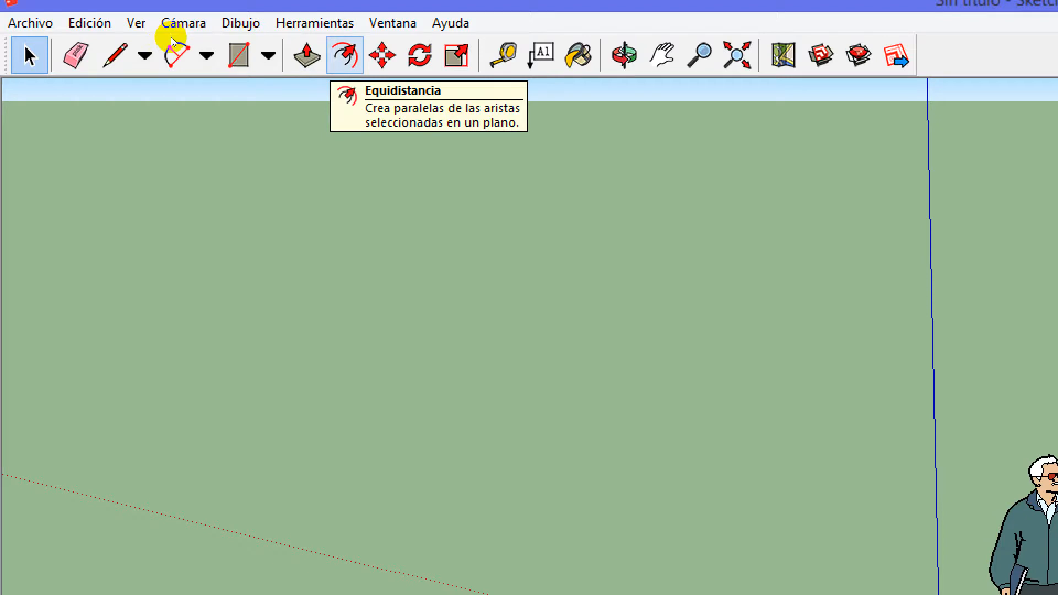
# Read the descriptions of the Mover and Rotar tools
pyautogui.press('m')
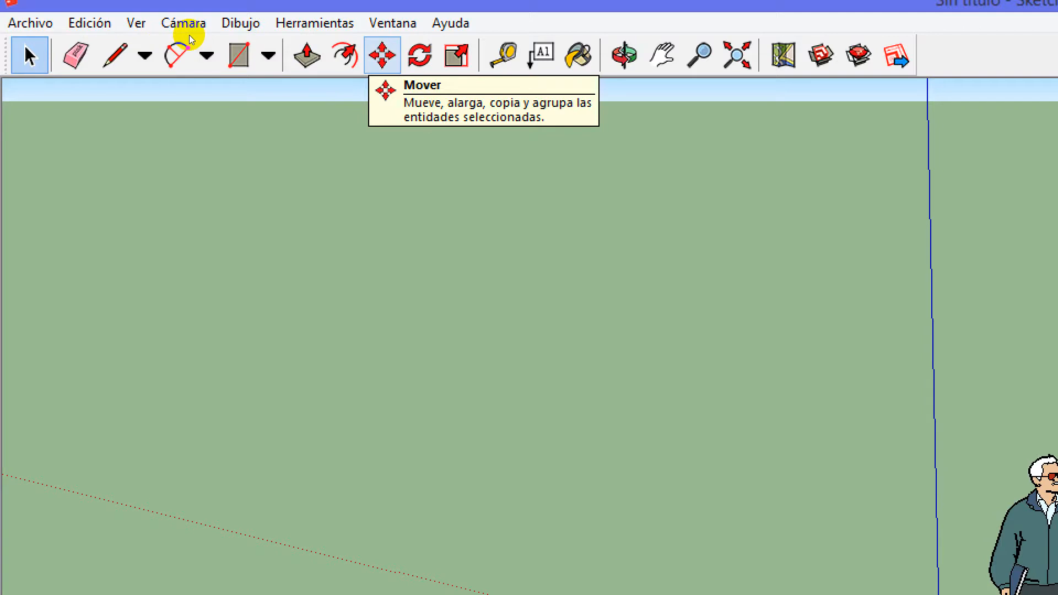
pyautogui.press('s')
pyautogui.press('q')
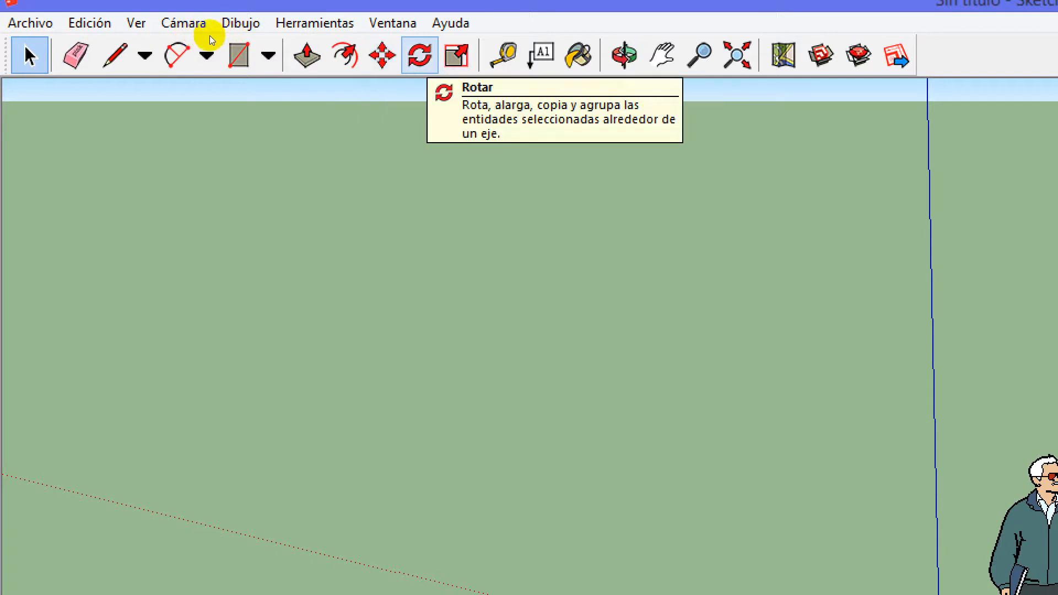
pyautogui.press('m')
pyautogui.press('q')
pyautogui.press('t')
pyautogui.press('s')
pyautogui.press('q')
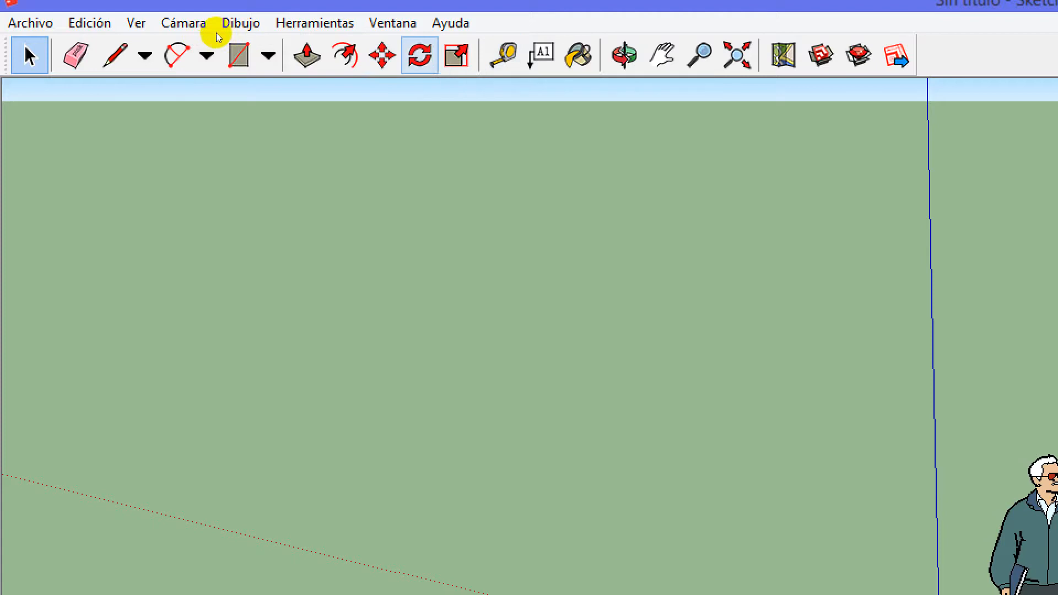
pyautogui.press('m')
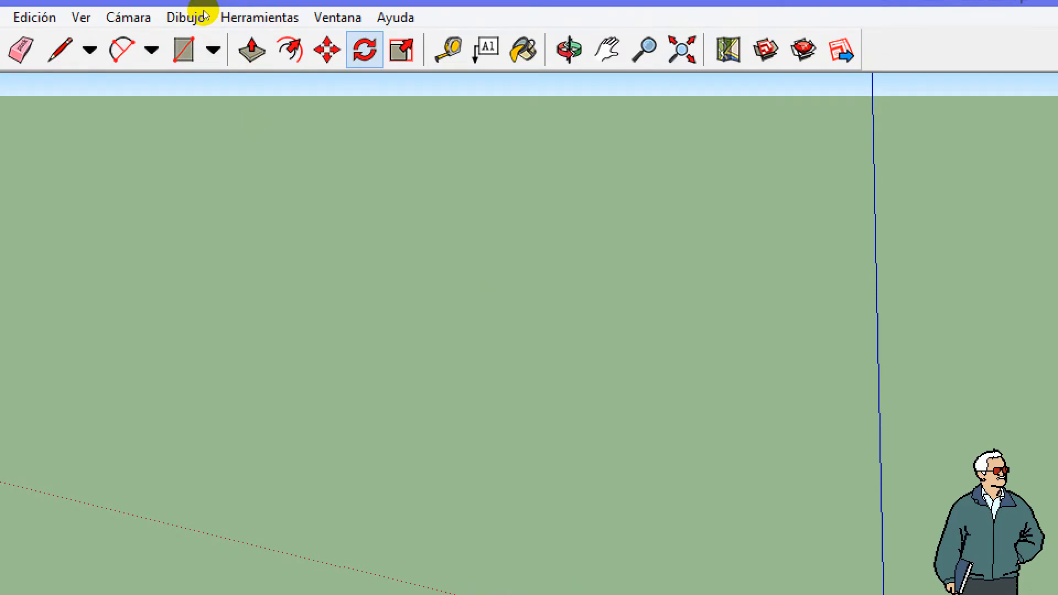
# Orbit the view around the model, and pan it to bring the human figure and the axes origin into sight
pyautogui.press('s')
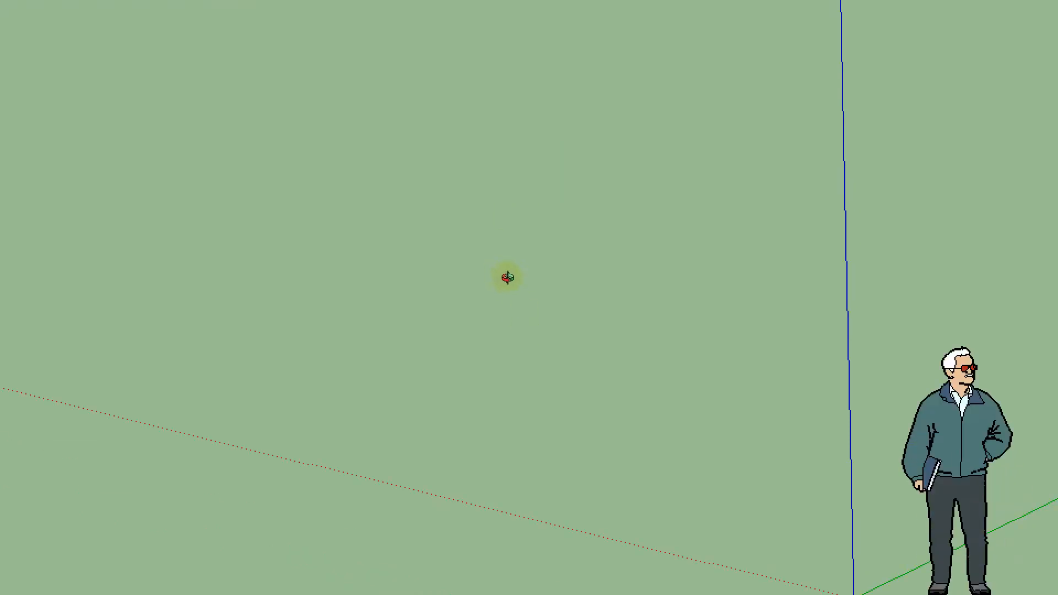
pyautogui.moveTo(517, 297); pyautogui.dragTo(508, 375)
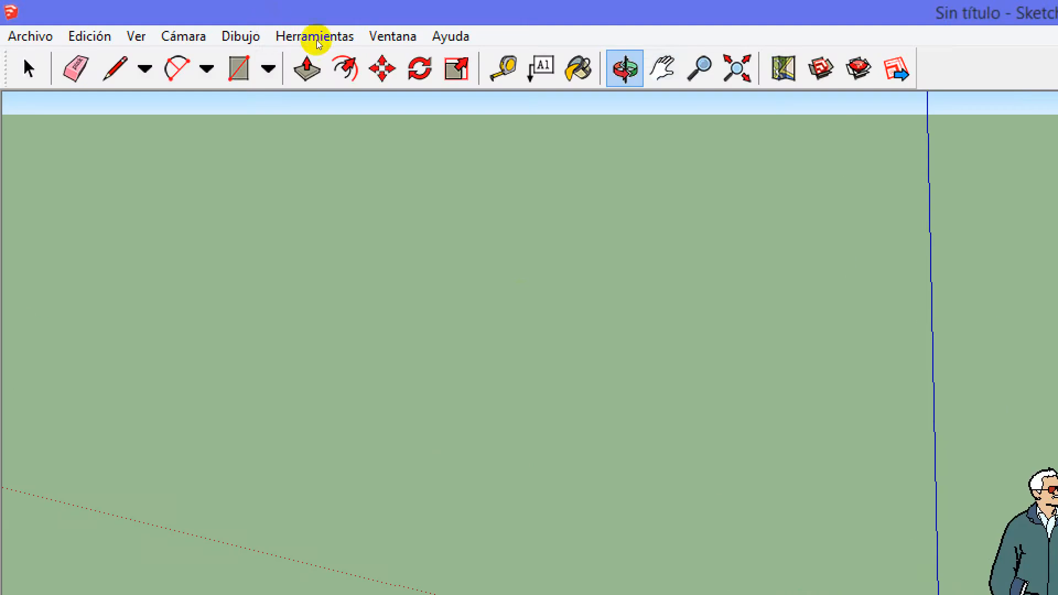
pyautogui.click(662, 68)
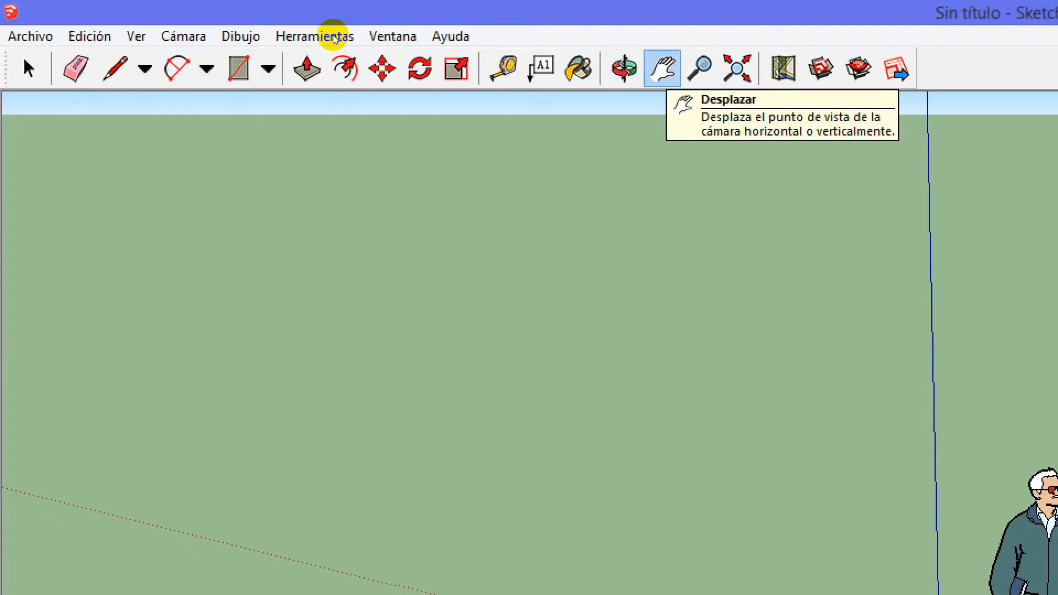
pyautogui.moveTo(312, 174); pyautogui.dragTo(106, 94)
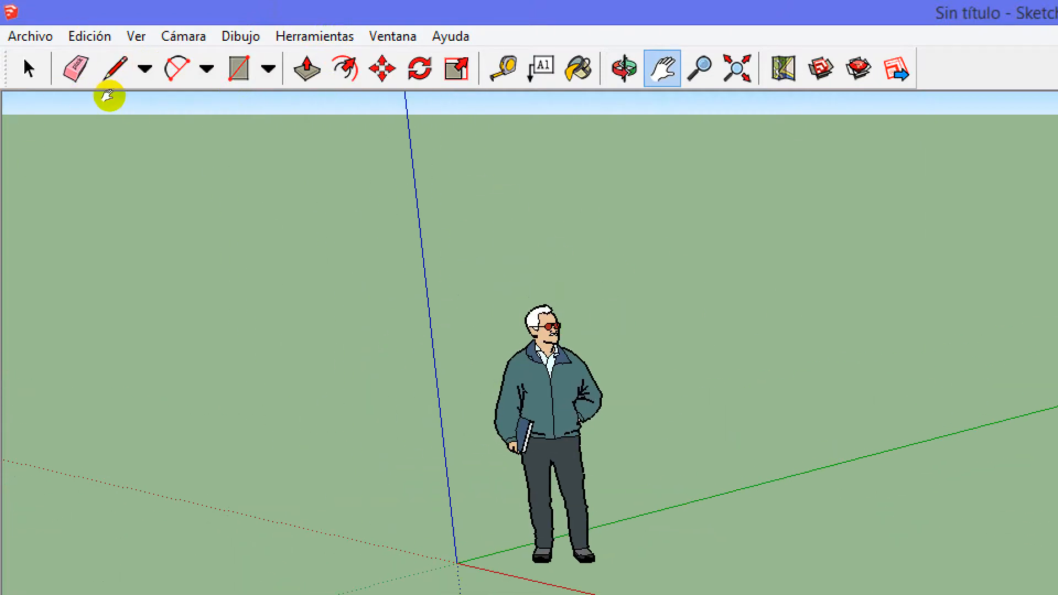
# Fit the whole model in the view with Ver modelo centrado, and zoom back out from the human figure
pyautogui.rightClick(344, 74)
pyautogui.click(321, 81)
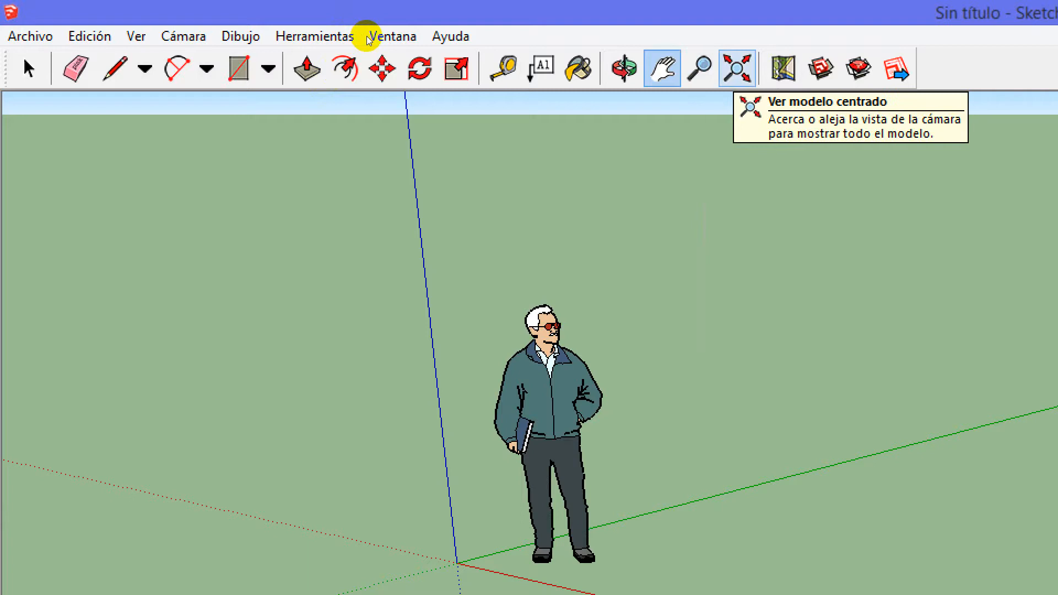
pyautogui.click(736, 72)
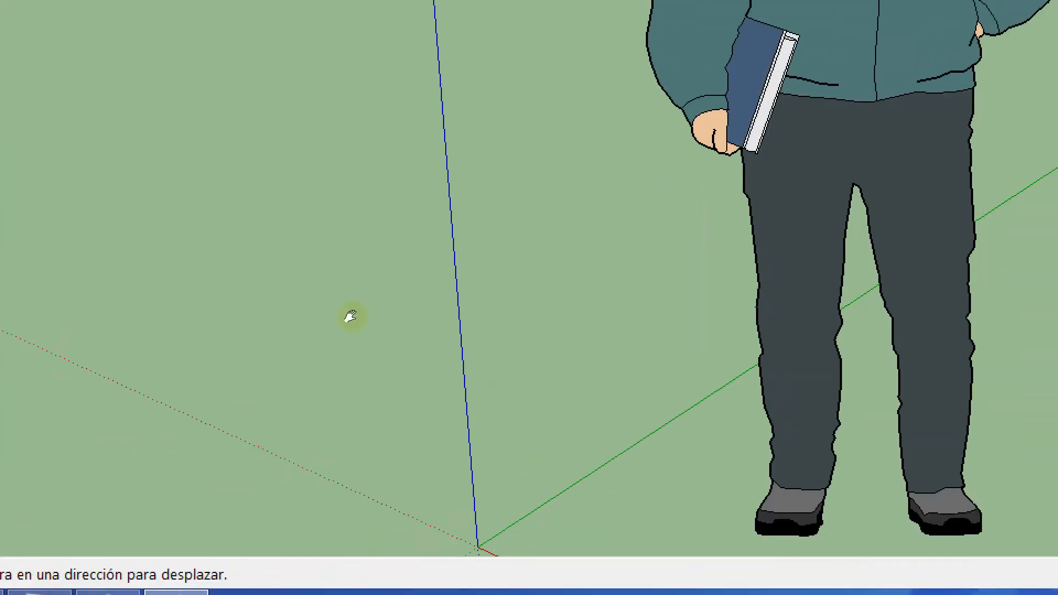
pyautogui.scroll(-4, 441, 278)
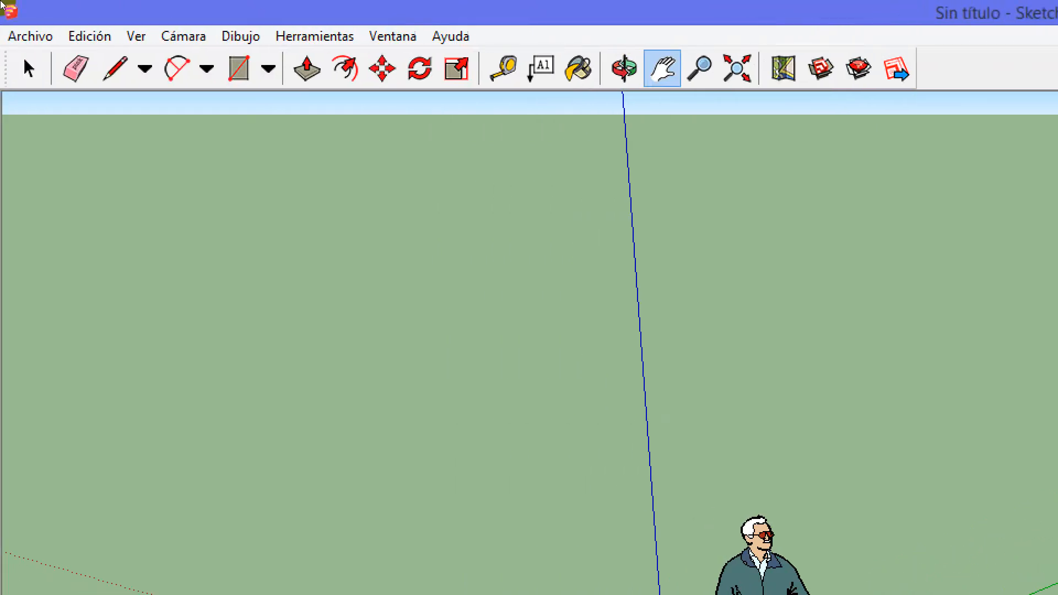
# Review the camera commands and the drawing command groups Líneas, Arcos, Formas and Caja de arena
pyautogui.click(22, 19)
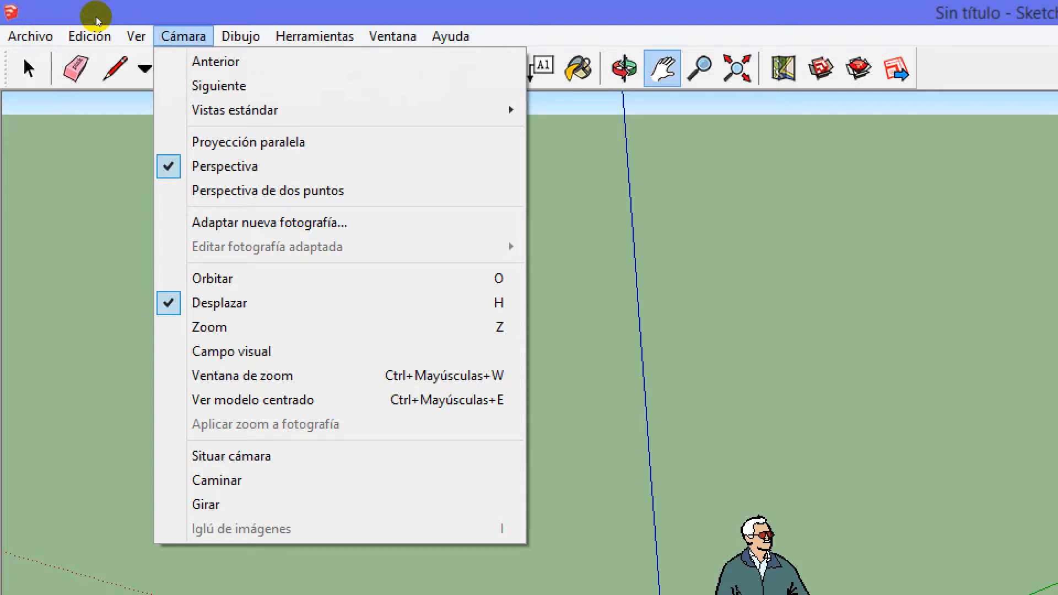
pyautogui.press('Right')
pyautogui.press('Right')
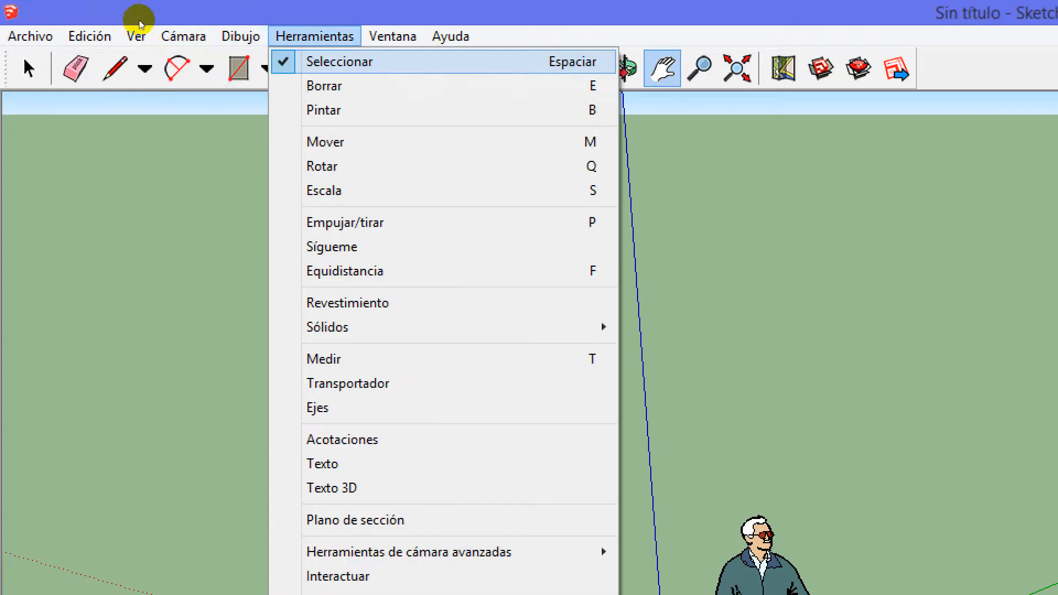
pyautogui.press('Left')
pyautogui.press('Down')
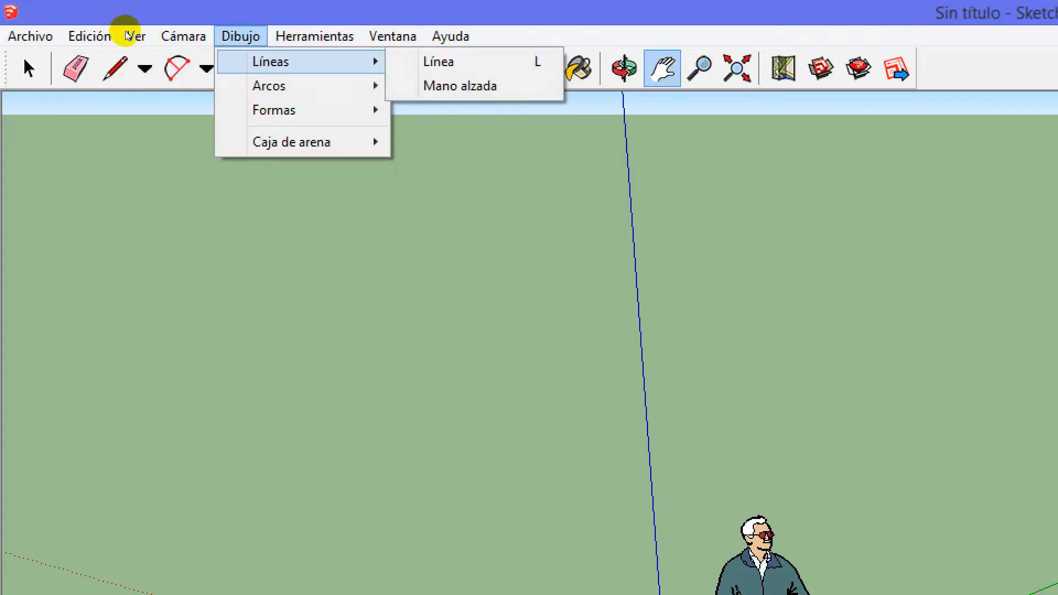
pyautogui.press('Down')
pyautogui.press('Down')
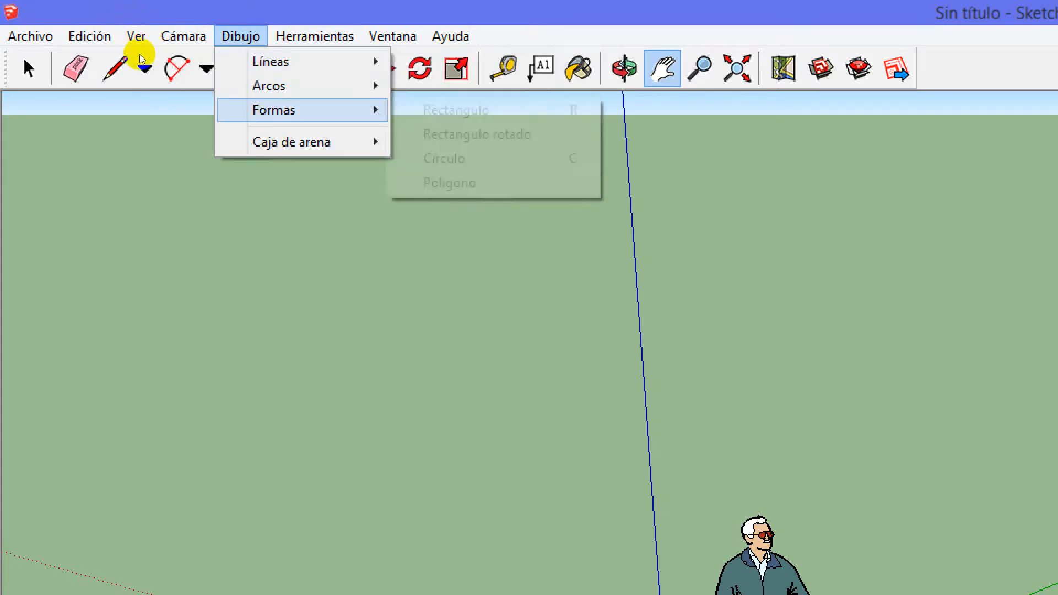
pyautogui.press('Down')
# Look through the modelling tool commands, from Seleccionar, Borrar and Pintar down to Interactuar
pyautogui.press('Right')
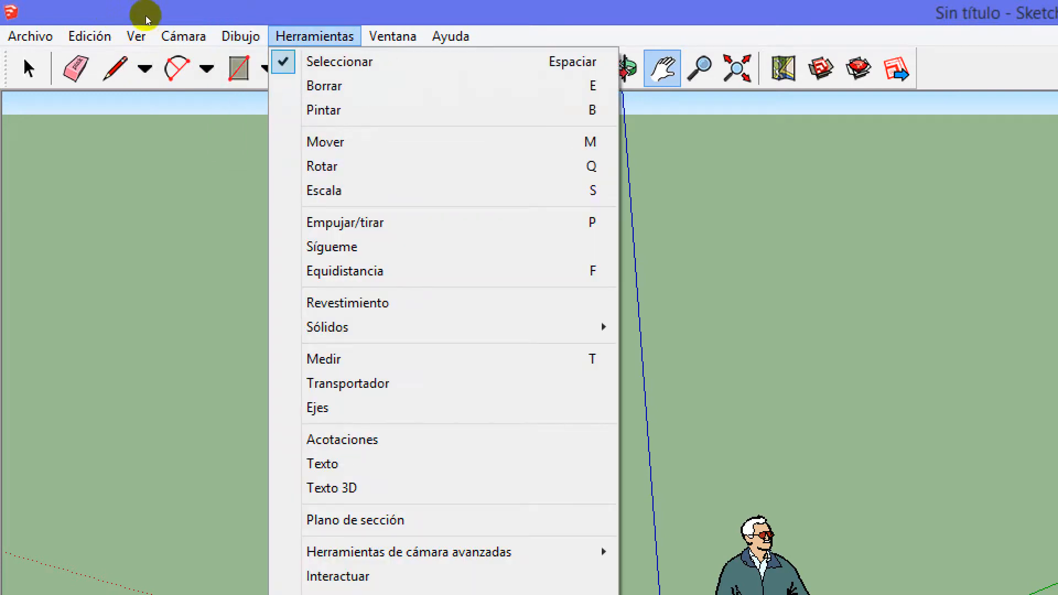
pyautogui.press('Down')
pyautogui.press('Down')
pyautogui.press('Down')
pyautogui.press('Down')
pyautogui.press('Down')
pyautogui.press('Down')
pyautogui.press('Down')
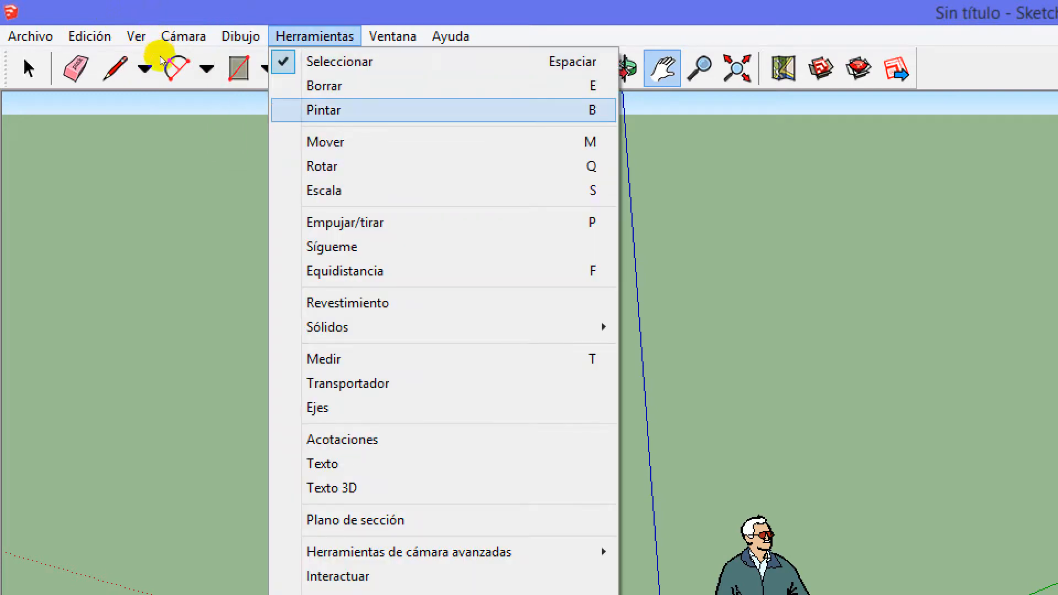
pyautogui.press('Down')
pyautogui.press('Down')
pyautogui.press('Down')
pyautogui.press('Down')
pyautogui.press('Down')
pyautogui.press('Down')
pyautogui.press('Down')
pyautogui.press('Down')
pyautogui.press('Down')
pyautogui.press('Down')
pyautogui.press('Down')
pyautogui.press('Down')
pyautogui.press('Down')
pyautogui.press('Down')
pyautogui.press('Down')
pyautogui.press('Down')
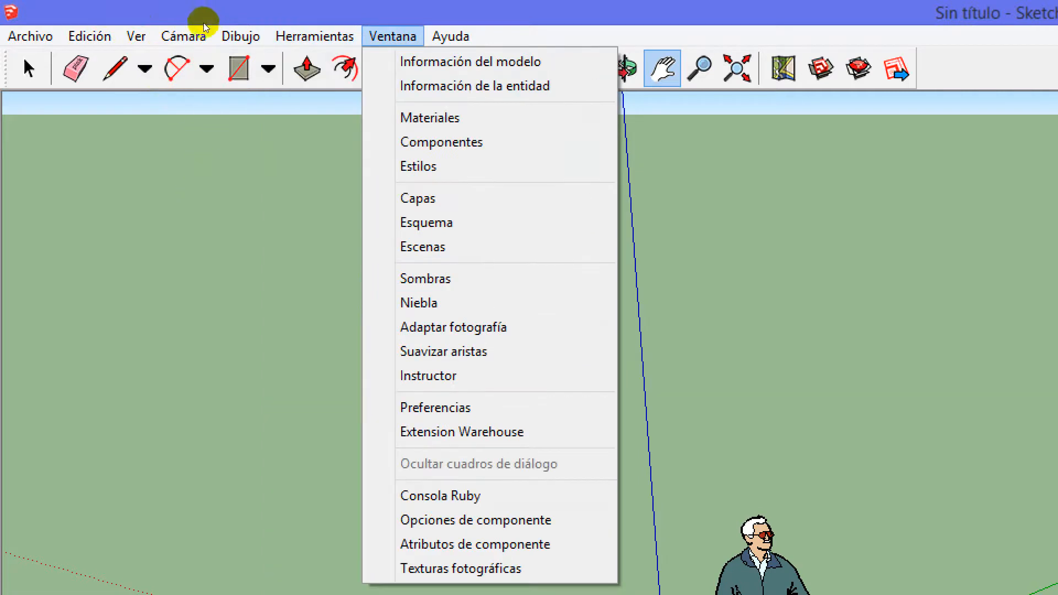
# Examine the dialog commands from Información del modelo through Materiales, Componentes and Estilos to Texturas fotográficas
pyautogui.press('Down')
pyautogui.press('Down')
pyautogui.press('Down')
pyautogui.press('Down')
pyautogui.press('Right')
pyautogui.press('Right')
pyautogui.press('Left')
pyautogui.press('Down')
pyautogui.press('Down')
pyautogui.press('Down')
pyautogui.press('Down')
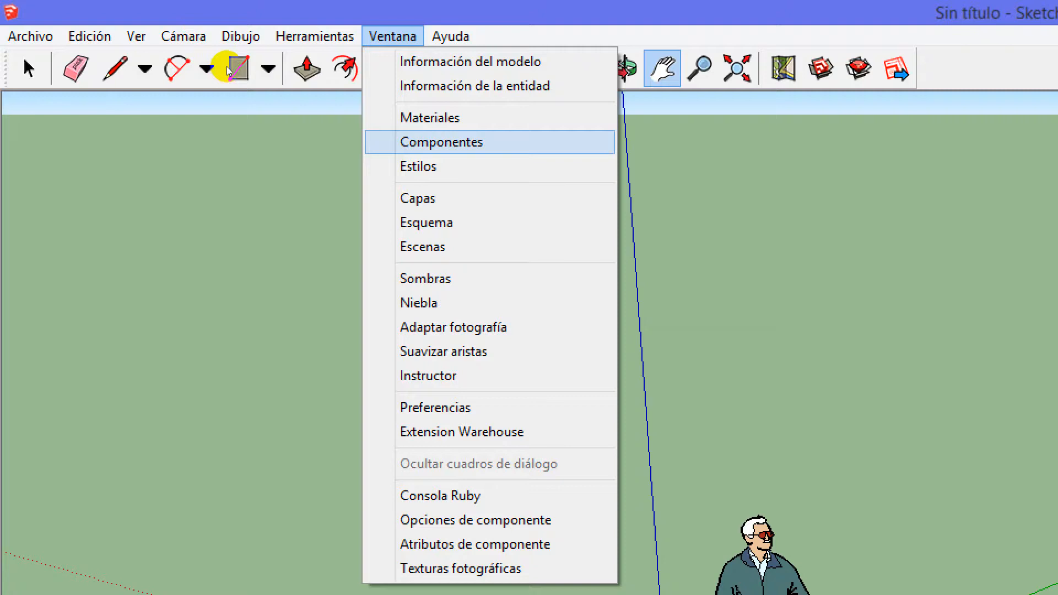
pyautogui.press('Down')
pyautogui.press('Up')
pyautogui.press('Up')
pyautogui.press('Up')
pyautogui.press('Up')
# Review the help commands from Bienvenido a SketchUp to Acerca de SketchUp, and close the list without choosing one
pyautogui.press('Right')
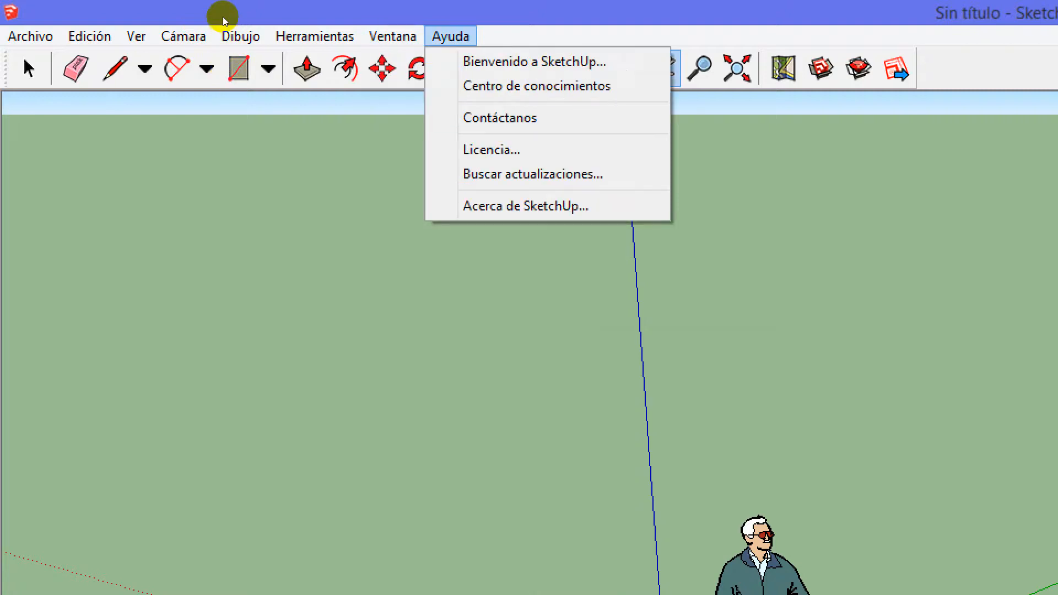
pyautogui.press('Down')
pyautogui.press('Down')
pyautogui.press('Down')
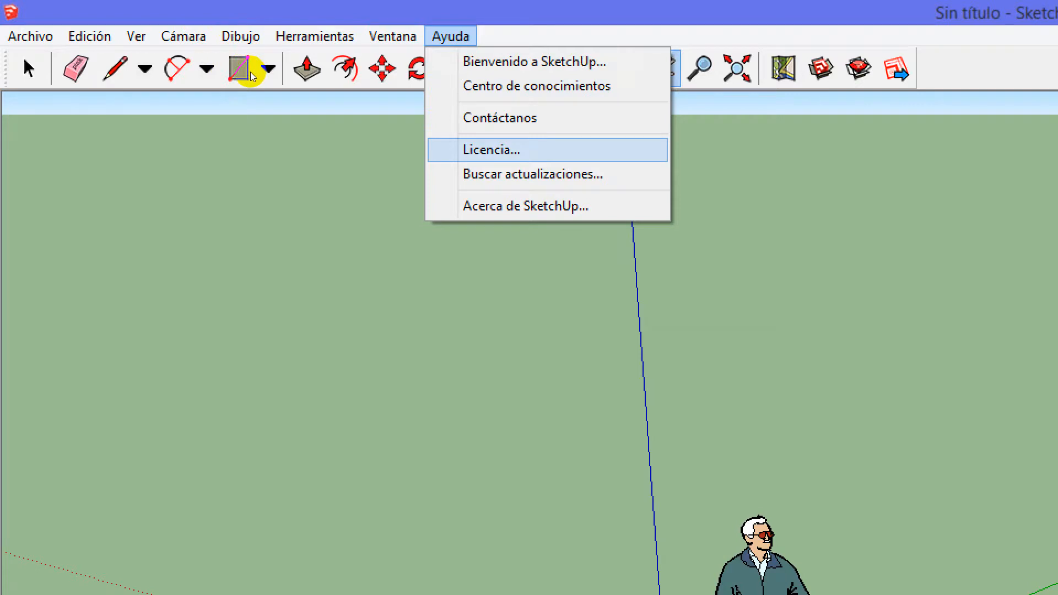
pyautogui.click(277, 3)
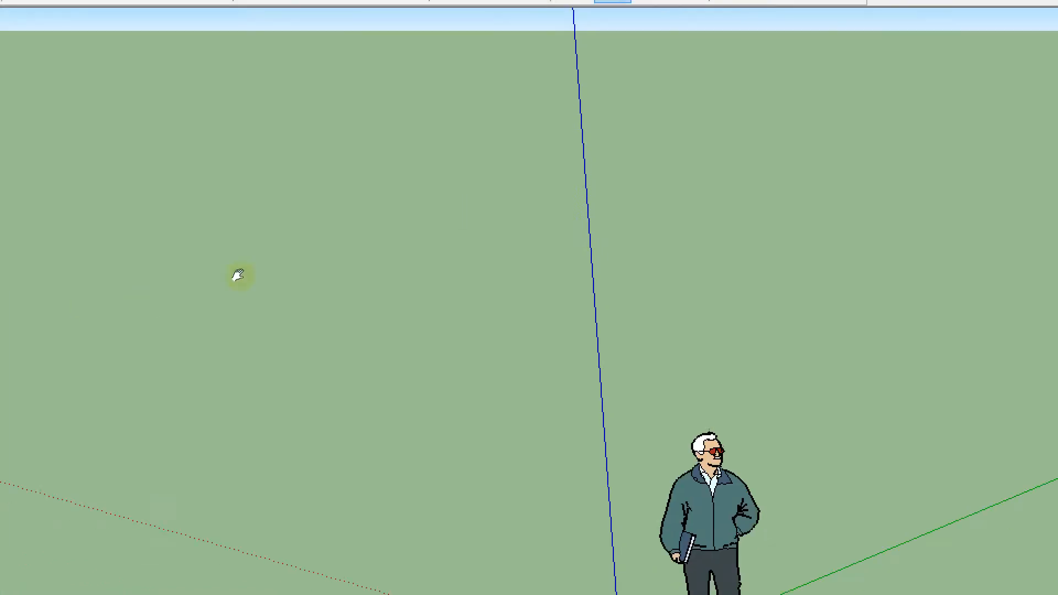
# Pan the view to show the whole human figure and the axes origin, and return to the Select tool
pyautogui.moveTo(358, 265); pyautogui.dragTo(241, 136, button='middle')
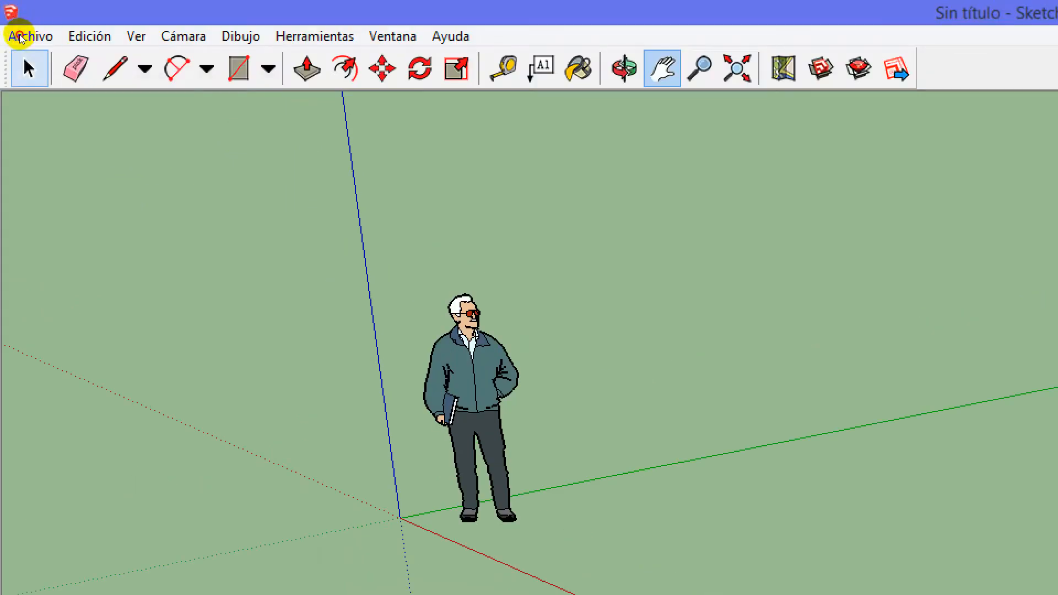
pyautogui.press('space')
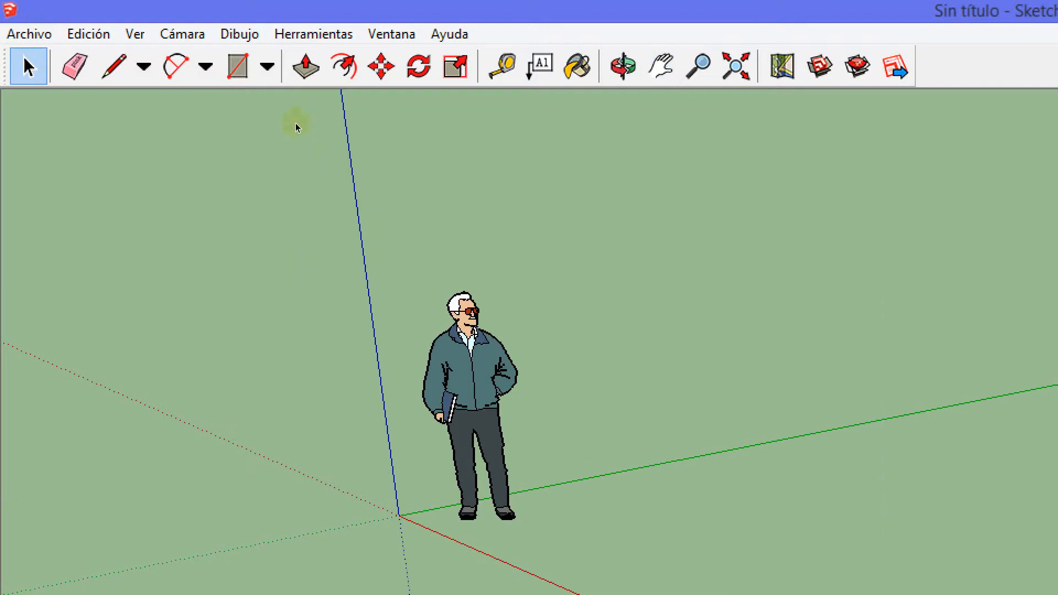
pyautogui.press('h')
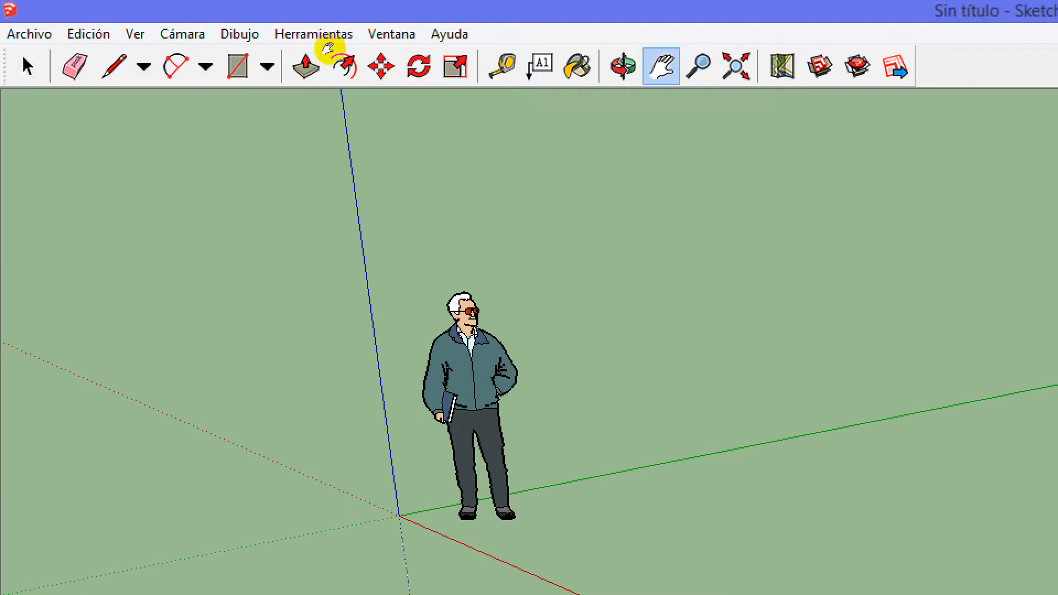
pyautogui.moveTo(286, 154); pyautogui.dragTo(272, 125)
pyautogui.click(28, 66)
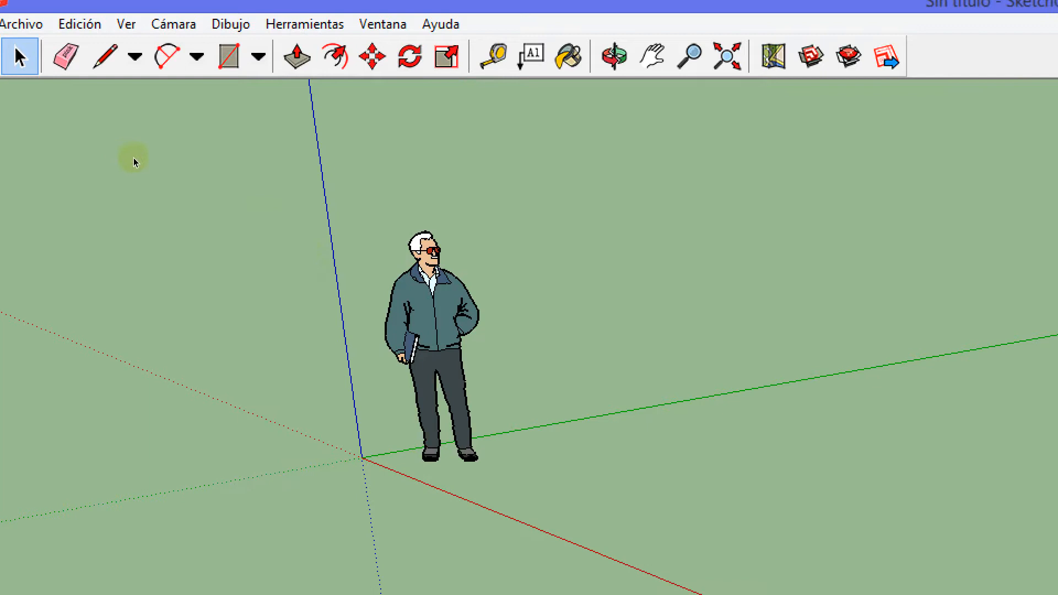
# Review the commands available for the human figure component, including Dar la vuelta and Componentes dinámicos, without applying any
pyautogui.moveTo(147, 209); pyautogui.dragTo(121, 132)
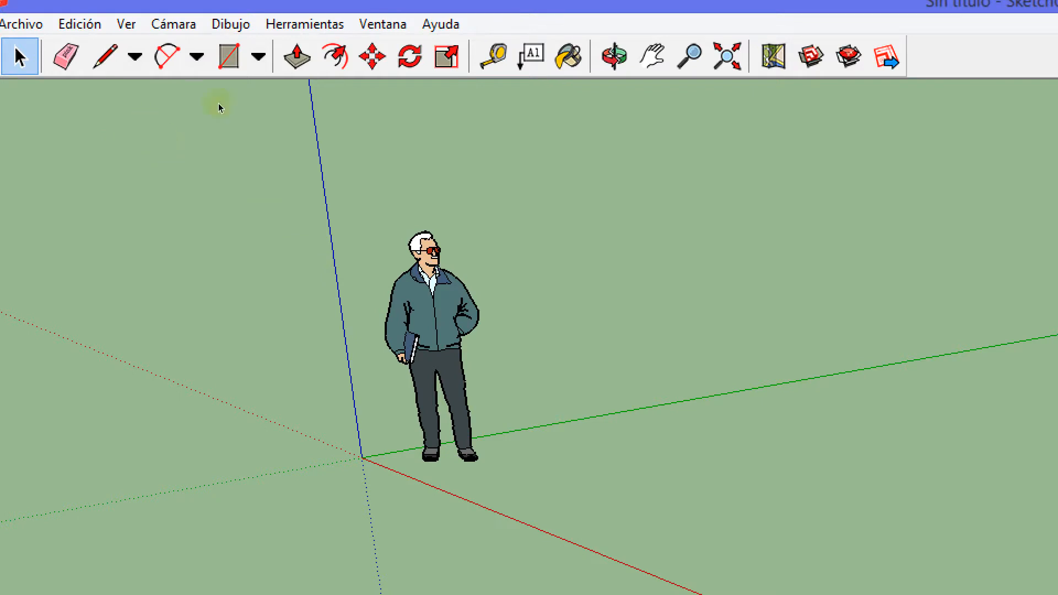
pyautogui.rightClick(219, 173)
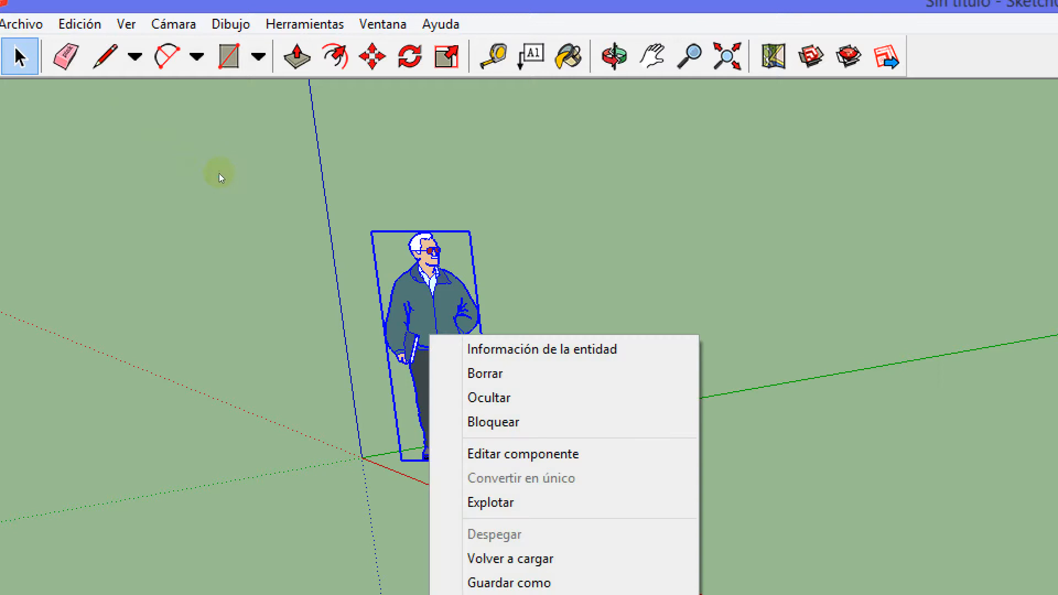
pyautogui.click(112, 151)
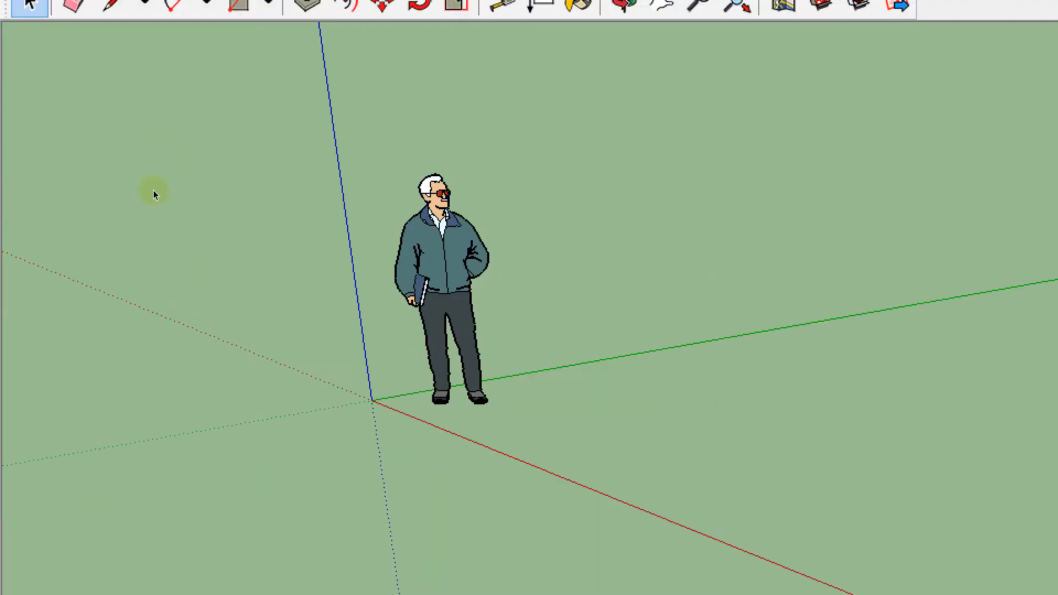
pyautogui.rightClick(447, 258)
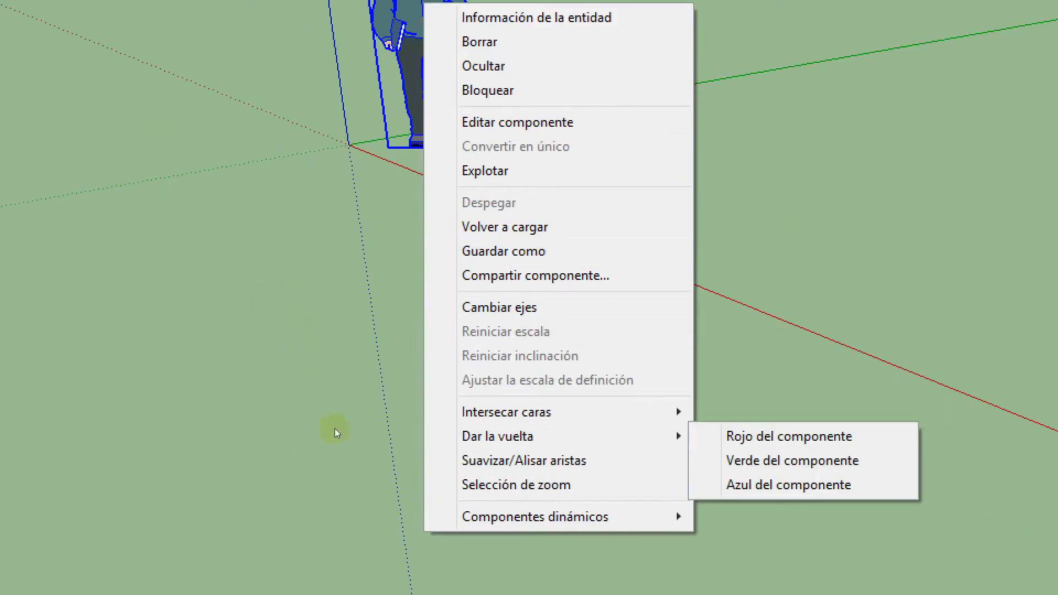
pyautogui.moveTo(546, 517)
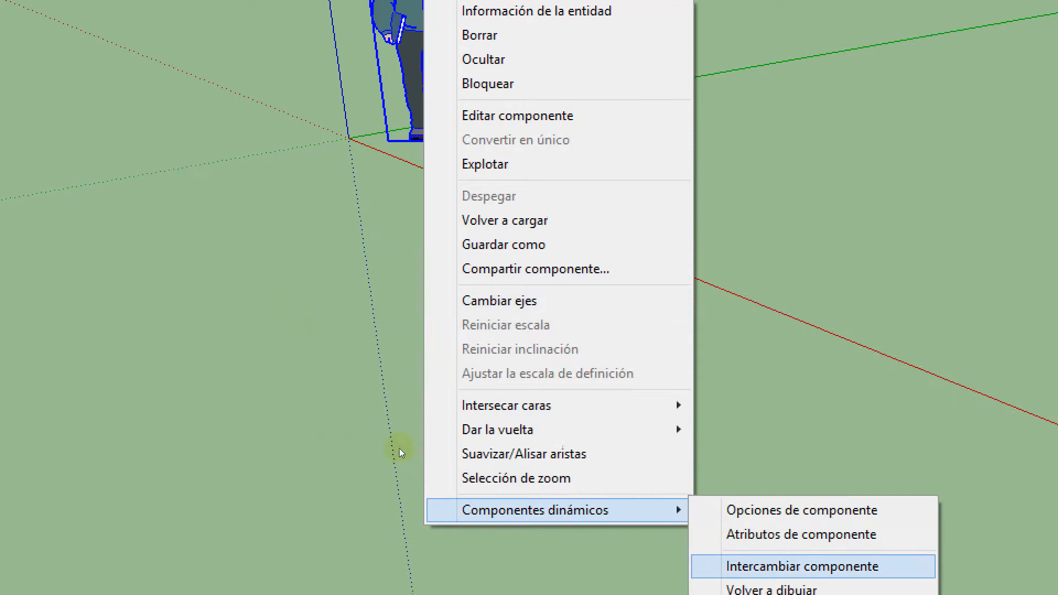
pyautogui.click(174, 120)
# Zoom out from the human figure and zoom back in
pyautogui.scroll(-4, 193, 314)
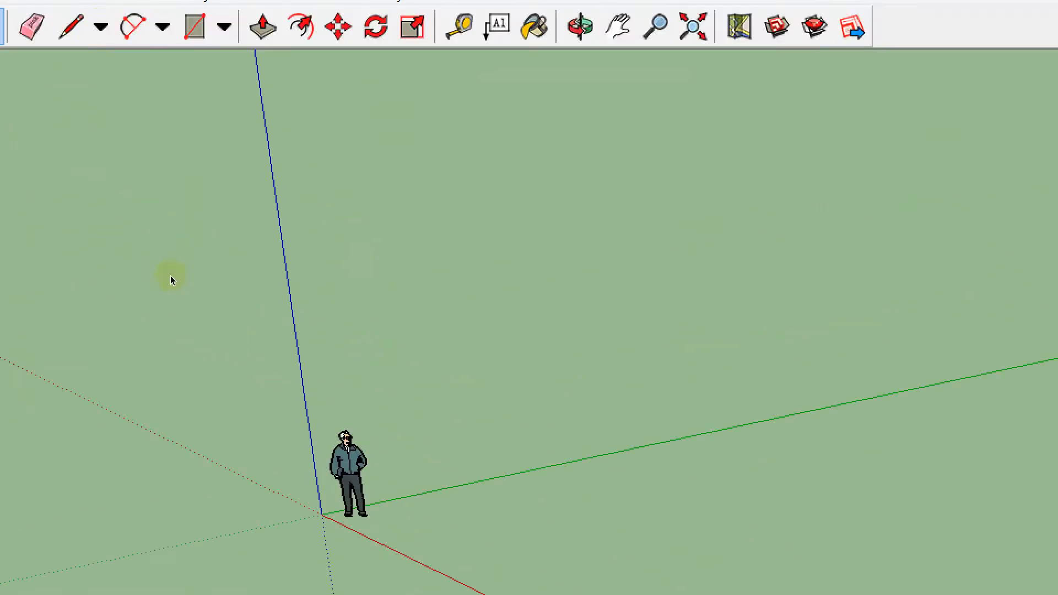
pyautogui.scroll(2, 170, 276)
pyautogui.scroll(1, 187, 233)
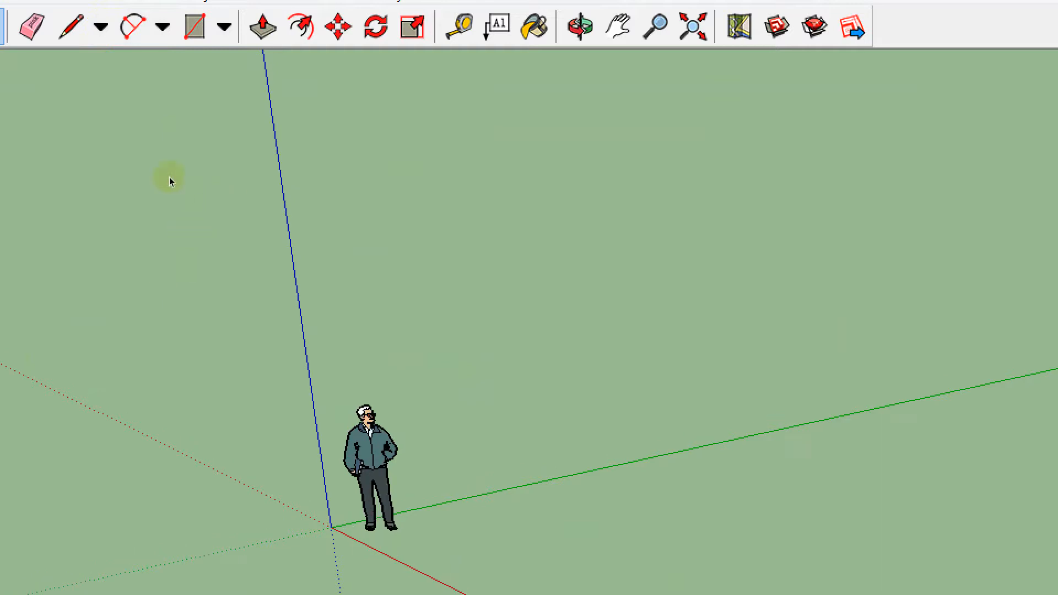
# Orbit the model from ground level up to an overhead view of the axes and the human figure
pyautogui.press('o')
pyautogui.moveTo(170, 178); pyautogui.dragTo(197, 71)
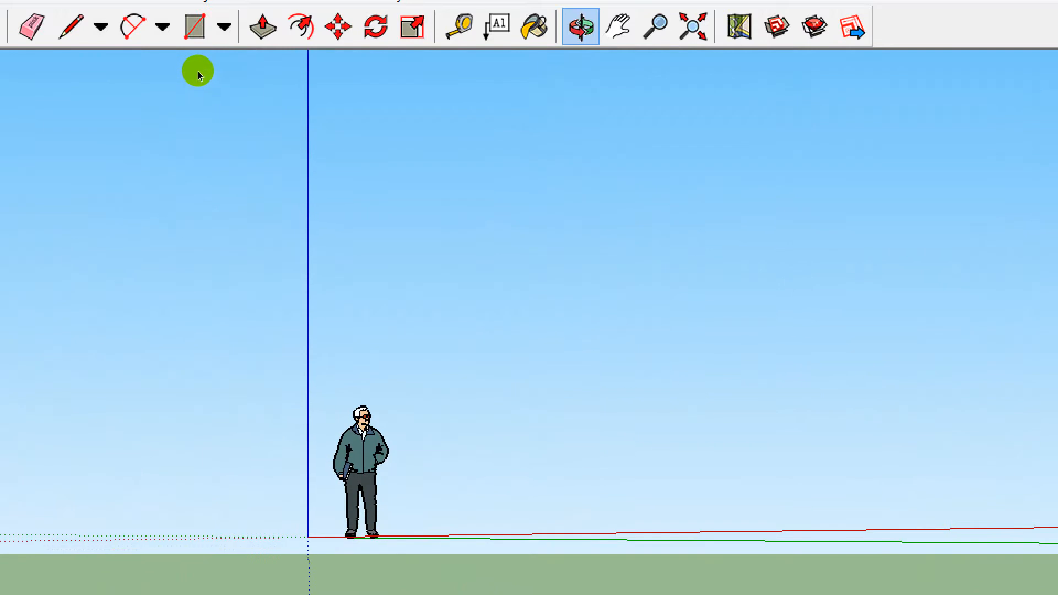
pyautogui.press('space')
pyautogui.moveTo(192, 230); pyautogui.dragTo(191, 275, button='middle')
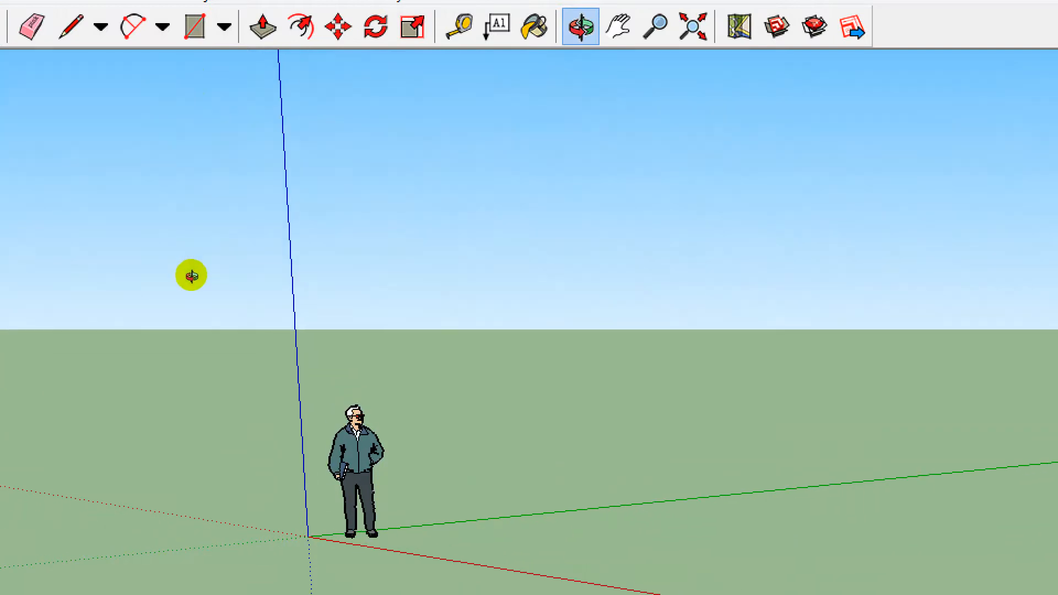
pyautogui.moveTo(412, 264); pyautogui.dragTo(432, 313, button='middle')
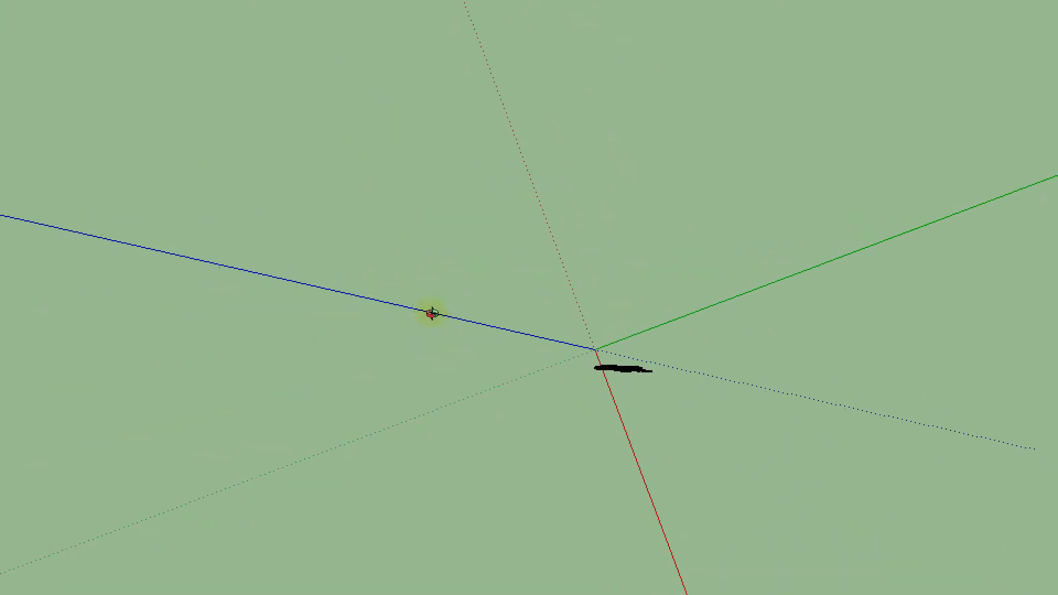
pyautogui.moveTo(231, 282)
pyautogui.mouseDown(button='middle')
pyautogui.moveTo(263, 291)
pyautogui.moveTo(225, 283)
pyautogui.mouseUp(button='middle')
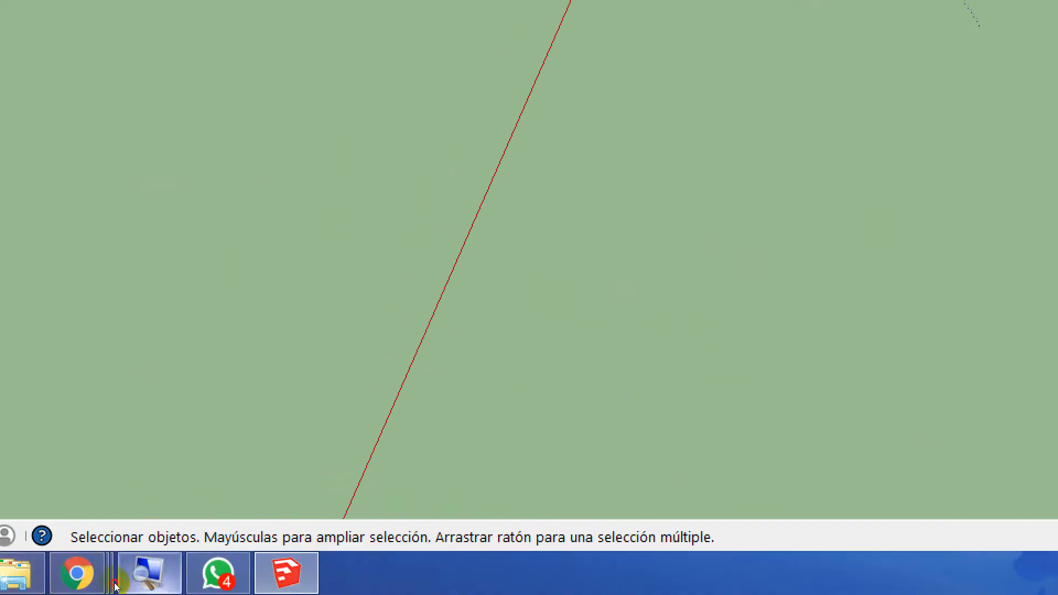
# Bring up the Lupa magnifier at 100%, and review SketchUp's dialog commands such as Capas, Esquema and Escenas without choosing one
pyautogui.click(138, 561)
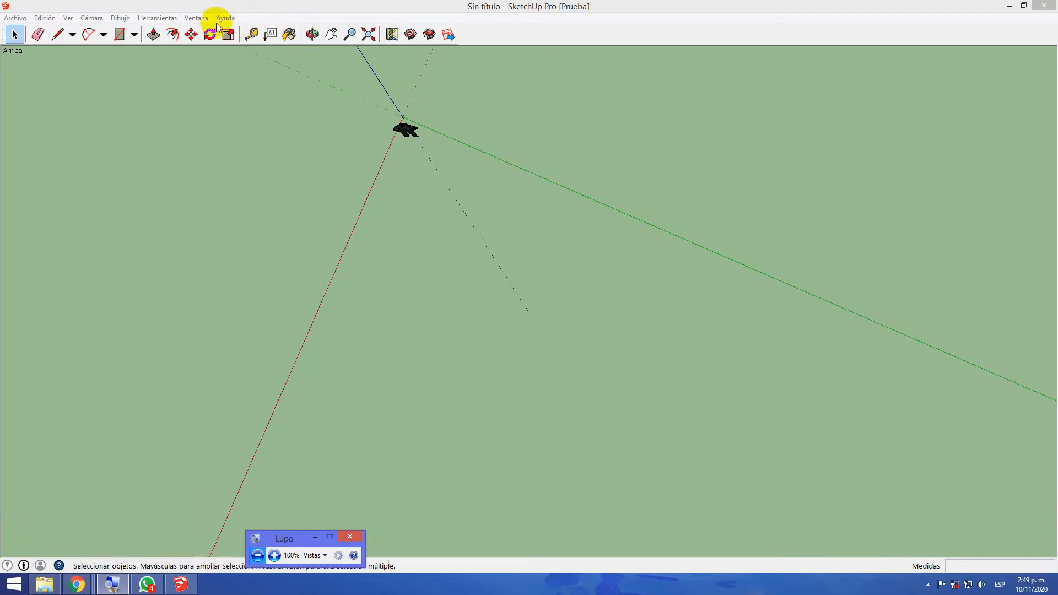
pyautogui.click(197, 17)
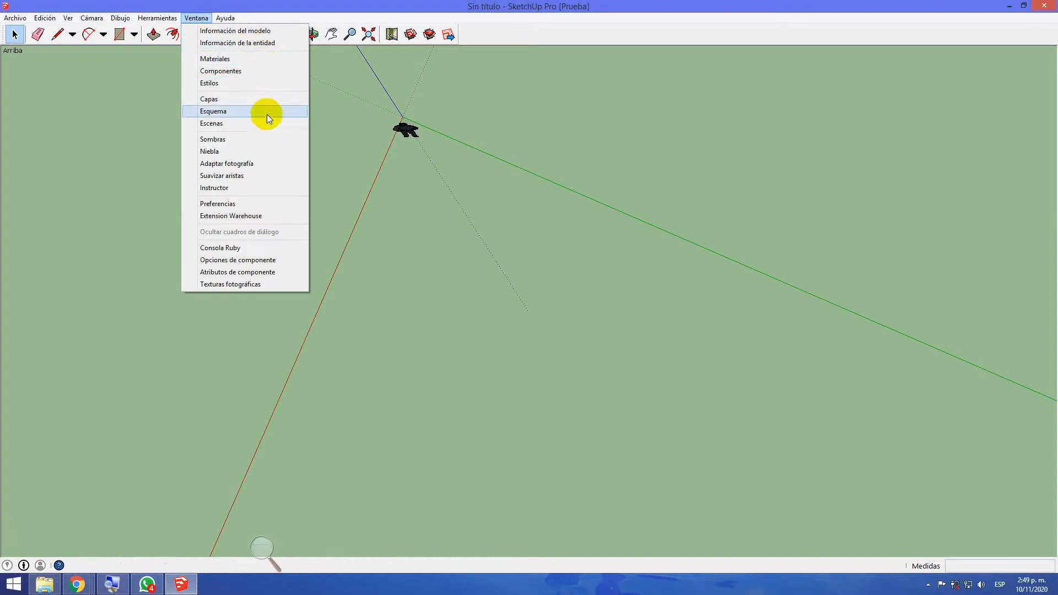
pyautogui.click(378, 215)
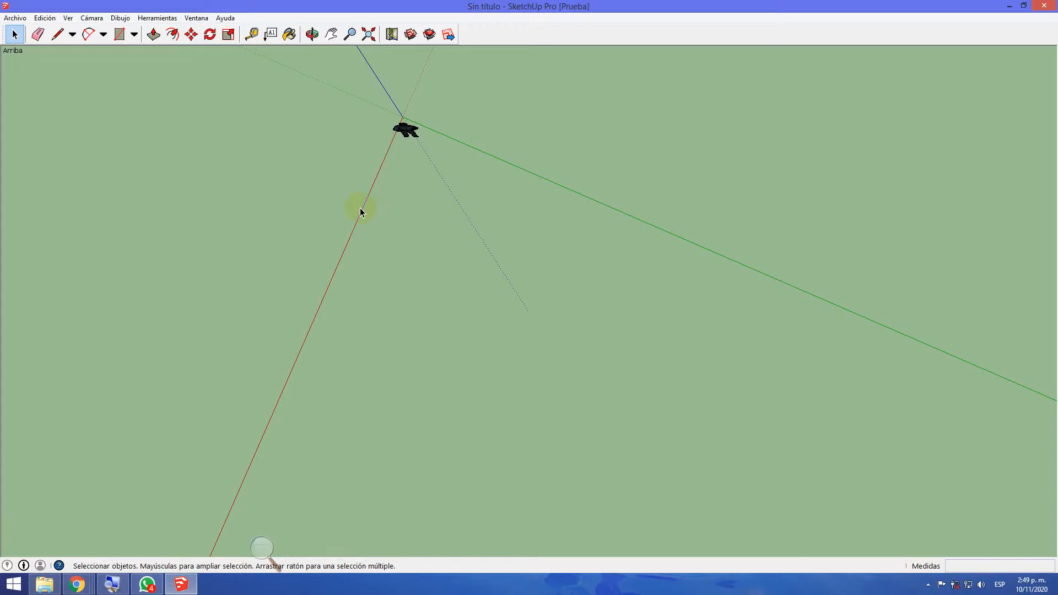
# Apply Alinear vista from the red axis to align the camera with the drawing axes
pyautogui.scroll(4, 360, 213)
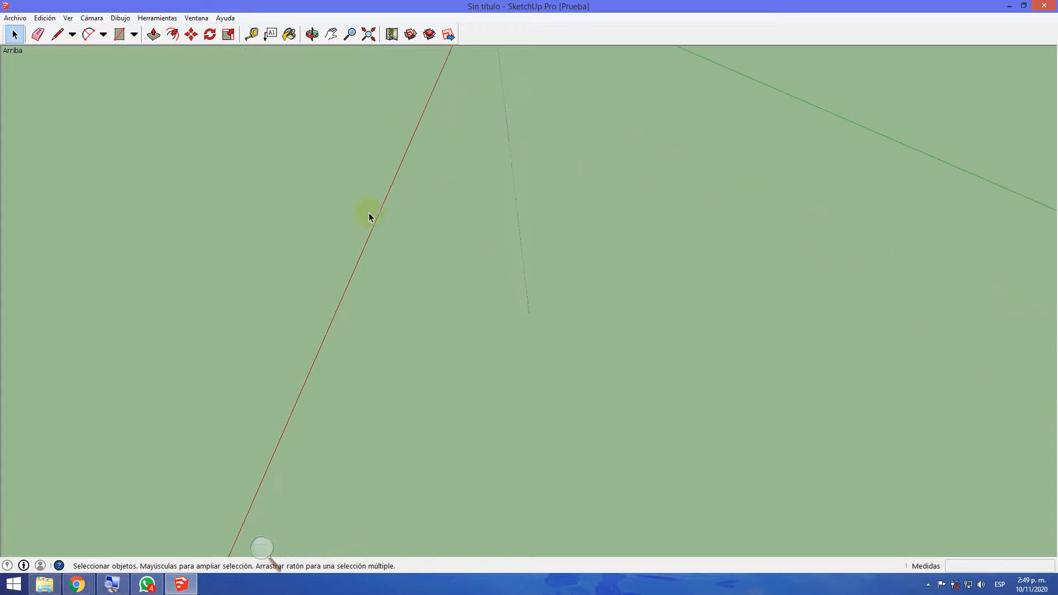
pyautogui.rightClick(378, 222)
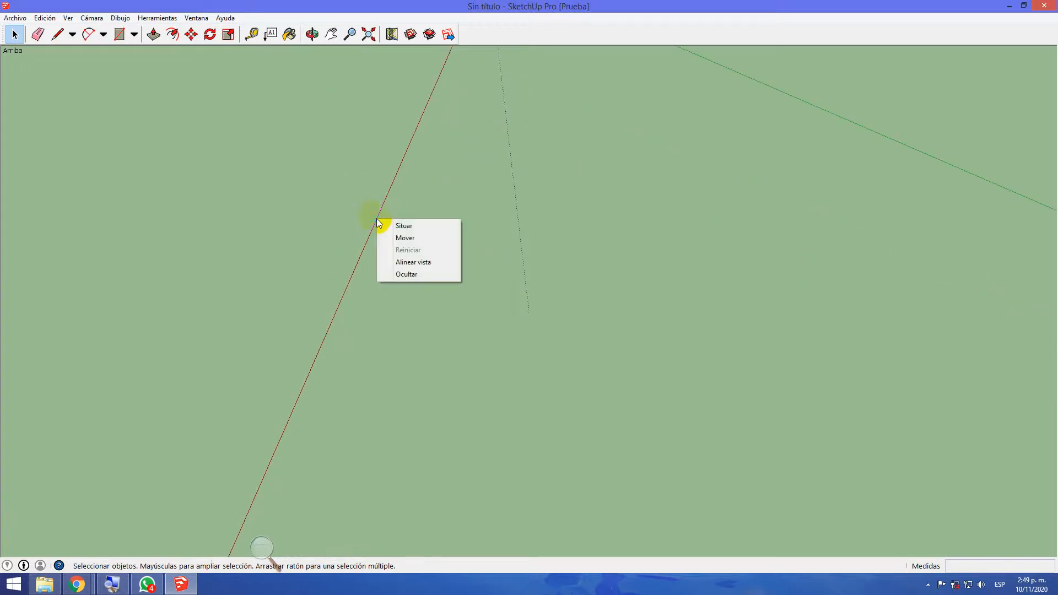
pyautogui.rightClick(378, 223)
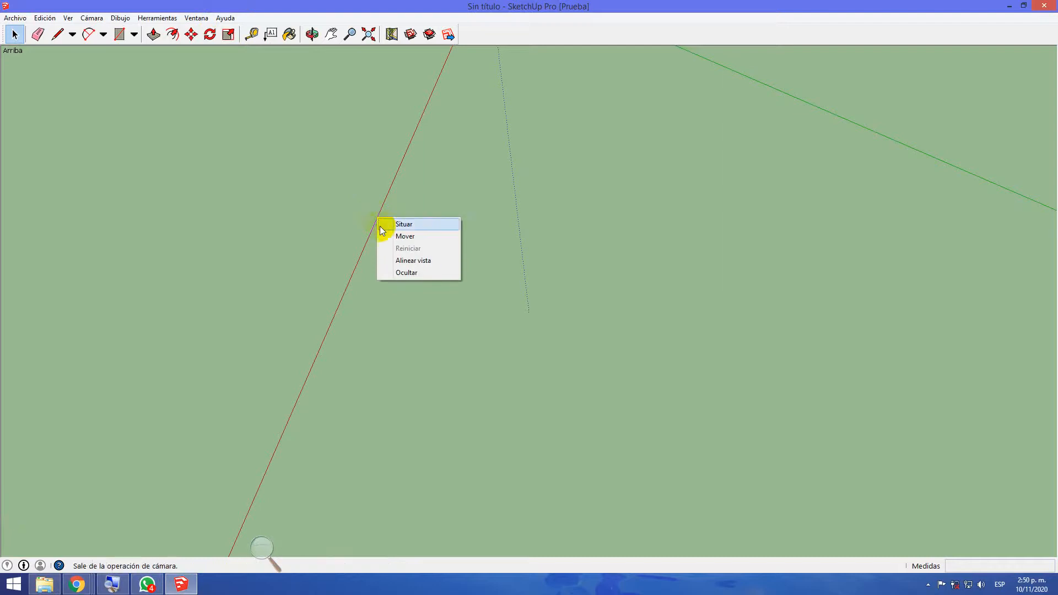
pyautogui.click(396, 260)
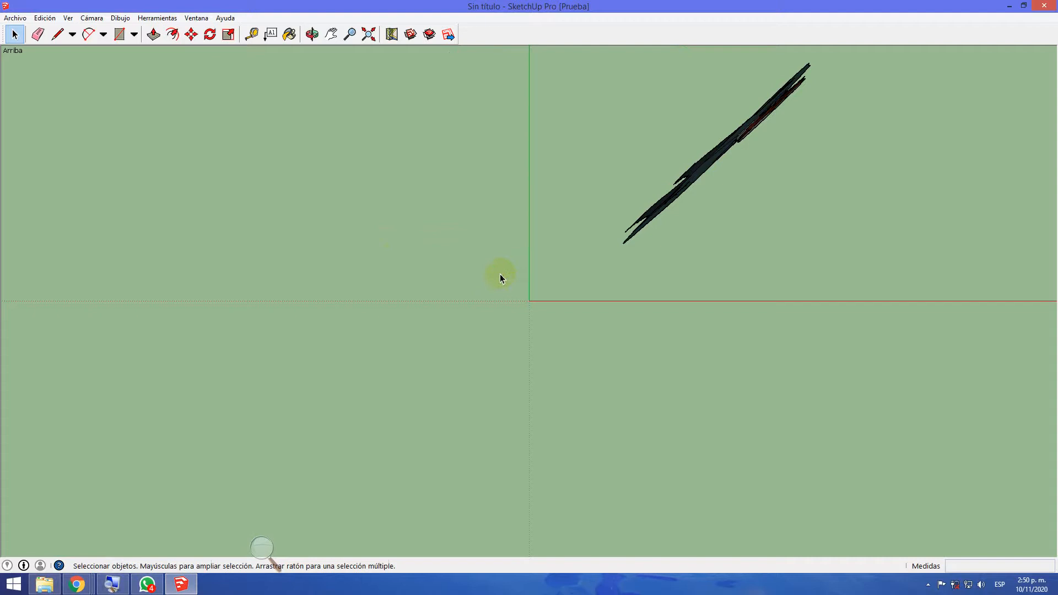
# Apply Alinear vista from the green axis and once more from the red axis
pyautogui.rightClick(528, 175)
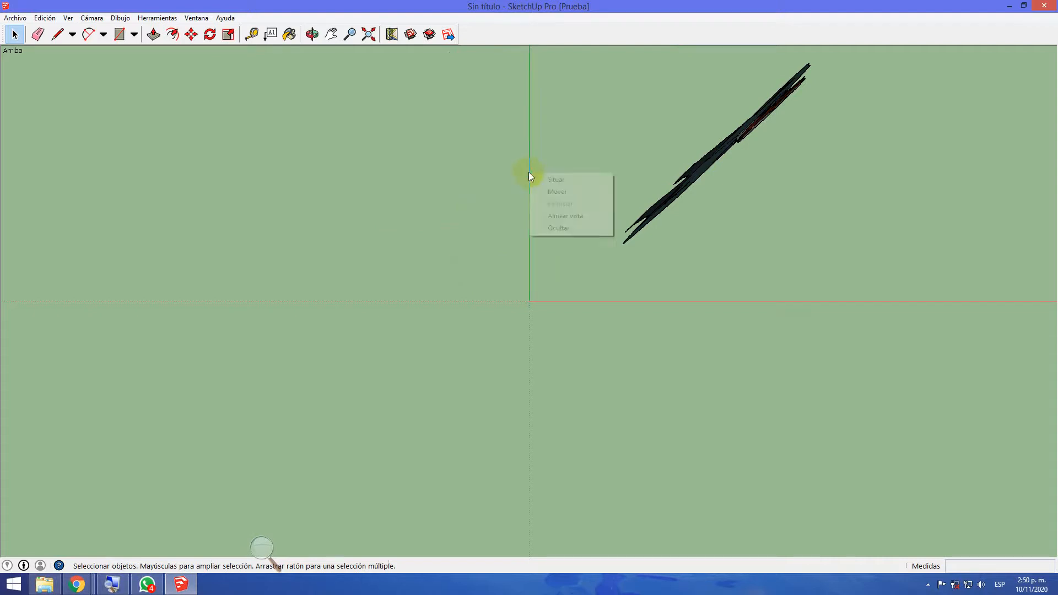
pyautogui.click(566, 216)
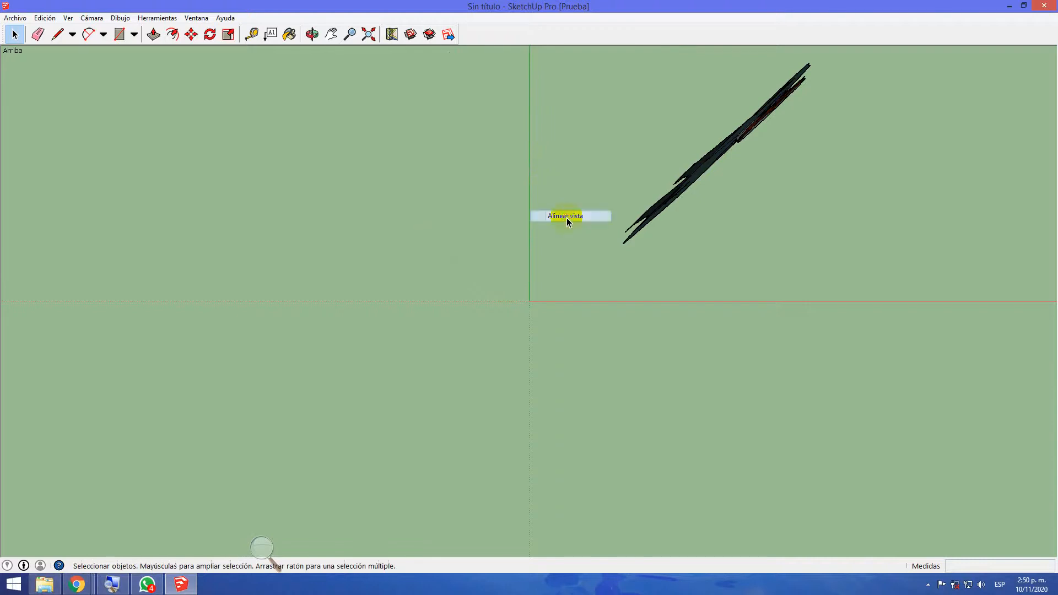
pyautogui.rightClick(599, 303)
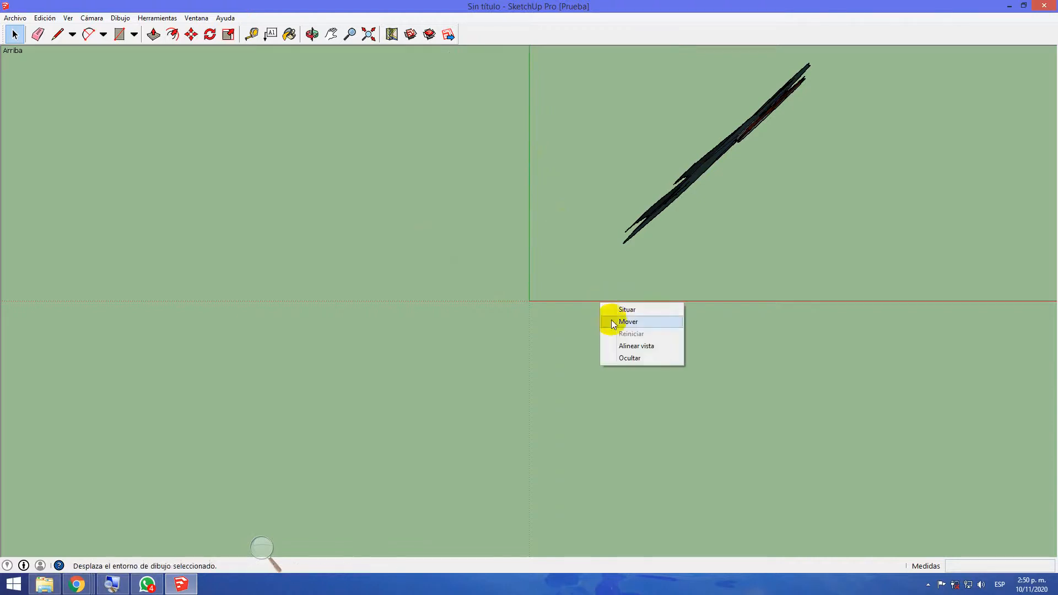
pyautogui.click(625, 346)
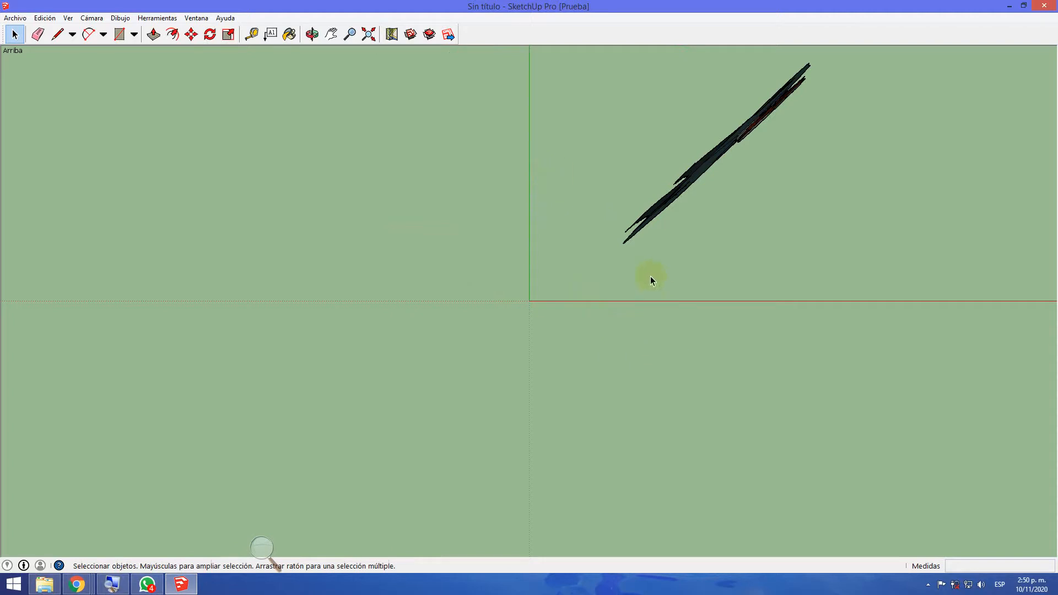
# Tilt the view away from overhead and realign it using the blue axis's Alinear vista command
pyautogui.moveTo(816, 330); pyautogui.dragTo(590, 262, button='middle')
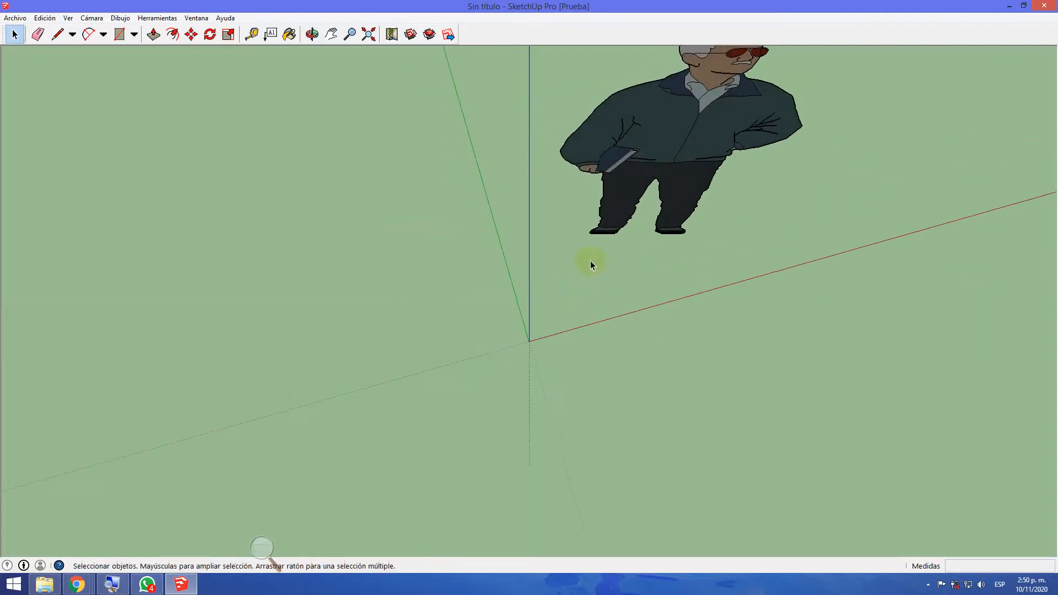
pyautogui.rightClick(530, 190)
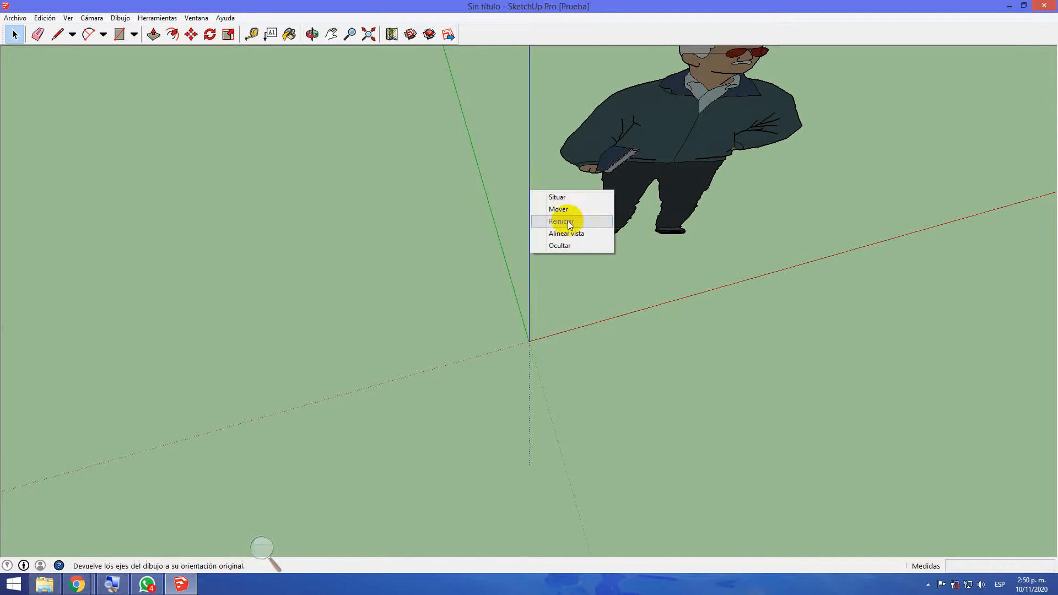
pyautogui.click(579, 234)
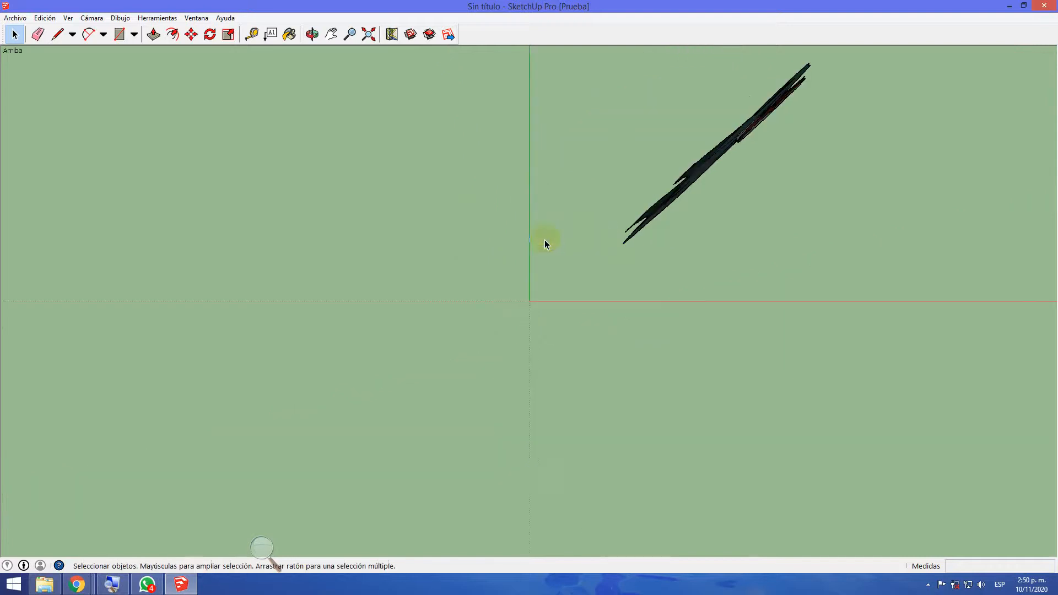
# Orbit toward the front of the human figure and realign the view using the green axis's Alinear vista command
pyautogui.moveTo(706, 322); pyautogui.dragTo(496, 243, button='middle')
pyautogui.moveTo(467, 296)
pyautogui.mouseDown(button='middle')
pyautogui.moveTo(463, 349)
pyautogui.moveTo(467, 280)
pyautogui.mouseUp(button='middle')
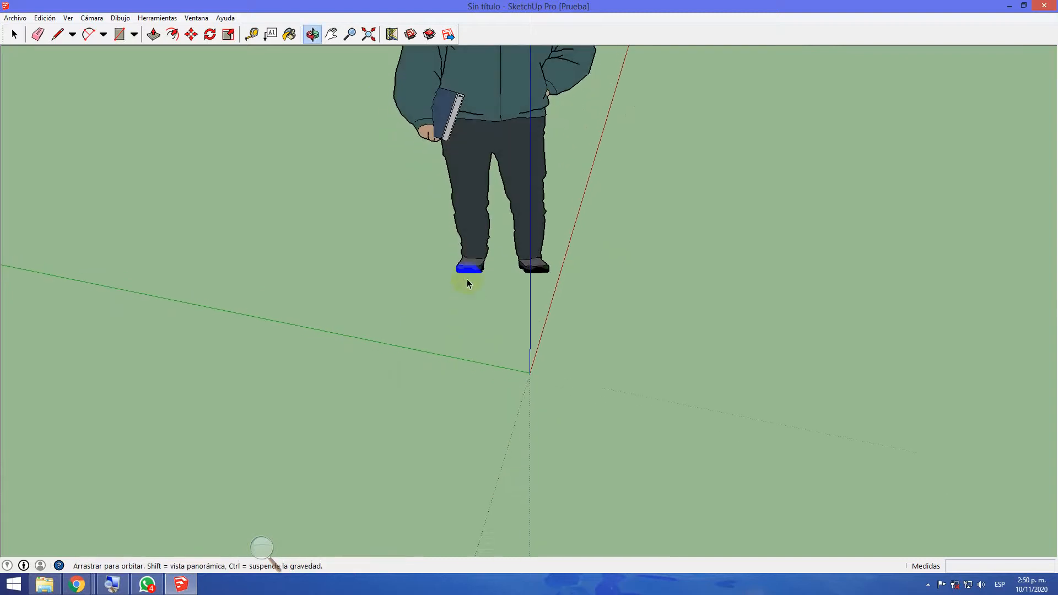
pyautogui.rightClick(467, 367)
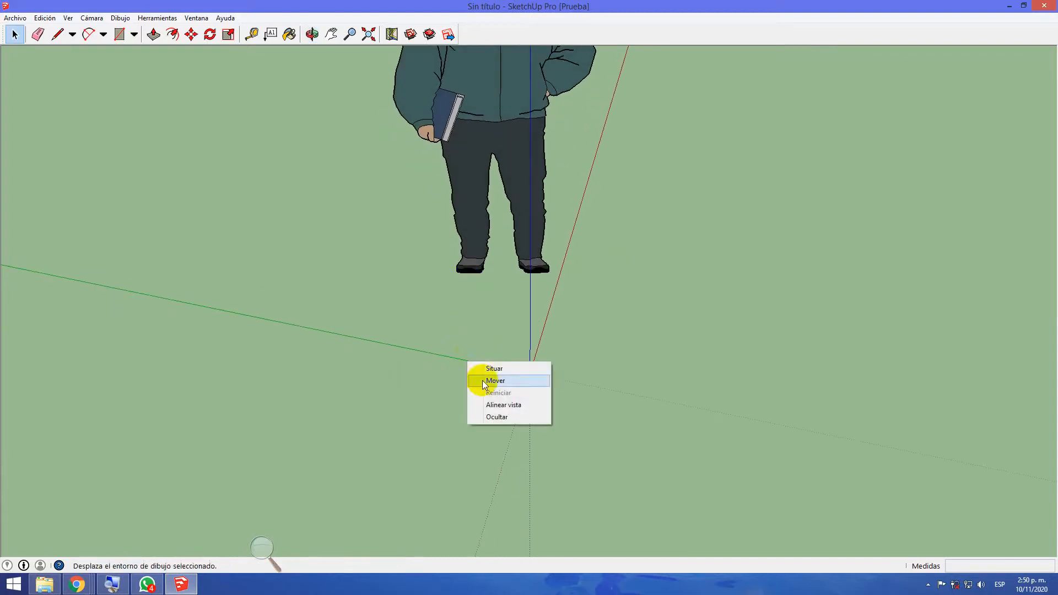
pyautogui.click(499, 405)
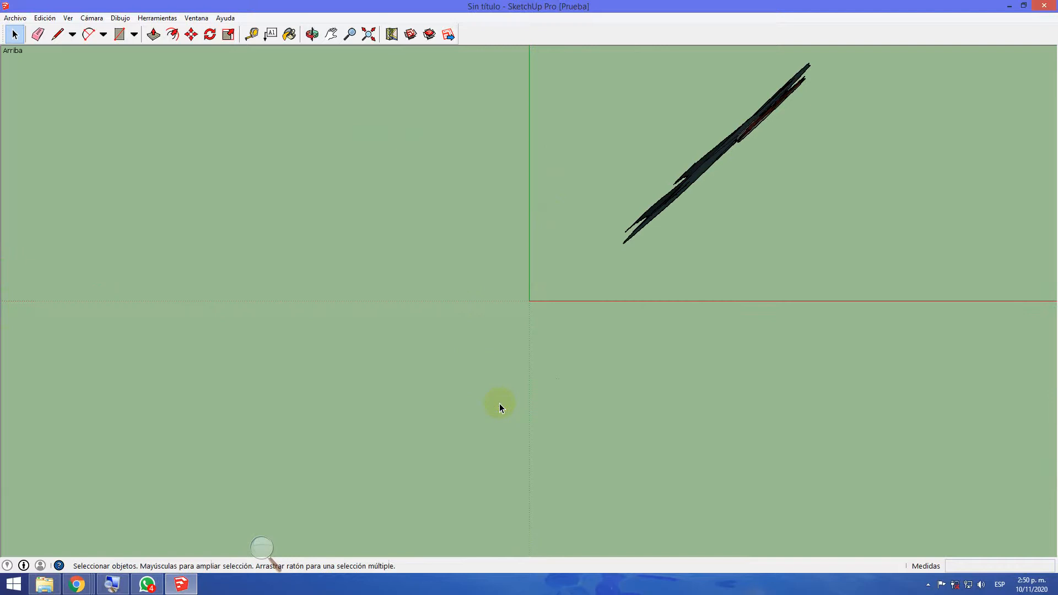
# Orbit from the overhead view down to a near ground-level view of the axes, and frame the full human figure
pyautogui.rightClick(736, 303)
pyautogui.click(600, 332)
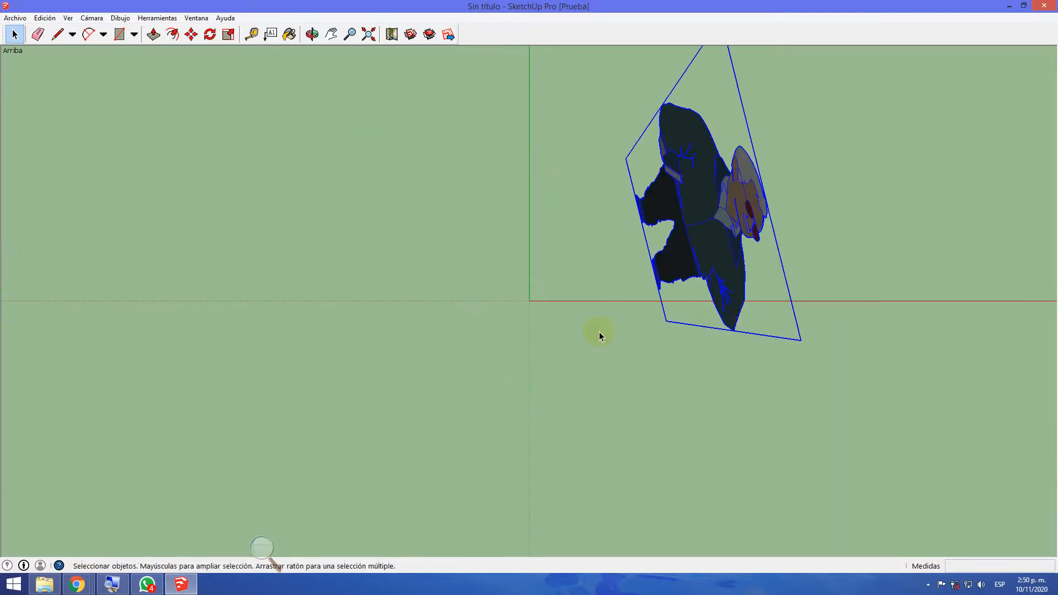
pyautogui.moveTo(872, 483); pyautogui.dragTo(196, 154, button='middle')
pyautogui.scroll(-3, 566, 201)
pyautogui.moveTo(720, 366); pyautogui.dragTo(562, 338, button='middle')
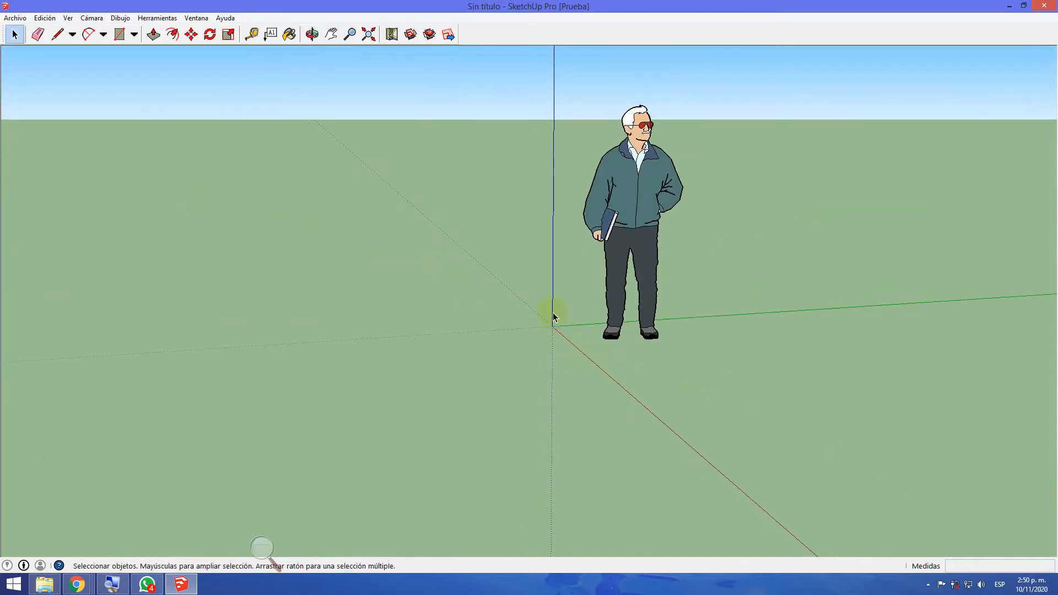
pyautogui.moveTo(805, 435); pyautogui.dragTo(699, 374, button='middle')
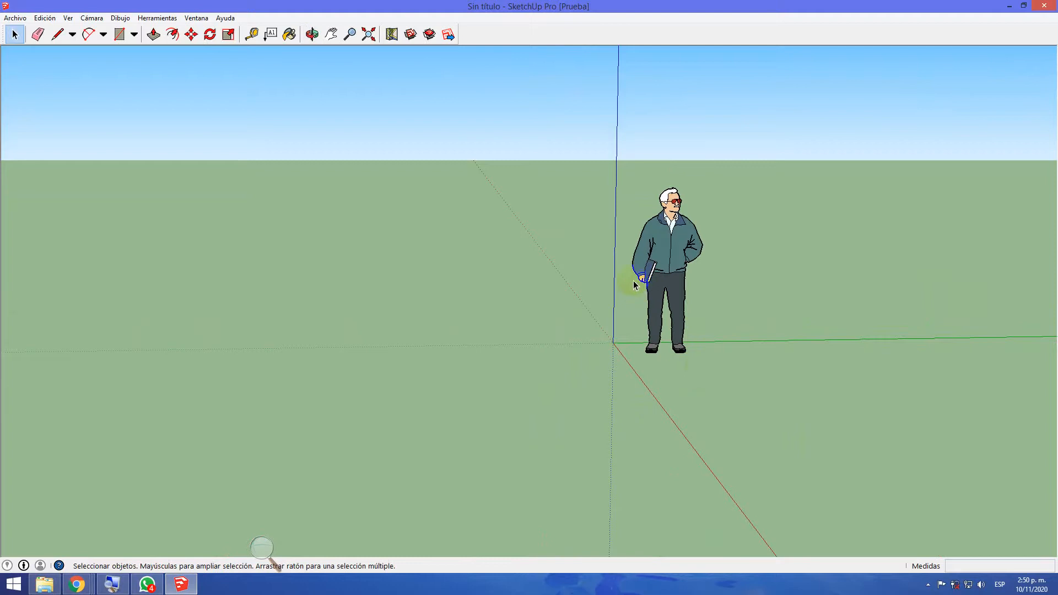
pyautogui.scroll(2, 634, 279)
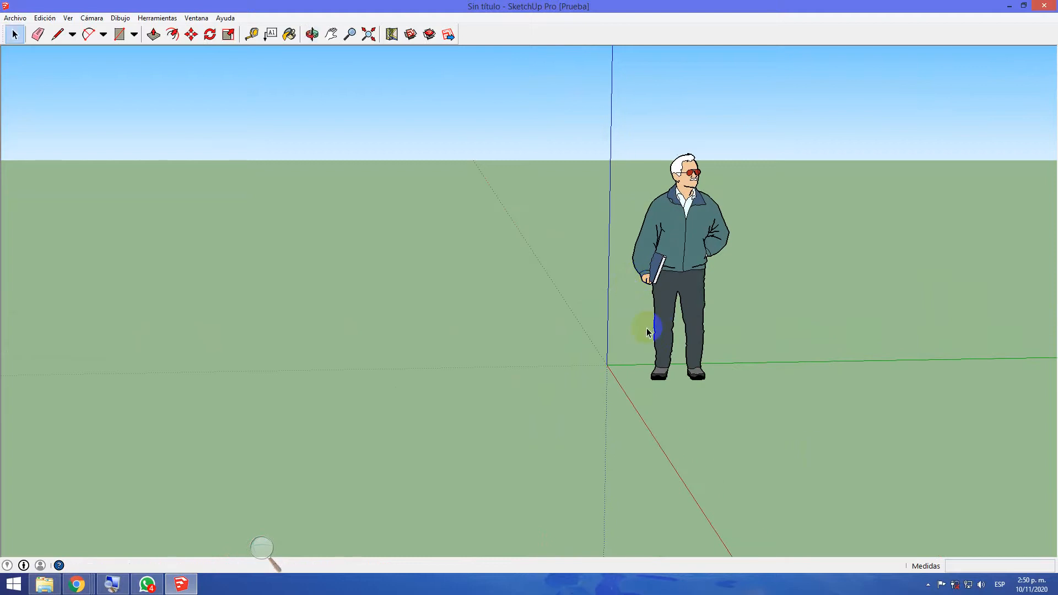
# Pan the view sideways with the Pan tool, and zoom in and out around the human figure
pyautogui.click(331, 34)
pyautogui.moveTo(559, 220); pyautogui.dragTo(363, 239)
pyautogui.scroll(2, 399, 251)
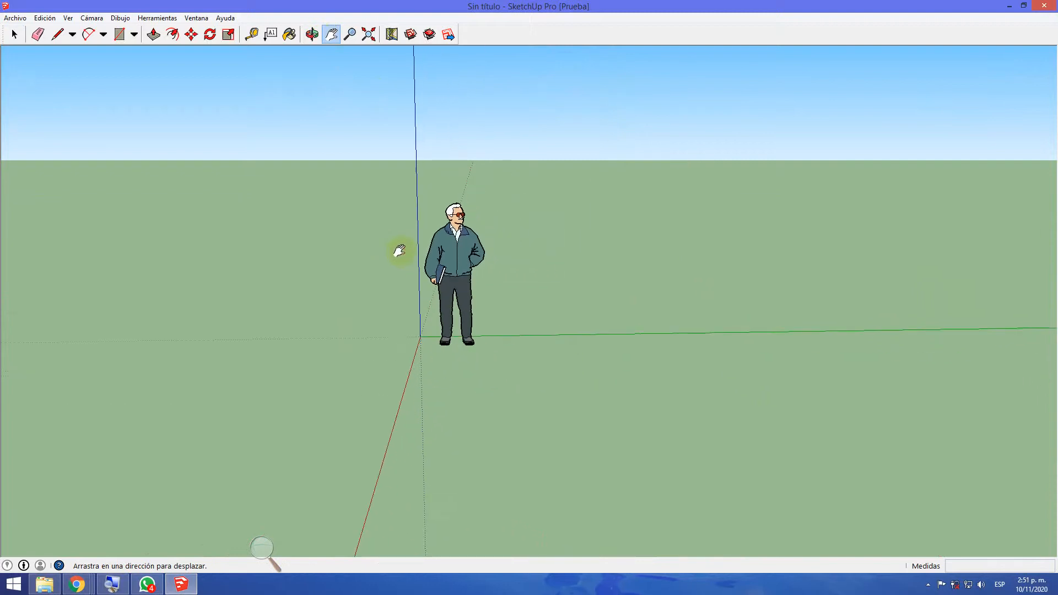
pyautogui.scroll(-3, 395, 249)
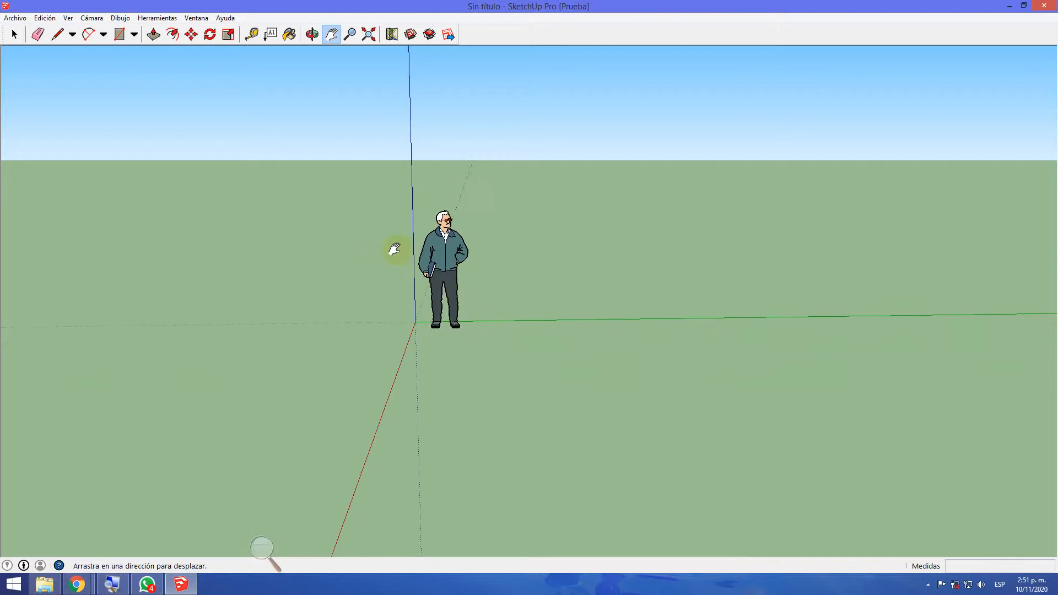
pyautogui.scroll(2, 394, 250)
pyautogui.scroll(-1, 394, 250)
pyautogui.scroll(-1, 395, 250)
# Change to a higher three-quarter view of the axes and zoom in on the human figure
pyautogui.moveTo(383, 376); pyautogui.dragTo(616, 408, button='middle')
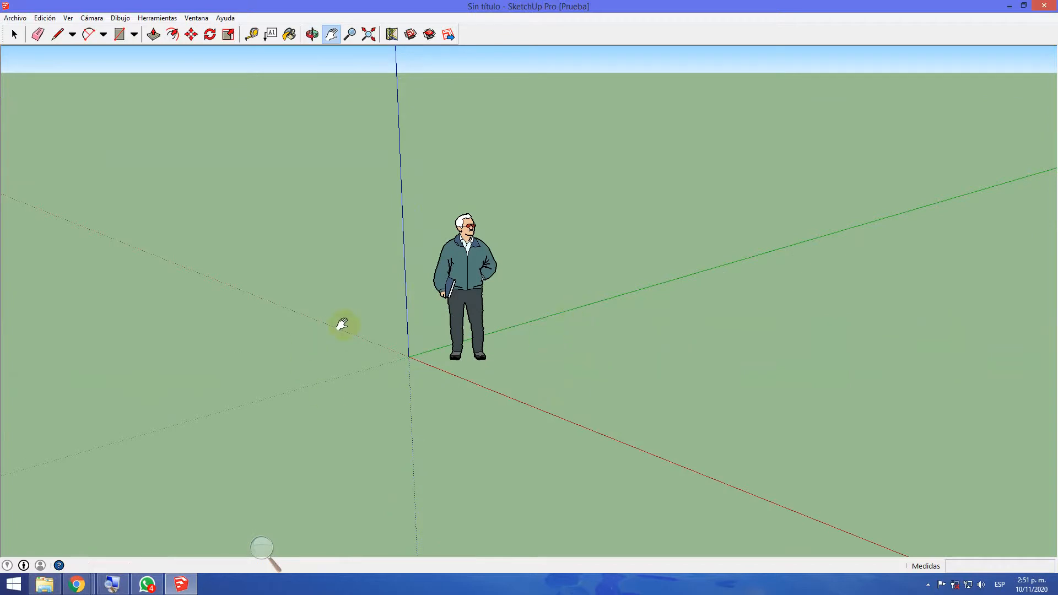
pyautogui.scroll(2, 412, 345)
pyautogui.scroll(1, 410, 341)
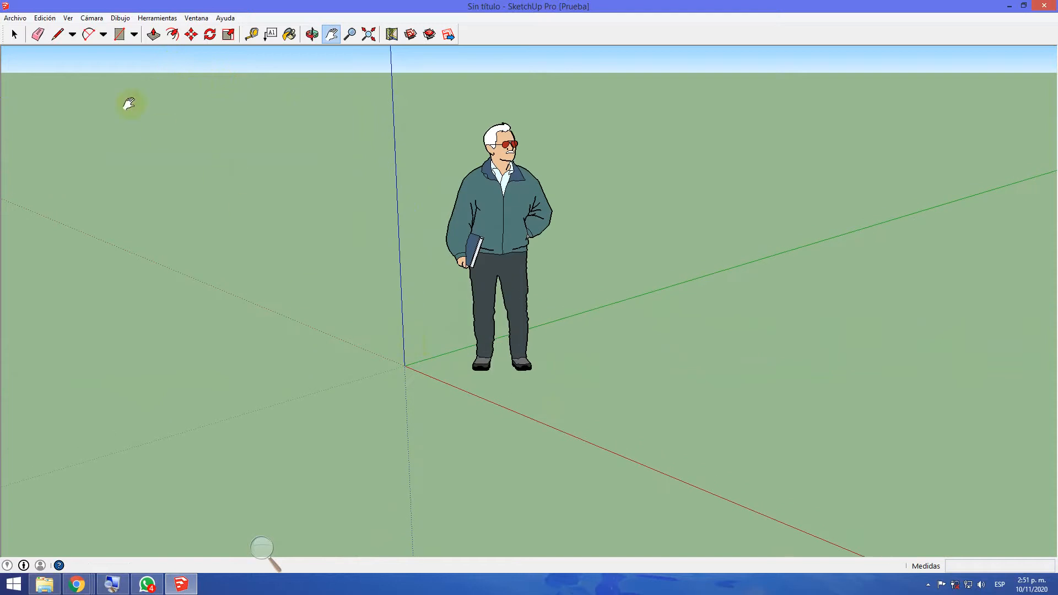
# Show the Línea and Mano alzada drawing options, and activate the Línea tool
pyautogui.click(60, 39)
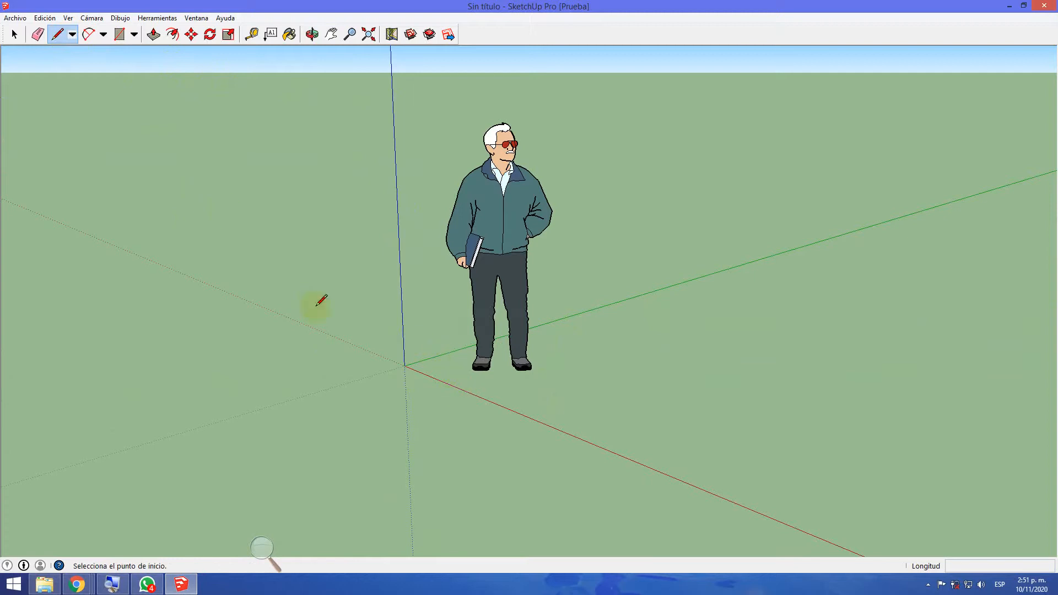
pyautogui.click(72, 34)
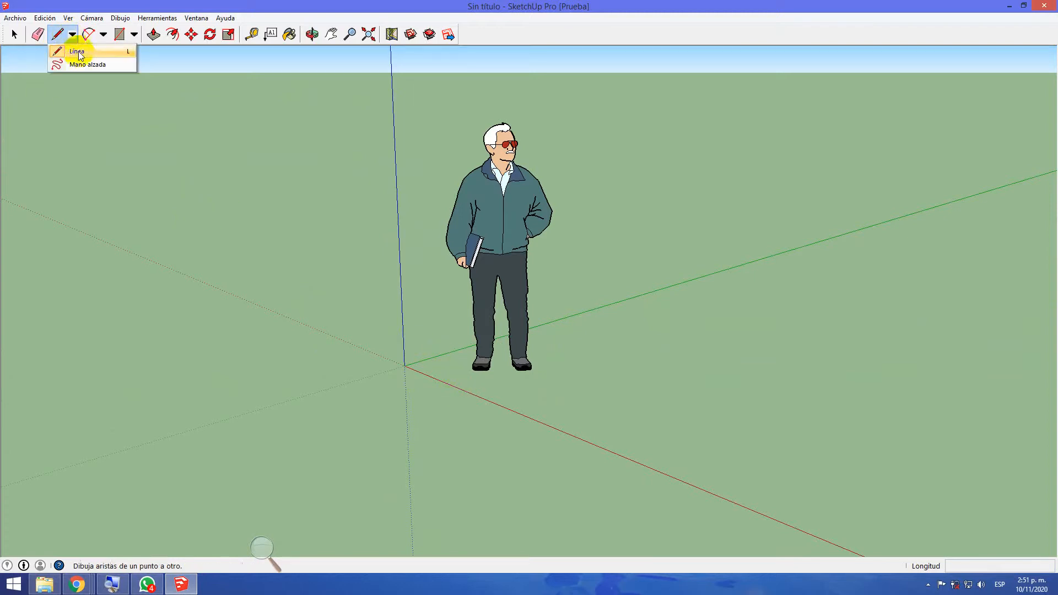
pyautogui.click(77, 52)
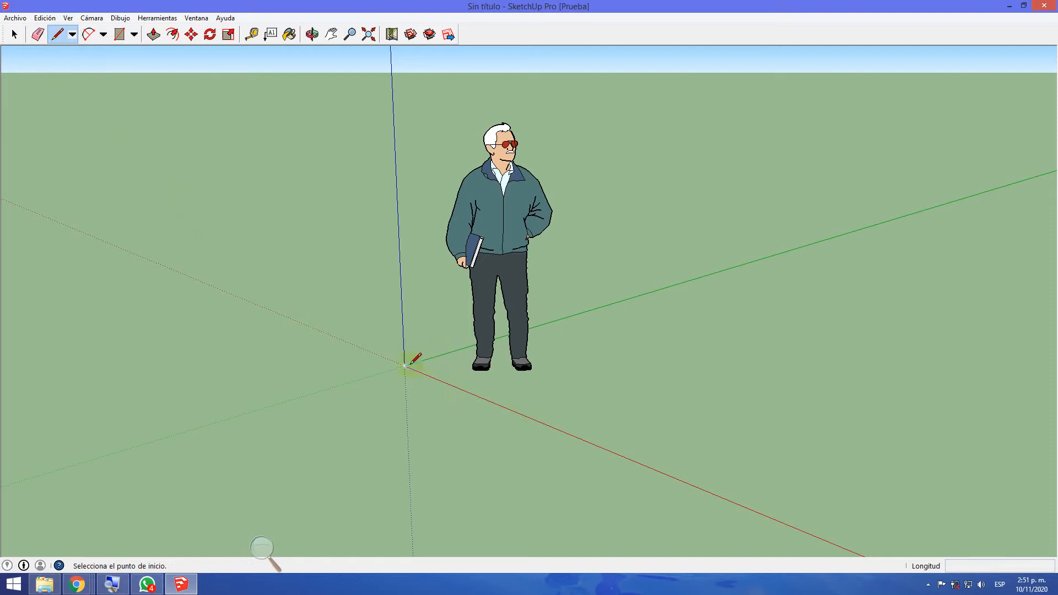
# Bring up the Lupa magnifier and set its magnification to 200%
pyautogui.click(267, 549)
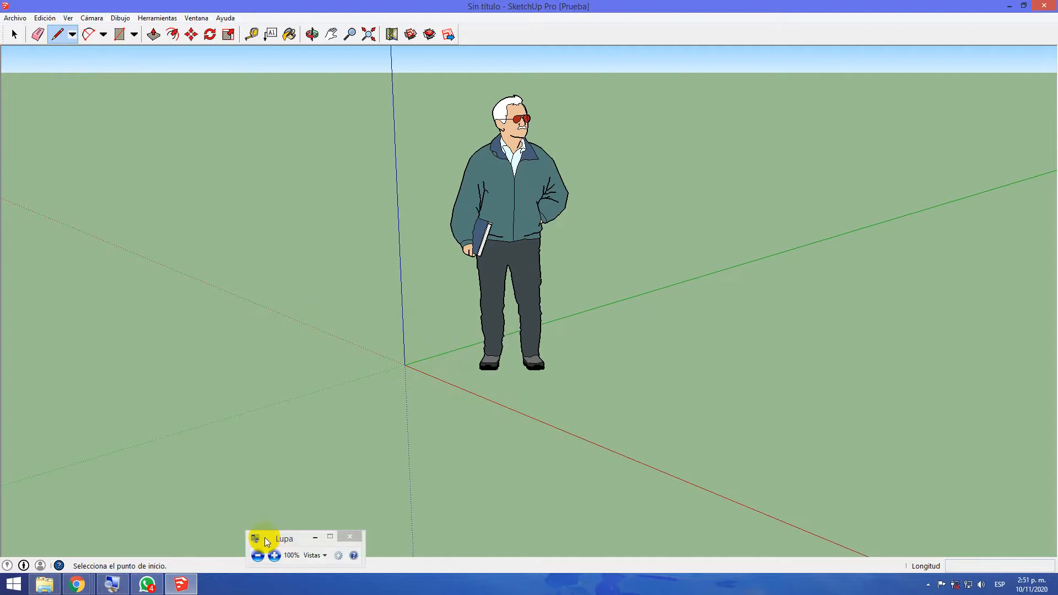
pyautogui.click(273, 554)
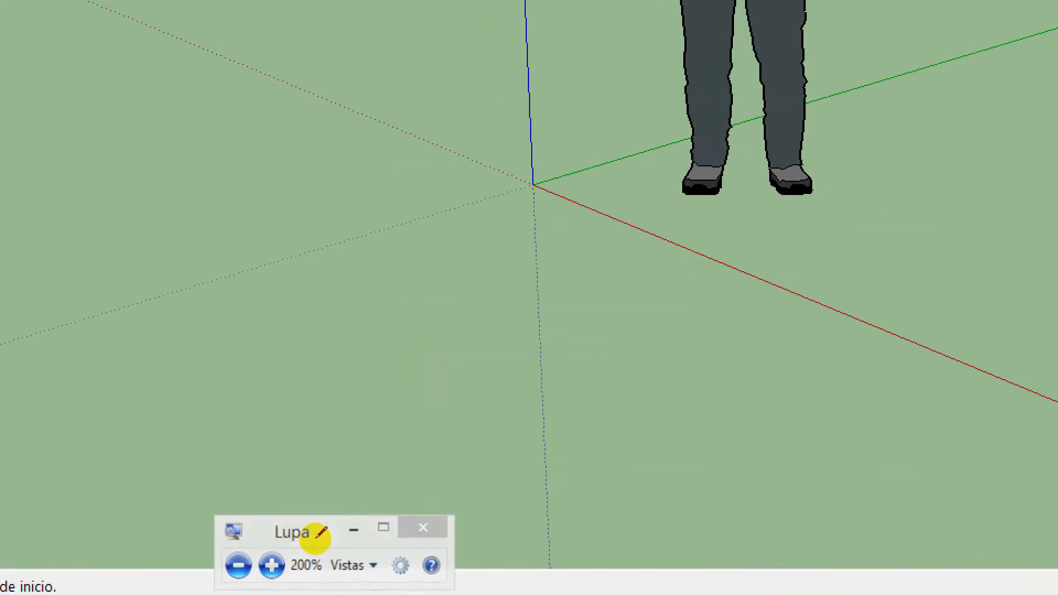
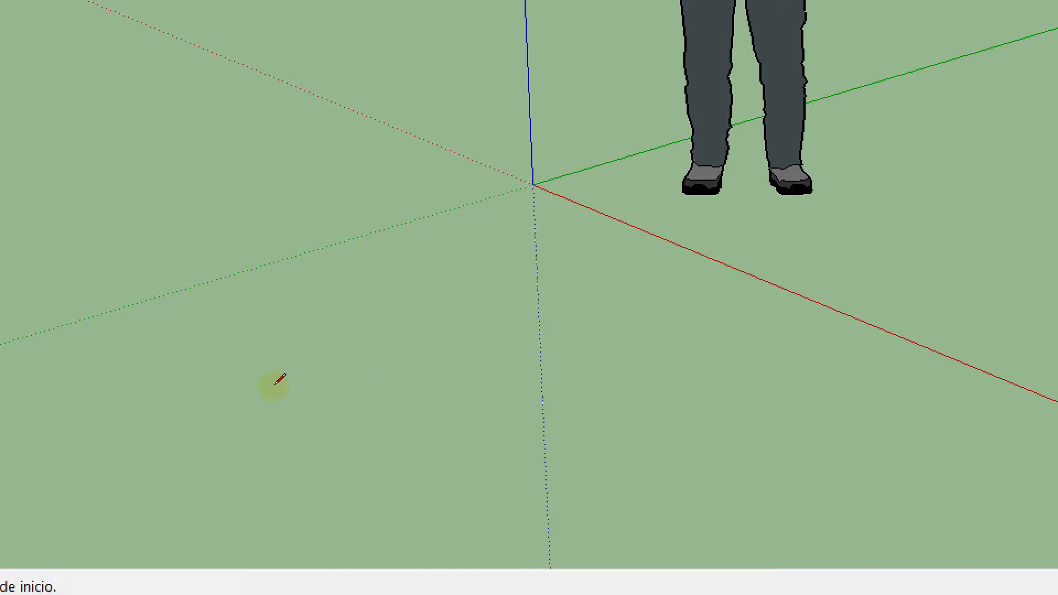
# Draw a straight line on the ground from a point on the red axis, parallel to the green axis
pyautogui.moveTo(432, 373)
pyautogui.mouseDown(button='middle')
pyautogui.moveTo(406, 392)
pyautogui.moveTo(251, 433)
pyautogui.moveTo(366, 369)
pyautogui.mouseUp(button='middle')
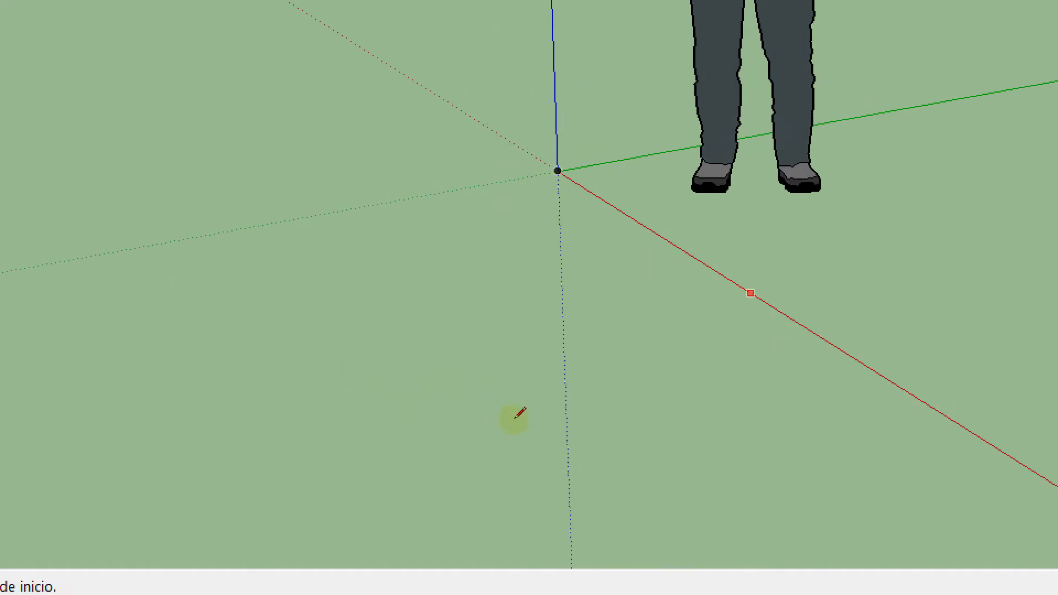
pyautogui.click(514, 419)
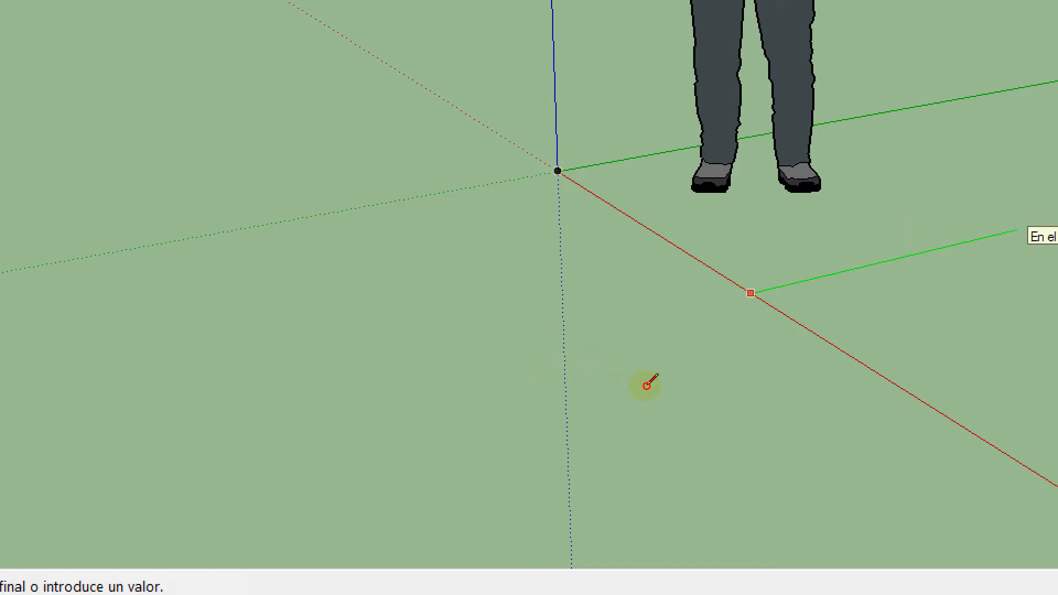
pyautogui.press('Return')
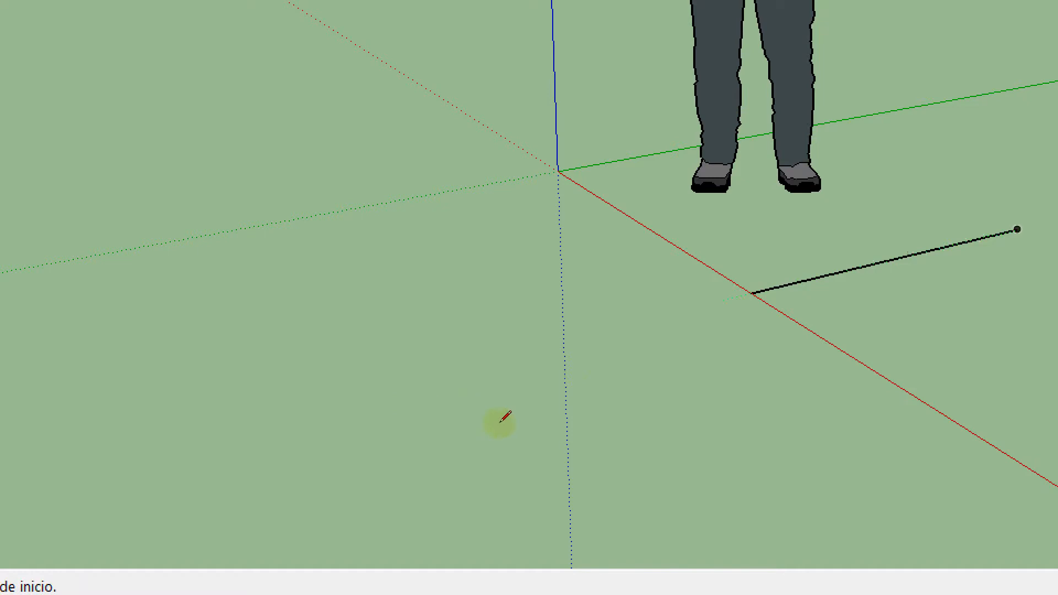
# Close the outline into a four-sided face by drawing edges to the green axis, the origin and the first line's start
pyautogui.moveTo(490, 377)
pyautogui.mouseDown(button='middle')
pyautogui.moveTo(356, 422)
pyautogui.moveTo(430, 416)
pyautogui.moveTo(406, 337)
pyautogui.mouseUp(button='middle')
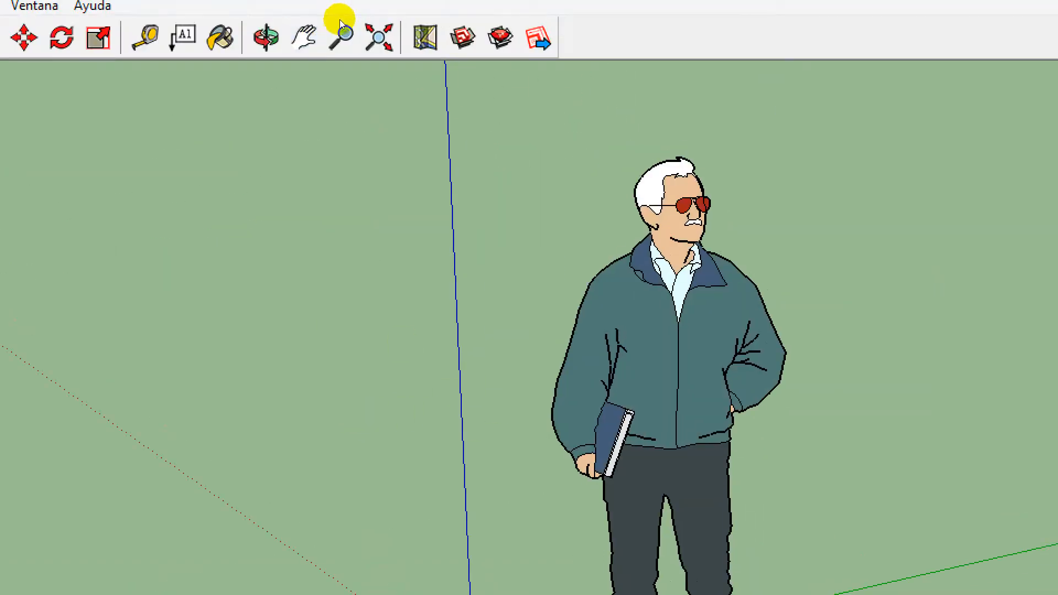
pyautogui.click(302, 37)
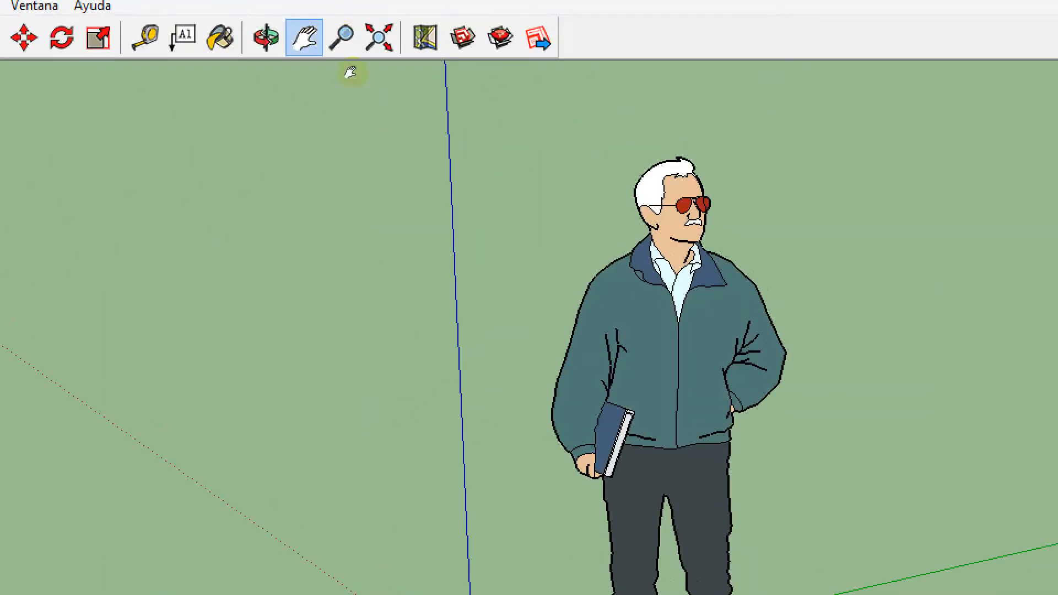
pyautogui.moveTo(398, 283); pyautogui.dragTo(281, 187)
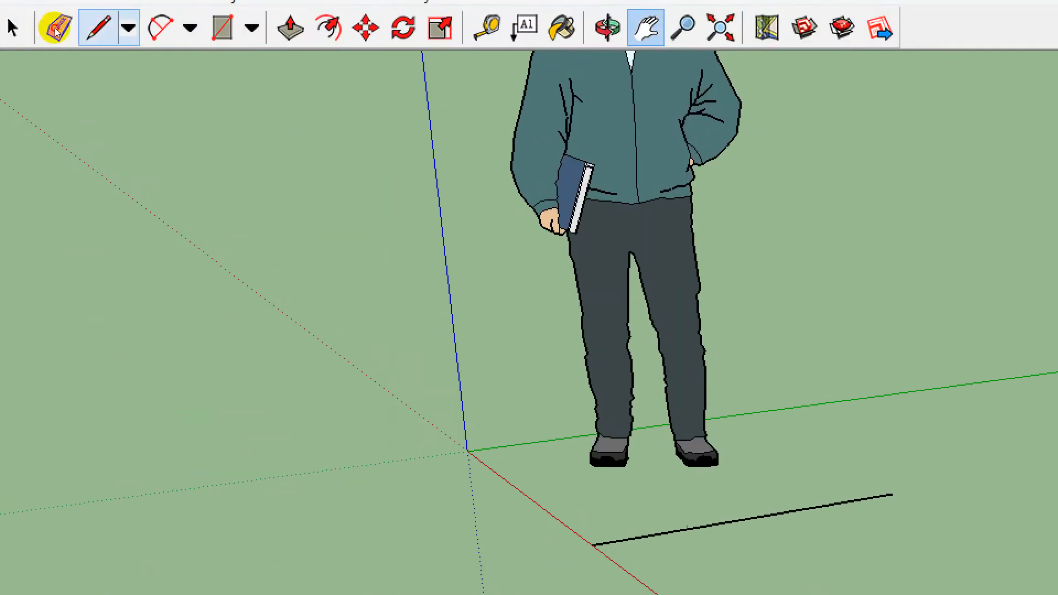
pyautogui.click(97, 28)
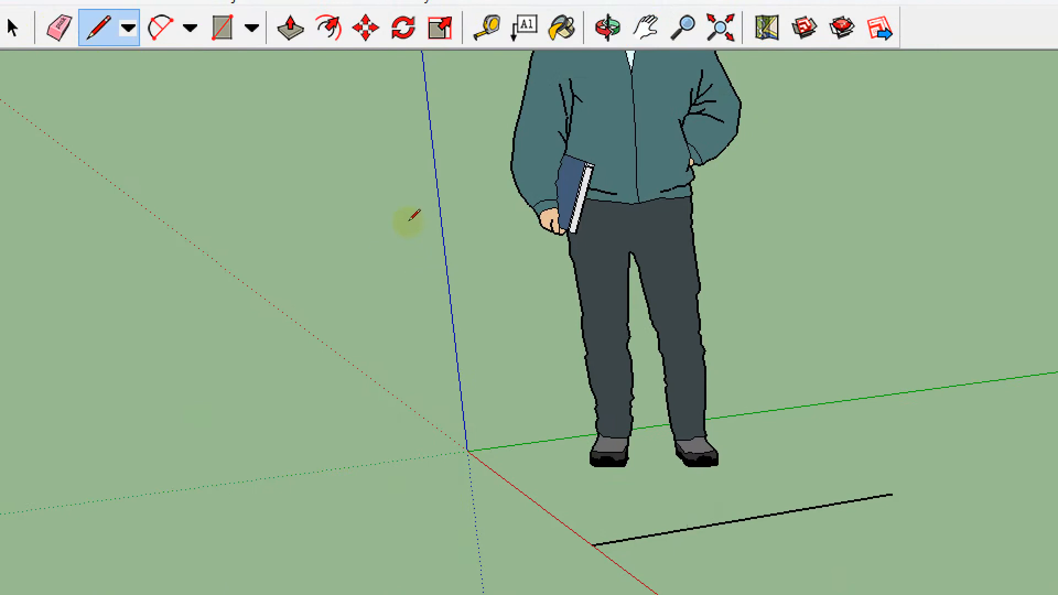
pyautogui.moveTo(424, 223); pyautogui.dragTo(403, 219, button='middle')
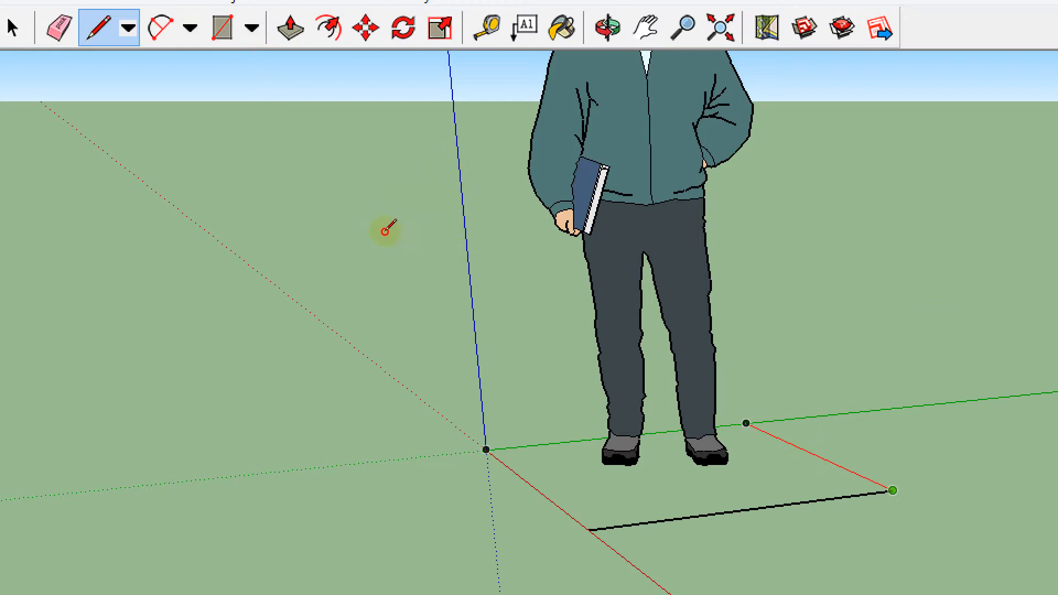
pyautogui.click(385, 231)
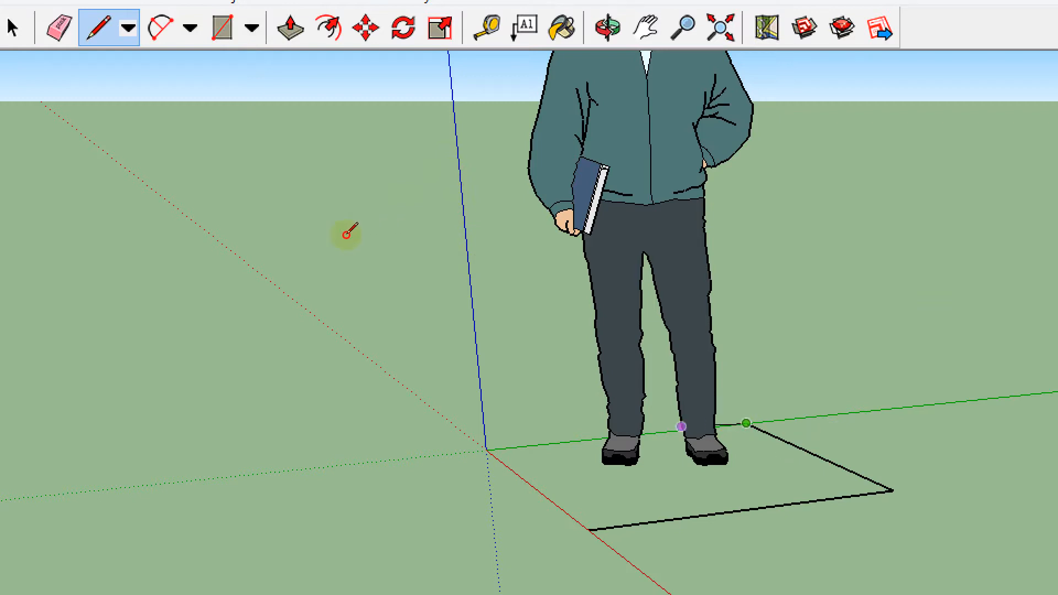
pyautogui.click(487, 451)
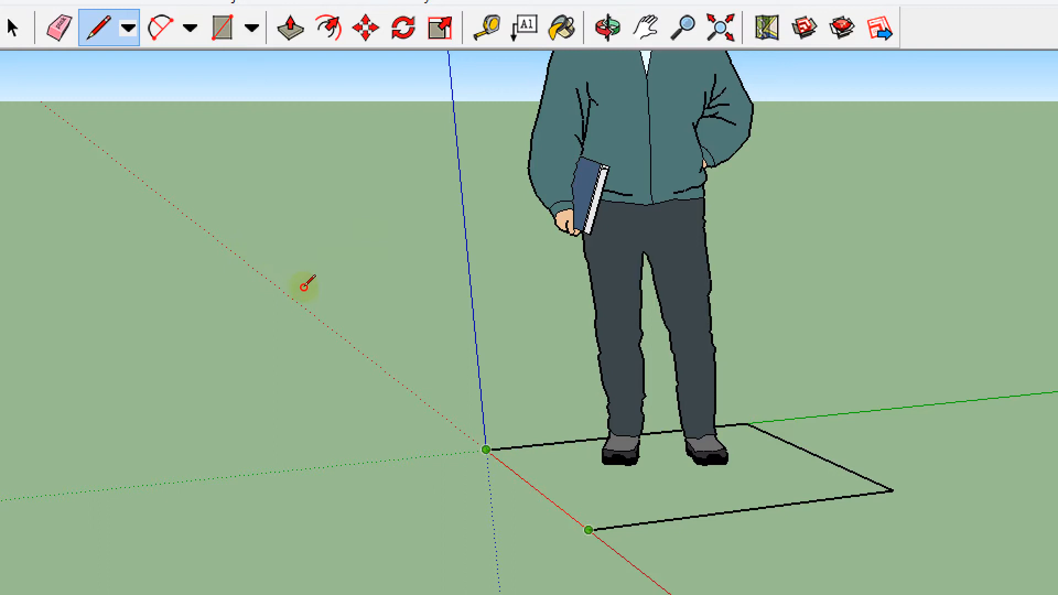
pyautogui.click(588, 530)
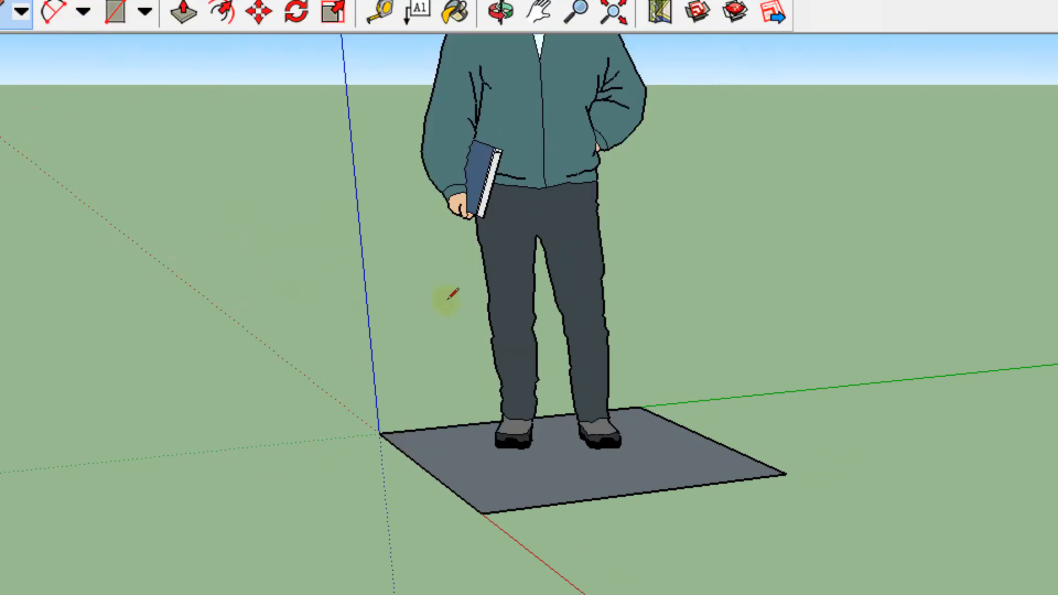
# Draw two connected lines on the open ground, about 0.99 m along the green axis and about 0.27 m along the red axis
pyautogui.scroll(-3, 573, 292)
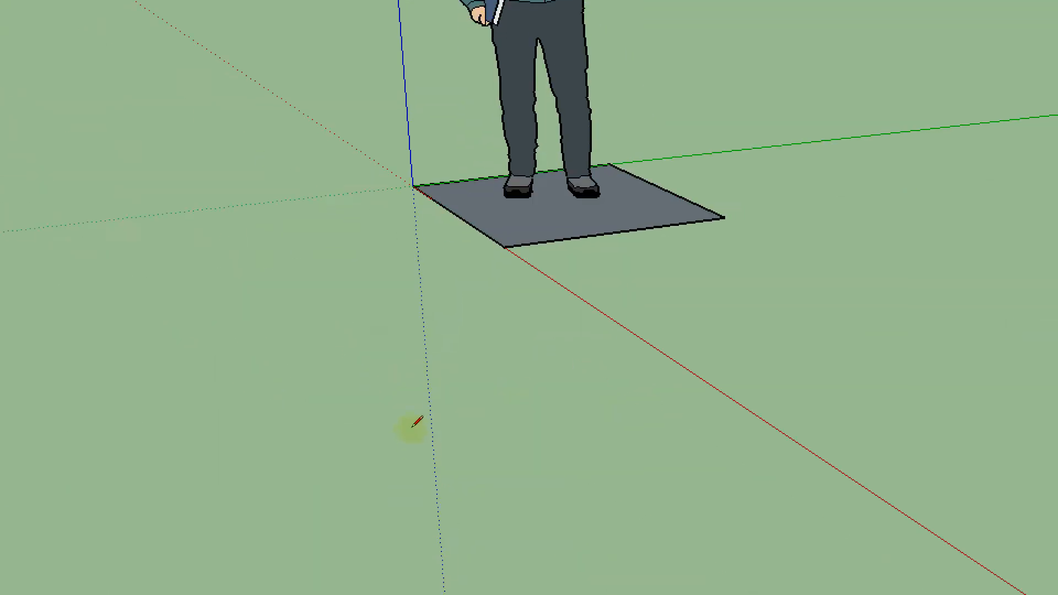
pyautogui.scroll(-3, 417, 422)
pyautogui.scroll(-1, 389, 347)
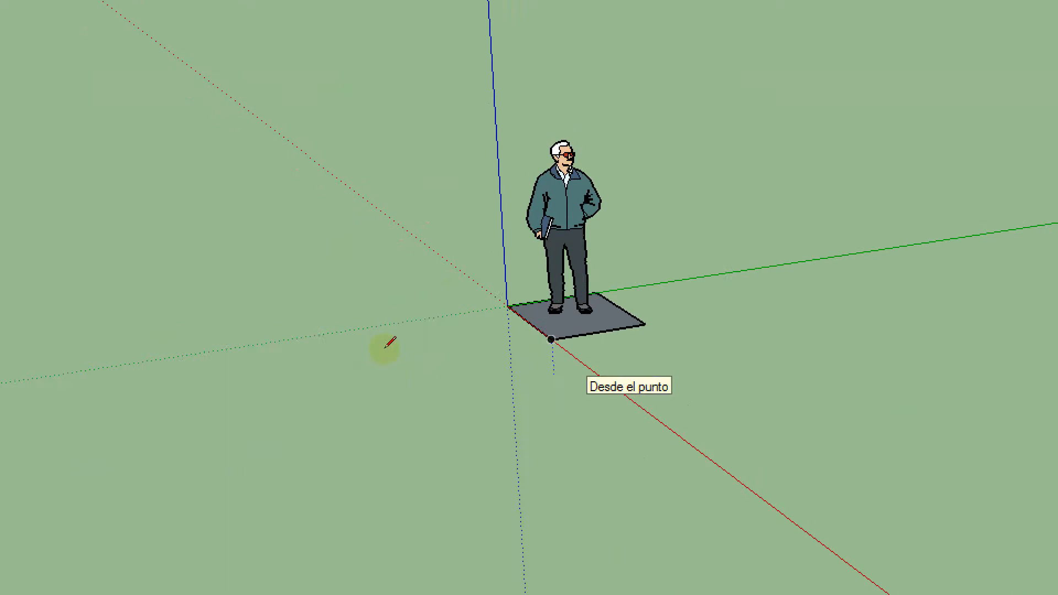
pyautogui.scroll(3, 385, 344)
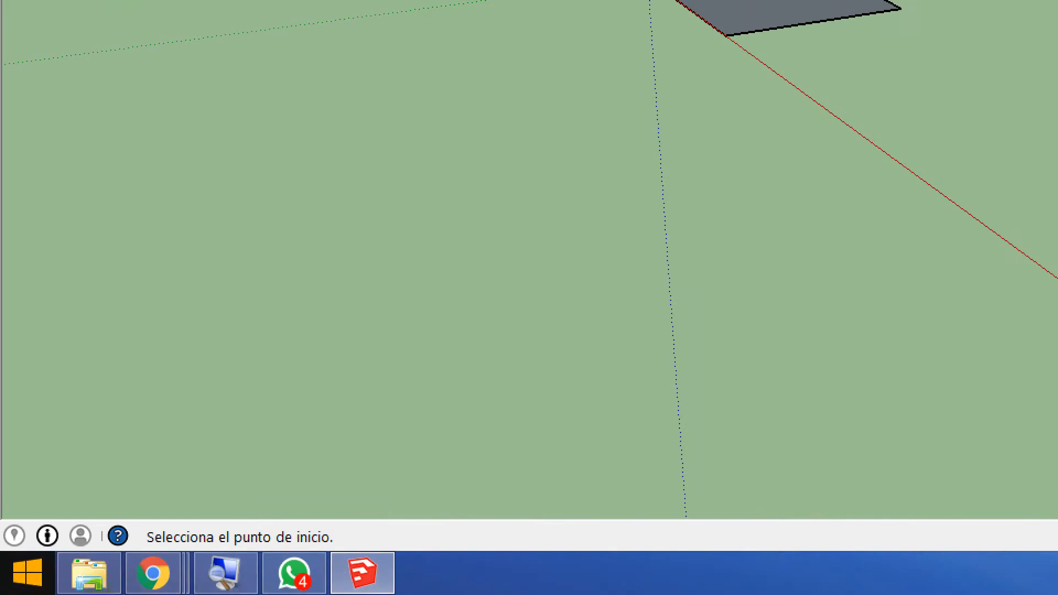
pyautogui.click(226, 573)
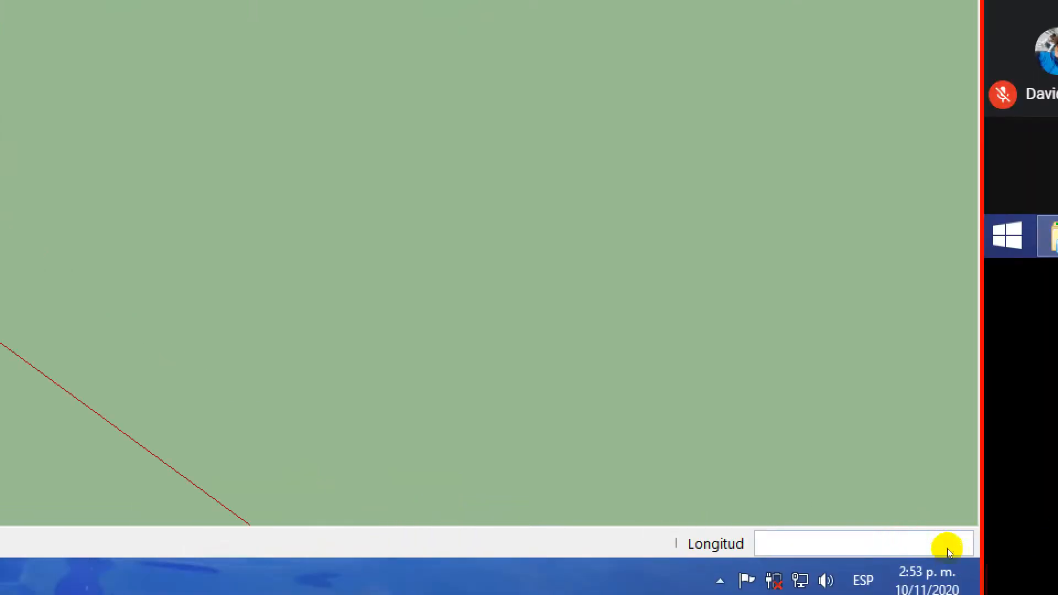
pyautogui.click(896, 534)
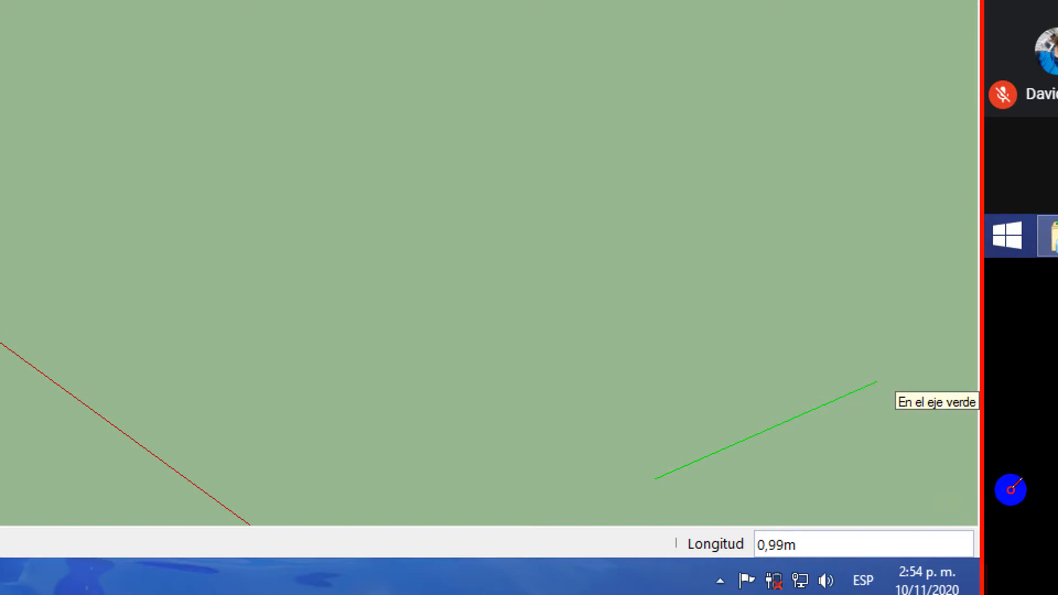
pyautogui.click(878, 380)
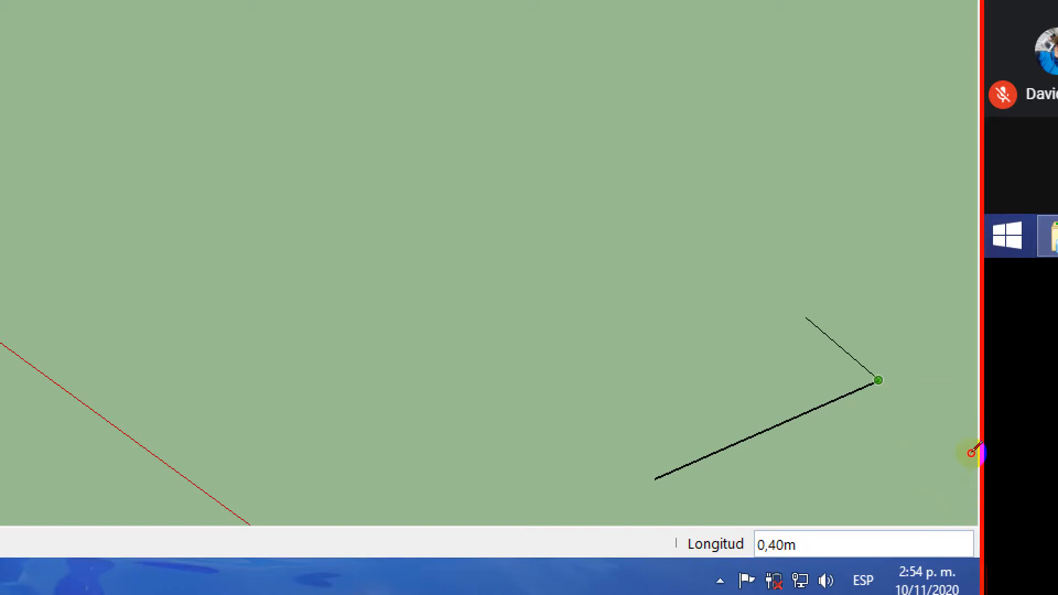
pyautogui.click(790, 343)
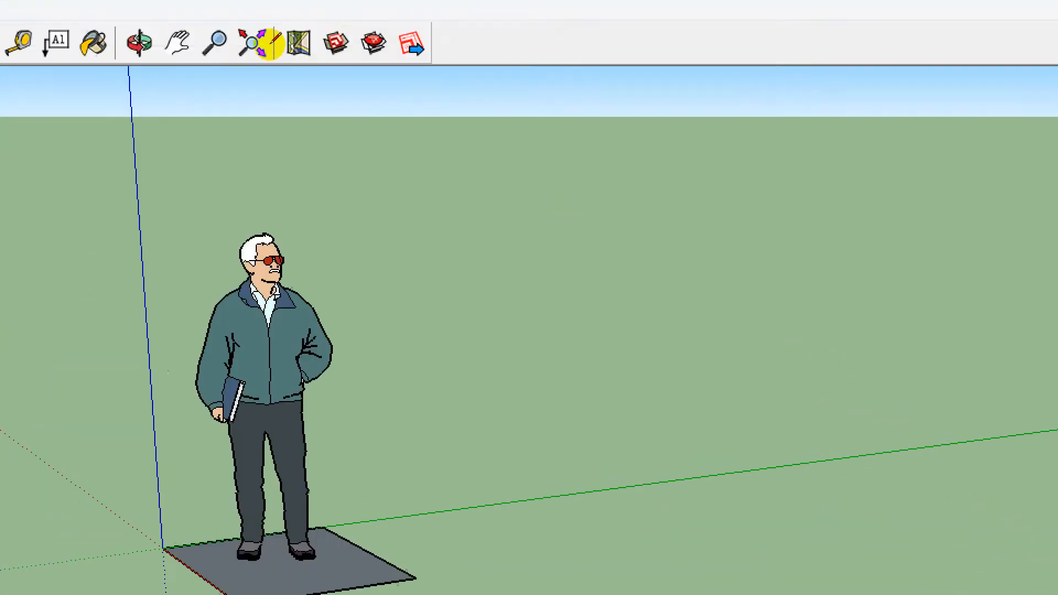
# Select the shorter of the two connected lines and show the options available for it
pyautogui.press('h')
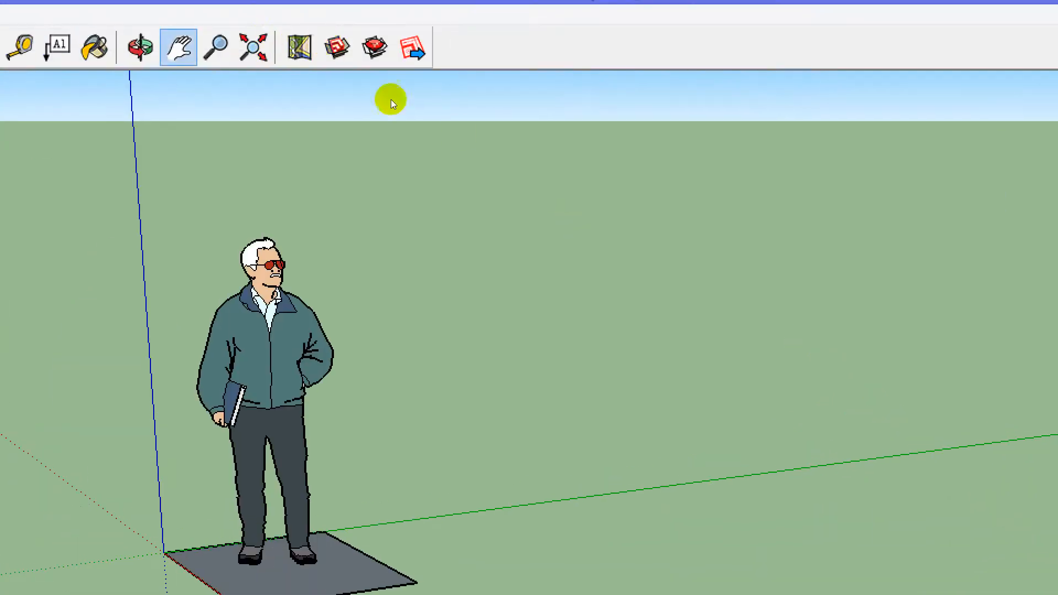
pyautogui.click(22, 50)
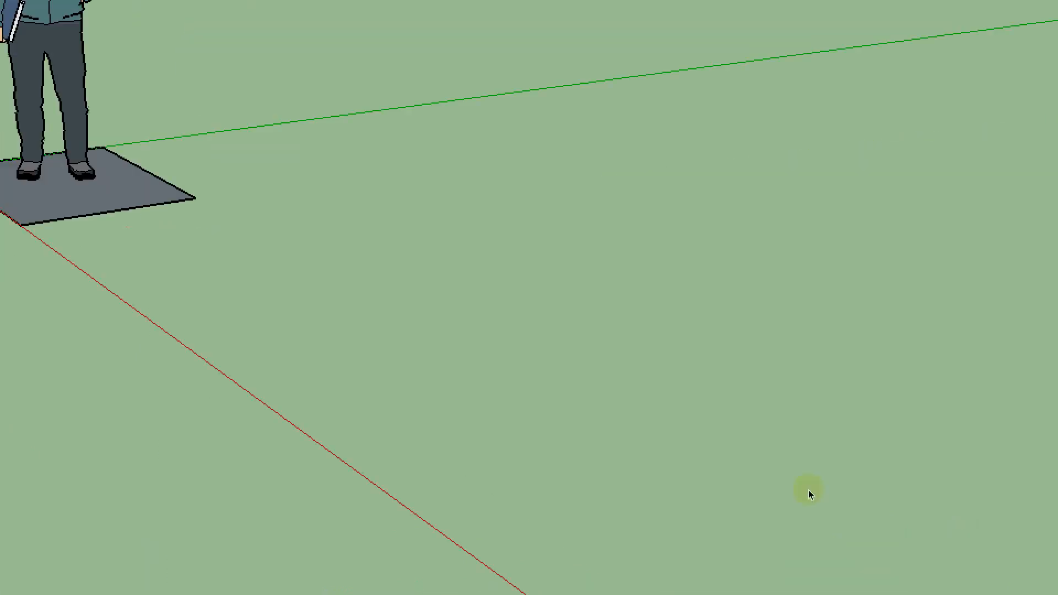
pyautogui.click(854, 542)
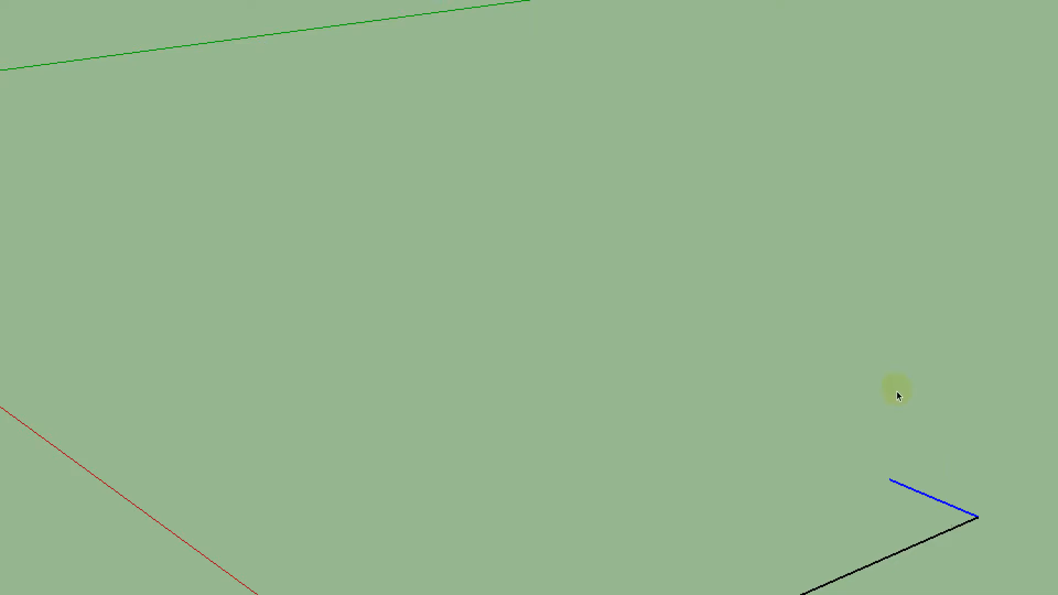
pyautogui.rightClick(975, 472)
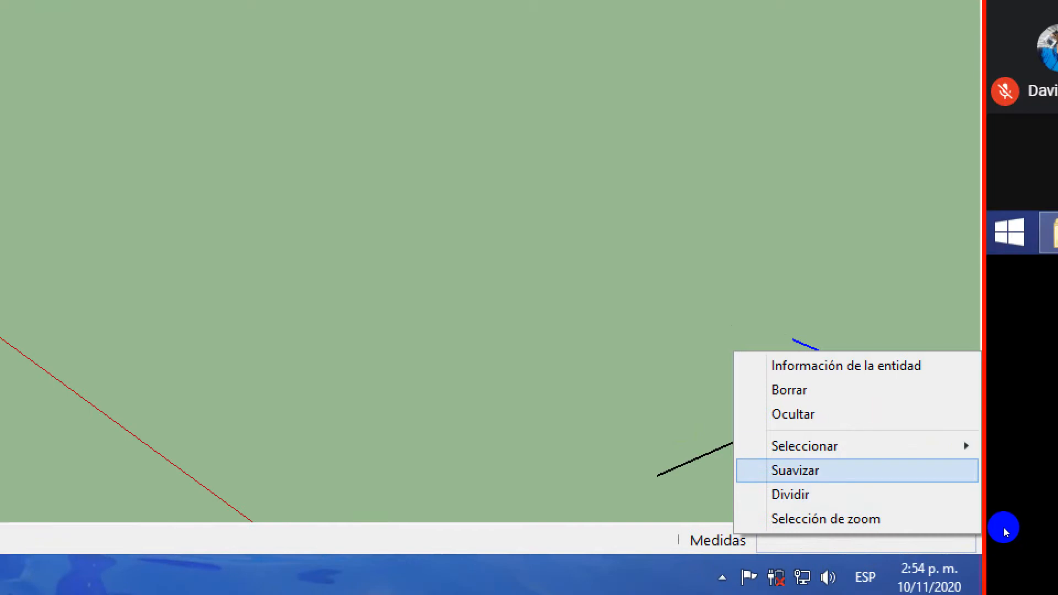
pyautogui.click(981, 478)
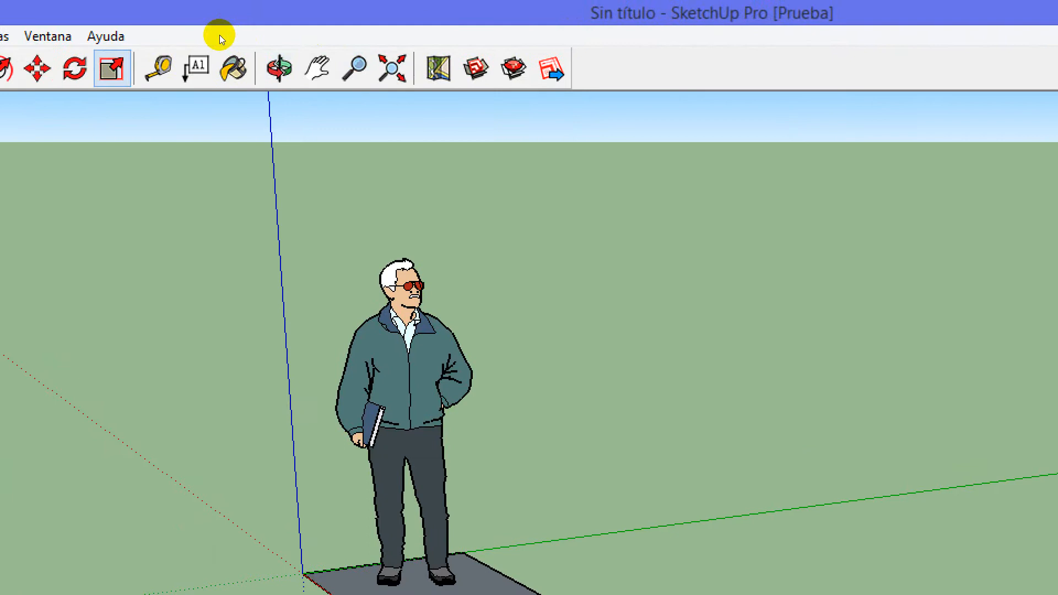
# Try to rescale the shorter line with the Scale tool, and start a Tape Measure measurement from its free end
pyautogui.click(112, 69)
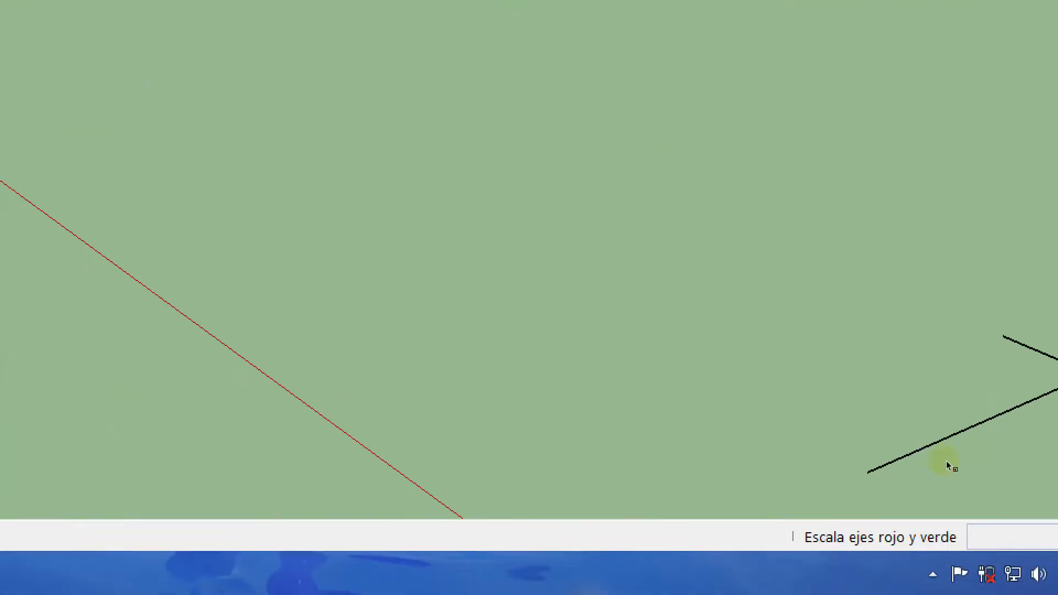
pyautogui.click(1045, 474)
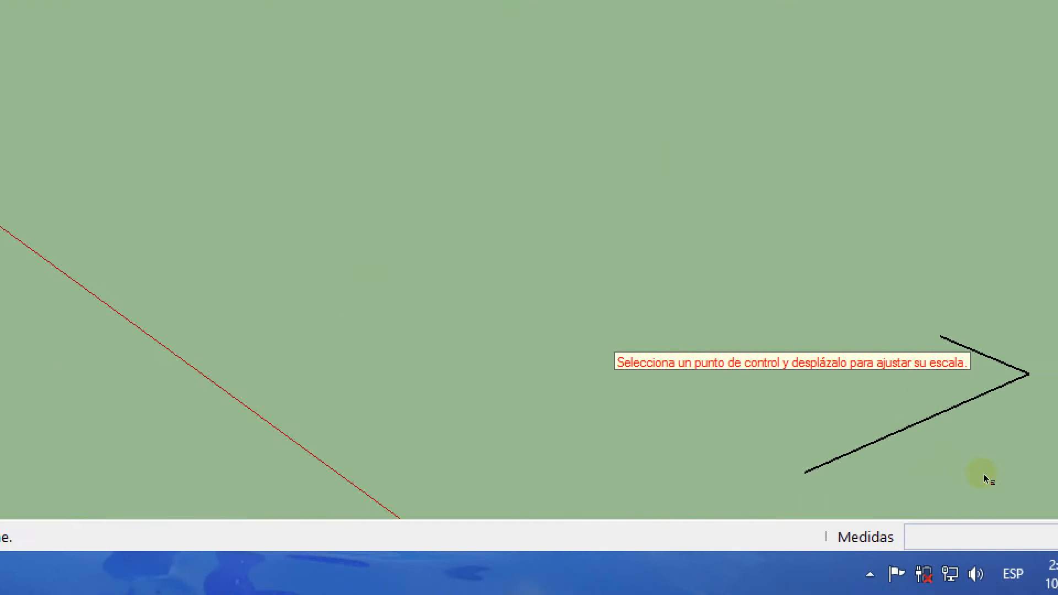
pyautogui.click(983, 476)
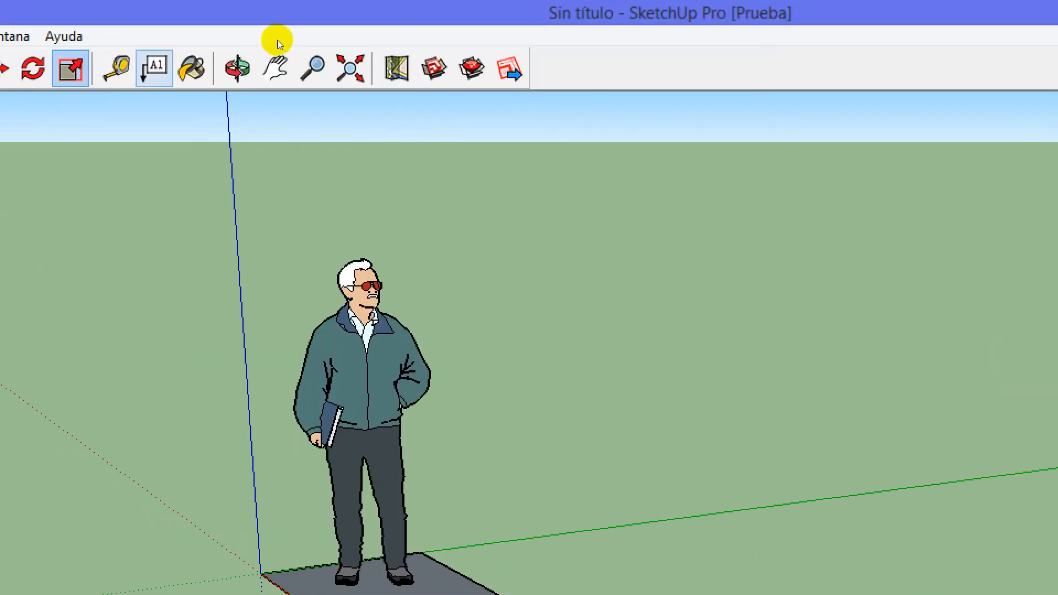
pyautogui.press('t')
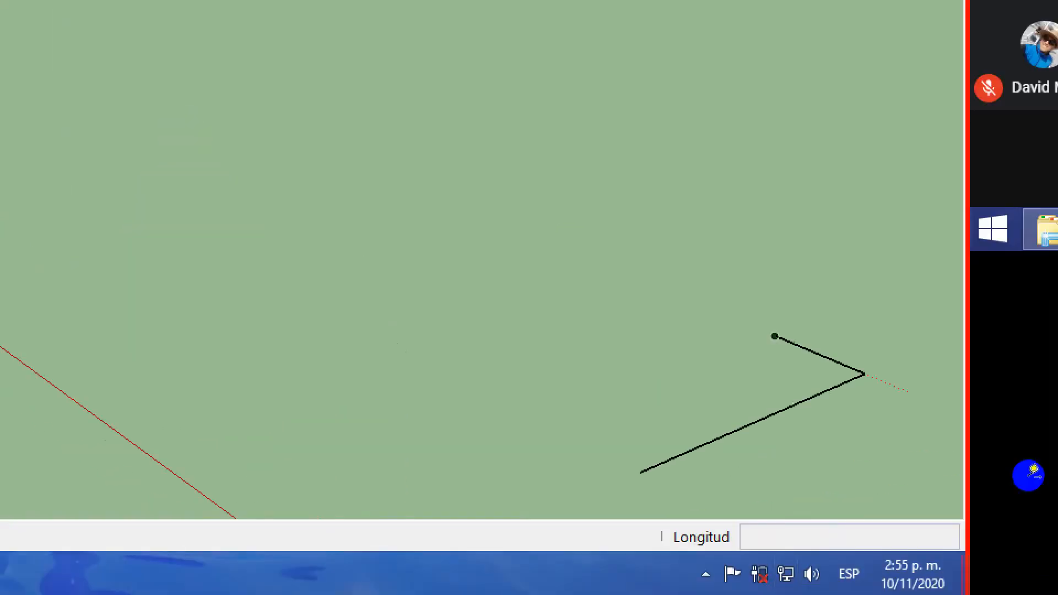
pyautogui.click(774, 336)
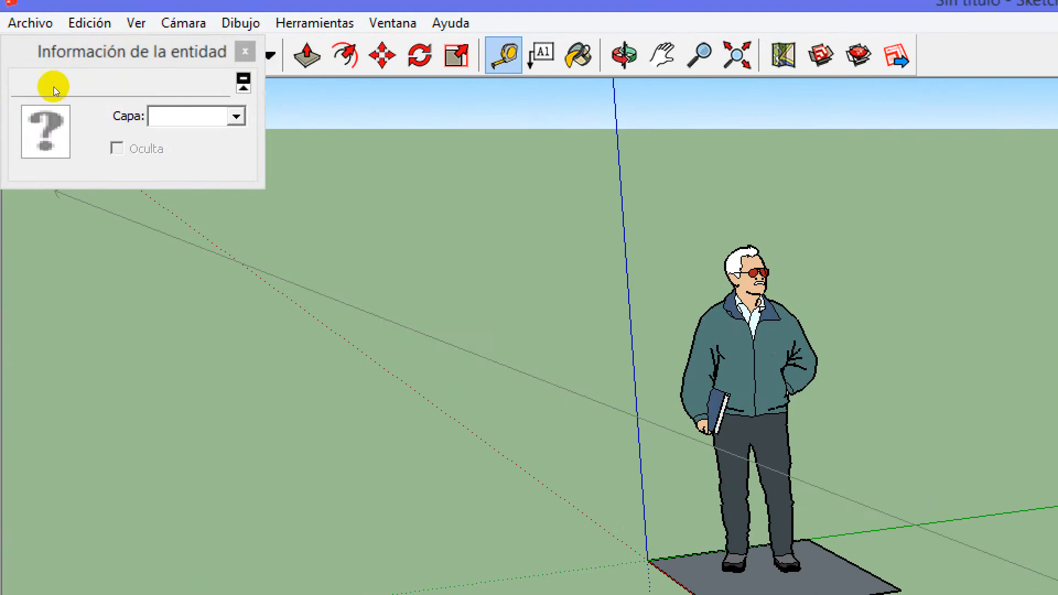
# Move the entity information window beside the figure, increase the shorter line's length in it, and close the window
pyautogui.click(116, 47)
pyautogui.moveTo(105, 34); pyautogui.dragTo(536, 201)
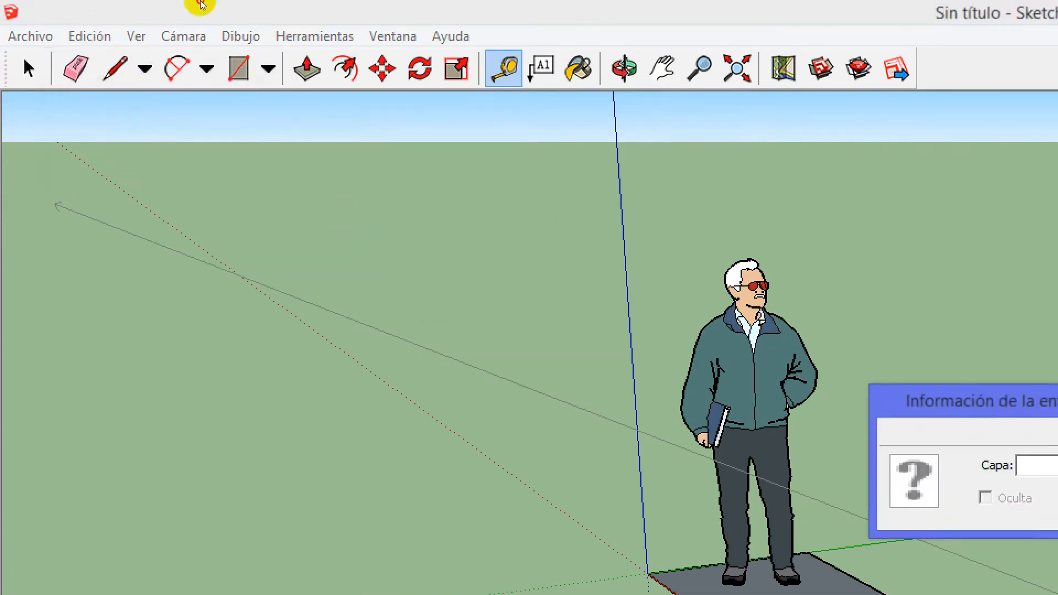
pyautogui.click(200, 2)
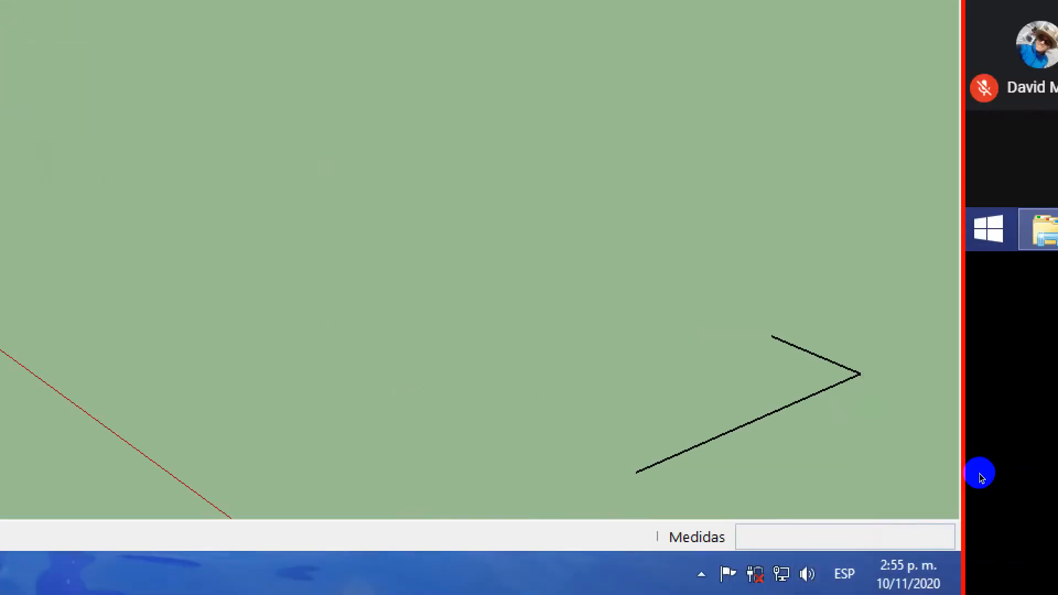
pyautogui.click(980, 473)
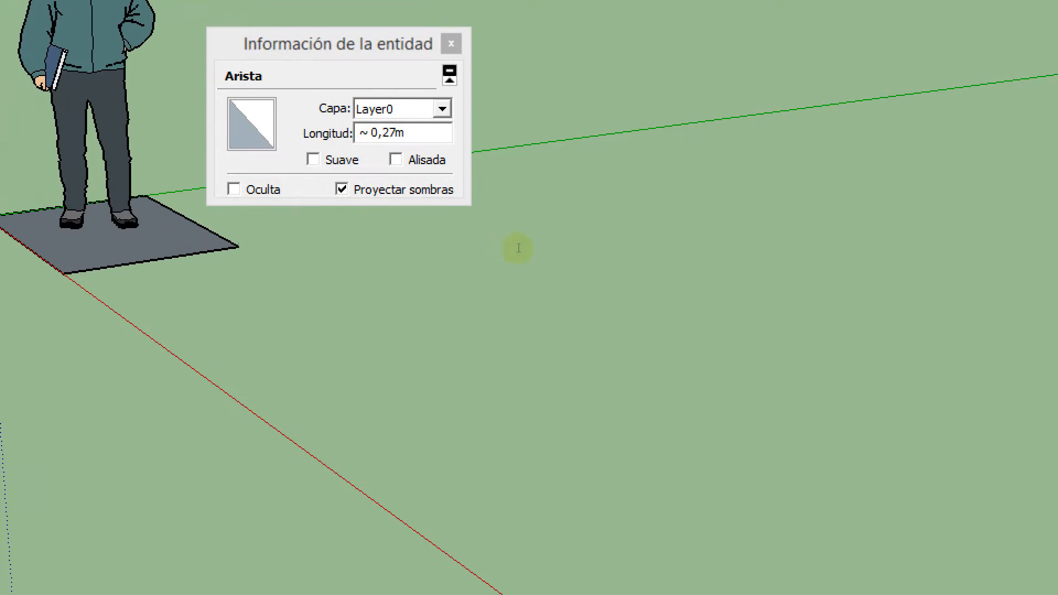
pyautogui.moveTo(517, 246); pyautogui.dragTo(524, 246)
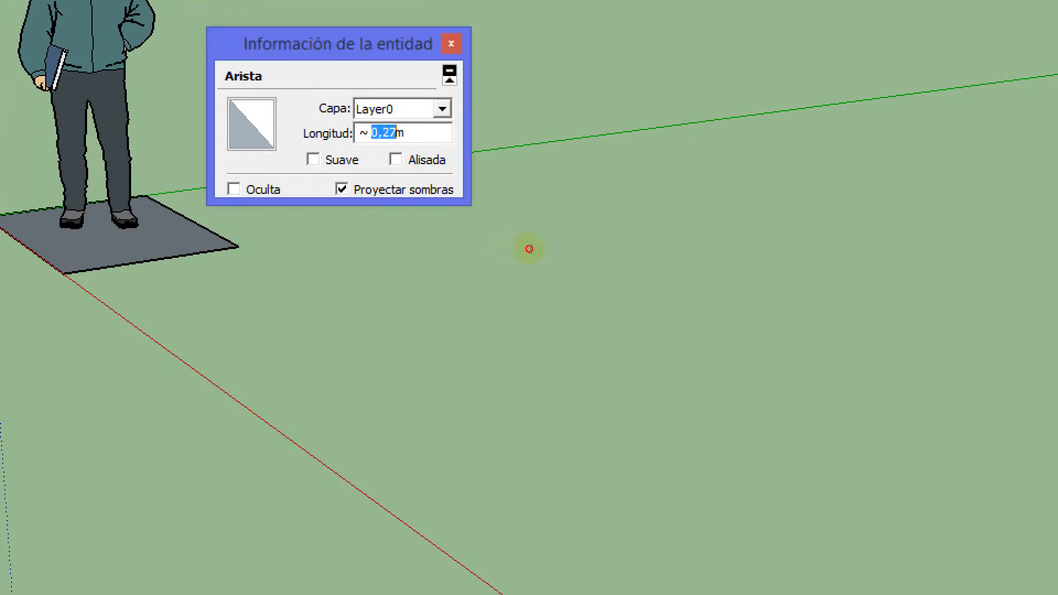
pyautogui.press('BackSpace')
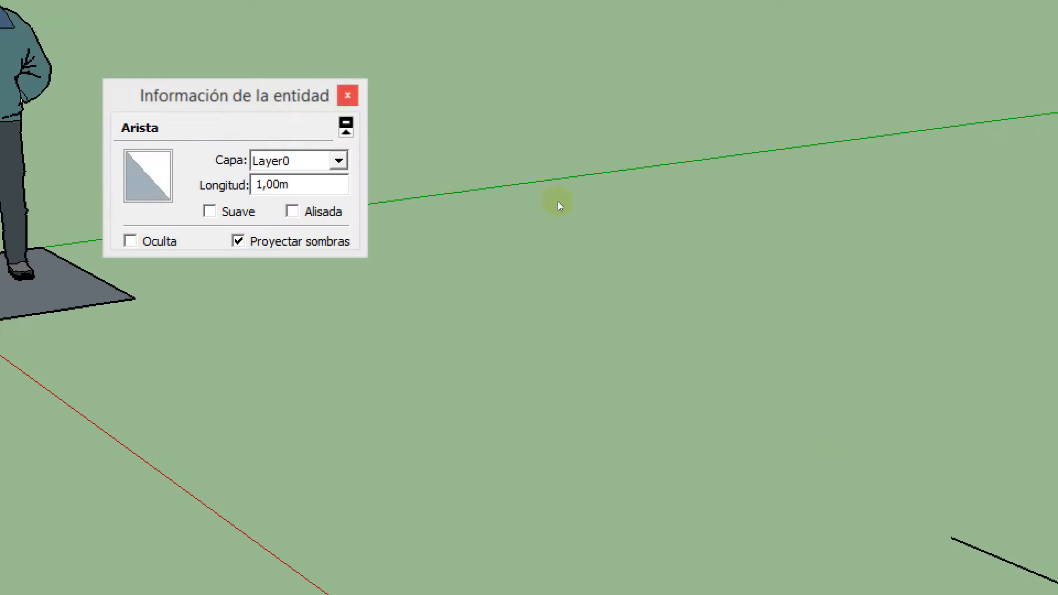
pyautogui.click(557, 202)
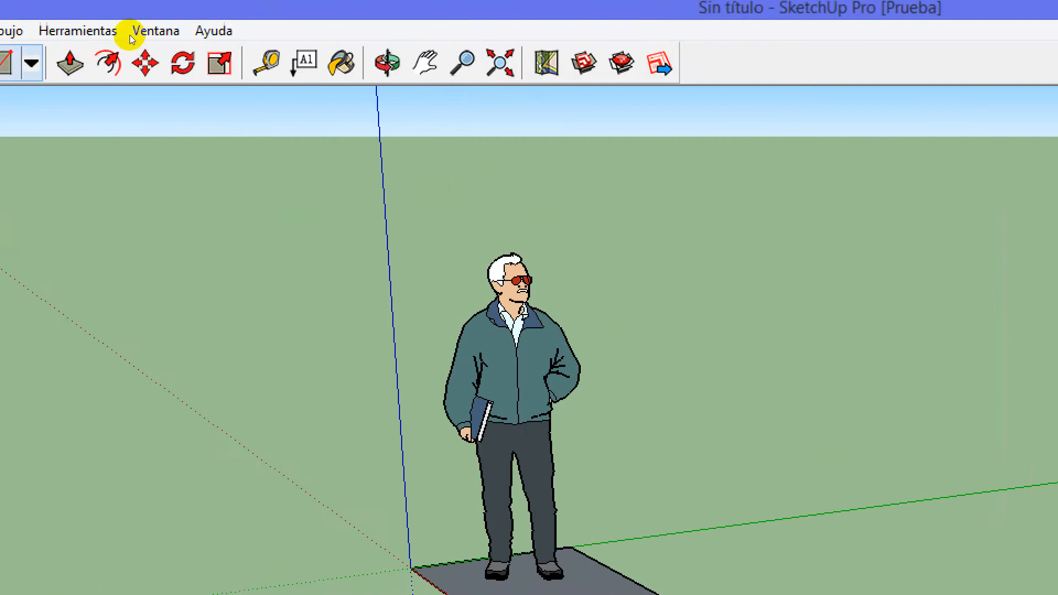
# Try to draw a line along the green axis from the longer line's free end, and undo the attempt
pyautogui.click(51, 42)
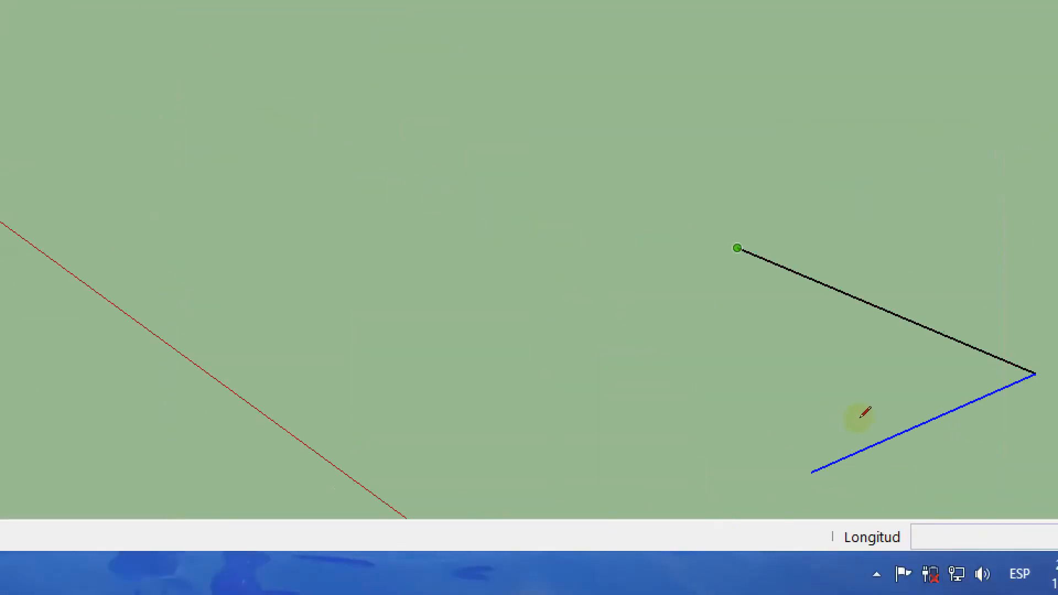
pyautogui.click(737, 248)
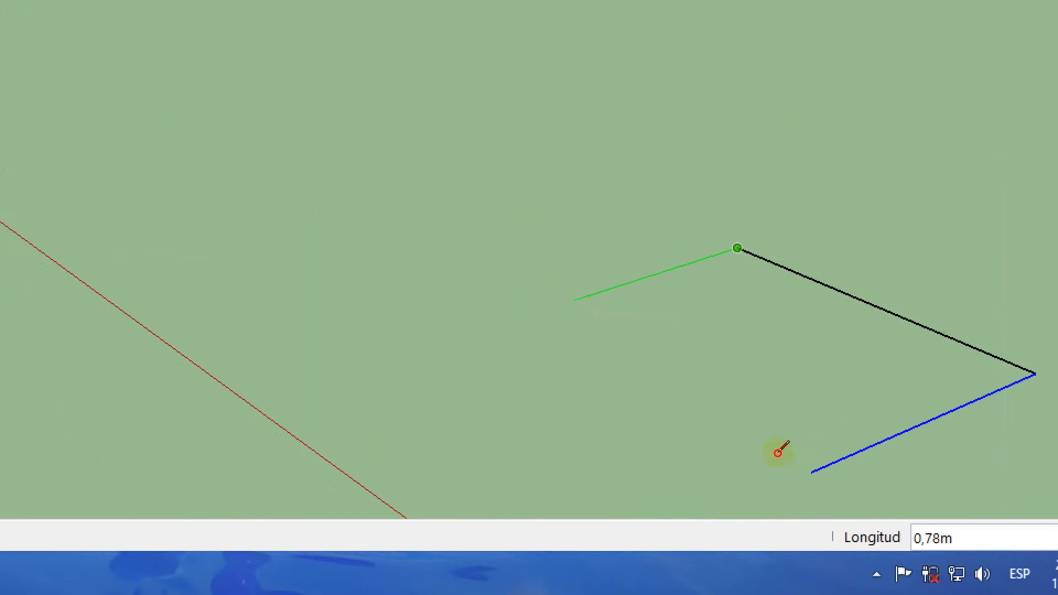
pyautogui.press('shift')
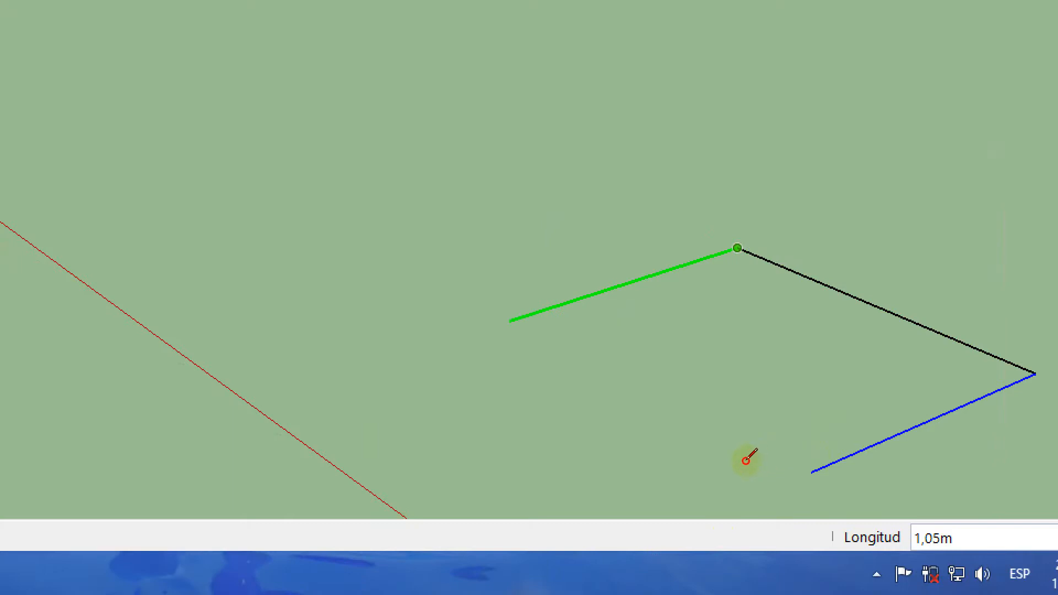
pyautogui.write('1')
pyautogui.press('Return')
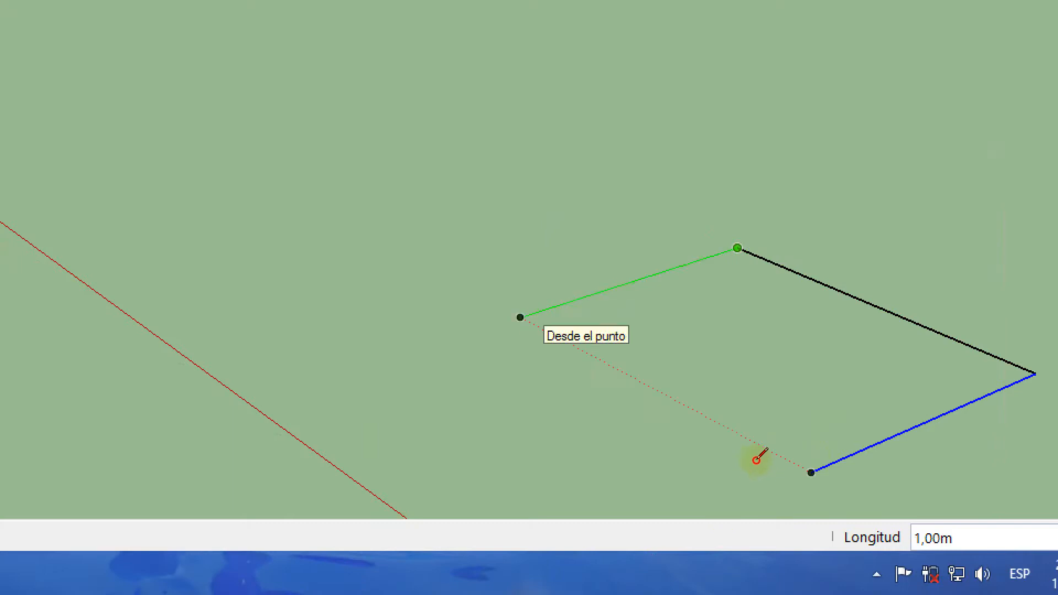
pyautogui.hotkey('ctrl', 'z')
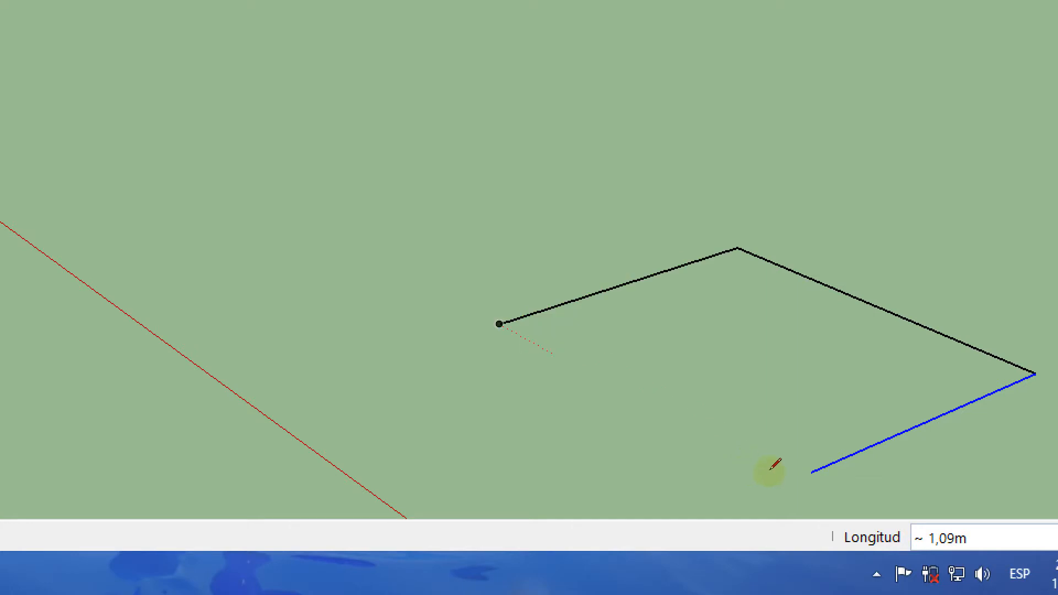
pyautogui.hotkey('ctrl', 'z')
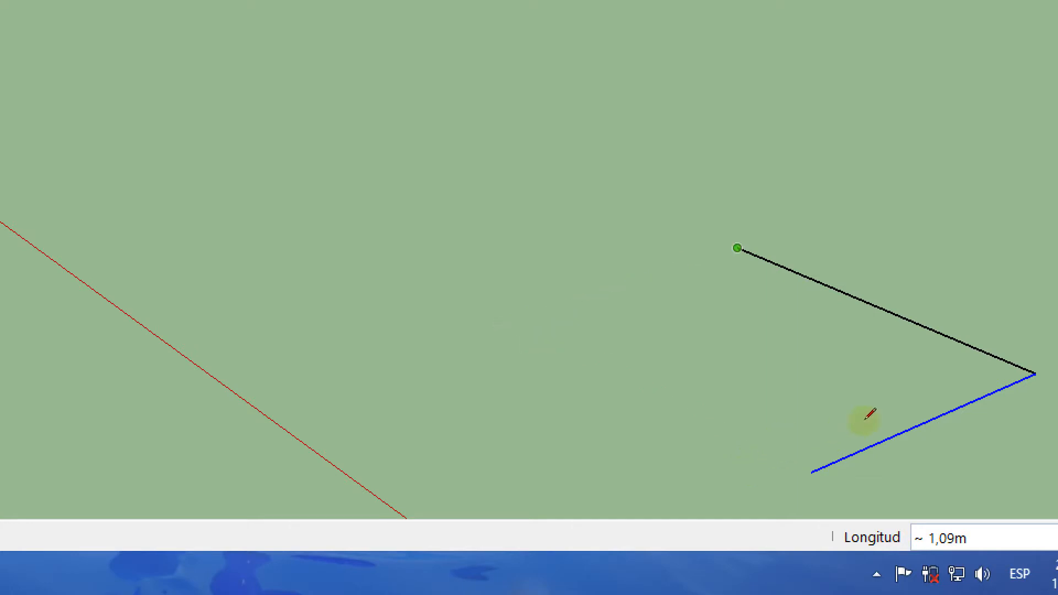
# Draw a 1 m line along the green axis from the longer line's free end, and close the outline into a face along the red axis
pyautogui.click(857, 422)
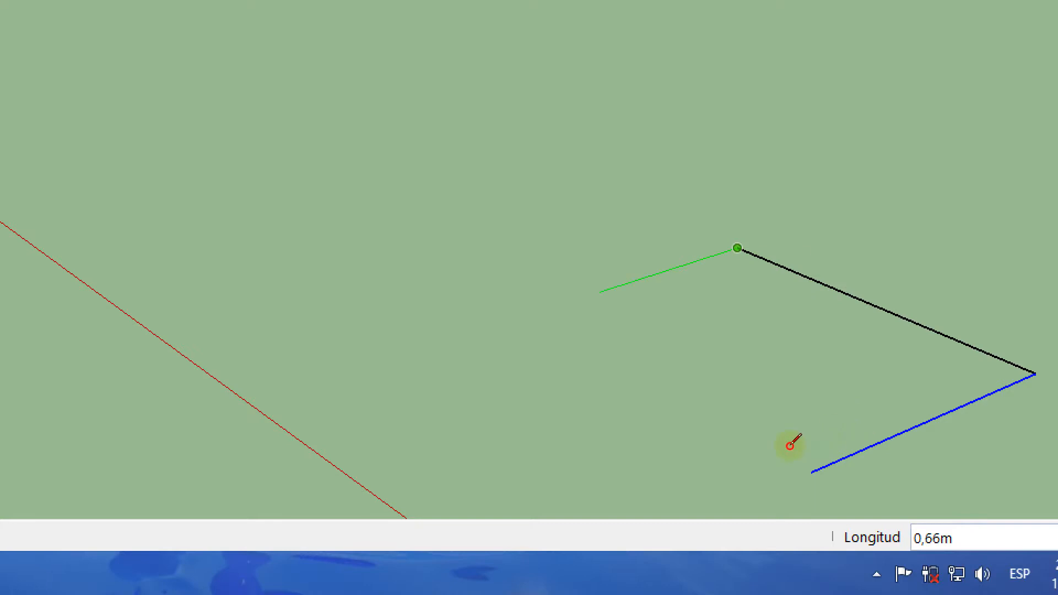
pyautogui.write('1')
pyautogui.press('Return')
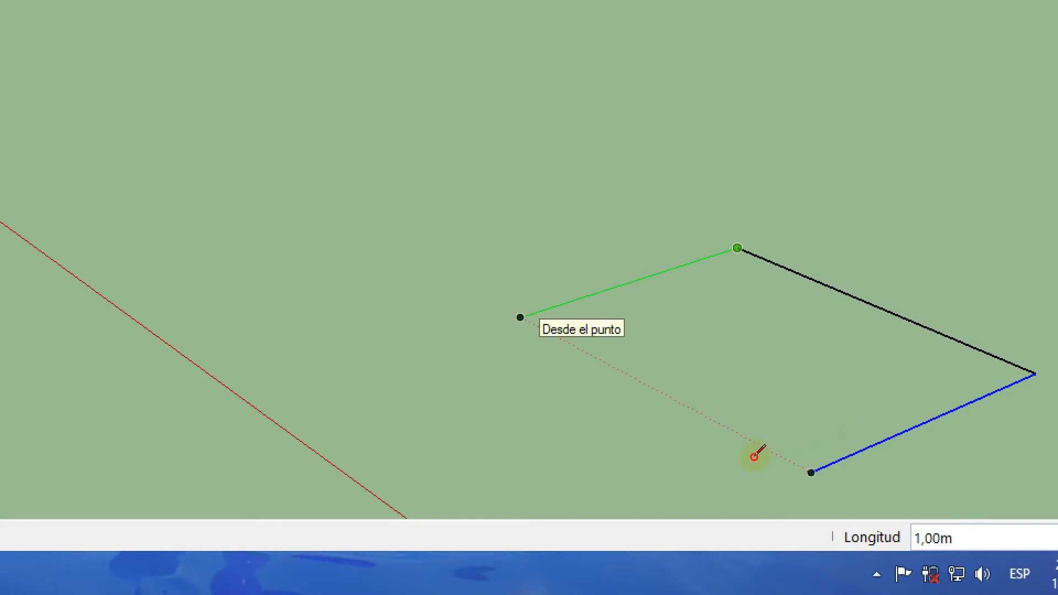
pyautogui.press('Escape')
pyautogui.click(749, 458)
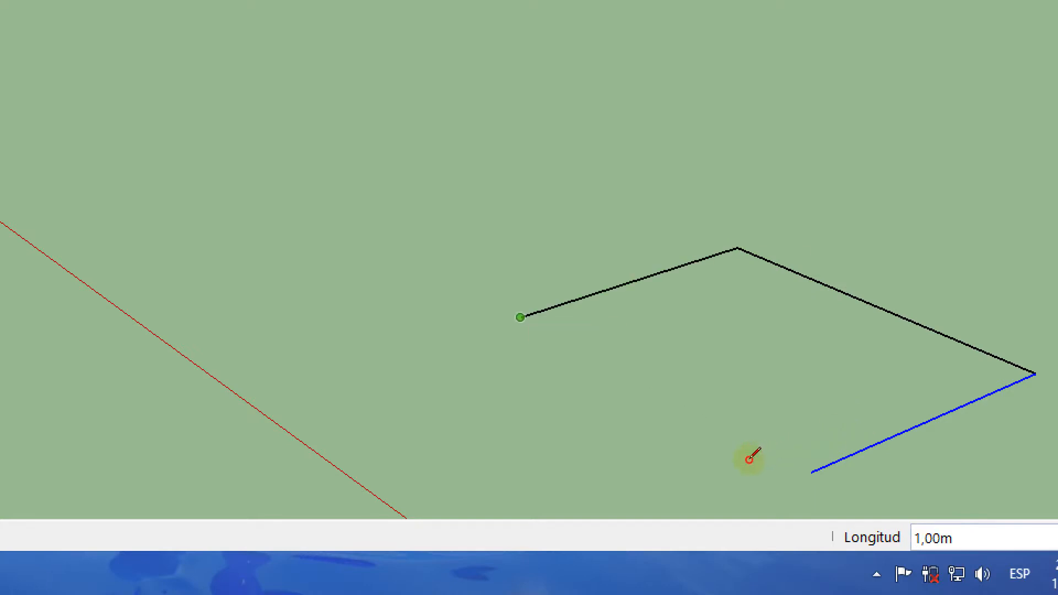
pyautogui.click(899, 535)
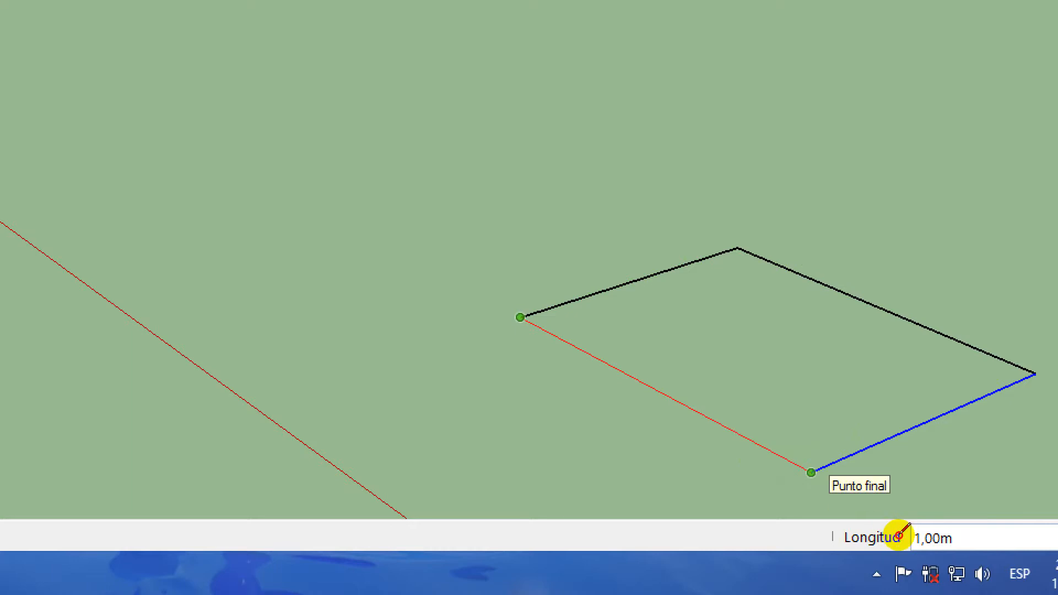
pyautogui.click(898, 535)
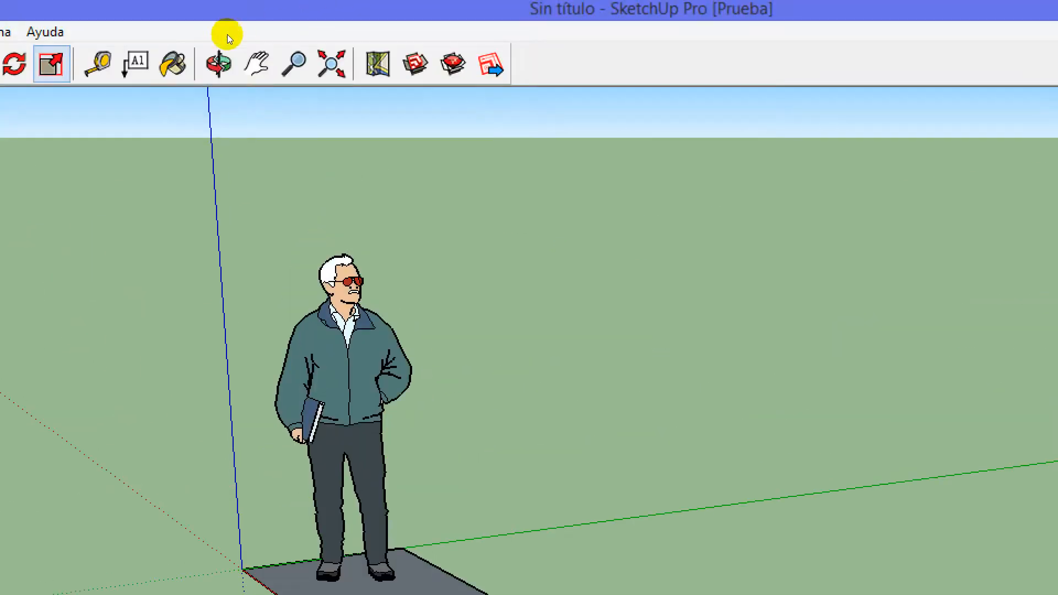
# Move the newly closed face across the ground, bringing it closer to the square under the figure
pyautogui.click(123, 43)
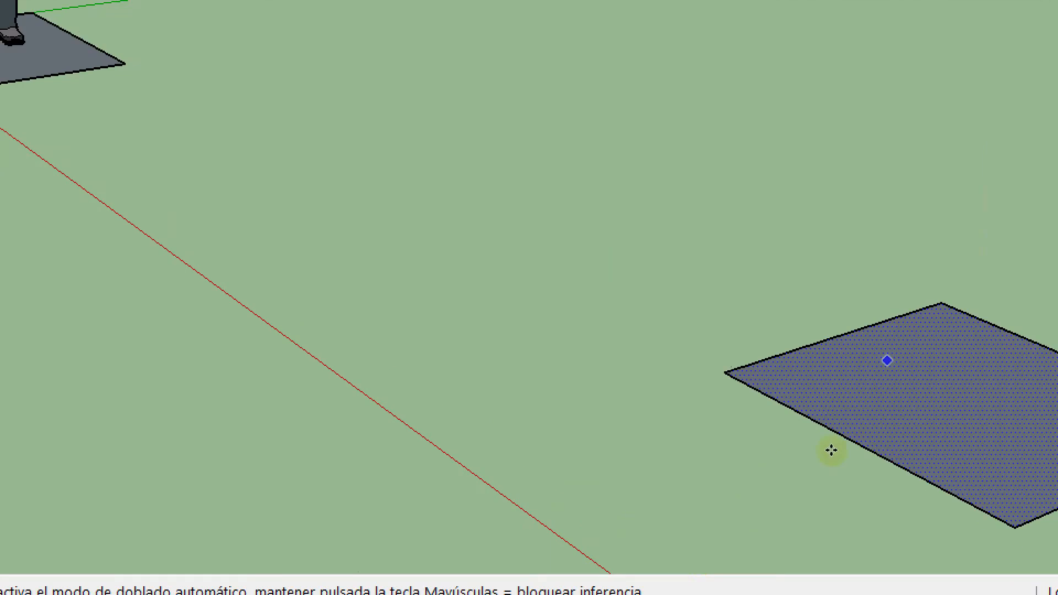
pyautogui.click(831, 450)
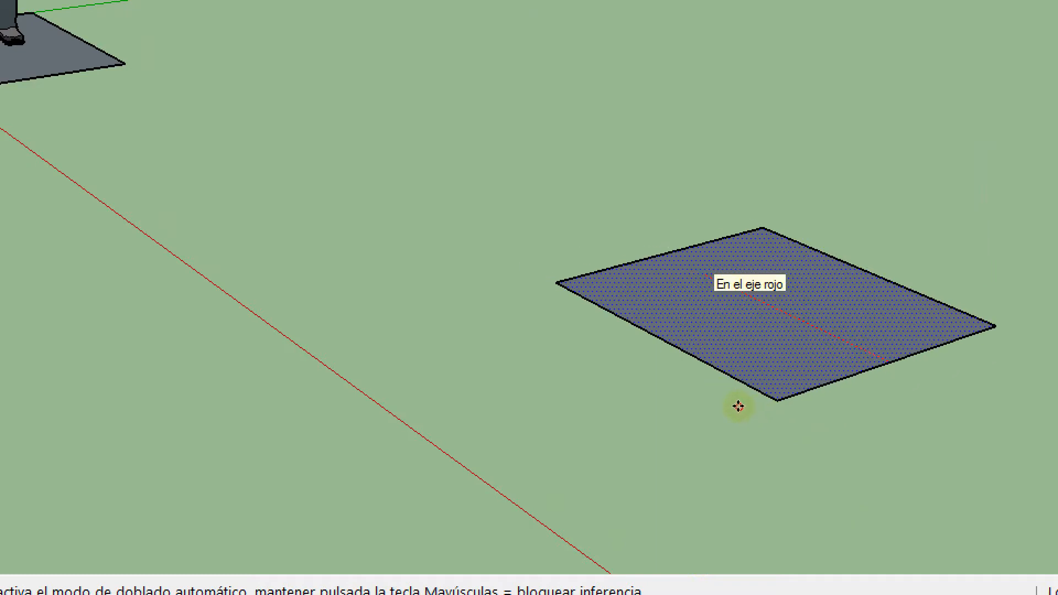
pyautogui.click(738, 406)
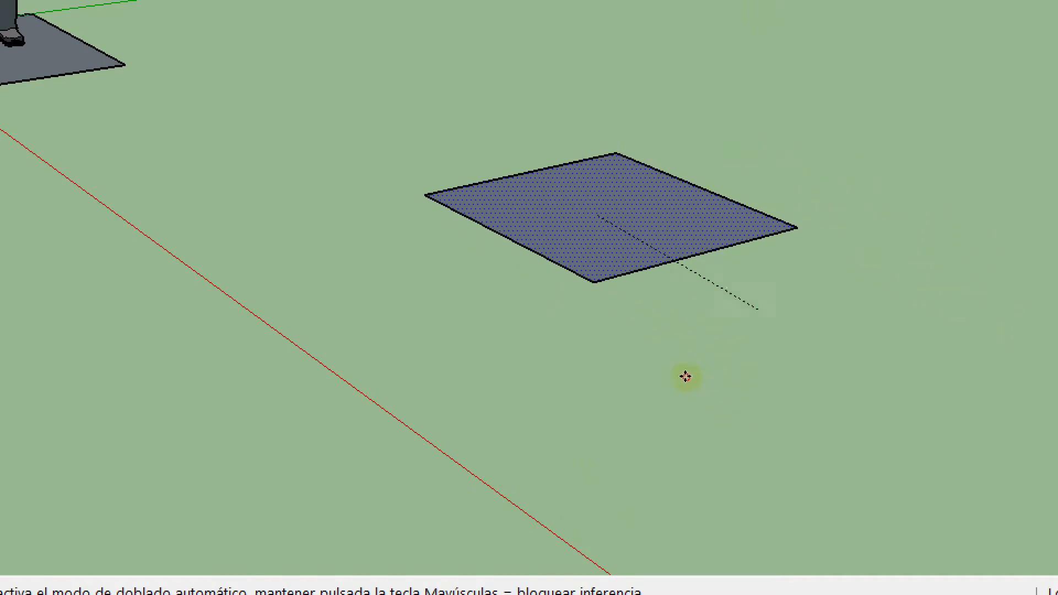
pyautogui.click(679, 380)
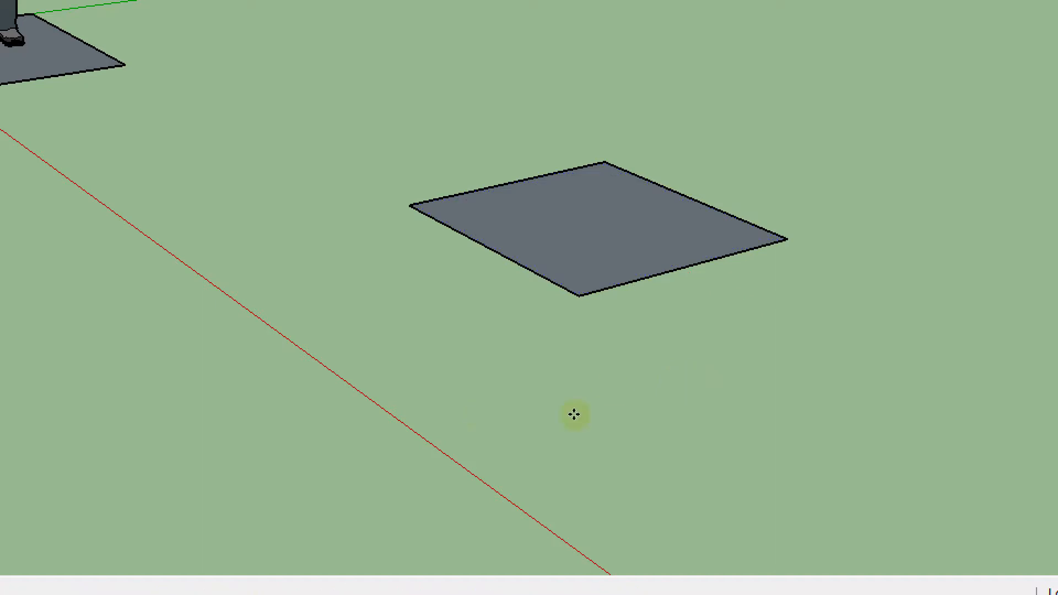
pyautogui.click(592, 413)
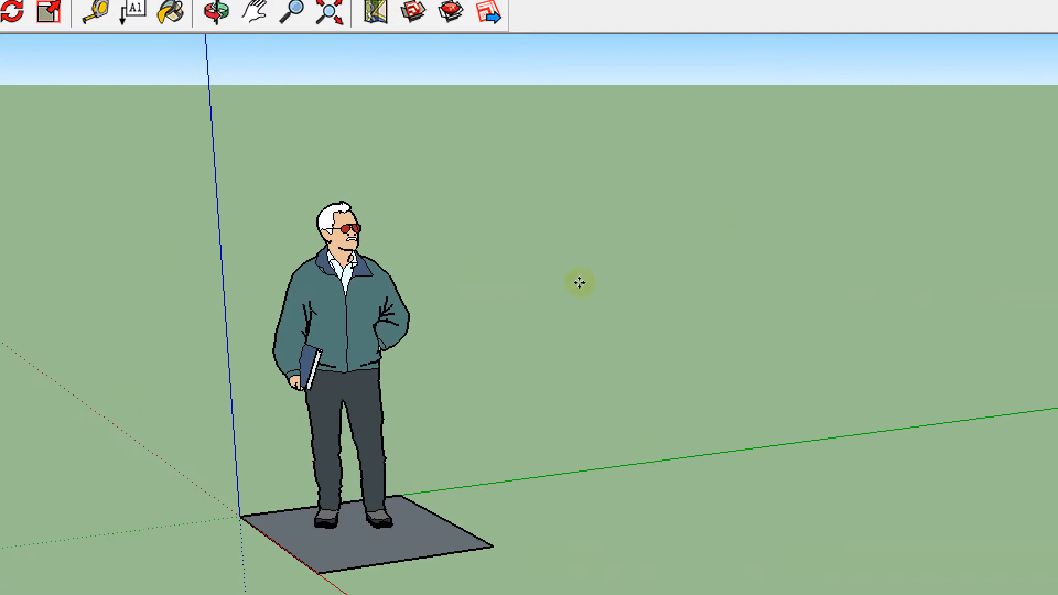
# Lift one edge of the moved face above the ground with the Move tool so that the face tilts
pyautogui.moveTo(386, 341); pyautogui.dragTo(441, 198, button='middle')
pyautogui.moveTo(633, 139); pyautogui.dragTo(682, 187, button='middle')
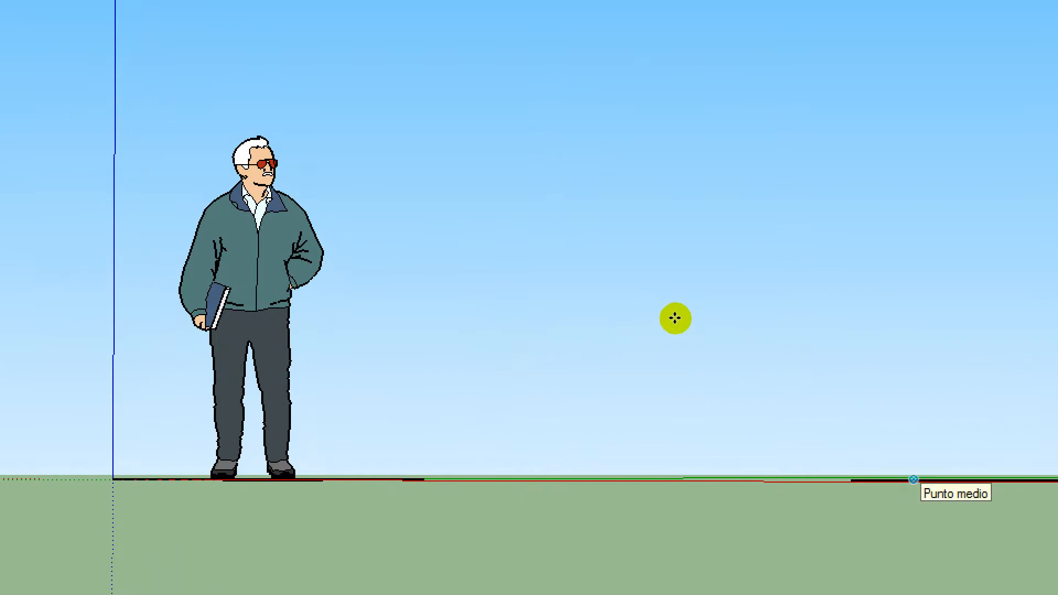
pyautogui.click(664, 318)
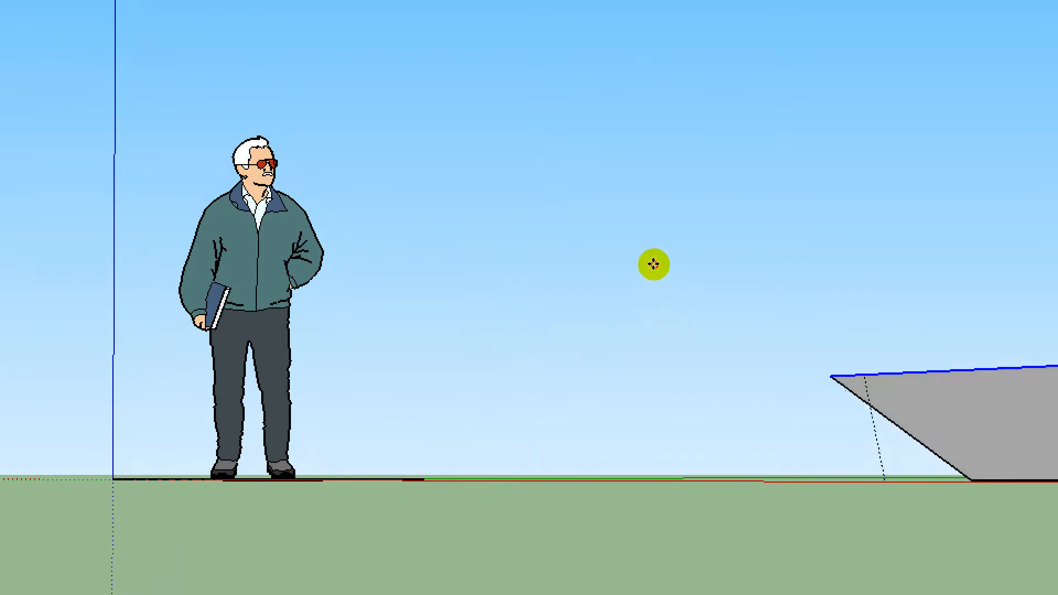
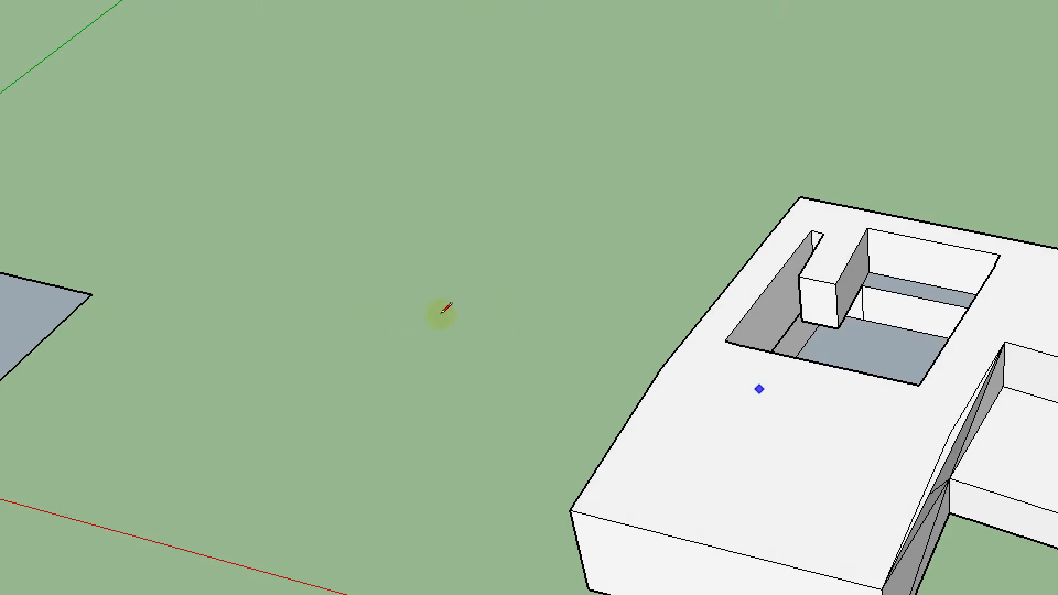
# Draw a line across the recess opening on the block's top, from the inner pillar's corner to the opposite edge
pyautogui.moveTo(569, 345); pyautogui.dragTo(487, 343, button='middle')
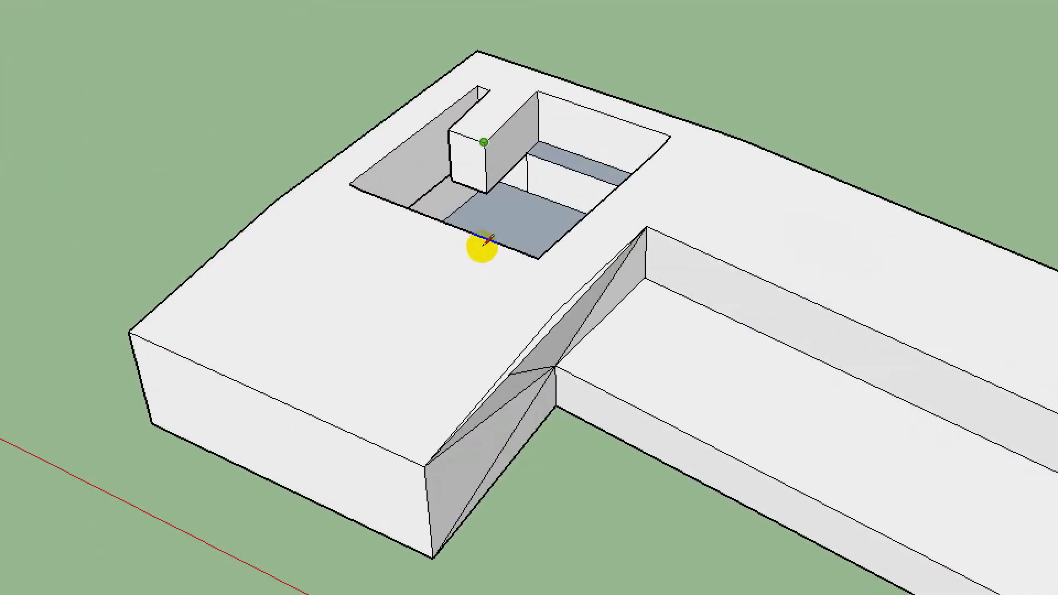
pyautogui.click(534, 283)
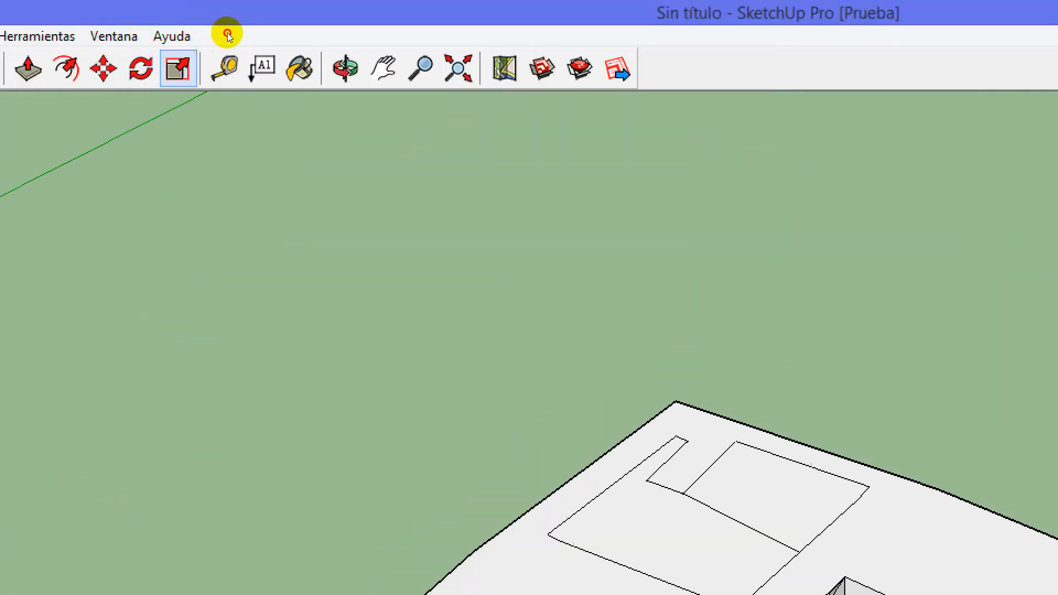
# Select the larger of the two divided faces on the block's top and examine its scale handles from different angles
pyautogui.click(183, 13)
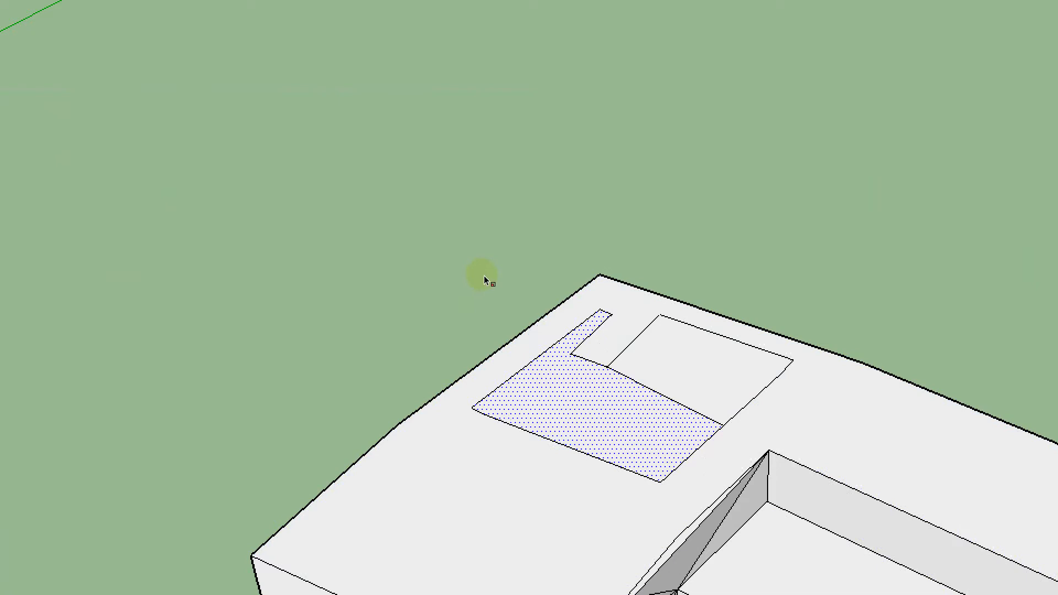
pyautogui.moveTo(477, 286); pyautogui.dragTo(465, 186, button='middle')
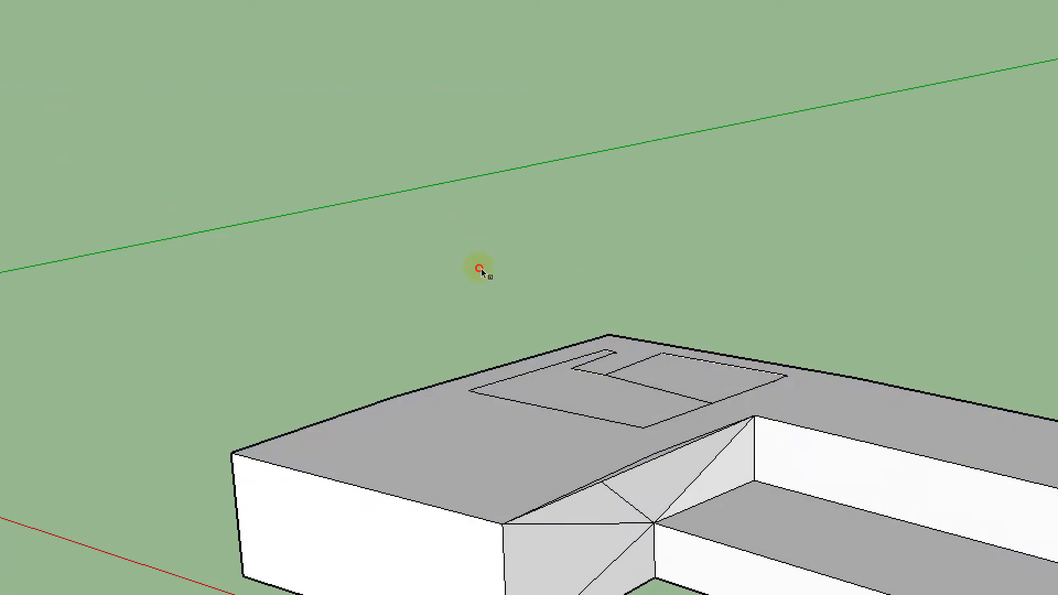
pyautogui.moveTo(485, 273); pyautogui.dragTo(485, 323, button='middle')
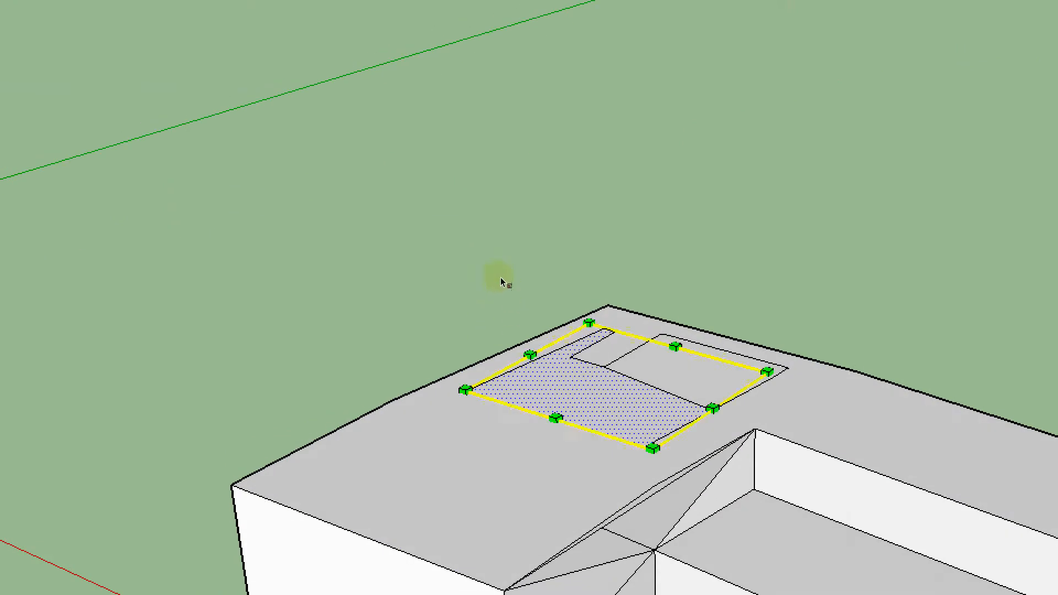
pyautogui.moveTo(511, 279)
pyautogui.mouseDown(button='middle')
pyautogui.moveTo(441, 289)
pyautogui.moveTo(498, 270)
pyautogui.mouseUp(button='middle')
pyautogui.press('s')
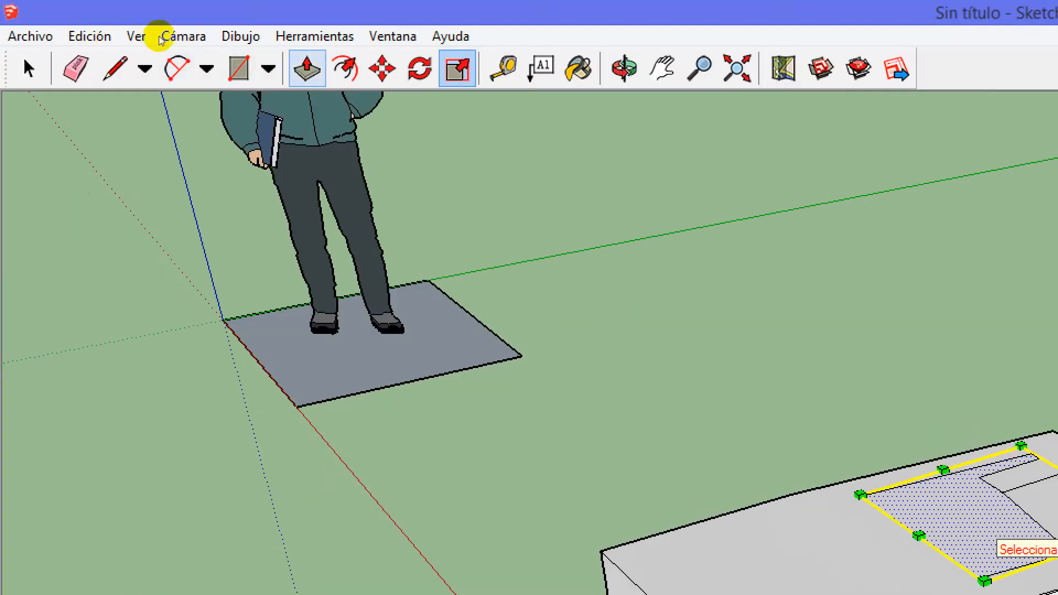
# Extrude the larger divided face upward with Push/Pull into a tall volume on top of the block
pyautogui.press('o')
pyautogui.moveTo(333, 148); pyautogui.dragTo(541, 193)
pyautogui.press('p')
pyautogui.moveTo(458, 275); pyautogui.dragTo(429, 171)
# Extend the narrow strip on the tall volume's front side outward into a thin wall with Push/Pull
pyautogui.moveTo(414, 259); pyautogui.dragTo(371, 253)
pyautogui.moveTo(371, 253); pyautogui.dragTo(355, 250, button='middle')
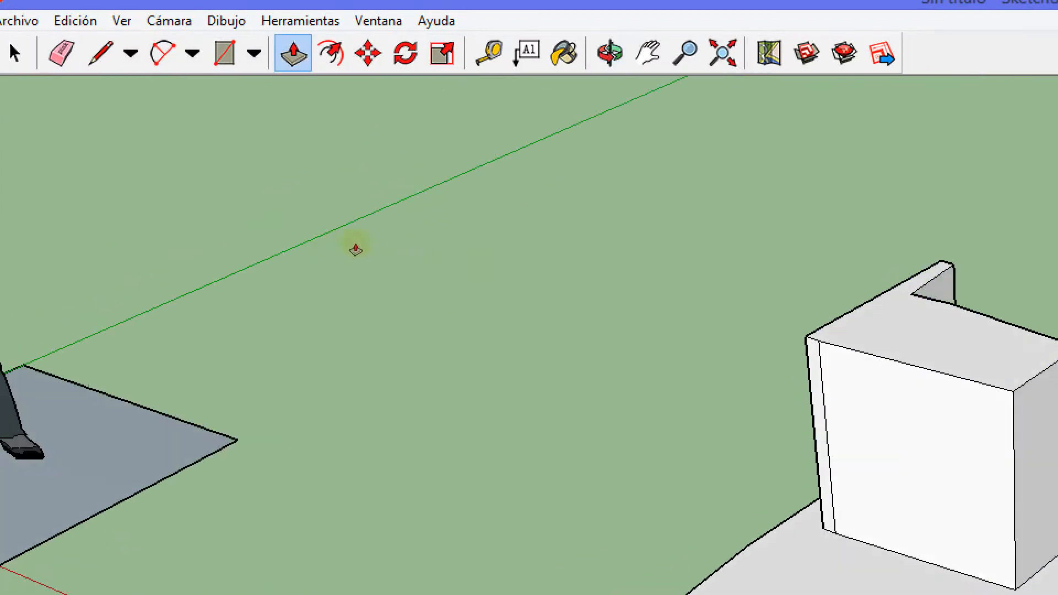
pyautogui.moveTo(420, 228); pyautogui.dragTo(373, 252)
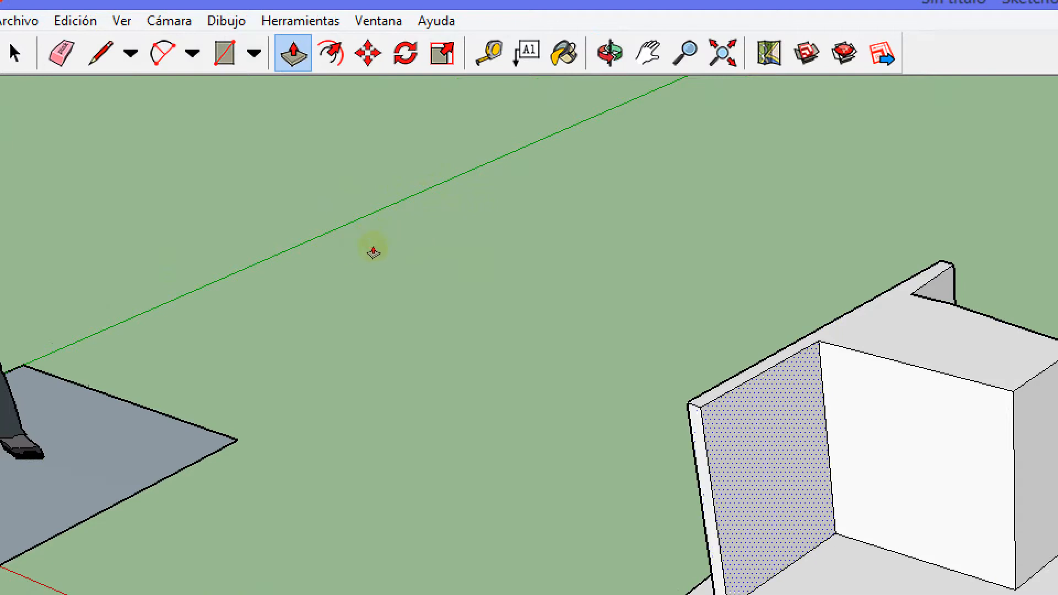
# Erase edges of the lower block with the Eraser tool to remove its top faces
pyautogui.moveTo(267, 182); pyautogui.dragTo(333, 193, button='middle')
pyautogui.scroll(-2, 332, 196)
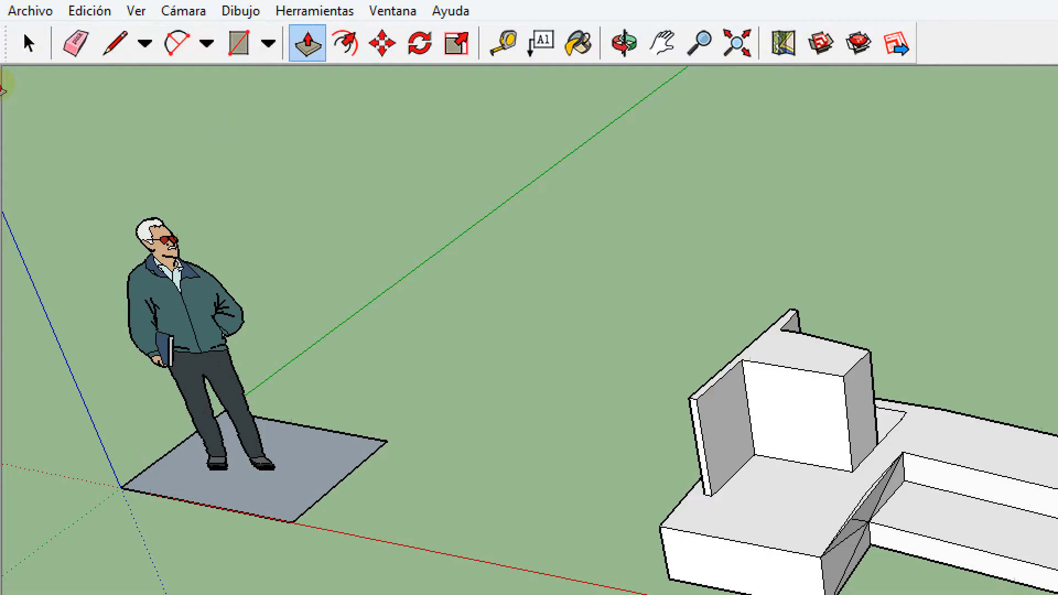
pyautogui.press('e')
pyautogui.moveTo(249, 181)
pyautogui.mouseDown()
pyautogui.moveTo(423, 275)
pyautogui.moveTo(610, 313)
pyautogui.moveTo(597, 268)
pyautogui.mouseUp()
pyautogui.moveTo(516, 245); pyautogui.dragTo(488, 204)
# Select everything that remains of the block model and delete it, keeping the figure and the square under it
pyautogui.press('space')
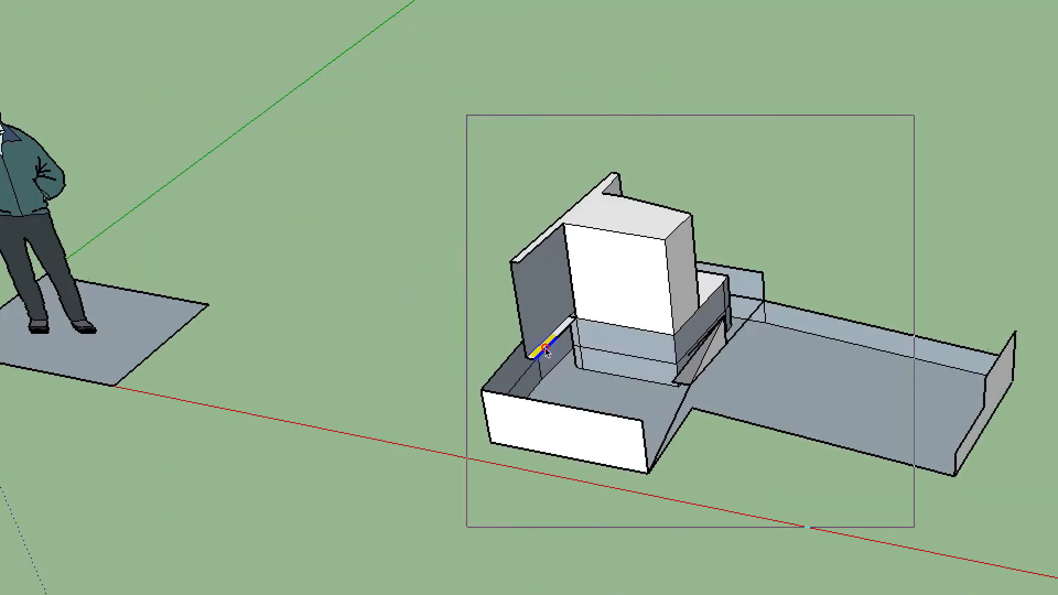
pyautogui.tripleClick(776, 495)
pyautogui.press('Delete')
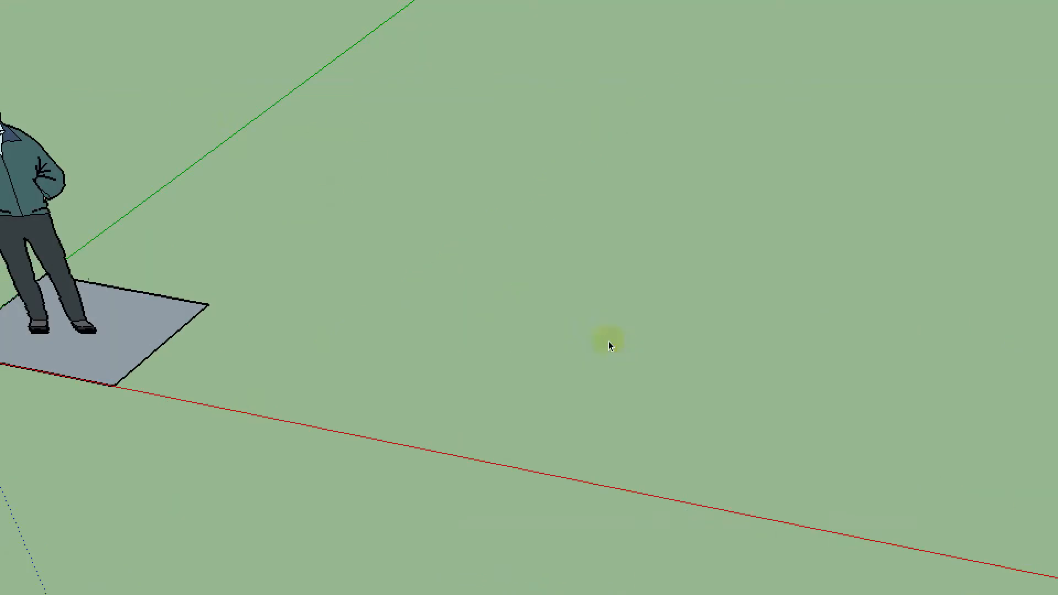
# Draw a rectangle on the ground with one side along the red axis, apart from the figure's square
pyautogui.press('r')
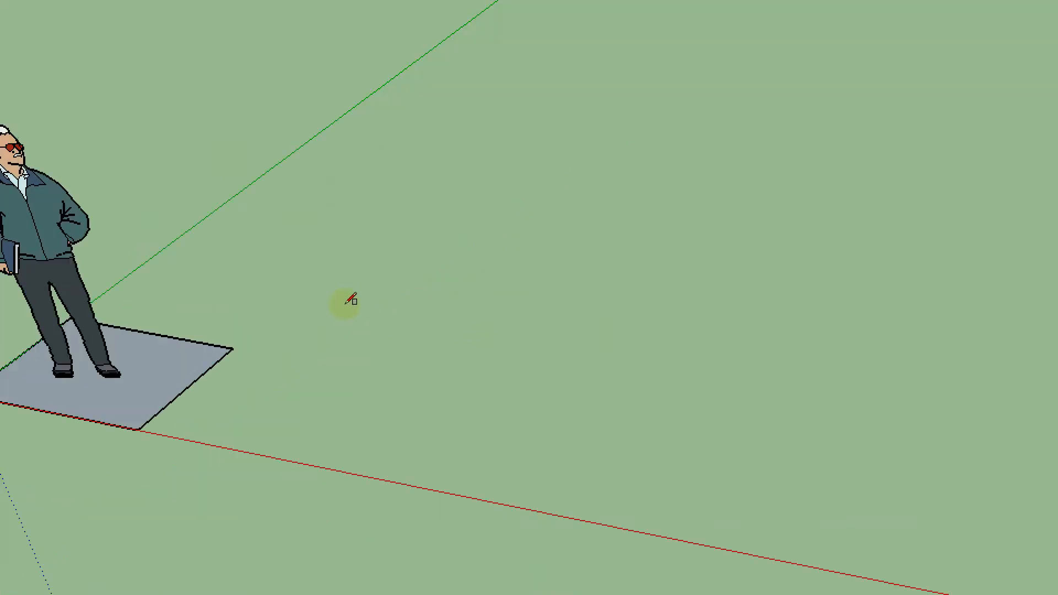
pyautogui.click(341, 313)
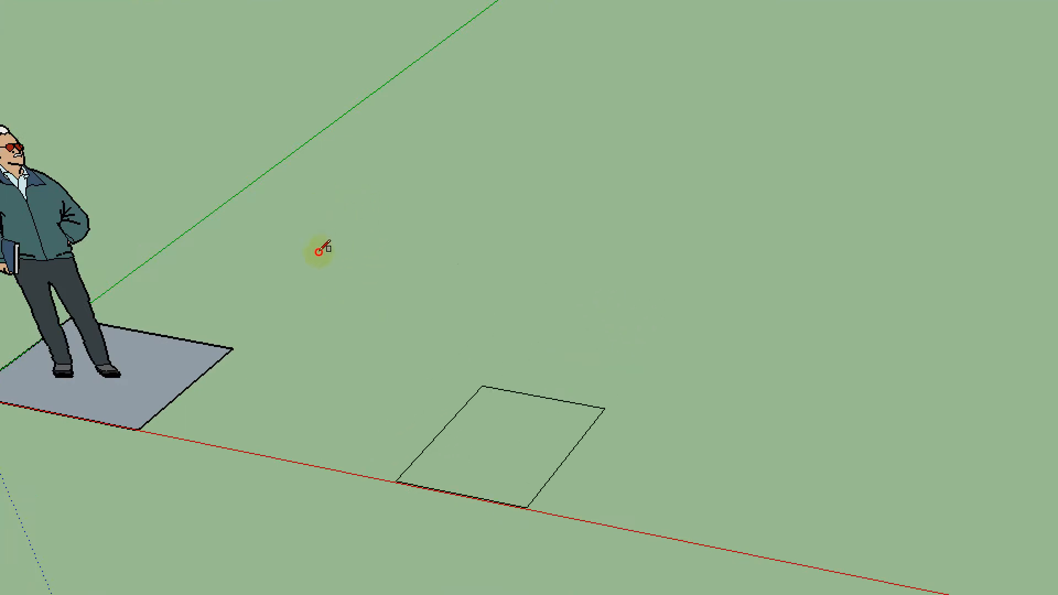
pyautogui.click(320, 250)
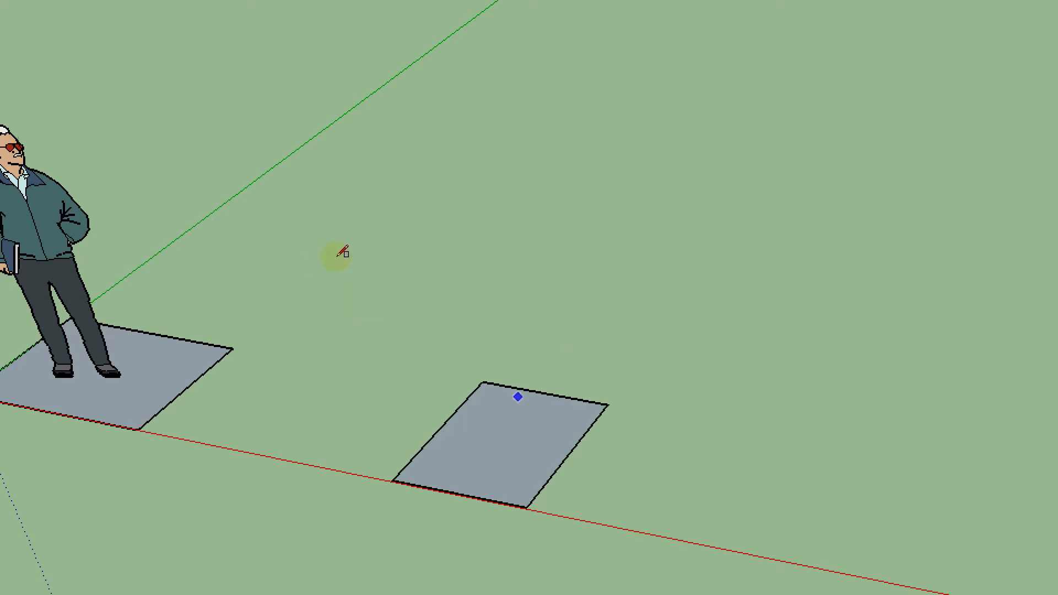
# Extrude the new rectangle upward with Push/Pull into a box lower than the figure
pyautogui.press('p')
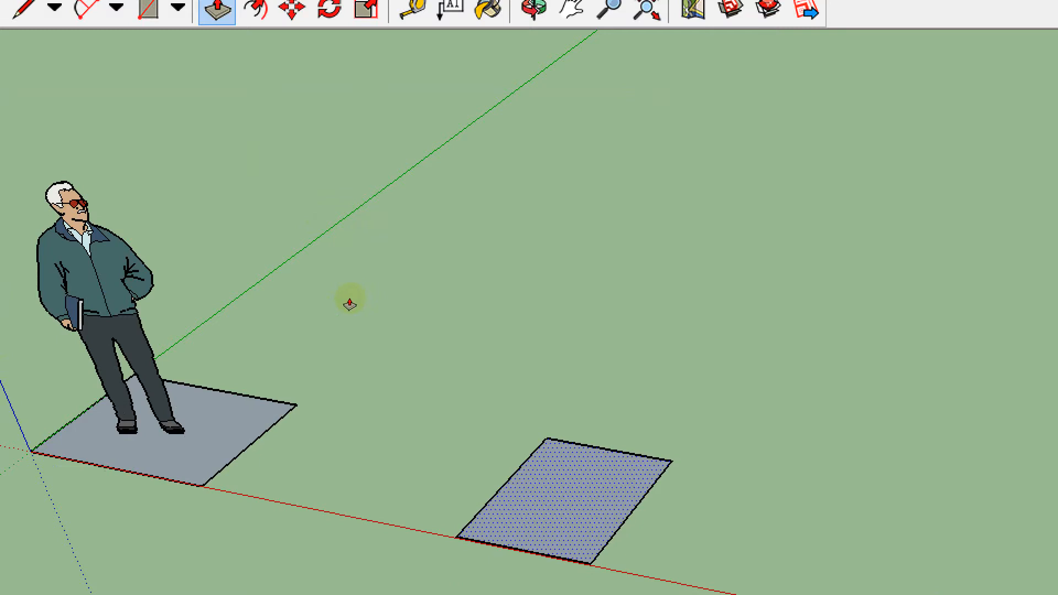
pyautogui.click(339, 283)
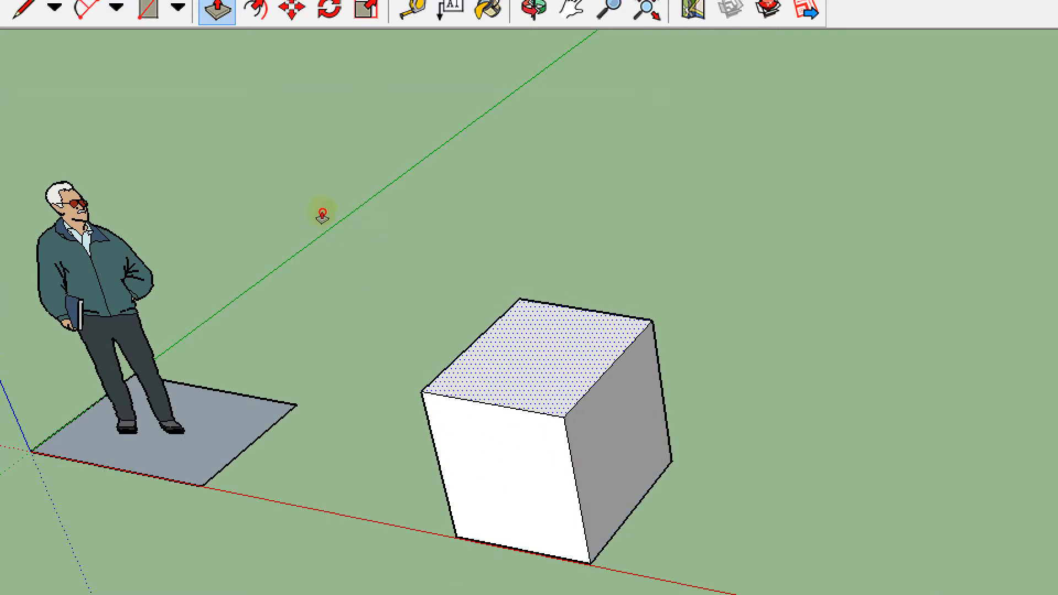
pyautogui.click(322, 215)
pyautogui.moveTo(338, 292); pyautogui.dragTo(347, 255, button='middle')
pyautogui.click(350, 257)
# Try to move parts of the box with the Move tool, and undo the change
pyautogui.moveTo(291, 189); pyautogui.dragTo(383, 321, button='middle')
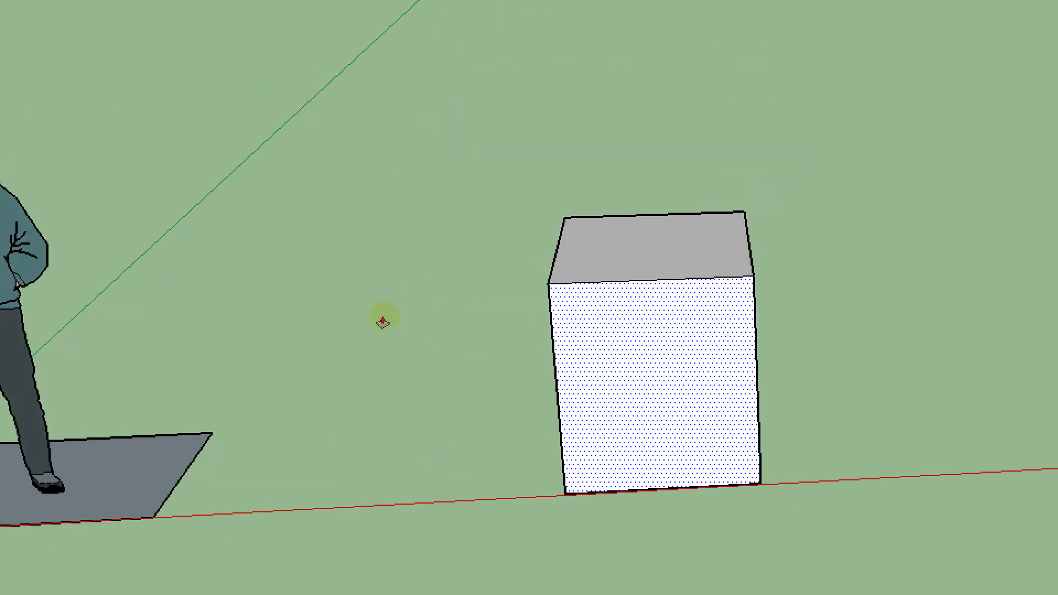
pyautogui.moveTo(263, 240); pyautogui.dragTo(250, 175, button='middle')
pyautogui.scroll(-3, 250, 175)
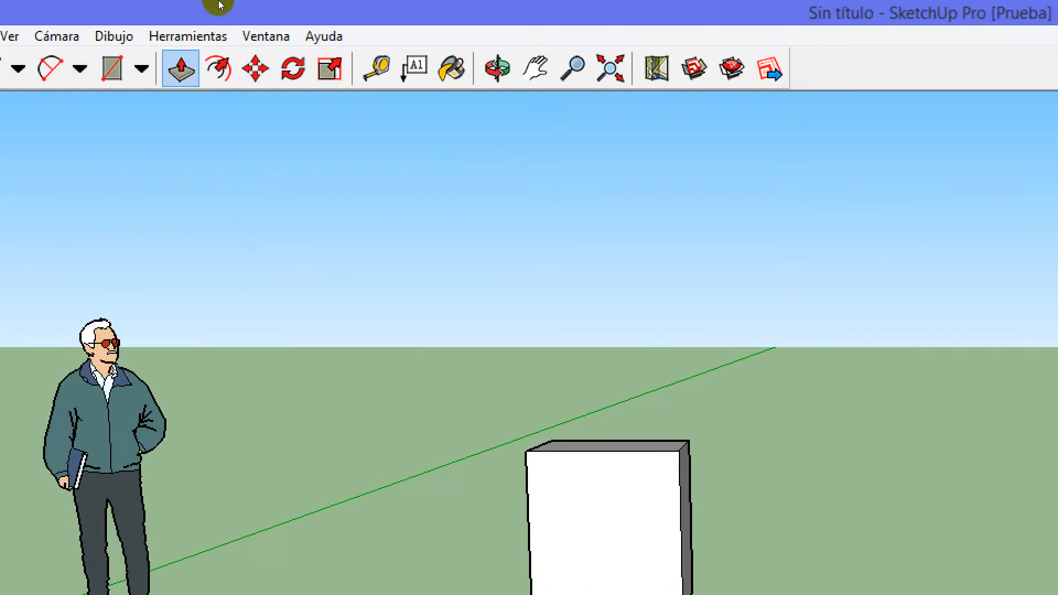
pyautogui.press('m')
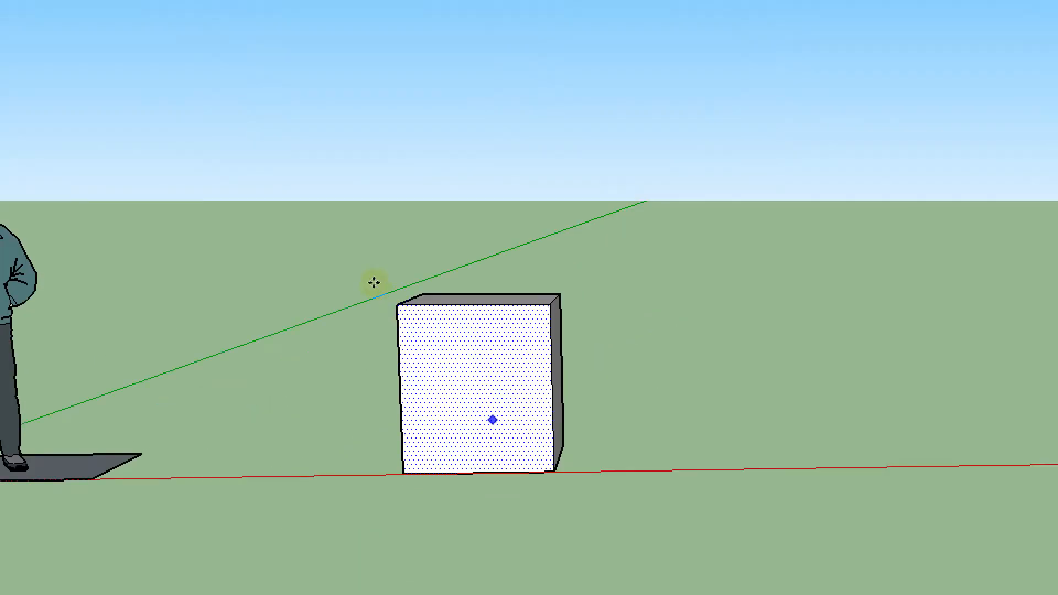
pyautogui.moveTo(374, 282); pyautogui.dragTo(335, 289)
pyautogui.hotkey('ctrl', 'z')
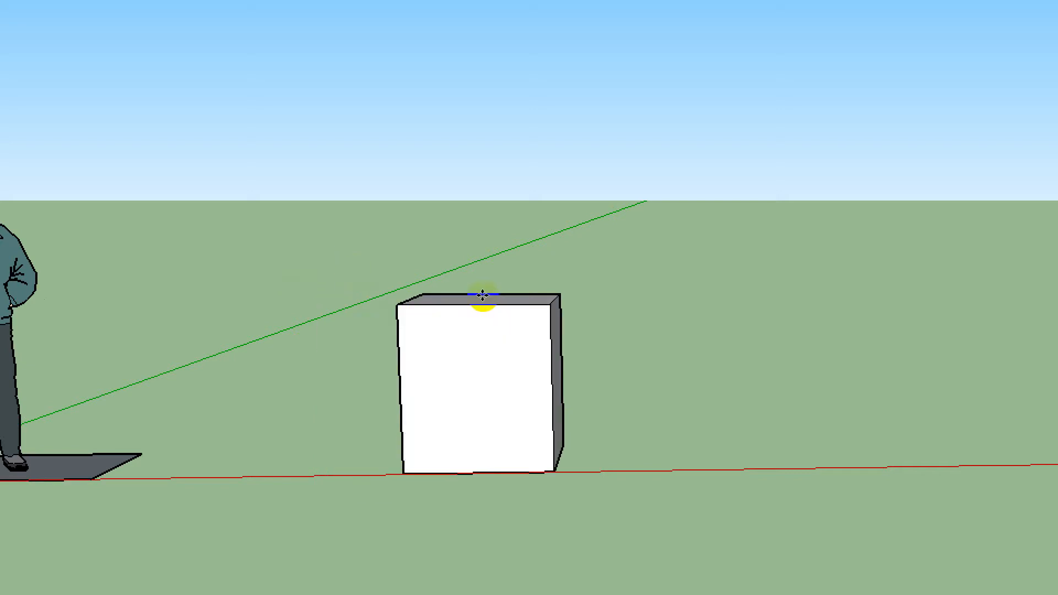
pyautogui.moveTo(484, 298); pyautogui.dragTo(352, 338, button='middle')
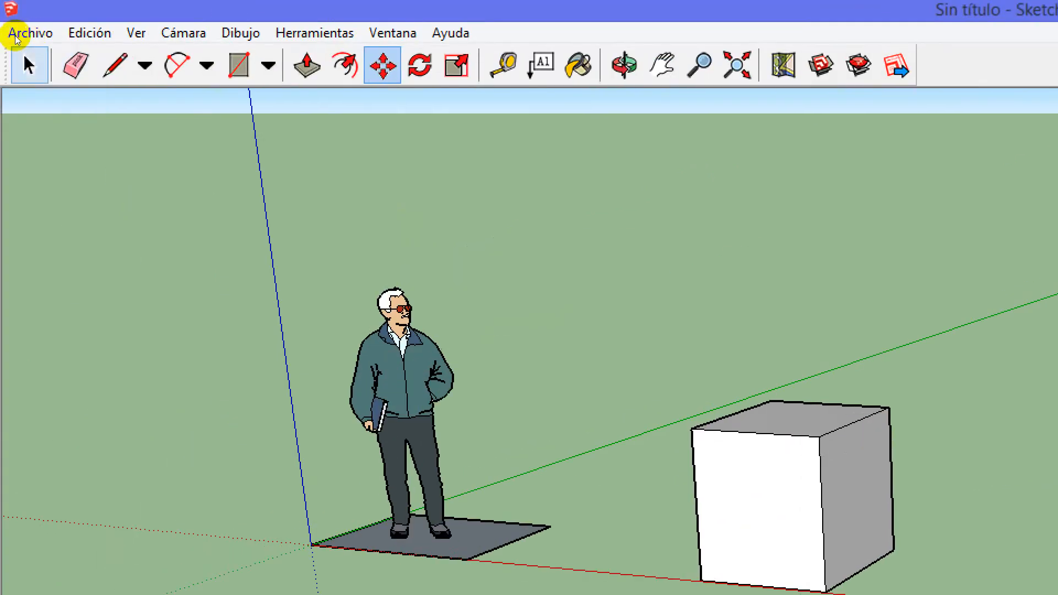
# Select the whole box and move it slightly along the red axis toward the figure
pyautogui.press('space')
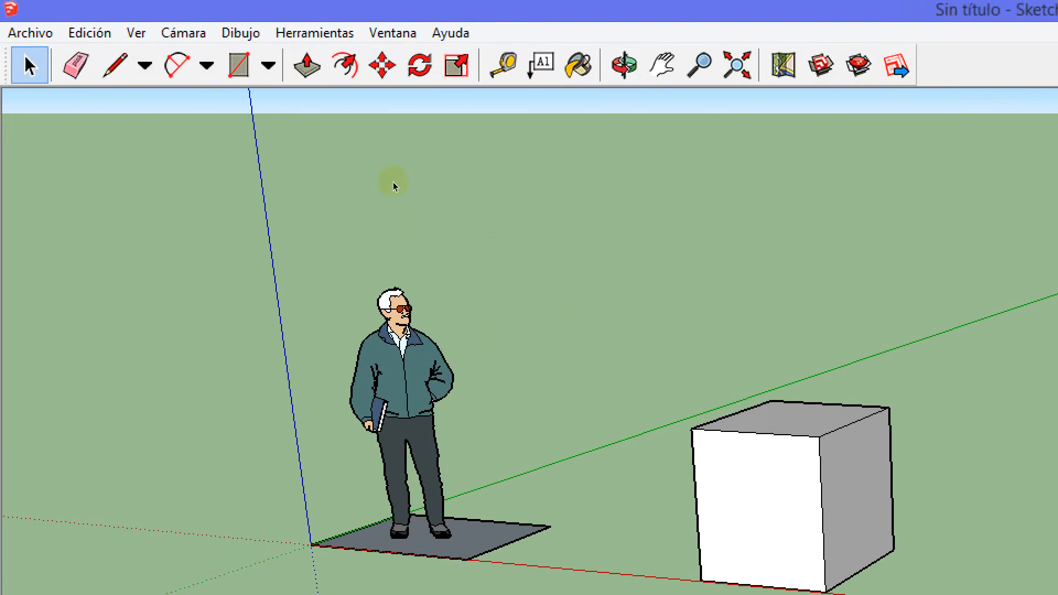
pyautogui.moveTo(285, 165); pyautogui.dragTo(513, 309)
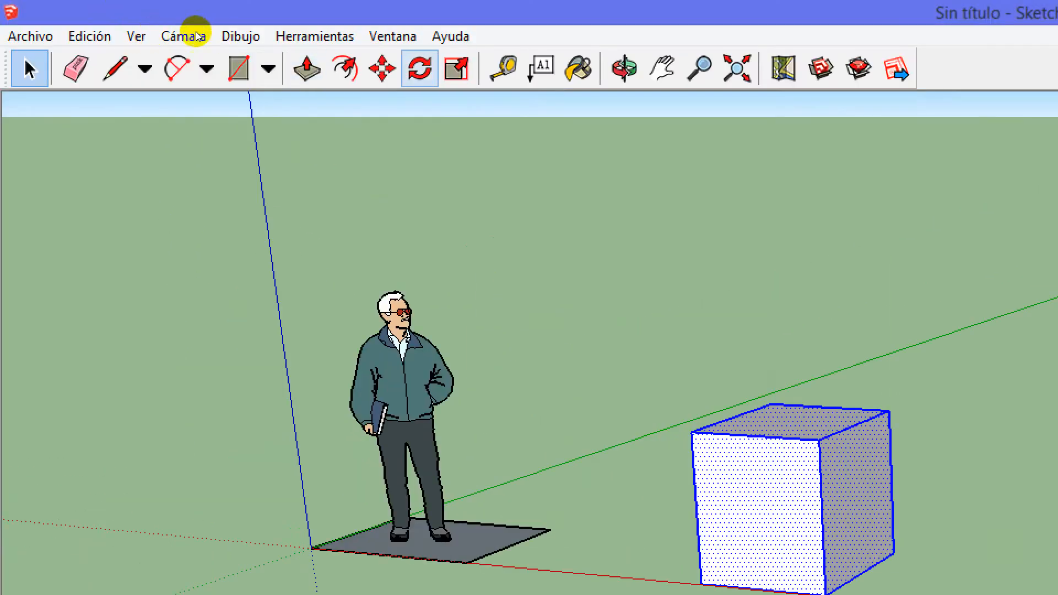
pyautogui.press('m')
pyautogui.moveTo(386, 256)
pyautogui.mouseDown()
pyautogui.moveTo(333, 255)
pyautogui.moveTo(408, 271)
pyautogui.moveTo(380, 260)
pyautogui.mouseUp()
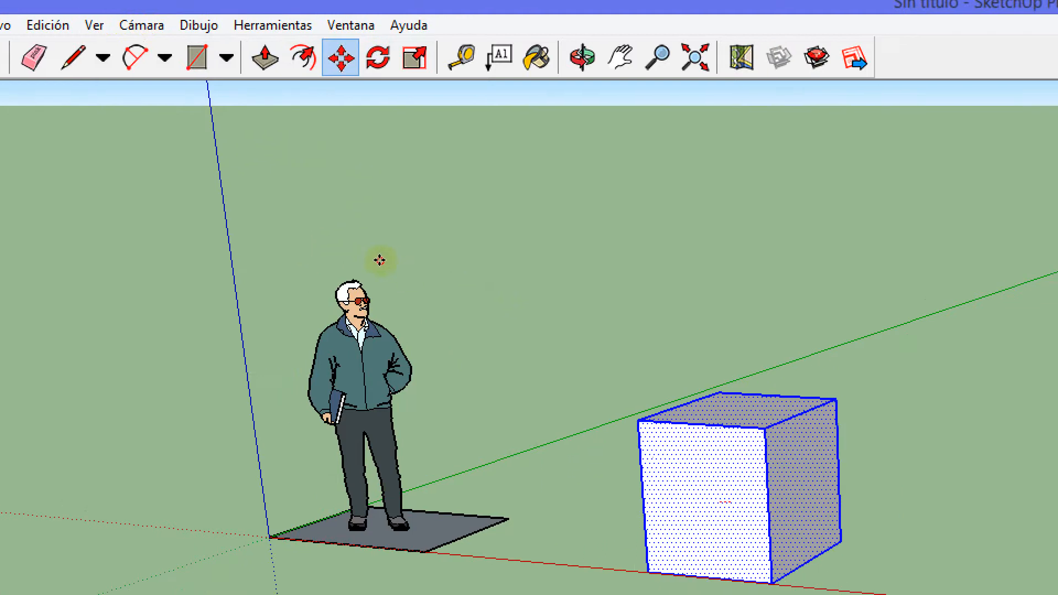
pyautogui.click(380, 260)
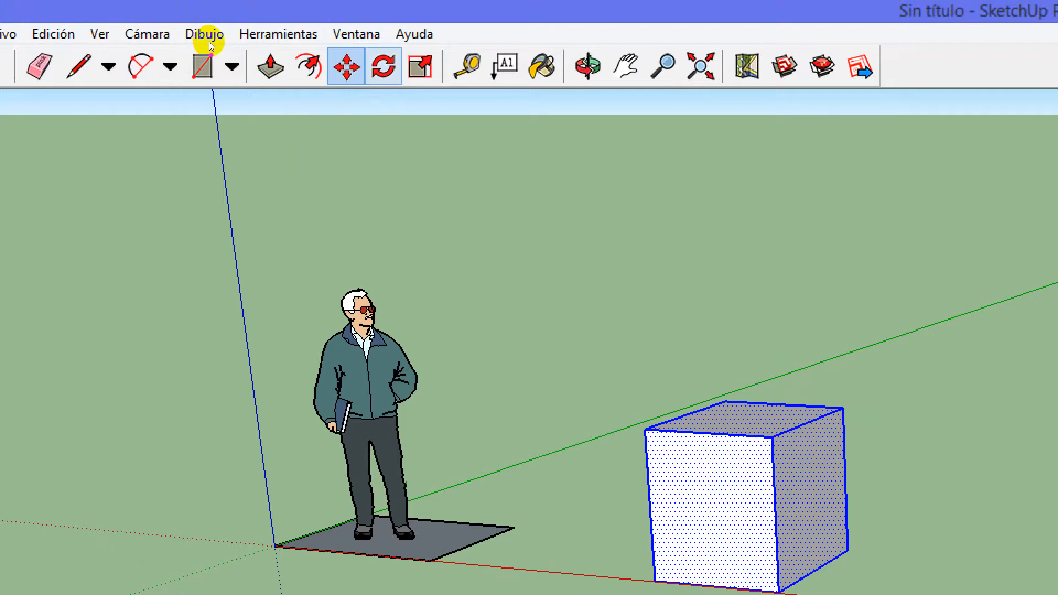
# Try to rotate the selected box about the green axis with the protractor on its front face, and cancel the rotation
pyautogui.click(383, 66)
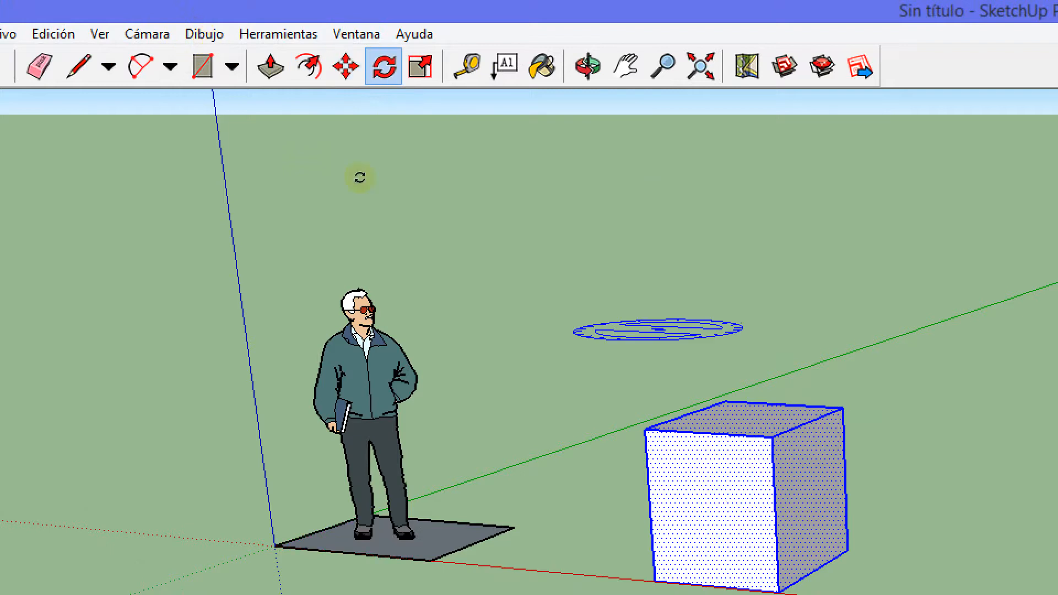
pyautogui.moveTo(413, 246); pyautogui.dragTo(422, 220, button='middle')
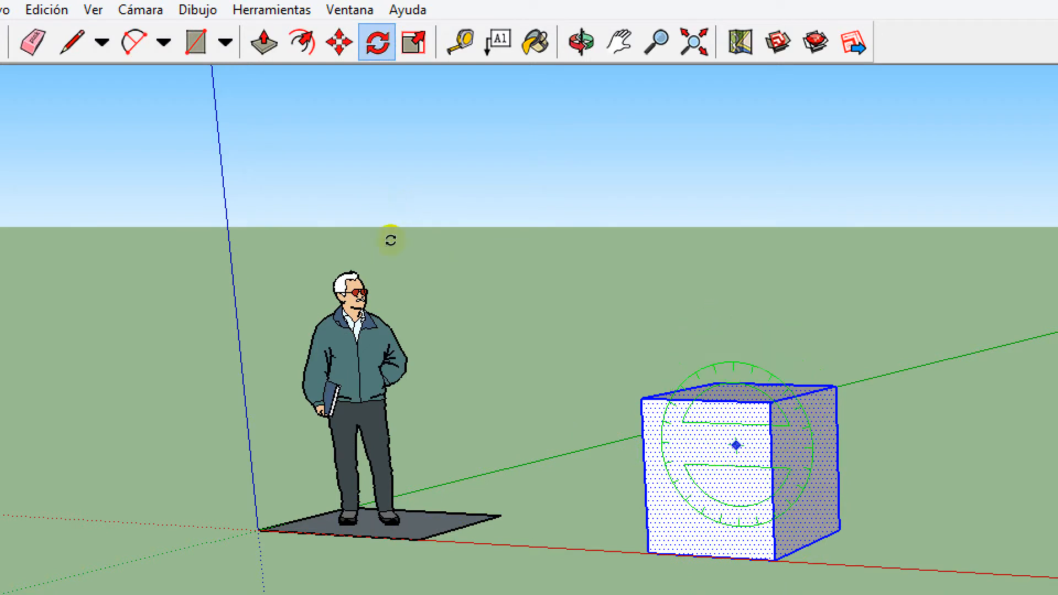
pyautogui.press('o')
pyautogui.moveTo(325, 259); pyautogui.dragTo(439, 246)
pyautogui.press('q')
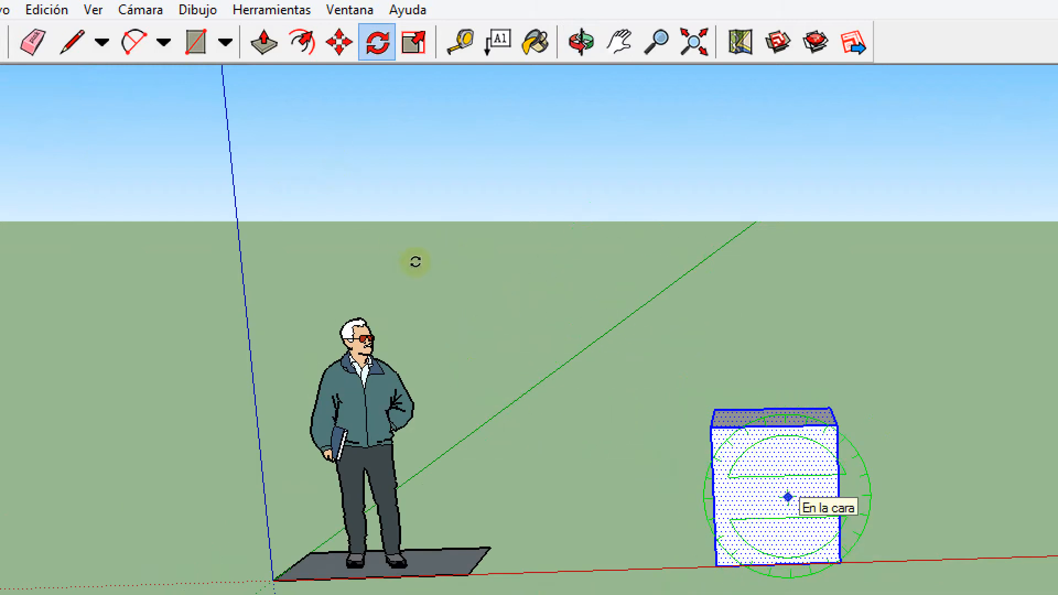
pyautogui.moveTo(413, 259)
pyautogui.mouseDown()
pyautogui.moveTo(412, 248)
pyautogui.moveTo(419, 270)
pyautogui.moveTo(396, 284)
pyautogui.moveTo(430, 260)
pyautogui.moveTo(401, 261)
pyautogui.moveTo(458, 274)
pyautogui.moveTo(403, 266)
pyautogui.moveTo(413, 271)
pyautogui.mouseUp()
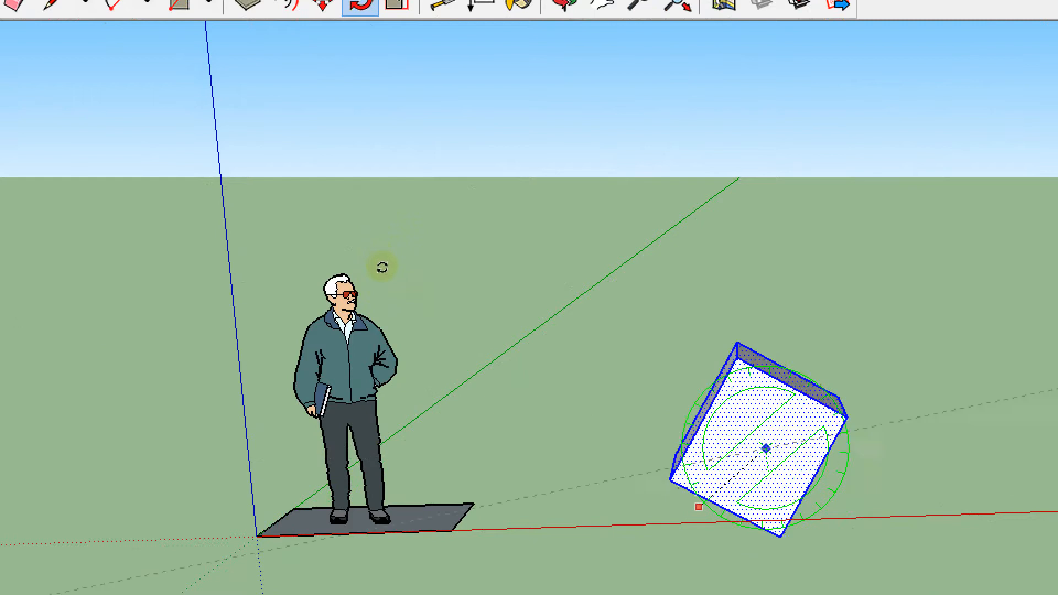
pyautogui.press('Escape')
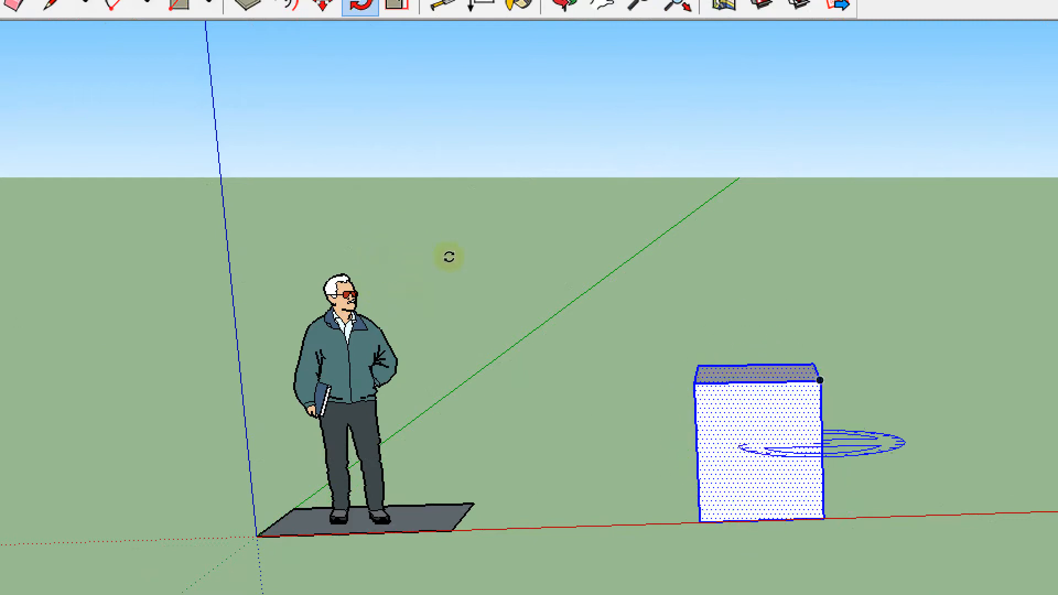
# Try to rotate the box about the red axis from its side face and about the blue axis from its top face
pyautogui.moveTo(458, 264); pyautogui.dragTo(338, 262, button='middle')
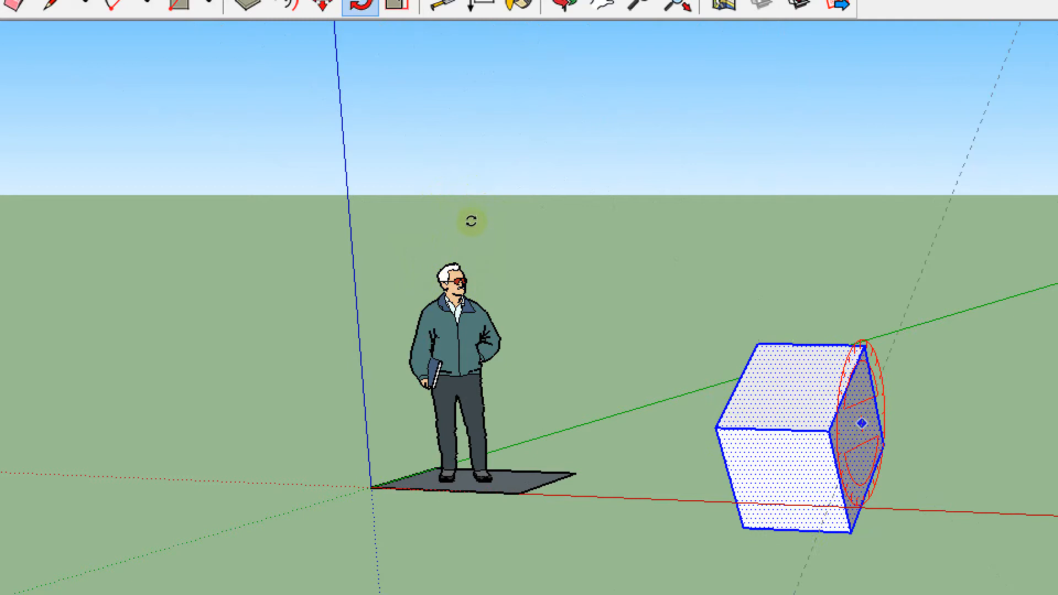
pyautogui.press('Escape')
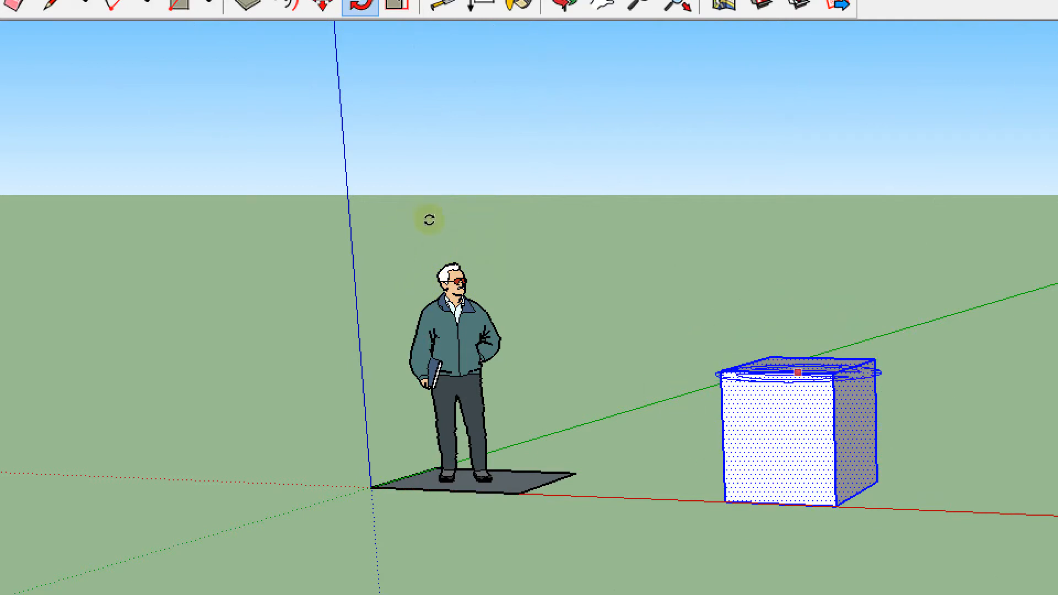
pyautogui.moveTo(430, 221); pyautogui.dragTo(437, 231, button='middle')
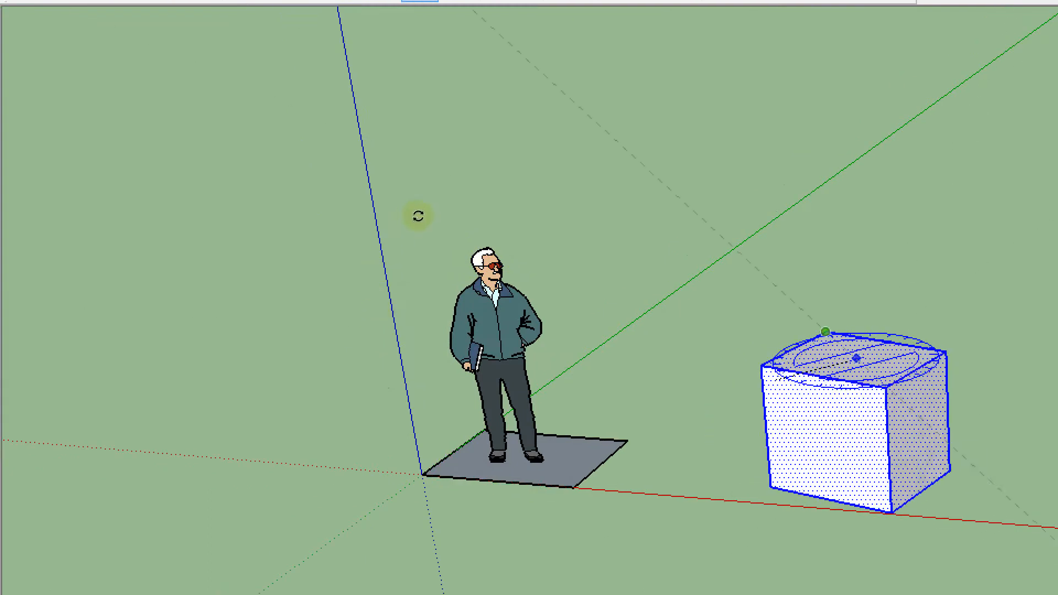
pyautogui.click(413, 229)
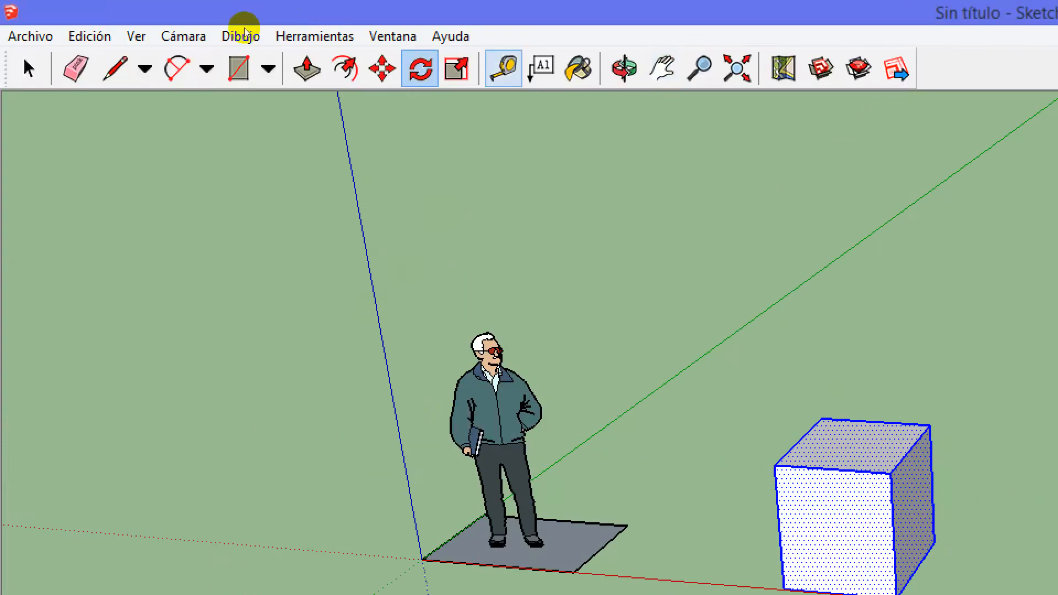
# Start the Scale tool on the selected box and scale it along the green axis from its front-face grip
pyautogui.press('s')
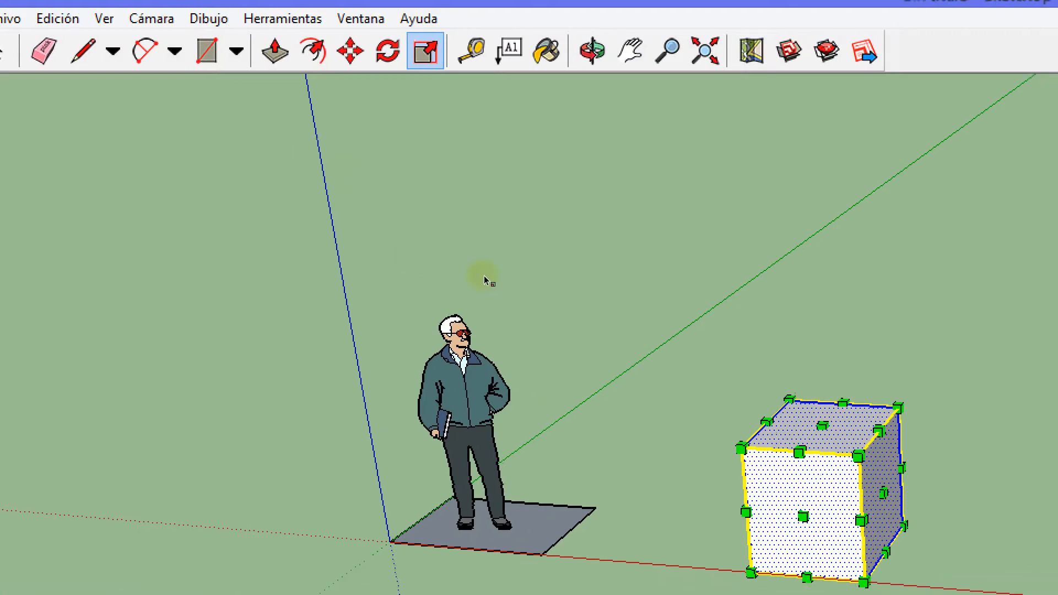
pyautogui.moveTo(480, 304); pyautogui.dragTo(432, 276, button='middle')
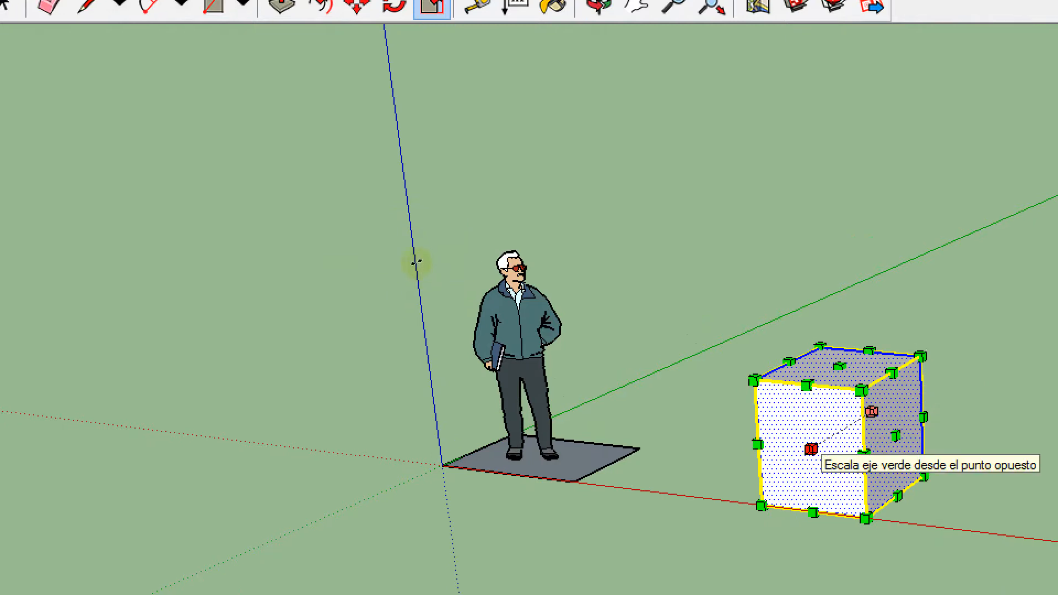
pyautogui.press('o')
pyautogui.moveTo(361, 267); pyautogui.dragTo(558, 273)
pyautogui.press('s')
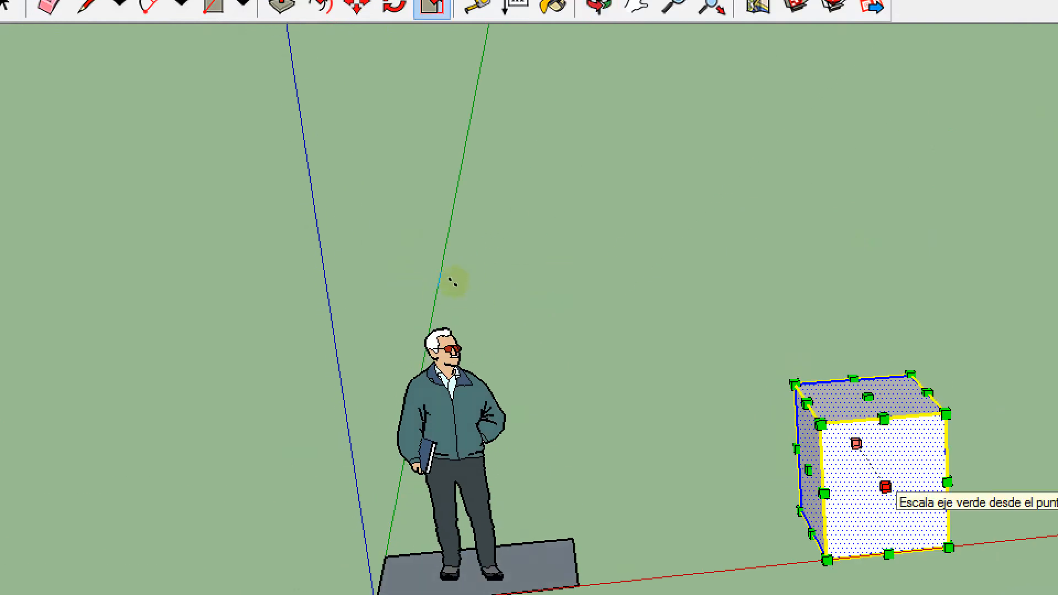
# Scale the box uniformly from a front corner grip
pyautogui.moveTo(423, 401); pyautogui.dragTo(407, 377, button='middle')
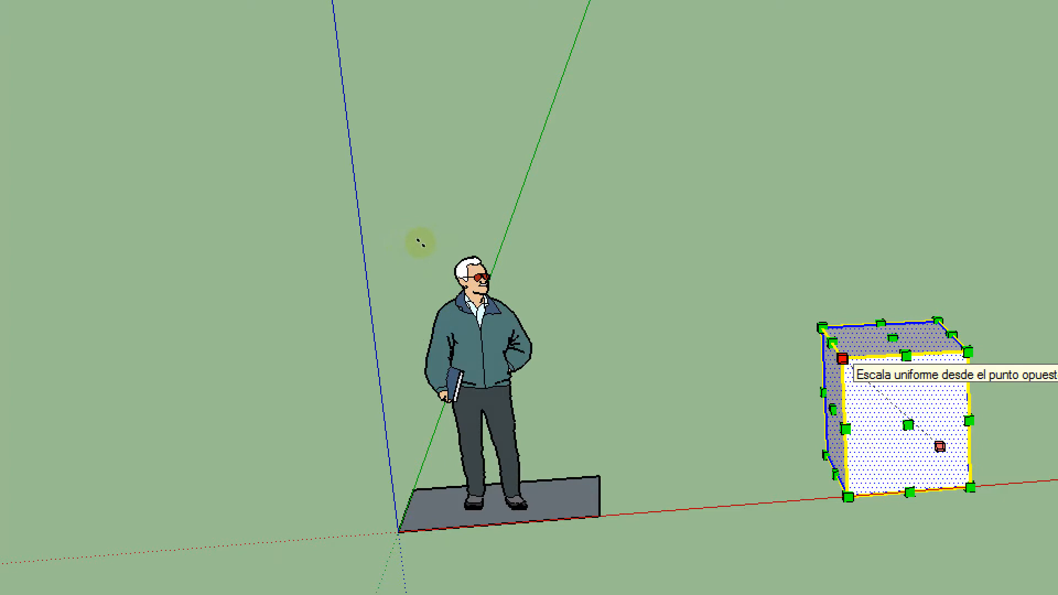
pyautogui.moveTo(342, 283); pyautogui.dragTo(270, 248, button='middle')
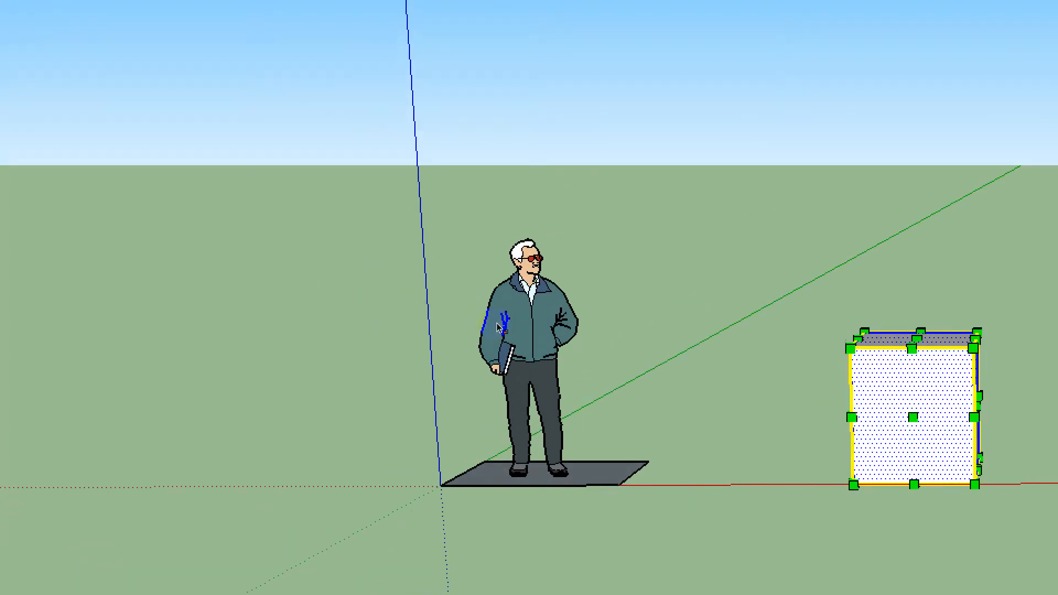
pyautogui.moveTo(428, 272)
pyautogui.mouseDown()
pyautogui.moveTo(379, 277)
pyautogui.moveTo(455, 275)
pyautogui.moveTo(351, 275)
pyautogui.moveTo(435, 267)
pyautogui.mouseUp()
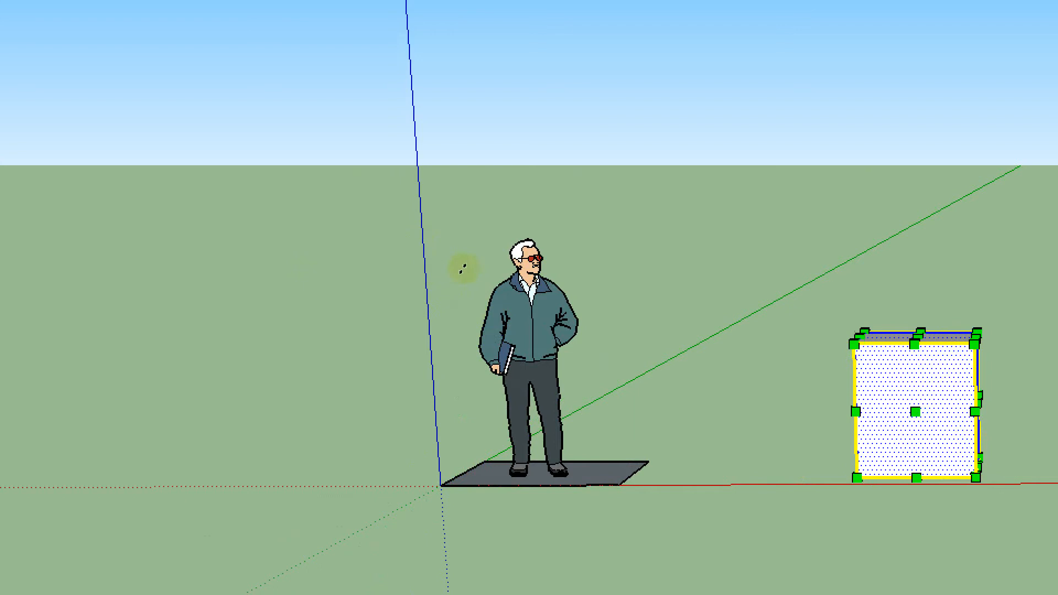
# Try to stretch the box's height with the Scale tool, and undo the change
pyautogui.click(460, 235)
pyautogui.moveTo(459, 228); pyautogui.dragTo(452, 197)
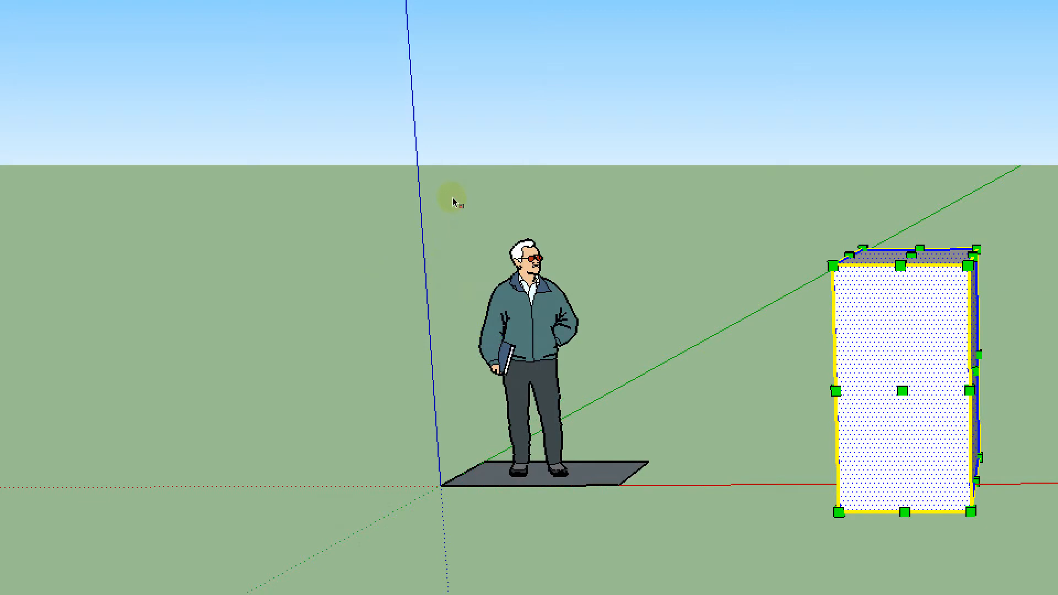
pyautogui.hotkey('ctrl', 'z')
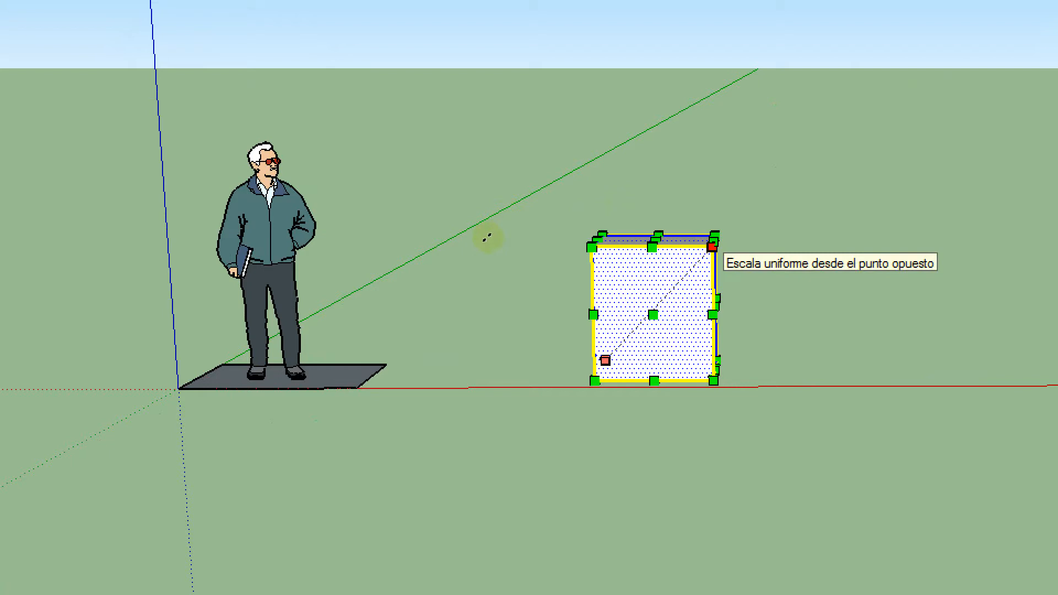
# Scale the box uniformly and along the green, red-green and green-blue axes from different grips, and deselect it
pyautogui.moveTo(487, 238)
pyautogui.mouseDown()
pyautogui.moveTo(589, 194)
pyautogui.moveTo(498, 243)
pyautogui.mouseUp()
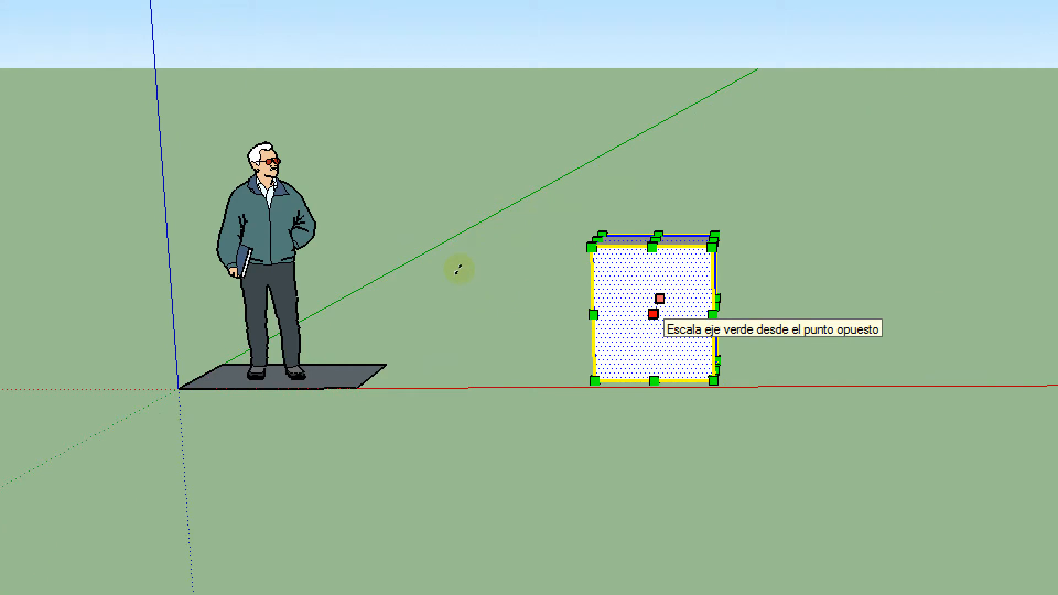
pyautogui.moveTo(459, 270)
pyautogui.mouseDown()
pyautogui.moveTo(437, 335)
pyautogui.moveTo(522, 193)
pyautogui.moveTo(469, 280)
pyautogui.mouseUp()
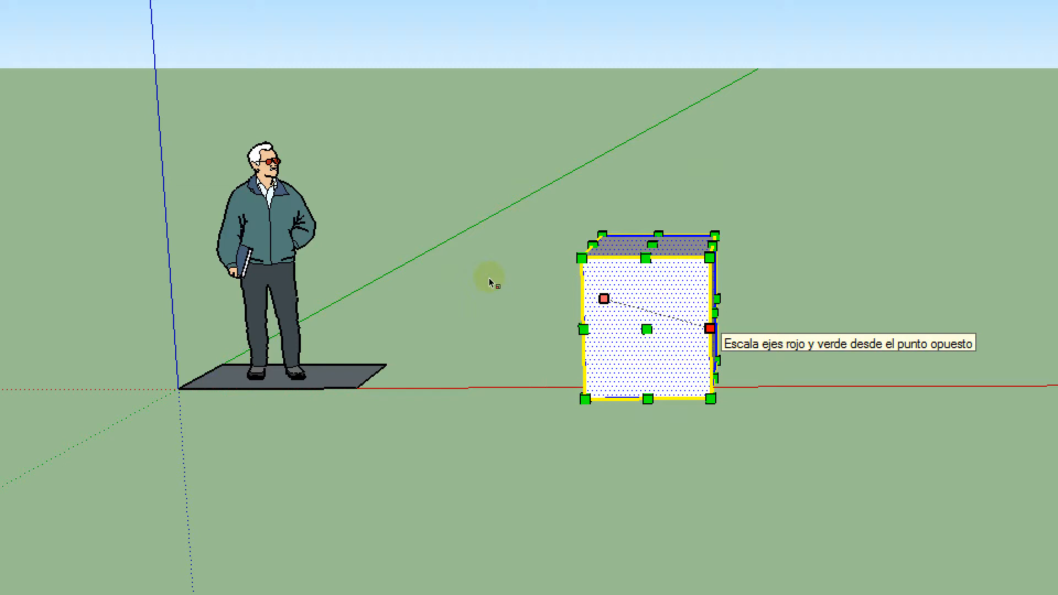
pyautogui.moveTo(488, 278)
pyautogui.mouseDown()
pyautogui.moveTo(590, 313)
pyautogui.moveTo(472, 297)
pyautogui.moveTo(501, 290)
pyautogui.moveTo(506, 273)
pyautogui.mouseUp()
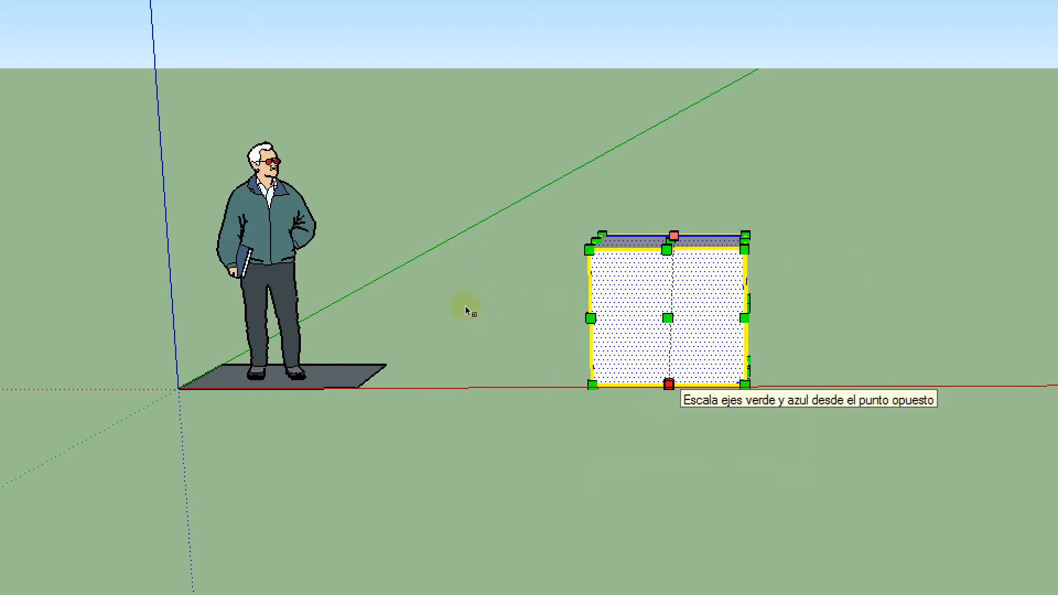
pyautogui.moveTo(469, 307)
pyautogui.mouseDown()
pyautogui.moveTo(520, 320)
pyautogui.moveTo(491, 315)
pyautogui.moveTo(474, 327)
pyautogui.moveTo(477, 298)
pyautogui.mouseUp()
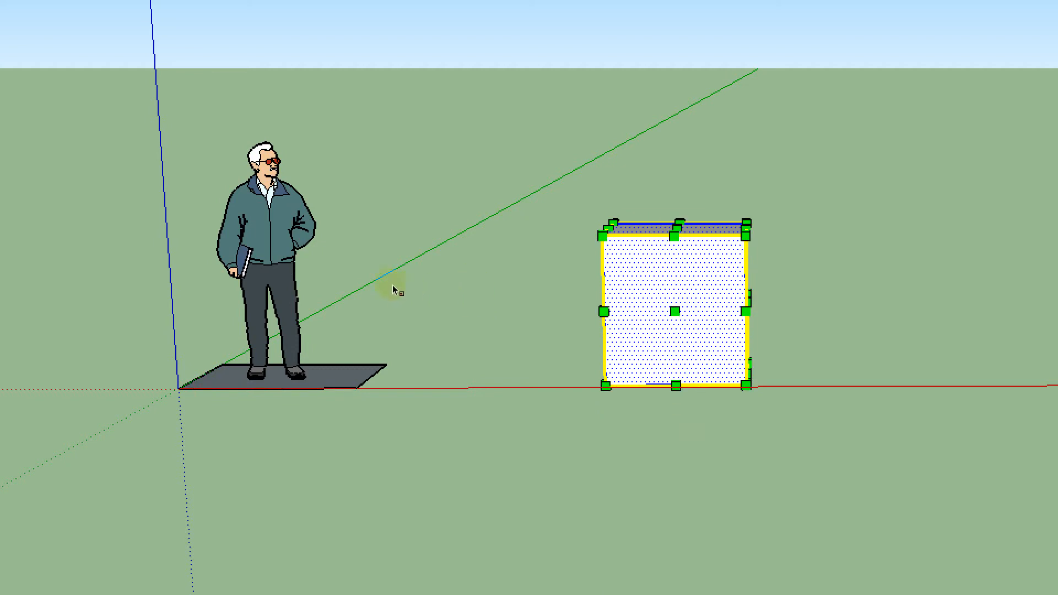
pyautogui.moveTo(415, 239); pyautogui.dragTo(597, 273, button='middle')
pyautogui.press('s')
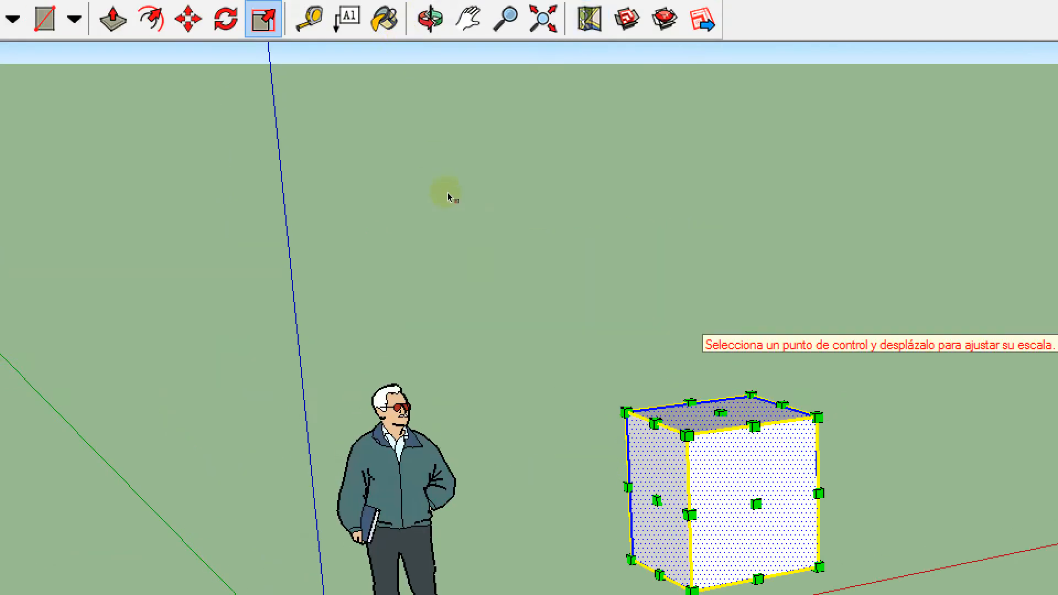
pyautogui.click(553, 102)
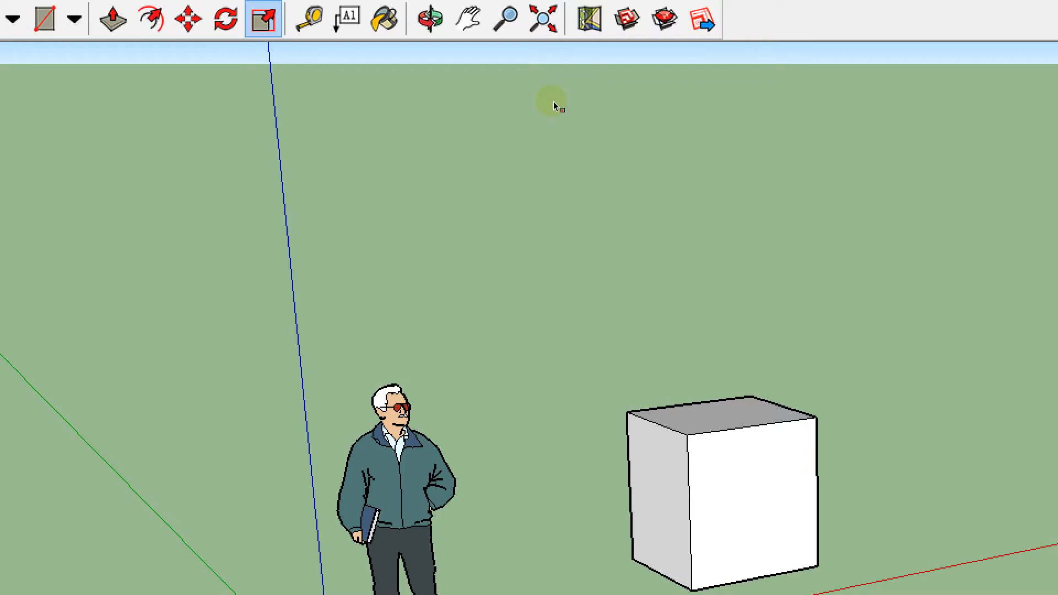
# Switch to the Windows Magnifier, reset it to 100% and minimize its window
pyautogui.scroll(-4, 463, 169)
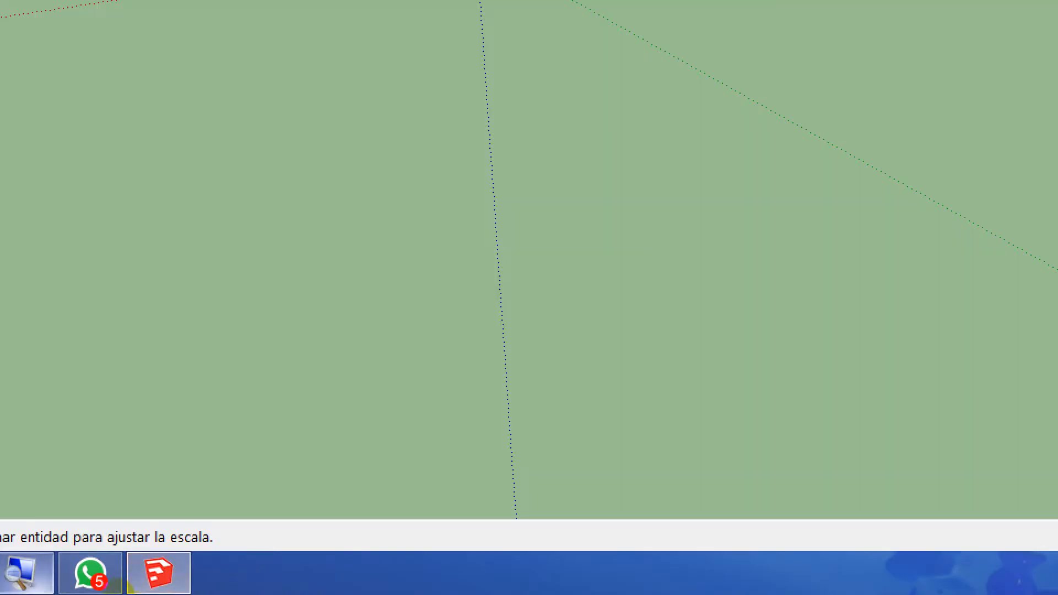
pyautogui.click(21, 573)
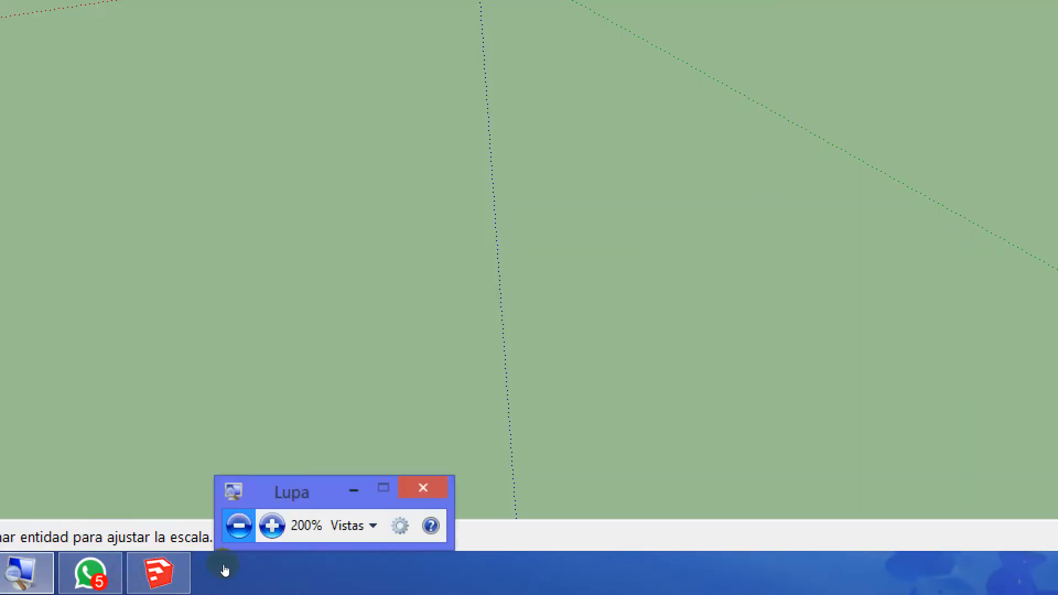
pyautogui.click(239, 525)
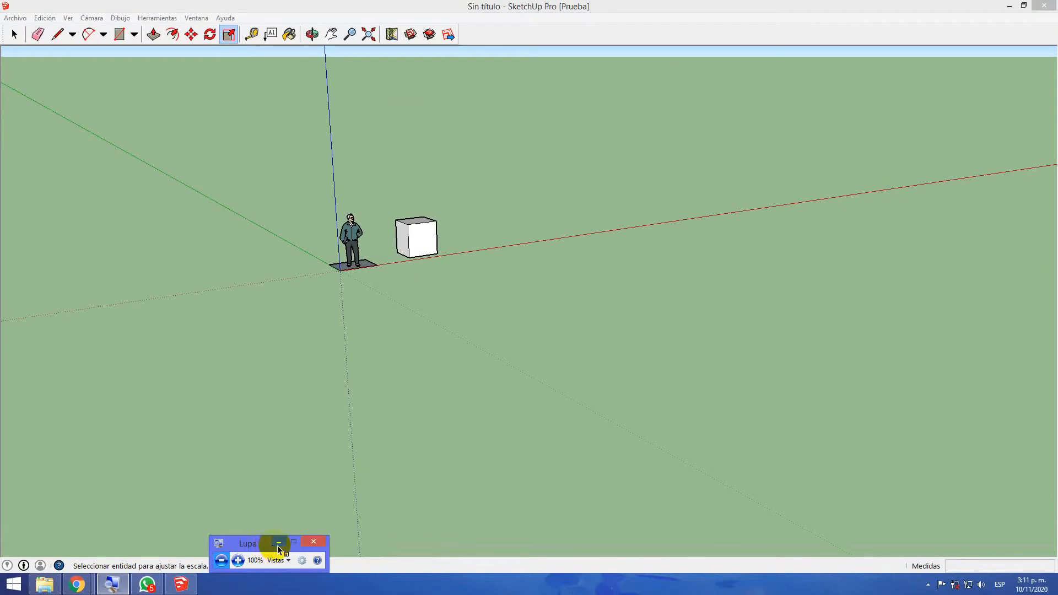
pyautogui.click(279, 545)
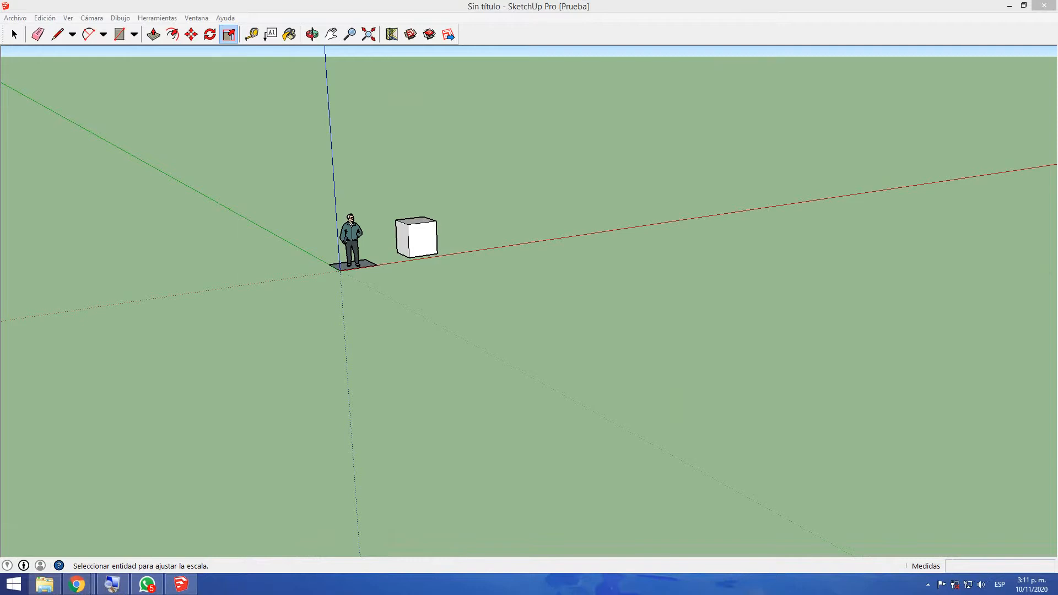
# Switch to Google Meet and present the entire screen to the class, choosing Pantalla 1
pyautogui.moveTo(1057, 165)
pyautogui.mouseDown()
pyautogui.moveTo(780, 157)
pyautogui.moveTo(561, 2)
pyautogui.moveTo(467, 1)
pyautogui.mouseUp()
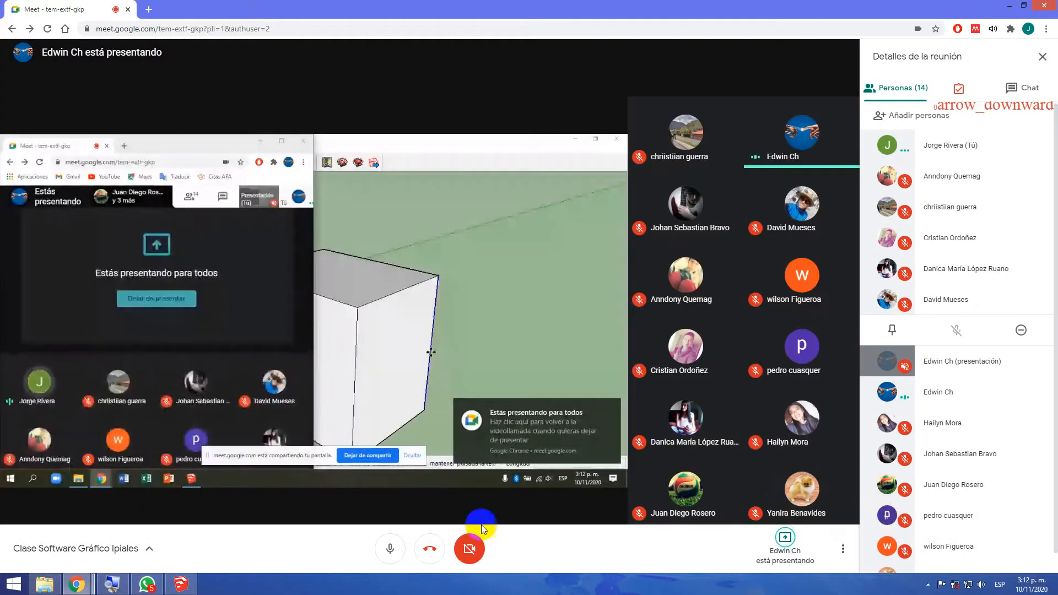
pyautogui.doubleClick(512, 363)
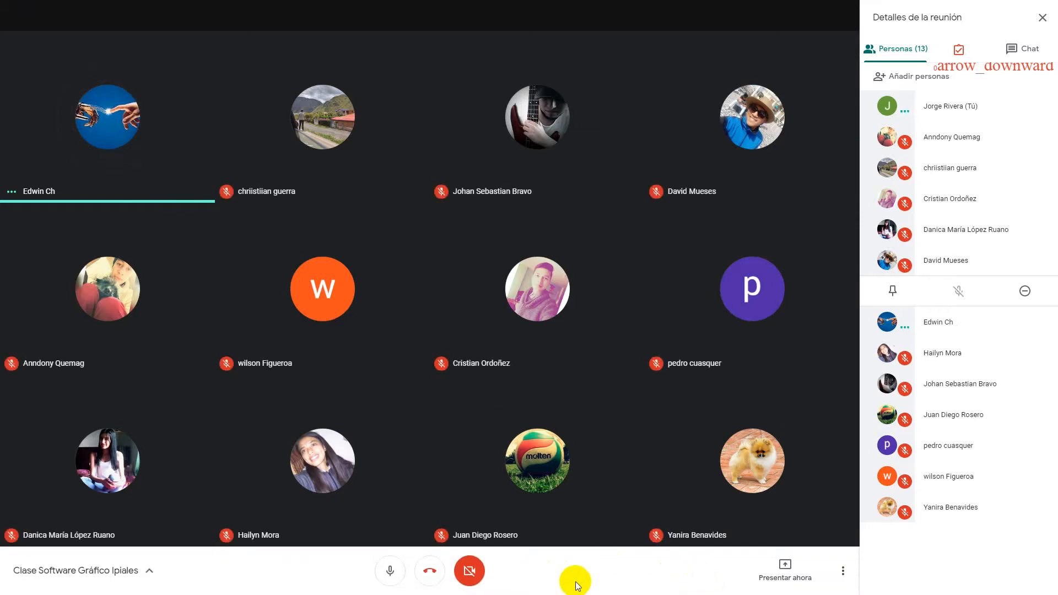
pyautogui.click(771, 571)
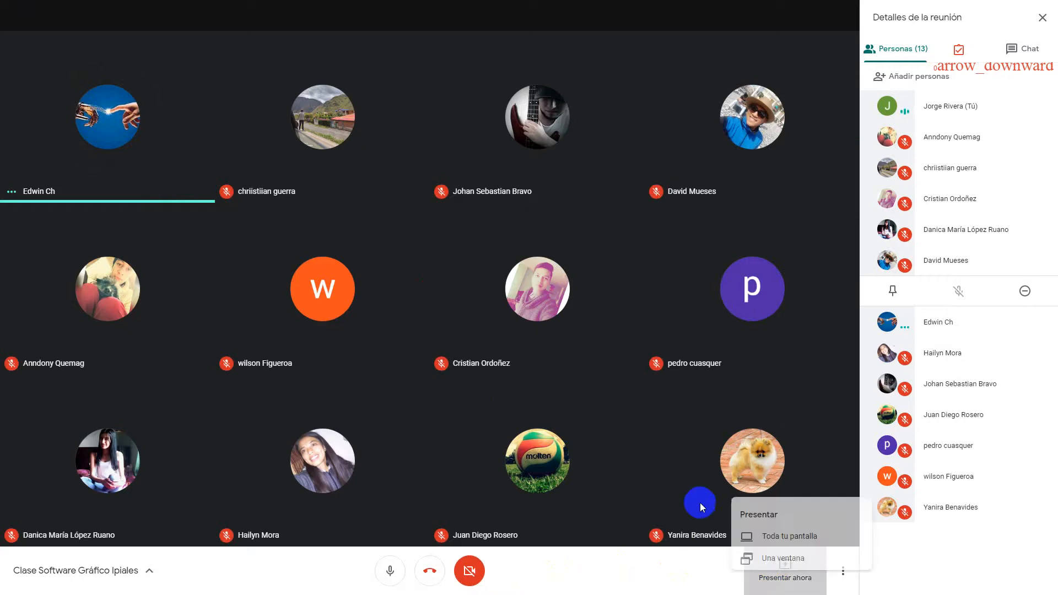
pyautogui.click(748, 475)
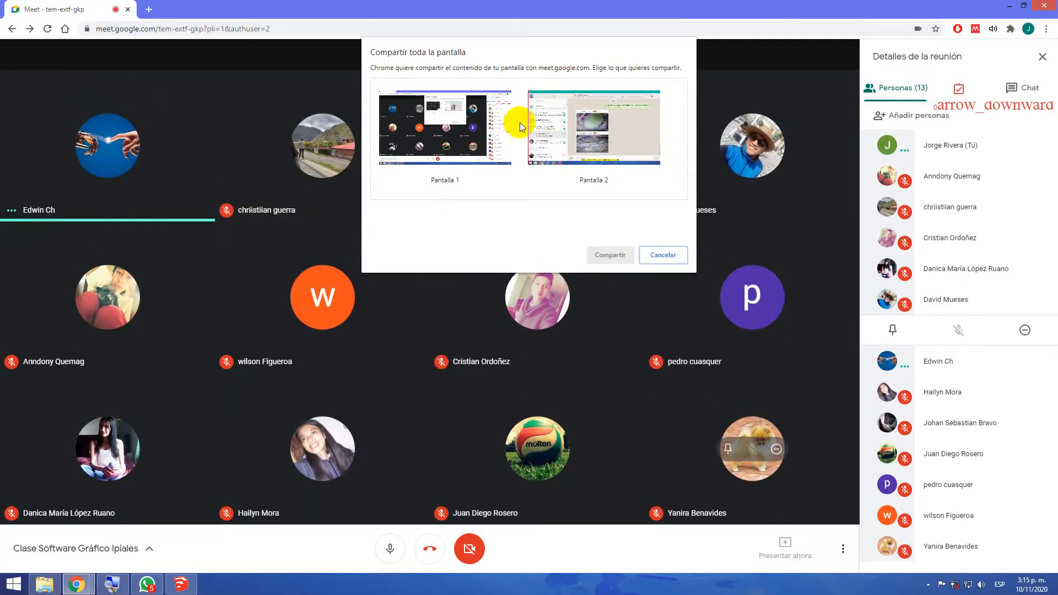
pyautogui.click(503, 129)
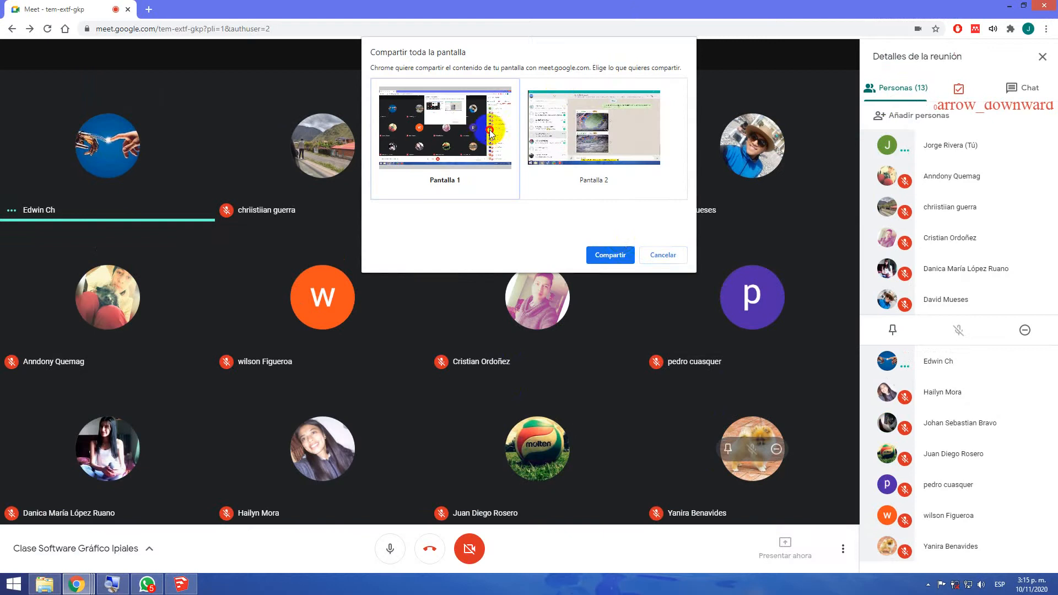
pyautogui.click(618, 258)
# Switch back to SketchUp and draw a line along the red axis beyond the box with the Line tool
pyautogui.moveTo(677, 10)
pyautogui.mouseDown()
pyautogui.moveTo(1057, 172)
pyautogui.moveTo(1057, 128)
pyautogui.mouseUp()
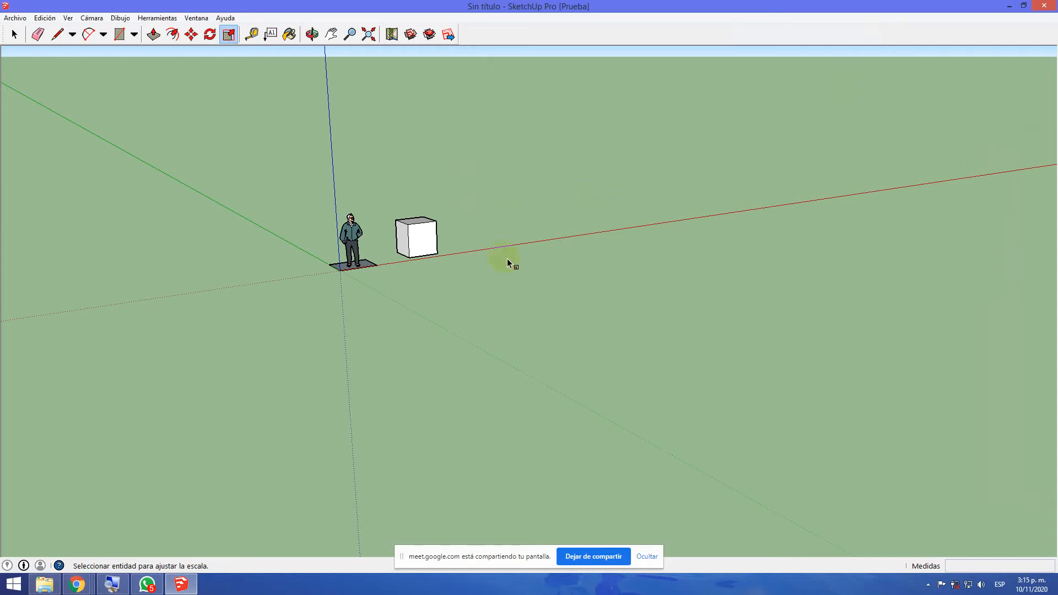
pyautogui.scroll(5, 506, 260)
pyautogui.moveTo(435, 243); pyautogui.dragTo(336, 253, button='middle')
pyautogui.click(56, 34)
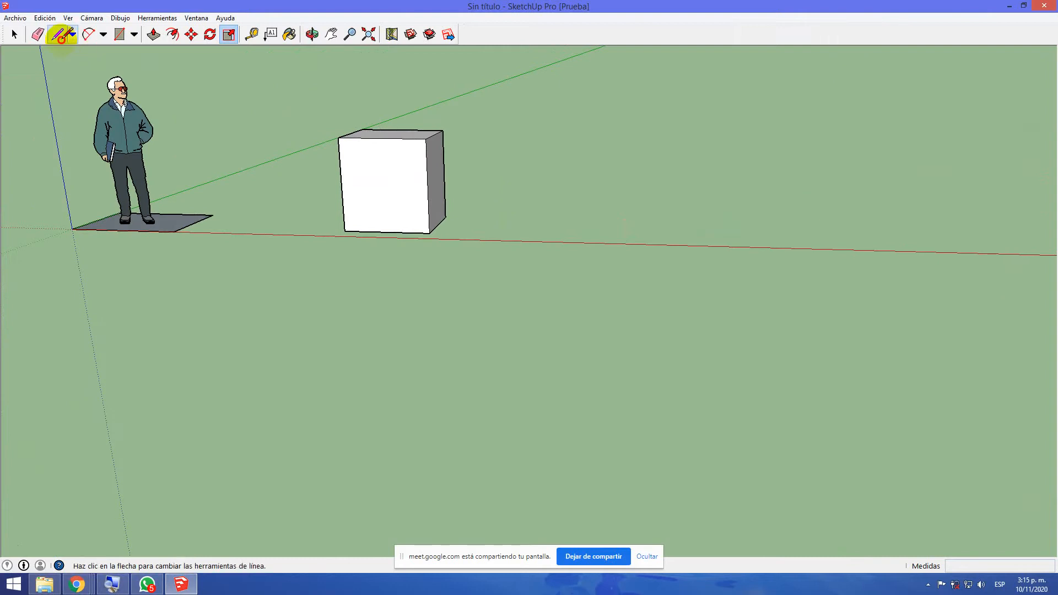
pyautogui.click(538, 241)
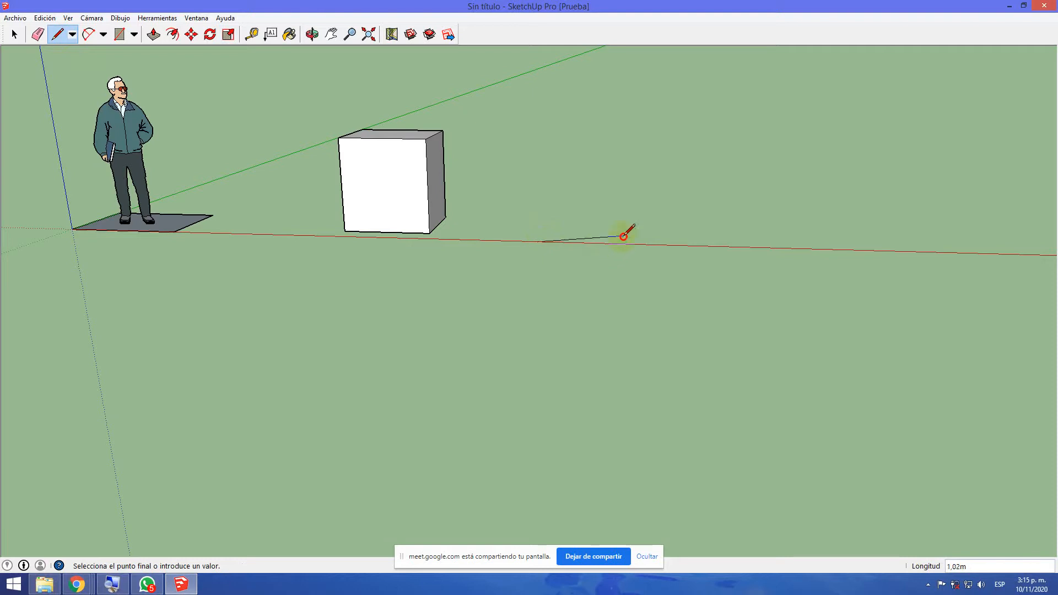
pyautogui.doubleClick(628, 241)
pyautogui.click(629, 243)
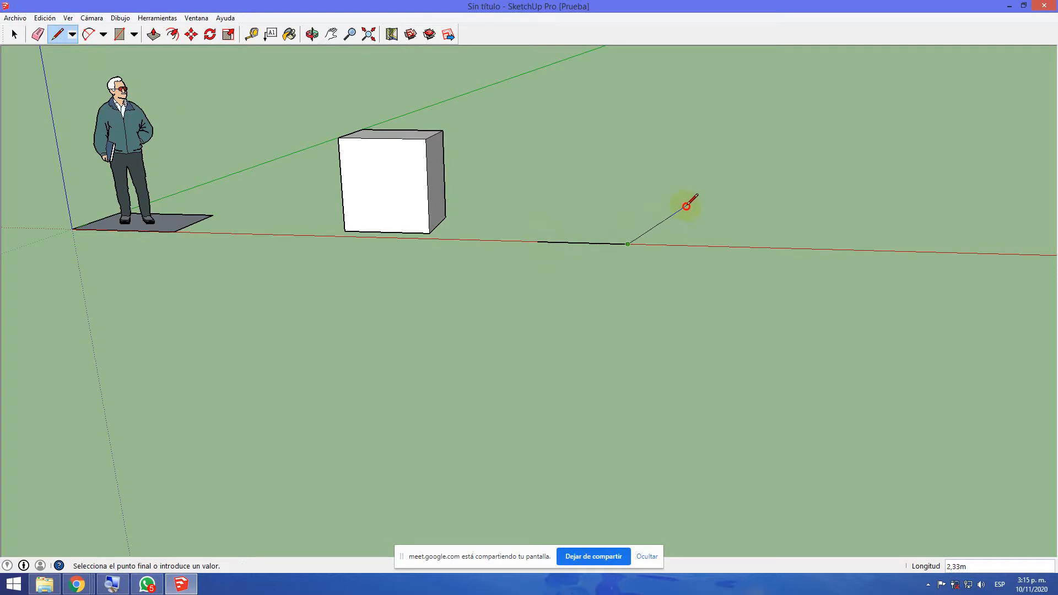
# Draw a second line about 1.05 m long at an angle from the end of the red-axis line
pyautogui.scroll(3, 683, 207)
pyautogui.scroll(2, 683, 208)
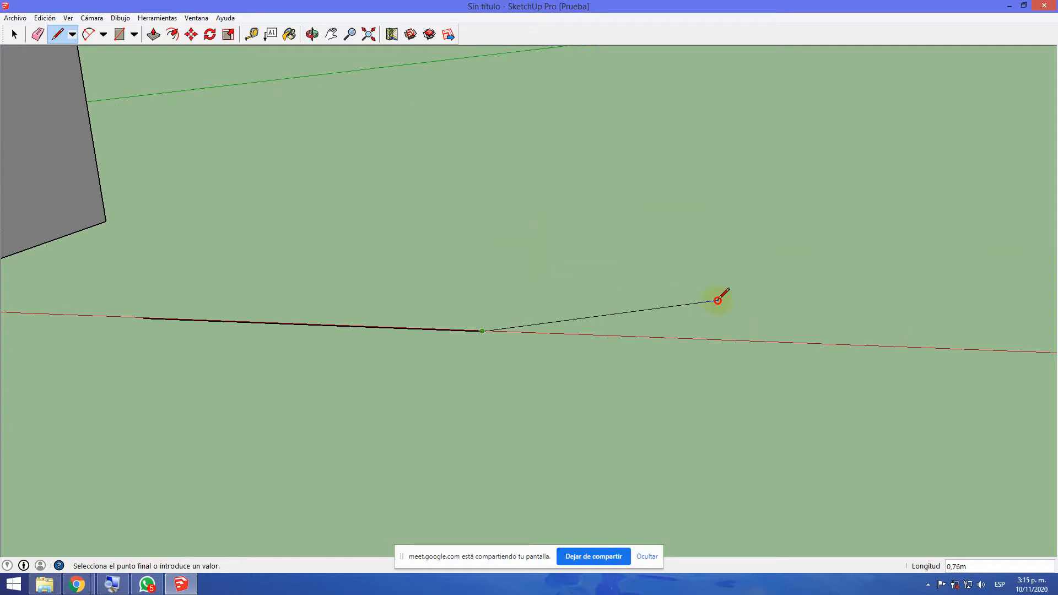
pyautogui.doubleClick(744, 271)
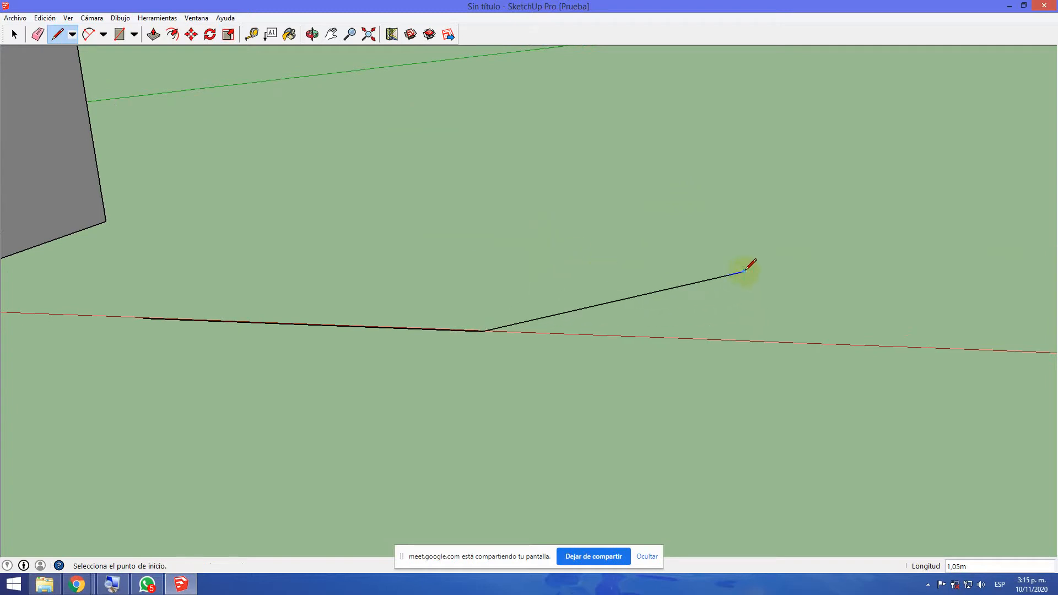
# Continue the outline with a line toward the box and a line about 0.32 m long parallel to the green axis
pyautogui.moveTo(737, 294); pyautogui.dragTo(345, 255, button='middle')
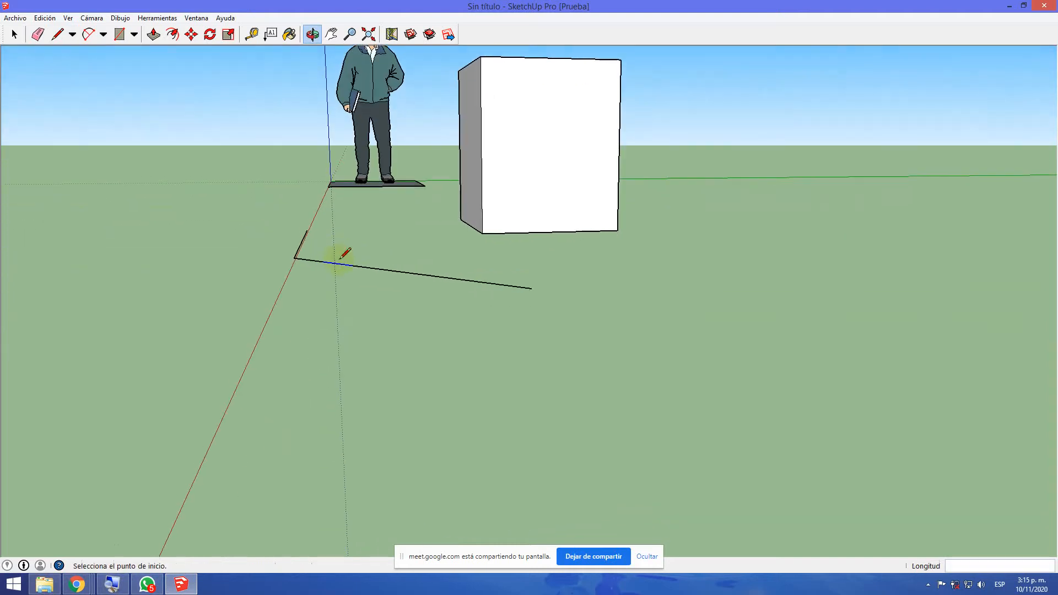
pyautogui.click(532, 288)
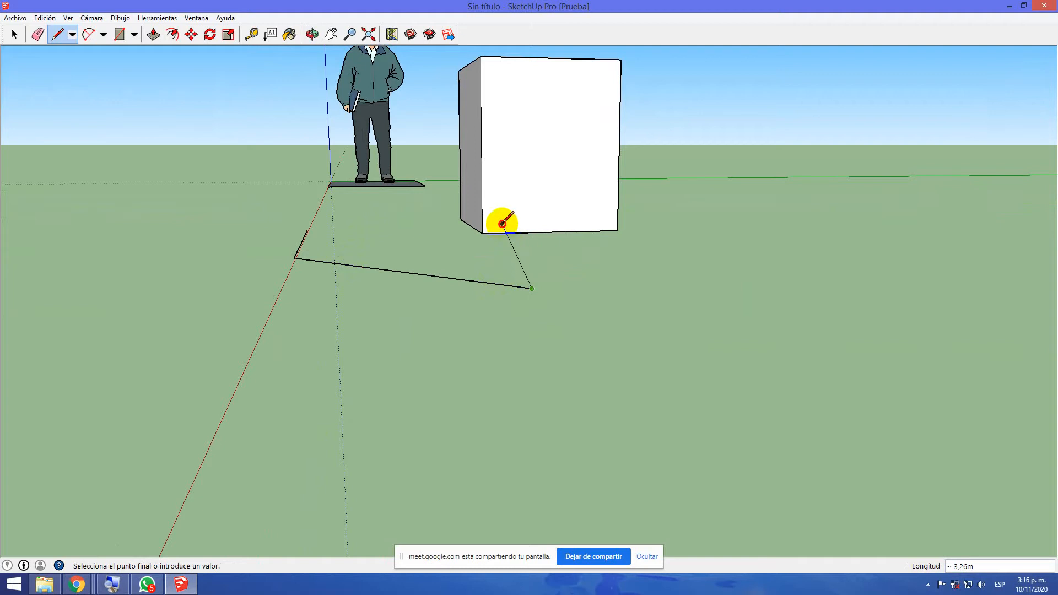
pyautogui.click(445, 202)
pyautogui.click(449, 198)
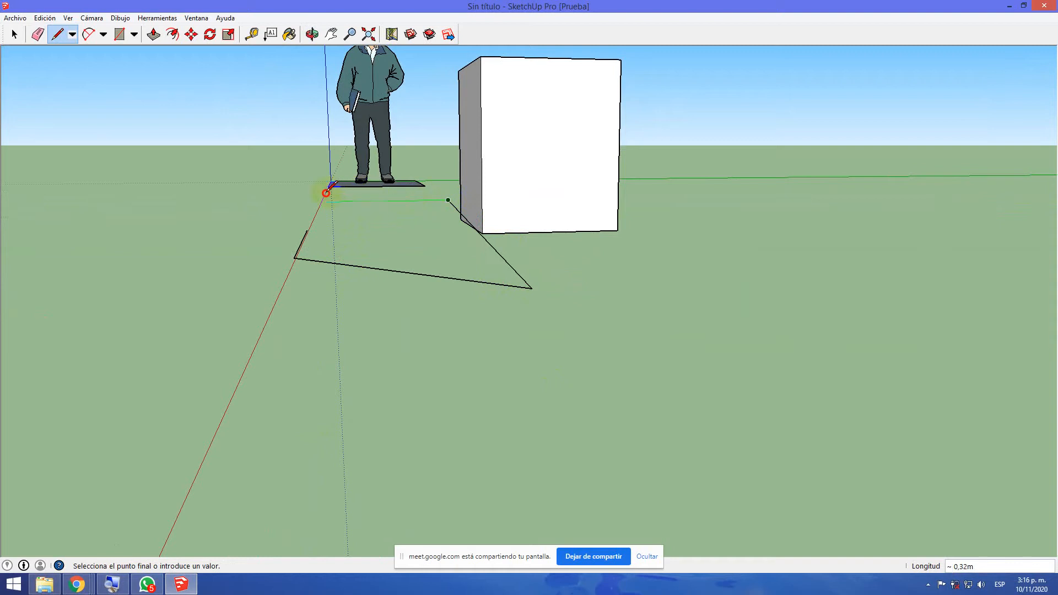
pyautogui.click(328, 189)
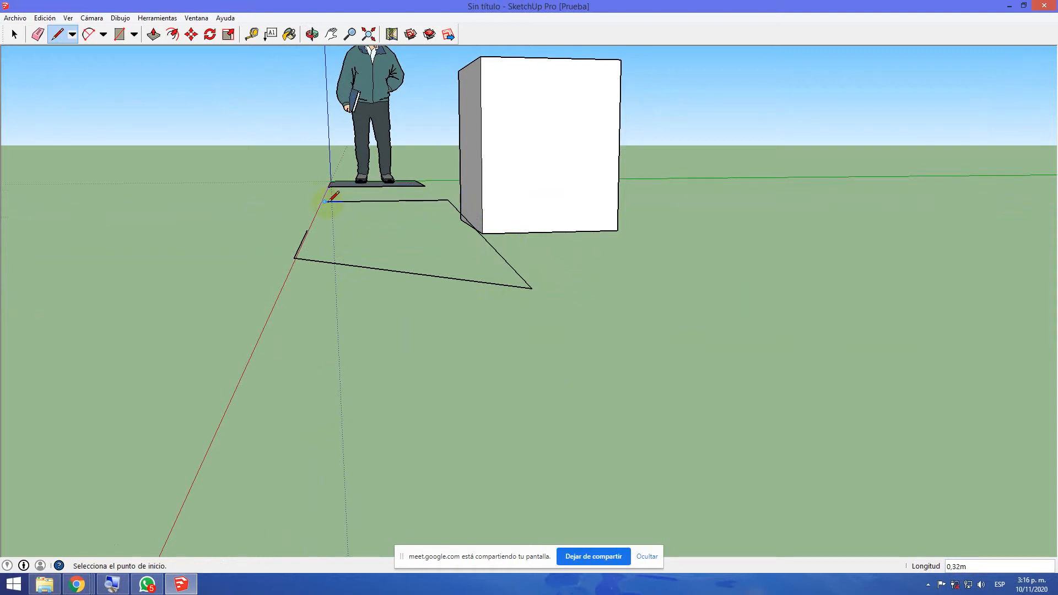
# Close the outline with a line from its open end back to the start of the red-axis line
pyautogui.moveTo(327, 202); pyautogui.dragTo(342, 231, button='middle')
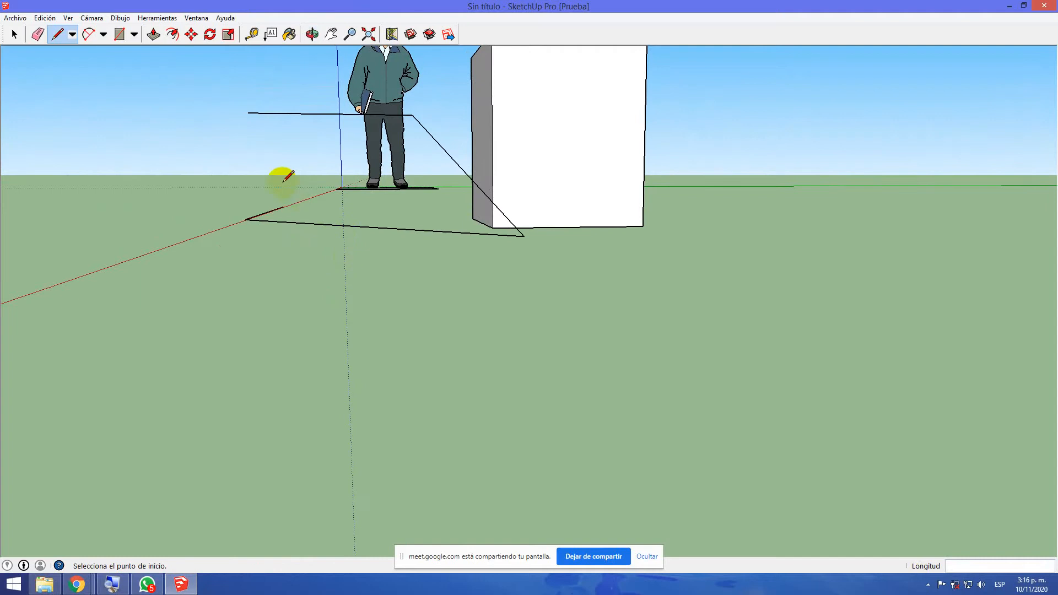
pyautogui.click(248, 114)
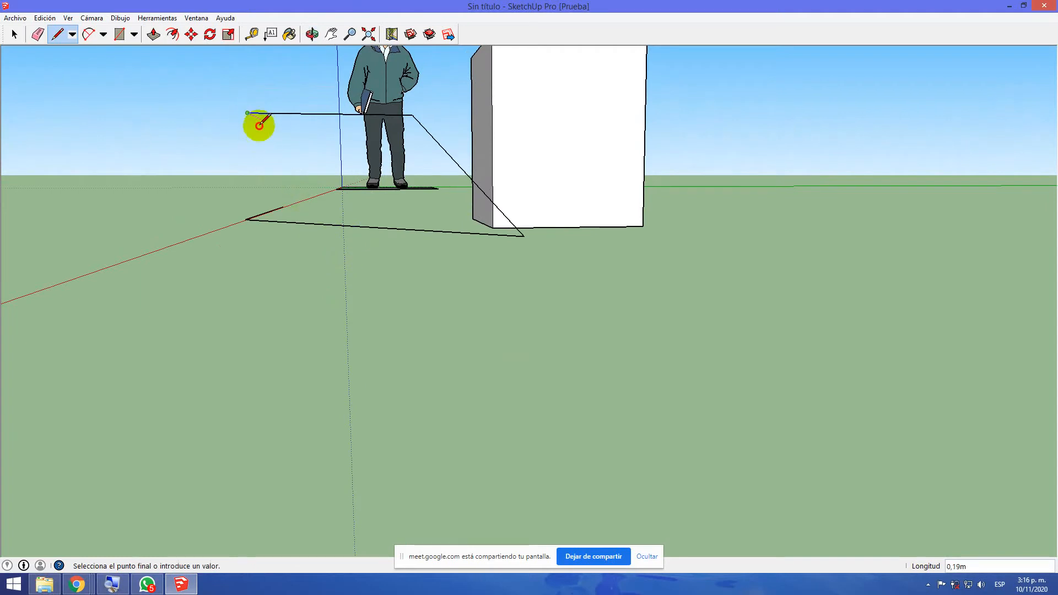
pyautogui.click(282, 206)
# Move the outline's raised free corner about 0.81 m toward the box side with the Move tool
pyautogui.moveTo(320, 283); pyautogui.dragTo(385, 350, button='middle')
pyautogui.moveTo(413, 337); pyautogui.dragTo(266, 405)
pyautogui.moveTo(266, 405); pyautogui.dragTo(268, 419, button='middle')
pyautogui.scroll(-4, 281, 436)
pyautogui.moveTo(344, 486); pyautogui.dragTo(415, 402, button='middle')
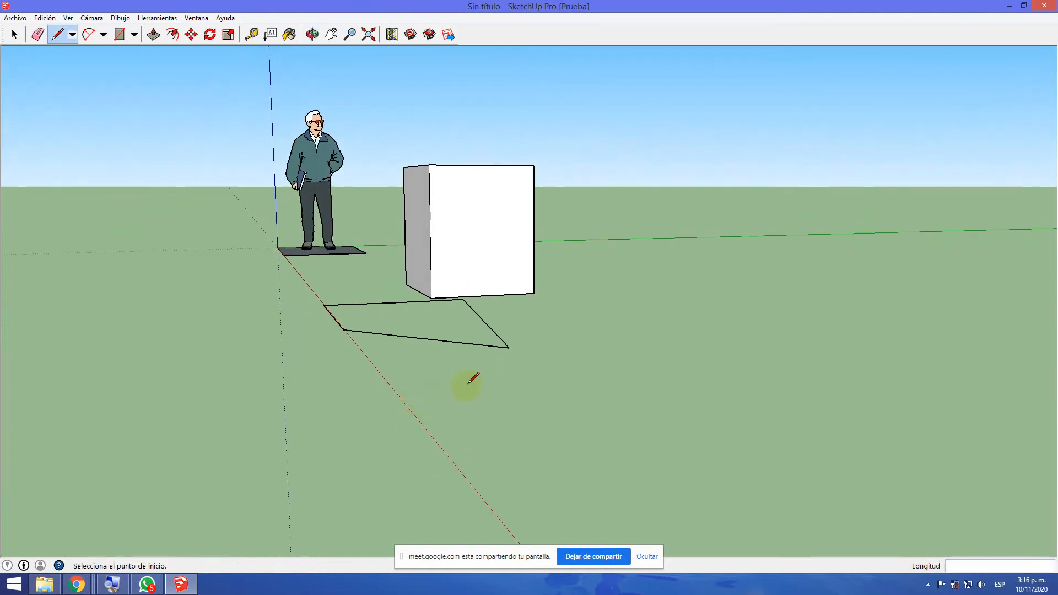
pyautogui.moveTo(579, 443); pyautogui.dragTo(497, 462, button='middle')
pyautogui.press('l')
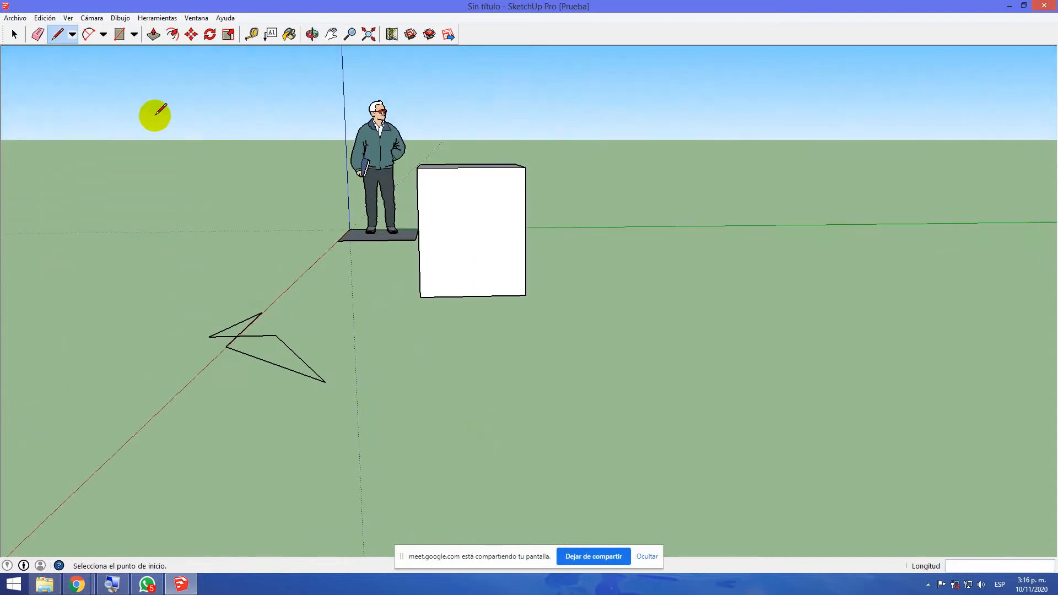
pyautogui.click(332, 33)
pyautogui.click(191, 34)
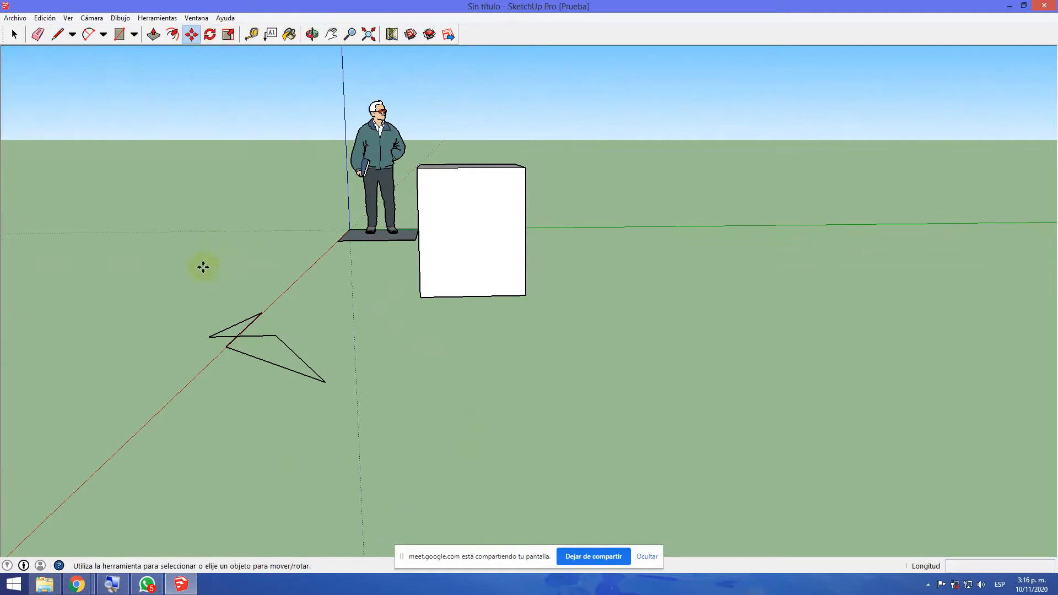
pyautogui.click(210, 340)
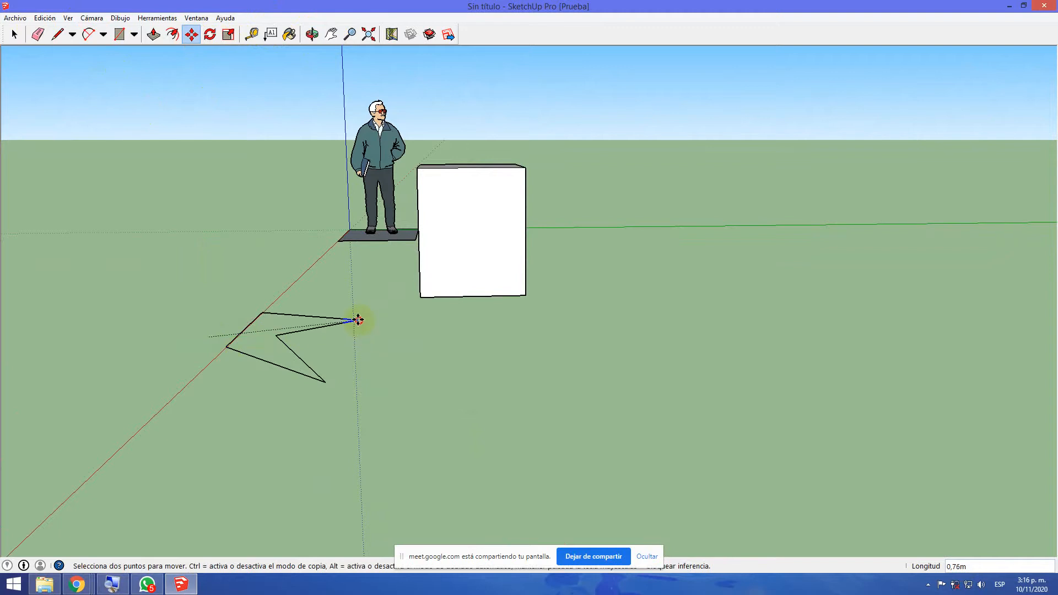
pyautogui.click(375, 333)
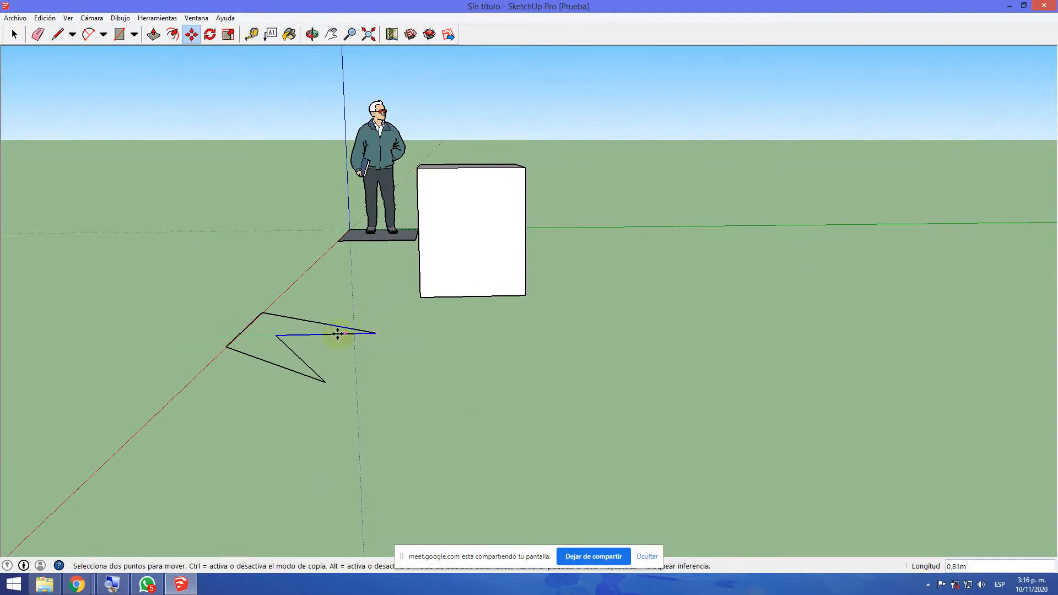
# Move the outline's inward-pointing corner outward past the front corner to open up the shape
pyautogui.click(279, 335)
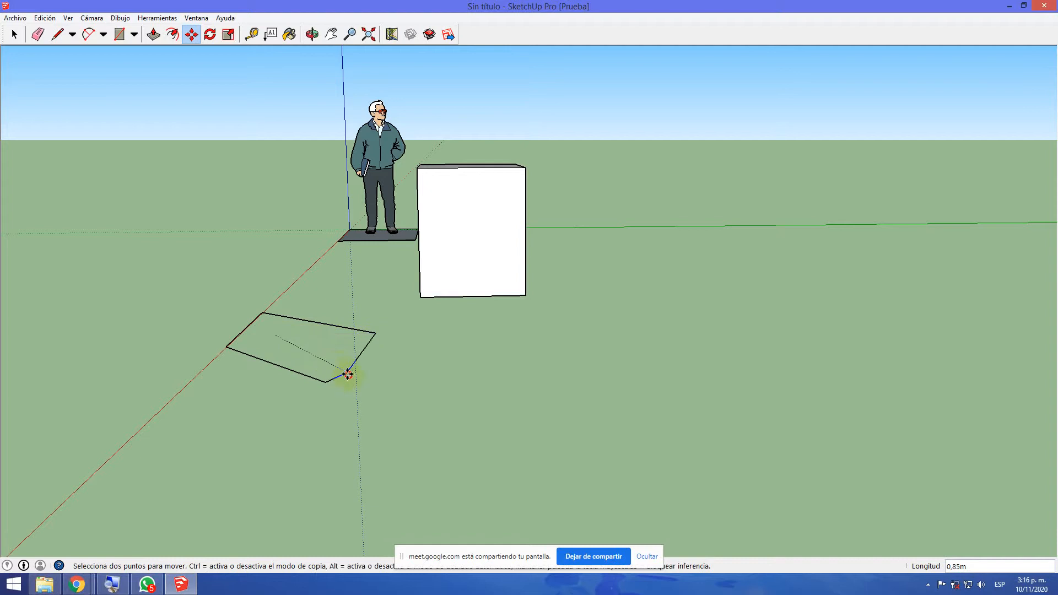
pyautogui.click(362, 423)
pyautogui.moveTo(395, 439); pyautogui.dragTo(441, 427, button='middle')
pyautogui.press('m')
# Erase the entire outline and the box's front edges with the Eraser, leaving the top and two back walls
pyautogui.click(38, 35)
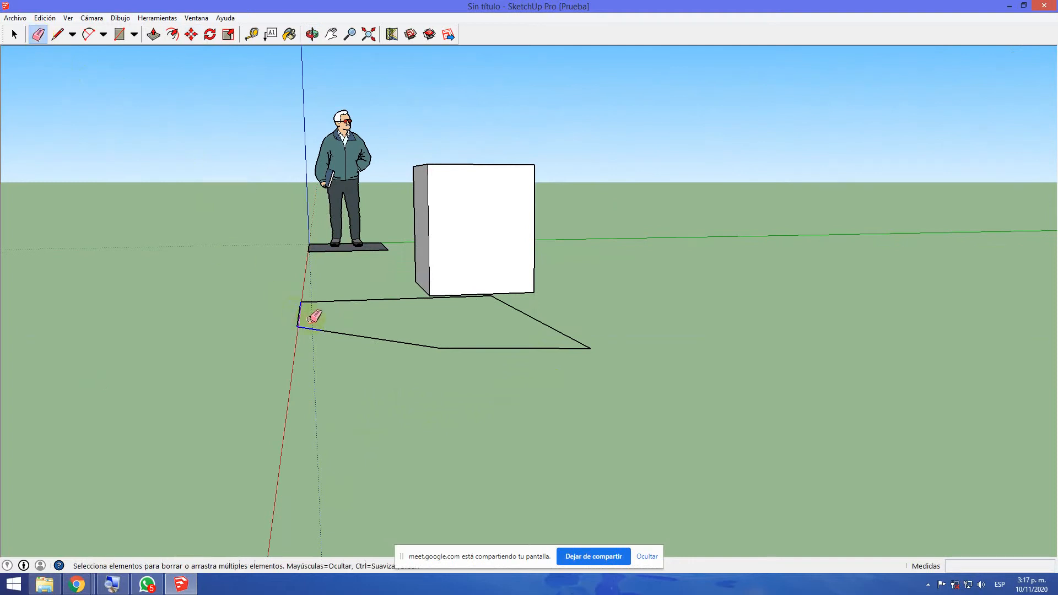
pyautogui.moveTo(561, 320)
pyautogui.mouseDown()
pyautogui.moveTo(517, 288)
pyautogui.moveTo(333, 290)
pyautogui.moveTo(330, 306)
pyautogui.mouseUp()
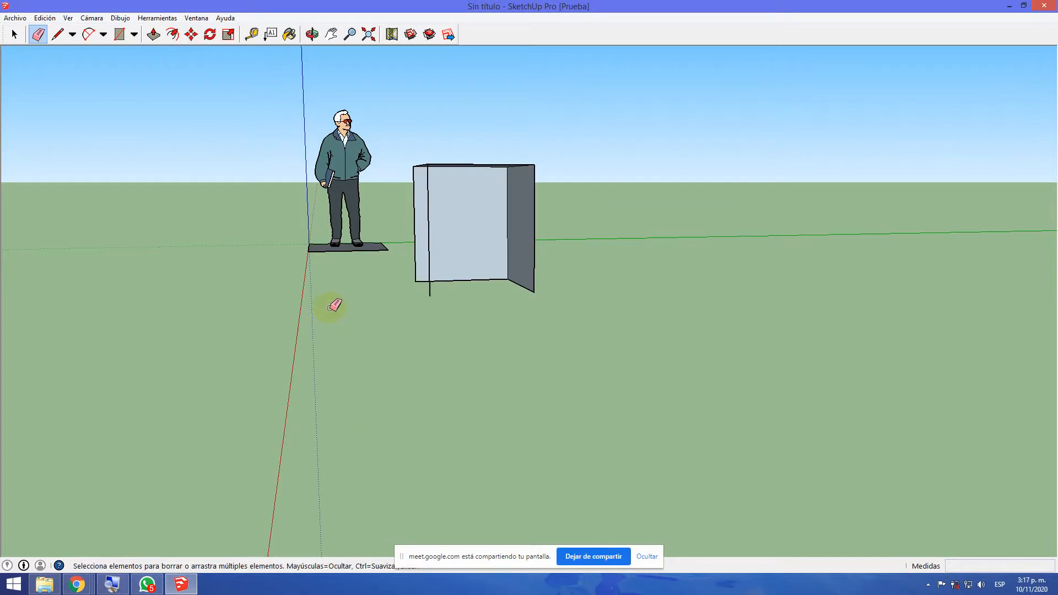
pyautogui.scroll(2, 394, 265)
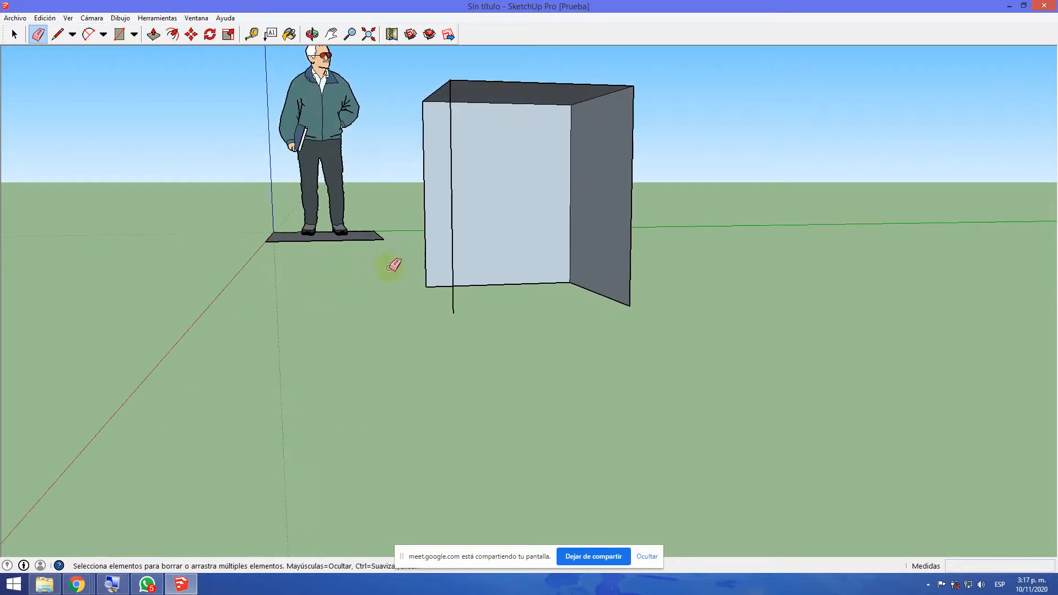
pyautogui.moveTo(318, 266)
pyautogui.mouseDown(button='middle')
pyautogui.moveTo(373, 326)
pyautogui.moveTo(477, 349)
pyautogui.moveTo(539, 346)
pyautogui.mouseUp(button='middle')
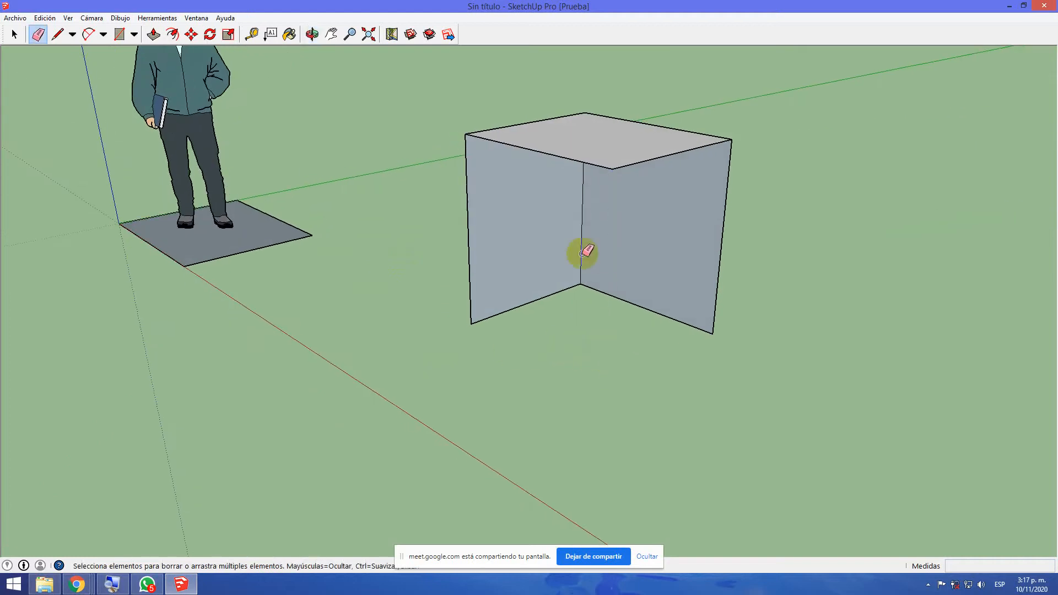
# Push the box's top face down about 0.19 m with Push/Pull
pyautogui.moveTo(601, 350)
pyautogui.mouseDown(button='middle')
pyautogui.moveTo(573, 314)
pyautogui.moveTo(581, 368)
pyautogui.moveTo(571, 335)
pyautogui.moveTo(553, 359)
pyautogui.mouseUp(button='middle')
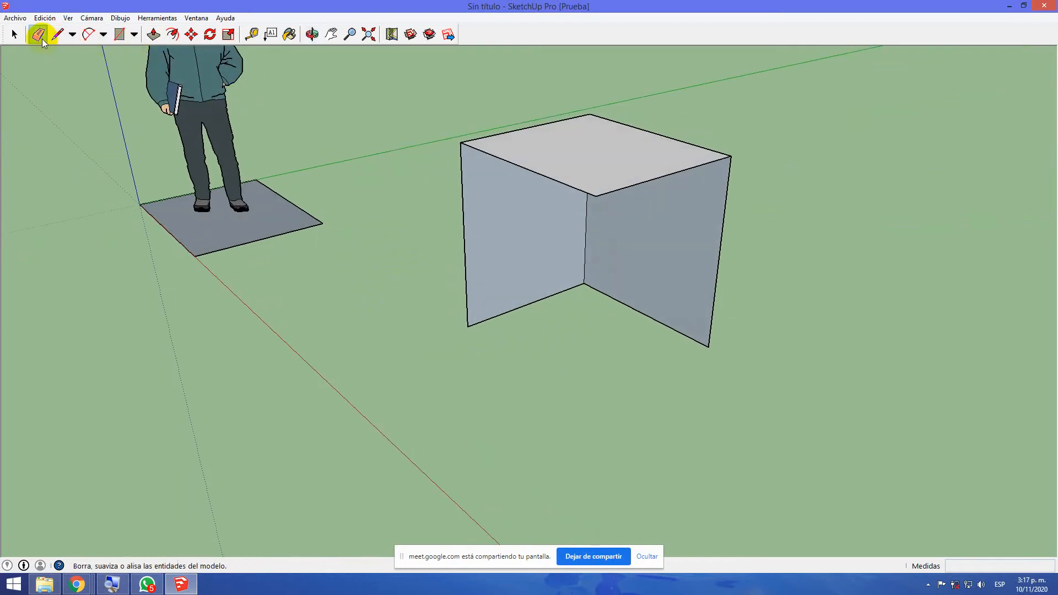
pyautogui.click(154, 34)
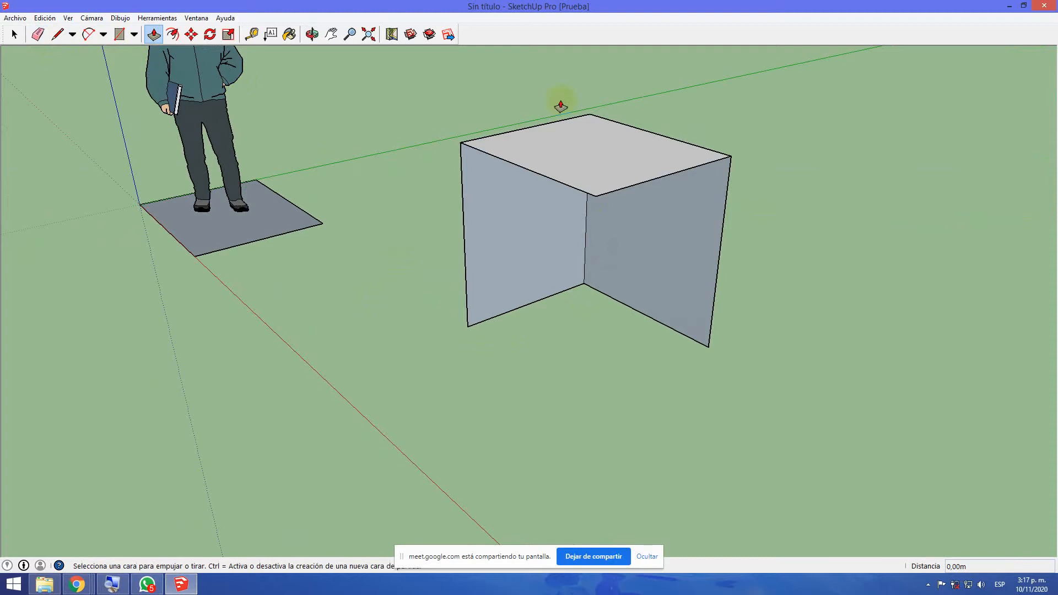
pyautogui.moveTo(593, 150); pyautogui.dragTo(567, 194)
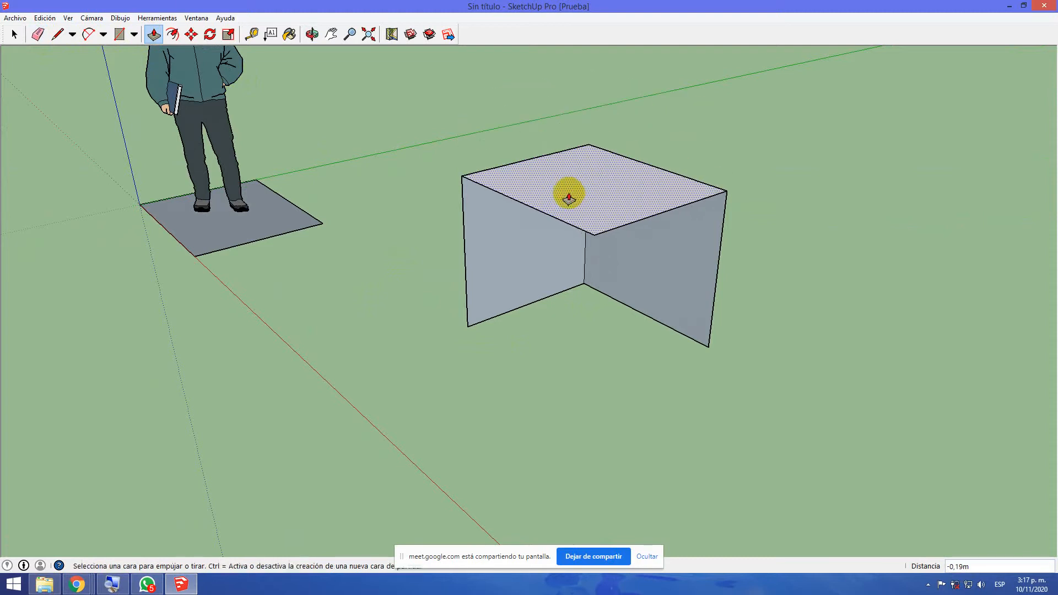
# Offset the edges of the box's top face inward about 0.12 m
pyautogui.click(229, 34)
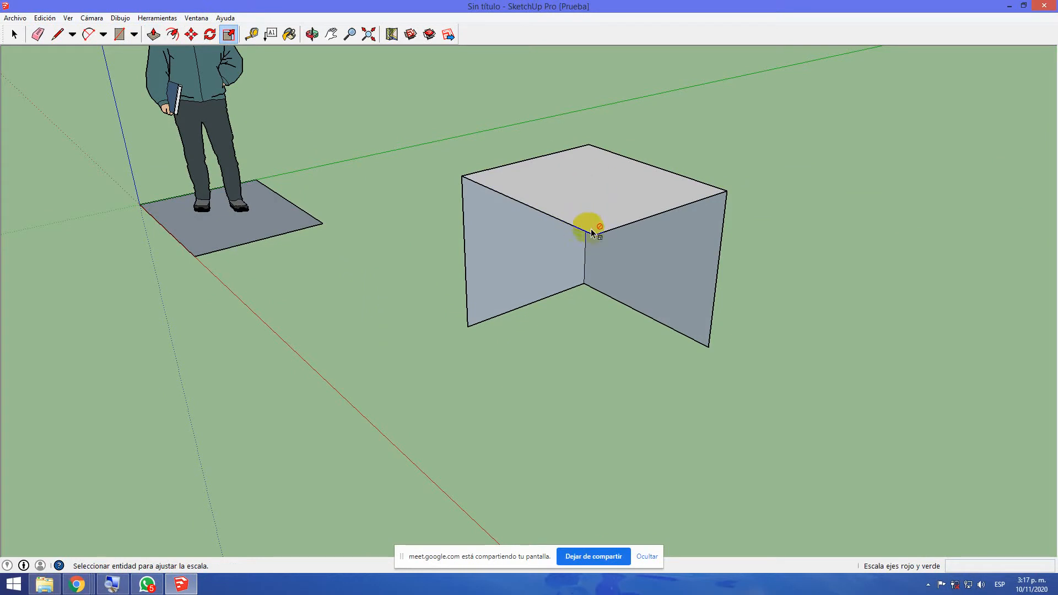
pyautogui.scroll(5, 592, 231)
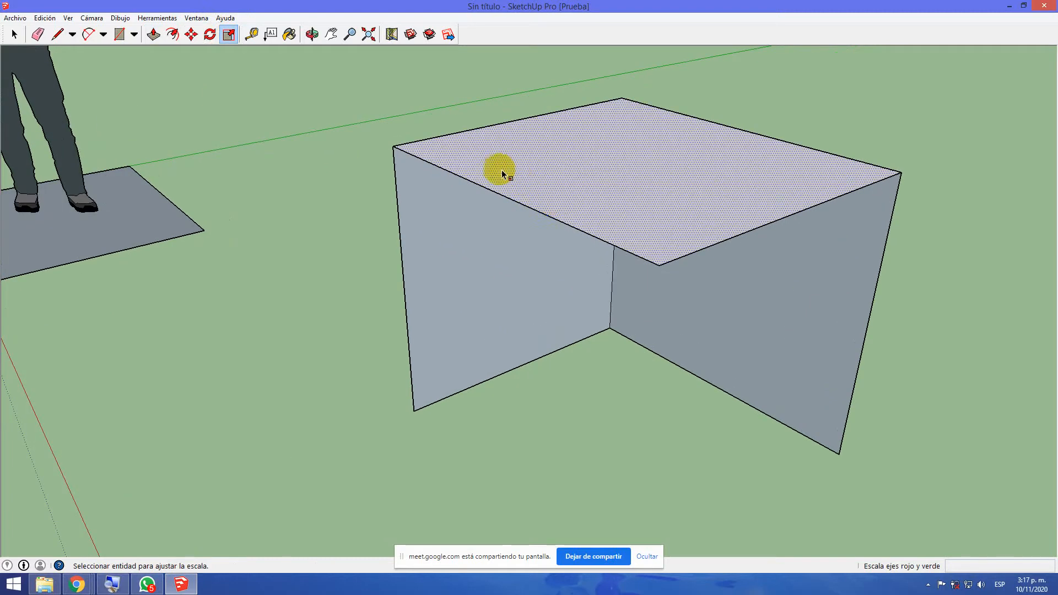
pyautogui.click(560, 159)
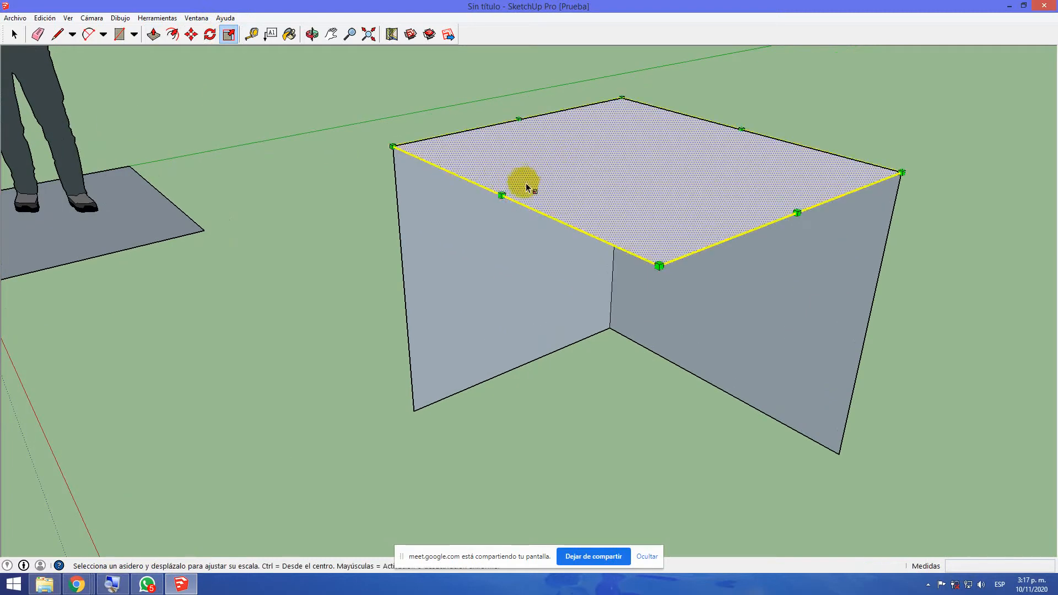
pyautogui.click(172, 34)
pyautogui.click(511, 197)
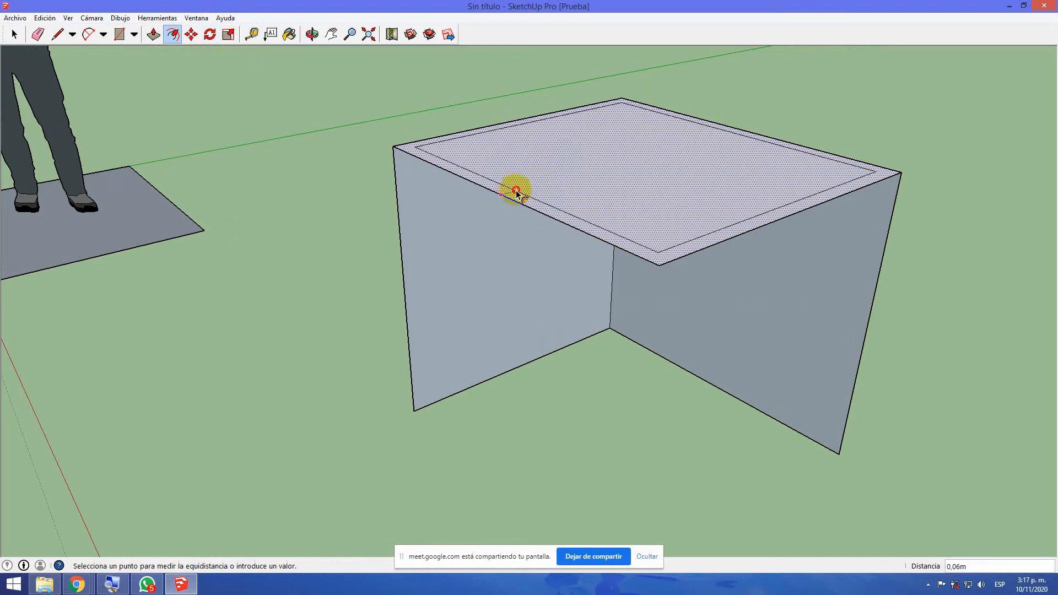
pyautogui.click(517, 178)
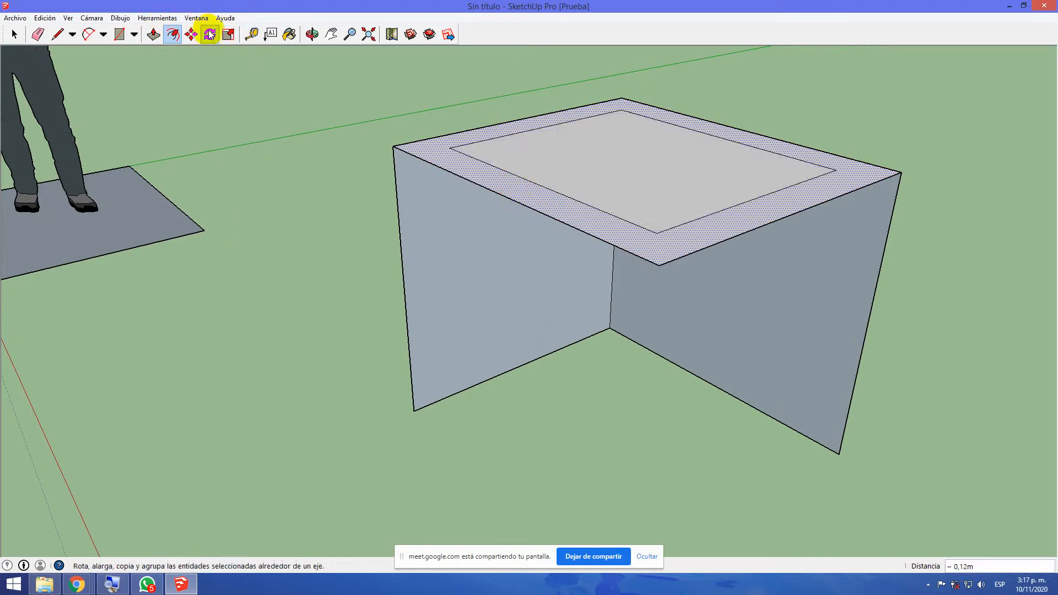
# Try raising the inner panel of the top face 0.20 m with Push/Pull, inspect it from below, and undo it
pyautogui.click(154, 34)
pyautogui.click(619, 180)
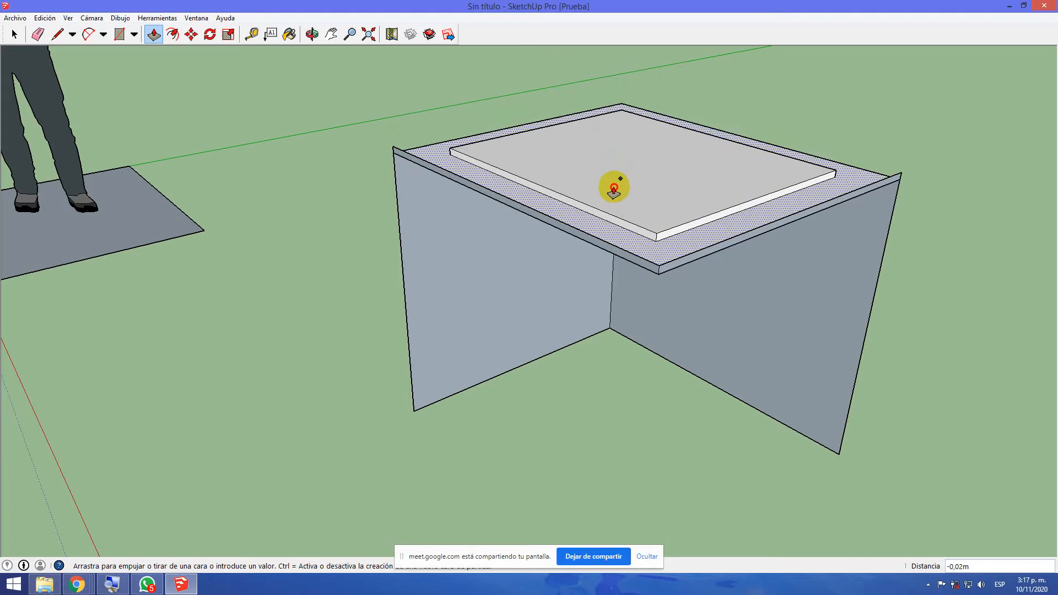
pyautogui.click(612, 179)
pyautogui.moveTo(638, 178); pyautogui.dragTo(633, 110)
pyautogui.moveTo(673, 337); pyautogui.dragTo(652, 110, button='middle')
pyautogui.scroll(3, 652, 113)
pyautogui.moveTo(597, 160); pyautogui.dragTo(471, 237, button='middle')
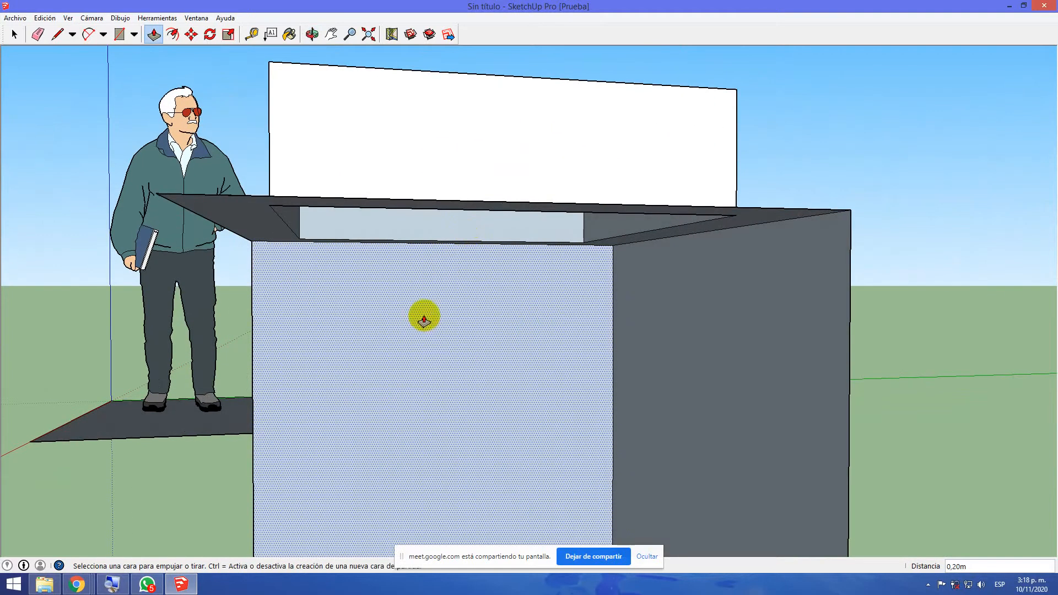
pyautogui.moveTo(432, 347); pyautogui.dragTo(480, 303, button='middle')
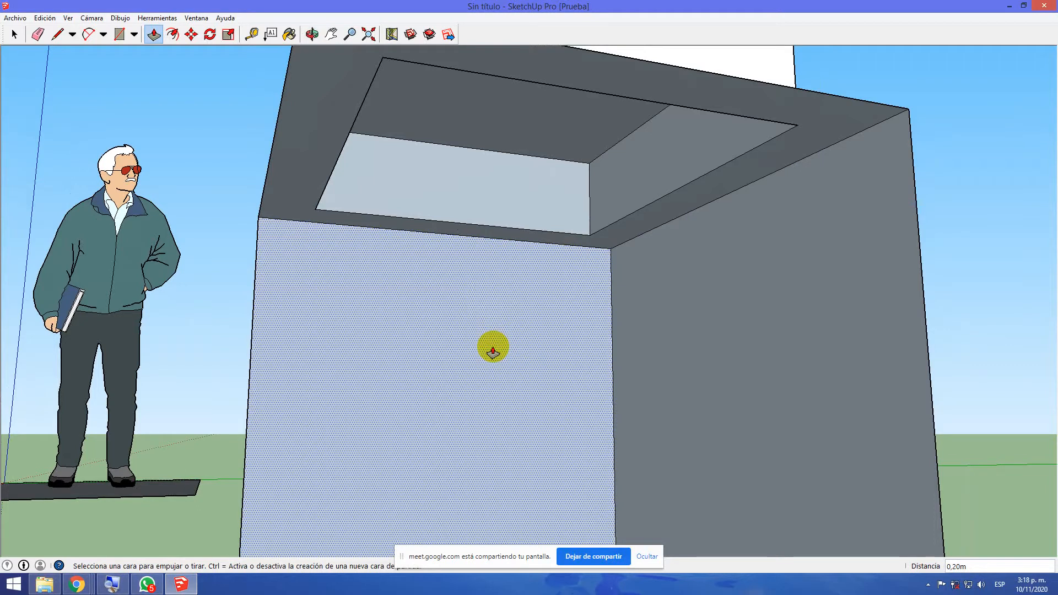
pyautogui.press('Escape')
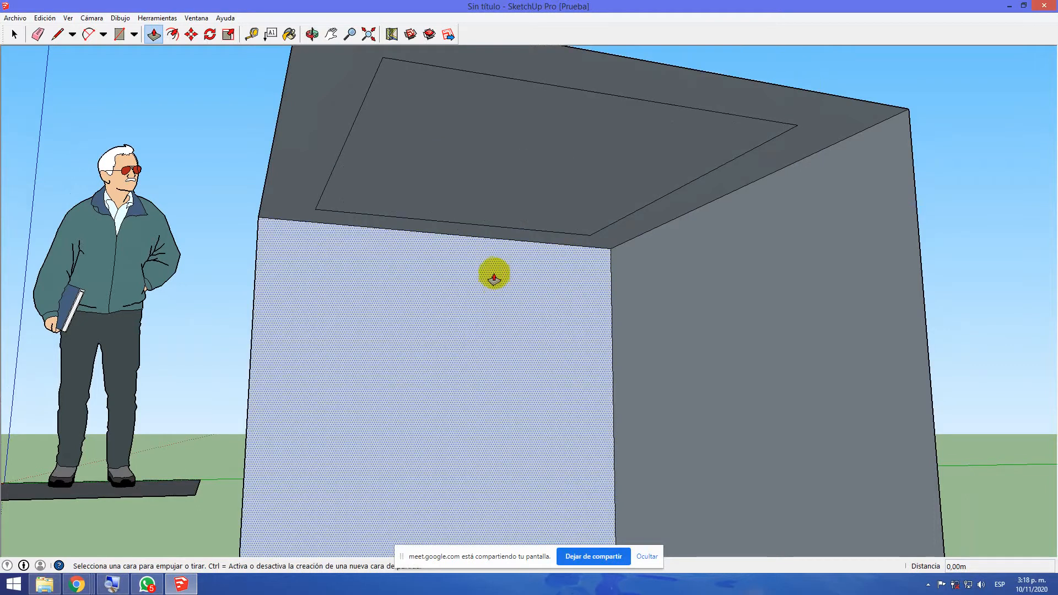
# Pull the inner top panel up about 0.21 m with Push/Pull, creating a new face and keeping the original one at its base
pyautogui.moveTo(489, 270); pyautogui.dragTo(484, 378, button='middle')
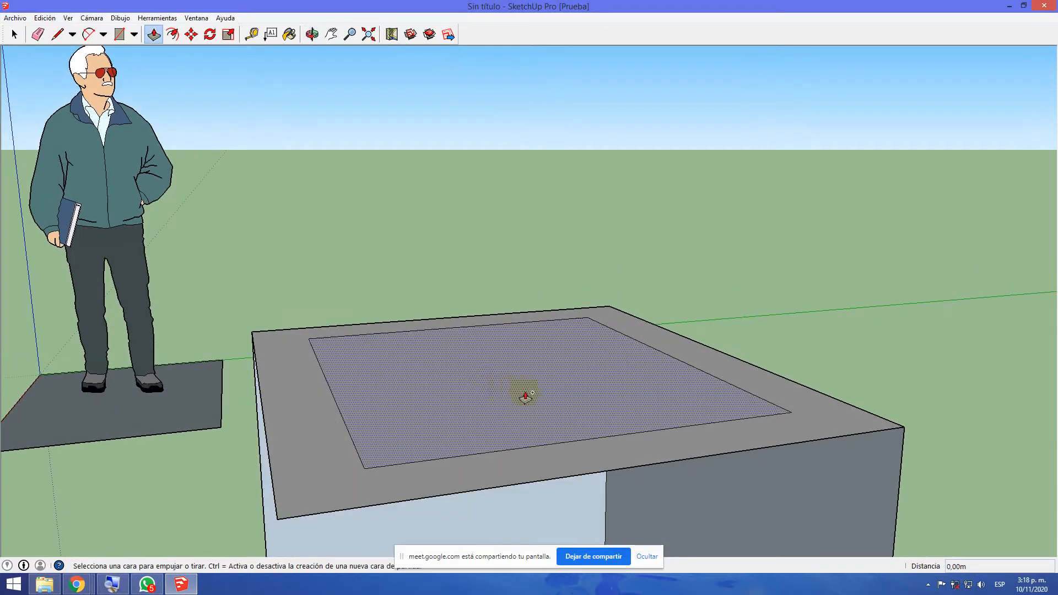
pyautogui.moveTo(525, 395); pyautogui.dragTo(526, 269)
pyautogui.click(526, 269)
pyautogui.moveTo(531, 413)
pyautogui.mouseDown(button='middle')
pyautogui.moveTo(534, 213)
pyautogui.moveTo(515, 424)
pyautogui.mouseUp(button='middle')
pyautogui.moveTo(513, 397); pyautogui.dragTo(522, 273)
pyautogui.moveTo(517, 385); pyautogui.dragTo(510, 187, button='middle')
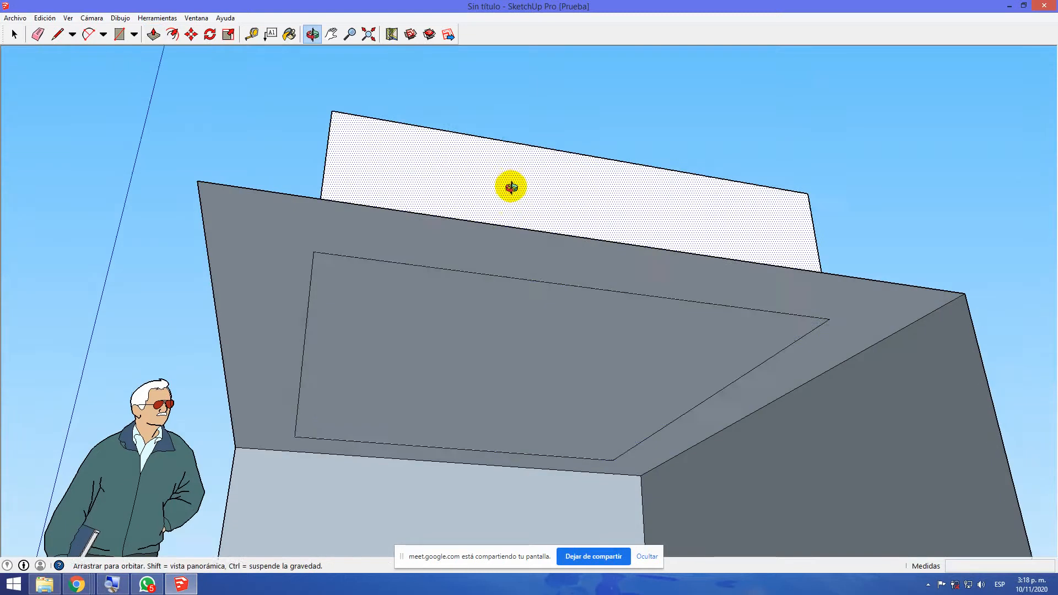
pyautogui.scroll(3, 508, 416)
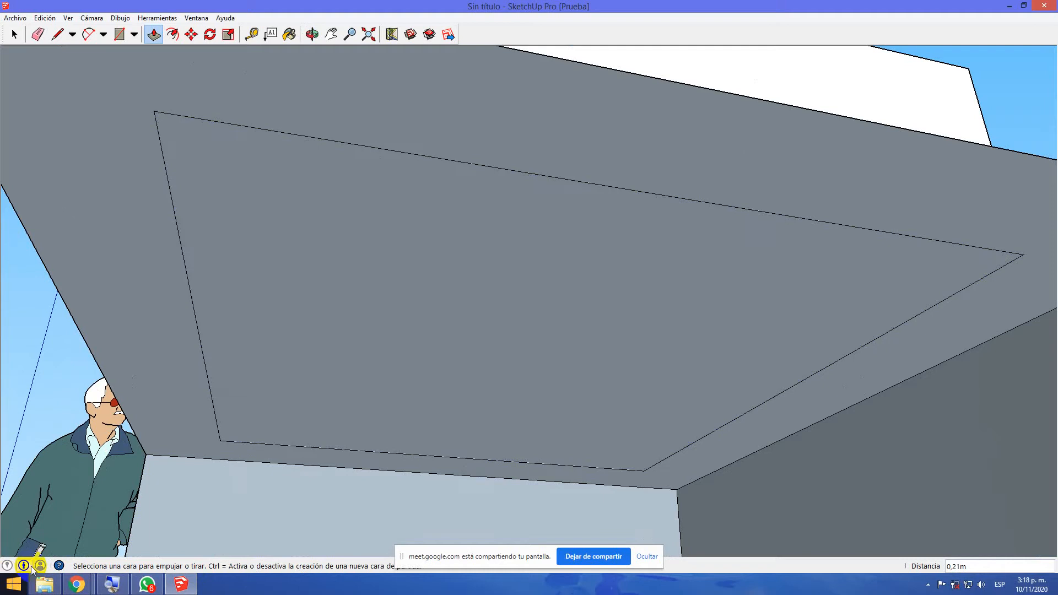
# Open the Instructor help, read the Select tool's shortcuts and advanced operations, and close it
pyautogui.click(60, 566)
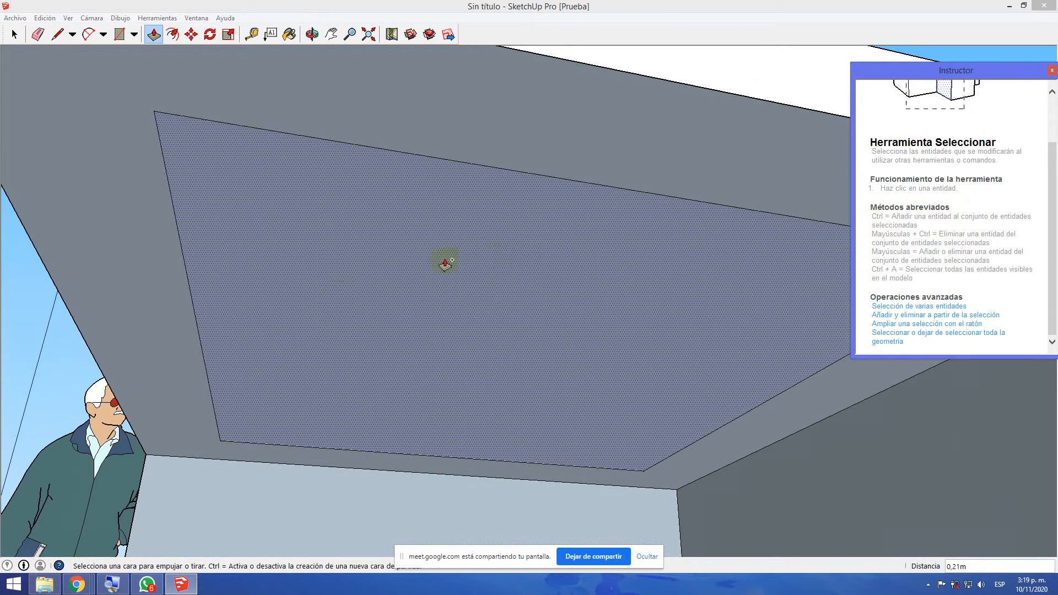
pyautogui.click(1047, 73)
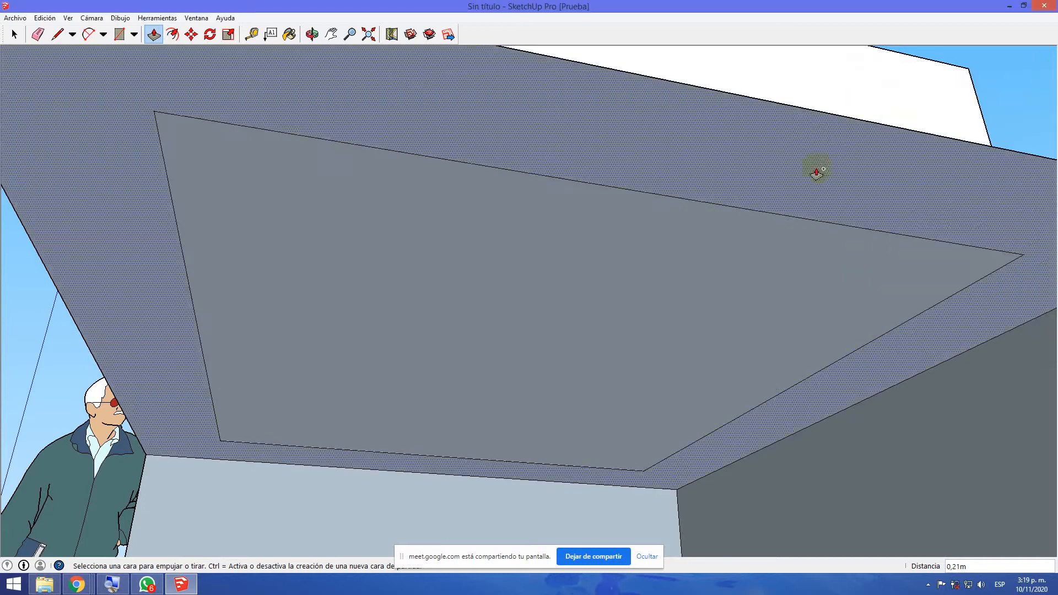
# Erase the four edges of the inner rectangle on the underside of the box's top
pyautogui.scroll(-5, 503, 298)
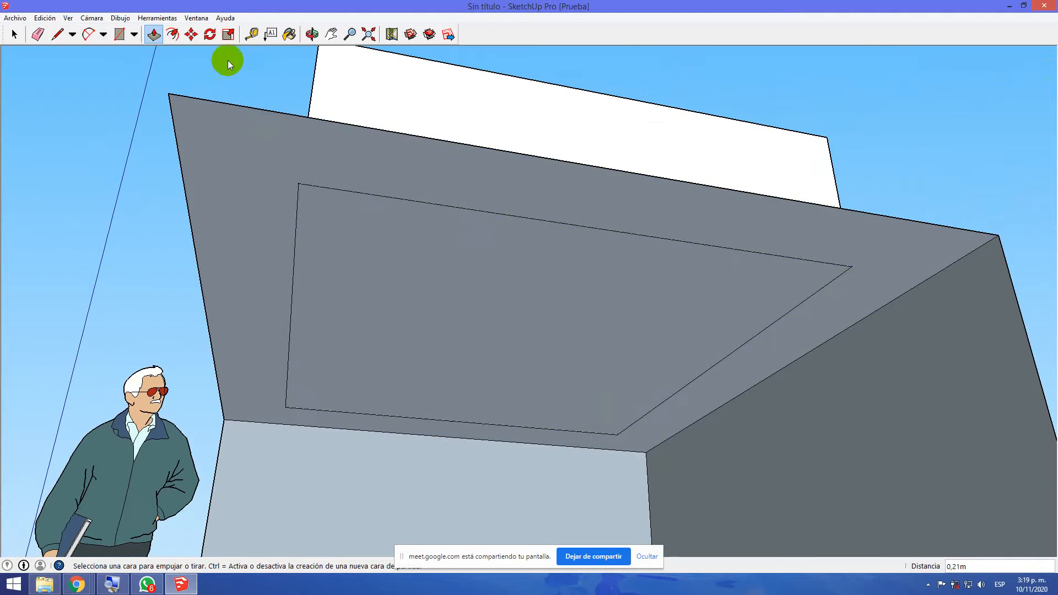
pyautogui.click(37, 35)
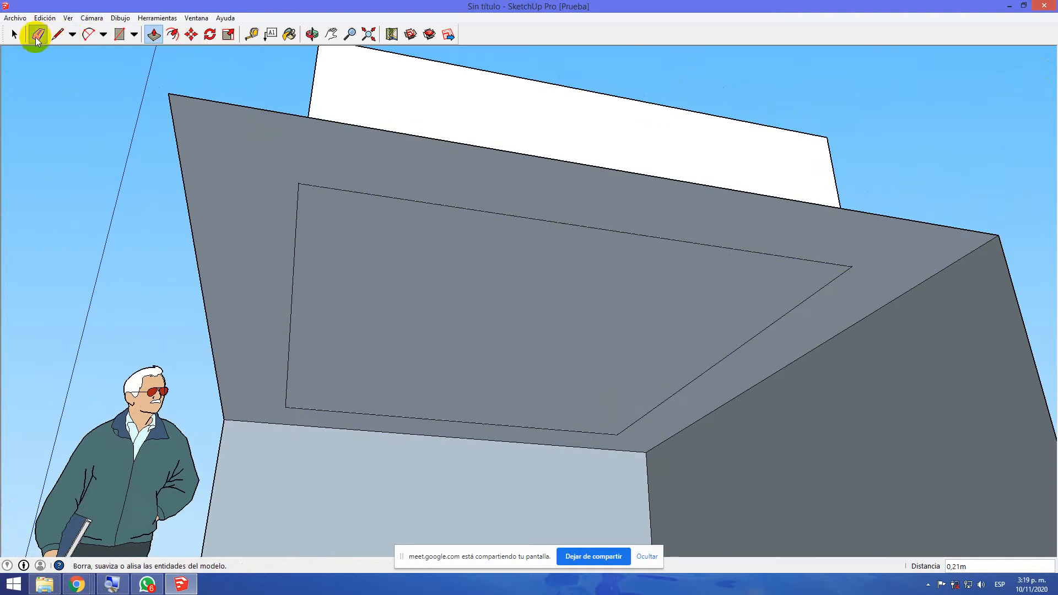
pyautogui.click(316, 185)
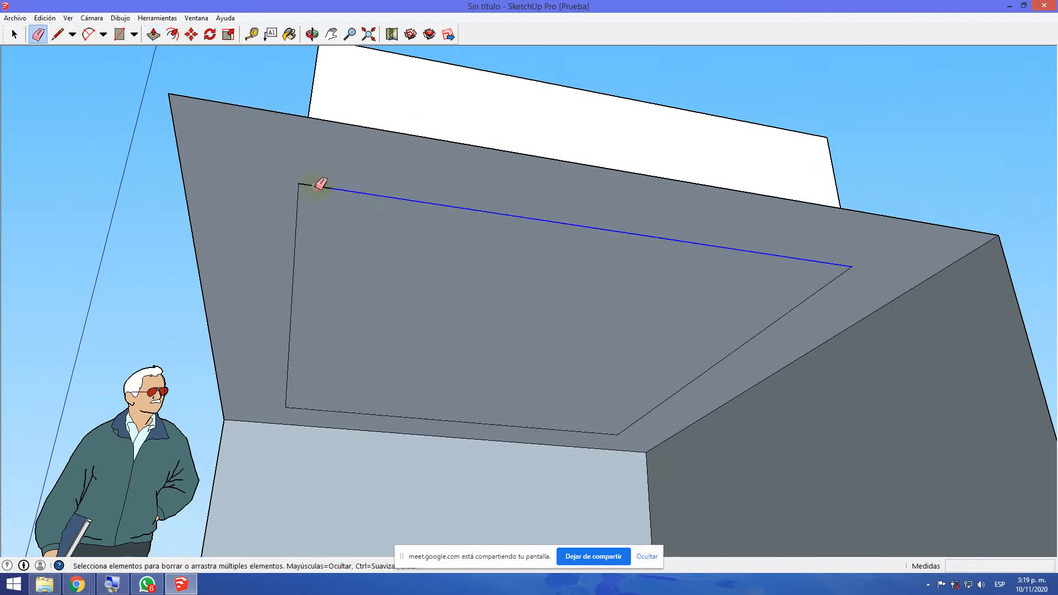
pyautogui.click(303, 245)
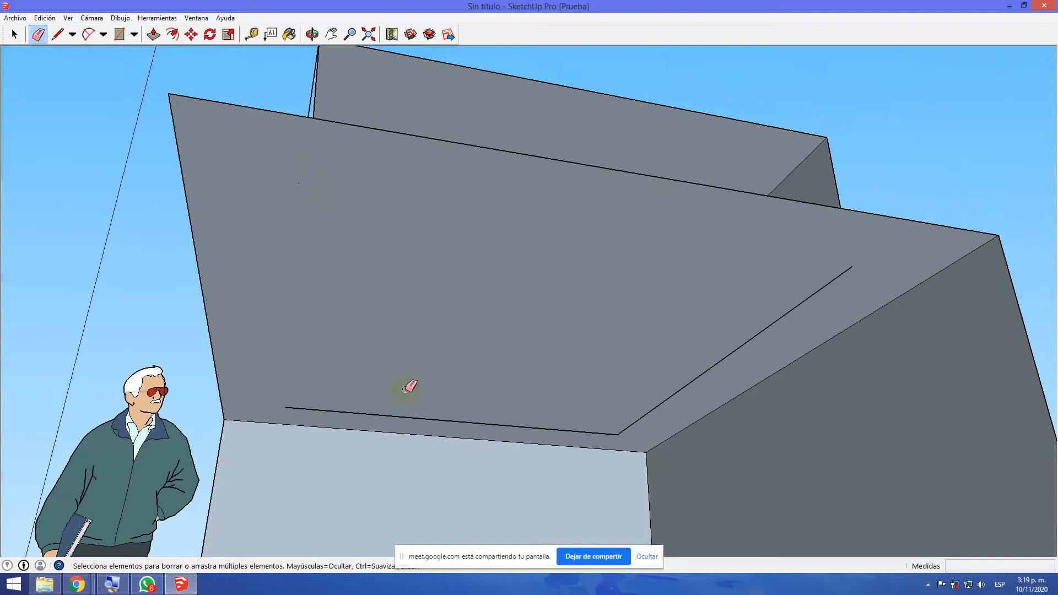
pyautogui.click(422, 414)
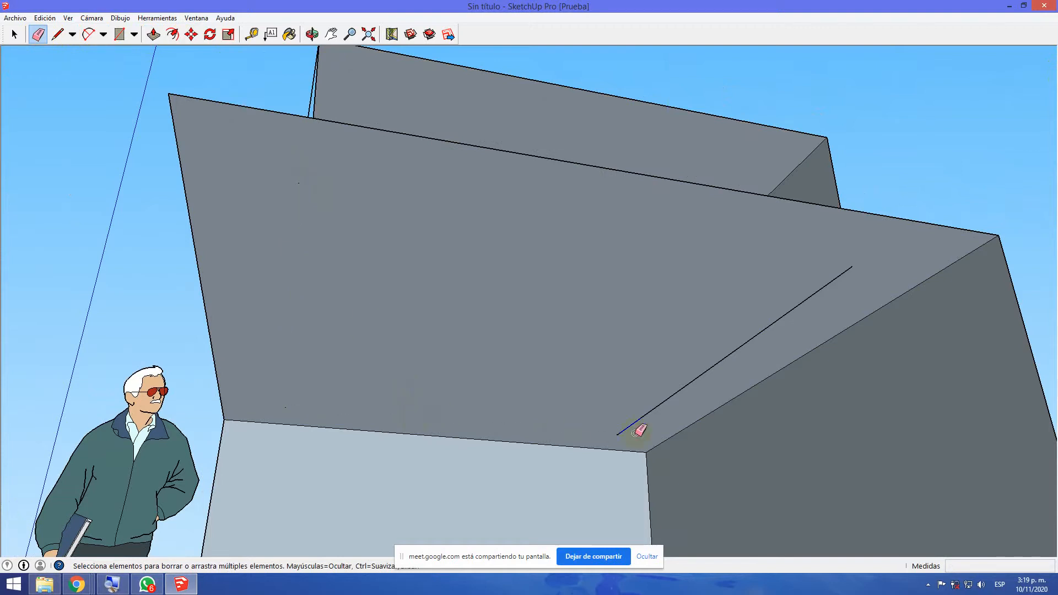
pyautogui.click(653, 405)
# Orbit around the box to examine the raised panel and the underside of the top from different angles
pyautogui.press('o')
pyautogui.moveTo(538, 316)
pyautogui.mouseDown()
pyautogui.moveTo(538, 456)
pyautogui.moveTo(655, 449)
pyautogui.moveTo(713, 465)
pyautogui.moveTo(793, 465)
pyautogui.moveTo(854, 436)
pyautogui.moveTo(865, 451)
pyautogui.mouseUp()
pyautogui.press('e')
pyautogui.press('o')
pyautogui.moveTo(426, 333)
pyautogui.mouseDown()
pyautogui.moveTo(485, 373)
pyautogui.moveTo(701, 413)
pyautogui.moveTo(754, 406)
pyautogui.moveTo(691, 403)
pyautogui.mouseUp()
pyautogui.moveTo(691, 403)
pyautogui.mouseDown(button='middle')
pyautogui.moveTo(760, 373)
pyautogui.moveTo(656, 304)
pyautogui.moveTo(628, 272)
pyautogui.mouseUp(button='middle')
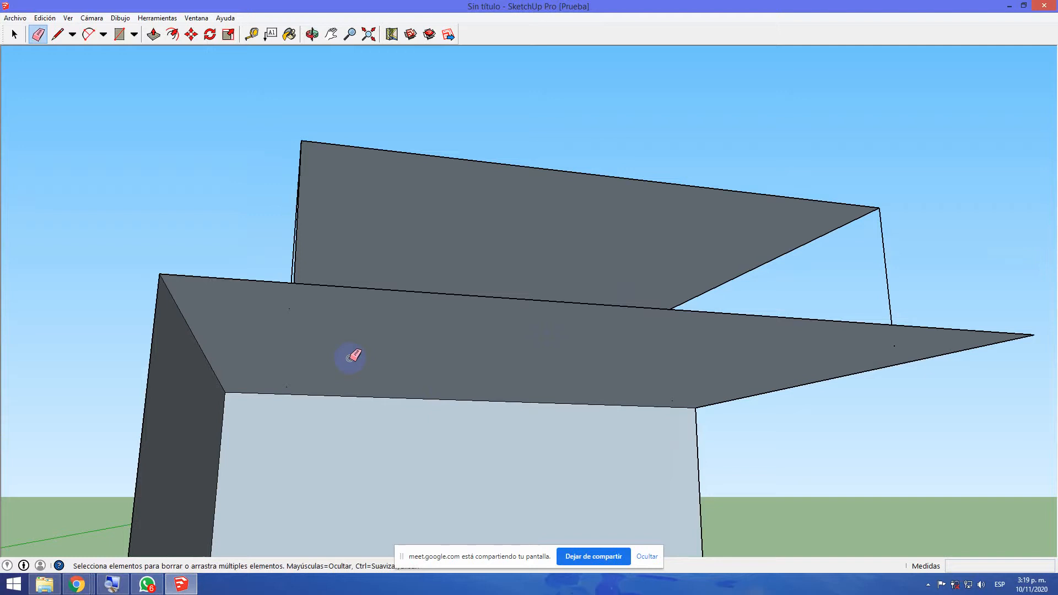
# Draw a line along the raised panel's footprint on the underside of the top, plus a diagonal to the opposite footprint corner
pyautogui.moveTo(288, 317)
pyautogui.mouseDown(button='middle')
pyautogui.moveTo(378, 349)
pyautogui.moveTo(385, 267)
pyautogui.moveTo(283, 198)
pyautogui.moveTo(217, 196)
pyautogui.mouseUp(button='middle')
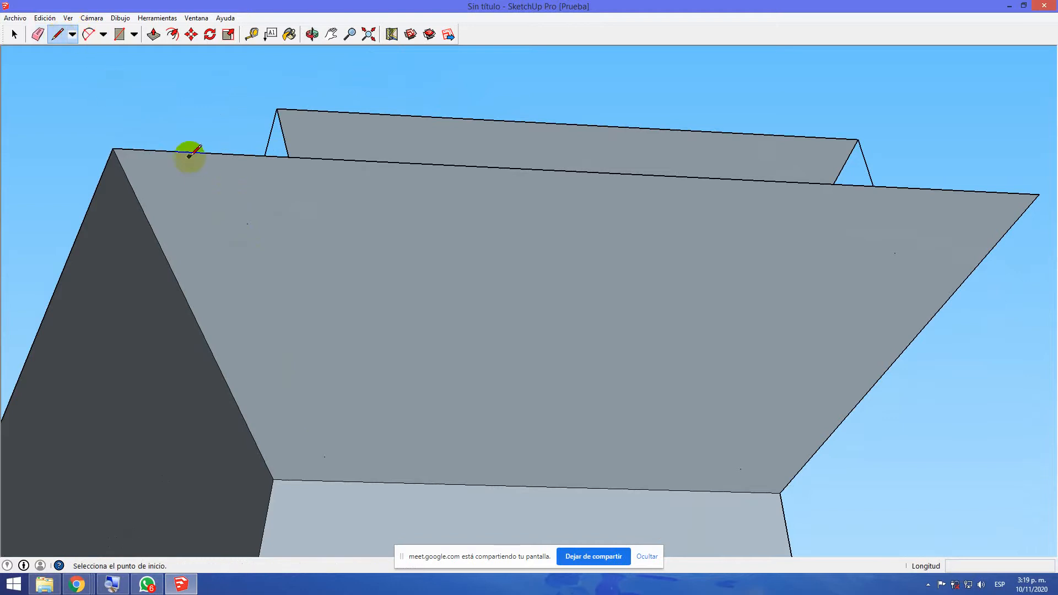
pyautogui.click(247, 224)
pyautogui.click(324, 456)
pyautogui.moveTo(260, 316)
pyautogui.mouseDown(button='middle')
pyautogui.moveTo(430, 449)
pyautogui.moveTo(443, 472)
pyautogui.moveTo(123, 350)
pyautogui.moveTo(111, 369)
pyautogui.moveTo(135, 360)
pyautogui.mouseUp(button='middle')
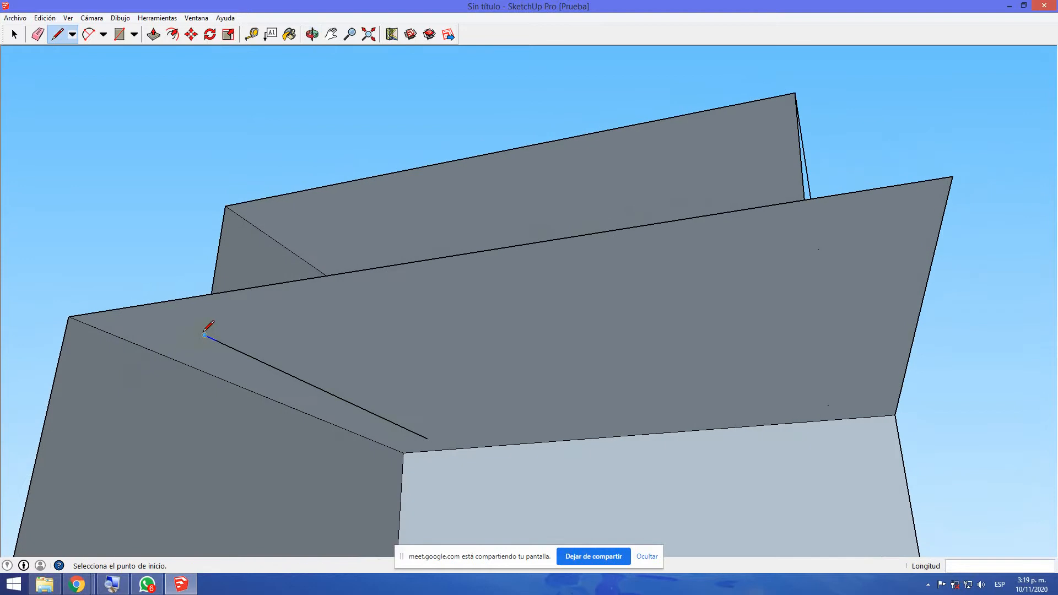
pyautogui.click(205, 335)
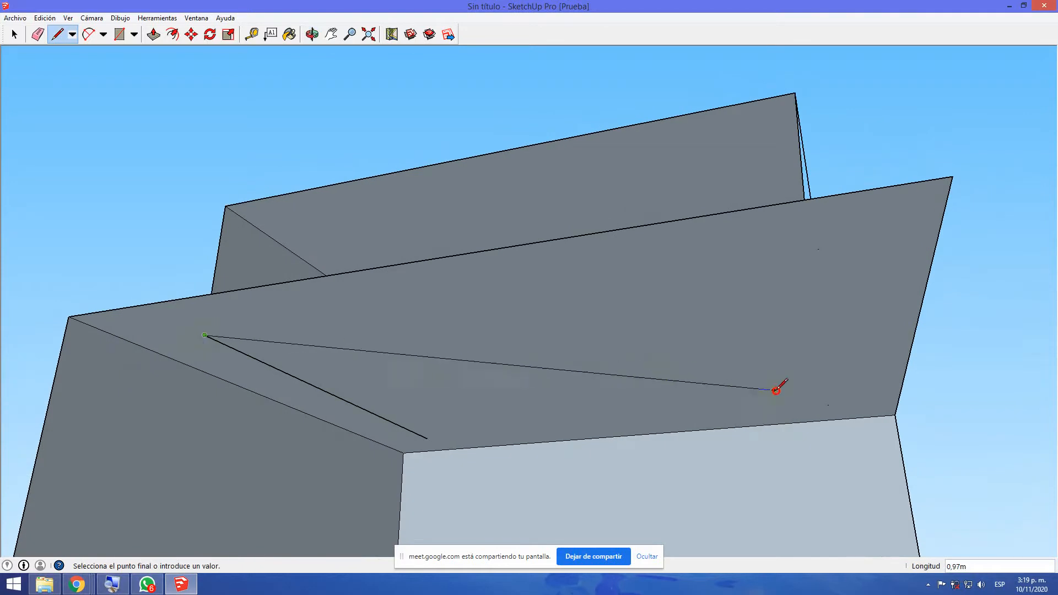
pyautogui.click(828, 405)
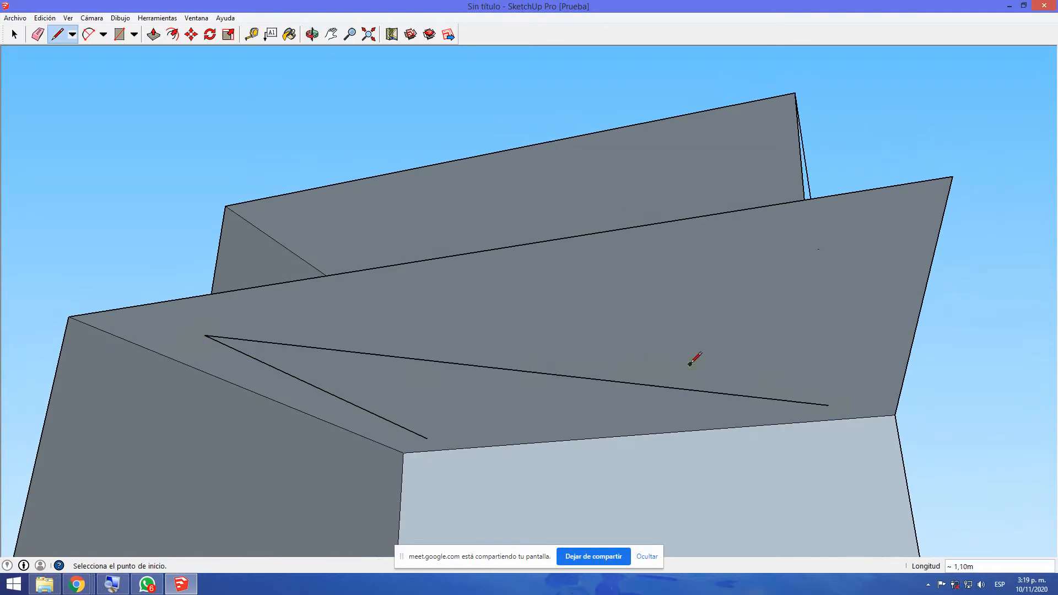
# Draw a diagonal line about 1.10 m long between opposite corners of the raised panel, and hide the screen-sharing notice
pyautogui.moveTo(639, 307); pyautogui.dragTo(614, 413, button='middle')
pyautogui.moveTo(334, 297); pyautogui.dragTo(411, 470, button='middle')
pyautogui.click(231, 366)
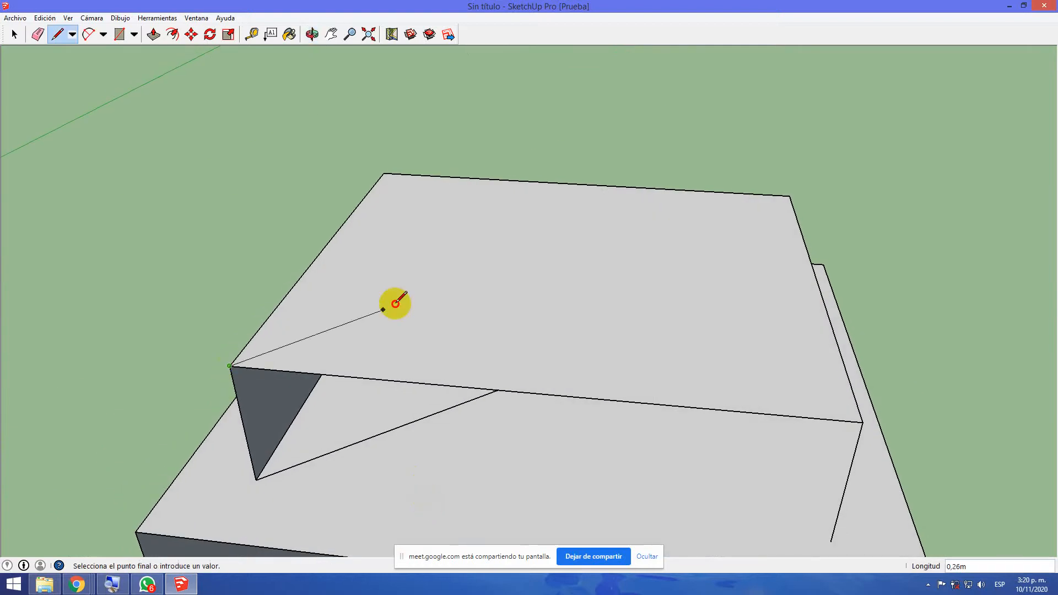
pyautogui.click(788, 195)
pyautogui.moveTo(534, 416); pyautogui.dragTo(4, 278, button='middle')
pyautogui.moveTo(677, 298); pyautogui.dragTo(529, 296, button='middle')
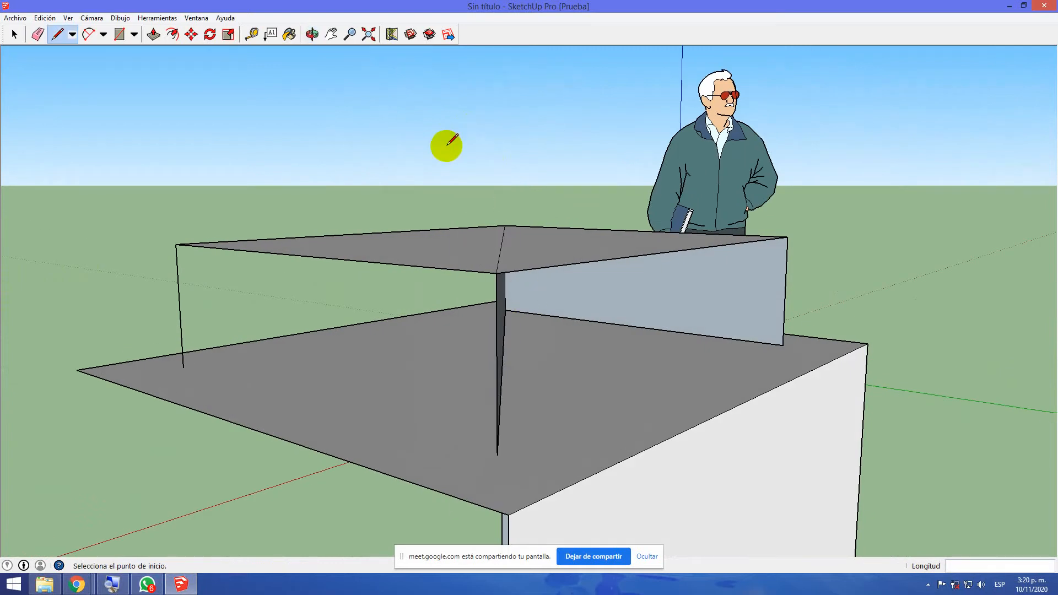
pyautogui.moveTo(361, 304); pyautogui.dragTo(501, 351, button='middle')
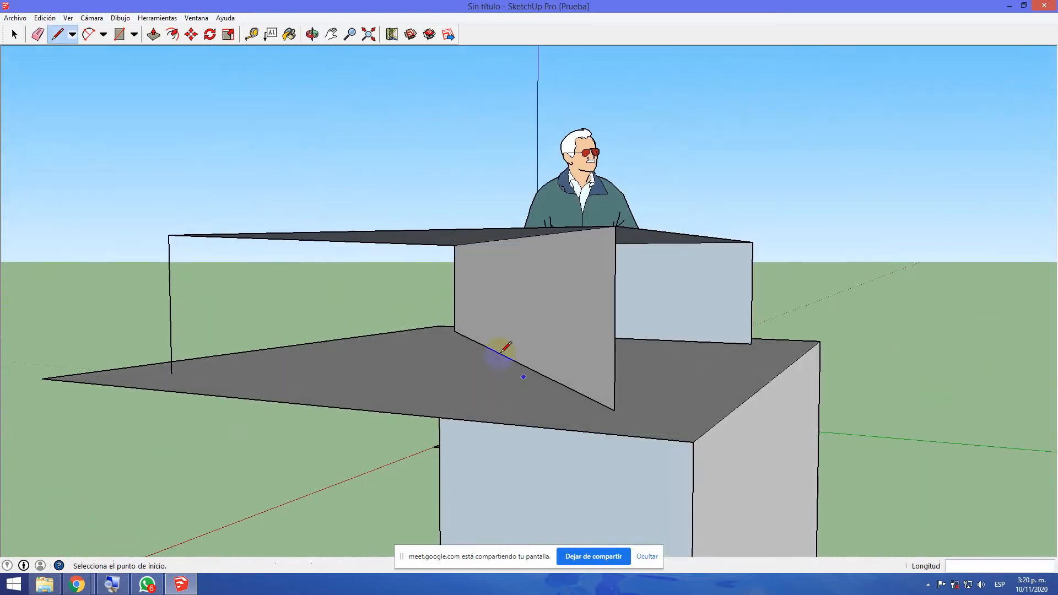
pyautogui.click(647, 557)
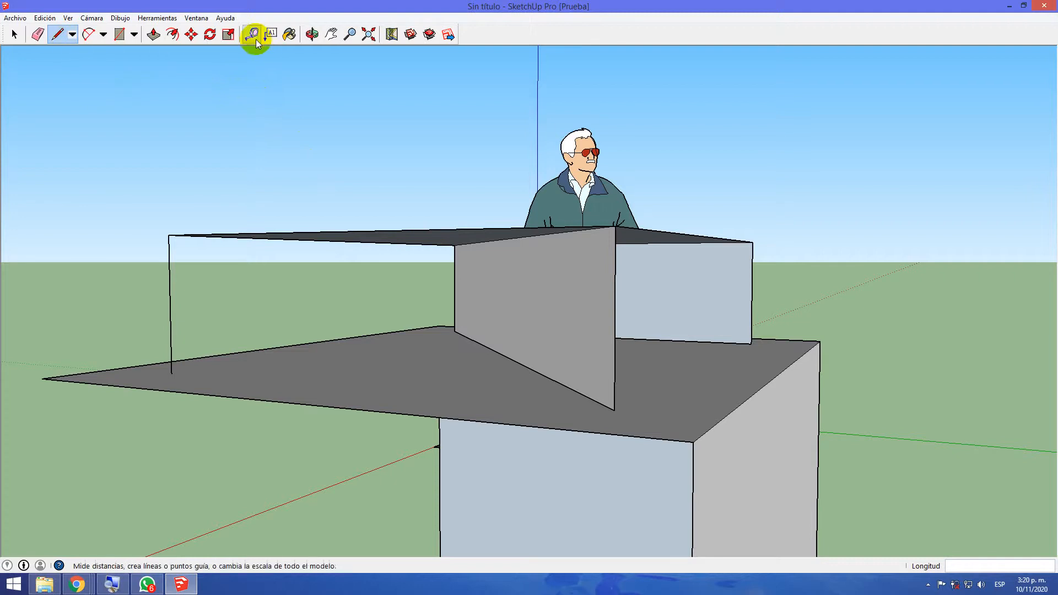
# Try to erase the raised panel with one Eraser stroke across its edges, and undo the erasure
pyautogui.click(38, 34)
pyautogui.moveTo(158, 243)
pyautogui.mouseDown()
pyautogui.moveTo(208, 246)
pyautogui.moveTo(277, 226)
pyautogui.moveTo(482, 256)
pyautogui.moveTo(515, 227)
pyautogui.moveTo(493, 220)
pyautogui.moveTo(643, 229)
pyautogui.moveTo(576, 284)
pyautogui.mouseUp()
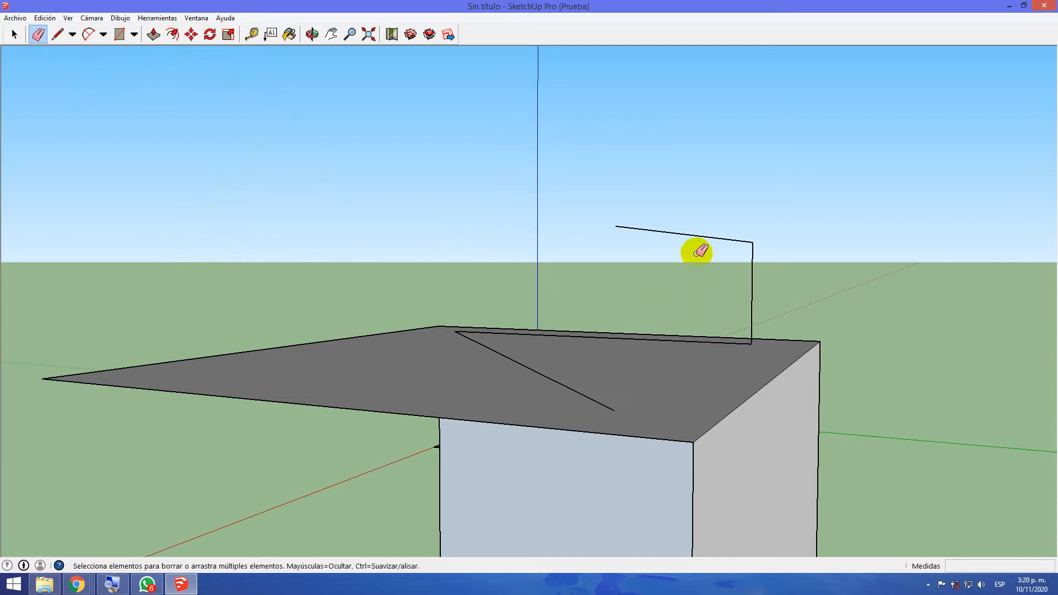
pyautogui.hotkey('ctrl', 'z')
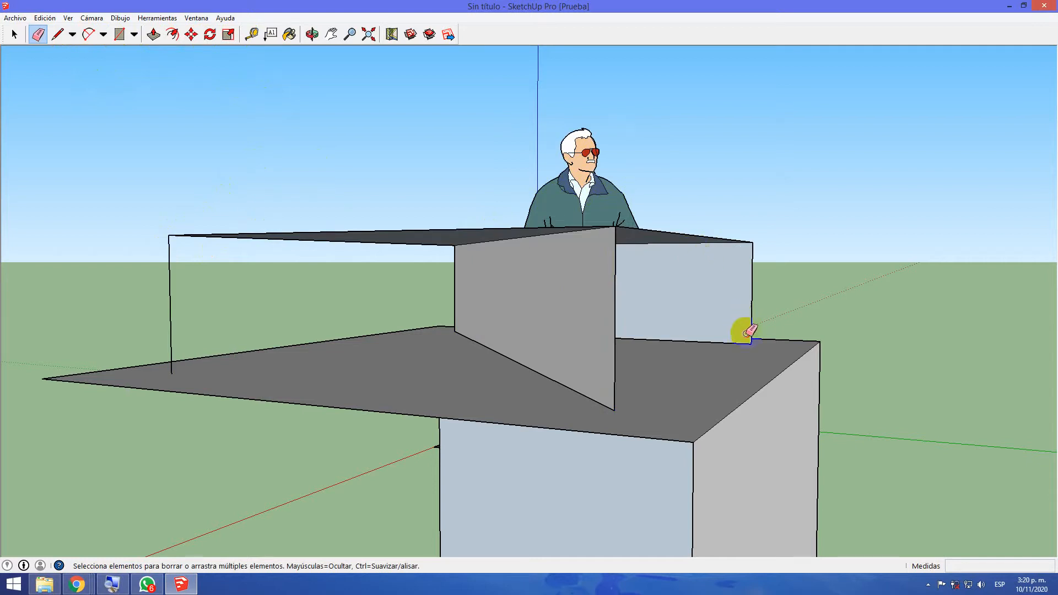
# Erase the edges of the box and its raised panel, sparing the human figure and the base rectangle on the ground
pyautogui.moveTo(751, 385); pyautogui.dragTo(757, 414)
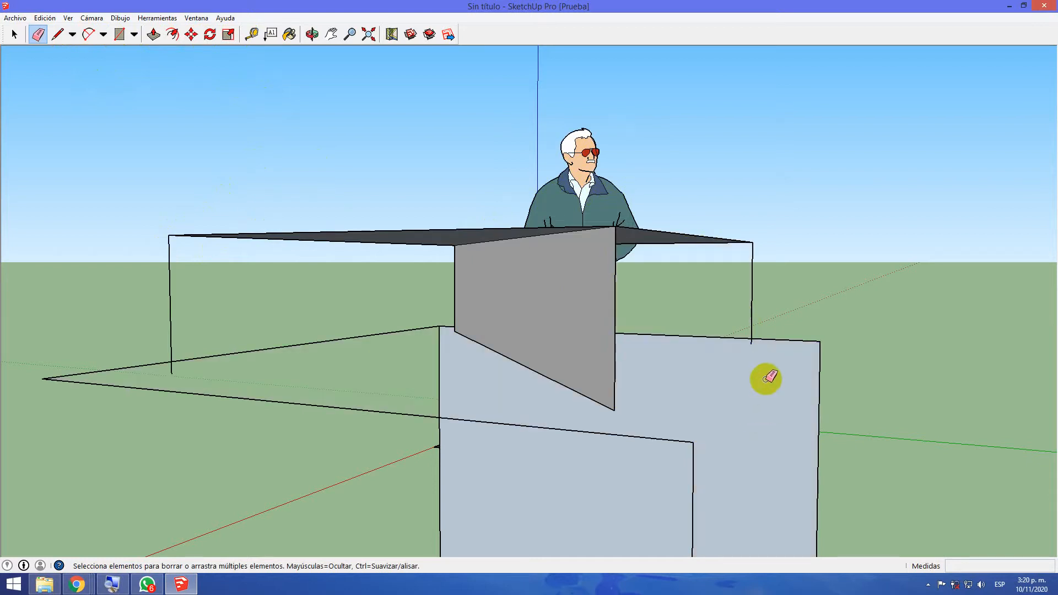
pyautogui.moveTo(747, 362); pyautogui.dragTo(753, 330)
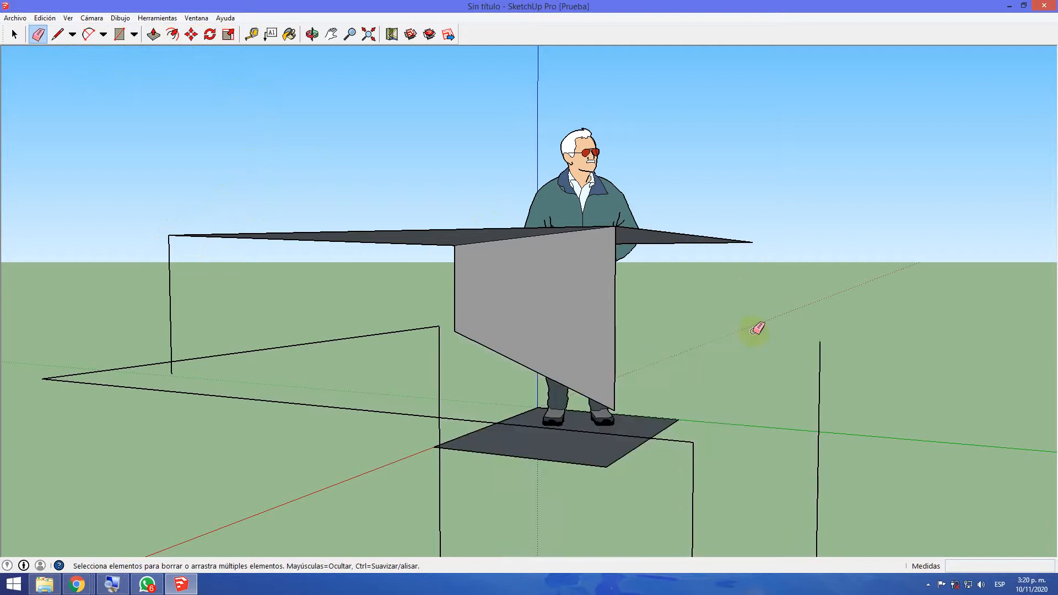
pyautogui.moveTo(833, 423); pyautogui.dragTo(788, 445)
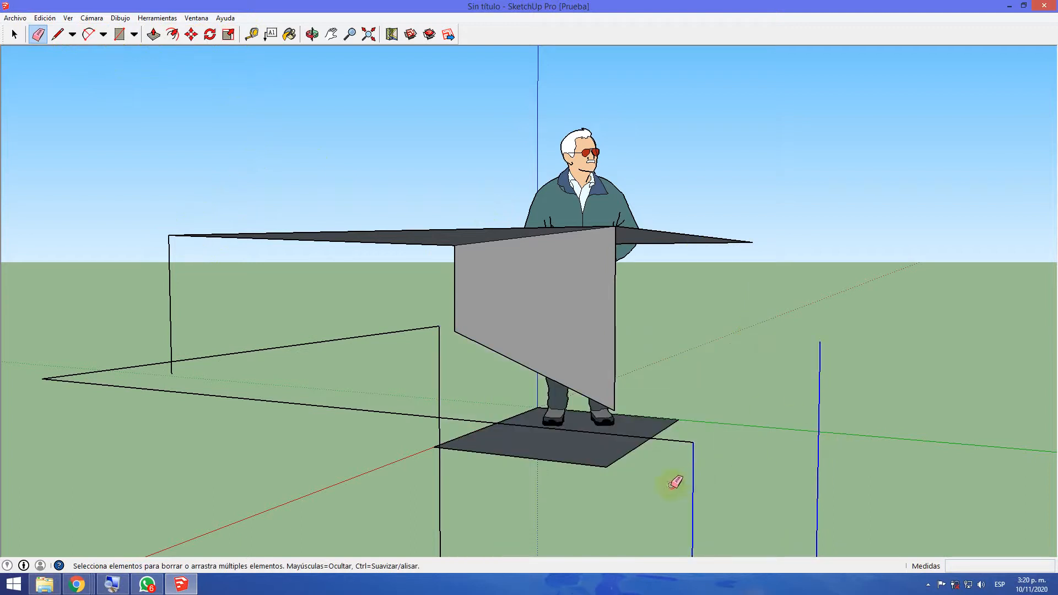
pyautogui.moveTo(533, 487)
pyautogui.mouseDown()
pyautogui.moveTo(425, 481)
pyautogui.moveTo(297, 345)
pyautogui.moveTo(160, 327)
pyautogui.mouseUp()
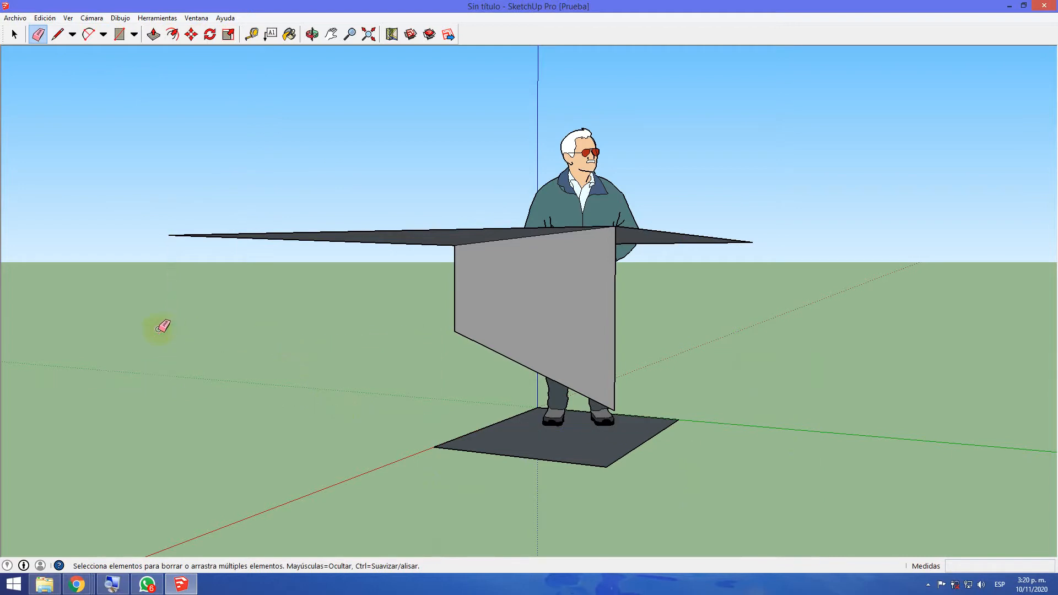
pyautogui.moveTo(428, 210)
pyautogui.mouseDown()
pyautogui.moveTo(457, 252)
pyautogui.moveTo(465, 359)
pyautogui.moveTo(592, 418)
pyautogui.mouseUp()
# Erase the leftover outline segments on the ground away from the human figure
pyautogui.press('o')
pyautogui.moveTo(592, 418); pyautogui.dragTo(665, 324, button='middle')
pyautogui.scroll(-3, 653, 324)
pyautogui.moveTo(939, 331)
pyautogui.mouseDown()
pyautogui.moveTo(931, 342)
pyautogui.moveTo(904, 338)
pyautogui.moveTo(878, 309)
pyautogui.moveTo(941, 321)
pyautogui.mouseUp()
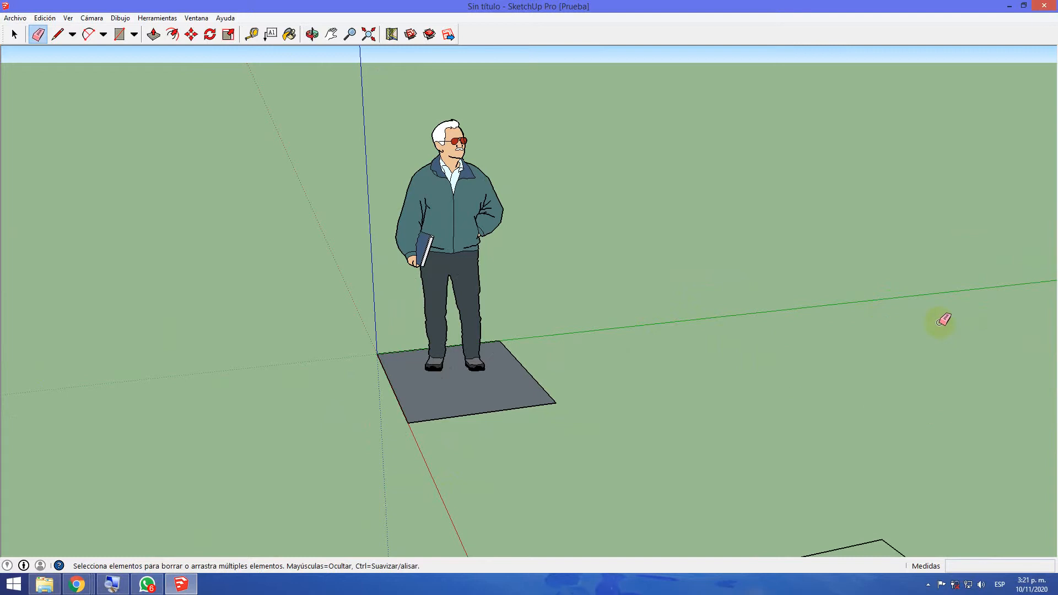
pyautogui.scroll(-2, 888, 417)
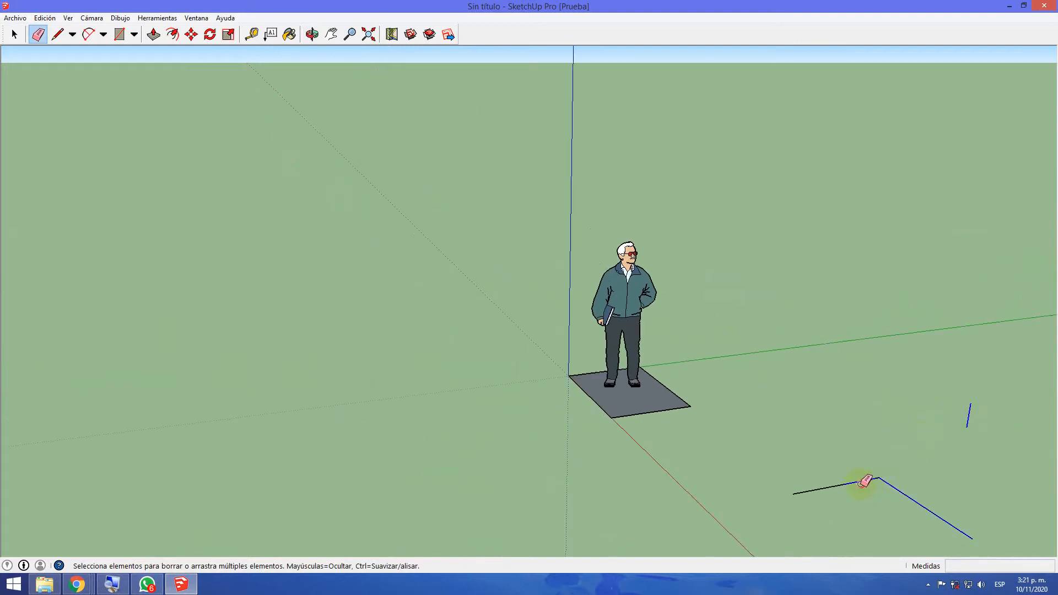
pyautogui.moveTo(848, 475); pyautogui.dragTo(837, 408)
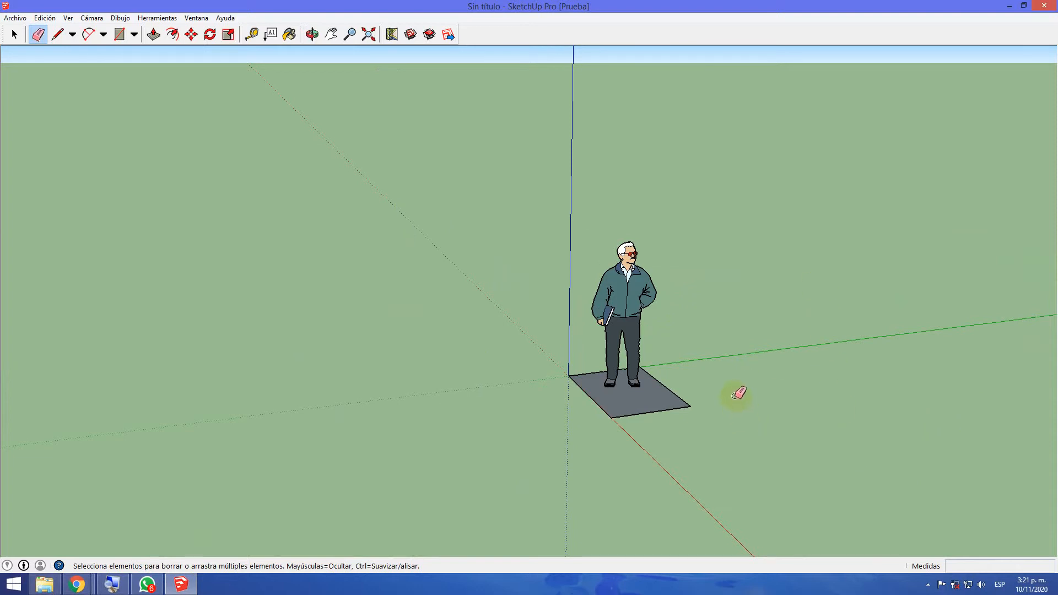
# Erase all four edges of the base rectangle under the human figure
pyautogui.scroll(2, 686, 385)
pyautogui.moveTo(659, 406); pyautogui.dragTo(682, 421)
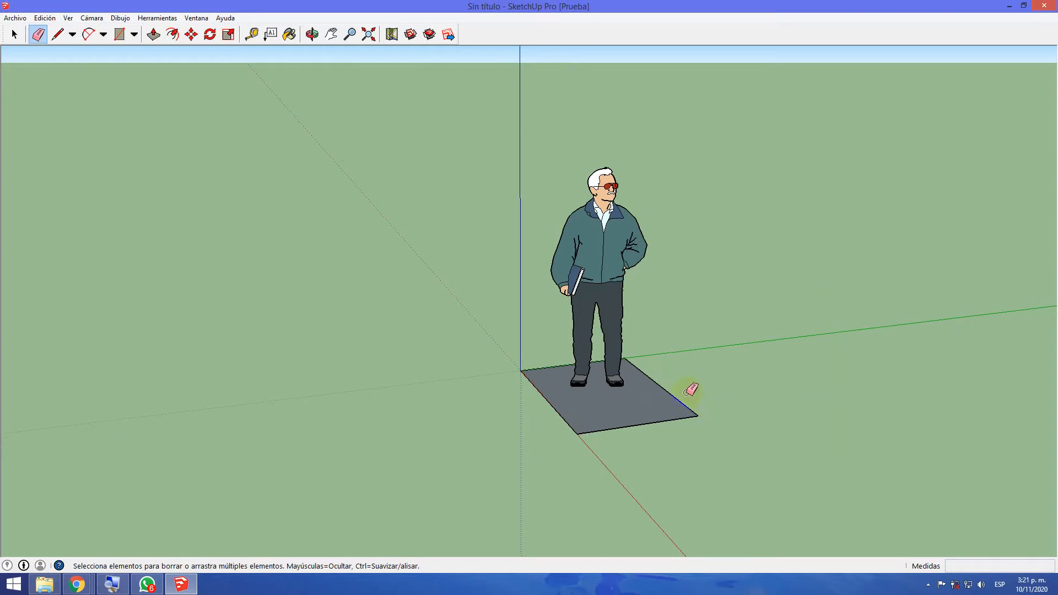
pyautogui.scroll(2, 534, 387)
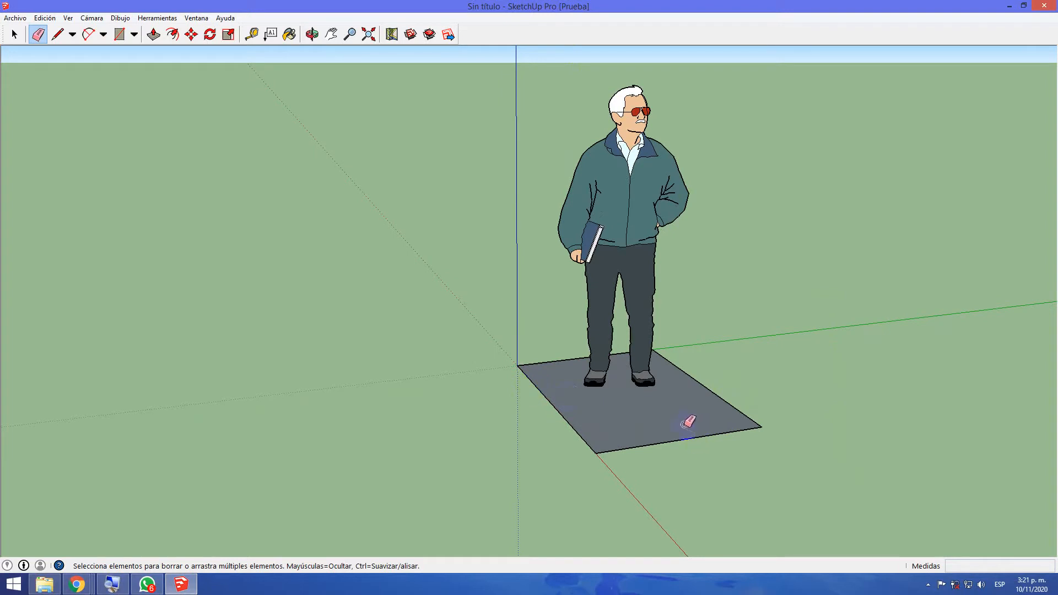
pyautogui.moveTo(863, 422)
pyautogui.mouseDown(button='middle')
pyautogui.moveTo(695, 428)
pyautogui.moveTo(720, 458)
pyautogui.moveTo(831, 451)
pyautogui.moveTo(897, 470)
pyautogui.moveTo(833, 436)
pyautogui.mouseUp(button='middle')
pyautogui.press('e')
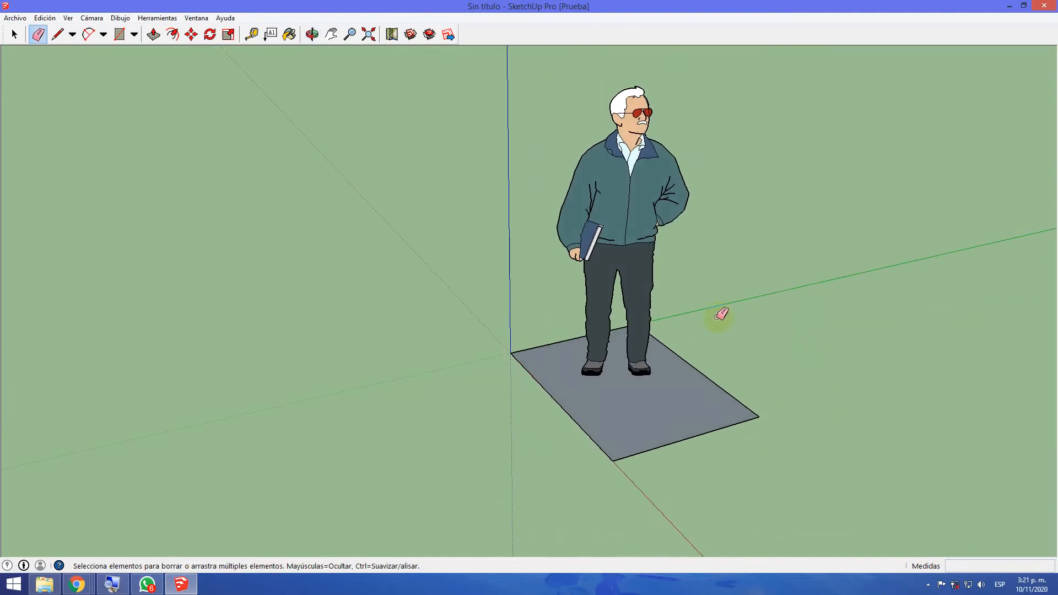
pyautogui.moveTo(733, 357)
pyautogui.mouseDown()
pyautogui.moveTo(621, 456)
pyautogui.moveTo(574, 412)
pyautogui.mouseUp()
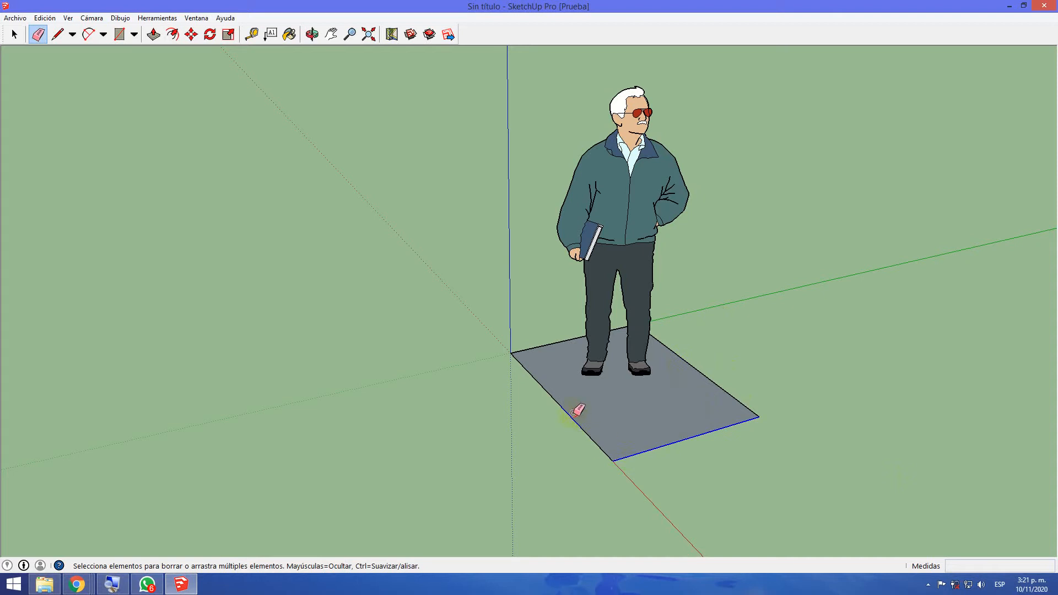
pyautogui.moveTo(535, 339); pyautogui.dragTo(536, 333)
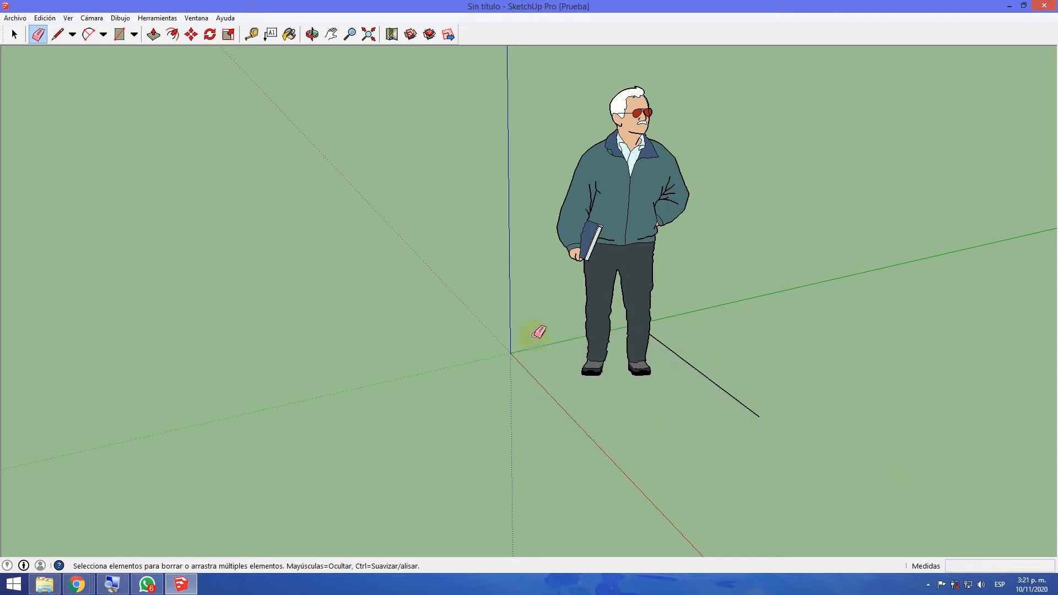
pyautogui.click(733, 401)
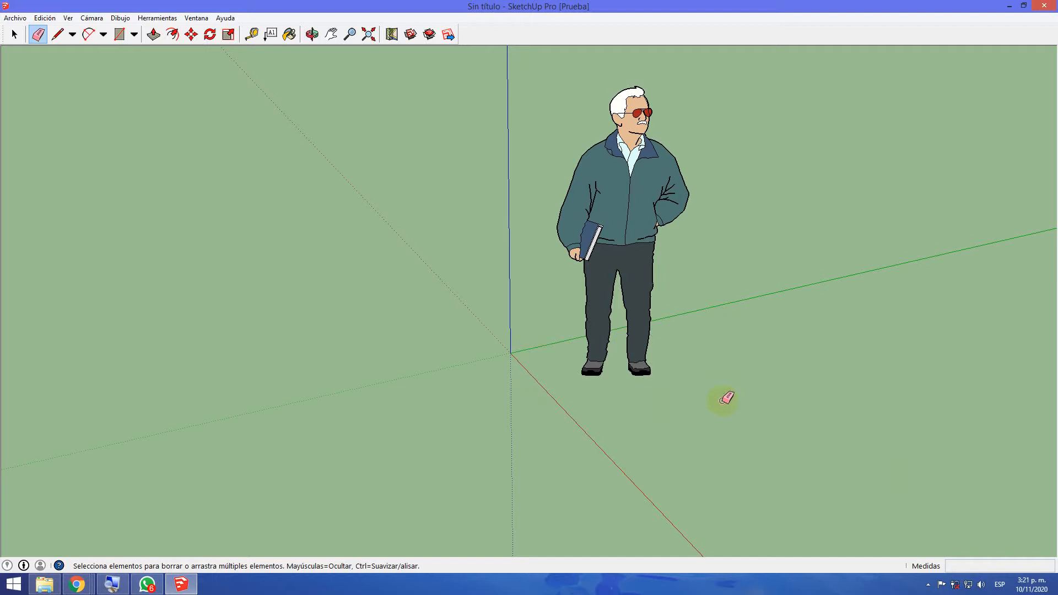
# Draw a horizontal rectangle of about 3.07 m² on the ground, starting from a point on the red axis
pyautogui.moveTo(422, 261); pyautogui.dragTo(711, 373, button='middle')
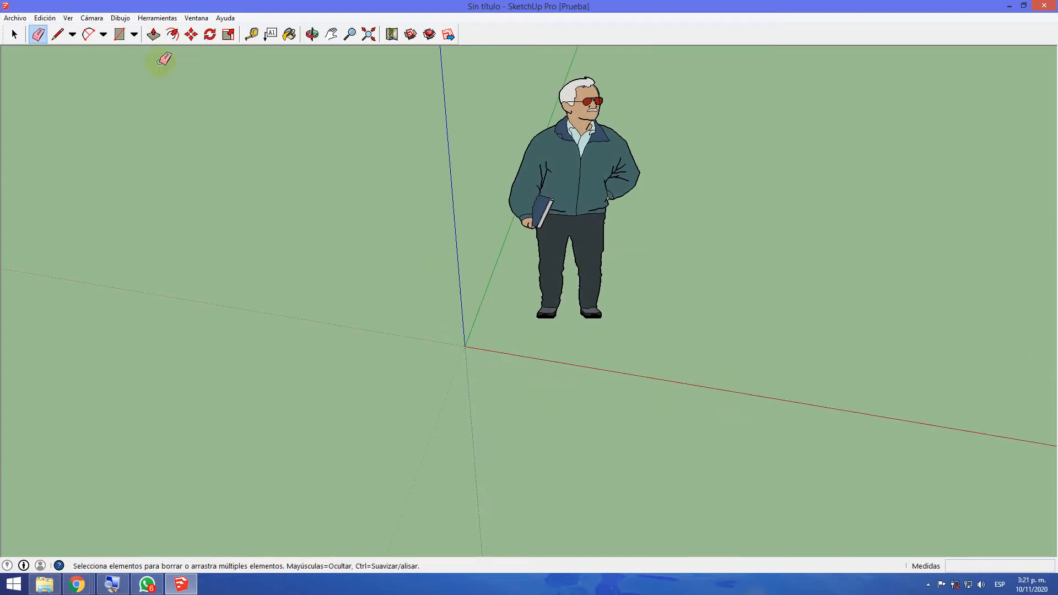
pyautogui.click(119, 41)
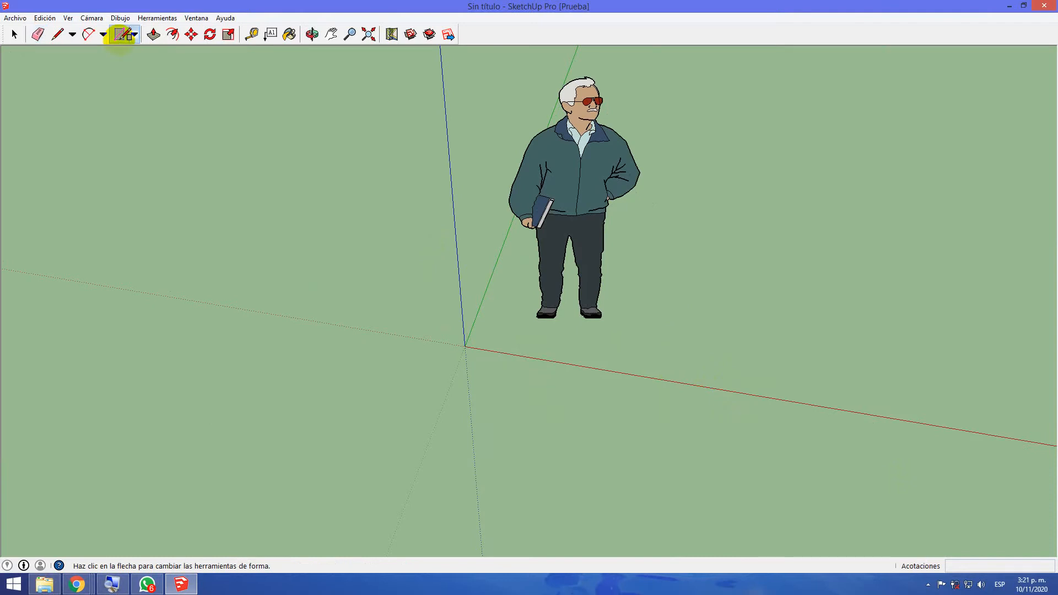
pyautogui.click(733, 391)
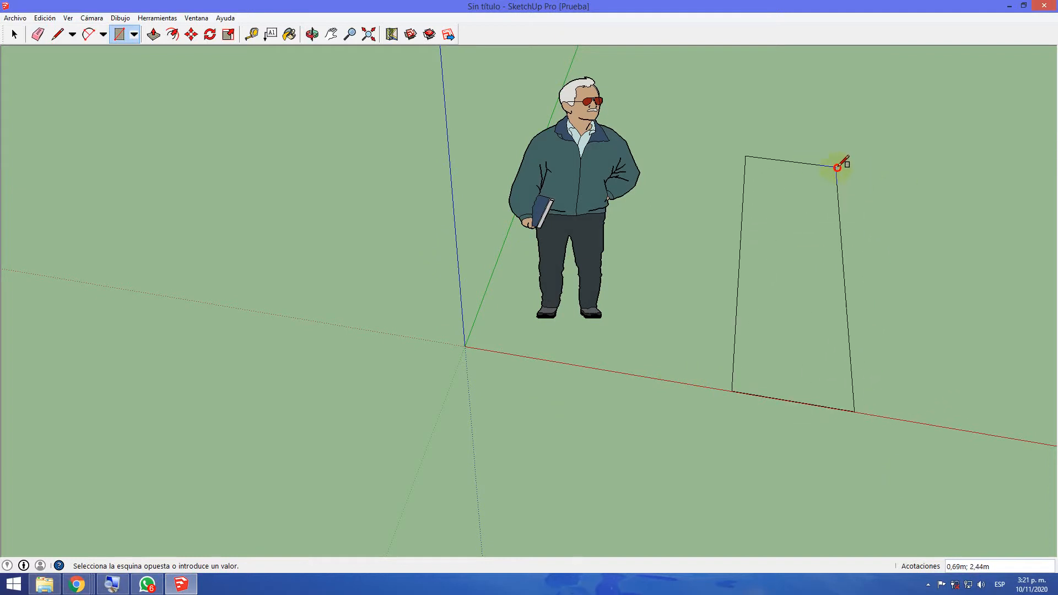
pyautogui.click(907, 171)
pyautogui.moveTo(935, 283); pyautogui.dragTo(751, 248, button='middle')
pyautogui.click(428, 33)
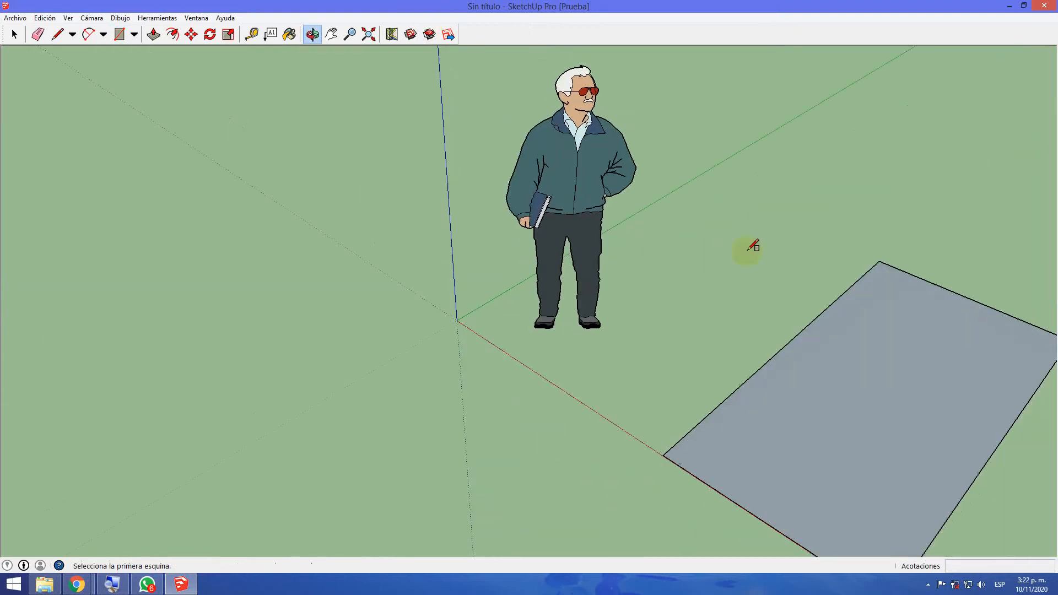
pyautogui.scroll(-2, 799, 264)
pyautogui.moveTo(476, 229); pyautogui.dragTo(361, 90, button='middle')
pyautogui.click(331, 34)
pyautogui.moveTo(574, 331); pyautogui.dragTo(265, 285)
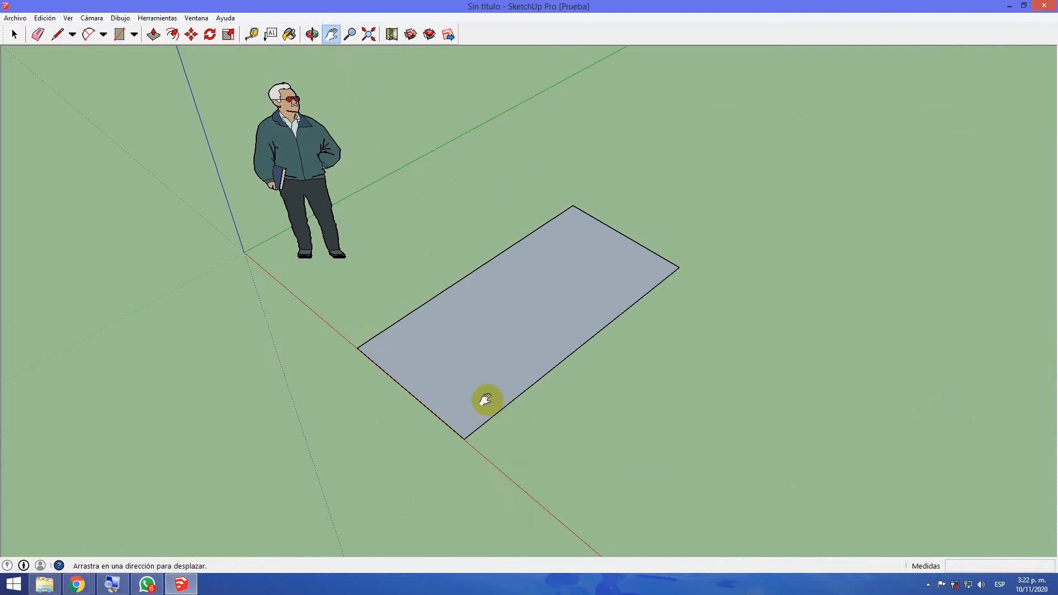
# Center the whole model in the view from the Pan tool's options and review its other camera commands
pyautogui.rightClick(487, 366)
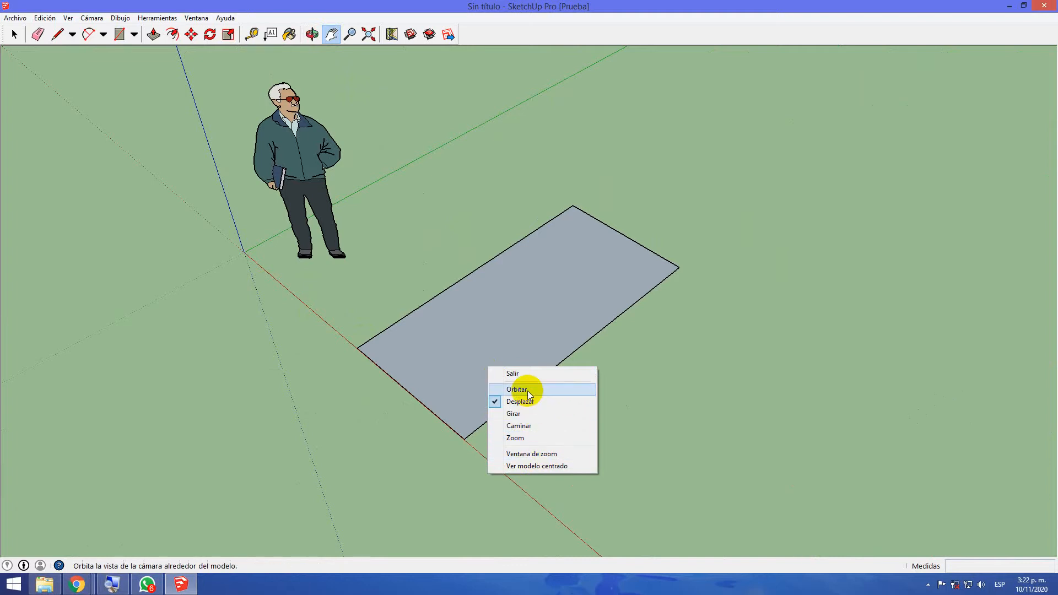
pyautogui.click(564, 465)
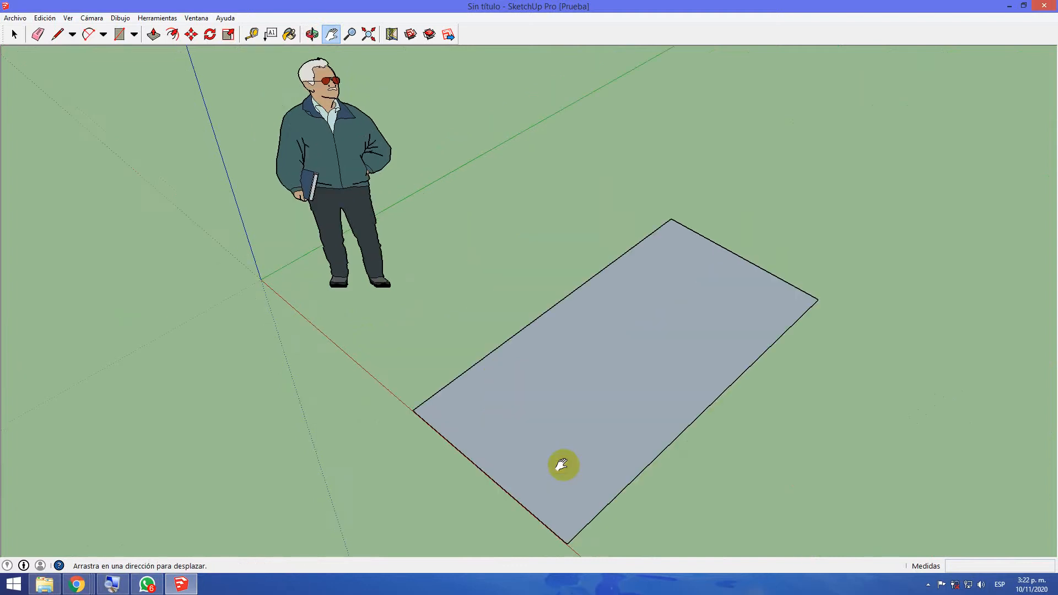
pyautogui.rightClick(562, 461)
pyautogui.click(555, 434)
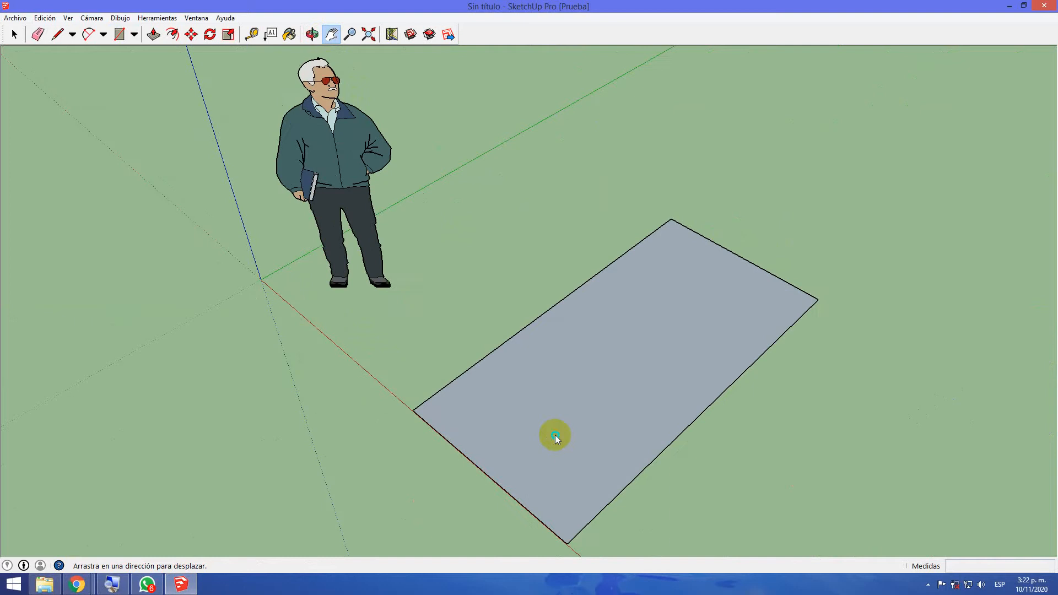
pyautogui.rightClick(556, 437)
pyautogui.click(591, 484)
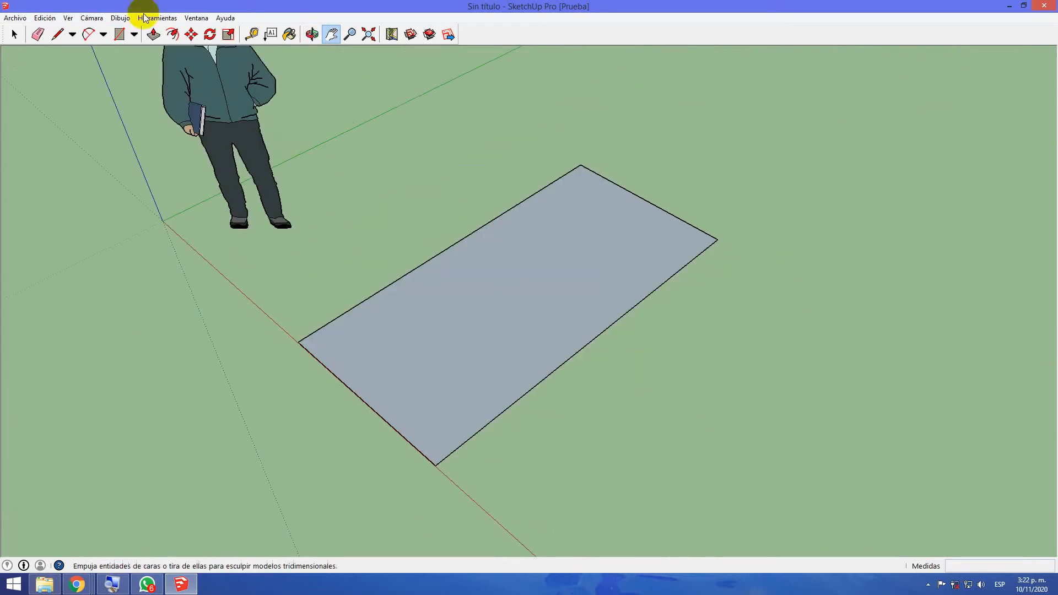
# Select the rectangle's face, show its entity information, and move the information window toward the face's edge
pyautogui.click(14, 34)
pyautogui.click(469, 283)
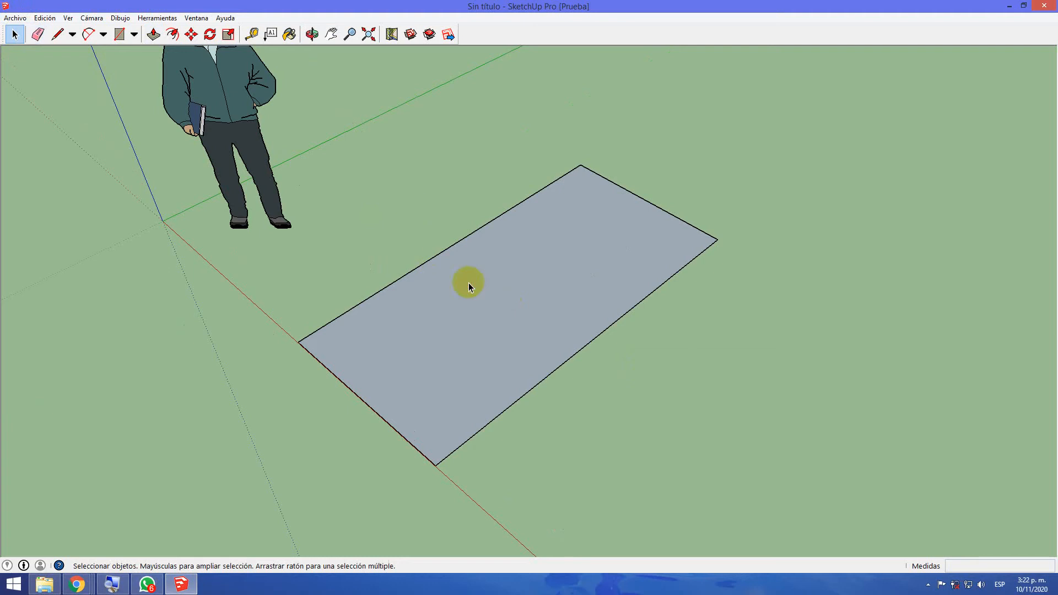
pyautogui.rightClick(469, 283)
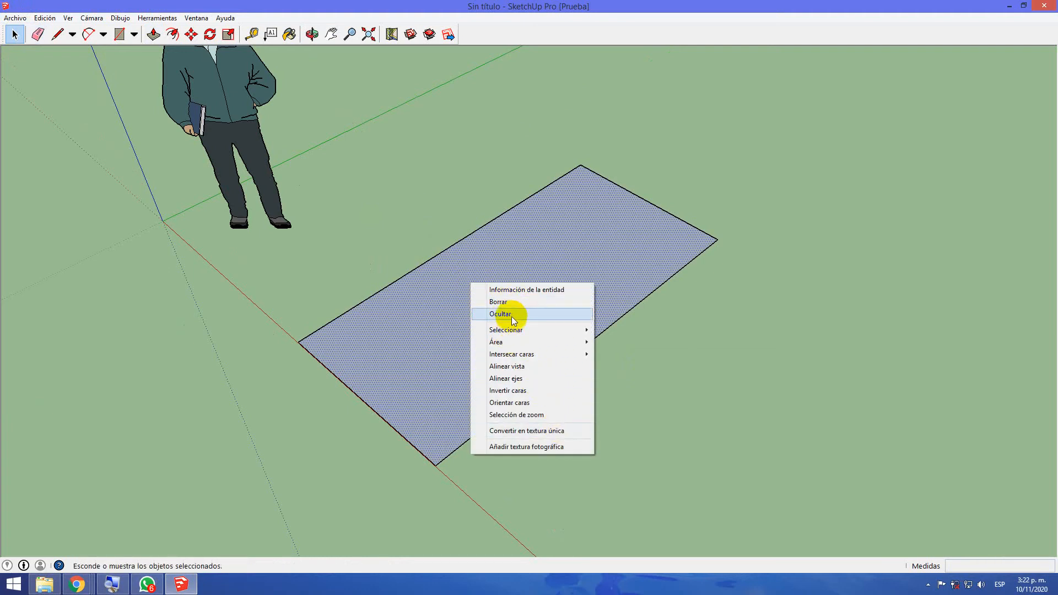
pyautogui.moveTo(533, 353)
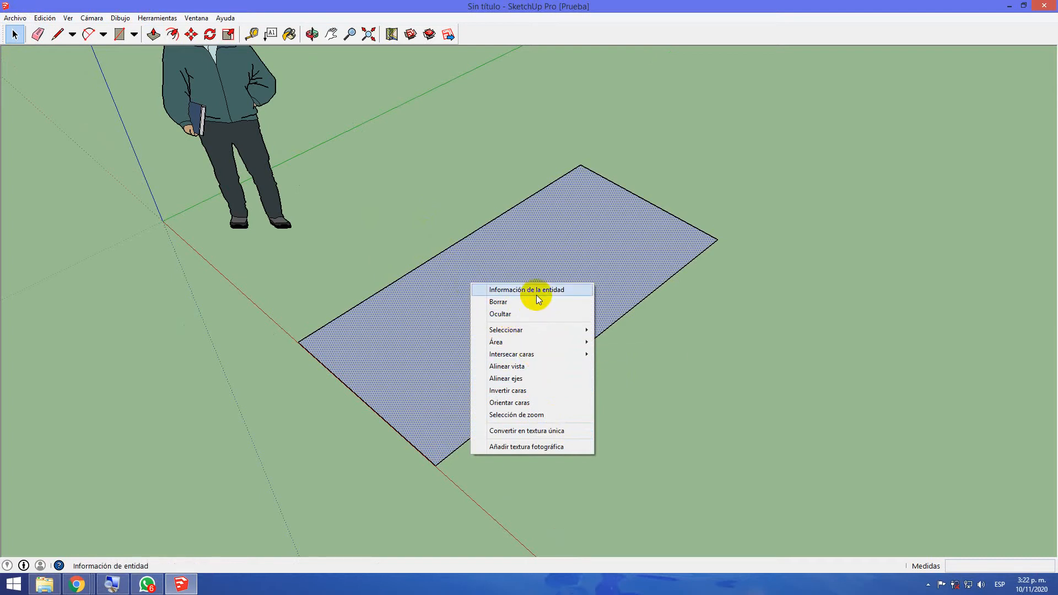
pyautogui.click(561, 293)
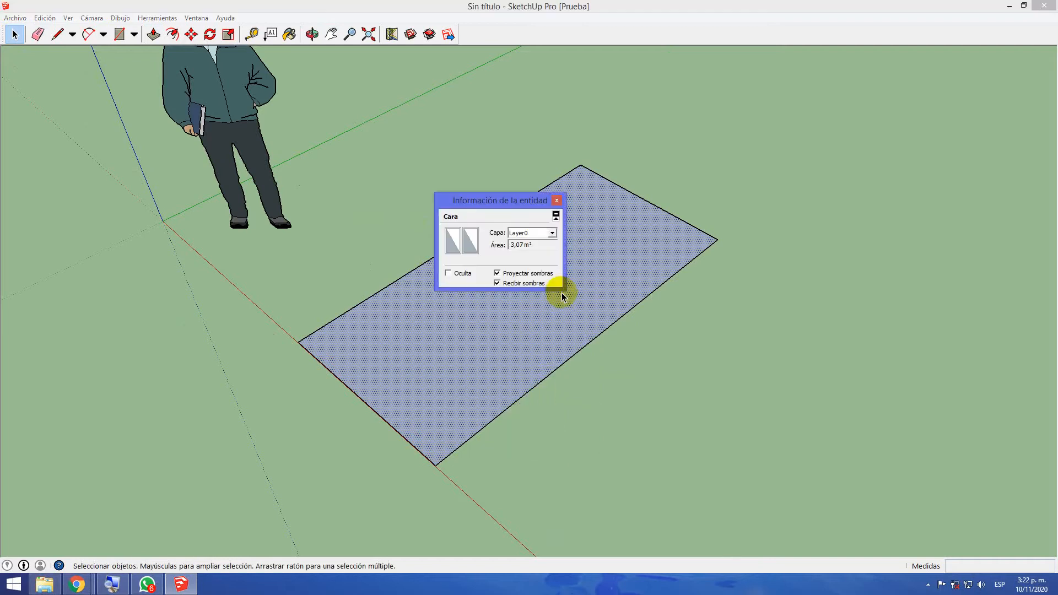
pyautogui.moveTo(498, 204); pyautogui.dragTo(706, 270)
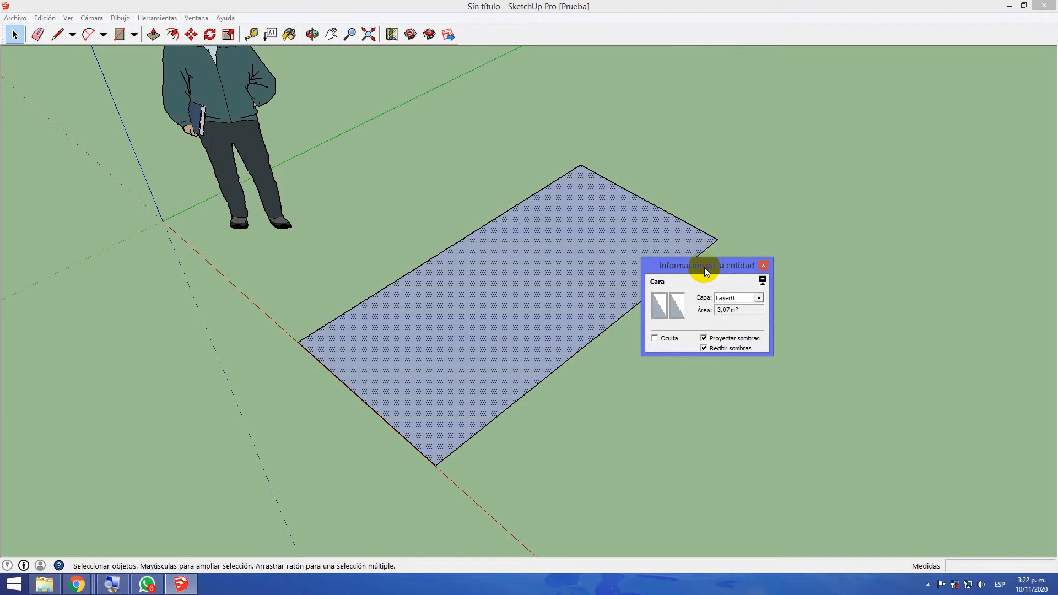
# Review the face's layer choices and the materials available for it, then close both windows without changing anything
pyautogui.click(759, 298)
pyautogui.click(670, 313)
pyautogui.click(665, 309)
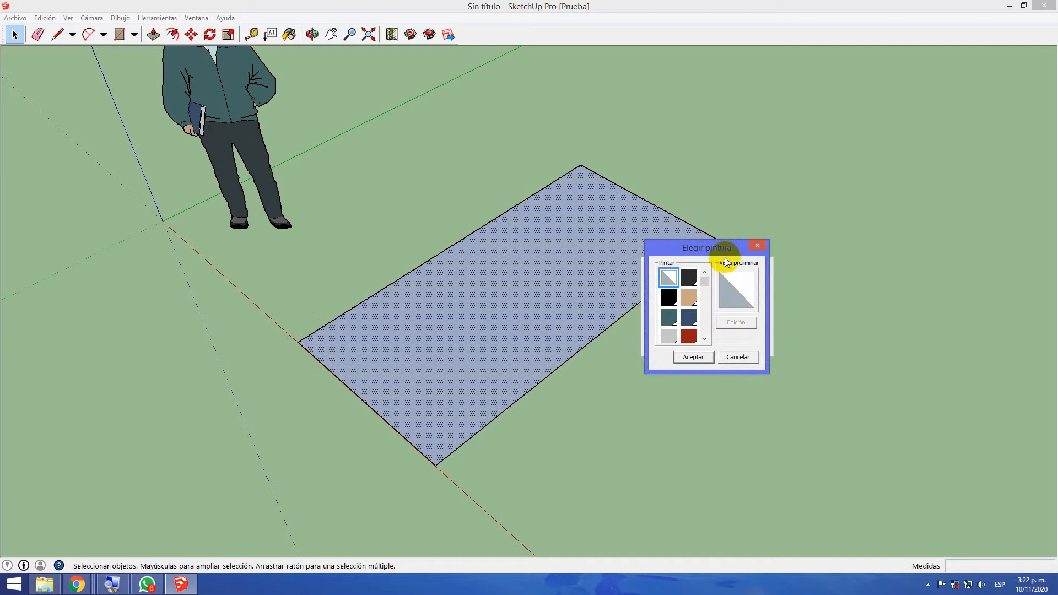
pyautogui.click(759, 248)
pyautogui.click(763, 265)
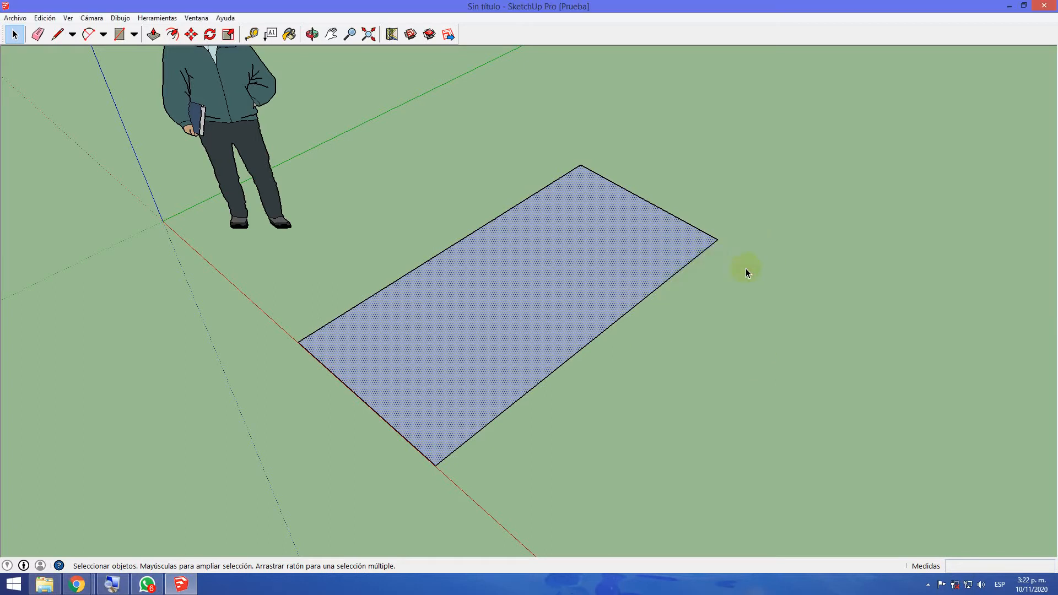
pyautogui.scroll(3, 527, 343)
pyautogui.scroll(-2, 527, 343)
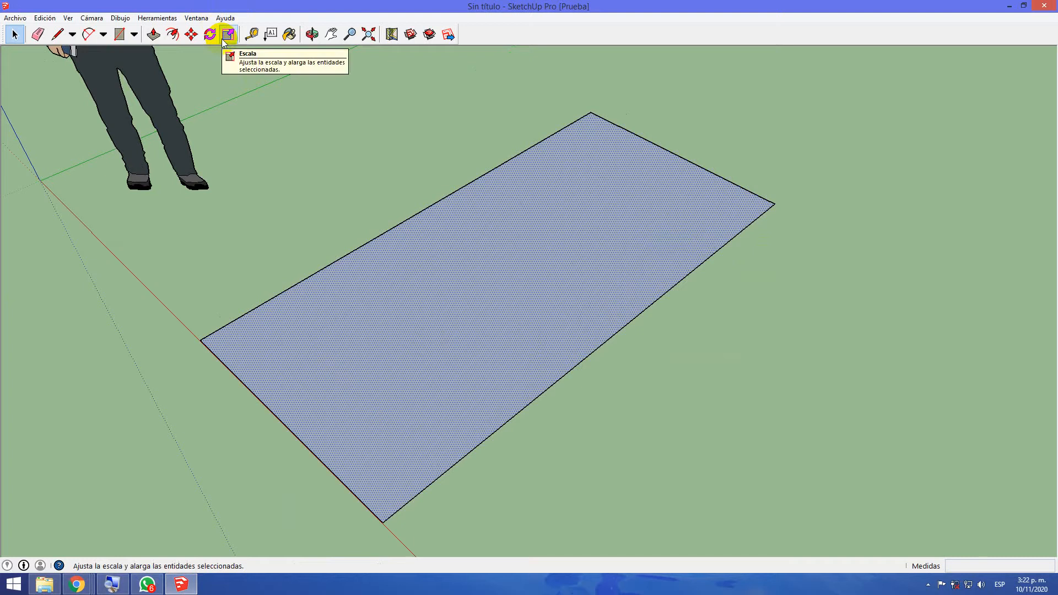
pyautogui.click(23, 34)
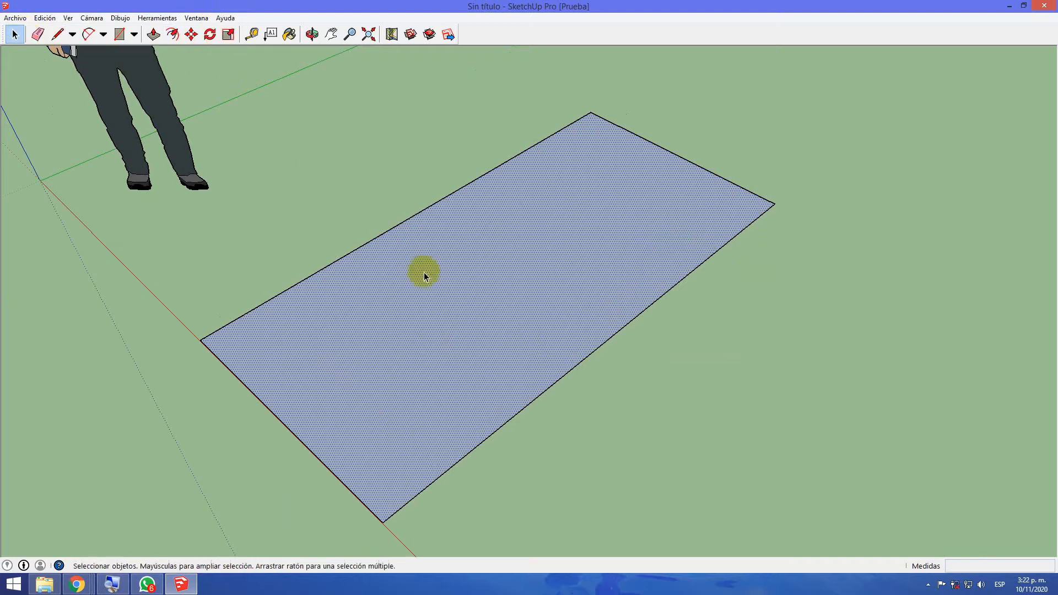
pyautogui.scroll(-2, 524, 323)
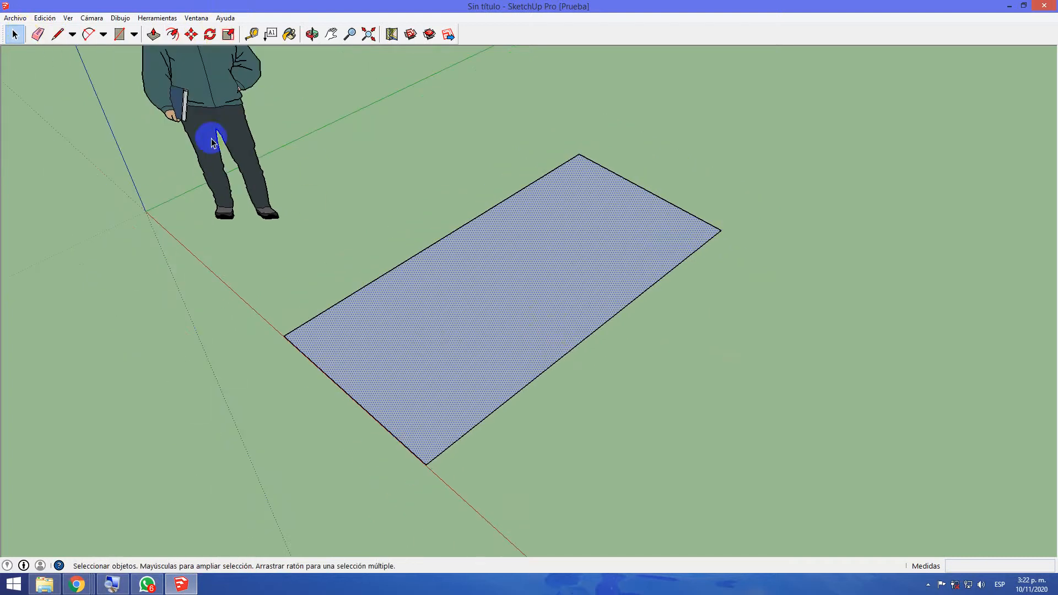
pyautogui.click(191, 34)
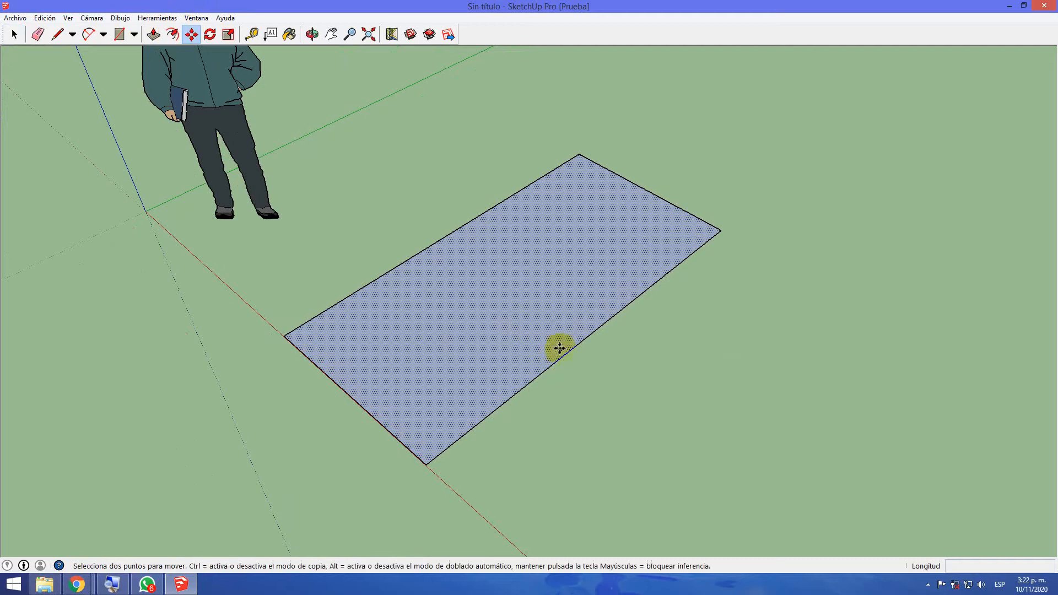
pyautogui.moveTo(562, 355); pyautogui.dragTo(586, 371)
pyautogui.moveTo(762, 419); pyautogui.dragTo(712, 393)
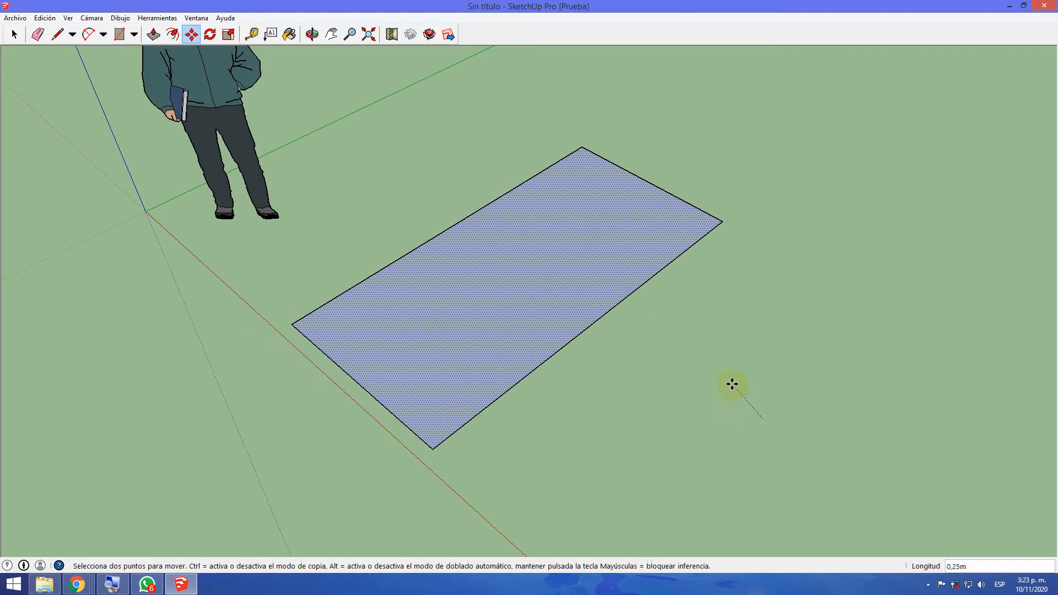
pyautogui.press('Escape')
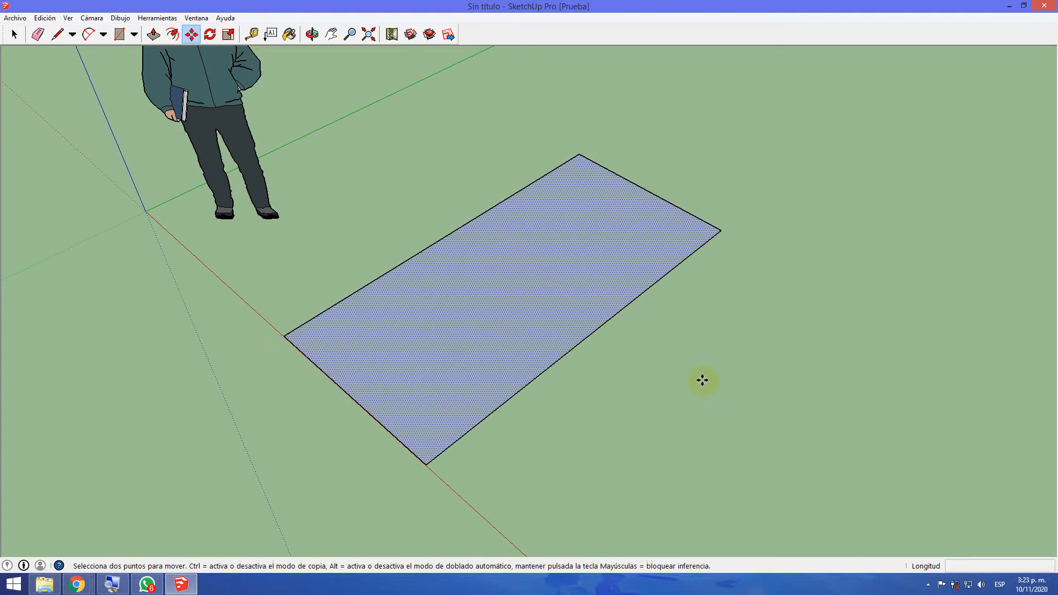
# Select only the rectangle's edge farthest from the human figure and move it about 1 m outward along the red axis
pyautogui.scroll(3, 677, 385)
pyautogui.scroll(2, 523, 364)
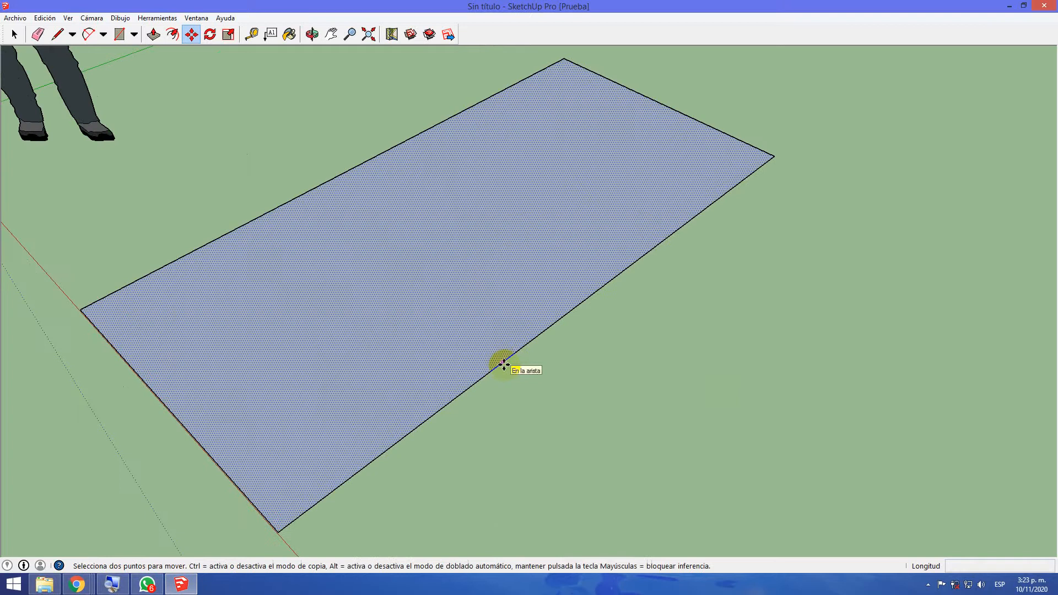
pyautogui.click(14, 34)
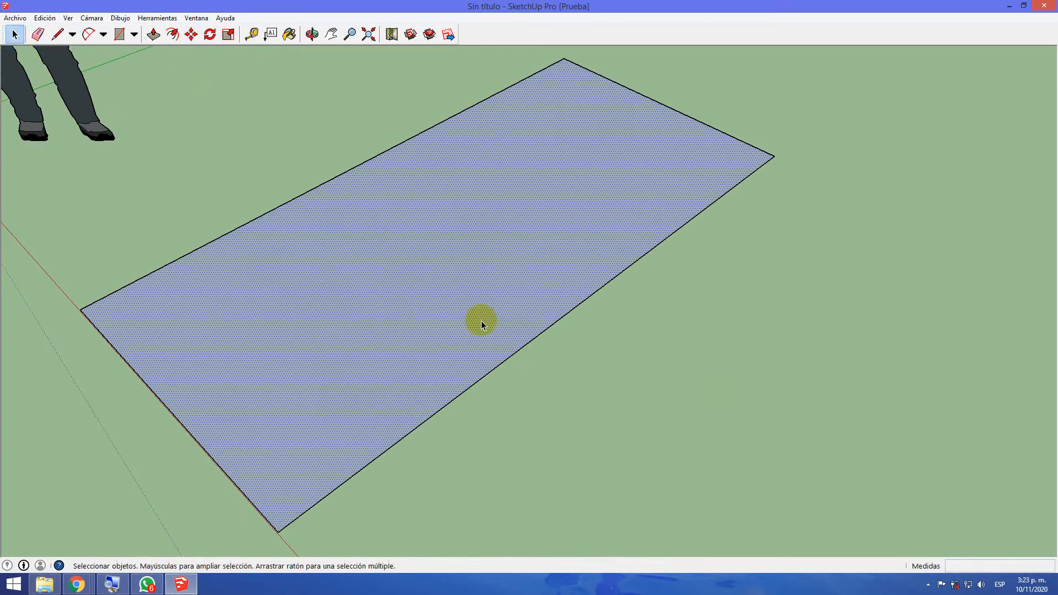
pyautogui.click(526, 345)
pyautogui.scroll(2, 529, 352)
pyautogui.scroll(-4, 528, 353)
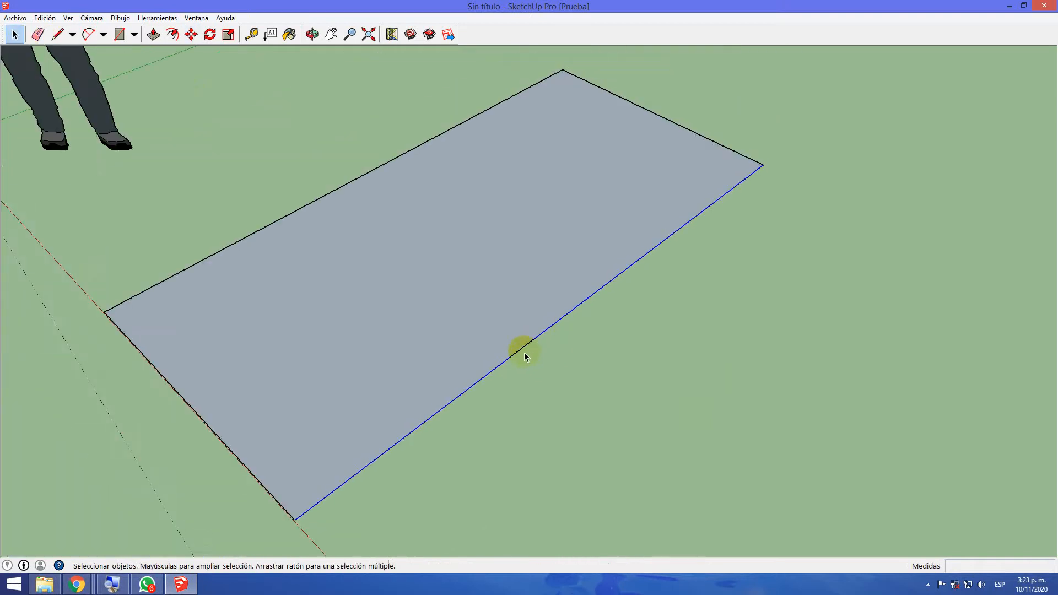
pyautogui.click(191, 34)
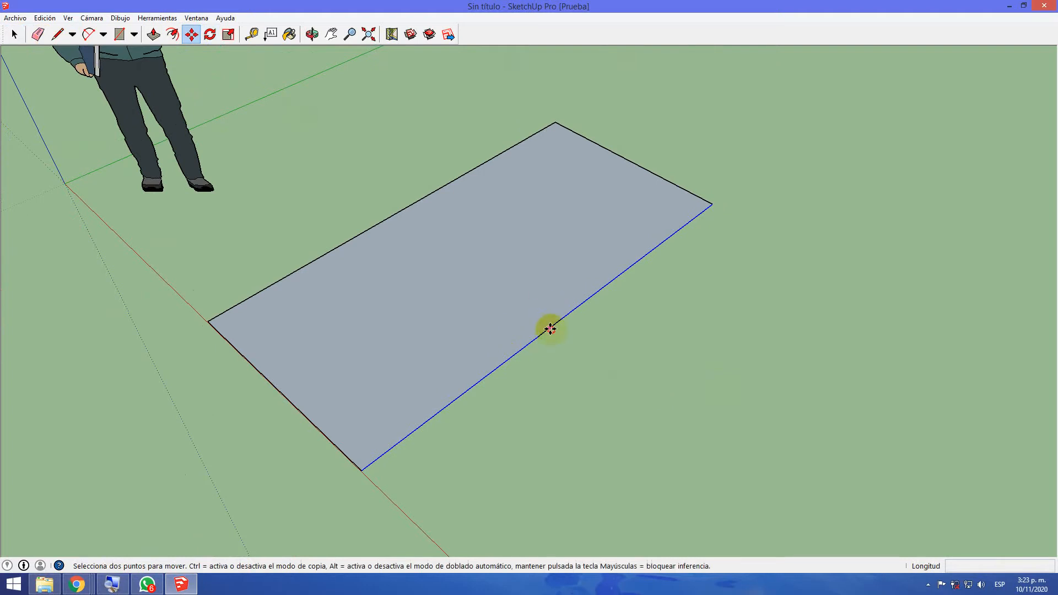
pyautogui.click(551, 329)
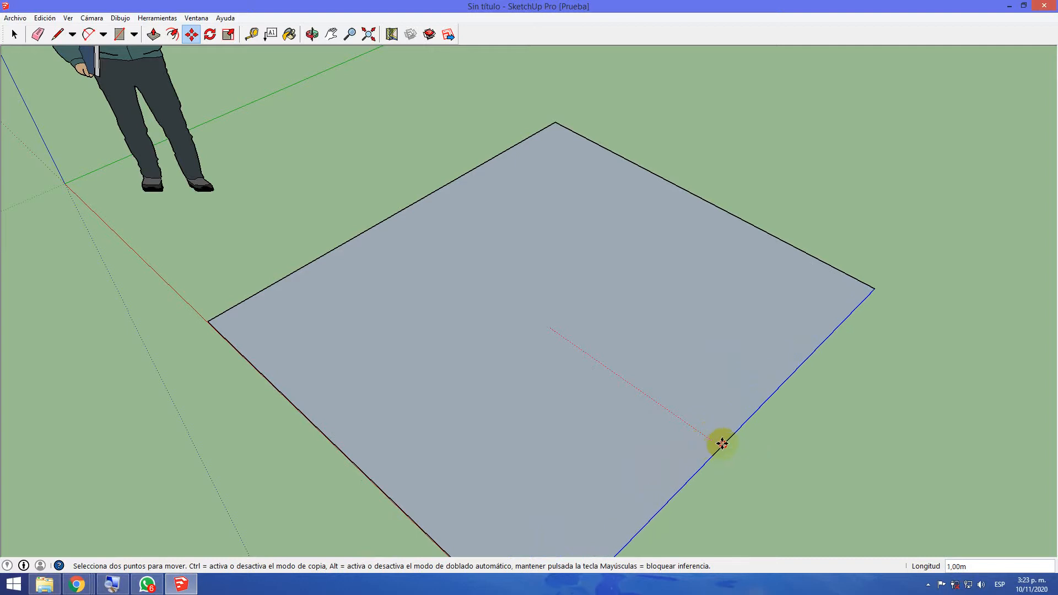
pyautogui.click(722, 444)
# Measure the rectangle's edge that lies on the red axis, from corner to corner with the Tape Measure
pyautogui.moveTo(736, 454); pyautogui.dragTo(818, 359, button='middle')
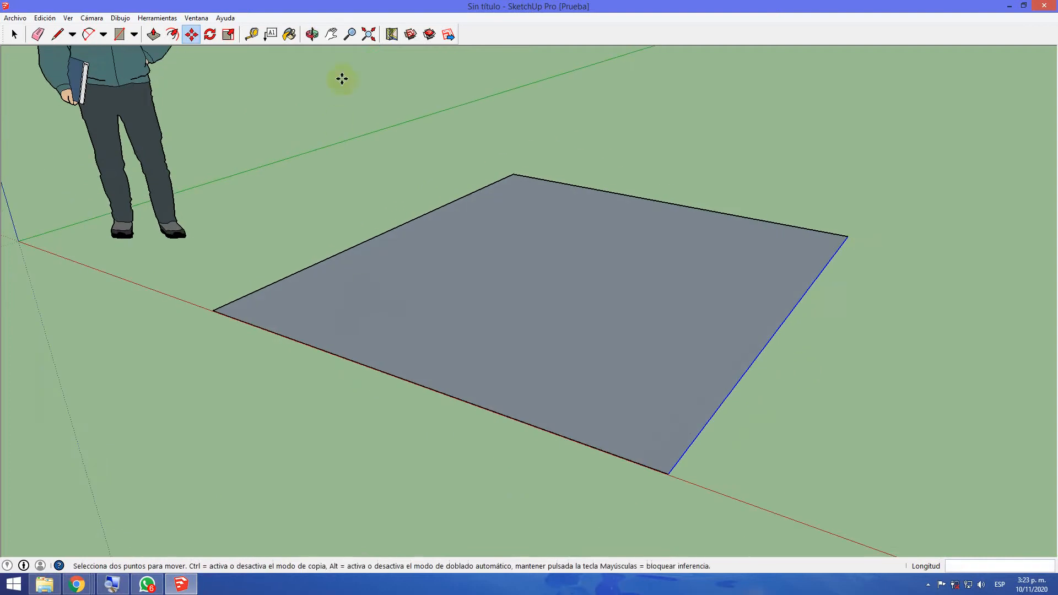
pyautogui.click(253, 35)
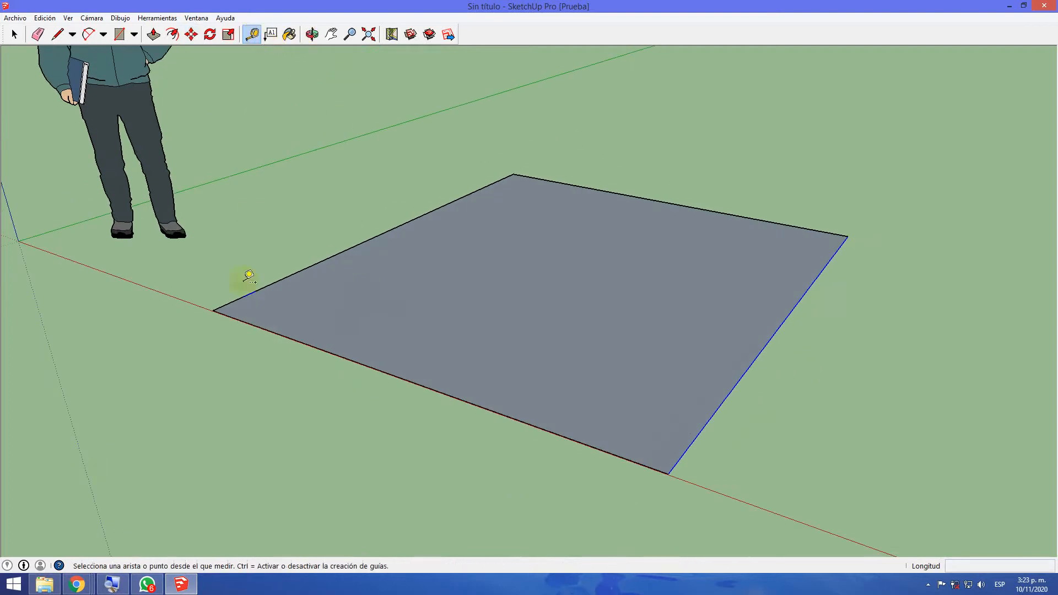
pyautogui.click(224, 306)
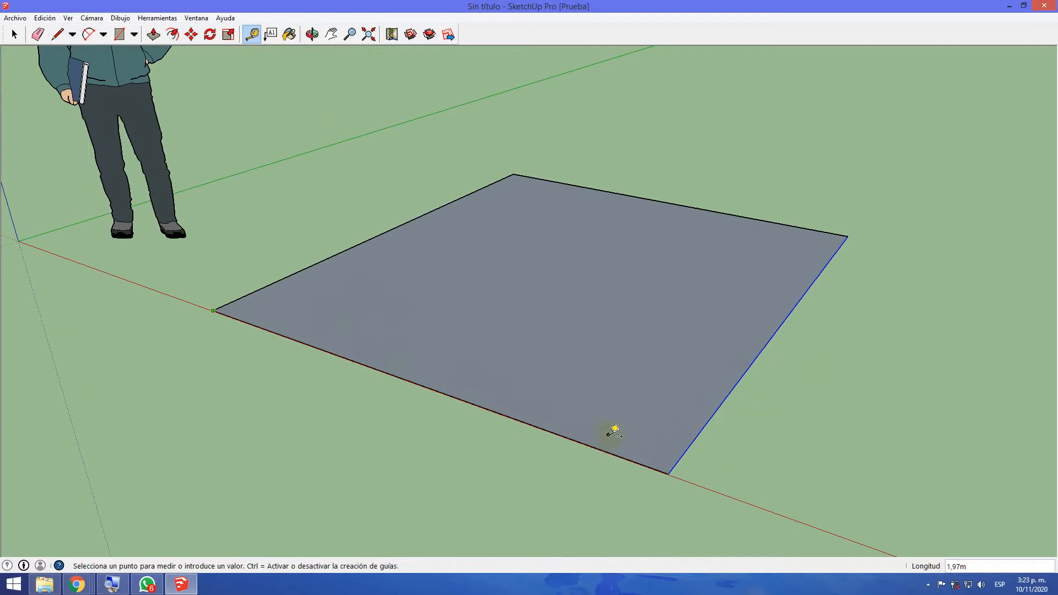
pyautogui.click(674, 469)
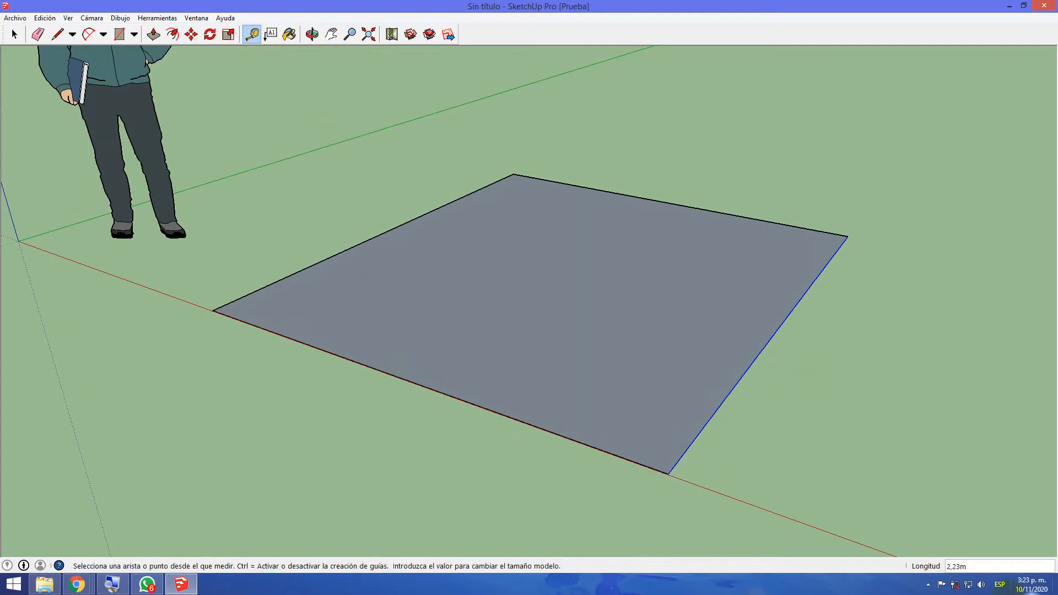
pyautogui.click(980, 568)
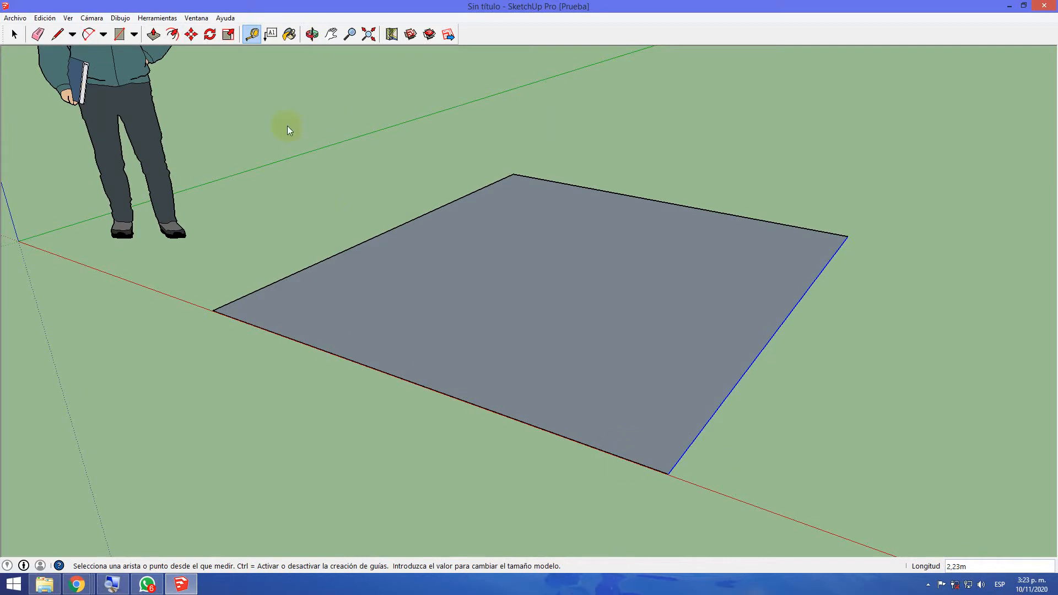
# Select the edge on the red axis, then review the face's context options and its selection choices
pyautogui.click(20, 34)
pyautogui.click(543, 428)
pyautogui.click(544, 430)
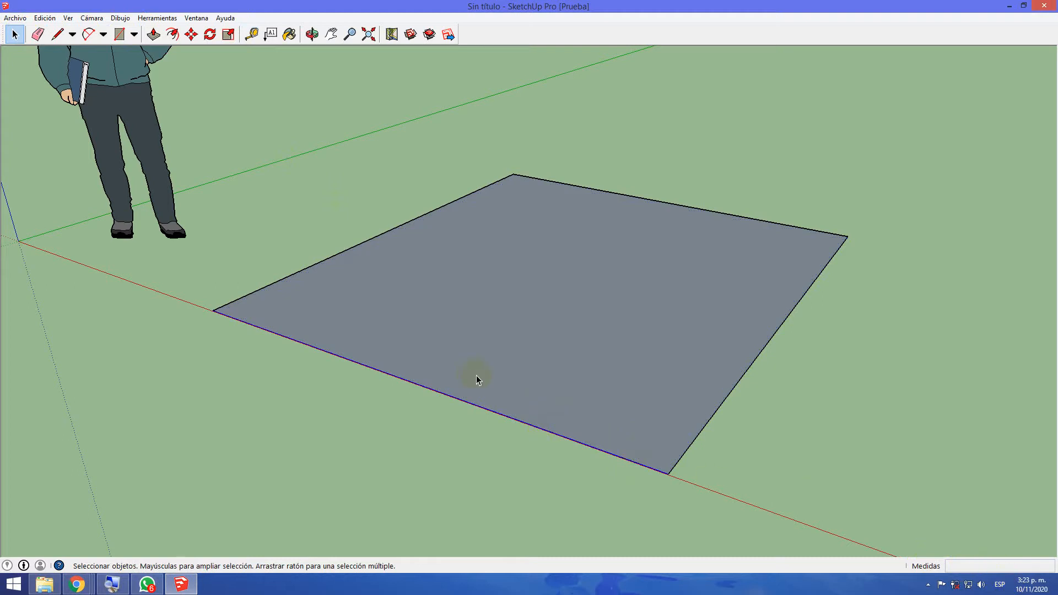
pyautogui.rightClick(405, 372)
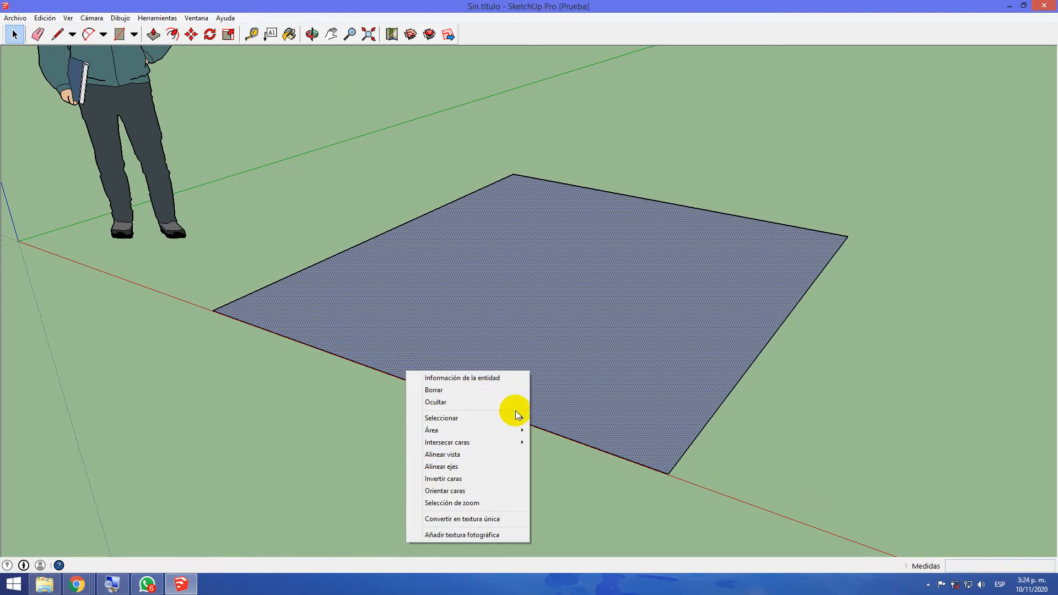
pyautogui.moveTo(518, 425)
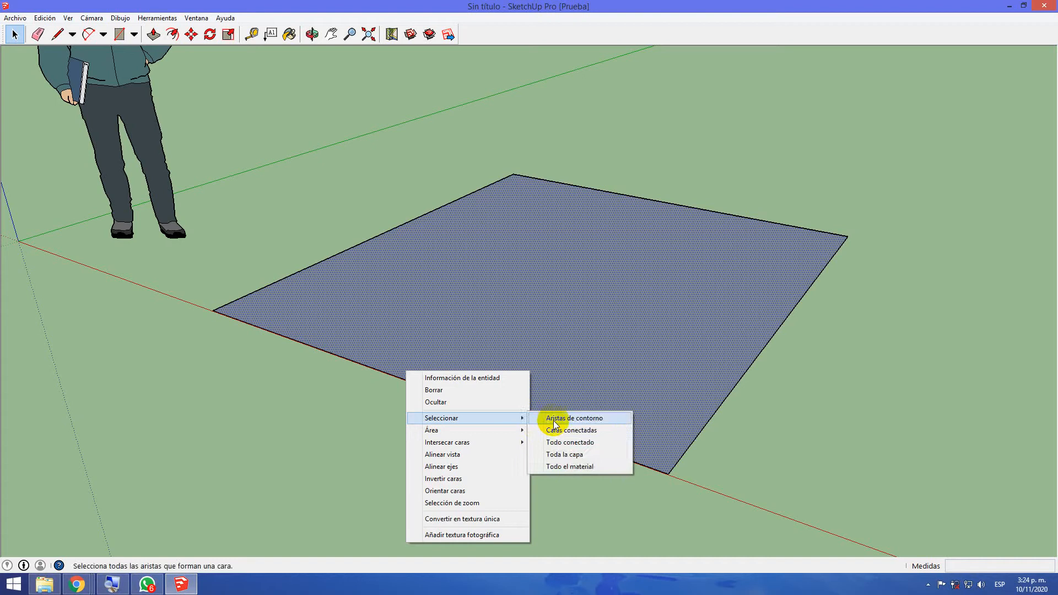
pyautogui.click(815, 329)
# Select the rectangle's face and scale it by about 1.33 along the green axis with the edge's middle handle
pyautogui.click(644, 371)
pyautogui.click(229, 34)
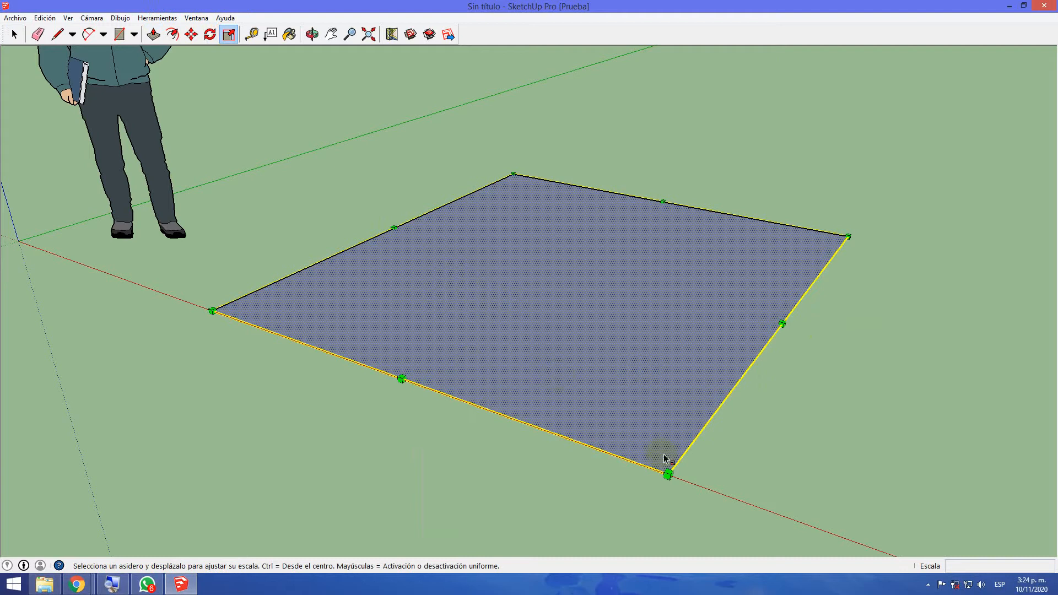
pyautogui.moveTo(668, 475); pyautogui.dragTo(712, 458)
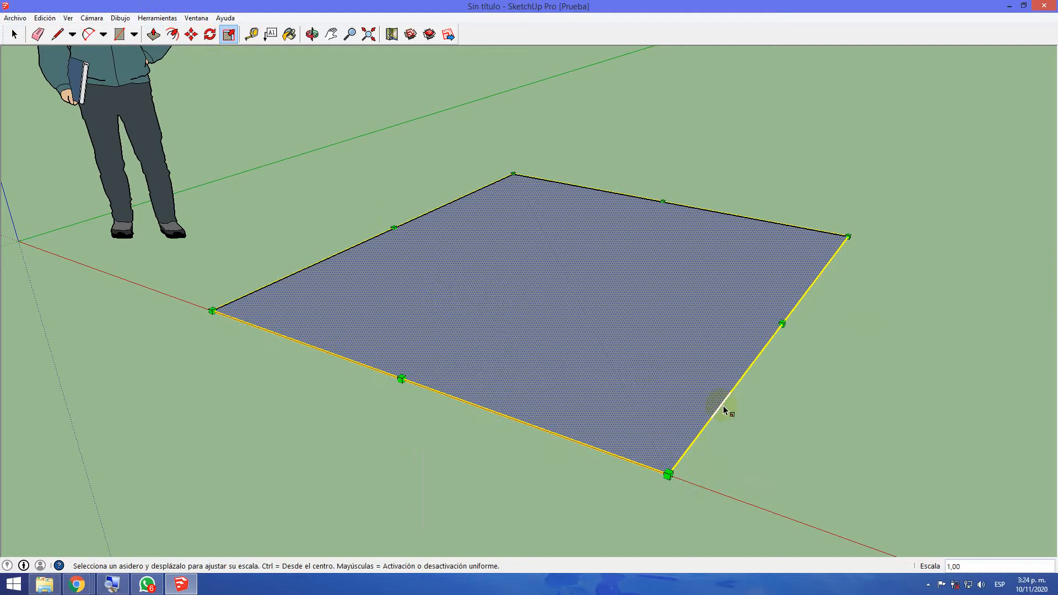
pyautogui.moveTo(779, 323); pyautogui.dragTo(886, 351)
pyautogui.moveTo(917, 477); pyautogui.dragTo(475, 502, button='middle')
pyautogui.press('s')
pyautogui.moveTo(813, 361); pyautogui.dragTo(836, 382)
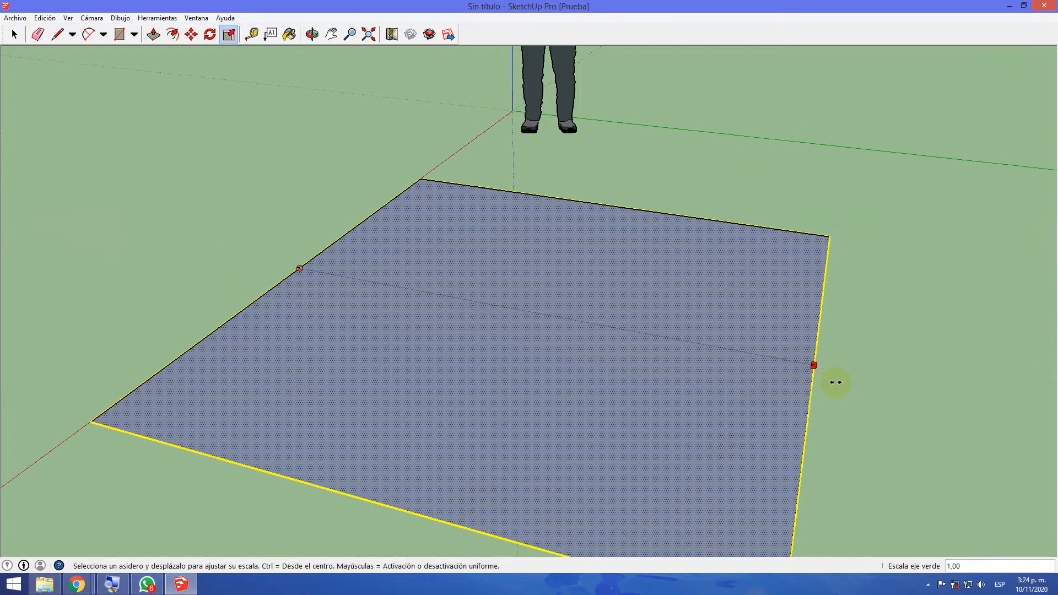
pyautogui.moveTo(863, 348); pyautogui.dragTo(1038, 397)
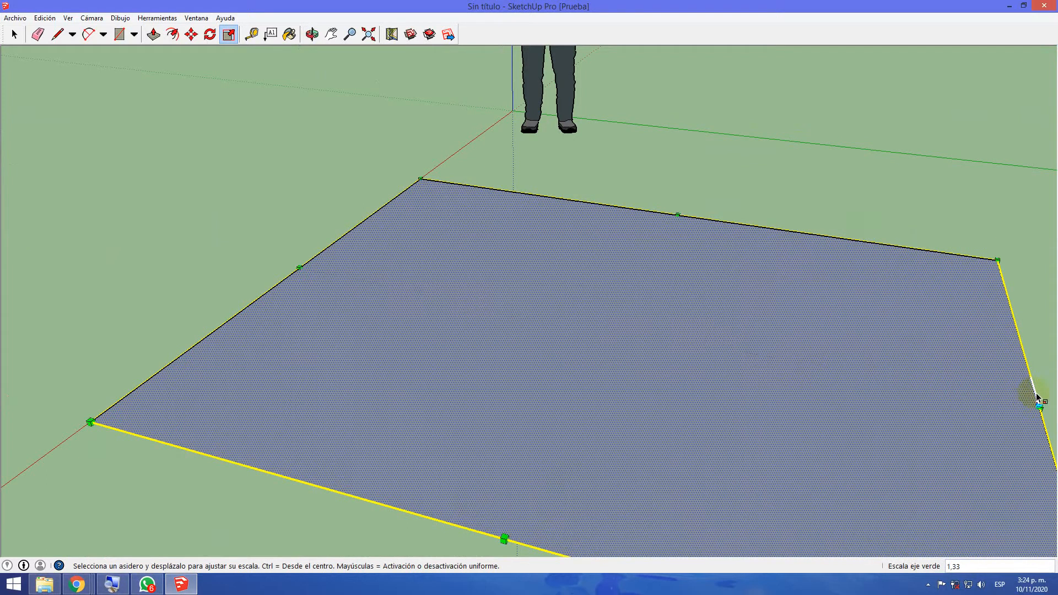
# Stretch the rectangle further along the green axis with the Scale tool and clear the selection
pyautogui.scroll(-3, 464, 500)
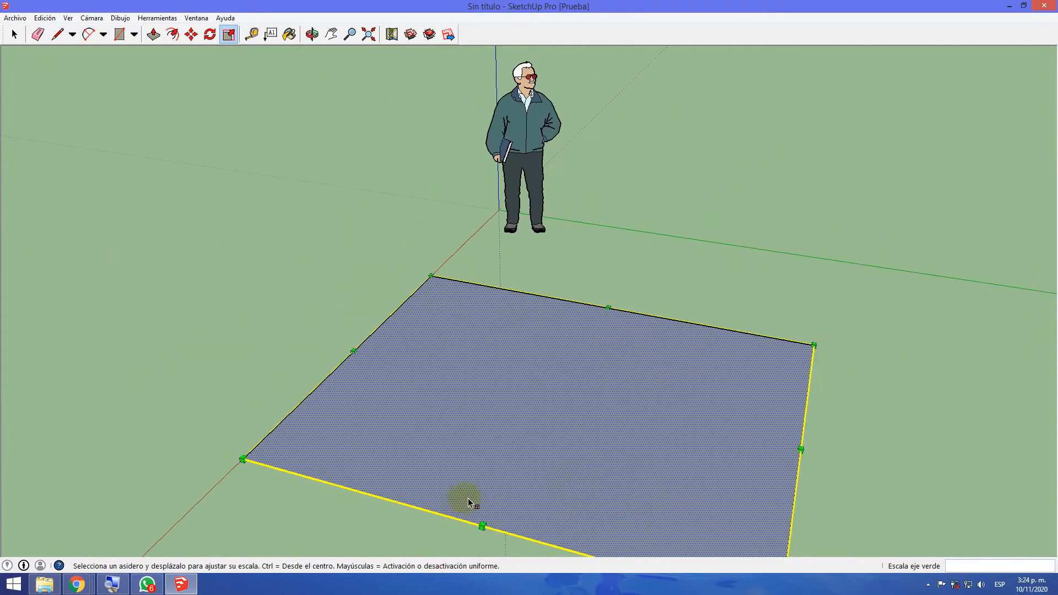
pyautogui.moveTo(860, 495); pyautogui.dragTo(930, 443, button='middle')
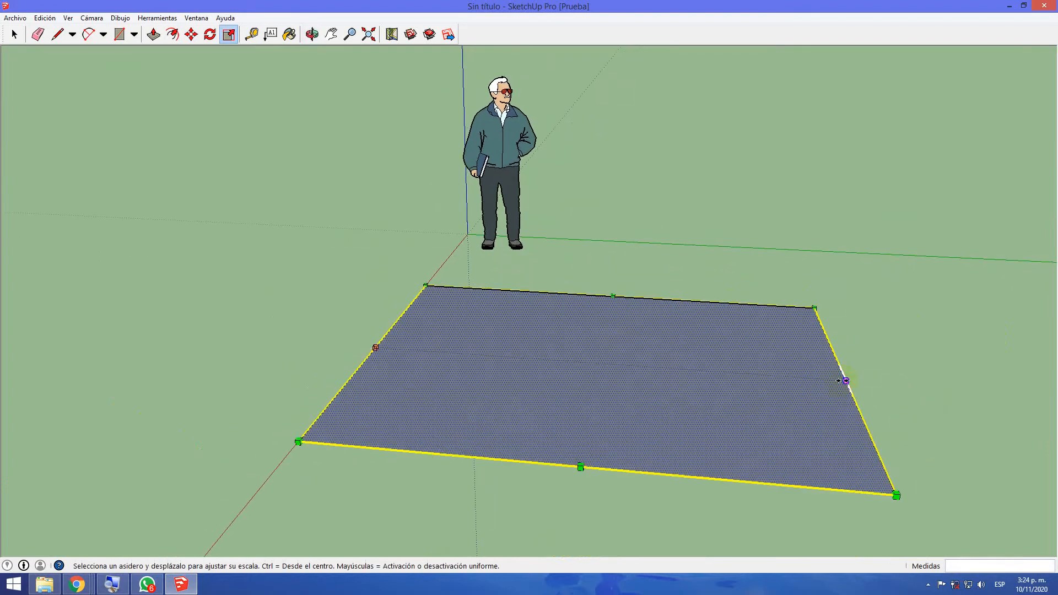
pyautogui.moveTo(846, 381); pyautogui.dragTo(1016, 381)
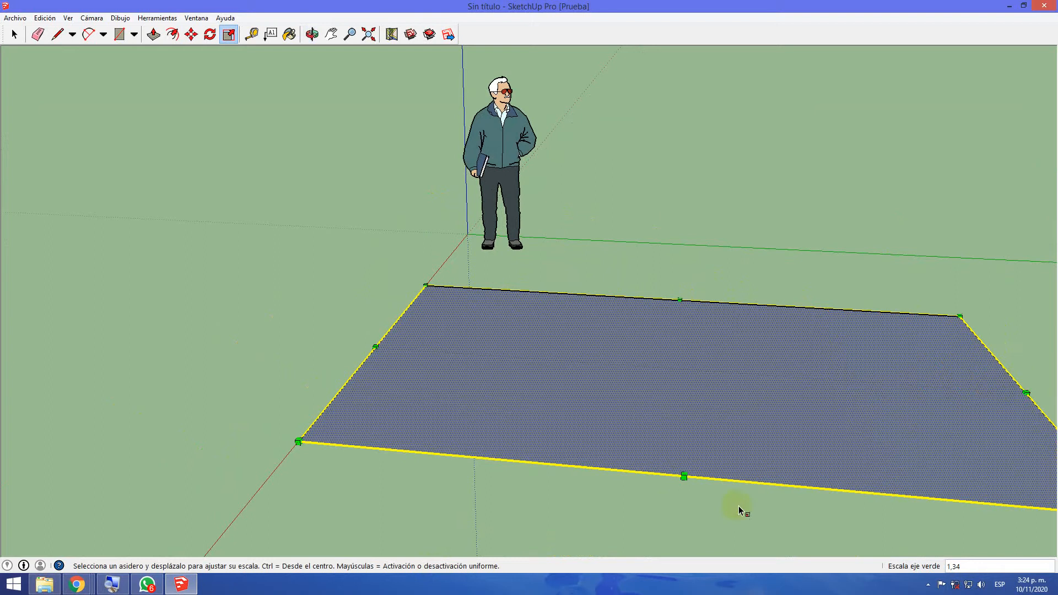
pyautogui.click(465, 491)
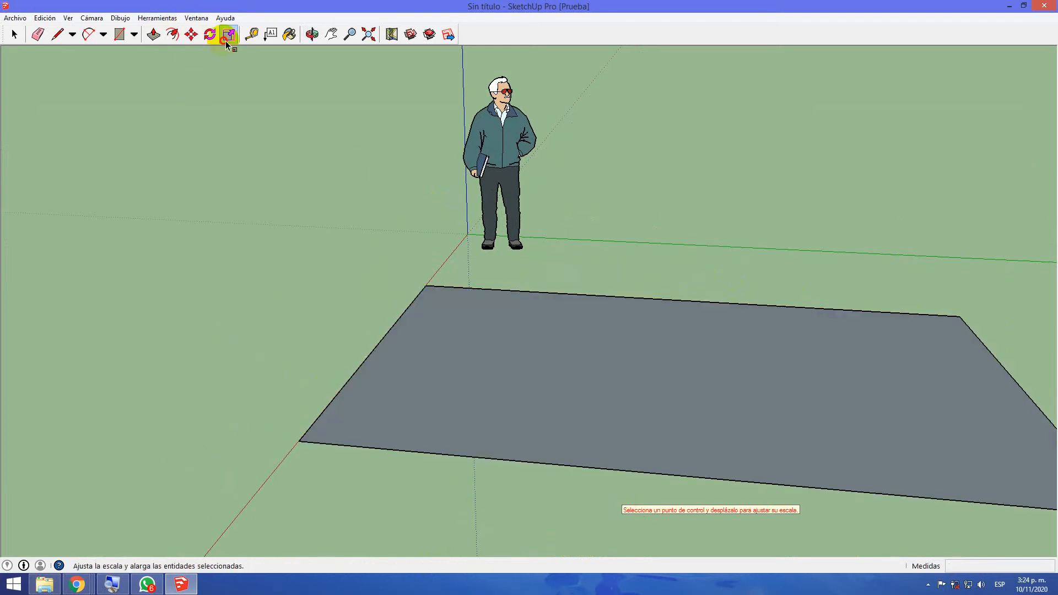
# Offset the rectangle's outline inward by about 0.24 m with the Offset tool
pyautogui.click(19, 34)
pyautogui.moveTo(517, 492); pyautogui.dragTo(834, 310, button='middle')
pyautogui.moveTo(751, 228); pyautogui.dragTo(758, 347, button='middle')
pyautogui.scroll(-2, 501, 187)
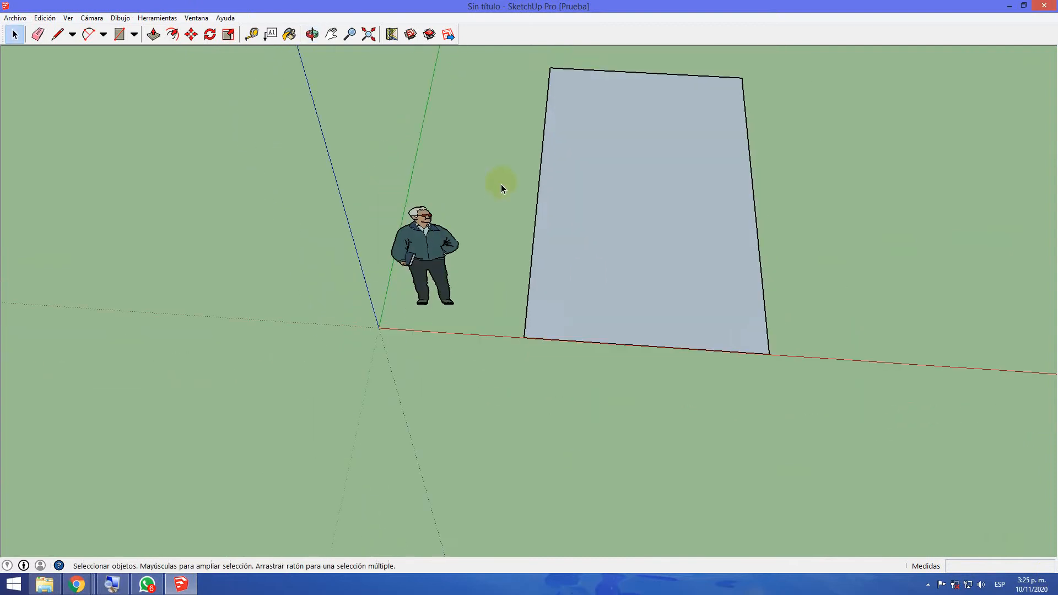
pyautogui.moveTo(505, 135); pyautogui.dragTo(514, 268, button='middle')
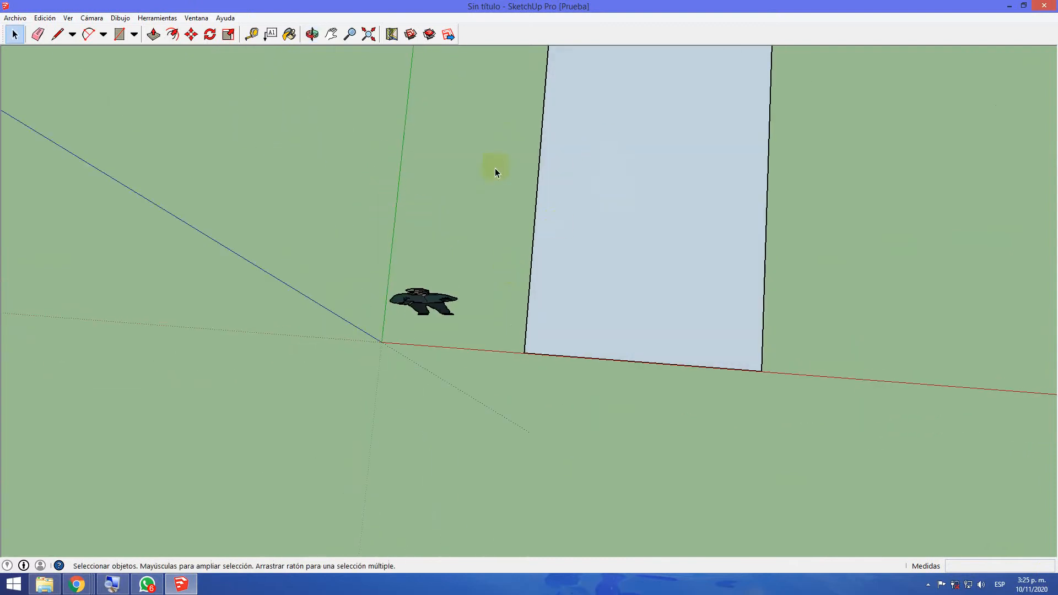
pyautogui.moveTo(442, 169); pyautogui.dragTo(471, 183, button='middle')
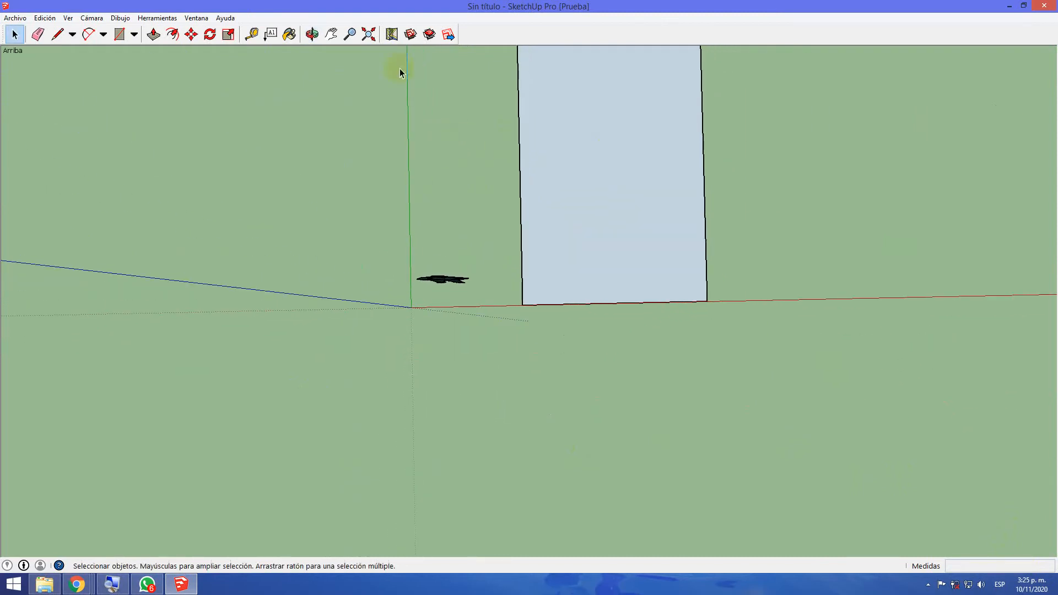
pyautogui.click(331, 34)
pyautogui.moveTo(448, 158); pyautogui.dragTo(449, 263)
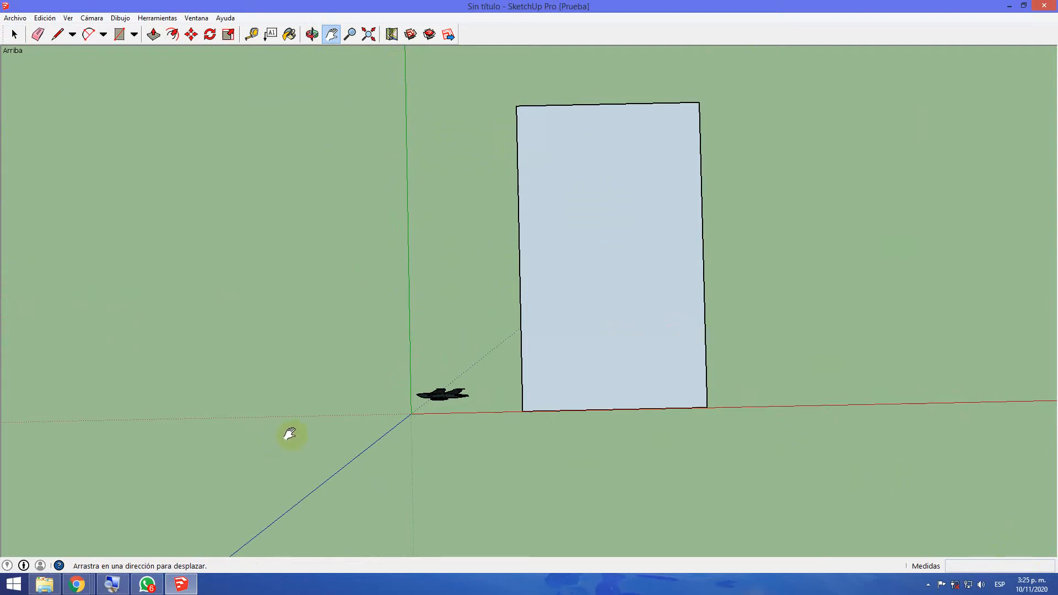
pyautogui.click(172, 37)
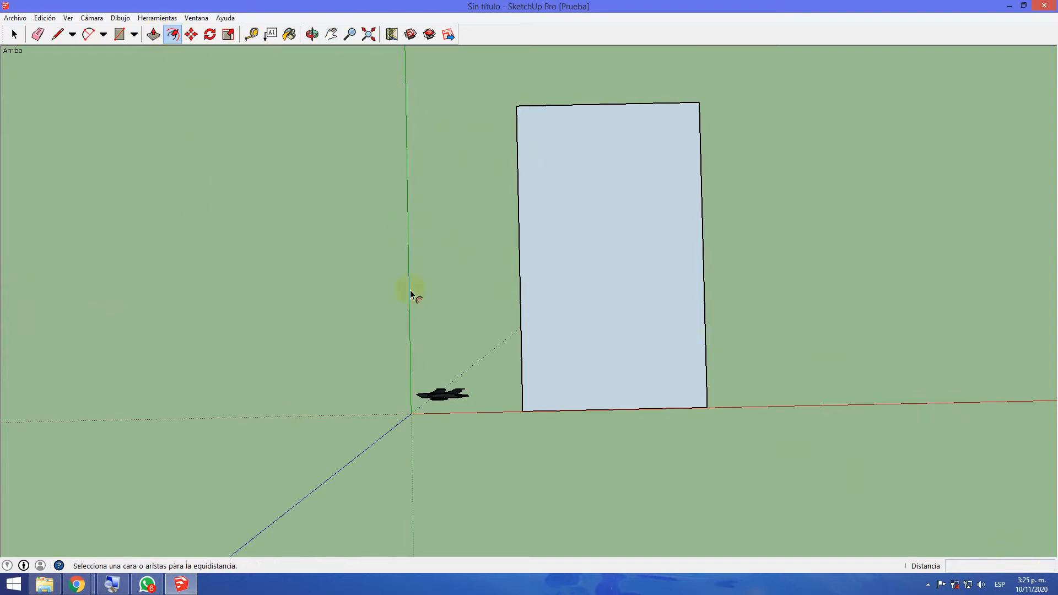
pyautogui.click(527, 408)
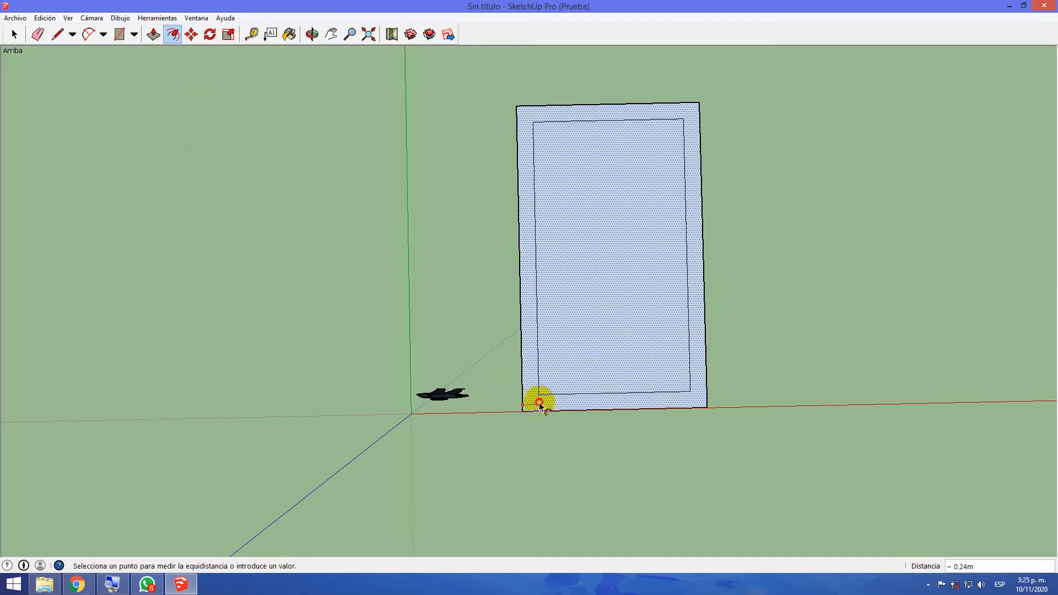
pyautogui.click(537, 404)
pyautogui.scroll(3, 584, 360)
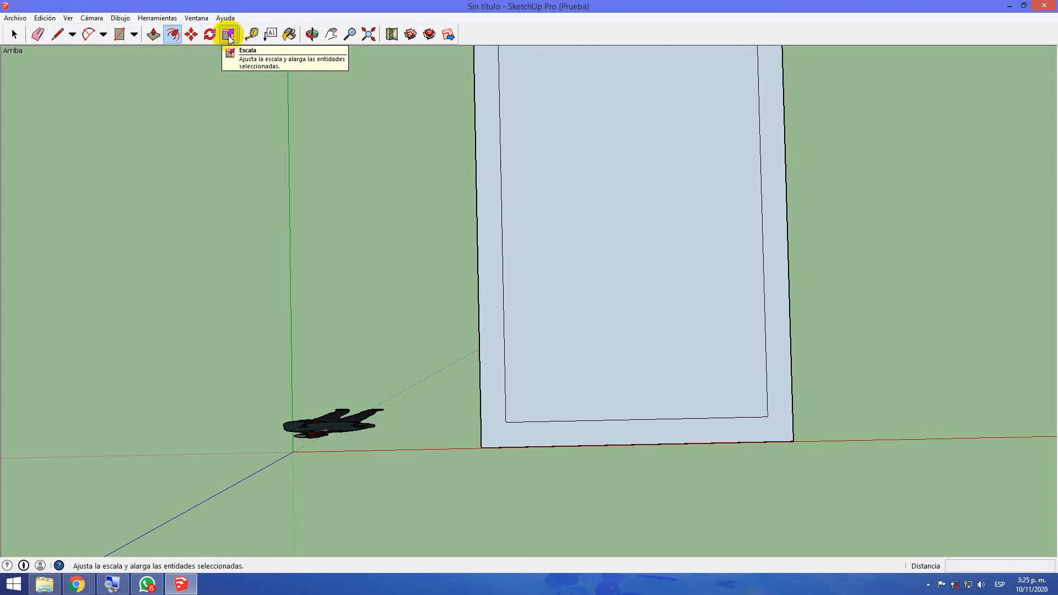
# Undo the inner offset and pull the whole rectangle face up 0.20 m into a slab
pyautogui.click(158, 37)
pyautogui.moveTo(572, 335); pyautogui.dragTo(540, 44, button='middle')
pyautogui.moveTo(567, 387); pyautogui.dragTo(567, 292, button='middle')
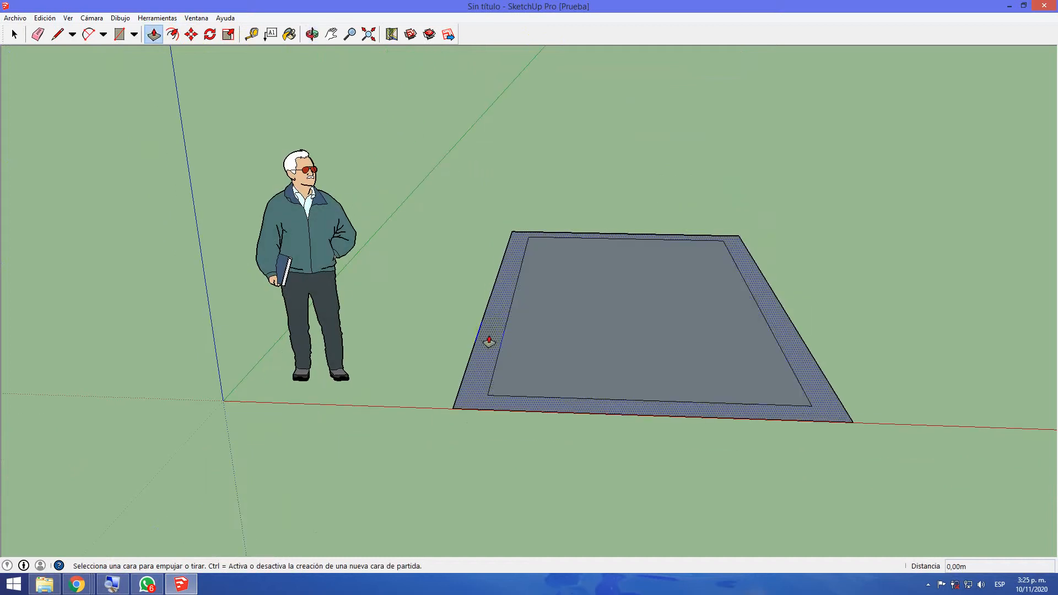
pyautogui.hotkey('ctrl', 'z')
pyautogui.moveTo(580, 352); pyautogui.dragTo(577, 324)
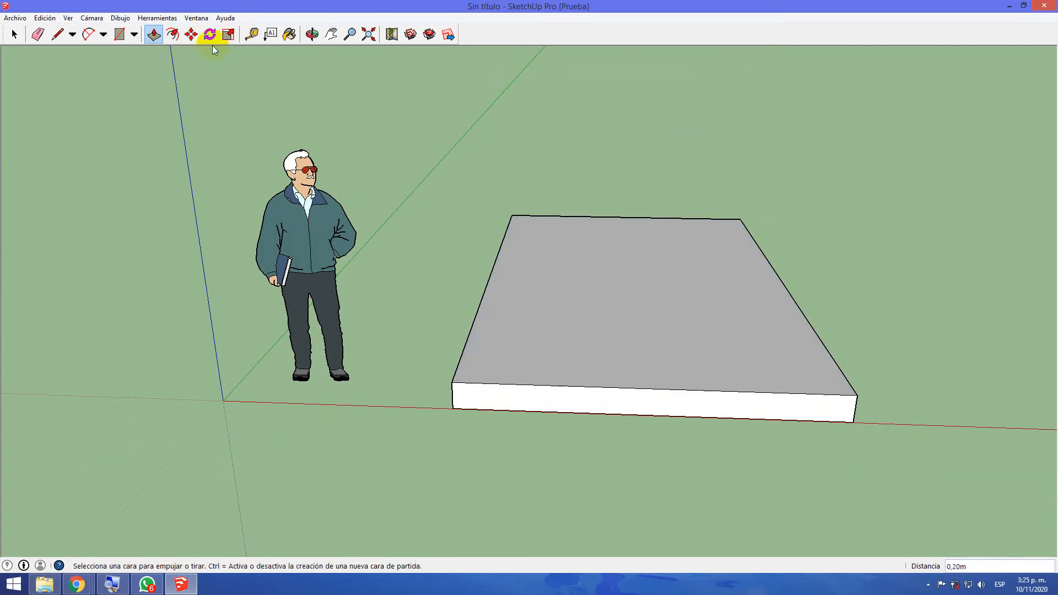
# Offset the outline of the slab's upper face inward by about 0.13 m
pyautogui.click(172, 34)
pyautogui.press('o')
pyautogui.moveTo(578, 437); pyautogui.dragTo(517, 543)
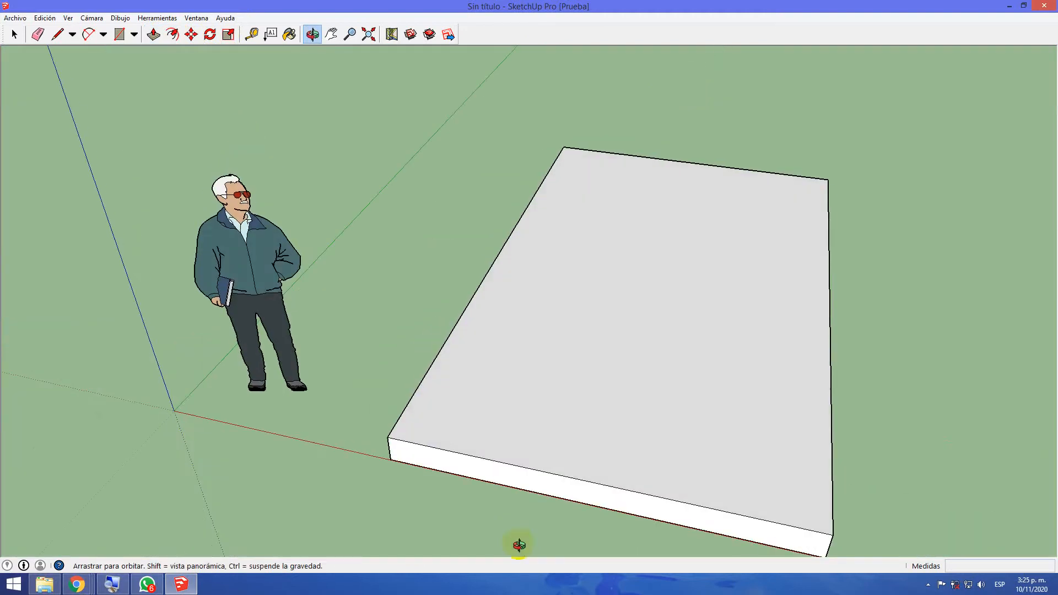
pyautogui.press('f')
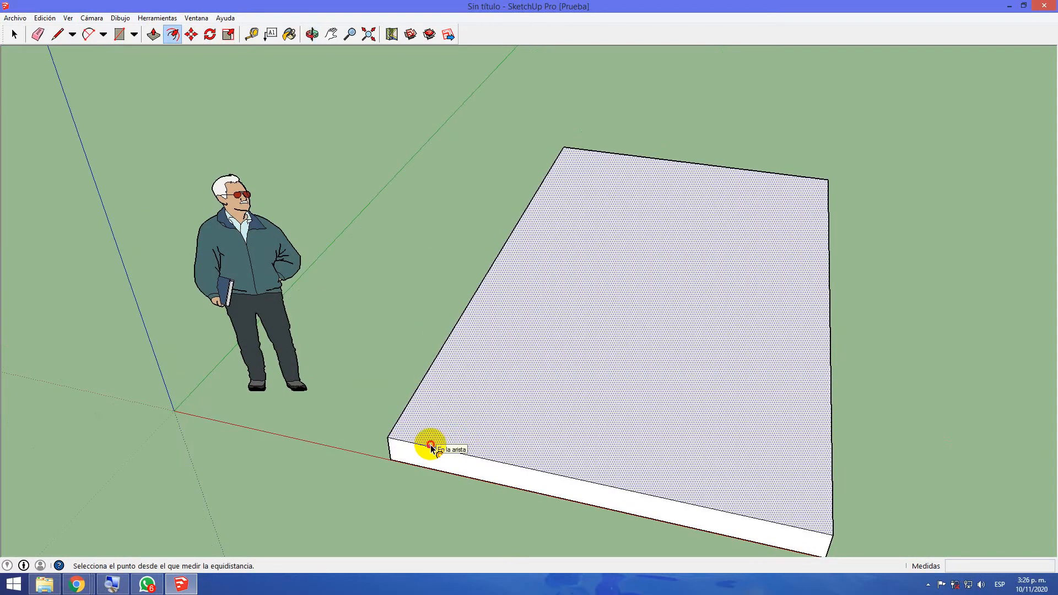
pyautogui.click(430, 444)
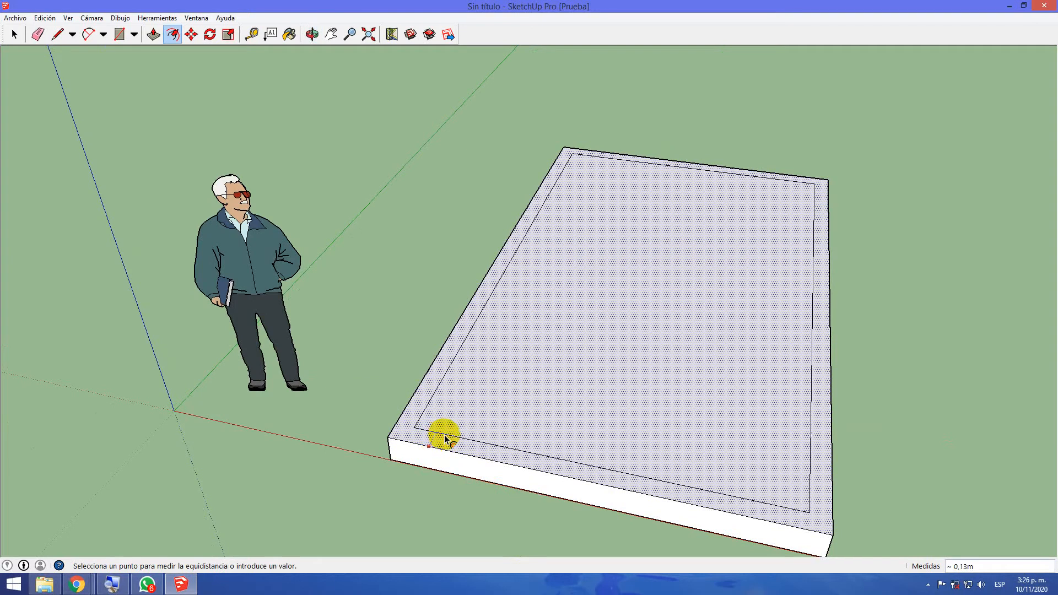
pyautogui.click(440, 436)
# Pull the narrow border around the slab's upper face up 2.00 m to form the walls
pyautogui.press('o')
pyautogui.moveTo(373, 456); pyautogui.dragTo(440, 428)
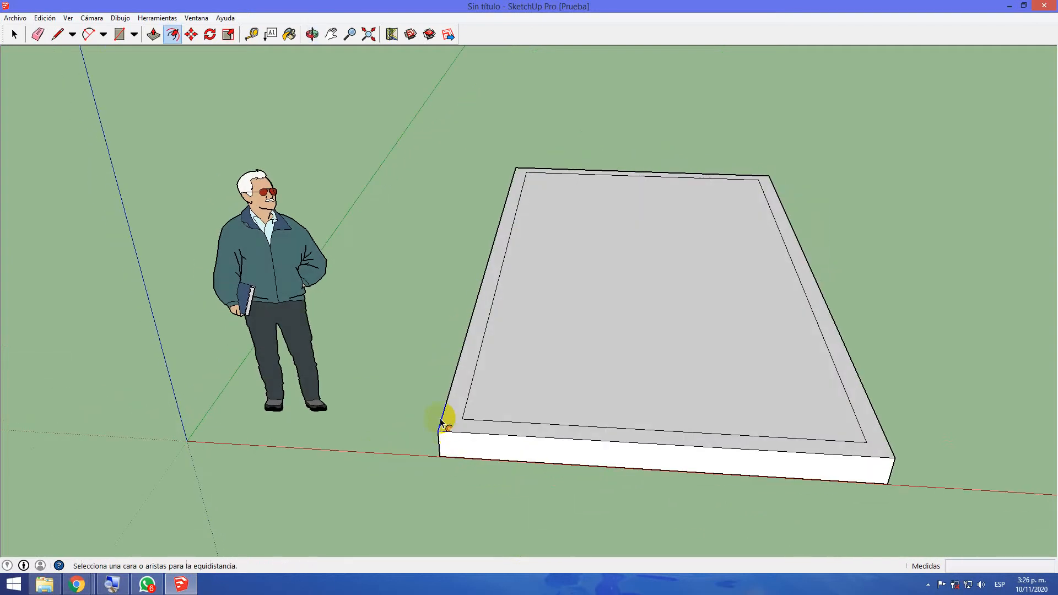
pyautogui.click(172, 35)
pyautogui.click(155, 34)
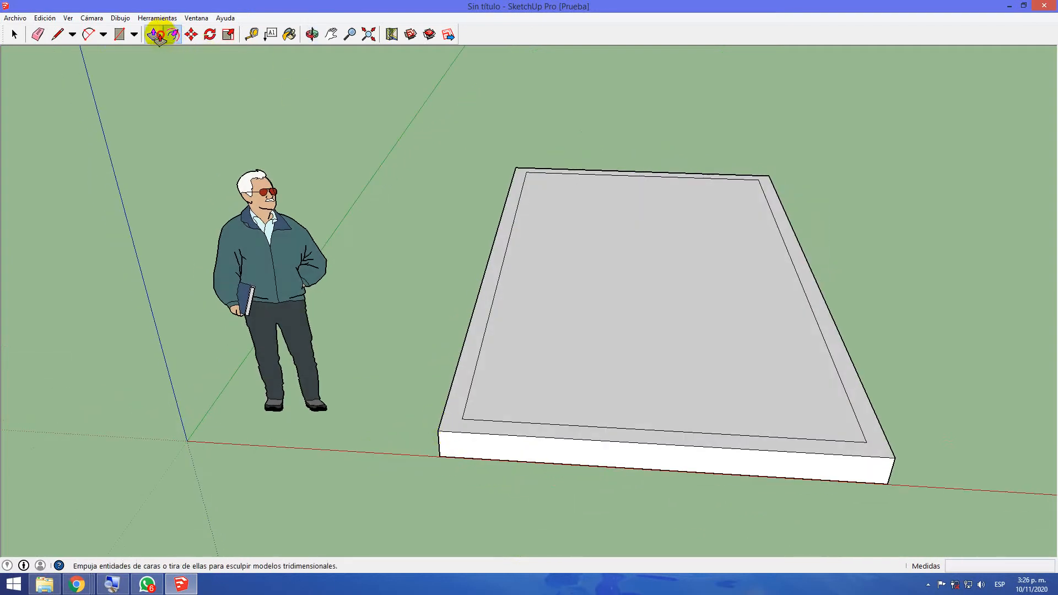
pyautogui.click(471, 349)
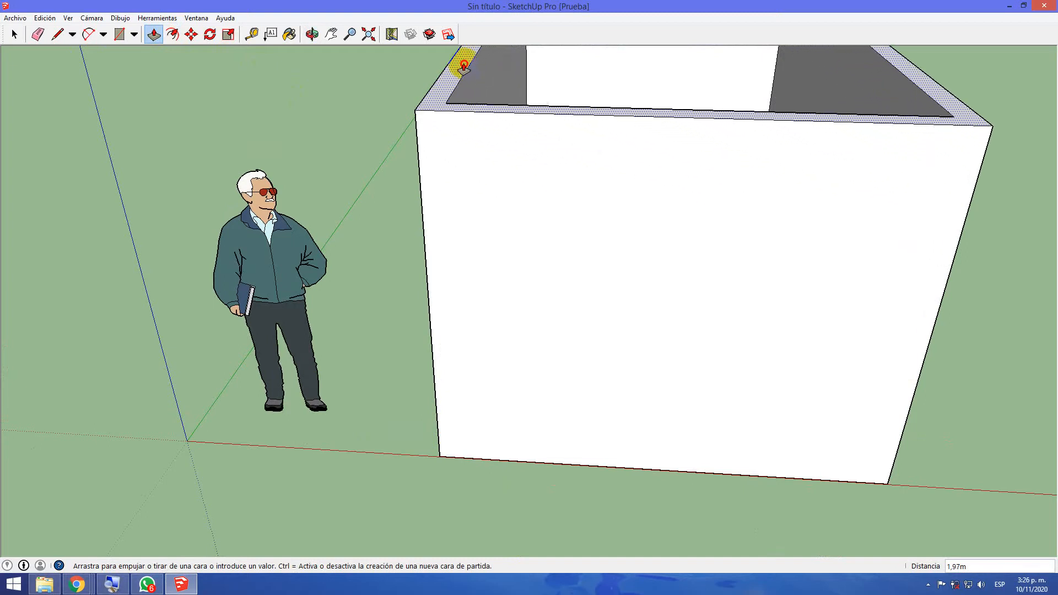
pyautogui.click(463, 62)
pyautogui.moveTo(464, 62); pyautogui.dragTo(463, 418)
pyautogui.moveTo(463, 421); pyautogui.dragTo(416, 154)
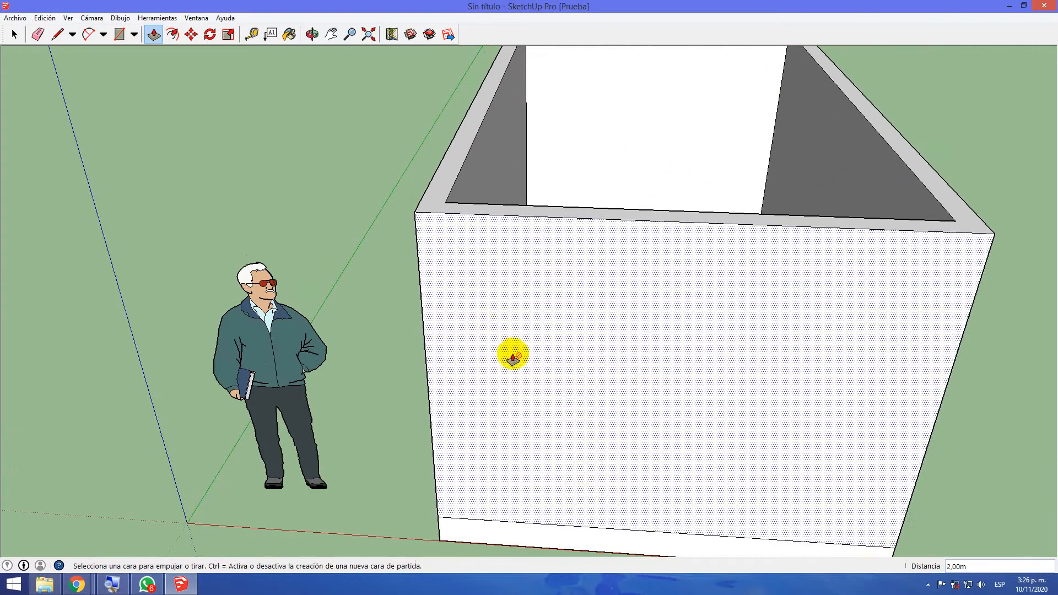
# Erase the seam line near the base of the short front wall on the red axis
pyautogui.moveTo(327, 292)
pyautogui.mouseDown(button='middle')
pyautogui.moveTo(386, 459)
pyautogui.moveTo(692, 519)
pyautogui.moveTo(806, 446)
pyautogui.moveTo(727, 439)
pyautogui.moveTo(640, 299)
pyautogui.moveTo(513, 319)
pyautogui.moveTo(338, 269)
pyautogui.mouseUp(button='middle')
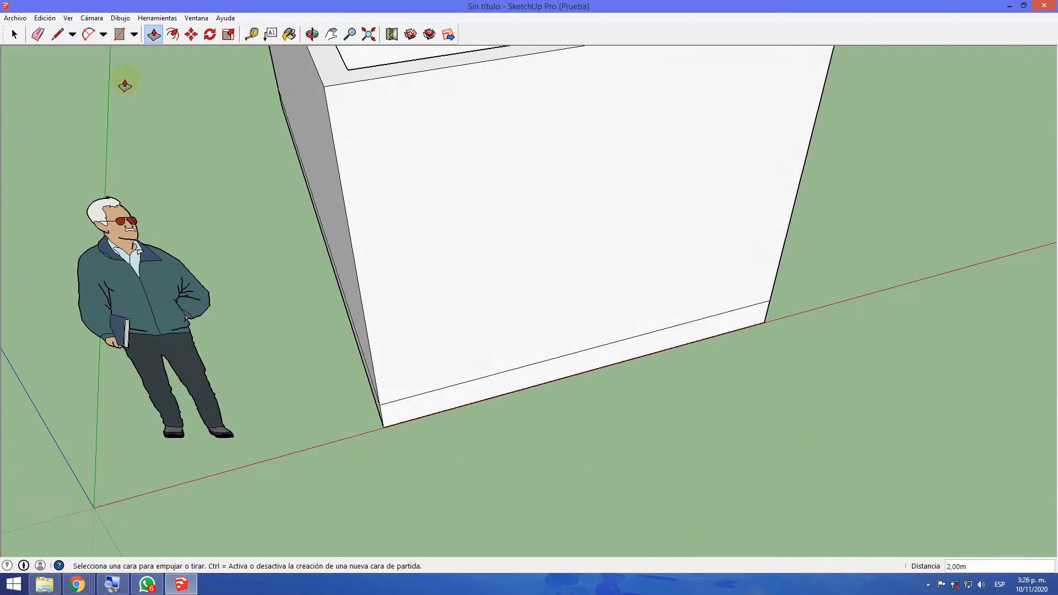
pyautogui.click(40, 35)
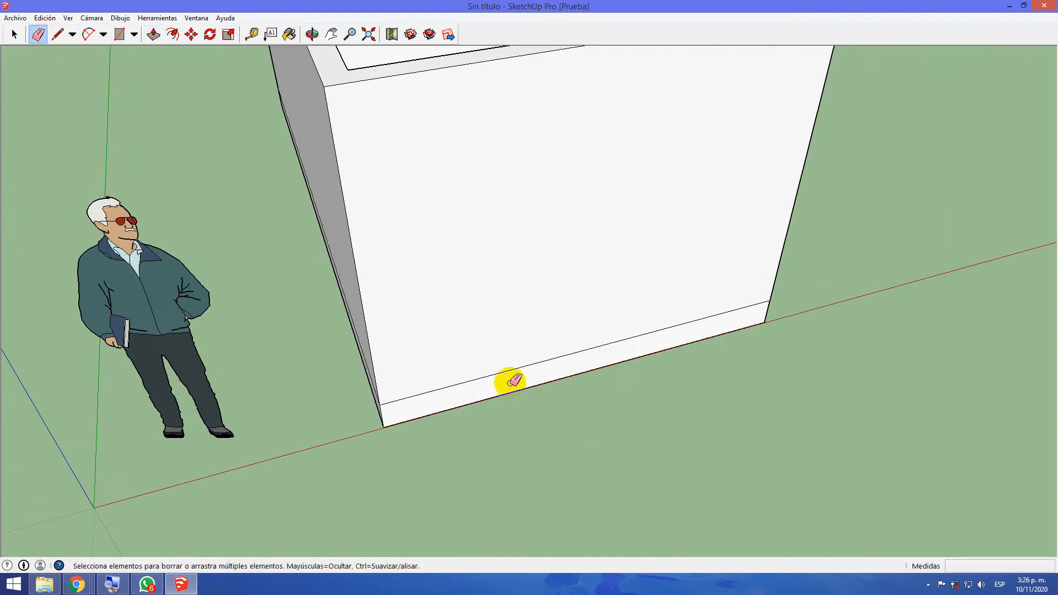
pyautogui.click(507, 376)
pyautogui.moveTo(529, 194)
pyautogui.mouseDown(button='middle')
pyautogui.moveTo(697, 518)
pyautogui.moveTo(807, 475)
pyautogui.moveTo(513, 345)
pyautogui.mouseUp(button='middle')
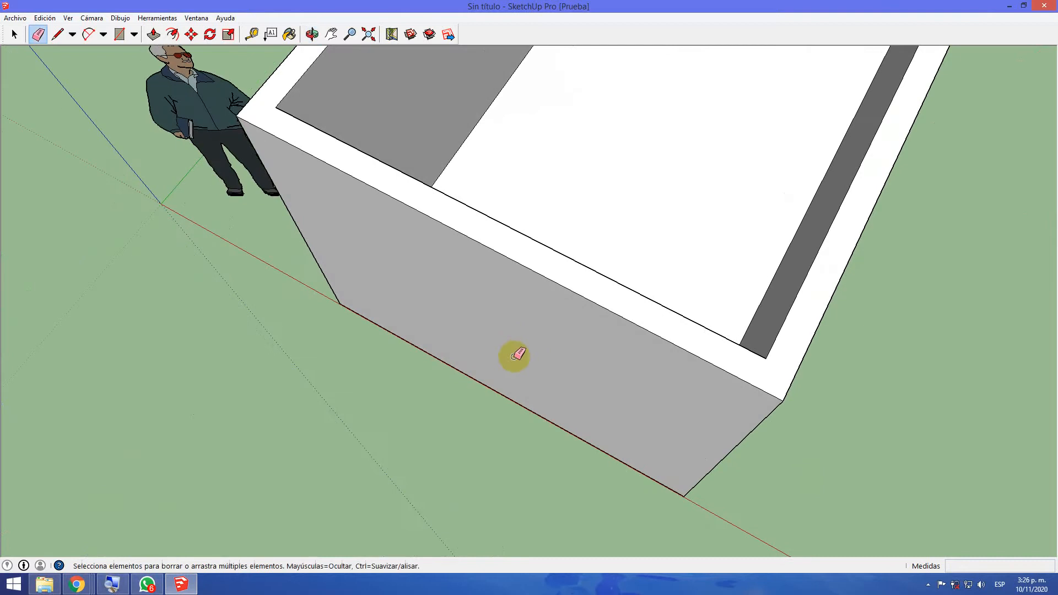
# Erase the seam line near the base of the long side wall farther from the human figure
pyautogui.moveTo(427, 516)
pyautogui.mouseDown(button='middle')
pyautogui.moveTo(467, 463)
pyautogui.moveTo(590, 171)
pyautogui.moveTo(514, 89)
pyautogui.moveTo(514, 6)
pyautogui.moveTo(445, 237)
pyautogui.moveTo(213, 347)
pyautogui.moveTo(172, 477)
pyautogui.mouseUp(button='middle')
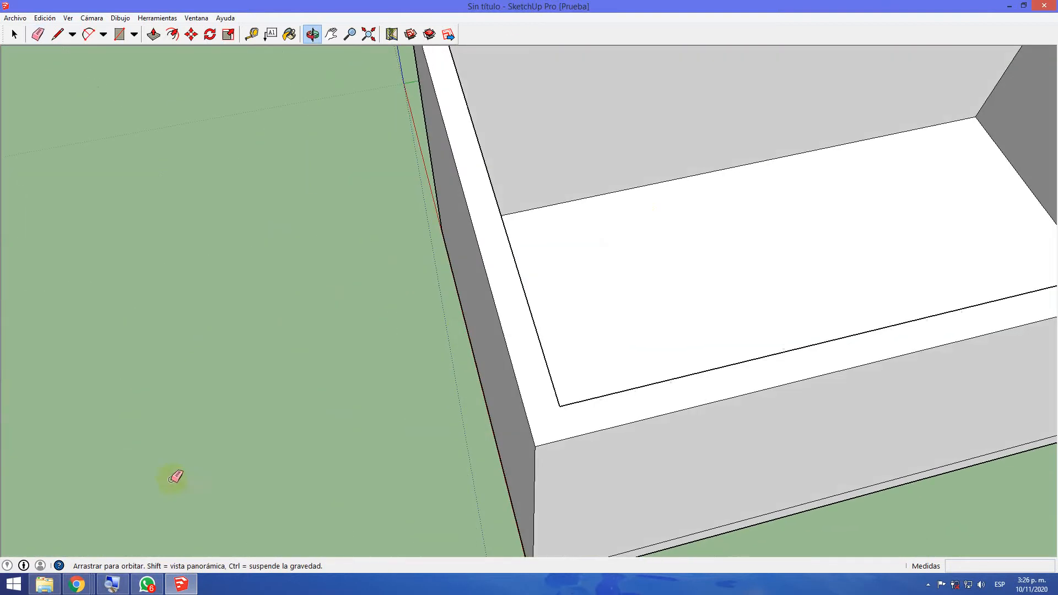
pyautogui.moveTo(625, 238); pyautogui.dragTo(653, 298, button='middle')
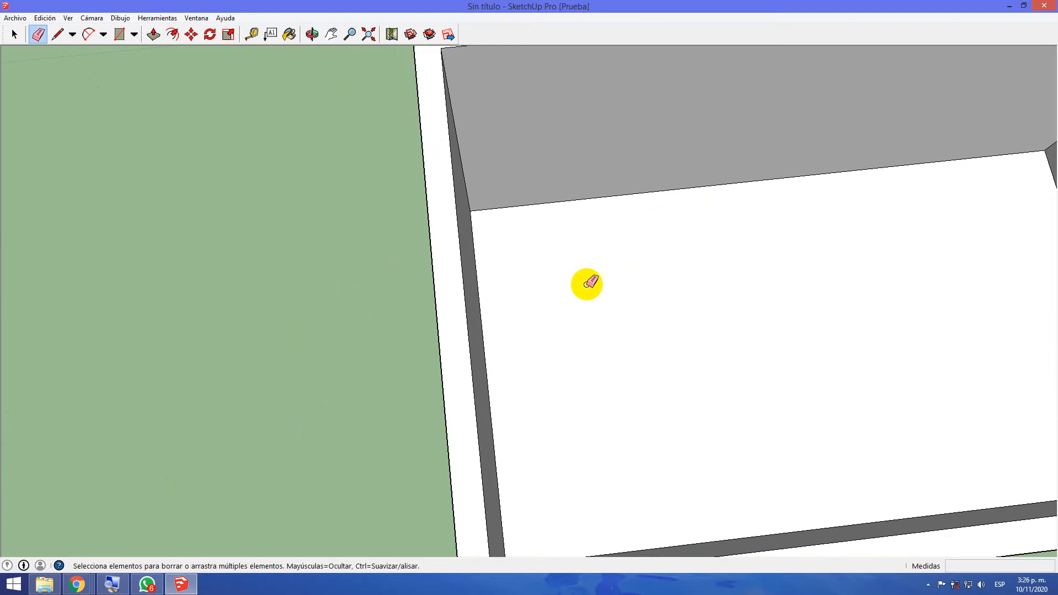
pyautogui.moveTo(722, 446)
pyautogui.mouseDown(button='middle')
pyautogui.moveTo(669, 224)
pyautogui.moveTo(670, 186)
pyautogui.mouseUp(button='middle')
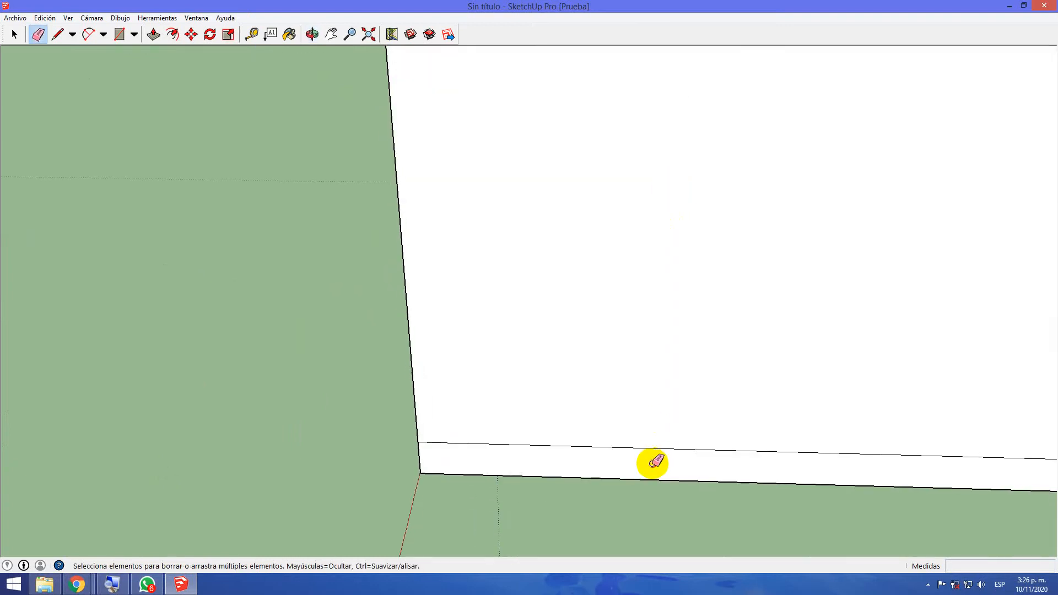
pyautogui.moveTo(700, 259)
pyautogui.mouseDown(button='middle')
pyautogui.moveTo(704, 245)
pyautogui.moveTo(711, 451)
pyautogui.moveTo(699, 476)
pyautogui.mouseUp(button='middle')
pyautogui.scroll(-5, 697, 471)
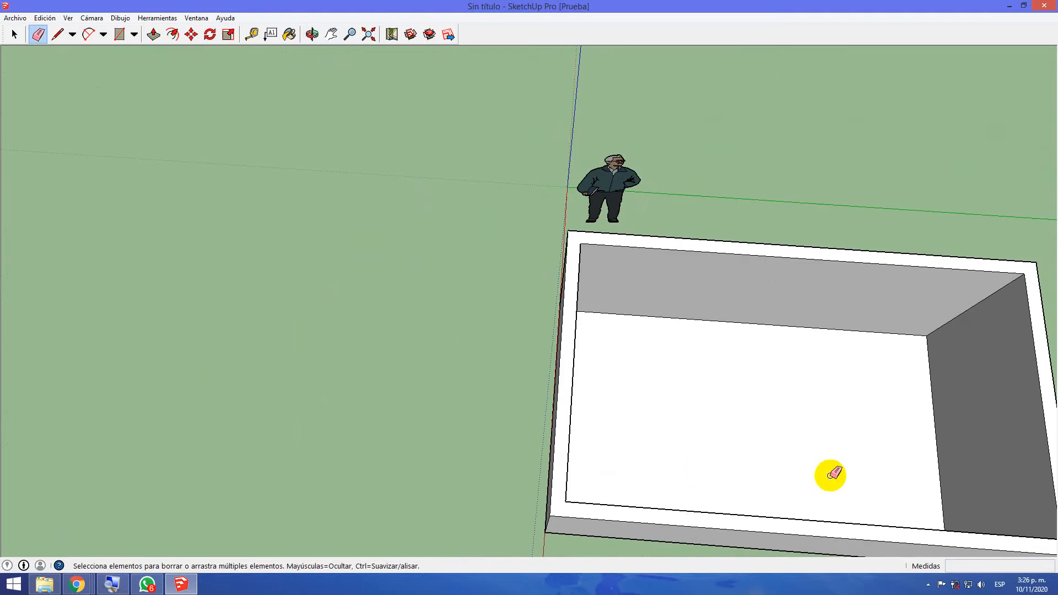
# Erase the remaining seam lines near the base of the other long wall and the rear short wall
pyautogui.moveTo(916, 442)
pyautogui.mouseDown(button='middle')
pyautogui.moveTo(413, 503)
pyautogui.moveTo(282, 338)
pyautogui.moveTo(166, 279)
pyautogui.moveTo(187, 309)
pyautogui.mouseUp(button='middle')
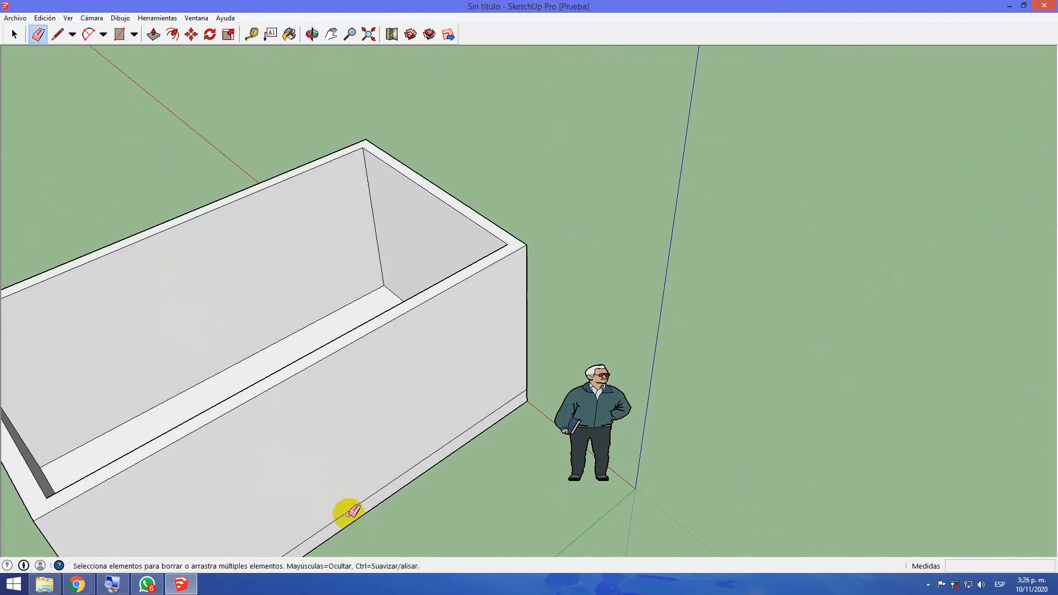
pyautogui.moveTo(186, 520)
pyautogui.mouseDown(button='middle')
pyautogui.moveTo(258, 498)
pyautogui.moveTo(428, 392)
pyautogui.mouseUp(button='middle')
pyautogui.scroll(-4, 441, 442)
pyautogui.moveTo(427, 477)
pyautogui.mouseDown(button='middle')
pyautogui.moveTo(419, 486)
pyautogui.moveTo(428, 402)
pyautogui.mouseUp(button='middle')
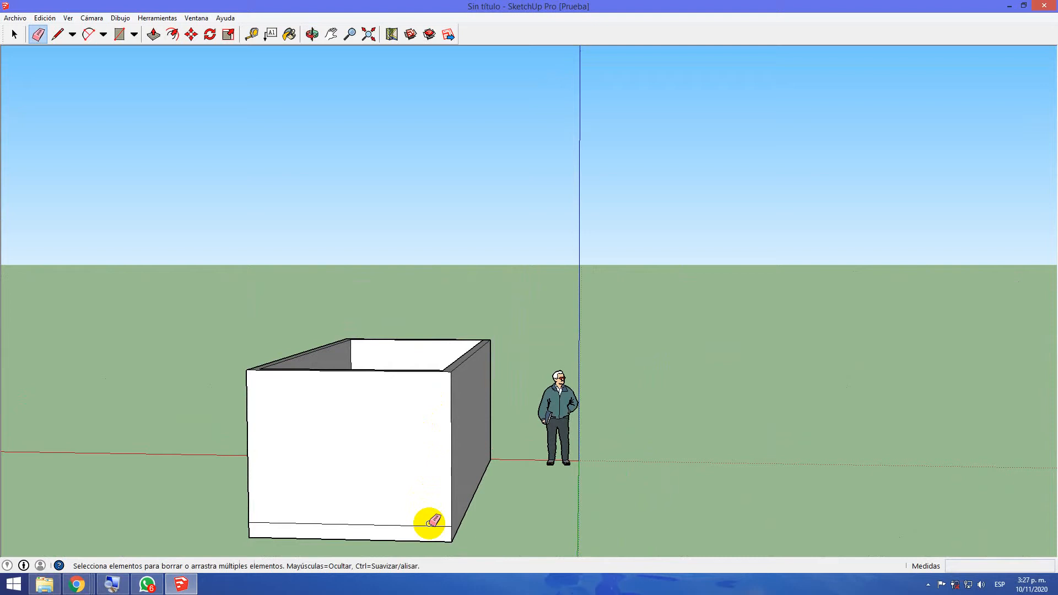
pyautogui.moveTo(410, 404)
pyautogui.mouseDown(button='middle')
pyautogui.moveTo(411, 496)
pyautogui.moveTo(440, 553)
pyautogui.moveTo(645, 554)
pyautogui.moveTo(843, 515)
pyautogui.moveTo(848, 354)
pyautogui.moveTo(826, 336)
pyautogui.moveTo(1040, 430)
pyautogui.mouseUp(button='middle')
pyautogui.moveTo(444, 465)
pyautogui.mouseDown(button='middle')
pyautogui.moveTo(434, 462)
pyautogui.moveTo(809, 446)
pyautogui.mouseUp(button='middle')
pyautogui.moveTo(672, 526)
pyautogui.mouseDown(button='middle')
pyautogui.moveTo(697, 491)
pyautogui.moveTo(682, 477)
pyautogui.mouseUp(button='middle')
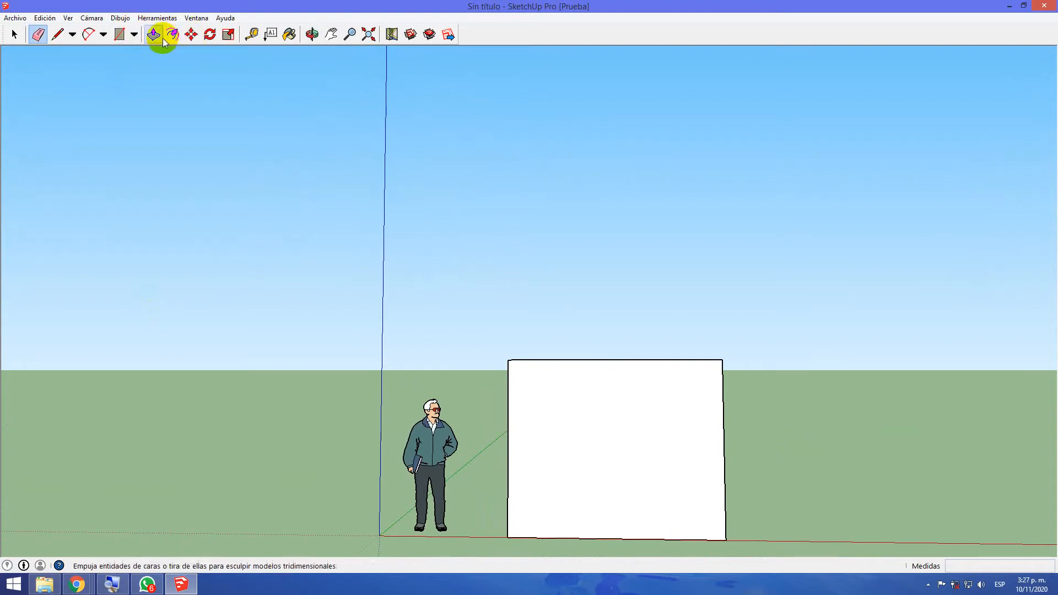
# Draw a door outline about 1.55 m tall on the front wall with the Line tool, starting from its base edge
pyautogui.click(59, 36)
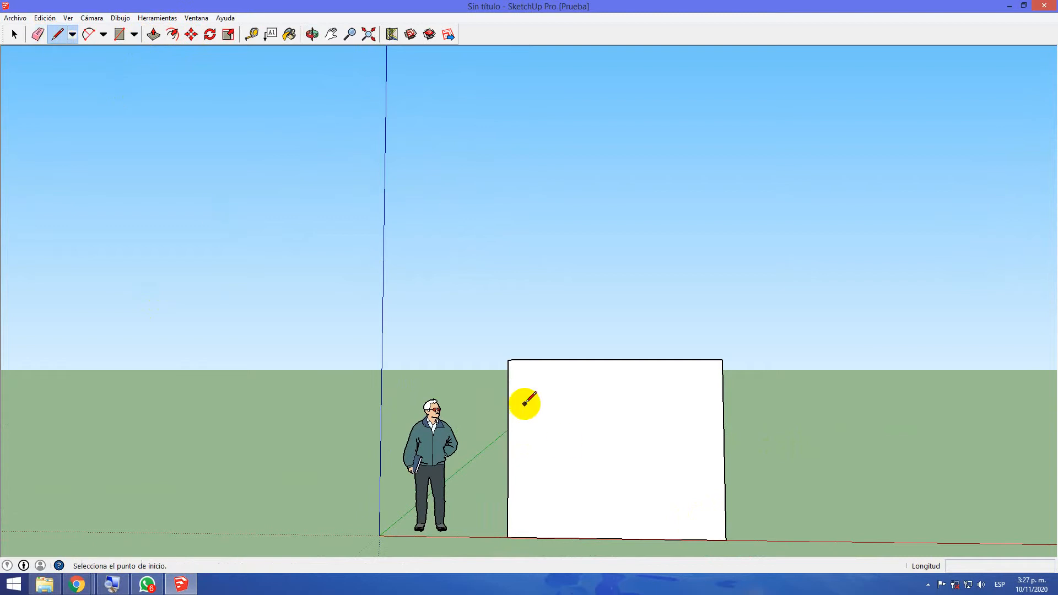
pyautogui.click(580, 538)
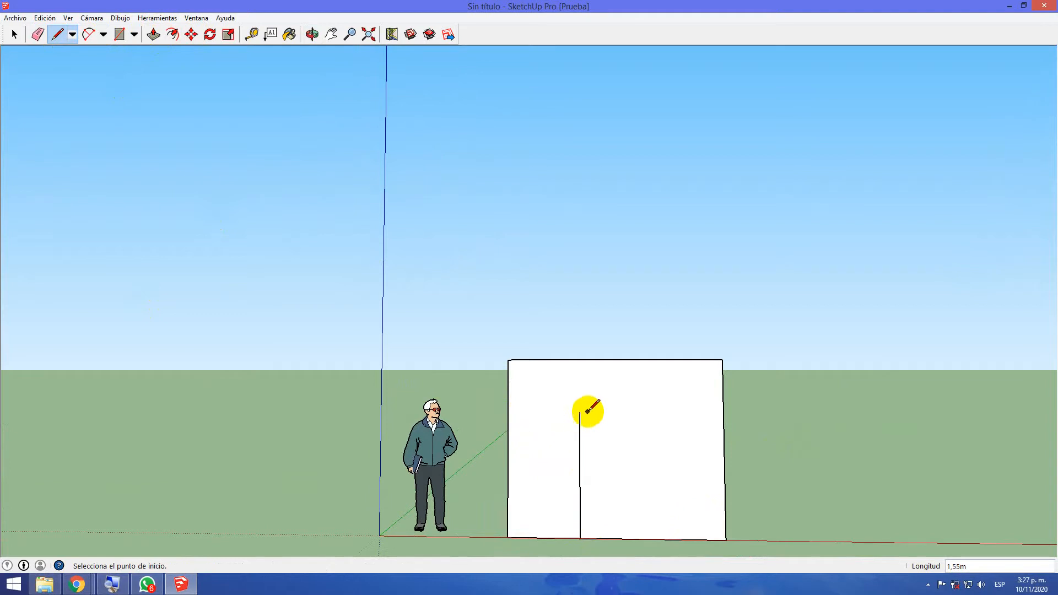
pyautogui.click(580, 412)
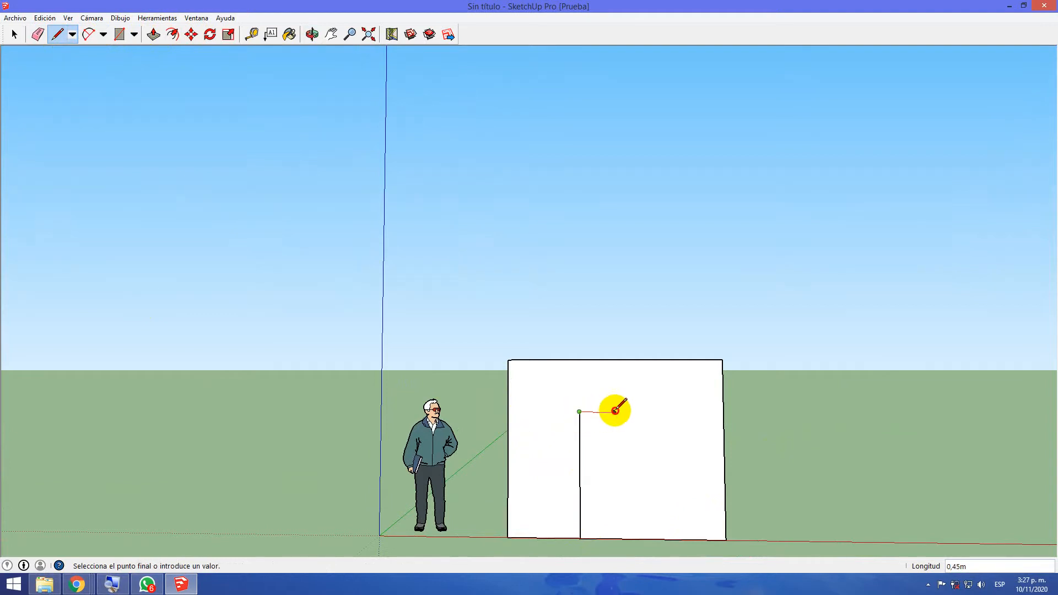
pyautogui.click(645, 411)
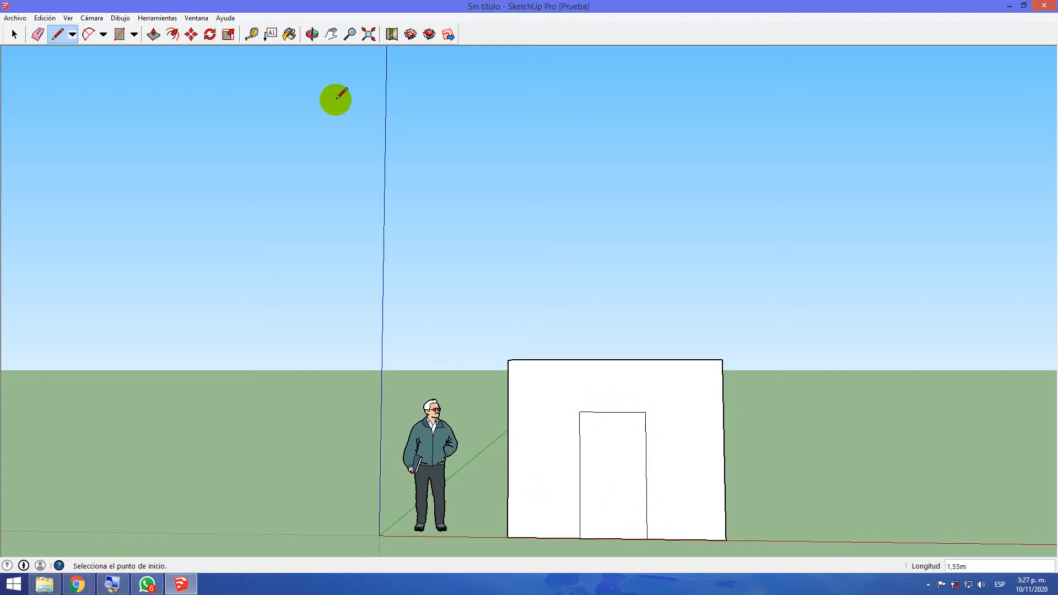
# Push the door face about 0.13 m into the front wall with Push/Pull
pyautogui.moveTo(769, 306); pyautogui.dragTo(441, 502, button='middle')
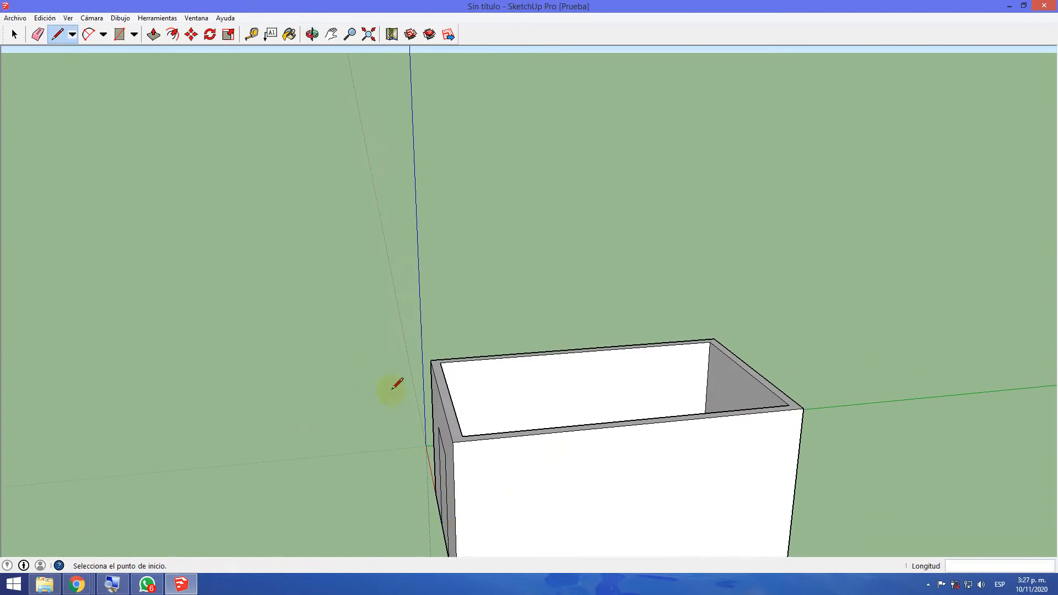
pyautogui.moveTo(147, 339); pyautogui.dragTo(209, 322, button='middle')
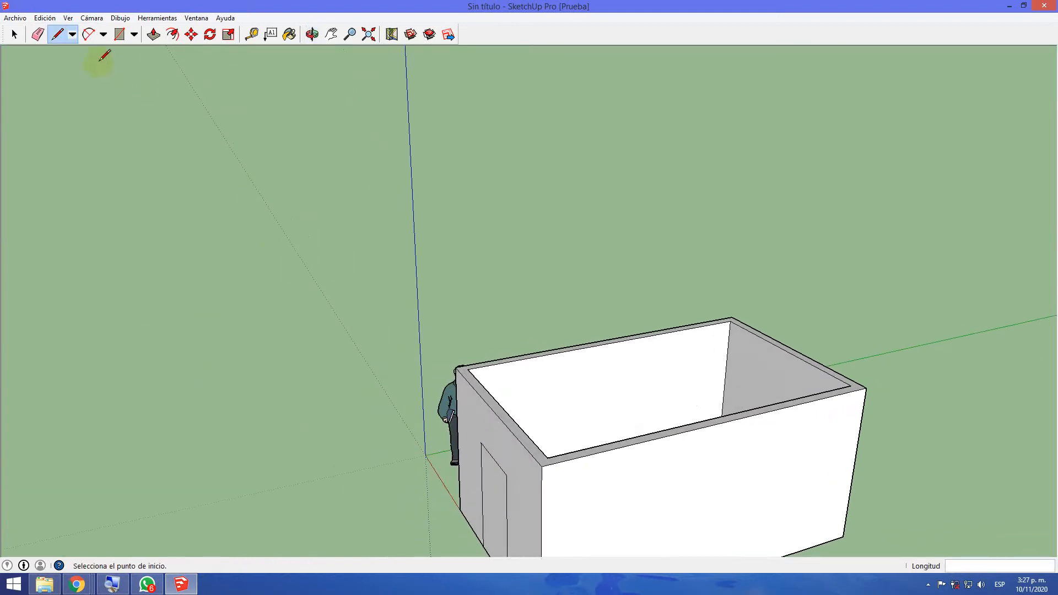
pyautogui.moveTo(165, 182); pyautogui.dragTo(243, 262, button='middle')
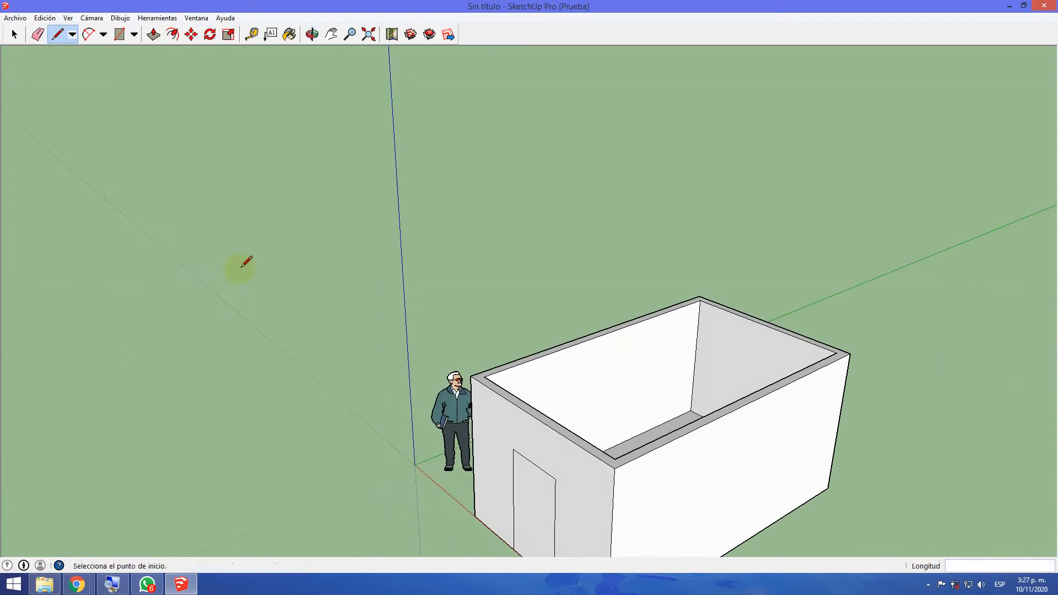
pyautogui.click(154, 36)
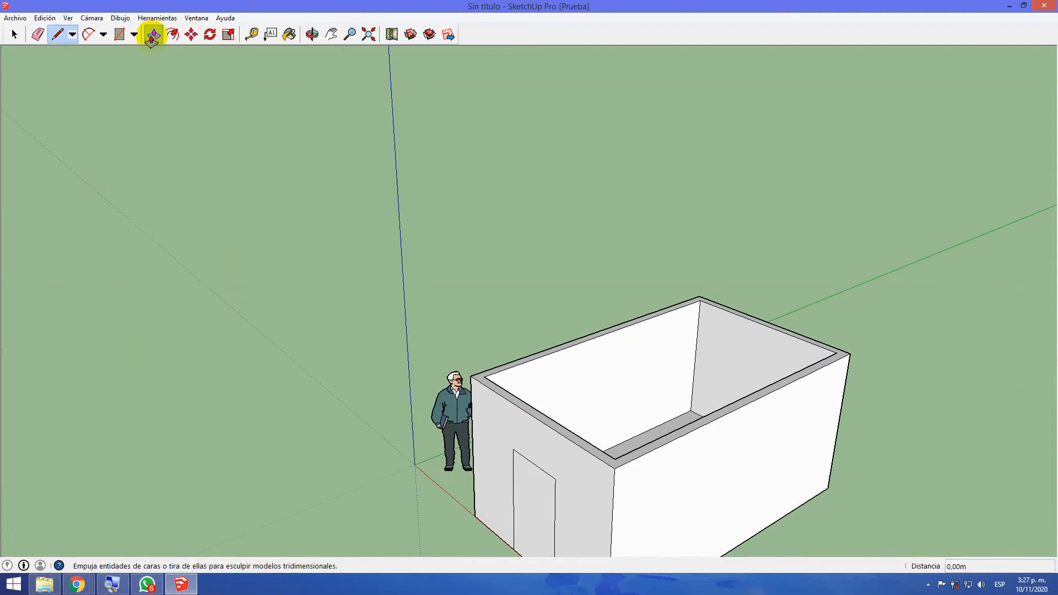
pyautogui.click(523, 483)
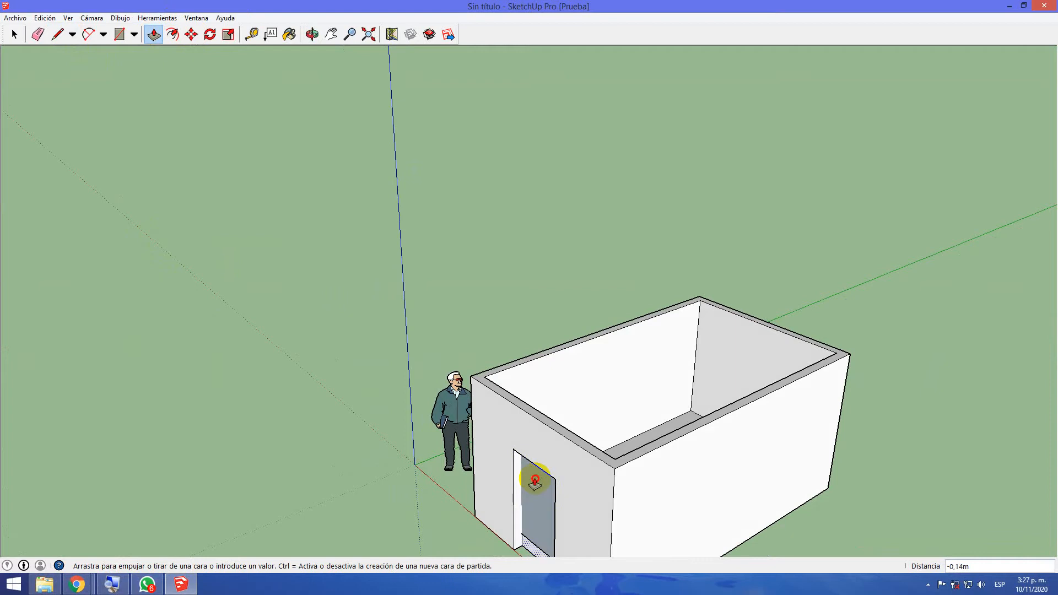
pyautogui.click(534, 481)
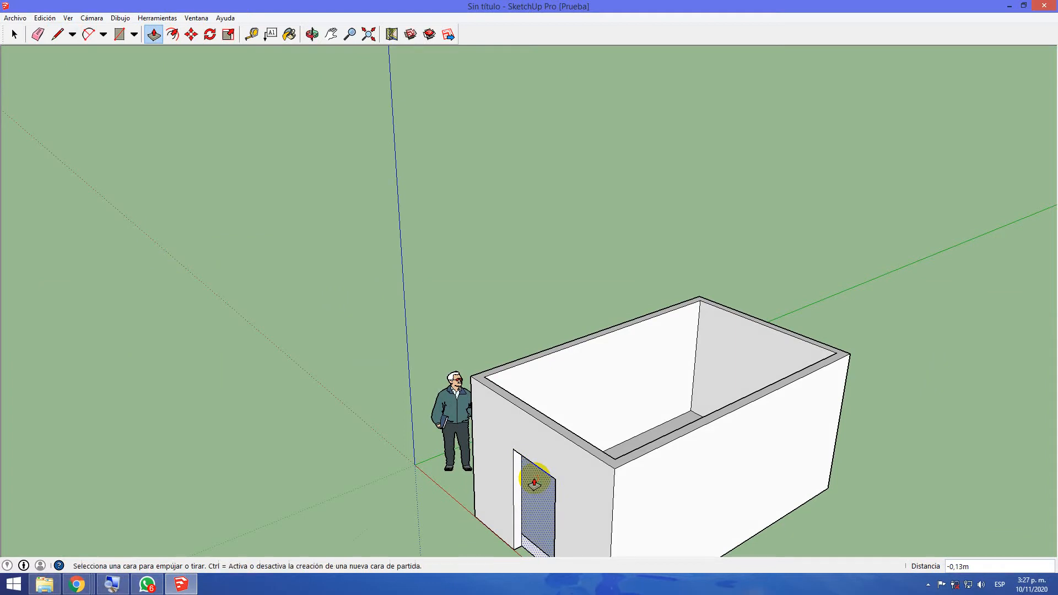
# Check the recessed door face from outside and inside the room, and undo the push
pyautogui.moveTo(351, 483); pyautogui.dragTo(610, 323, button='middle')
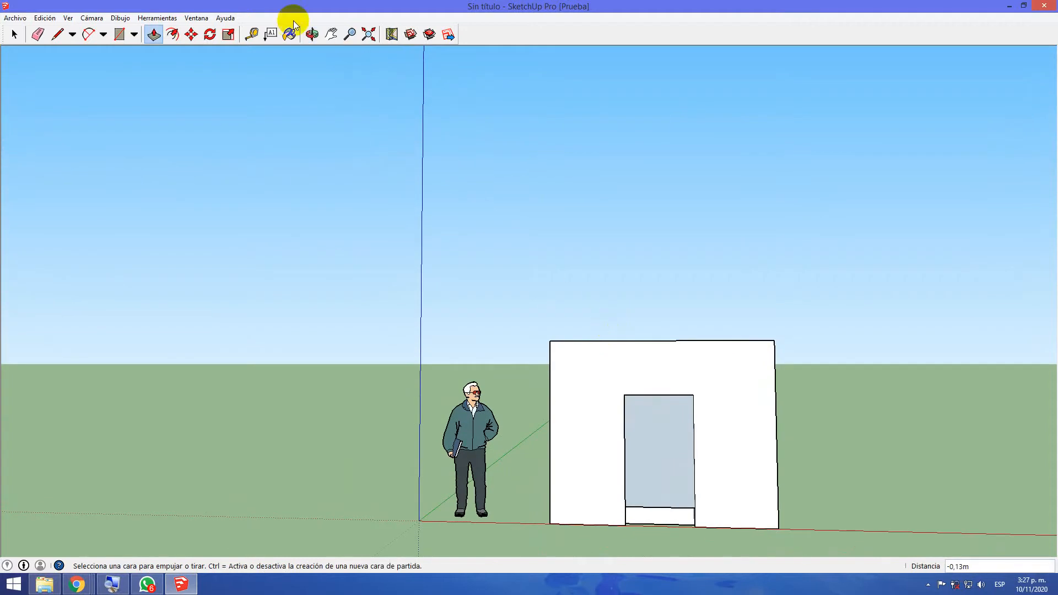
pyautogui.click(38, 35)
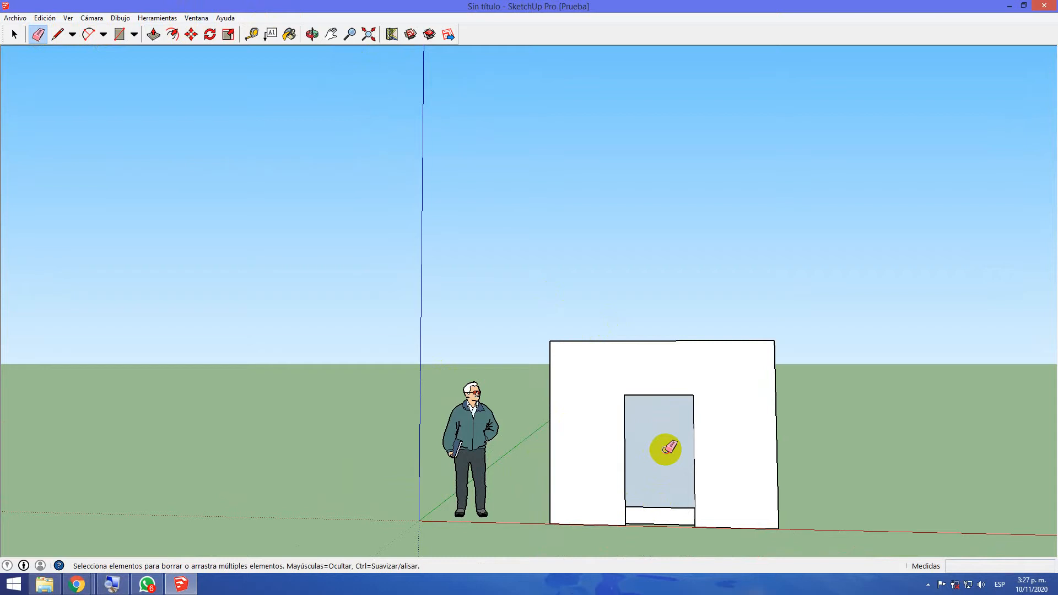
pyautogui.scroll(1, 665, 449)
pyautogui.scroll(-1, 642, 463)
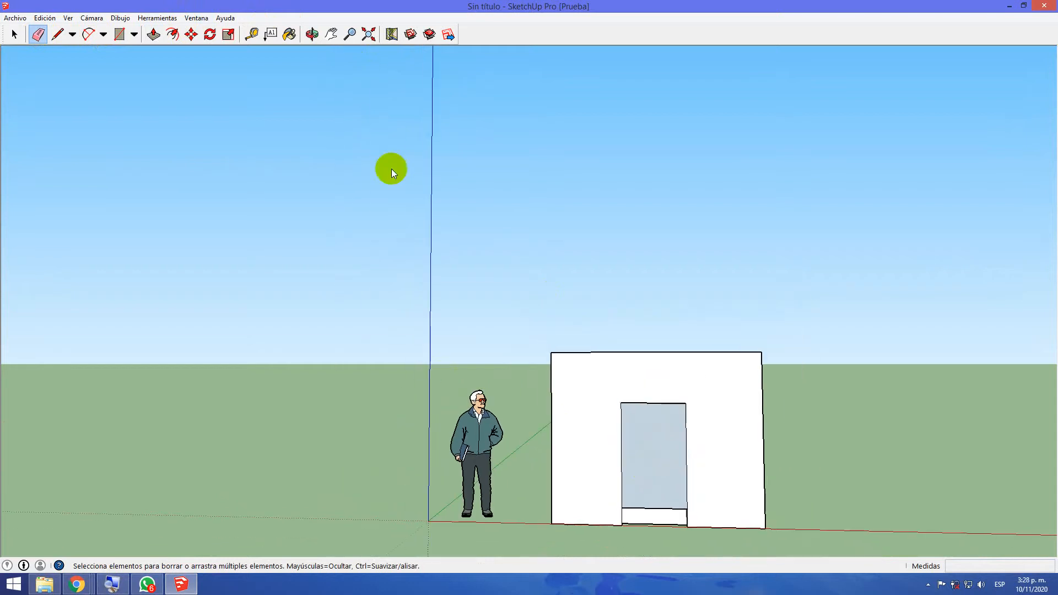
pyautogui.moveTo(609, 295)
pyautogui.mouseDown(button='middle')
pyautogui.moveTo(592, 428)
pyautogui.moveTo(406, 591)
pyautogui.moveTo(237, 561)
pyautogui.mouseUp(button='middle')
pyautogui.moveTo(577, 304)
pyautogui.mouseDown(button='middle')
pyautogui.moveTo(554, 426)
pyautogui.moveTo(415, 458)
pyautogui.moveTo(347, 435)
pyautogui.moveTo(289, 305)
pyautogui.mouseUp(button='middle')
pyautogui.scroll(5, 390, 421)
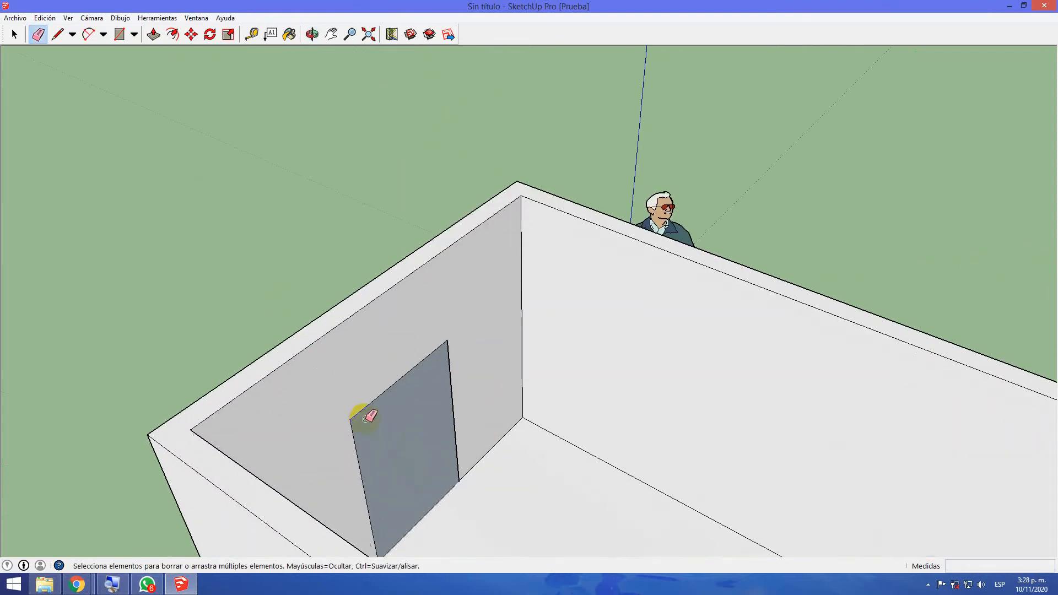
pyautogui.moveTo(380, 425)
pyautogui.mouseDown(button='middle')
pyautogui.moveTo(508, 534)
pyautogui.moveTo(518, 520)
pyautogui.mouseUp(button='middle')
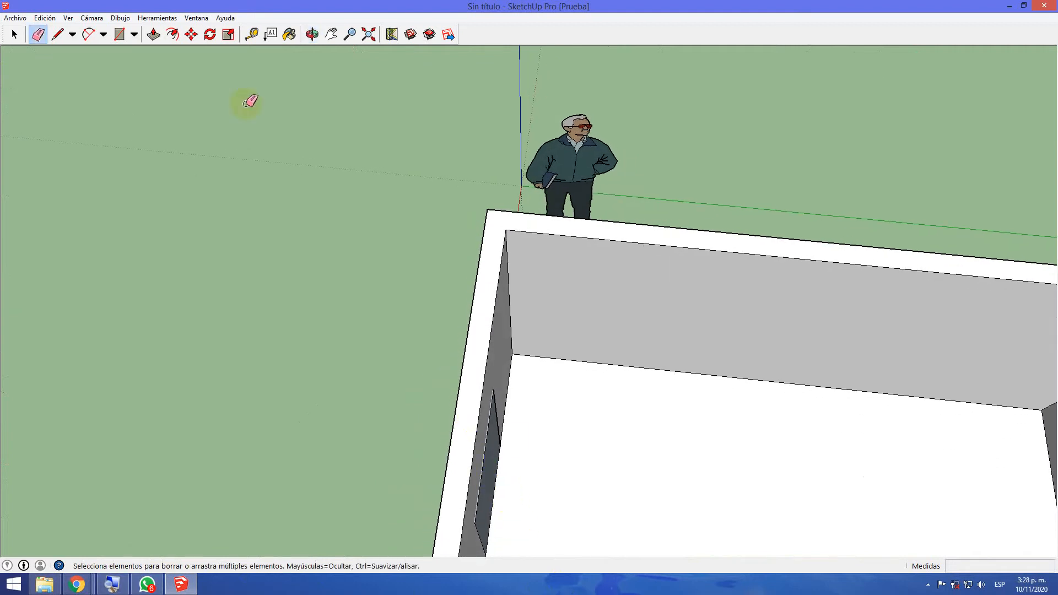
pyautogui.hotkey('ctrl', 'z')
# Push the door face through the front wall's thickness, about 0.13 m, snapping to the inner top edge of the wall
pyautogui.moveTo(251, 201); pyautogui.dragTo(344, 203, button='middle')
pyautogui.click(154, 34)
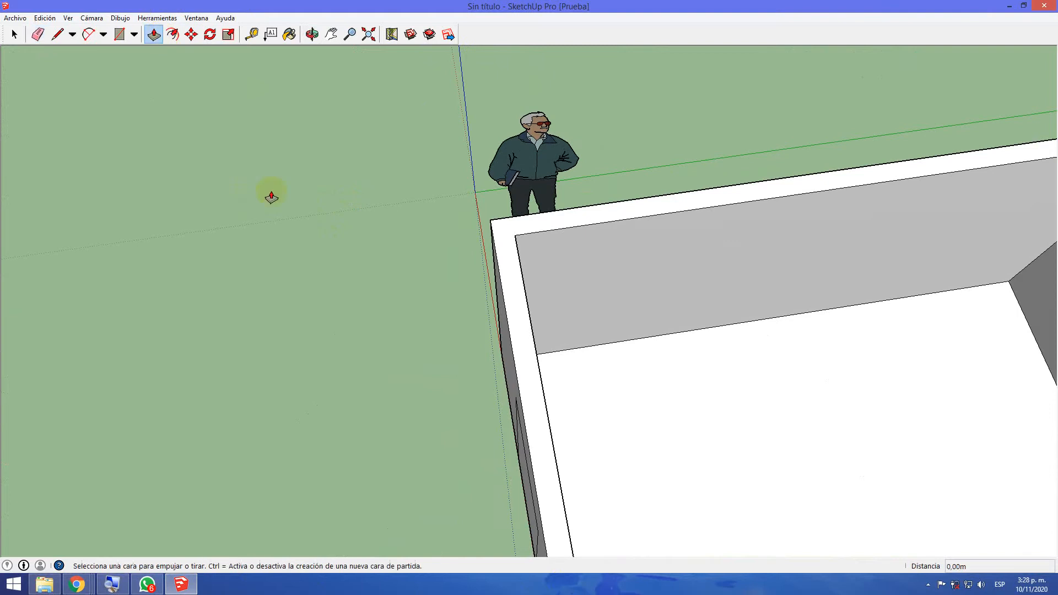
pyautogui.click(522, 465)
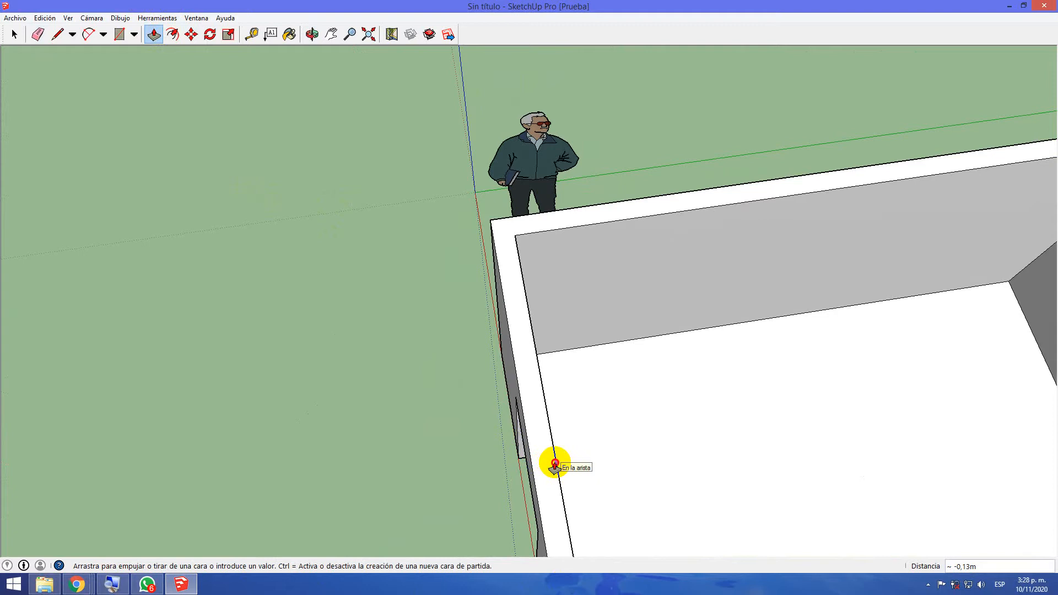
pyautogui.click(554, 466)
pyautogui.moveTo(661, 477); pyautogui.dragTo(502, 483, button='middle')
# Delete the door face on the inner side of the front wall to leave an open doorway
pyautogui.click(14, 34)
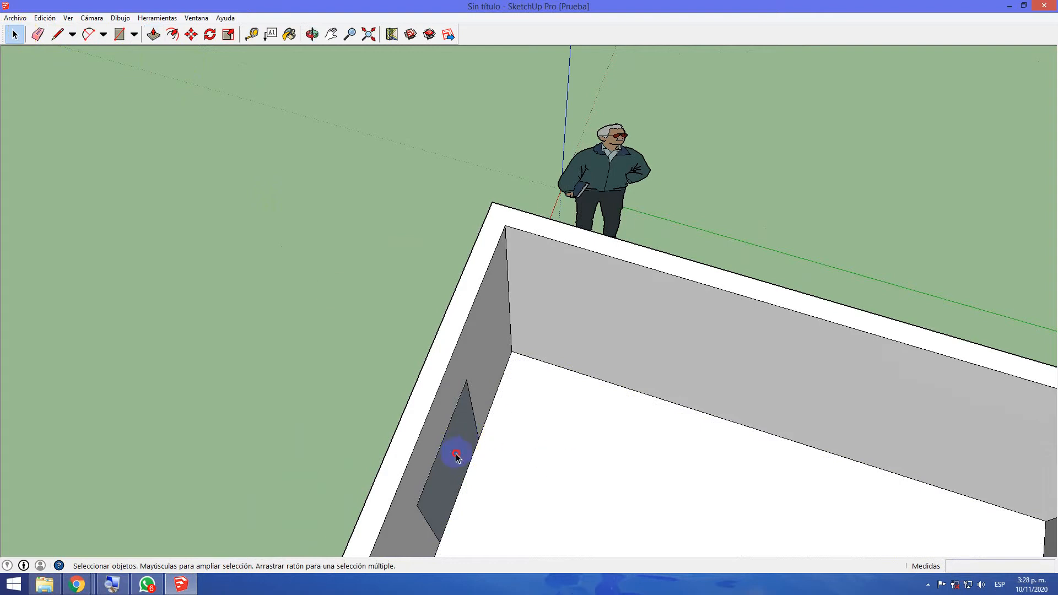
pyautogui.press('Delete')
pyautogui.moveTo(359, 438); pyautogui.dragTo(959, 123, button='middle')
pyautogui.press('space')
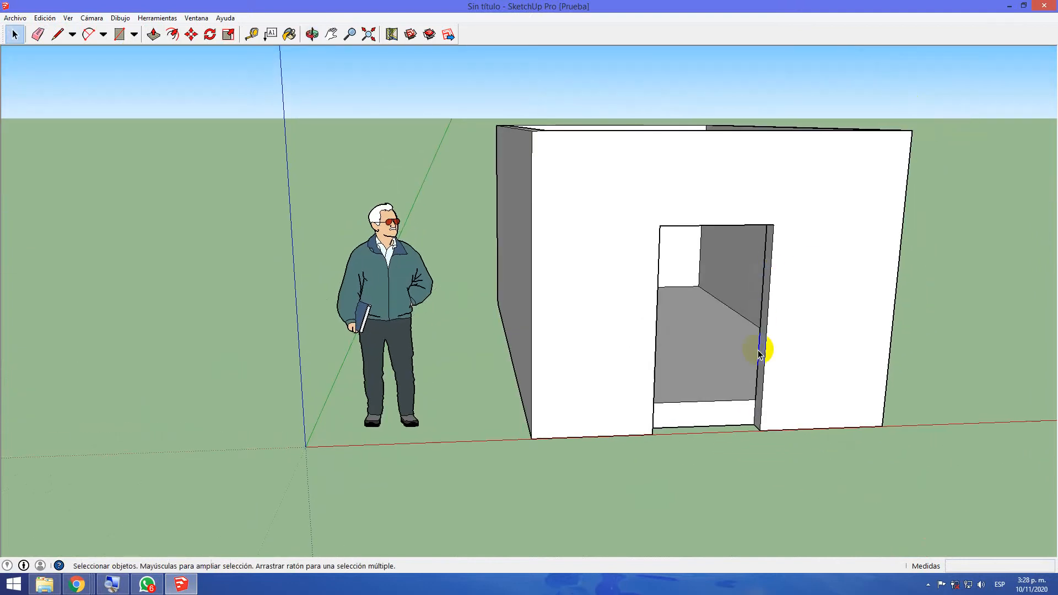
pyautogui.moveTo(761, 441); pyautogui.dragTo(552, 455, button='middle')
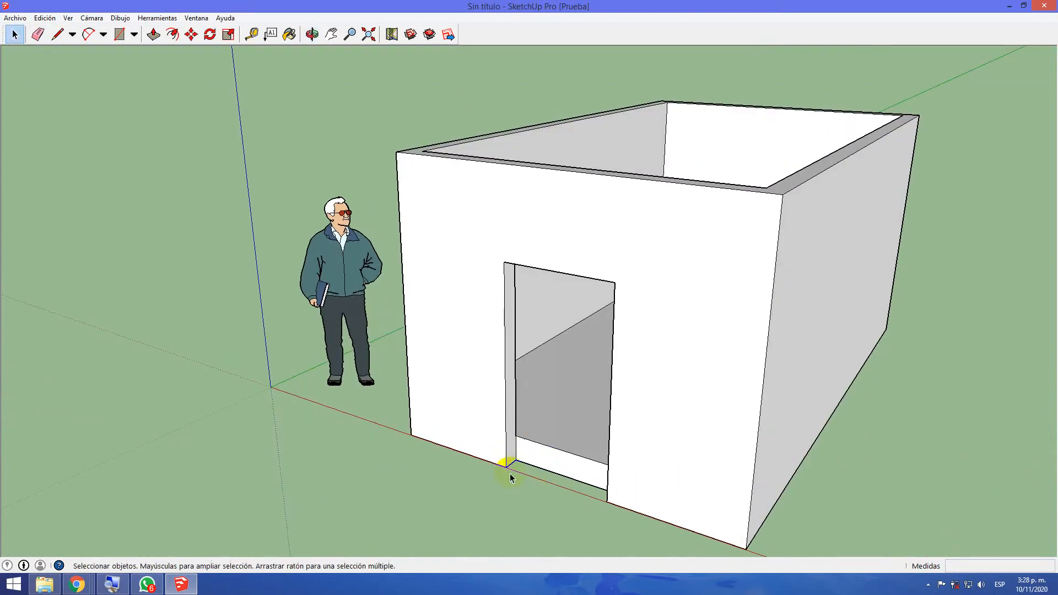
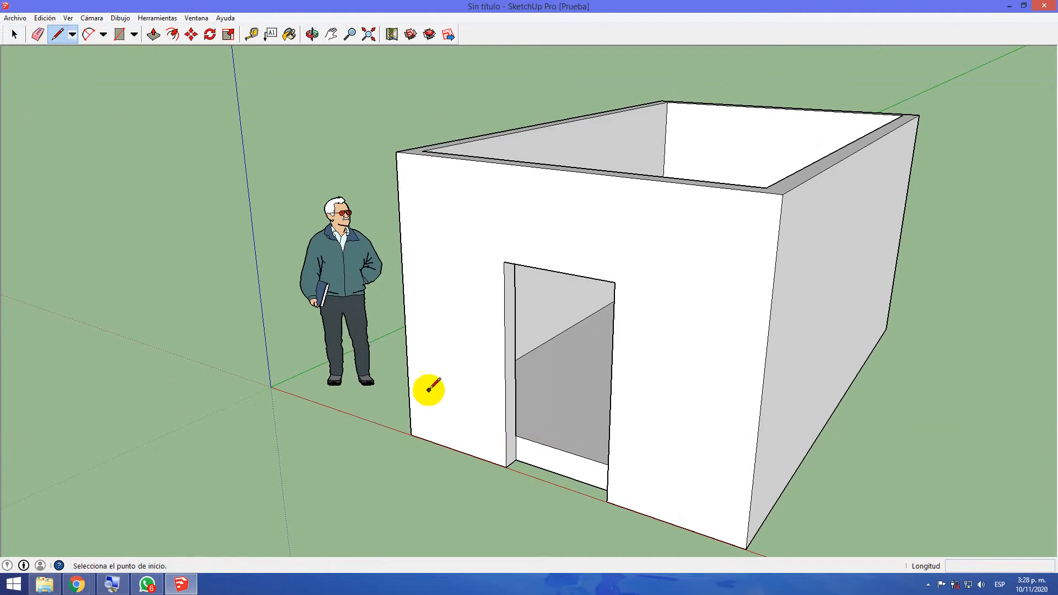
# Draw a diagonal edge on the doorway's side face from the inner floor corner to the outer base corner, and undo the line closing the doorway
pyautogui.click(516, 435)
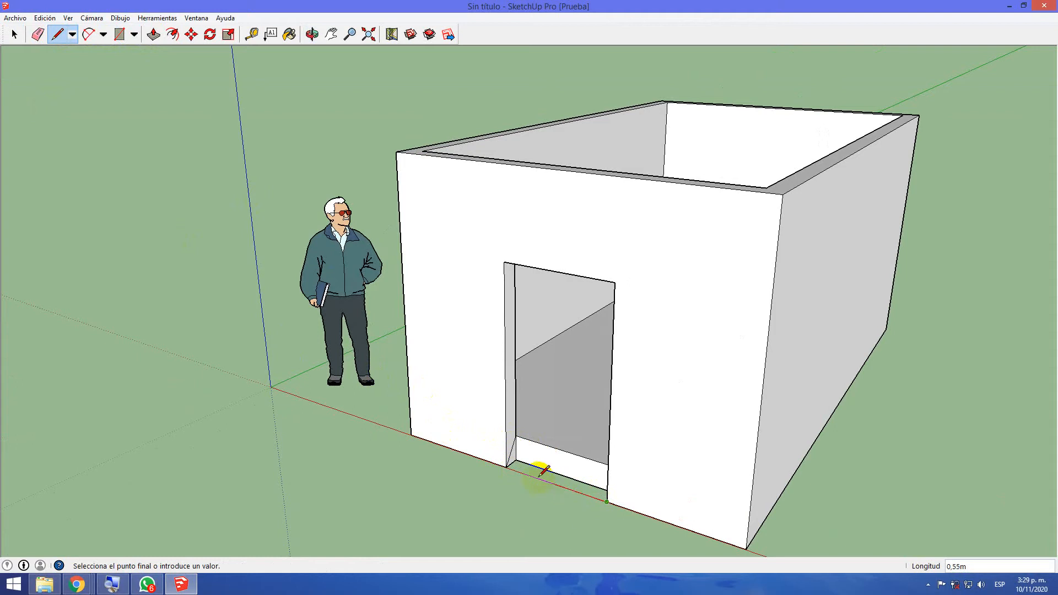
pyautogui.click(507, 466)
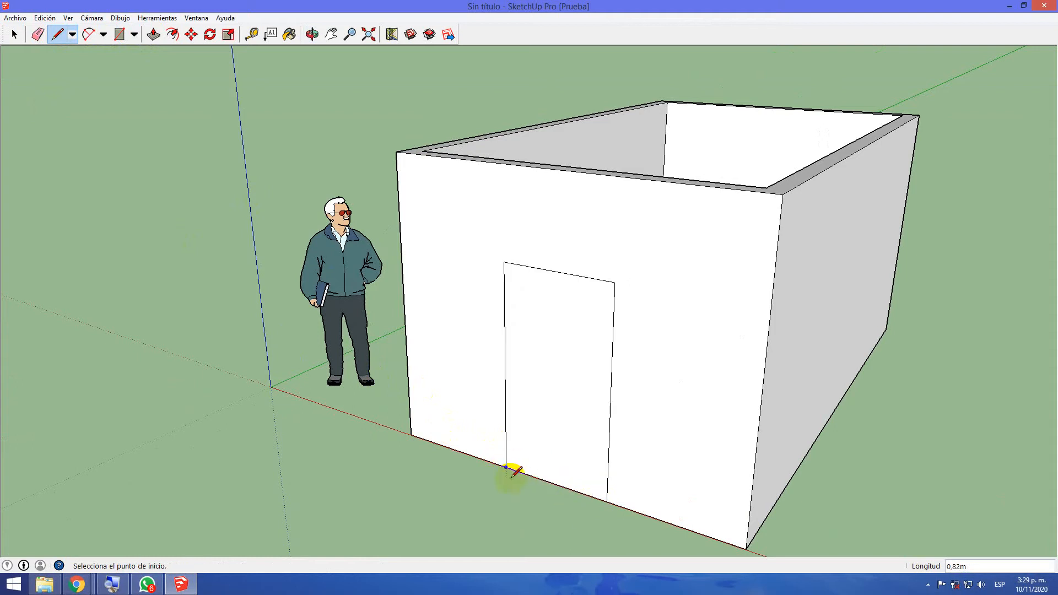
pyautogui.hotkey('ctrl', 'z')
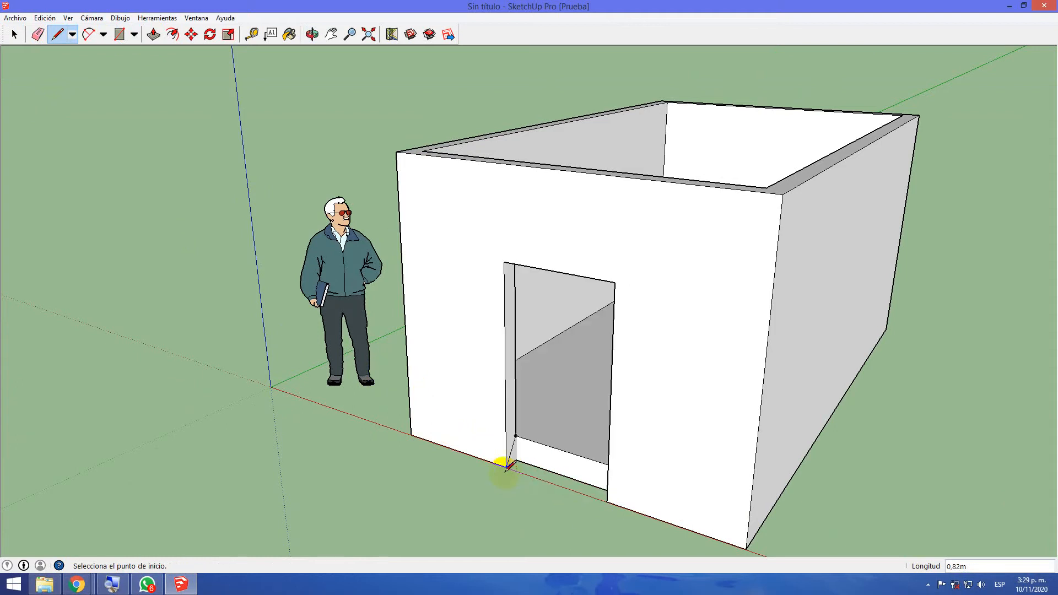
# Extend the triangular face at the base of the door jamb across the doorway, about 0.82 m, with Push/Pull to form an entrance ramp
pyautogui.moveTo(388, 469)
pyautogui.mouseDown(button='middle')
pyautogui.moveTo(472, 496)
pyautogui.moveTo(549, 474)
pyautogui.mouseUp(button='middle')
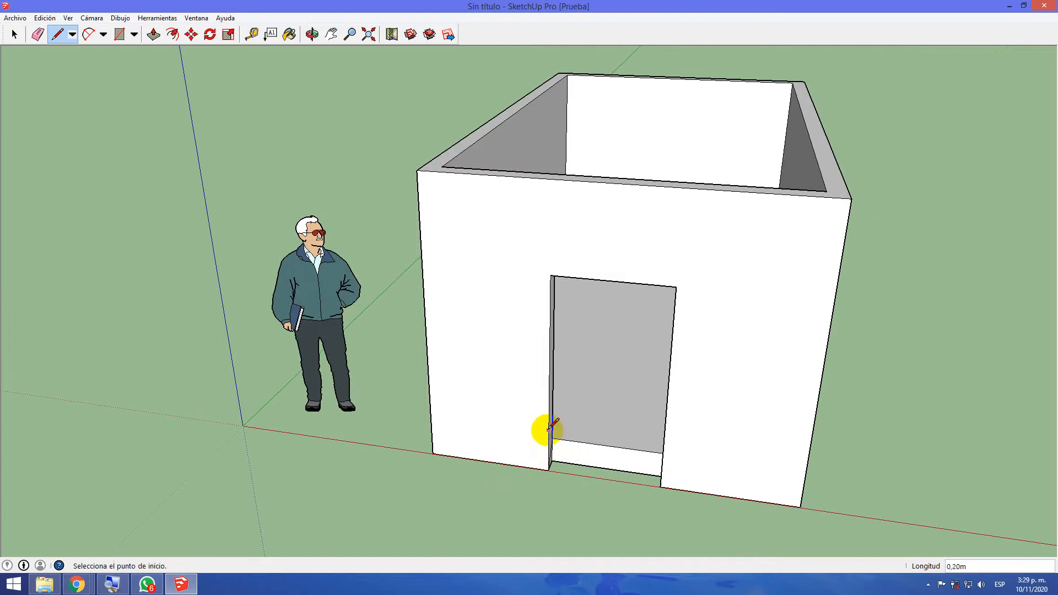
pyautogui.moveTo(388, 465); pyautogui.dragTo(321, 419, button='middle')
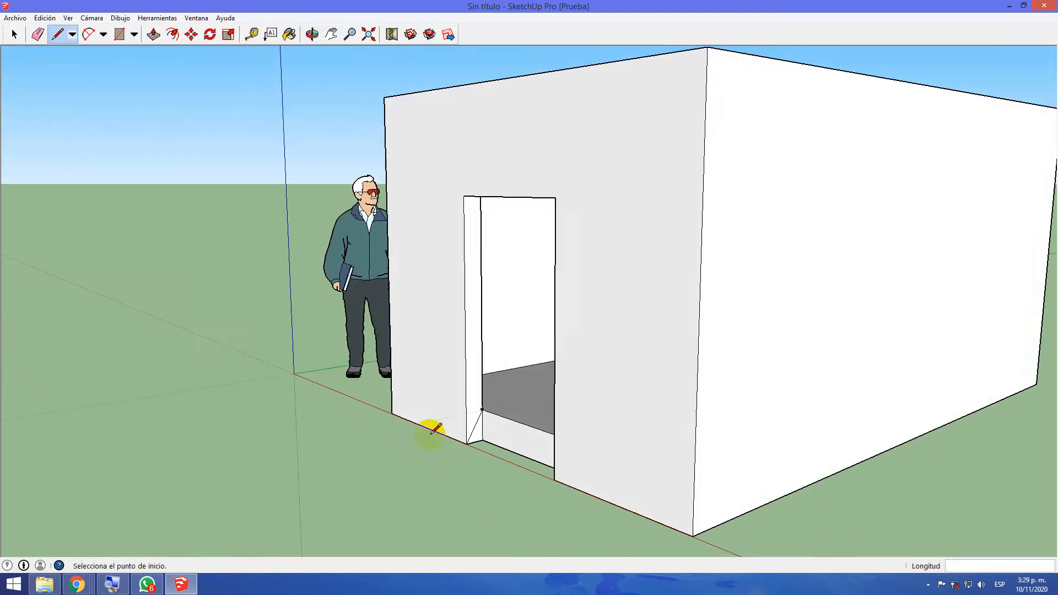
pyautogui.scroll(2, 435, 430)
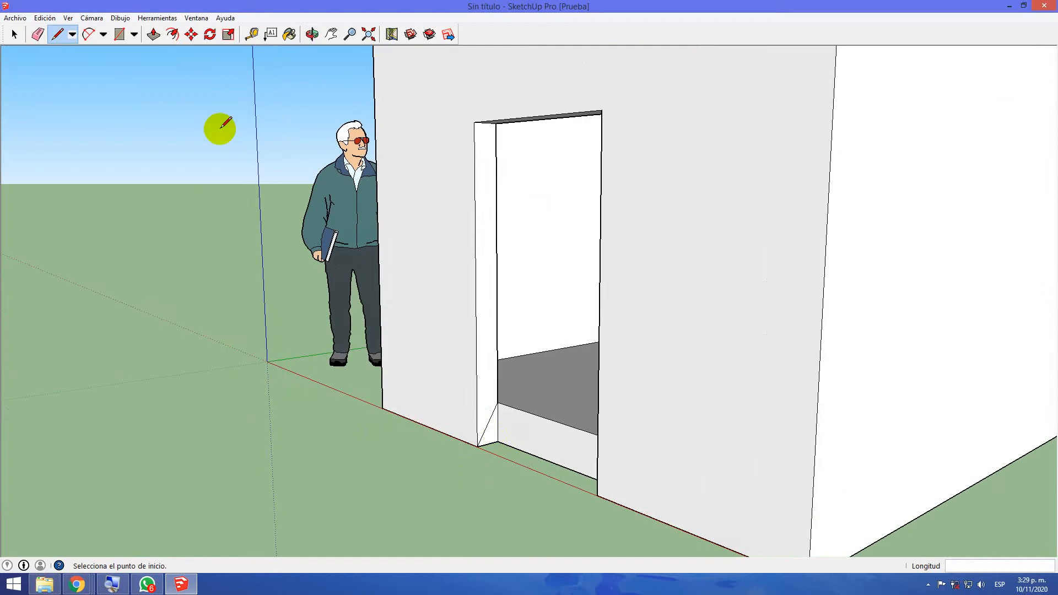
pyautogui.click(154, 34)
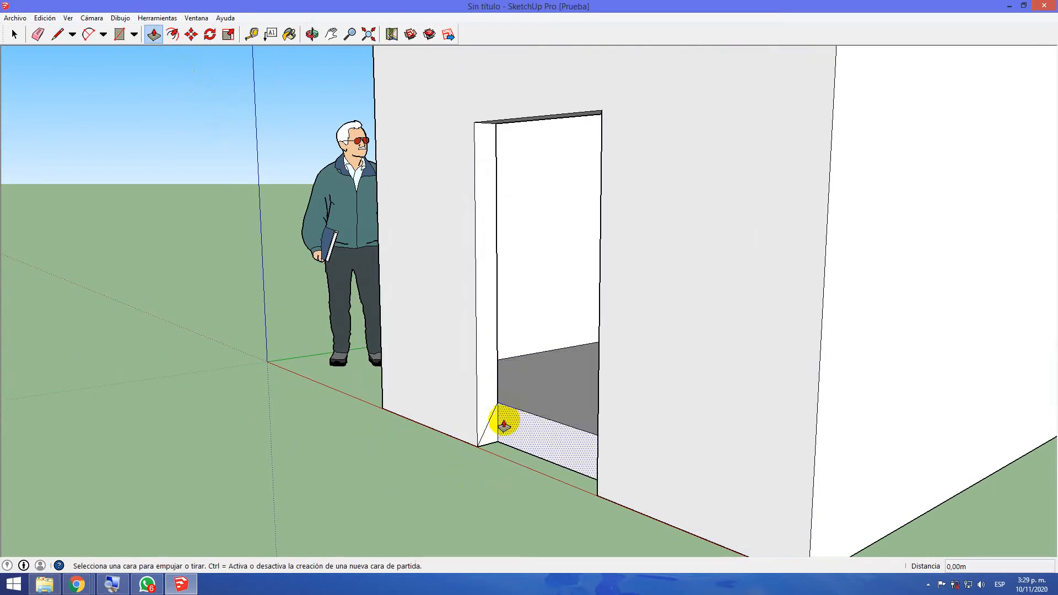
pyautogui.click(497, 425)
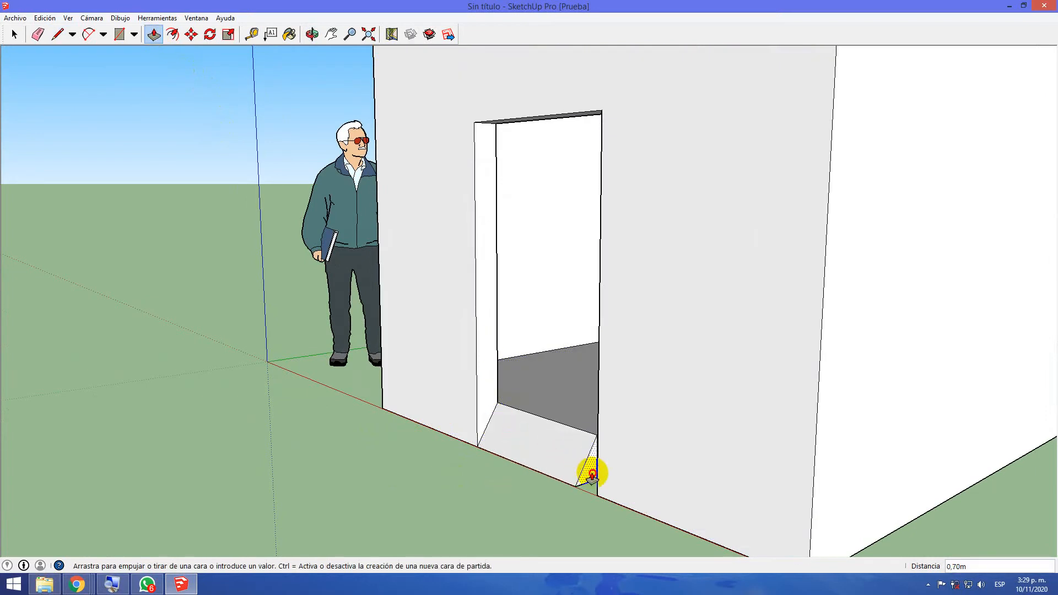
pyautogui.click(599, 478)
# Offset the outline of the long exterior wall on the side away from the human figure inward by about 0.68 m as a window outline
pyautogui.moveTo(449, 472); pyautogui.dragTo(652, 548, button='middle')
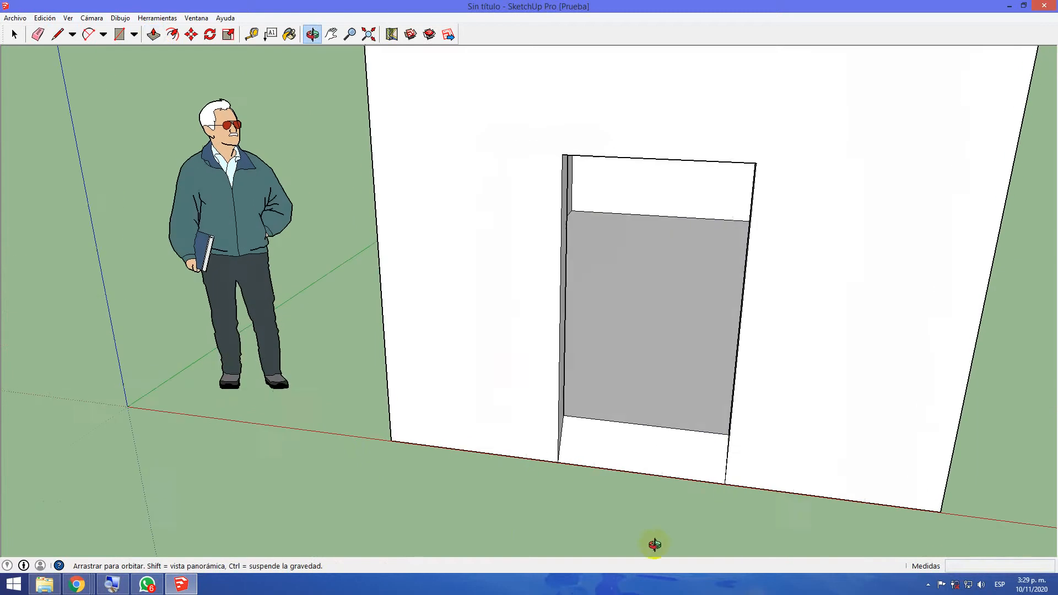
pyautogui.moveTo(639, 368); pyautogui.dragTo(643, 438, button='middle')
pyautogui.moveTo(639, 352)
pyautogui.mouseDown(button='middle')
pyautogui.moveTo(630, 422)
pyautogui.moveTo(647, 356)
pyautogui.mouseUp(button='middle')
pyautogui.moveTo(325, 518); pyautogui.dragTo(267, 349, button='middle')
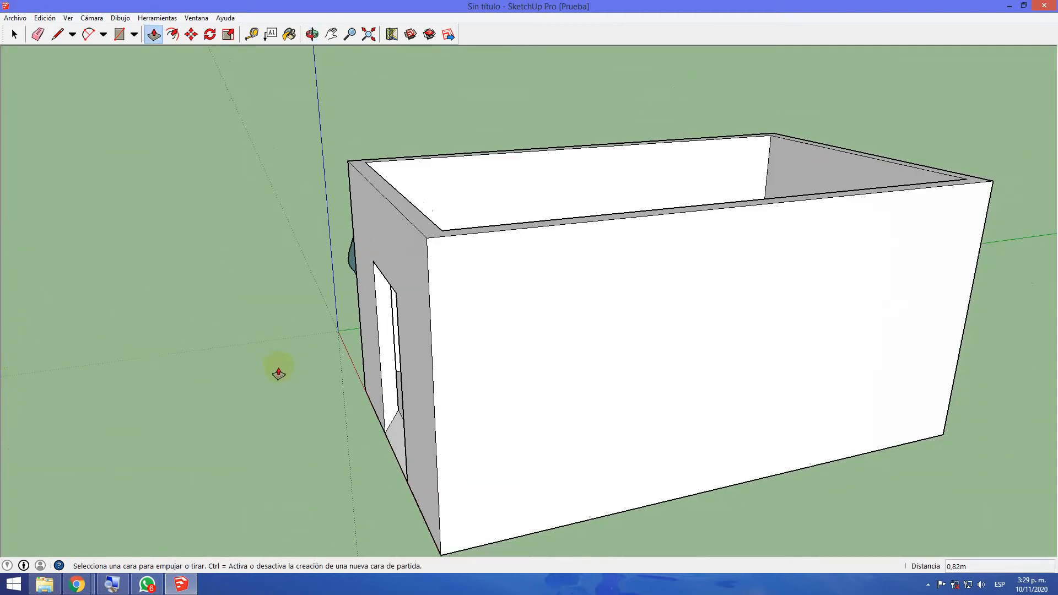
pyautogui.moveTo(782, 465); pyautogui.dragTo(505, 124, button='middle')
pyautogui.moveTo(565, 589); pyautogui.dragTo(642, 483, button='middle')
pyautogui.press('p')
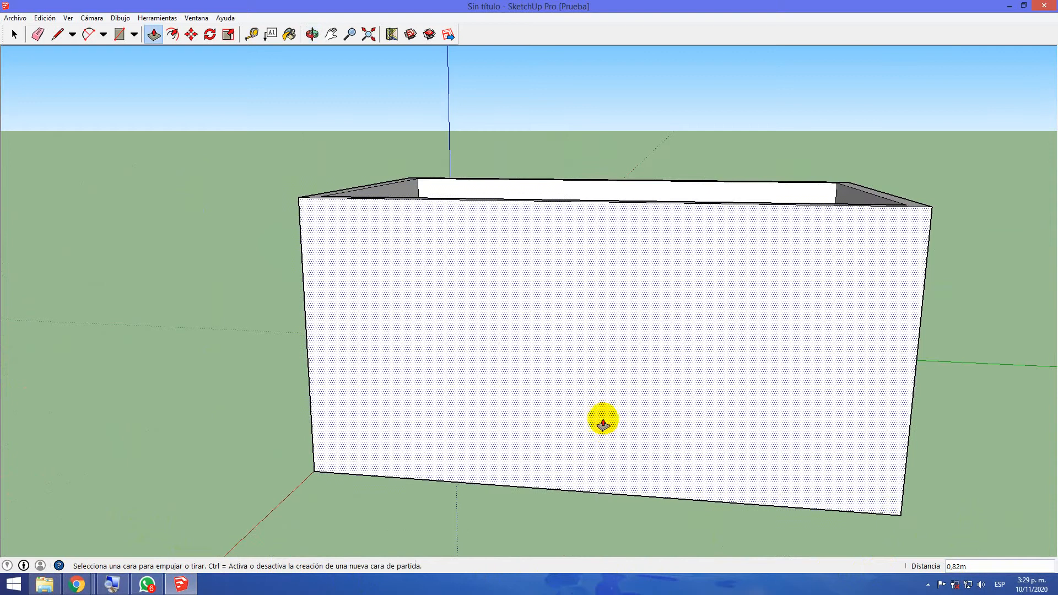
pyautogui.click(173, 35)
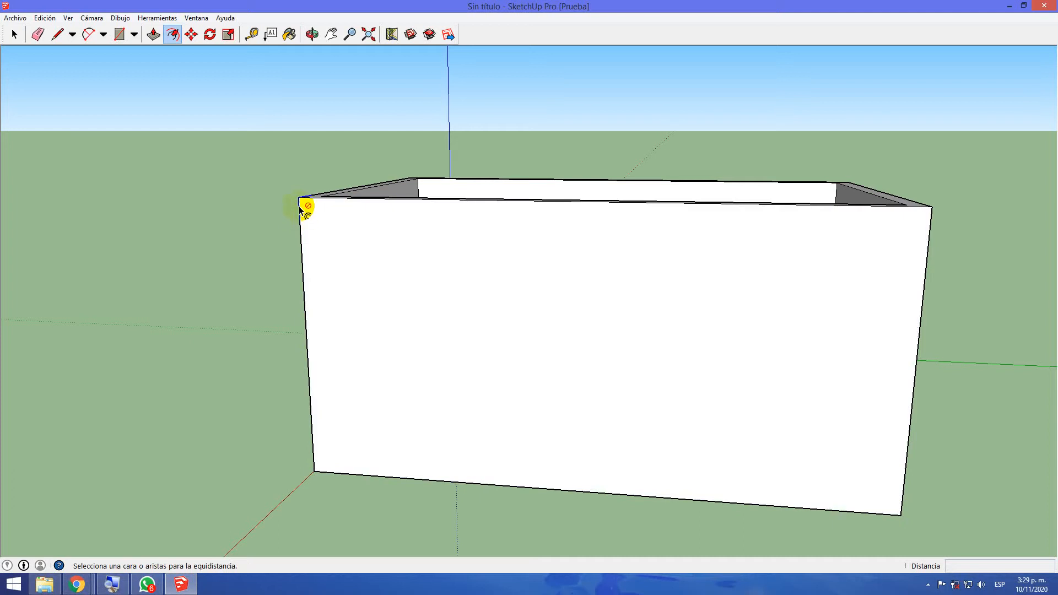
pyautogui.click(307, 204)
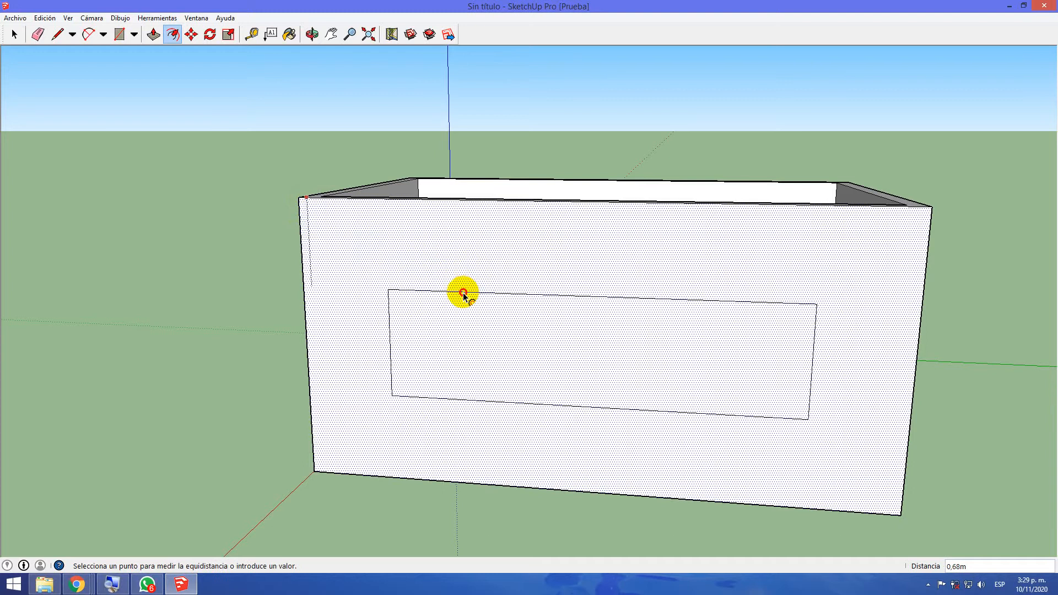
pyautogui.click(463, 296)
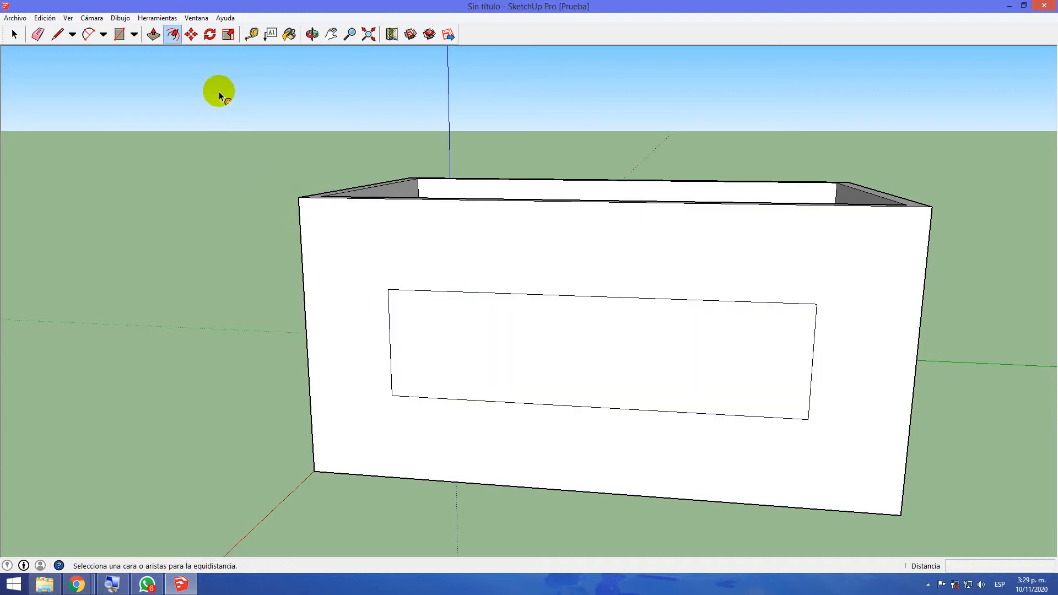
# Push the window face about 0.13 m through the long wall's thickness to open the window
pyautogui.moveTo(379, 135); pyautogui.dragTo(281, 296, button='middle')
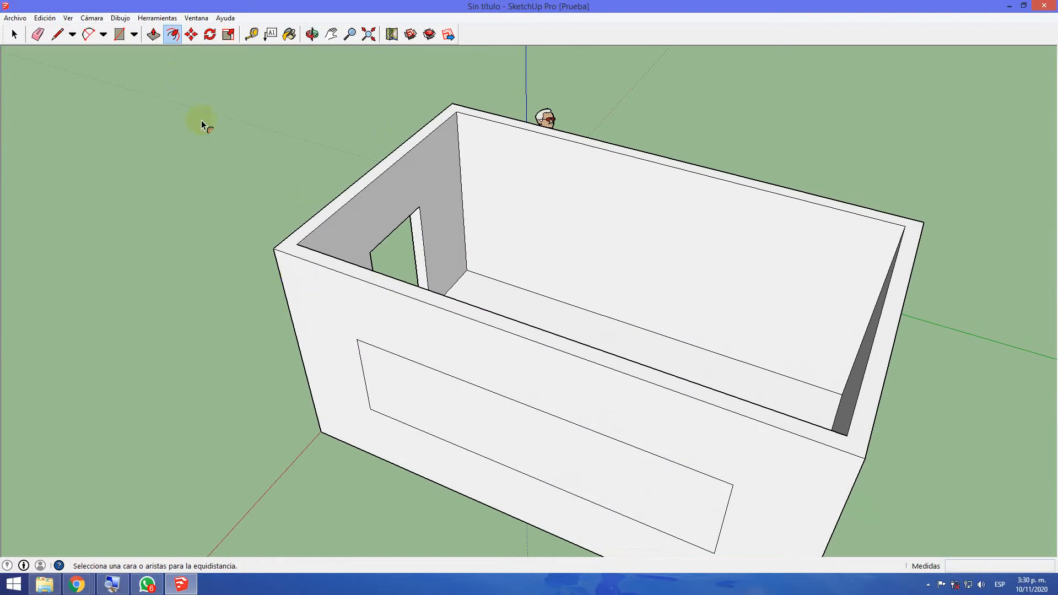
pyautogui.click(157, 35)
pyautogui.click(437, 394)
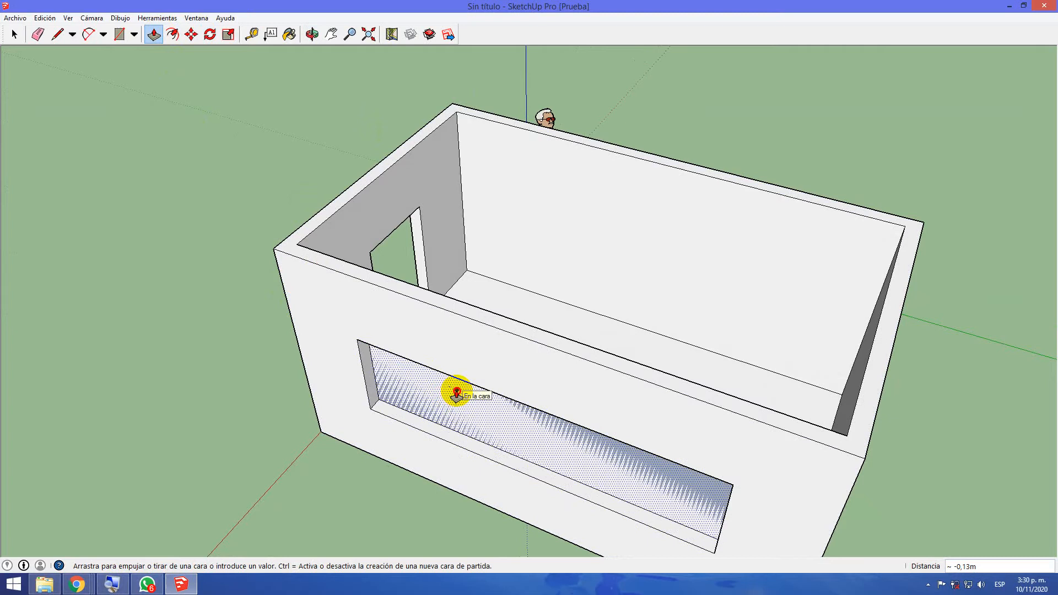
pyautogui.click(456, 393)
# Offset the outline of the opposite long wall, beside the human figure, inward by about 0.63 m for a second window
pyautogui.moveTo(457, 395); pyautogui.dragTo(380, 432, button='middle')
pyautogui.click(173, 36)
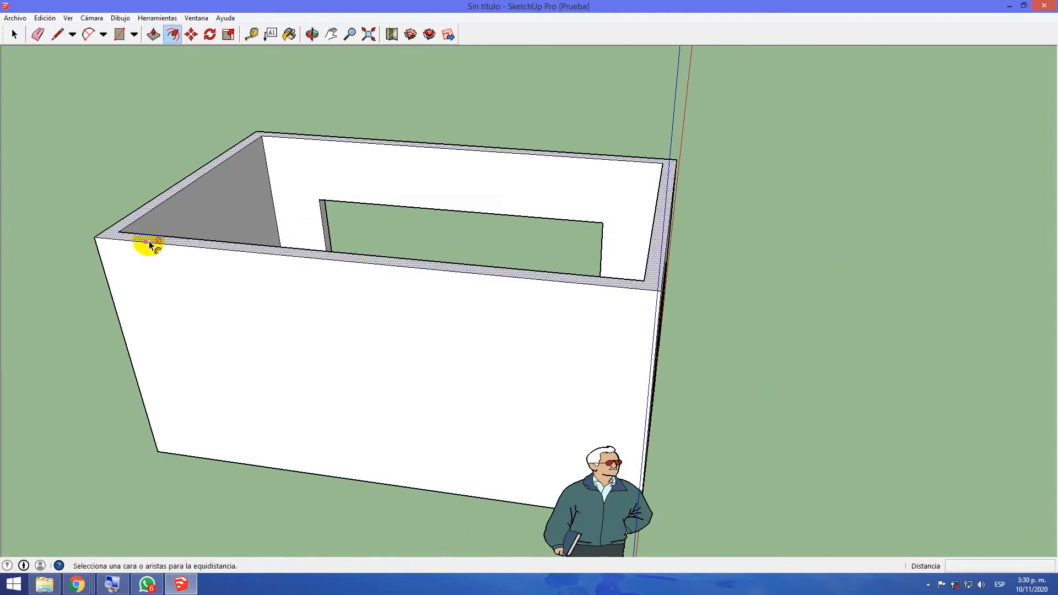
pyautogui.click(114, 249)
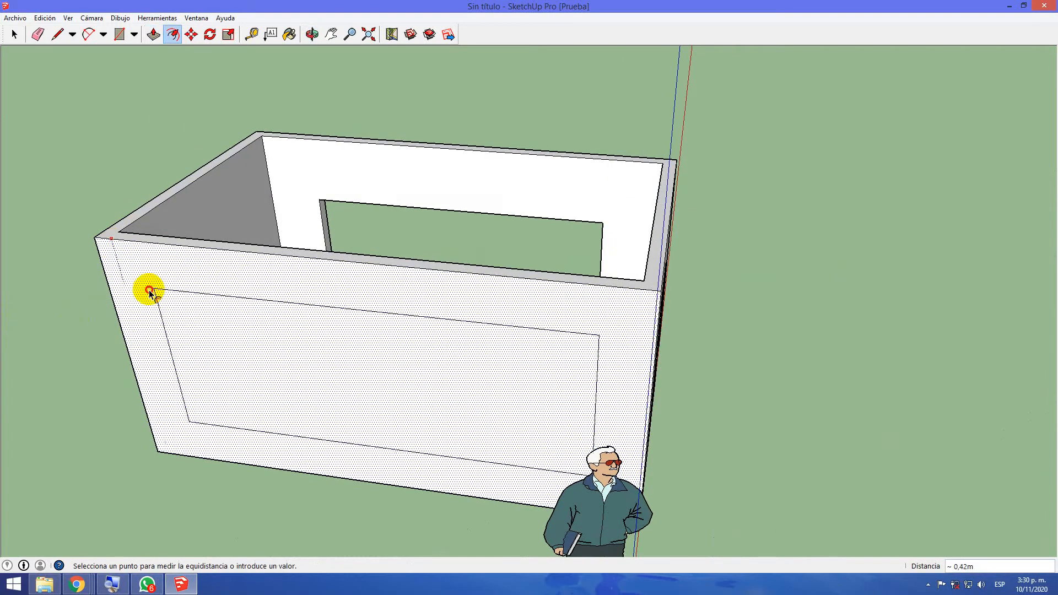
pyautogui.click(196, 319)
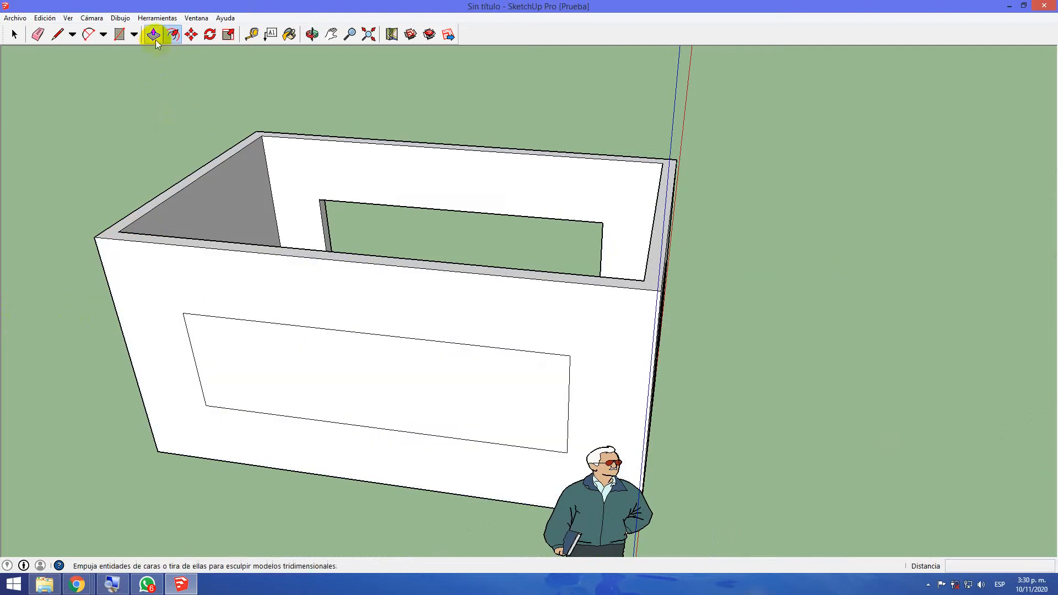
# Push the second window face about 0.13 m through the wall beside the human figure to open it
pyautogui.click(154, 34)
pyautogui.click(293, 359)
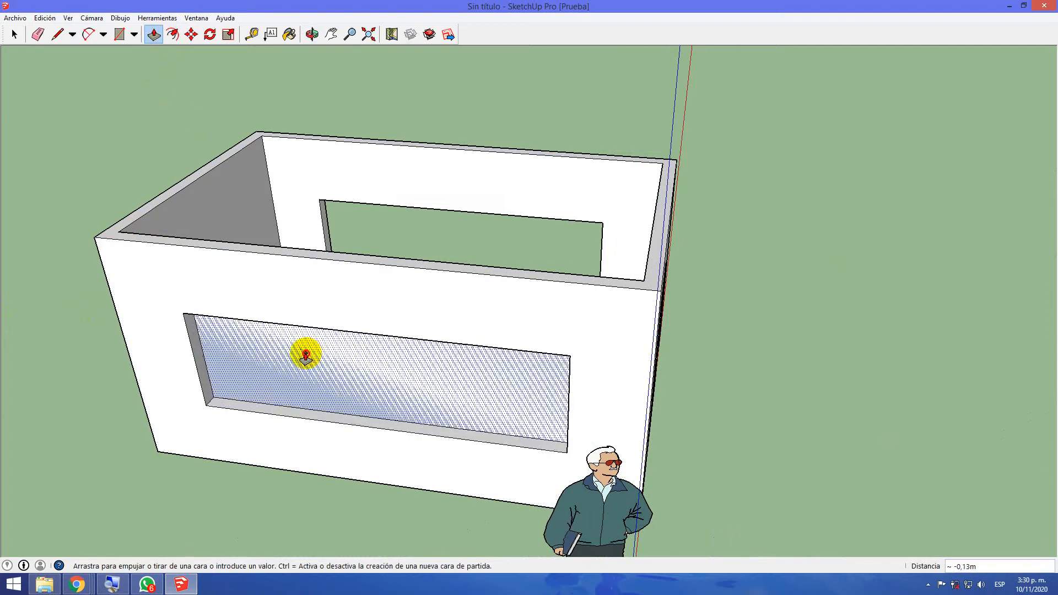
pyautogui.click(307, 356)
# Examine the doorway and both window openings from the front, the side and above the room
pyautogui.moveTo(436, 385); pyautogui.dragTo(13, 210, button='middle')
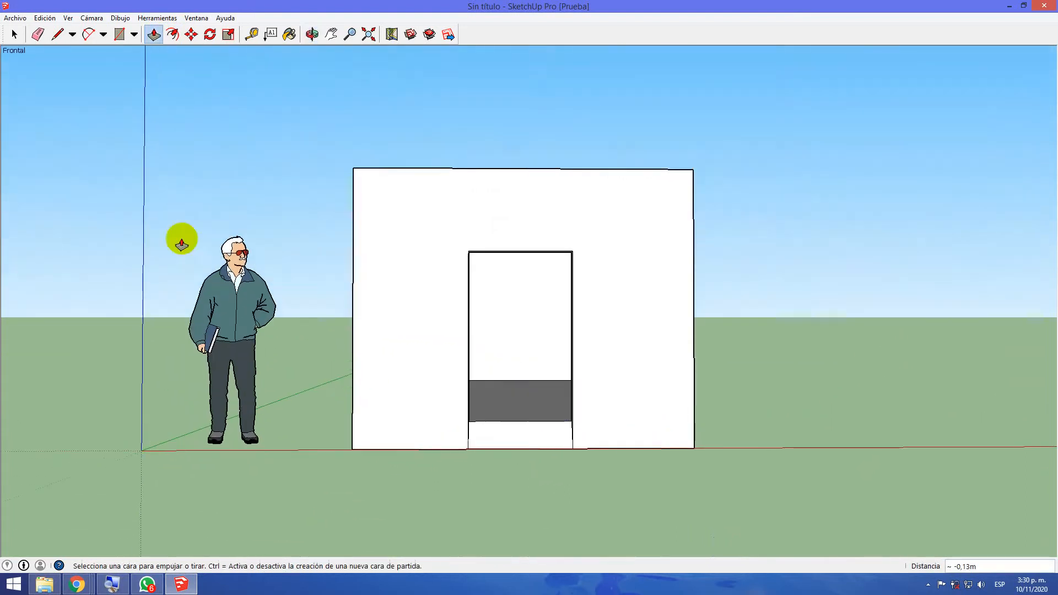
pyautogui.moveTo(857, 425); pyautogui.dragTo(103, 497, button='middle')
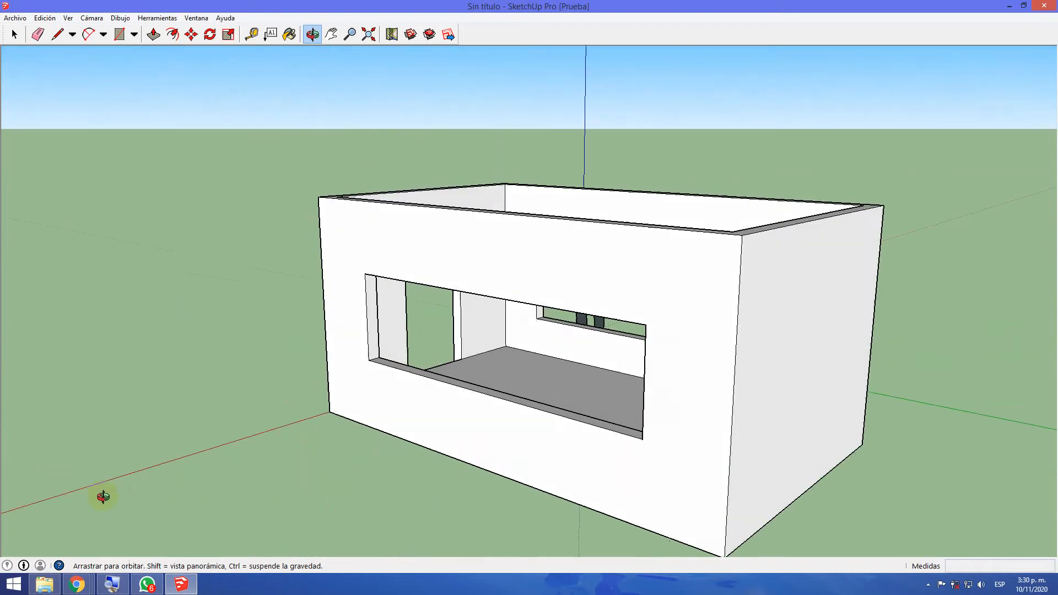
pyautogui.moveTo(878, 432); pyautogui.dragTo(921, 567, button='middle')
pyautogui.press('p')
pyautogui.moveTo(919, 267); pyautogui.dragTo(942, 378, button='middle')
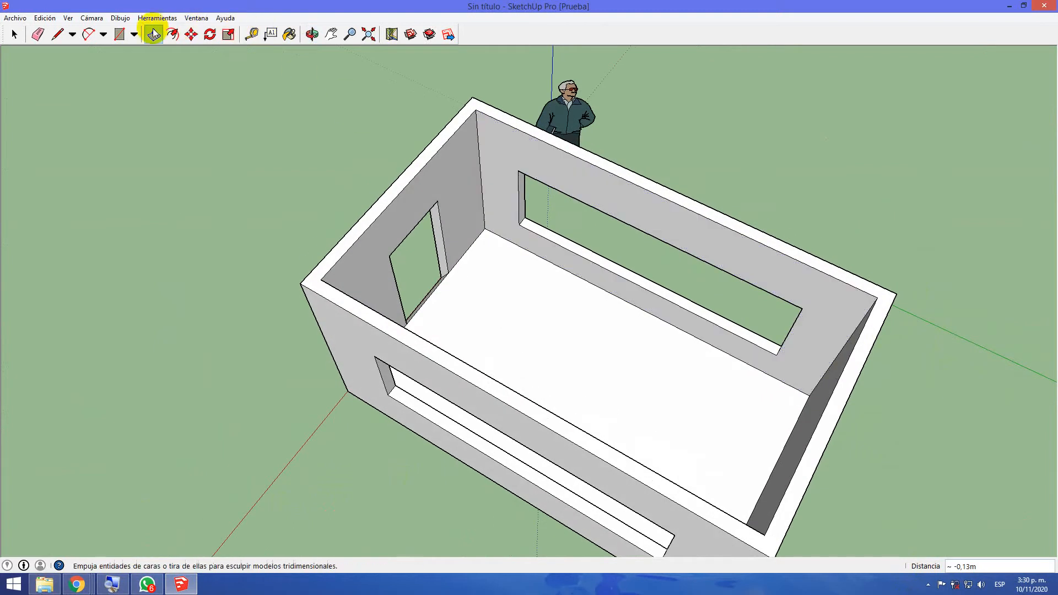
pyautogui.press('o')
pyautogui.moveTo(134, 194); pyautogui.dragTo(174, 194)
pyautogui.press('p')
# Draw a rectangle of about 4.20 × 2.42 m between opposite inner top corners of the walls to cover the room
pyautogui.click(119, 34)
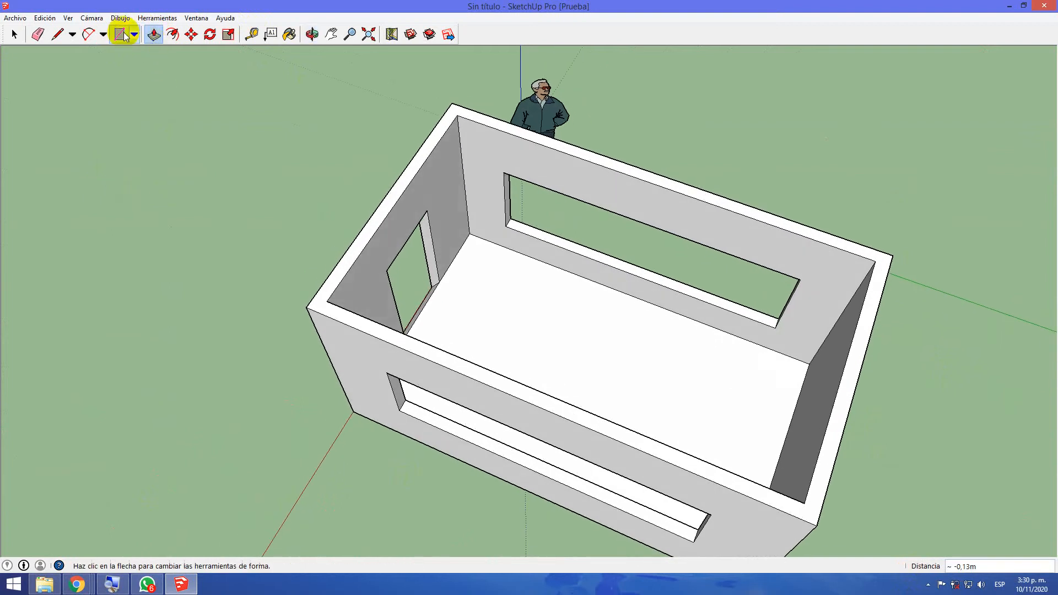
pyautogui.click(328, 302)
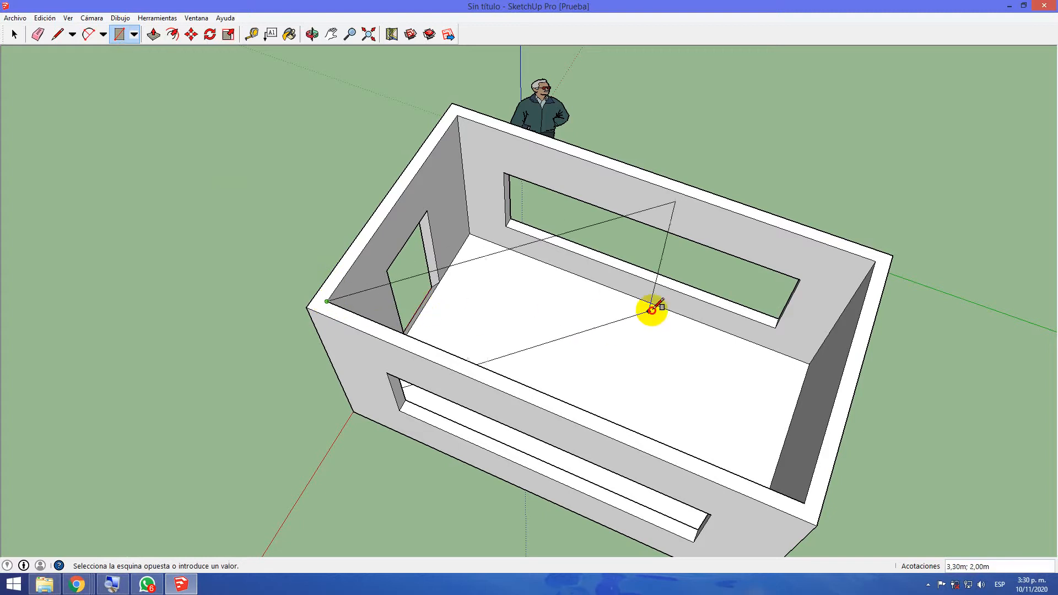
pyautogui.click(878, 263)
# Pull the rectangular roof face up 0.10 m with Push/Pull to form a slab above the walls
pyautogui.press('o')
pyautogui.moveTo(524, 484); pyautogui.dragTo(661, 257)
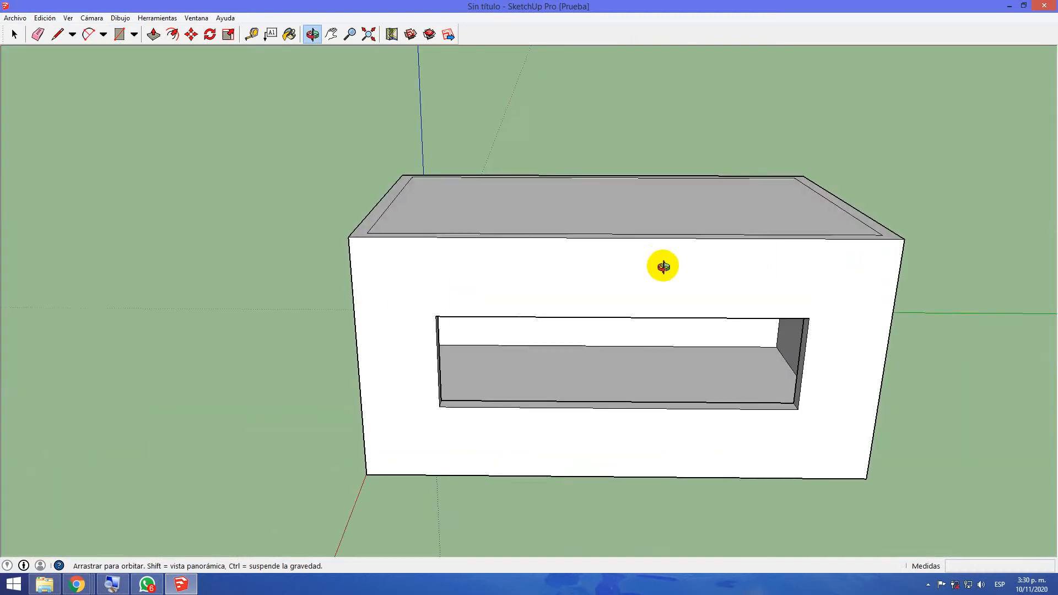
pyautogui.press('r')
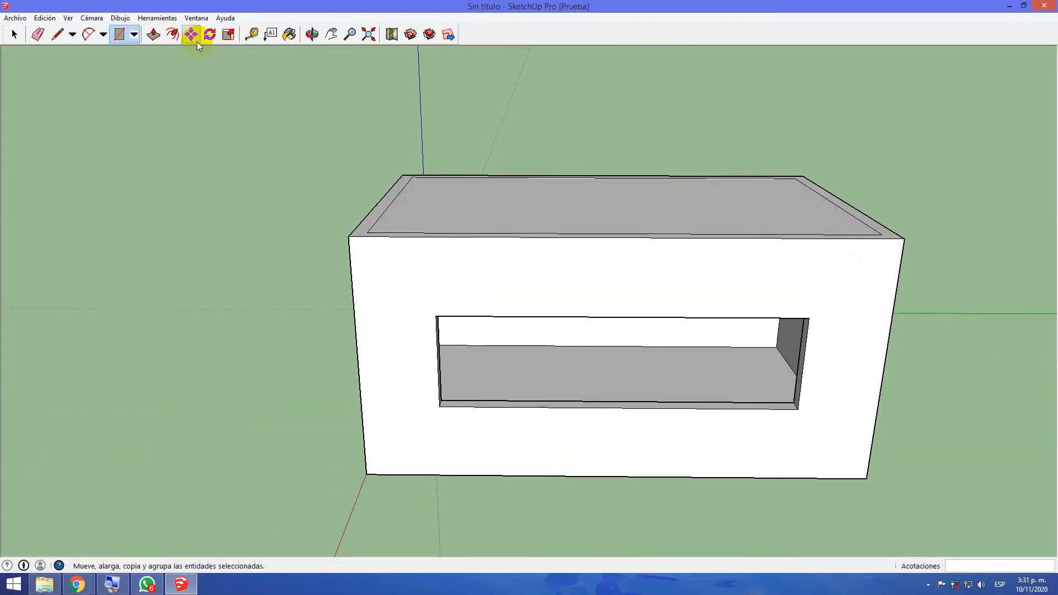
pyautogui.click(154, 34)
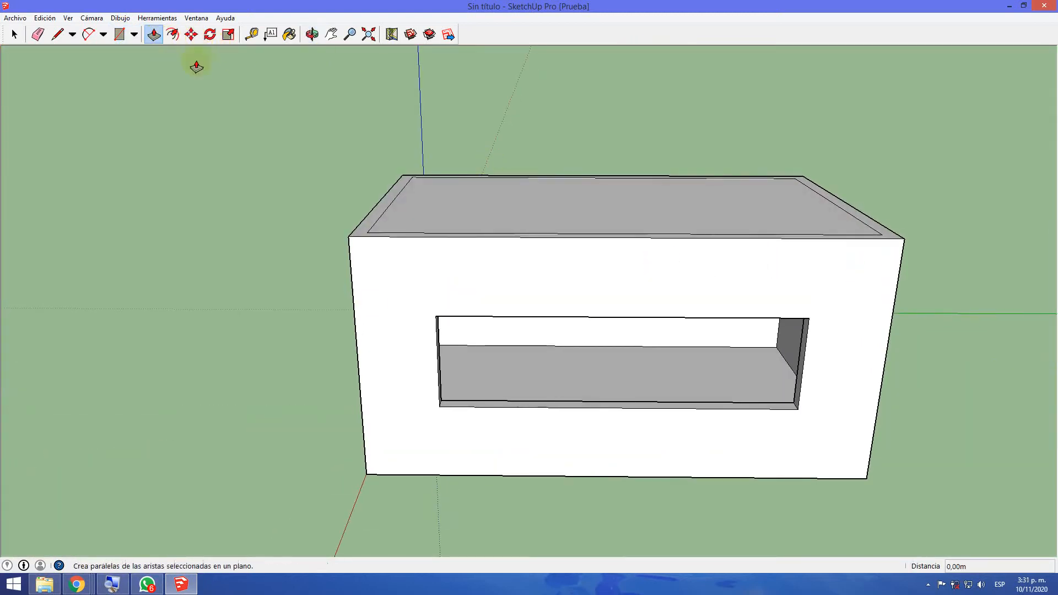
pyautogui.click(637, 241)
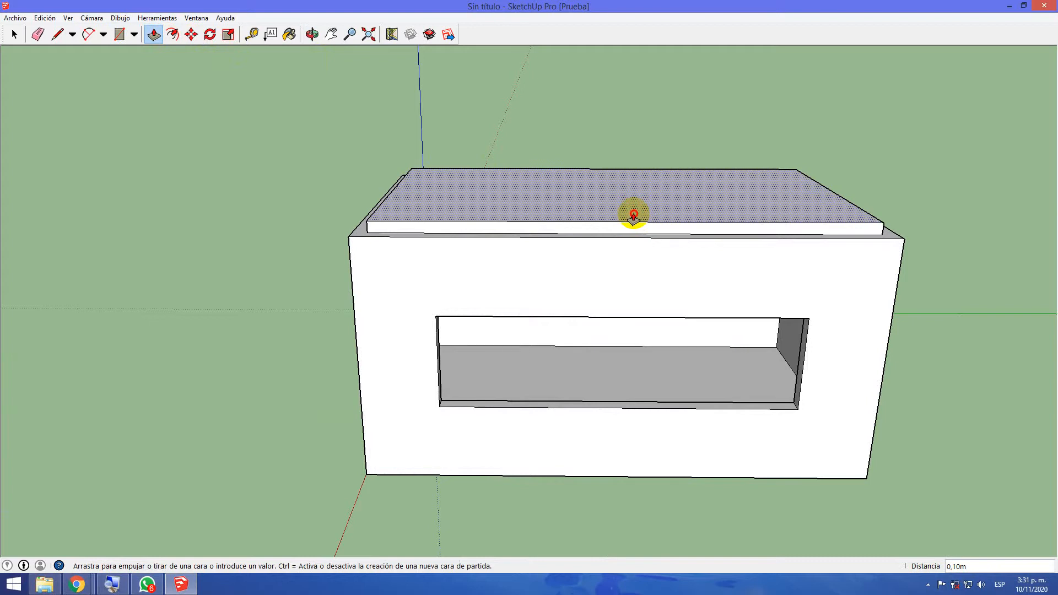
pyautogui.click(634, 216)
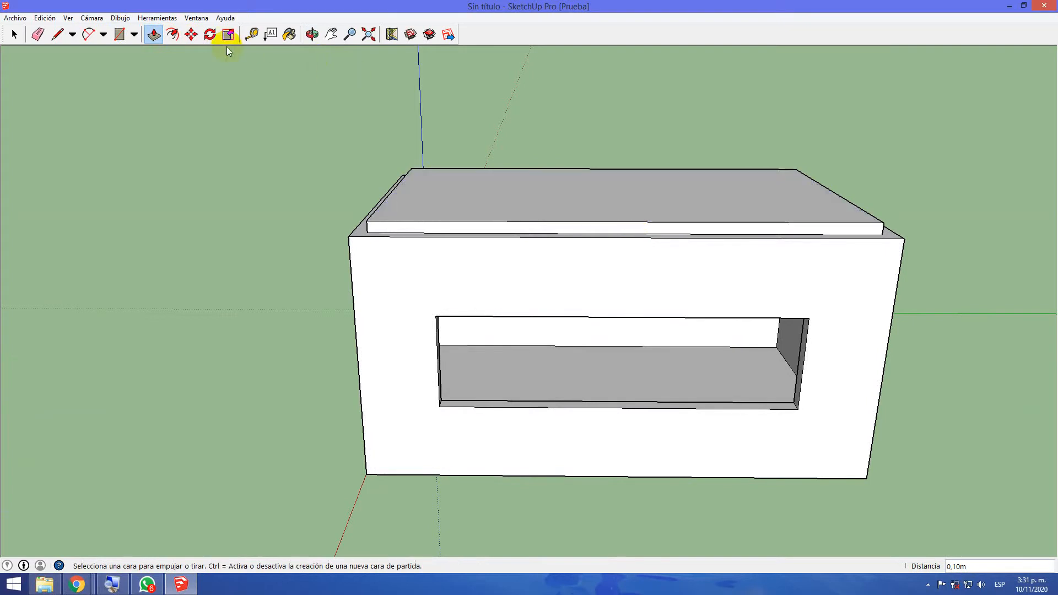
# Select the roof slab's top face together with the side faces around its perimeter
pyautogui.moveTo(550, 441); pyautogui.dragTo(506, 418, button='middle')
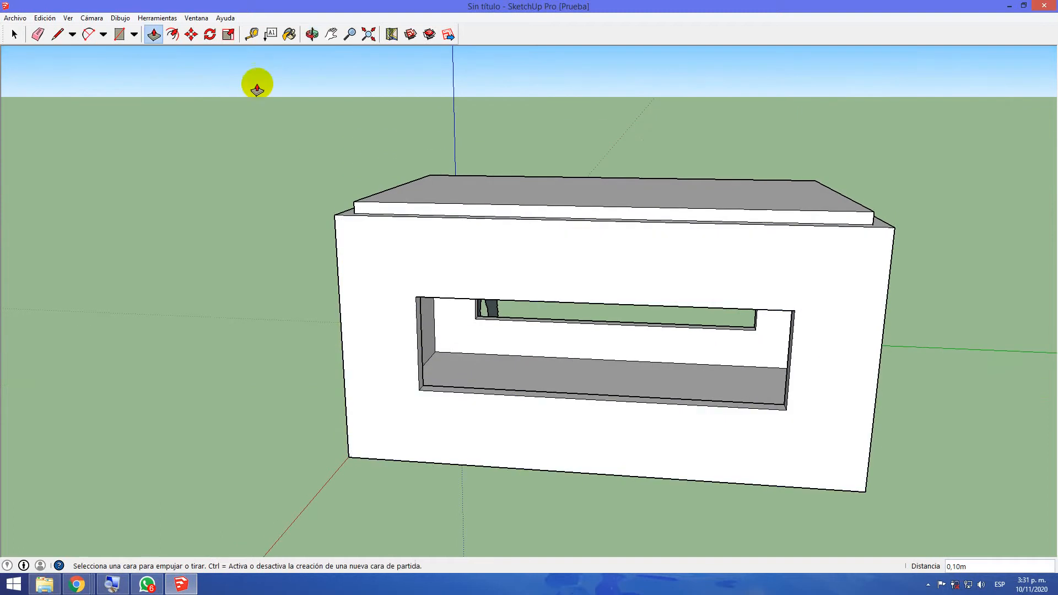
pyautogui.click(191, 34)
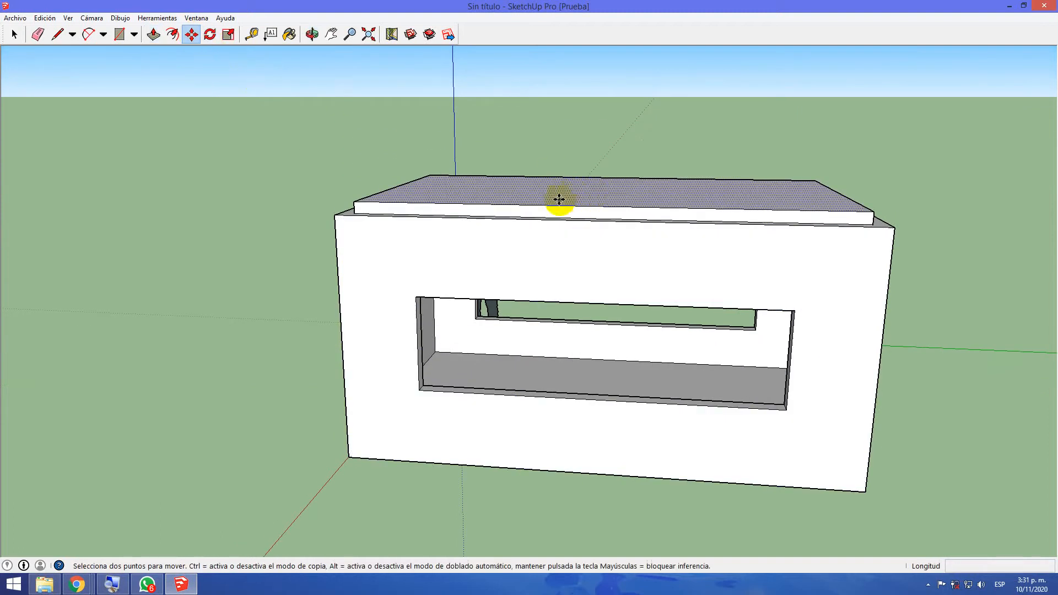
pyautogui.scroll(-1, 256, 207)
pyautogui.scroll(3, 255, 207)
pyautogui.moveTo(256, 208); pyautogui.dragTo(307, 370, button='middle')
pyautogui.click(14, 34)
pyautogui.click(449, 314)
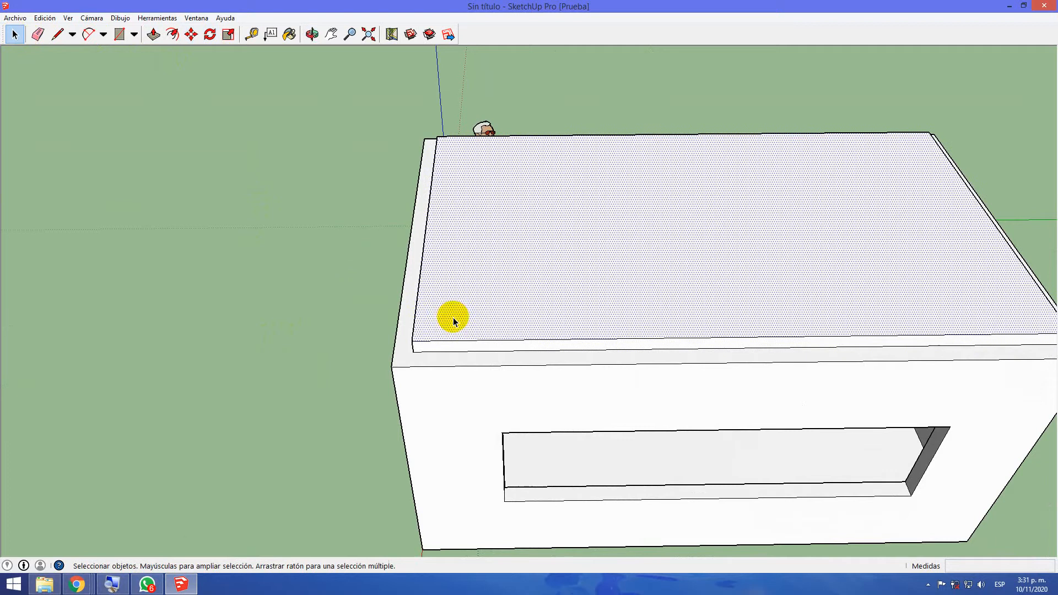
pyautogui.moveTo(411, 333); pyautogui.dragTo(576, 361, button='middle')
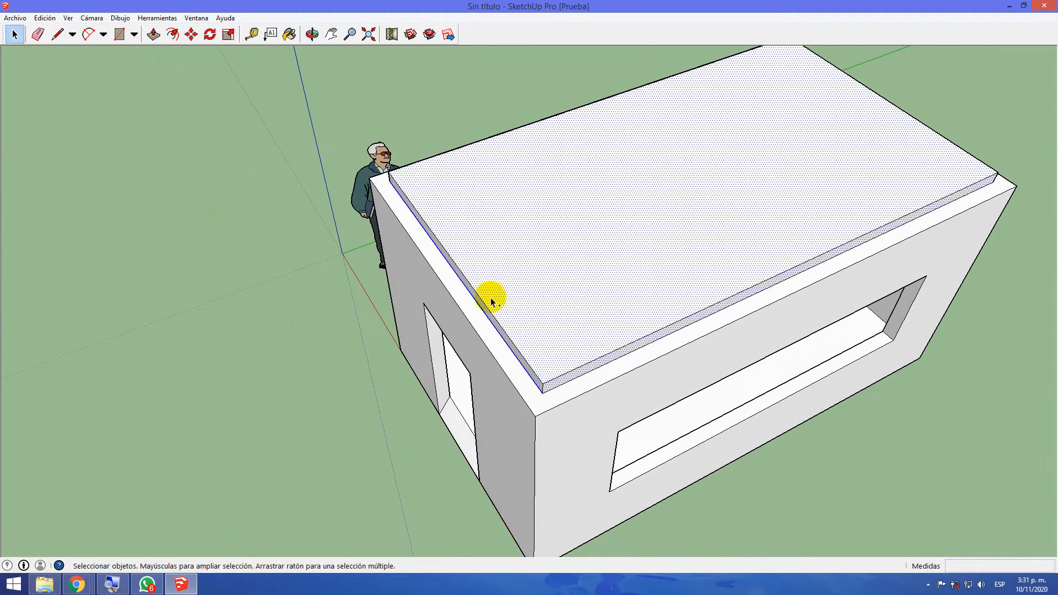
pyautogui.moveTo(544, 336); pyautogui.dragTo(895, 441, button='middle')
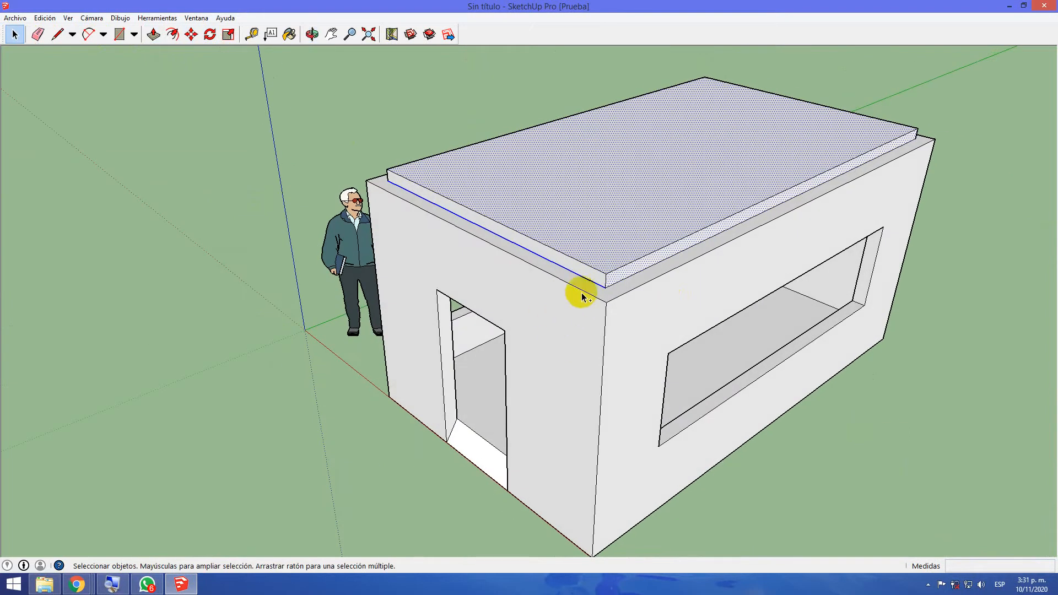
pyautogui.moveTo(493, 196); pyautogui.dragTo(995, 178, button='middle')
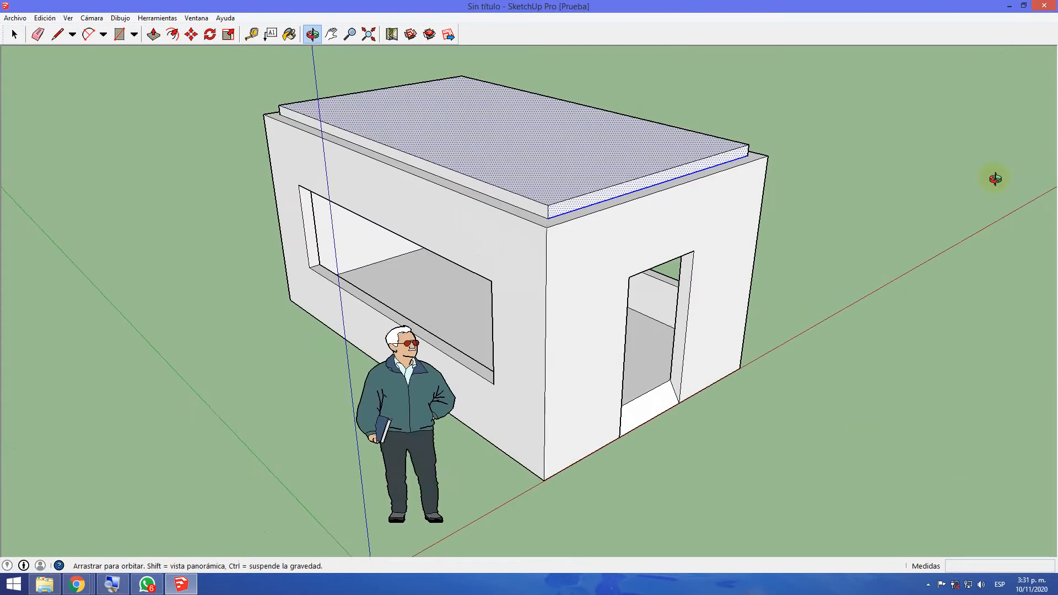
pyautogui.keyDown('ctrl'); pyautogui.click(538, 213); pyautogui.keyUp('ctrl')
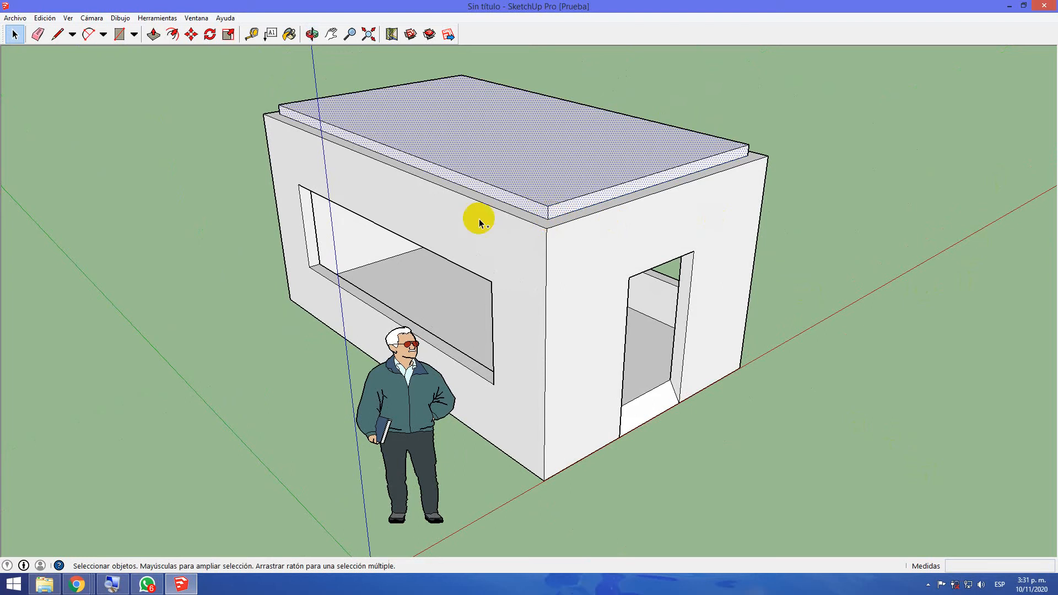
pyautogui.moveTo(411, 211); pyautogui.dragTo(904, 290, button='middle')
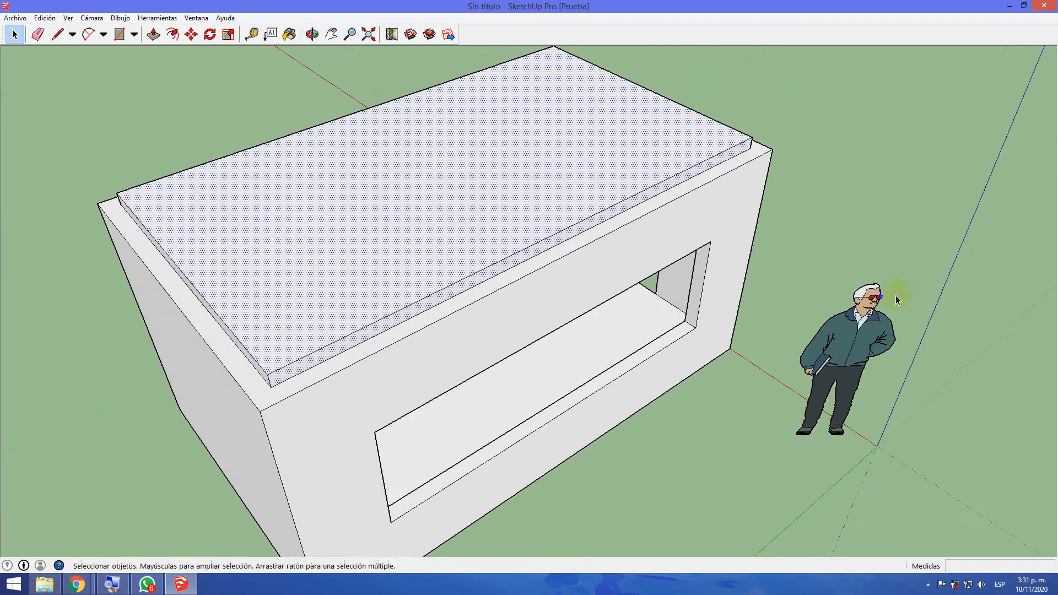
pyautogui.moveTo(309, 428); pyautogui.dragTo(337, 419, button='middle')
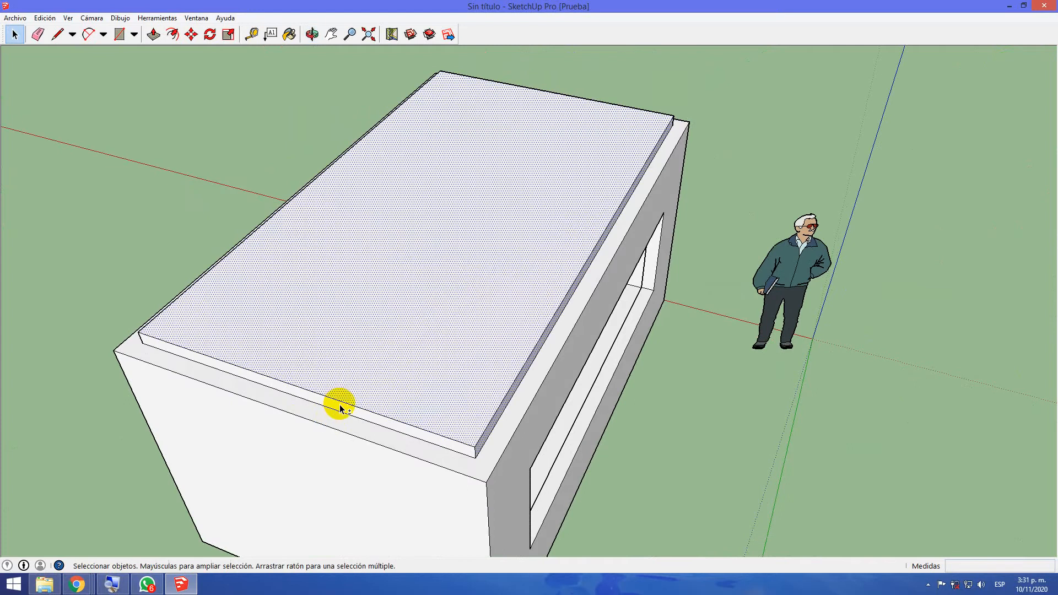
pyautogui.keyDown('ctrl'); pyautogui.click(339, 405); pyautogui.keyUp('ctrl')
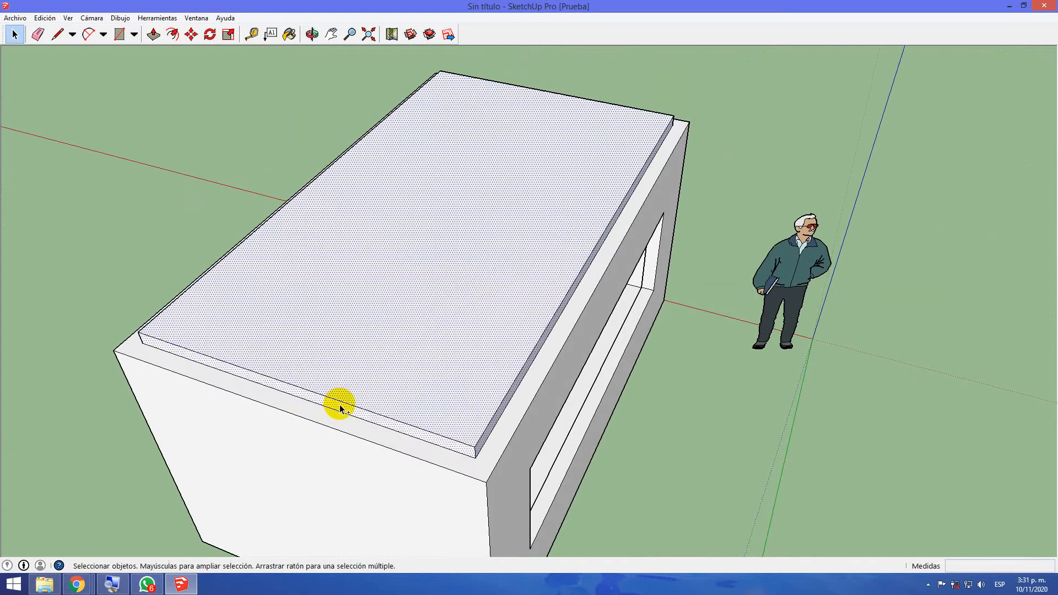
# Try to move the selected slab about 0.28 m down along the blue axis between the walls and inspect it from inside
pyautogui.click(192, 35)
pyautogui.click(402, 186)
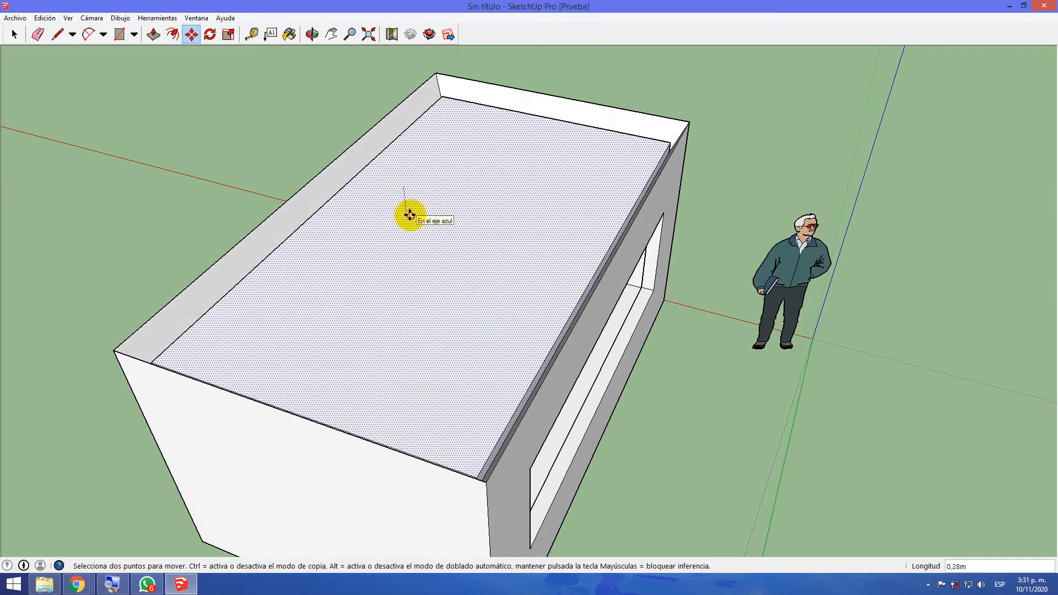
pyautogui.moveTo(633, 354); pyautogui.dragTo(351, 64, button='middle')
pyautogui.moveTo(558, 322); pyautogui.dragTo(590, 379, button='middle')
pyautogui.scroll(3, 590, 379)
pyautogui.scroll(3, 567, 326)
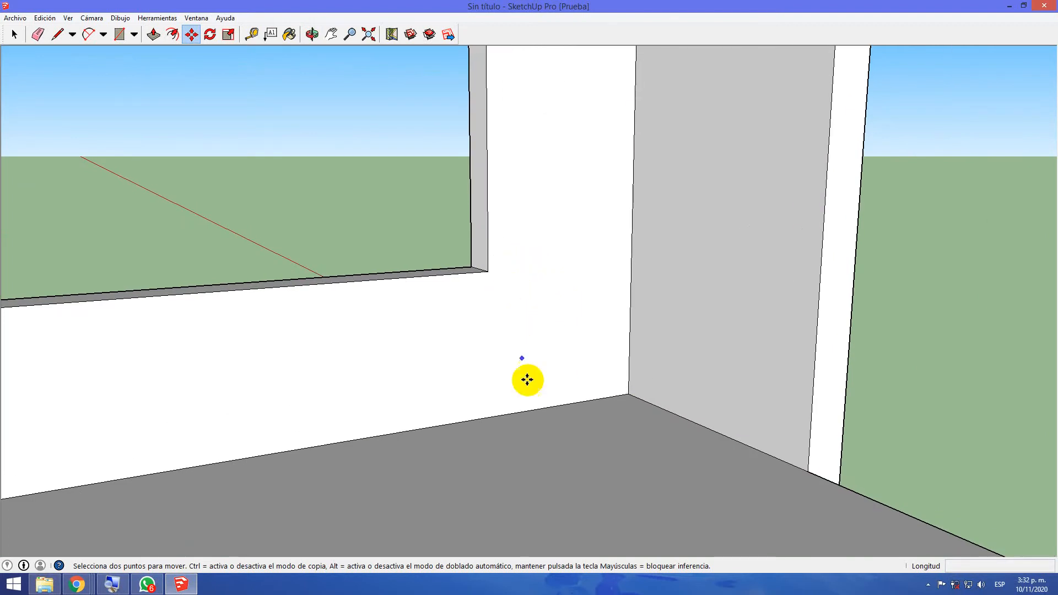
pyautogui.scroll(-5, 547, 444)
# Undo the slab's move and extrusion and remove the roof rectangle from the room
pyautogui.hotkey('ctrl', 'z')
pyautogui.hotkey('ctrl', 'z')
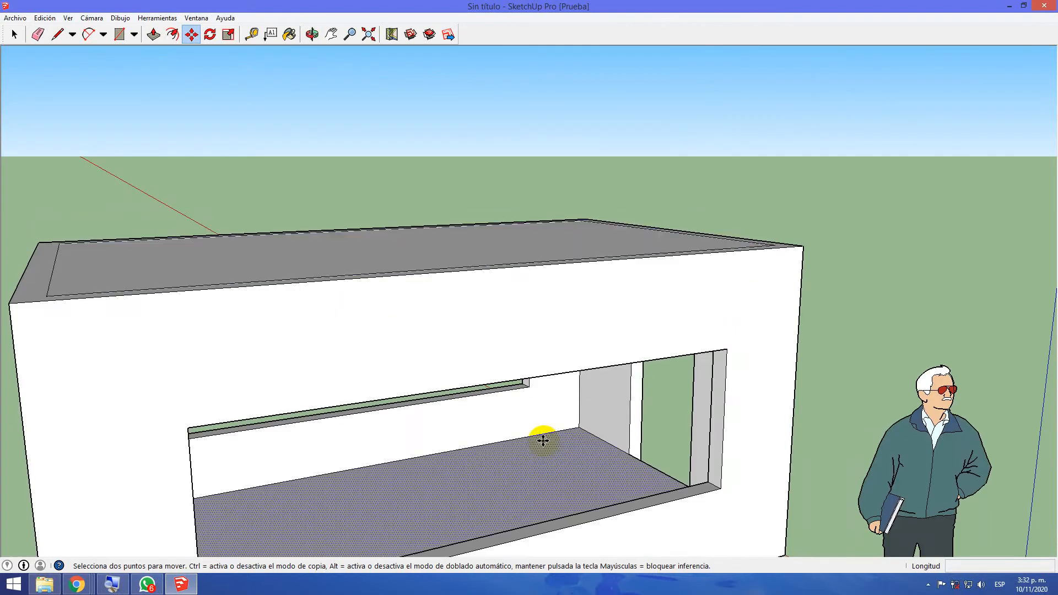
pyautogui.moveTo(568, 513)
pyautogui.mouseDown(button='middle')
pyautogui.moveTo(541, 534)
pyautogui.moveTo(567, 496)
pyautogui.mouseUp(button='middle')
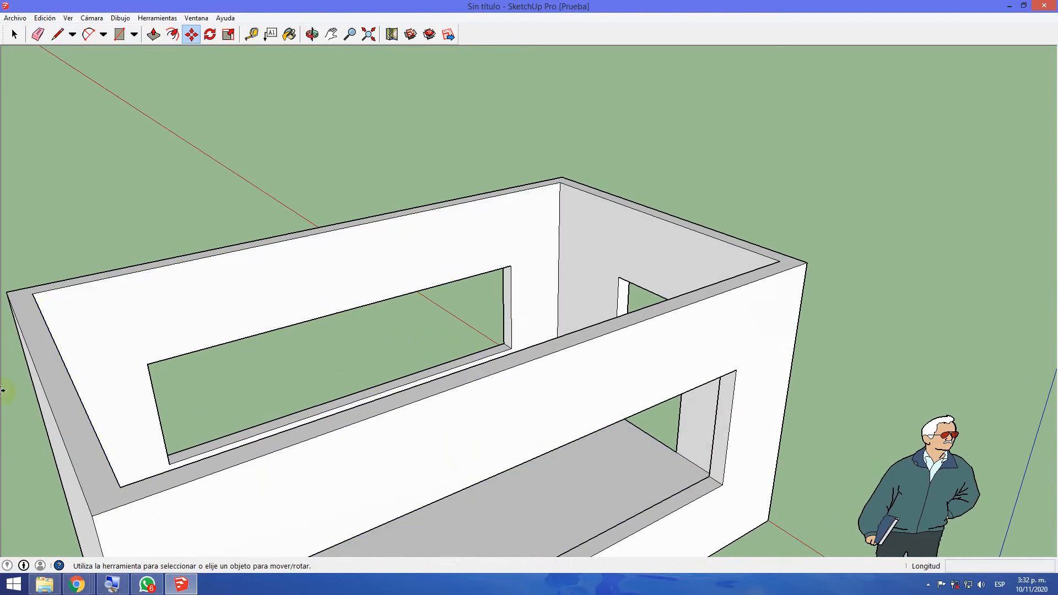
pyautogui.scroll(-1, 675, 401)
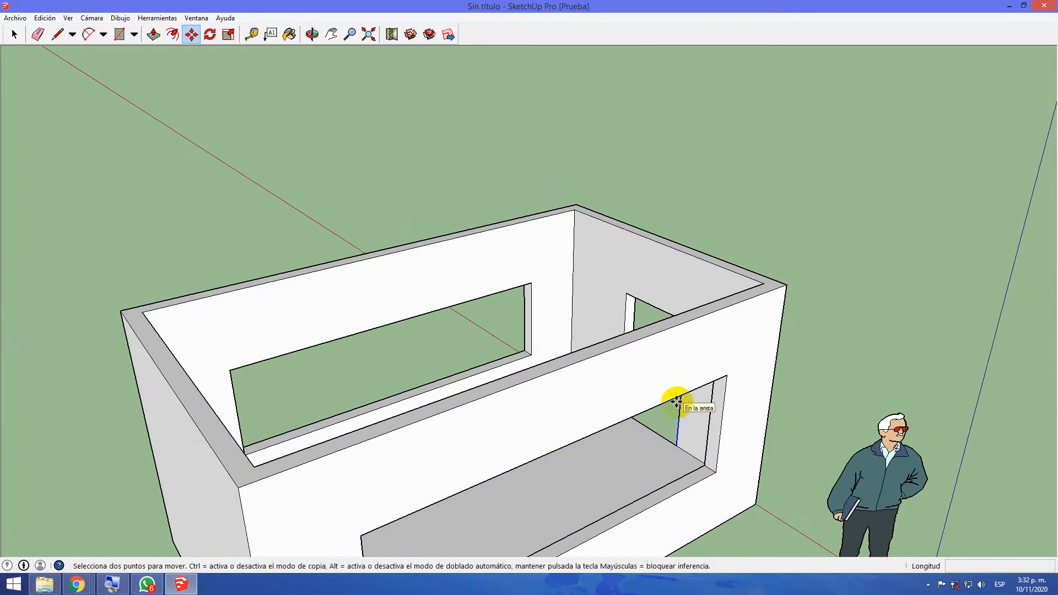
# Draw a 4.20 m line along the inner face of the long wall, just below its top edge, from corner to corner
pyautogui.scroll(-1, 675, 401)
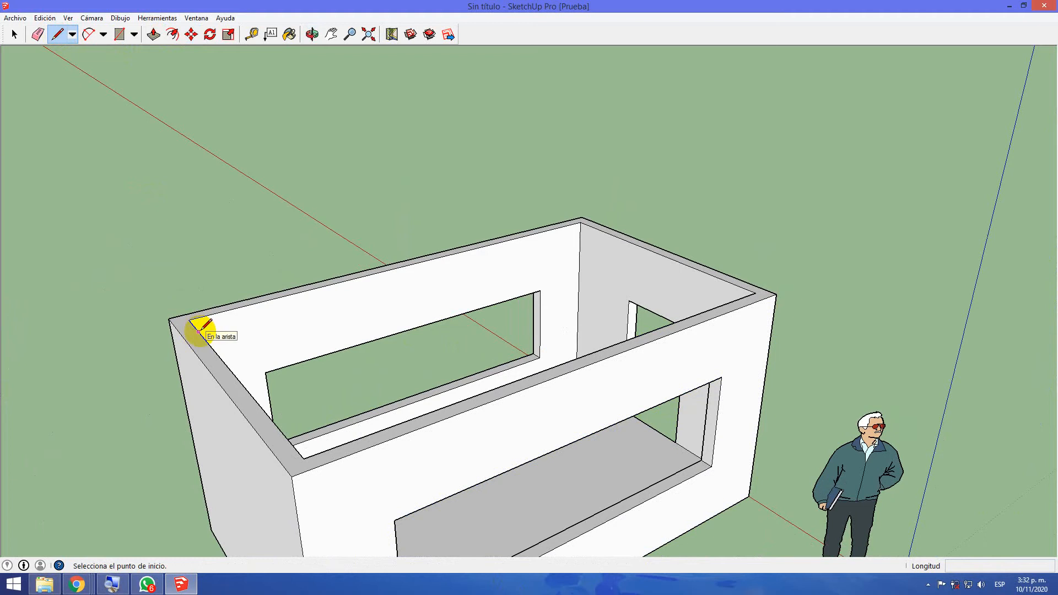
pyautogui.moveTo(455, 339)
pyautogui.mouseDown(button='middle')
pyautogui.moveTo(175, 397)
pyautogui.moveTo(88, 361)
pyautogui.moveTo(28, 305)
pyautogui.moveTo(236, 279)
pyautogui.mouseUp(button='middle')
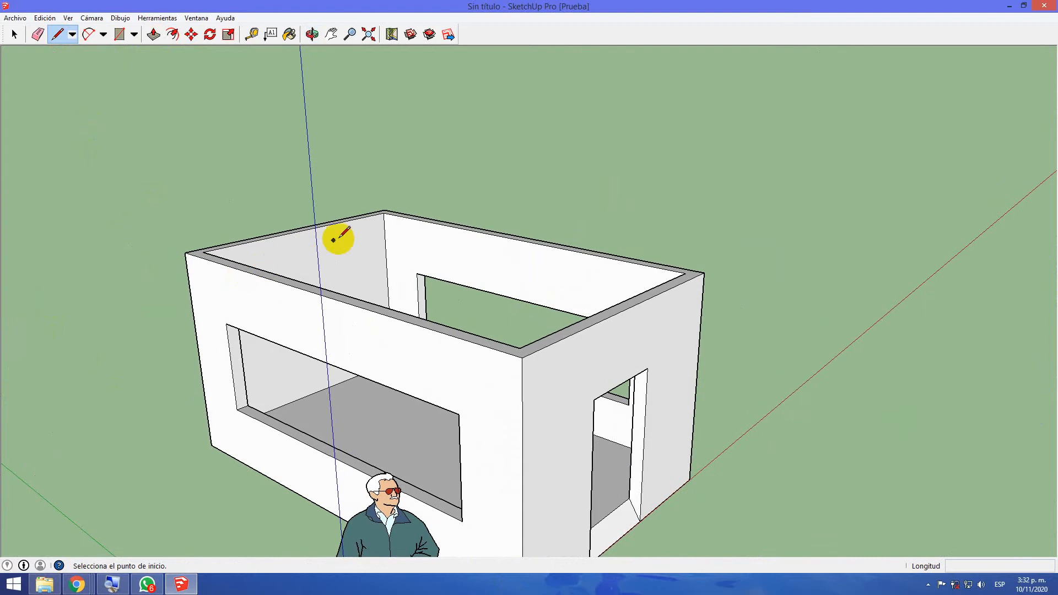
pyautogui.click(385, 223)
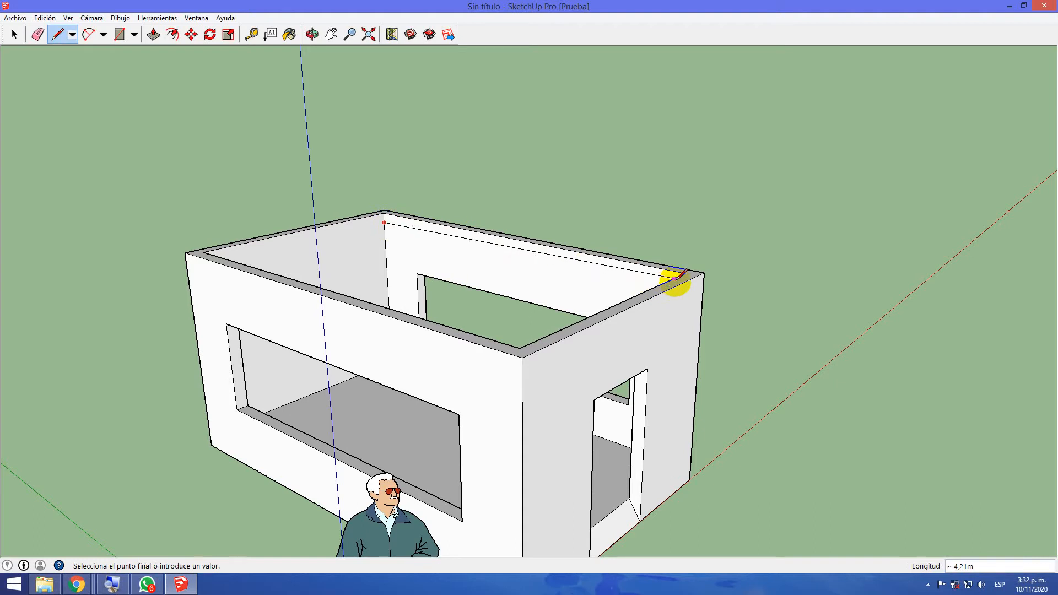
pyautogui.moveTo(626, 283); pyautogui.dragTo(854, 263, button='middle')
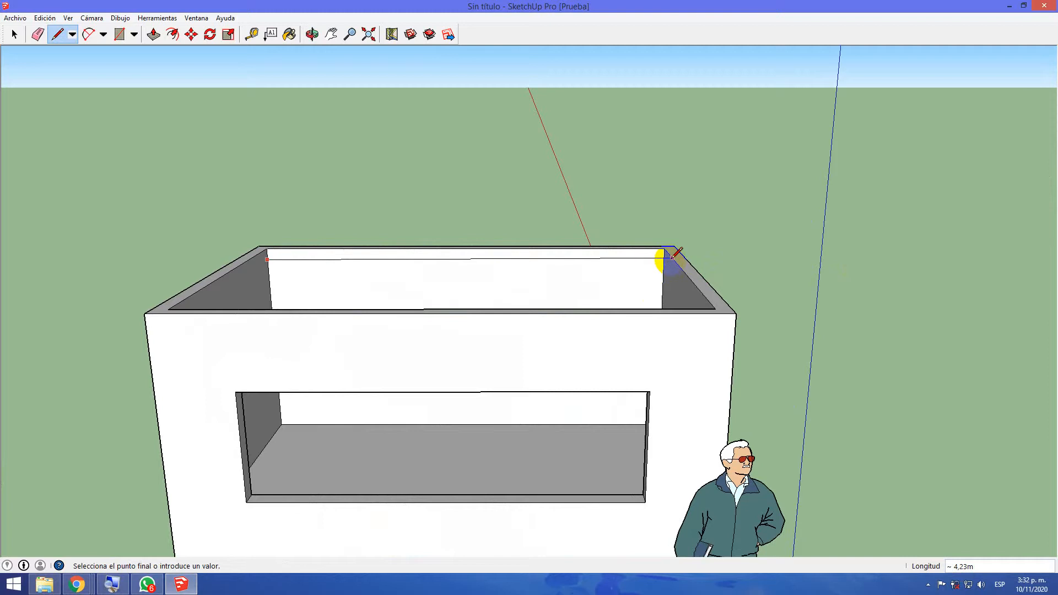
pyautogui.moveTo(672, 257); pyautogui.dragTo(668, 288, button='middle')
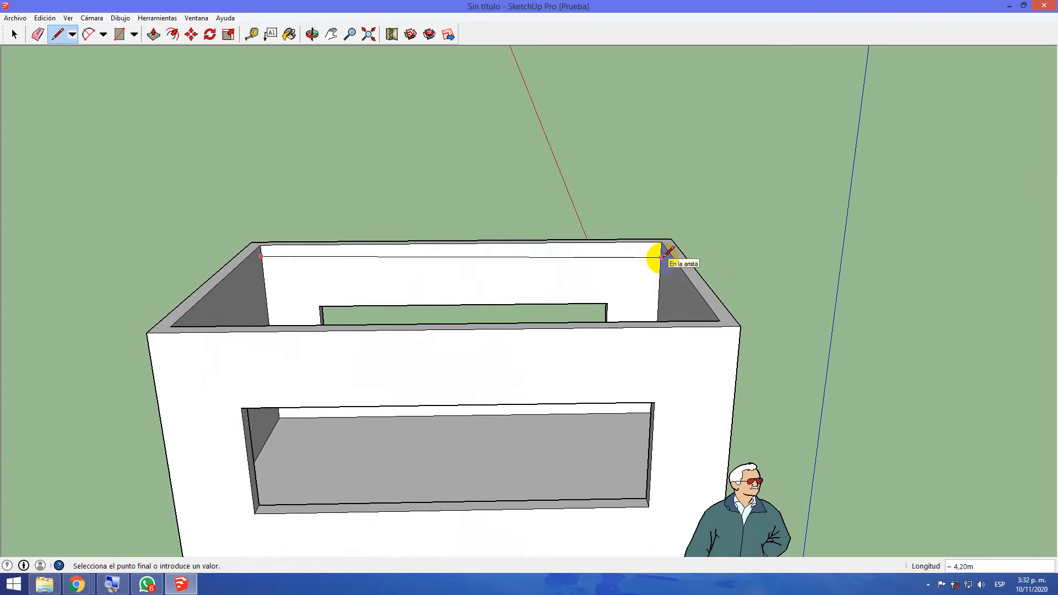
pyautogui.moveTo(664, 257); pyautogui.dragTo(642, 267, button='middle')
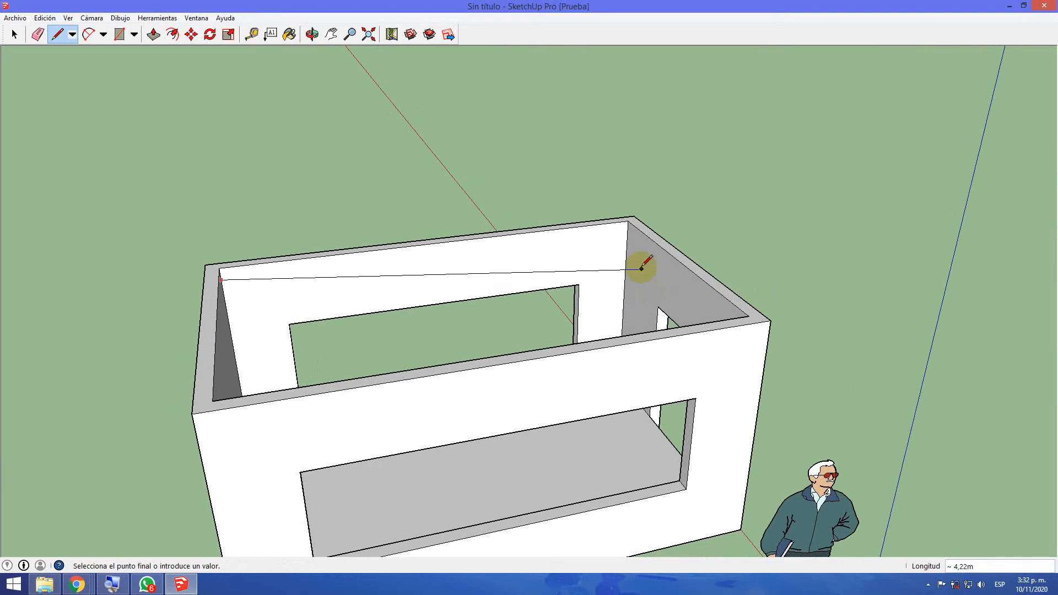
pyautogui.click(627, 230)
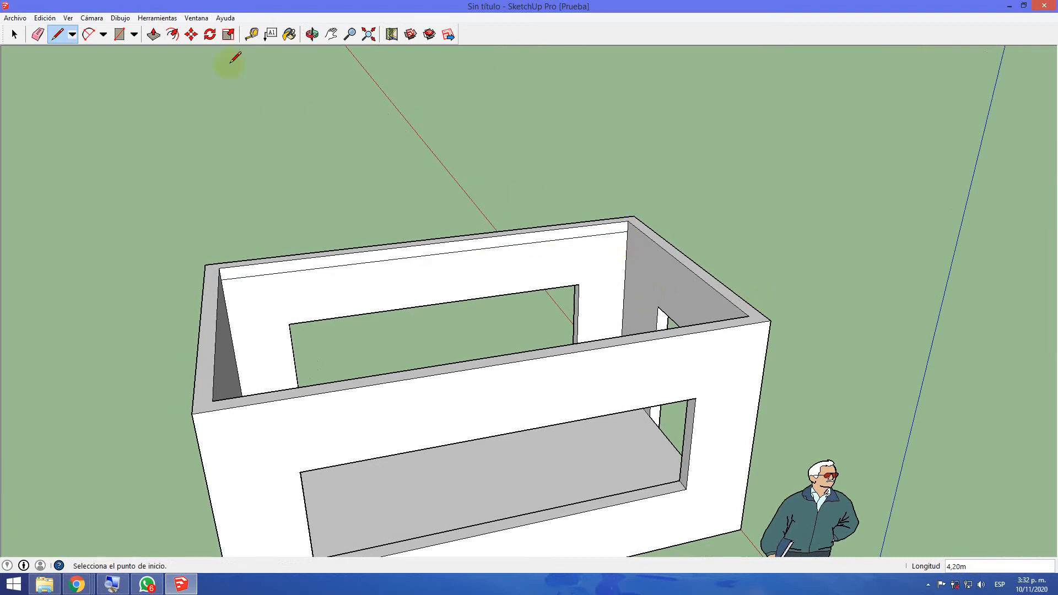
# Extend the narrow strip above the line across the room to the opposite wall with Push/Pull to form the roof
pyautogui.click(154, 35)
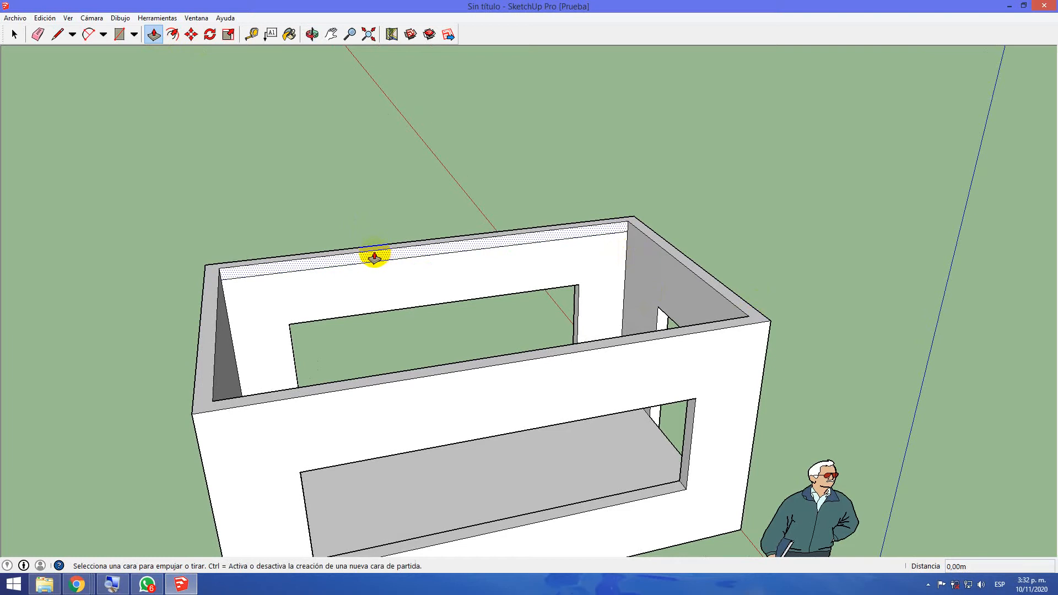
pyautogui.click(375, 257)
pyautogui.click(424, 360)
pyautogui.moveTo(345, 302); pyautogui.dragTo(668, 259, button='middle')
pyautogui.moveTo(367, 342); pyautogui.dragTo(272, 300, button='middle')
pyautogui.moveTo(387, 338); pyautogui.dragTo(406, 556)
pyautogui.moveTo(421, 267); pyautogui.dragTo(444, 372)
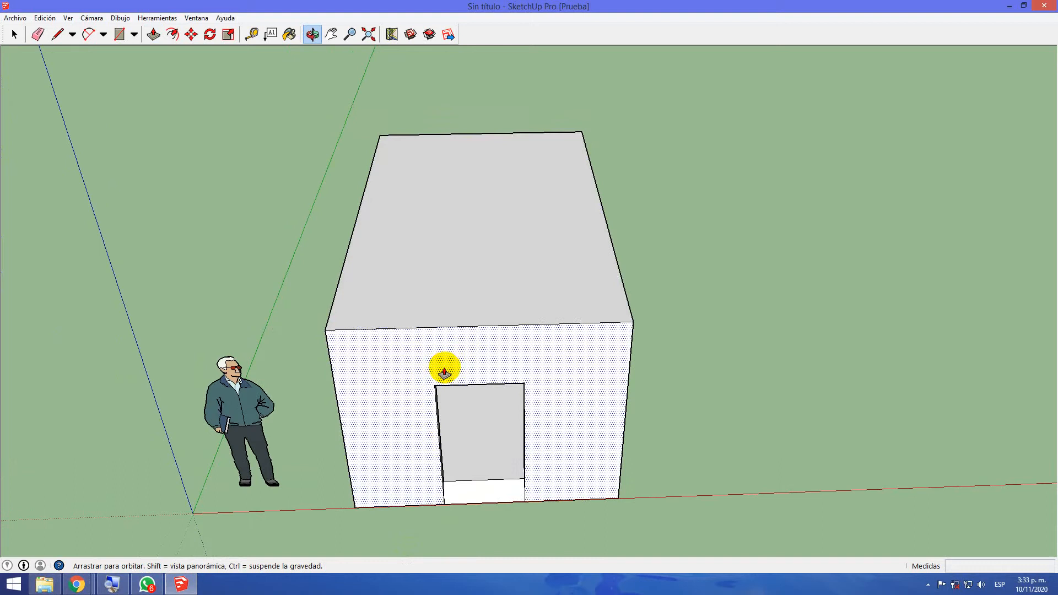
pyautogui.click(88, 35)
pyautogui.moveTo(345, 316); pyautogui.dragTo(406, 432, button='middle')
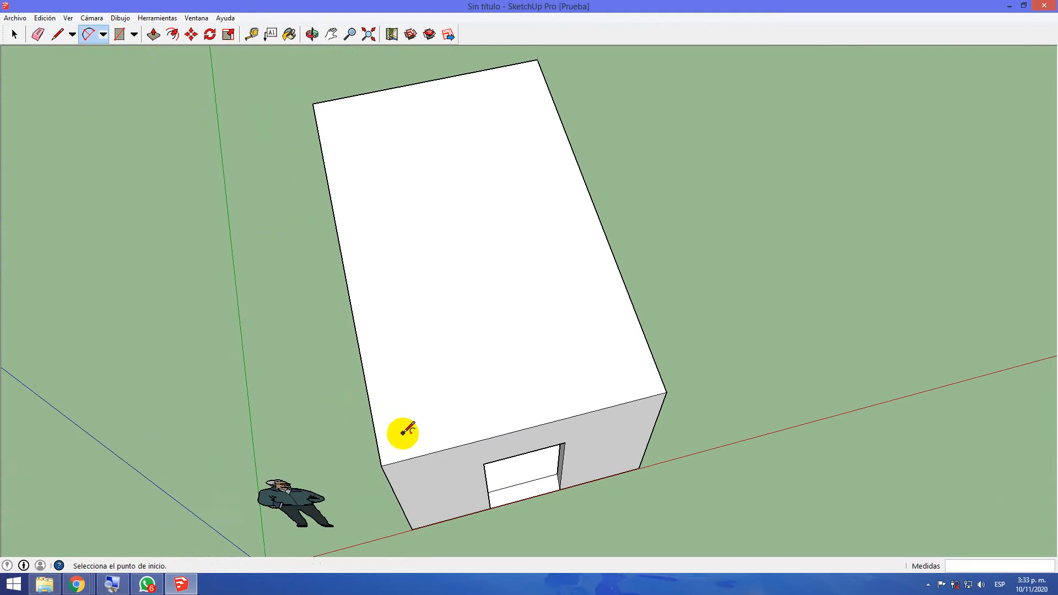
pyautogui.click(393, 446)
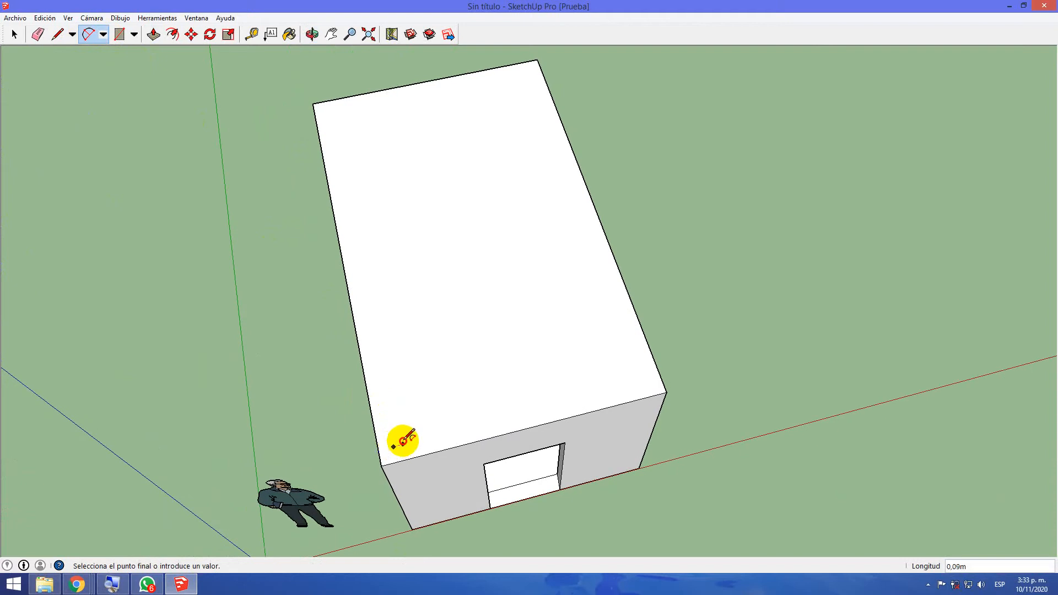
pyautogui.hotkey('ctrl', 'z')
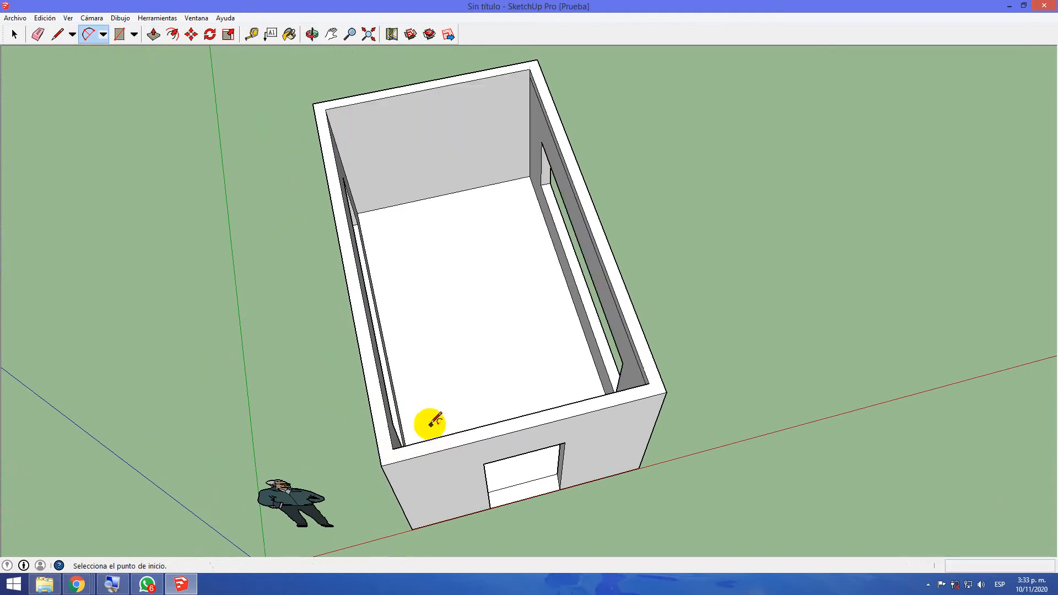
pyautogui.hotkey('ctrl', 'y')
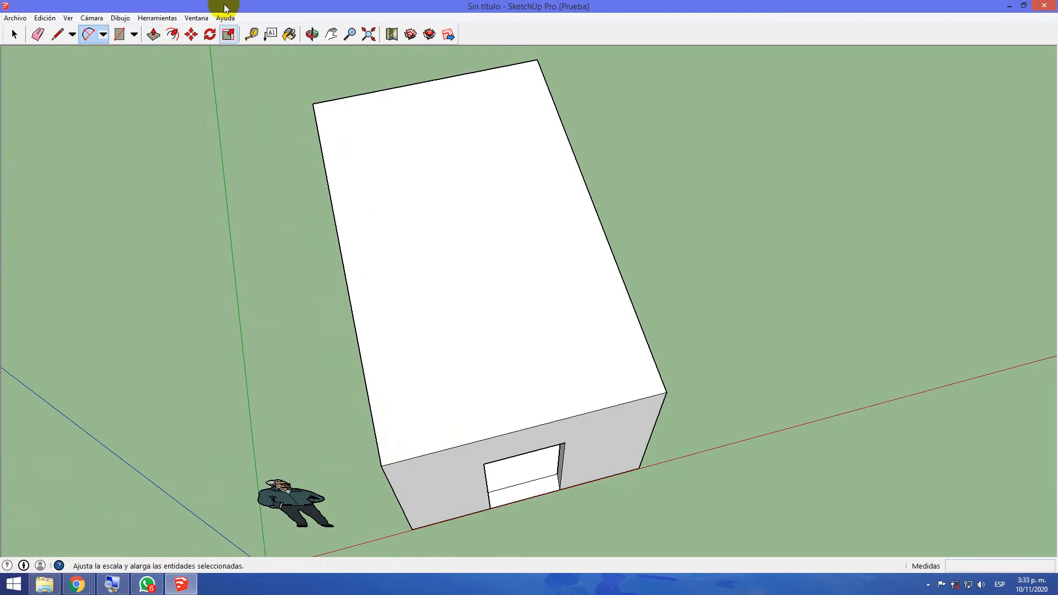
# Draw two circles with radii of about 0.06 m and 0.05 m on the roof, along the doorway-side edge near the human figure
pyautogui.click(134, 35)
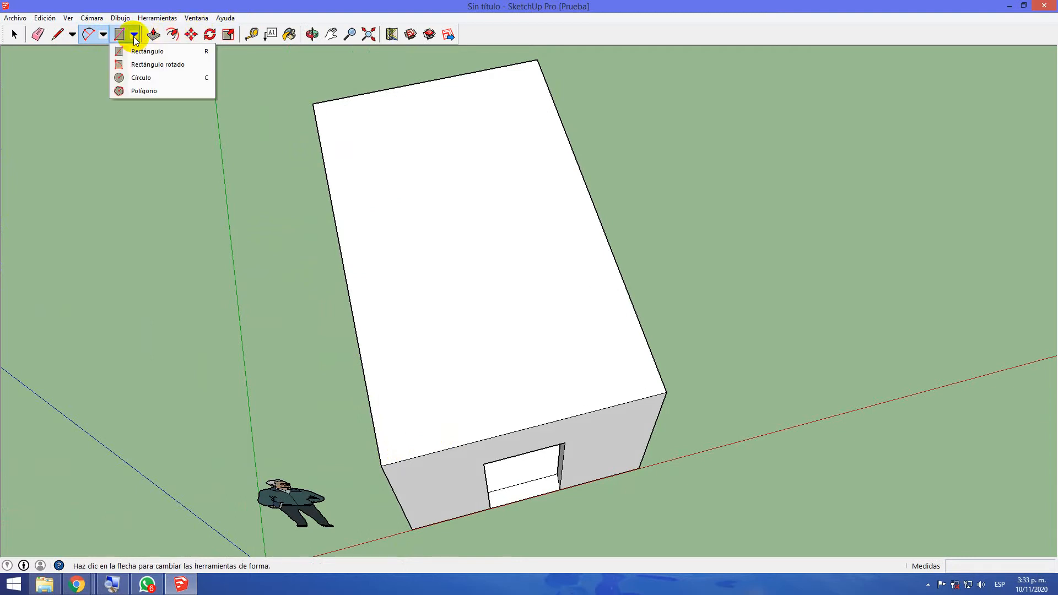
pyautogui.click(145, 77)
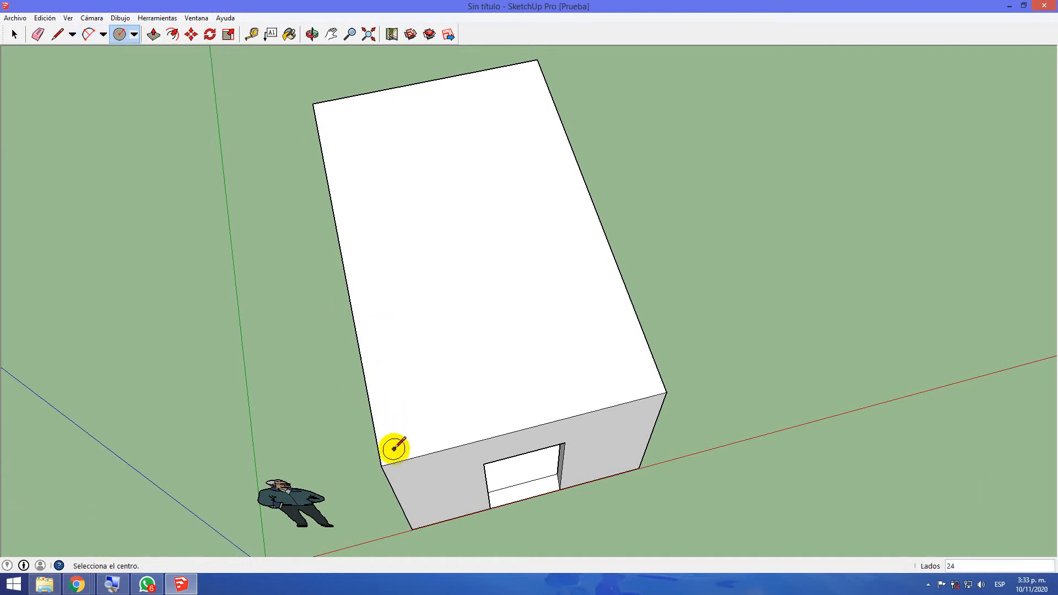
pyautogui.scroll(3, 392, 449)
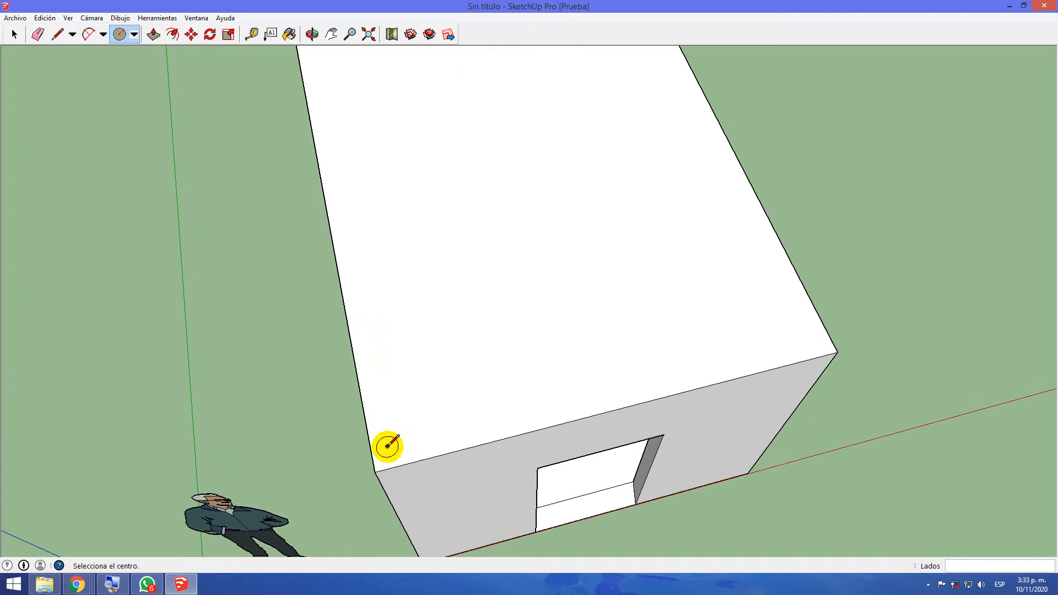
pyautogui.click(387, 446)
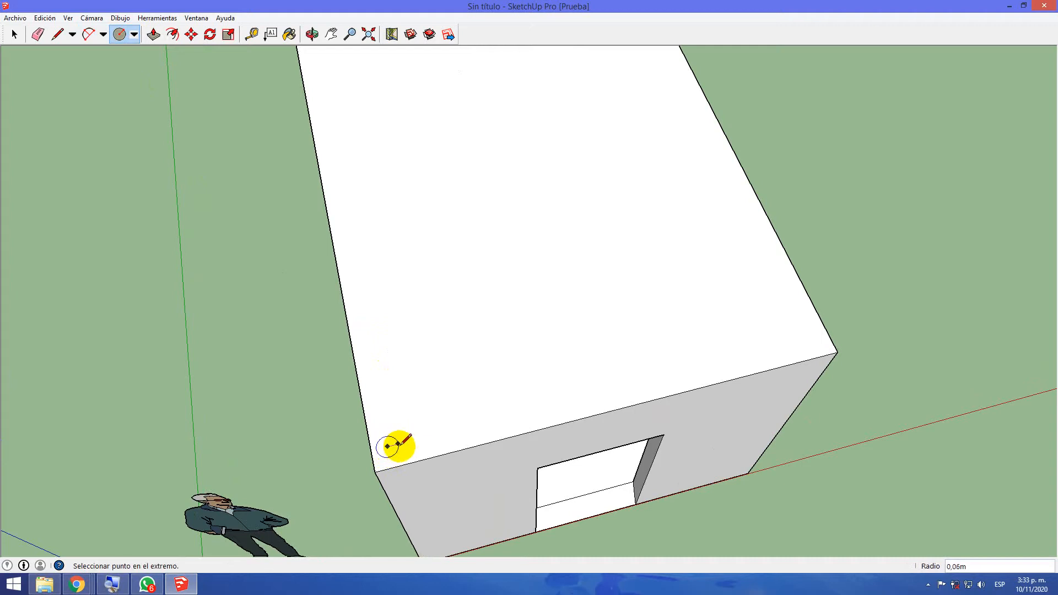
pyautogui.click(399, 444)
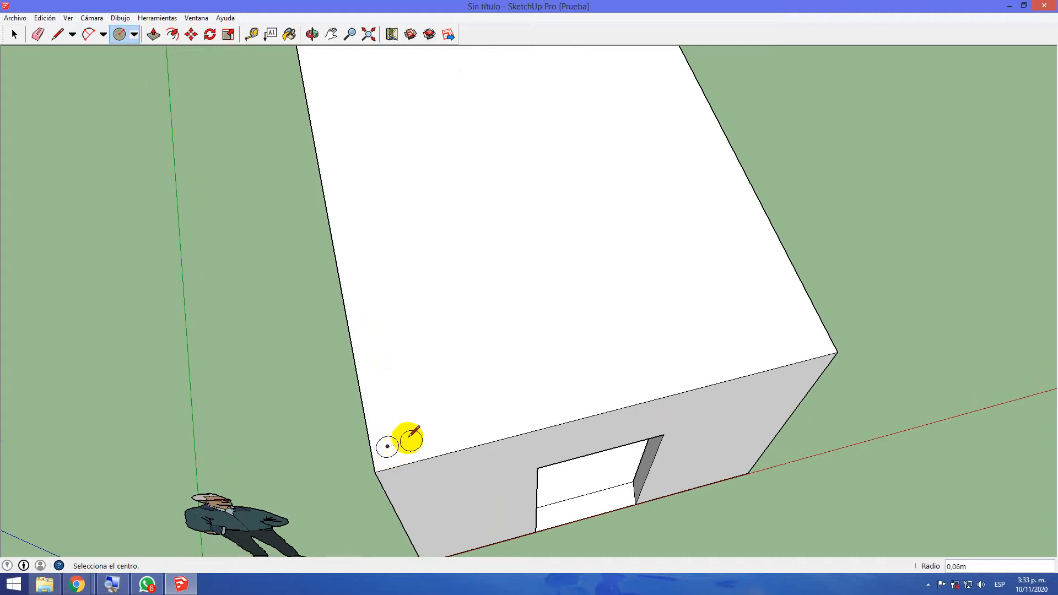
pyautogui.click(446, 432)
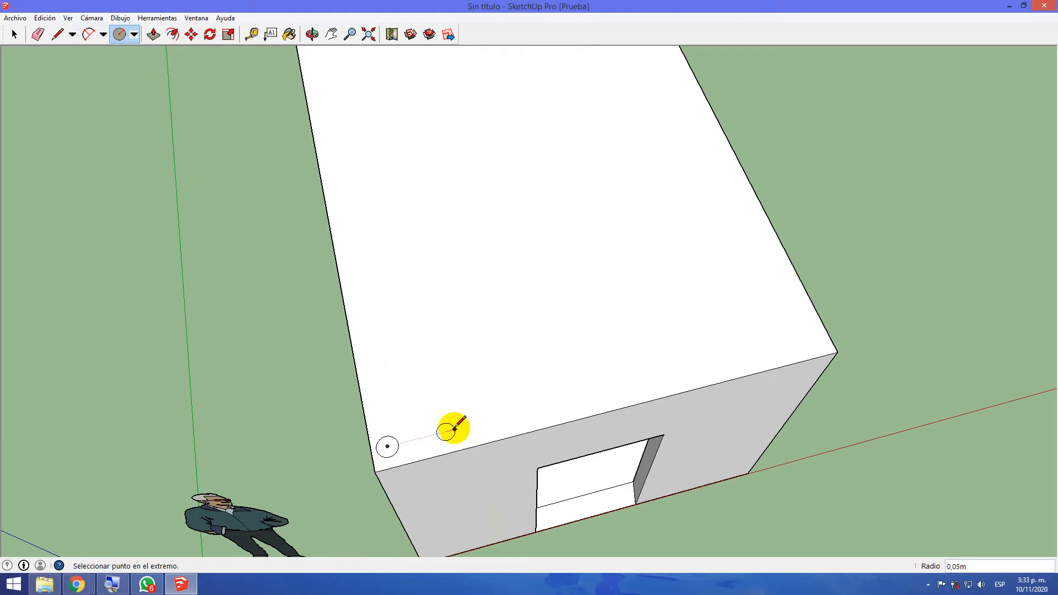
pyautogui.click(451, 429)
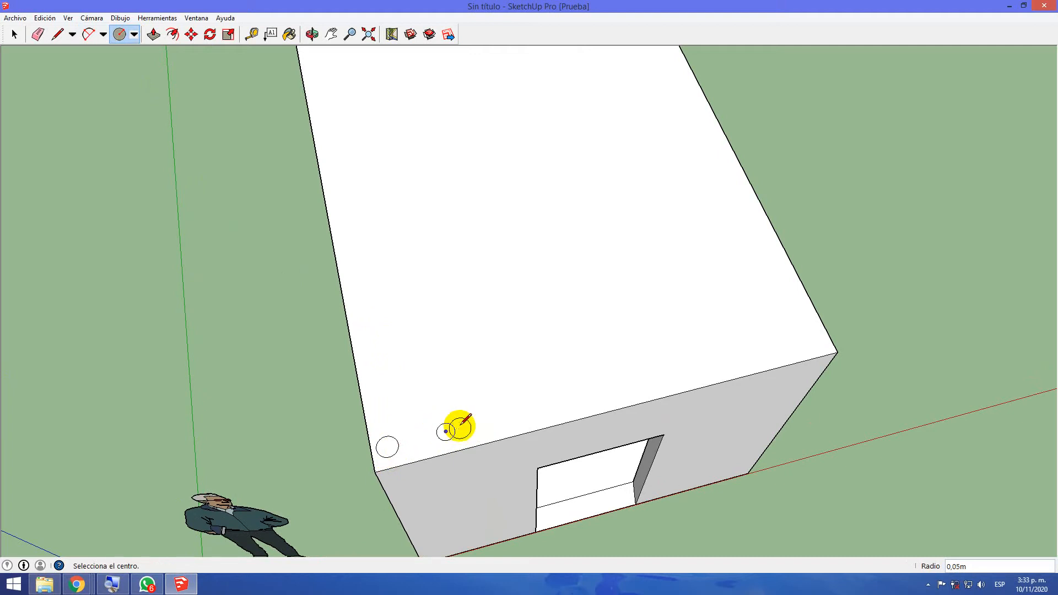
# Draw eight more circles, each with a radius of about 0.05 m, in a row along the doorway-side roof edge up to the far corner
pyautogui.click(490, 420)
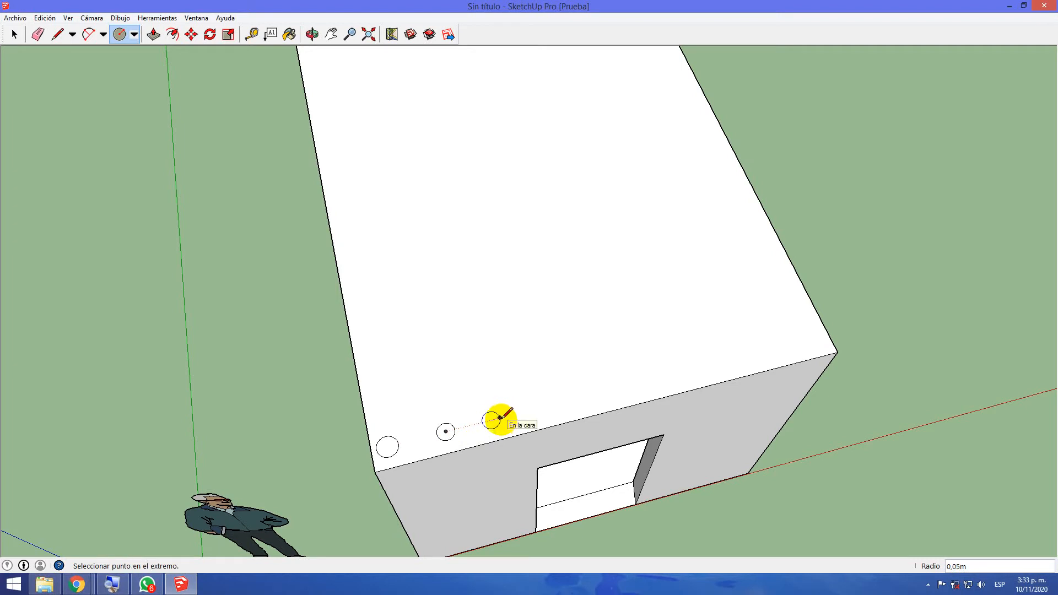
pyautogui.click(499, 418)
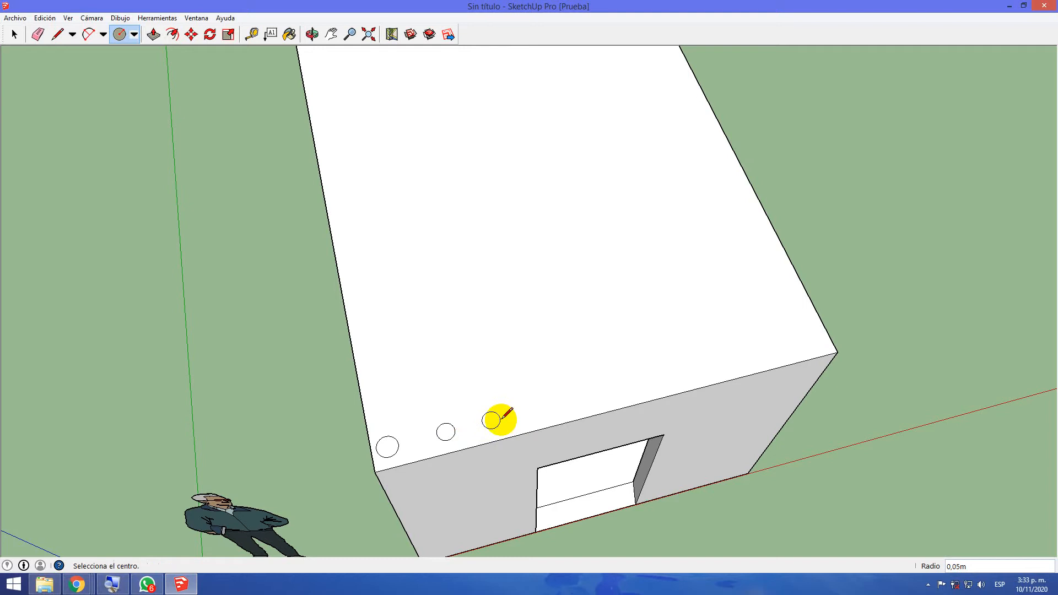
pyautogui.click(545, 413)
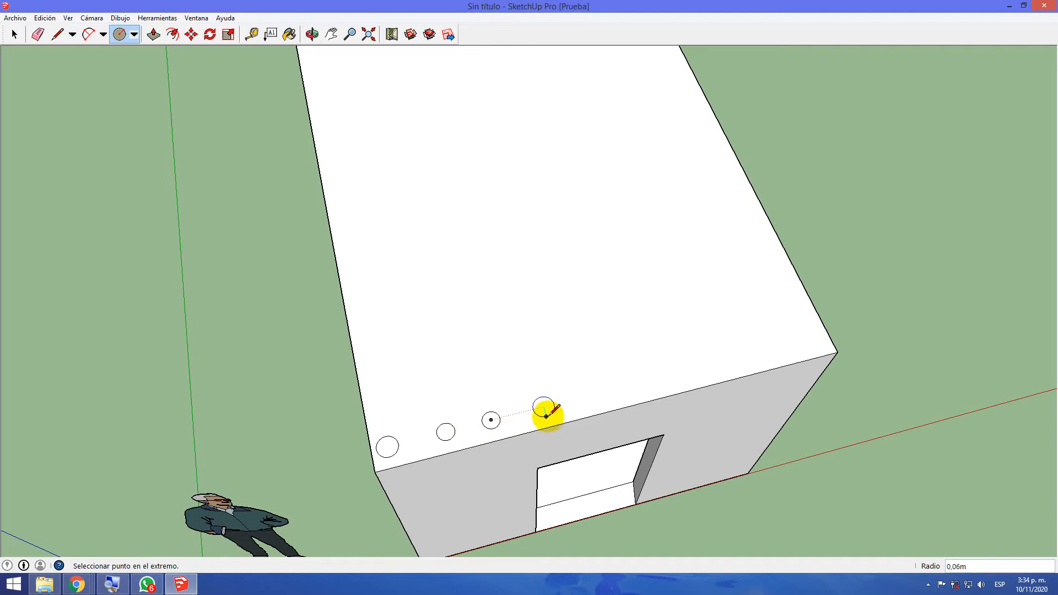
pyautogui.click(545, 414)
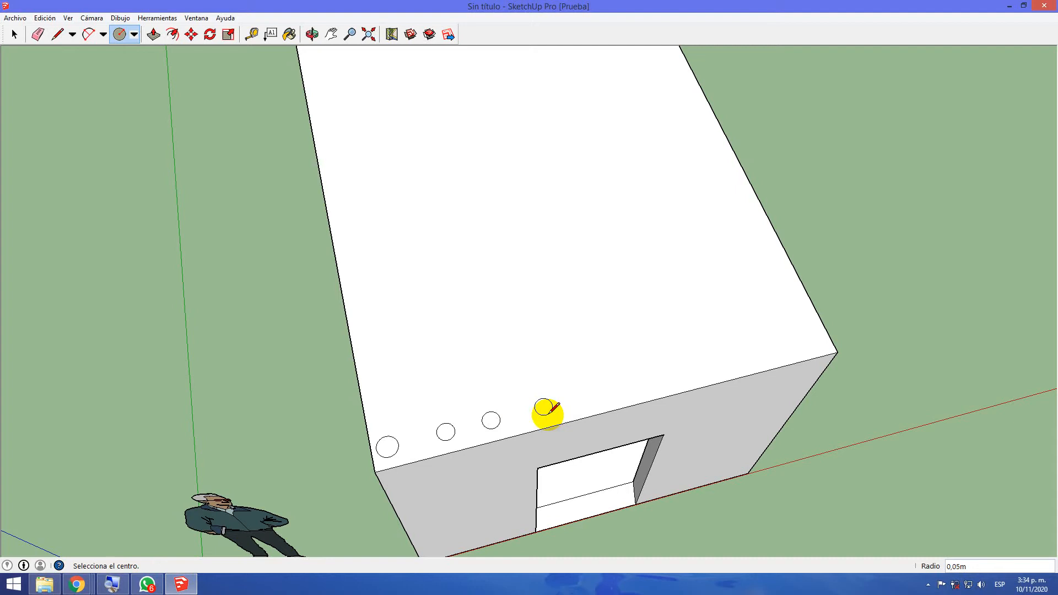
pyautogui.click(595, 394)
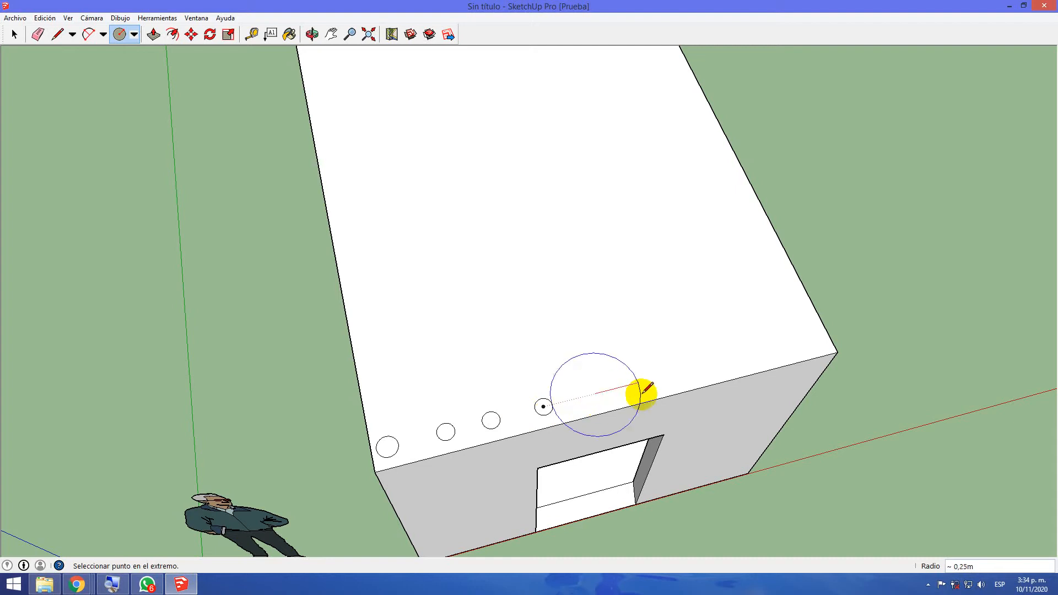
pyautogui.click(604, 391)
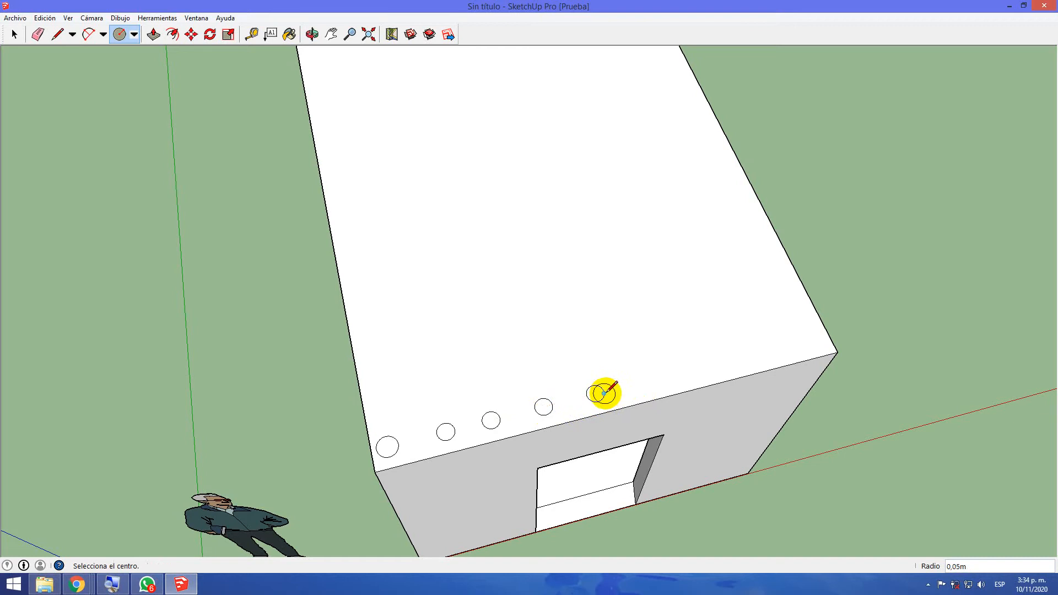
pyautogui.click(649, 384)
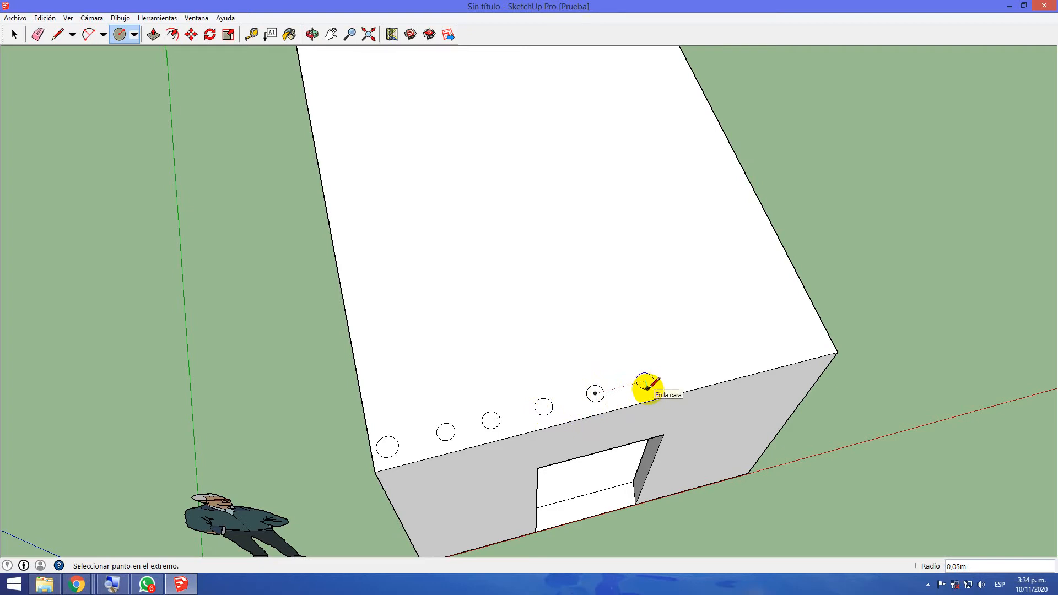
pyautogui.press('Return')
pyautogui.click(644, 381)
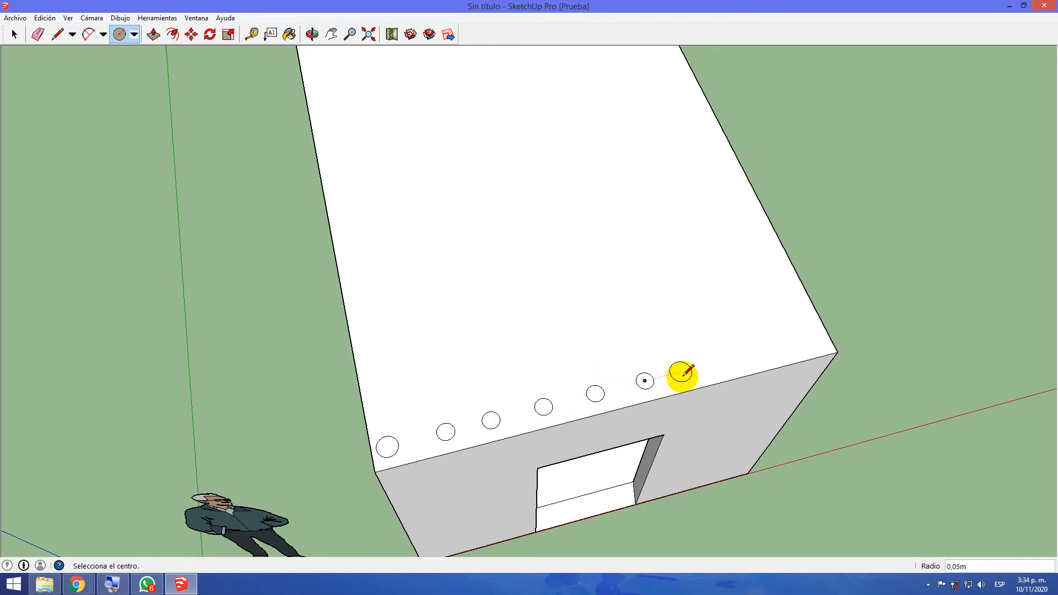
pyautogui.click(688, 371)
pyautogui.click(693, 378)
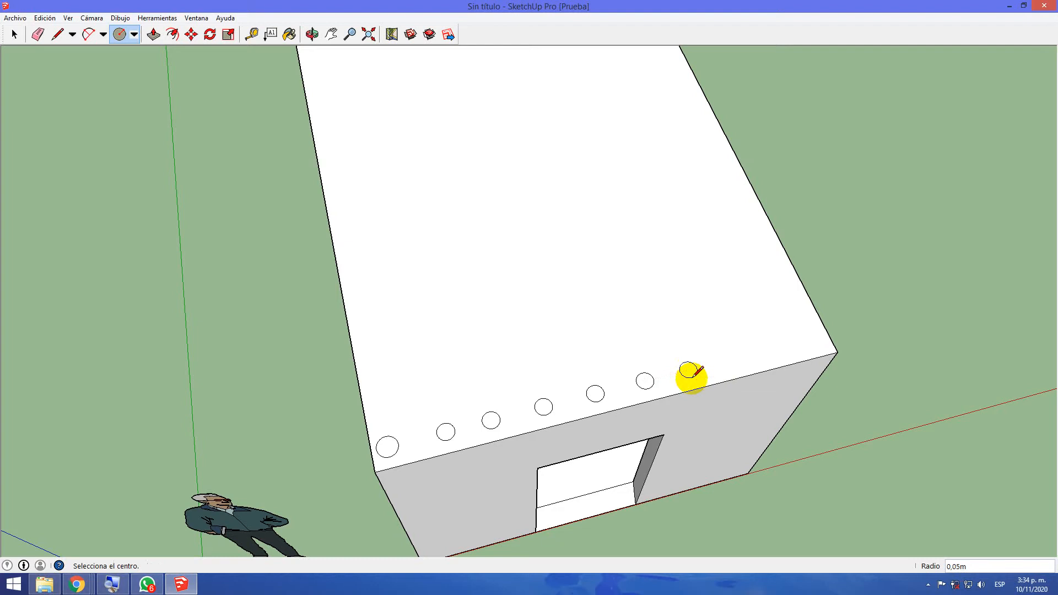
pyautogui.click(726, 359)
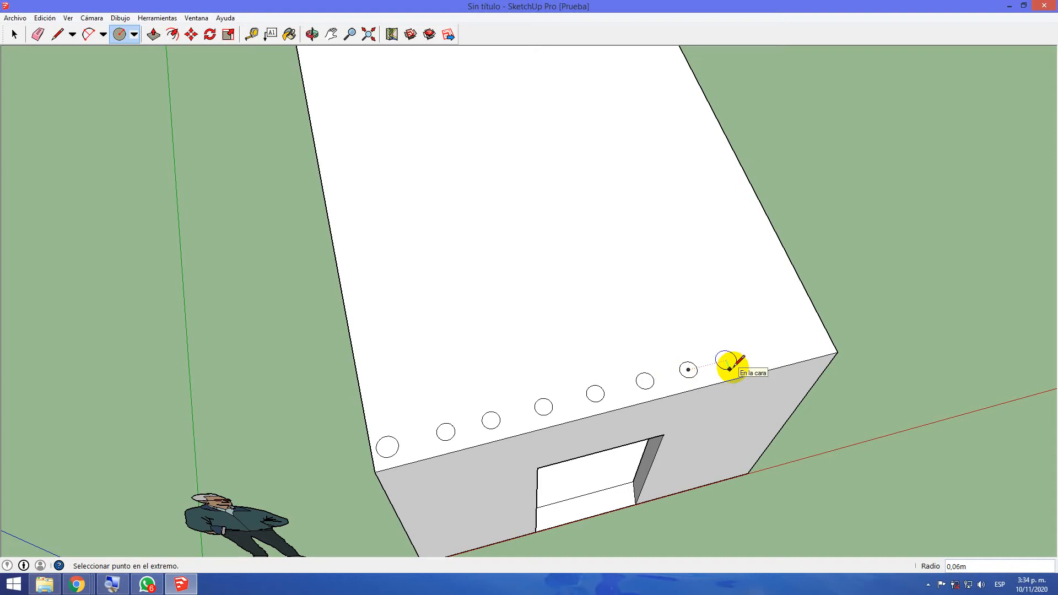
pyautogui.click(729, 367)
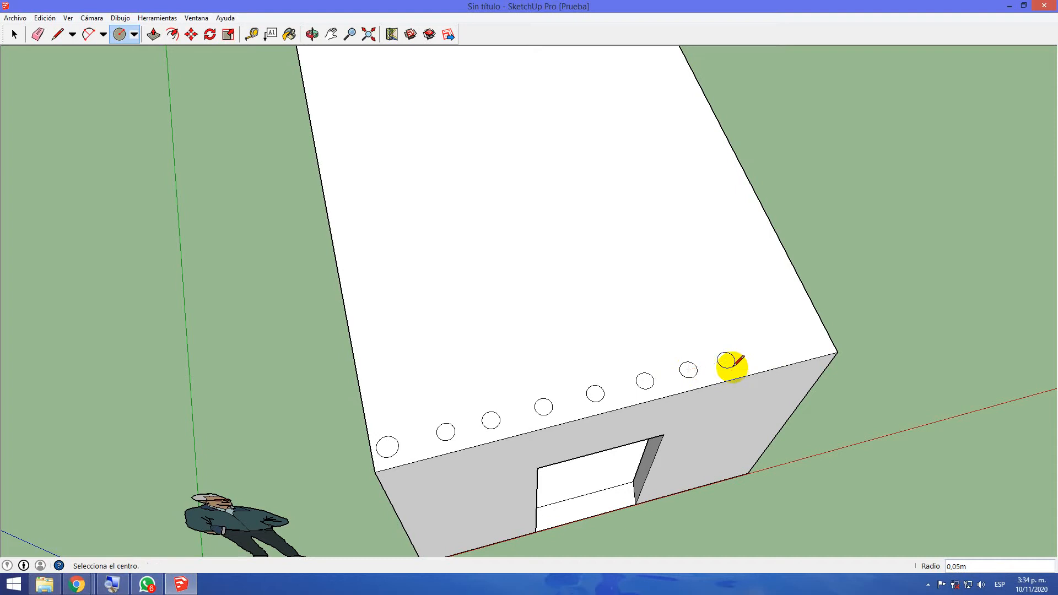
pyautogui.click(766, 349)
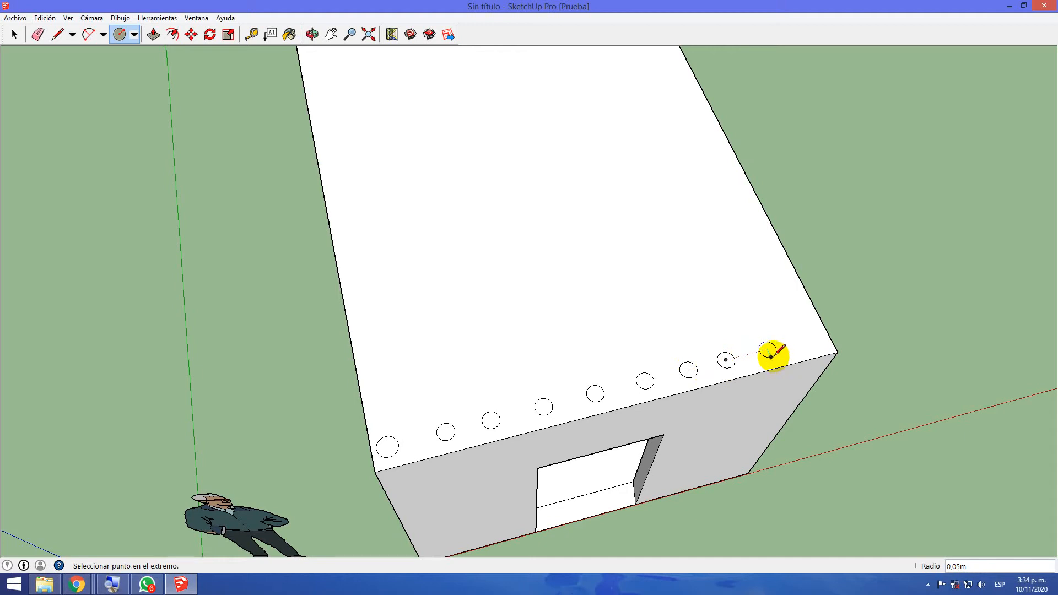
pyautogui.click(773, 356)
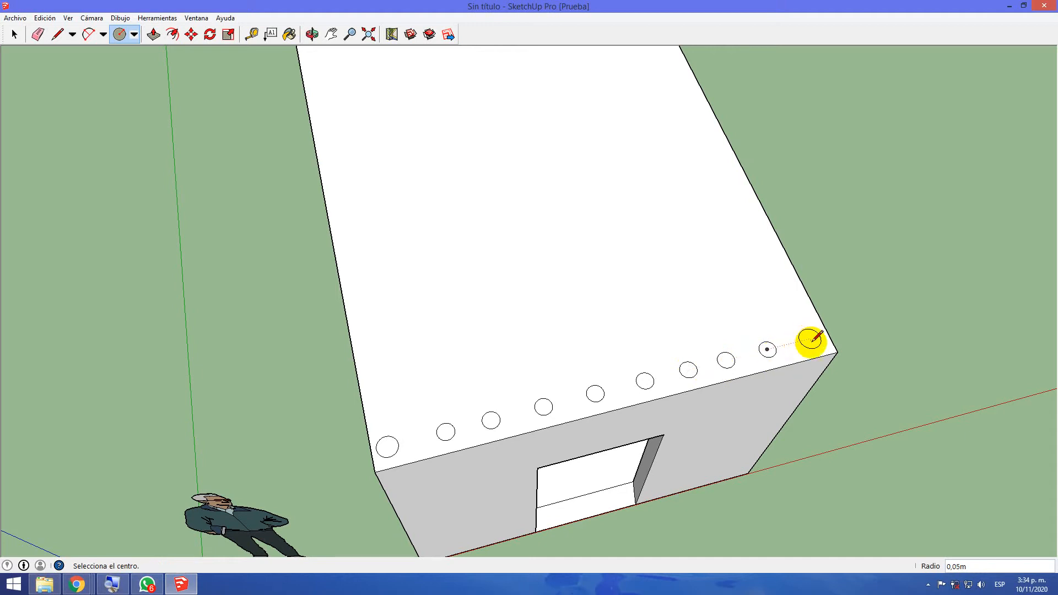
pyautogui.click(811, 337)
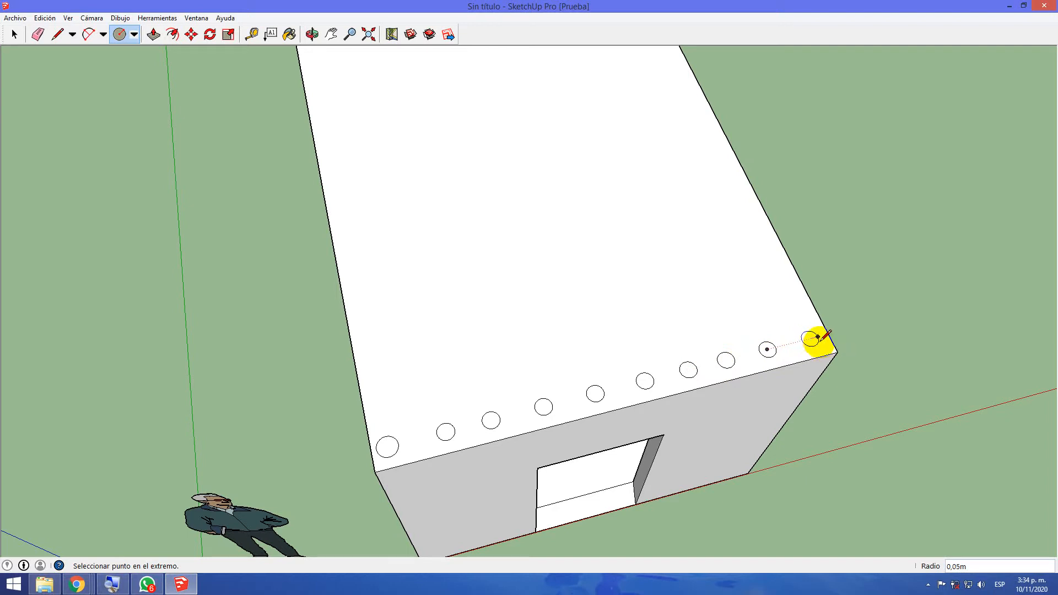
pyautogui.click(818, 336)
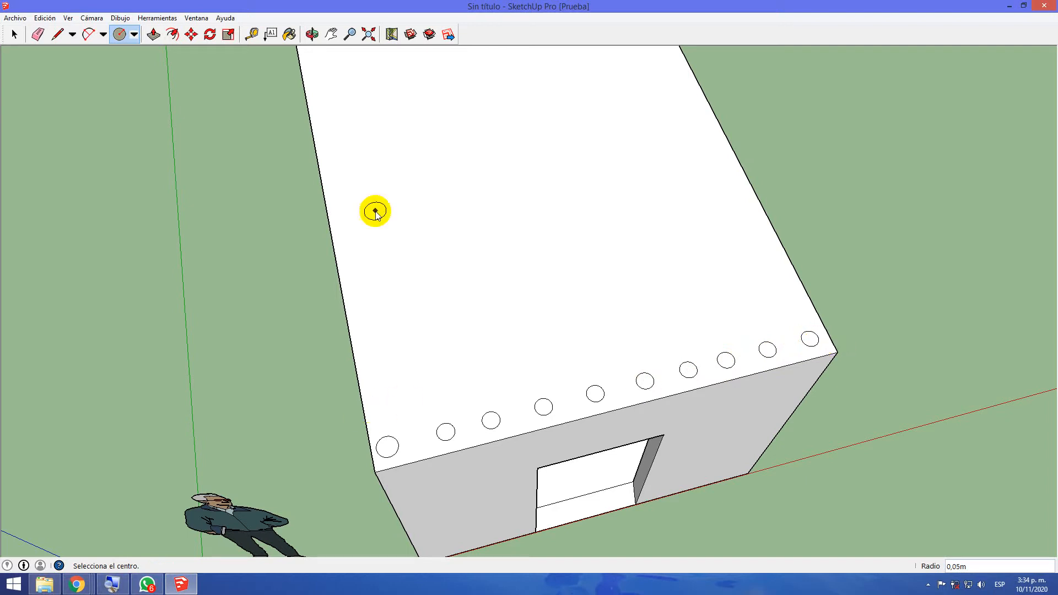
# Erase the larger first circle near the human figure and redraw it with a radius of about 0.05 m, aligned with the row
pyautogui.click(38, 34)
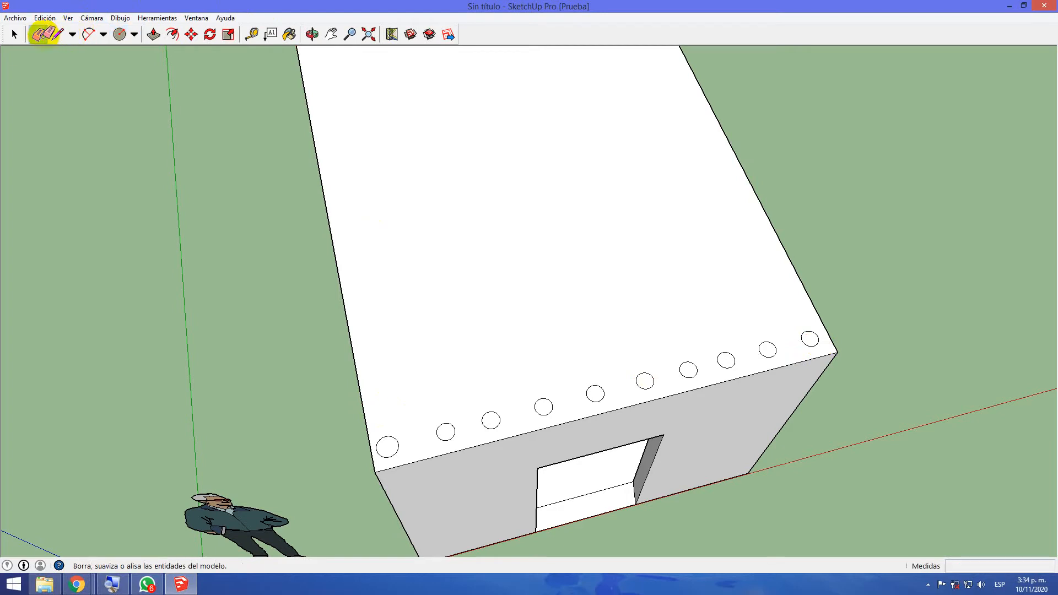
pyautogui.click(394, 439)
pyautogui.click(120, 34)
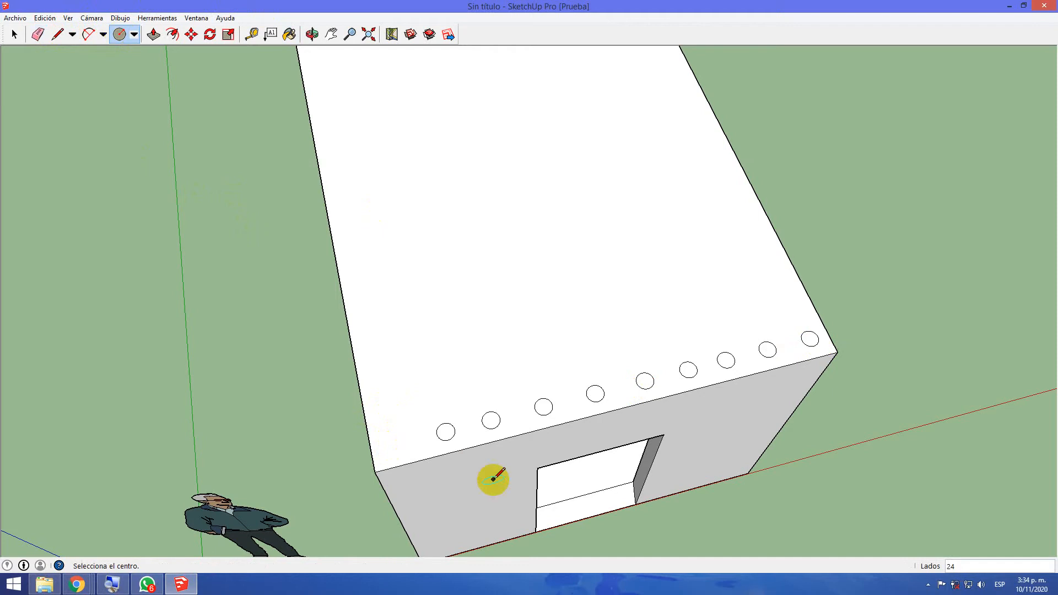
pyautogui.click(385, 448)
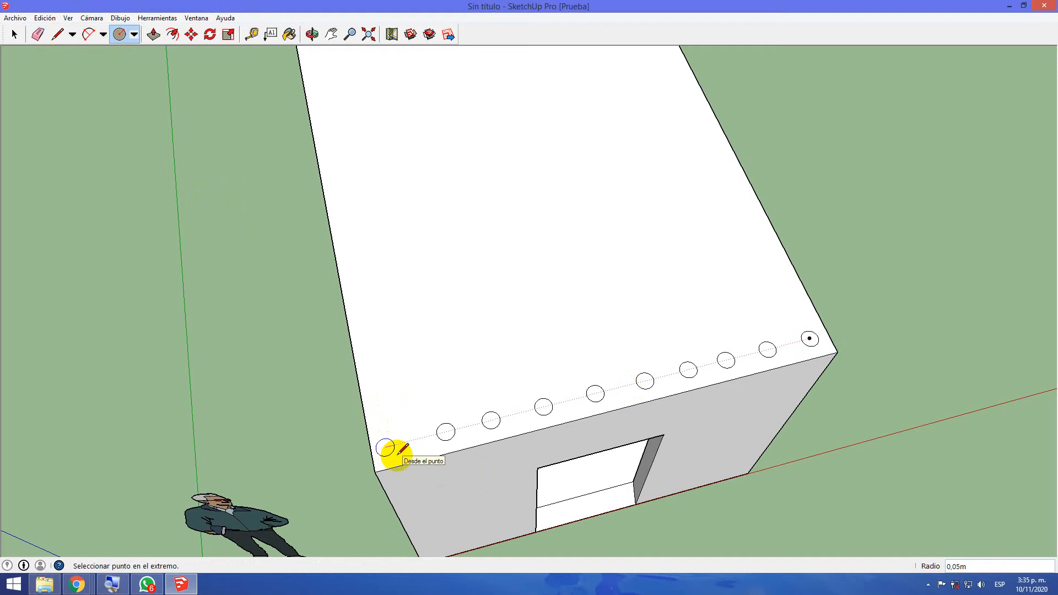
pyautogui.click(397, 455)
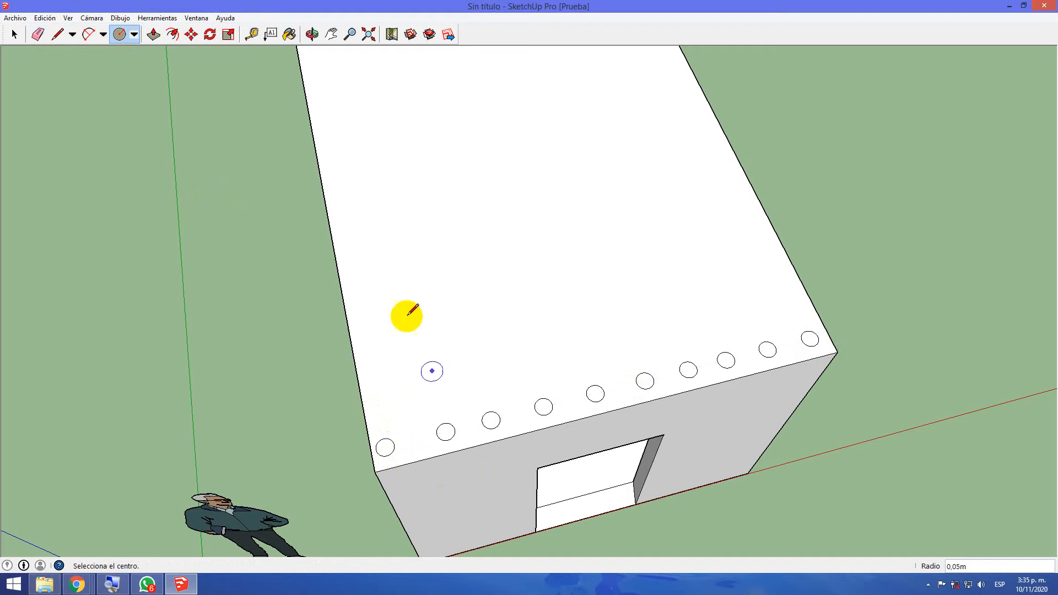
# Push/Pull the first three circles, starting at the human figure's side, 0.50 m up into columns
pyautogui.click(154, 34)
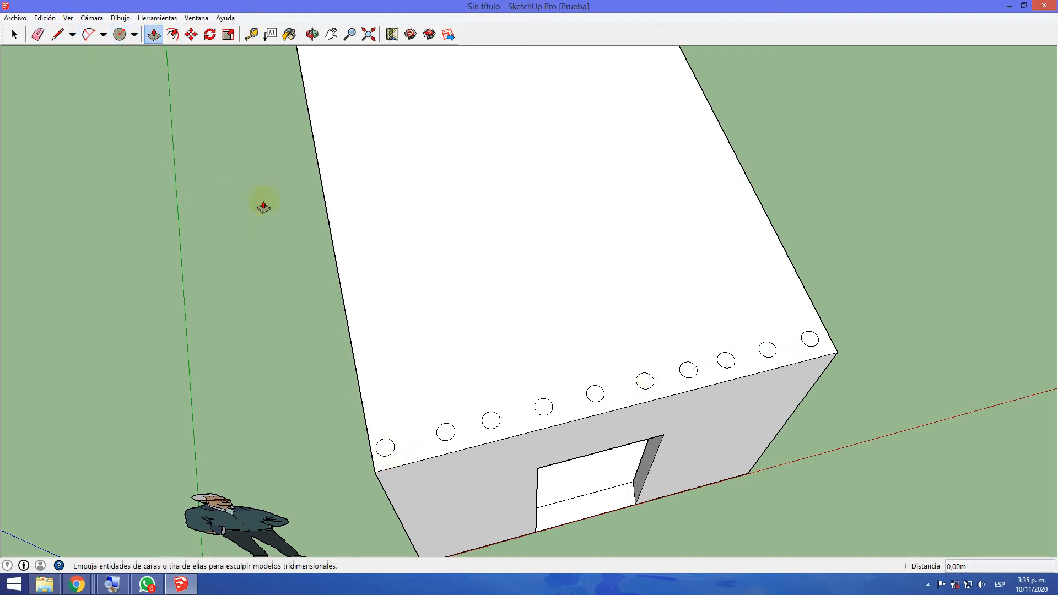
pyautogui.click(385, 445)
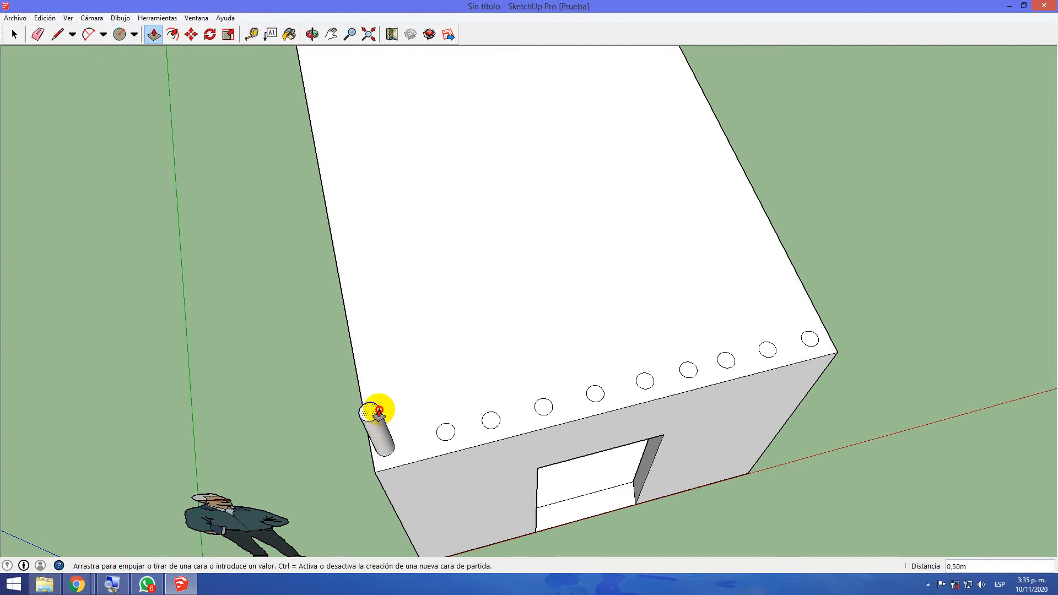
pyautogui.click(378, 412)
pyautogui.moveTo(449, 428); pyautogui.dragTo(375, 231, button='middle')
pyautogui.click(406, 364)
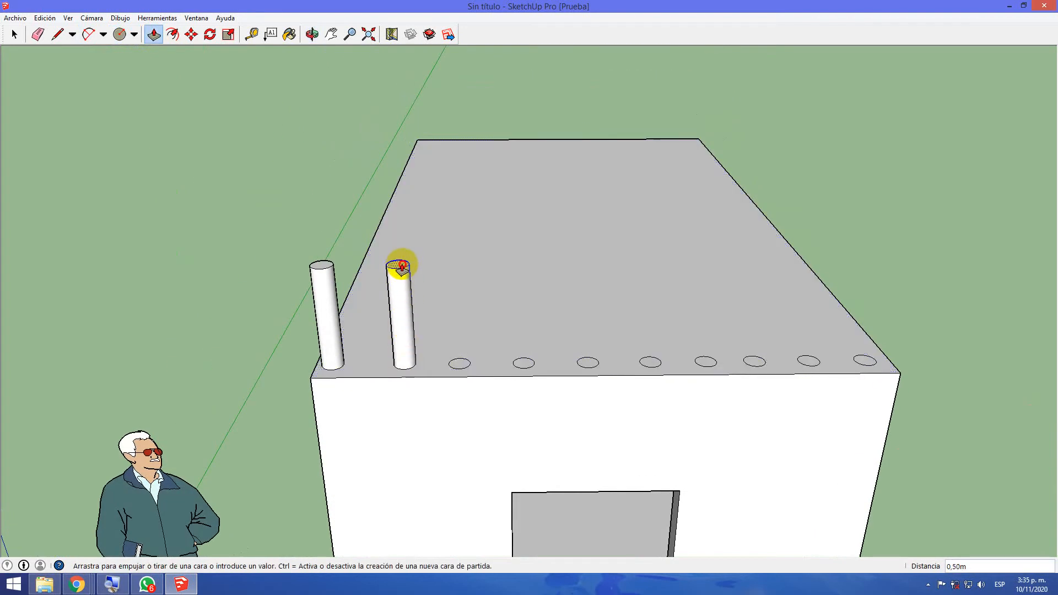
pyautogui.click(402, 266)
pyautogui.click(460, 363)
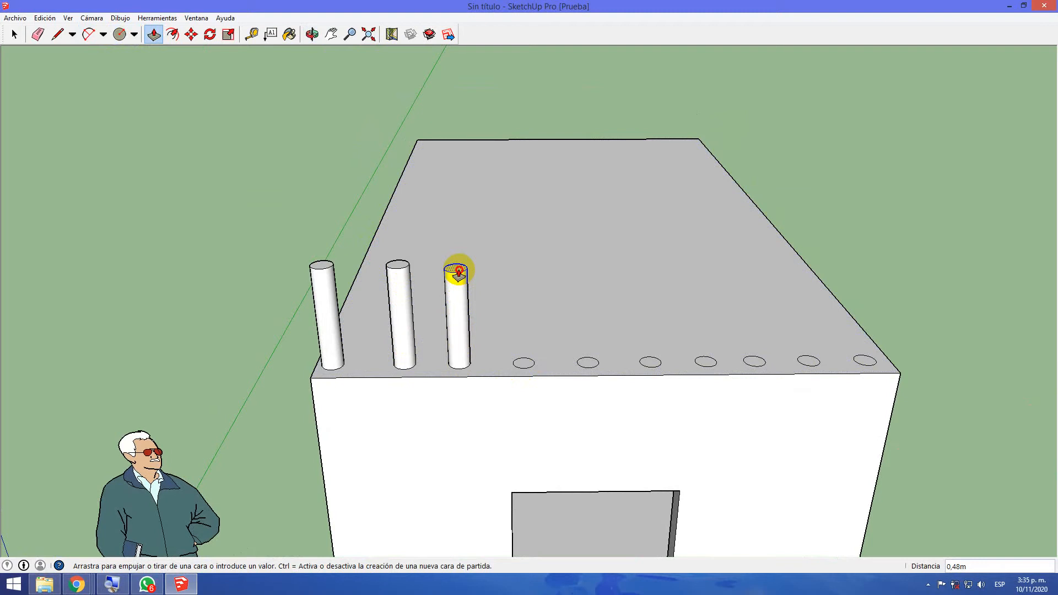
pyautogui.click(458, 267)
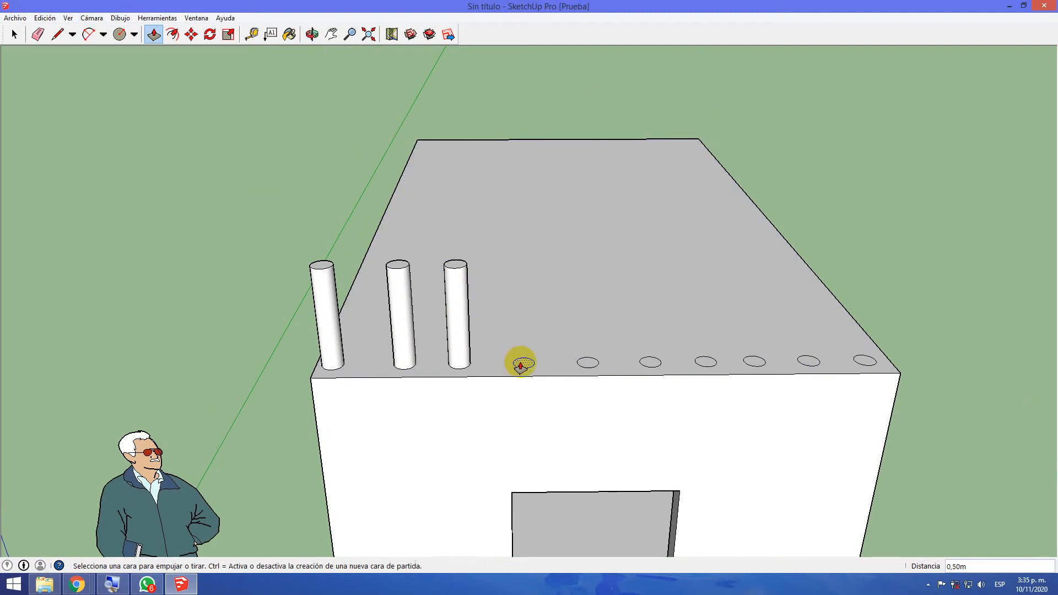
# Try to select the seven remaining flat circles on the roof together for a joint extrusion
pyautogui.click(14, 34)
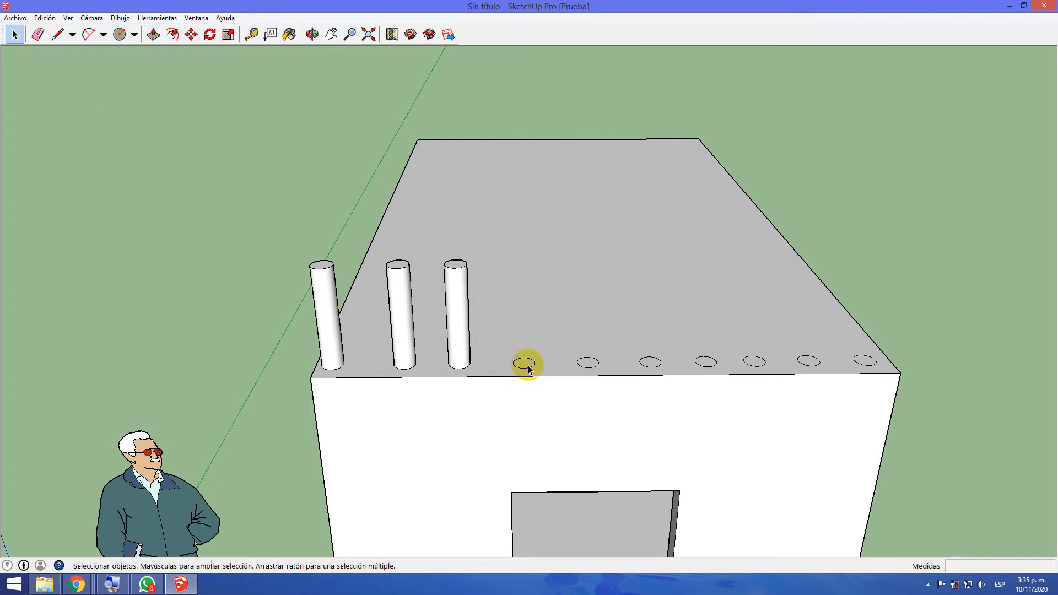
pyautogui.keyDown('ctrl'); pyautogui.click(593, 366); pyautogui.keyUp('ctrl')
pyautogui.keyDown('ctrl'); pyautogui.click(649, 365); pyautogui.keyUp('ctrl')
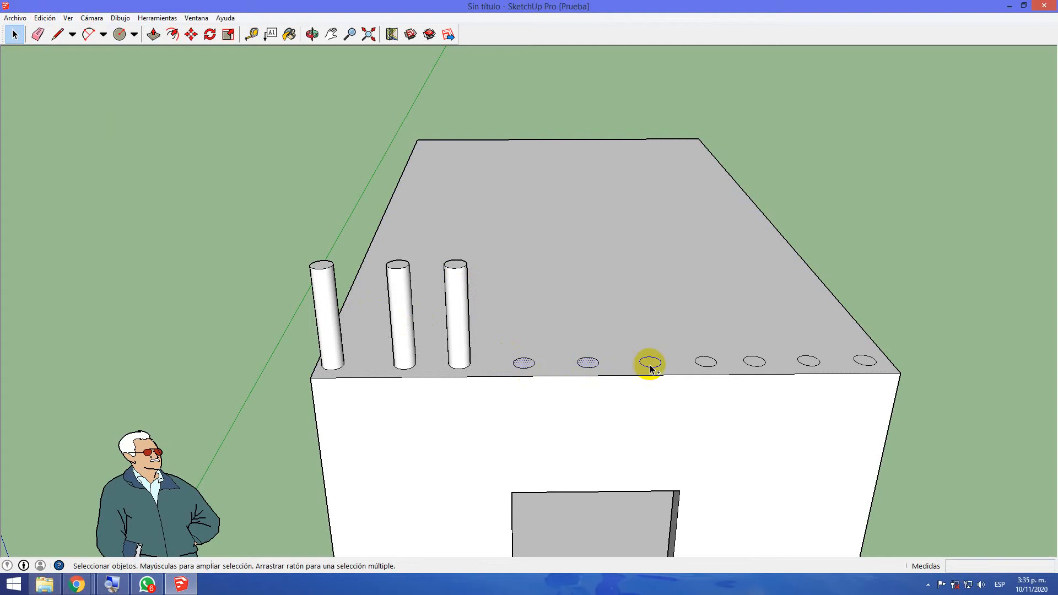
pyautogui.keyDown('ctrl'); pyautogui.click(712, 366); pyautogui.keyUp('ctrl')
pyautogui.keyDown('ctrl'); pyautogui.click(765, 365); pyautogui.keyUp('ctrl')
pyautogui.keyDown('ctrl'); pyautogui.click(810, 361); pyautogui.keyUp('ctrl')
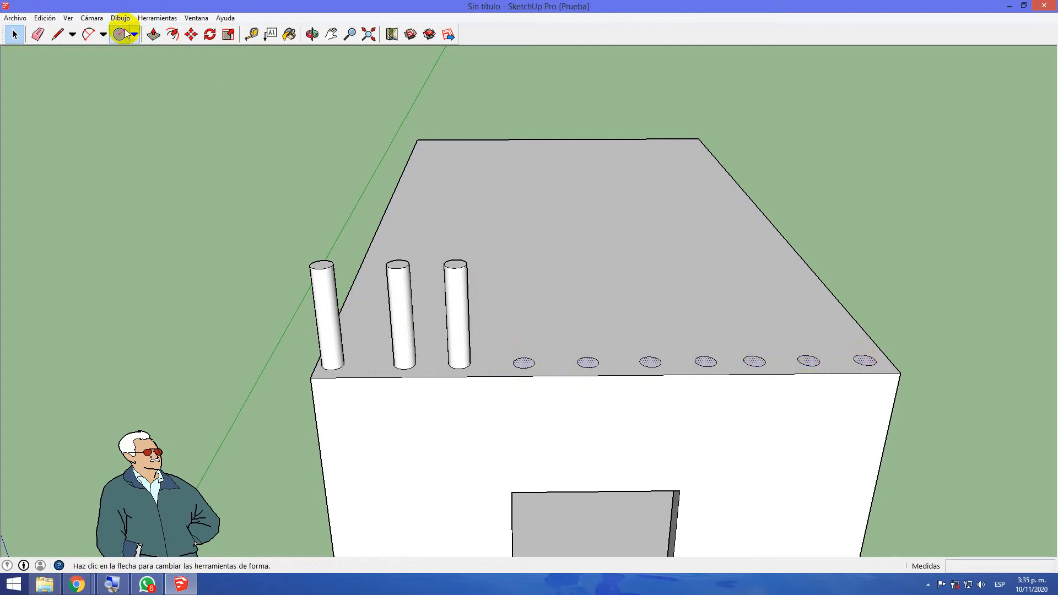
# Push/Pull the fourth circle in the row up to the height of the neighbouring columns
pyautogui.click(153, 34)
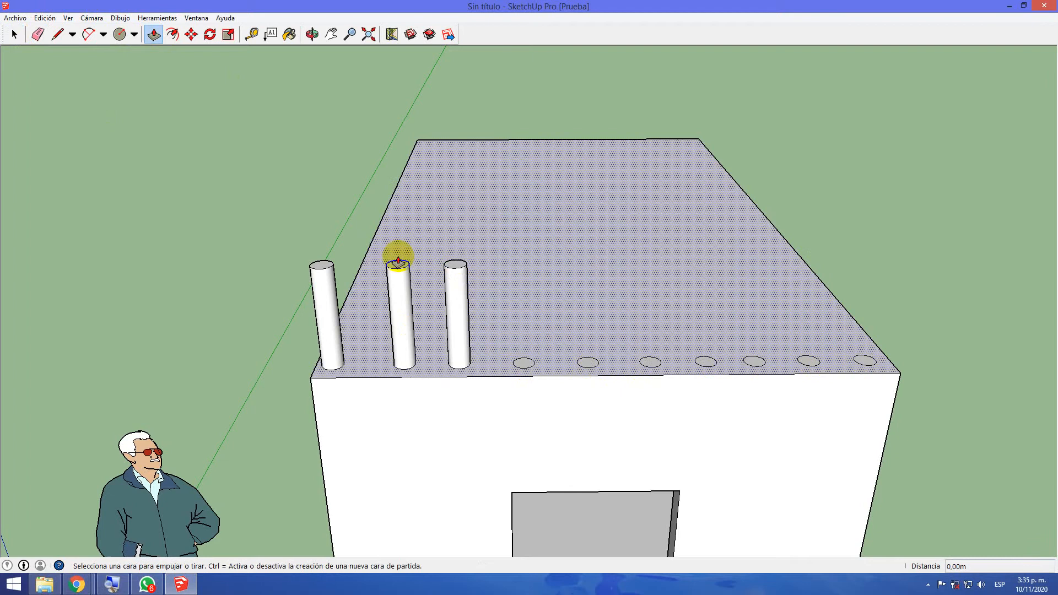
pyautogui.click(524, 364)
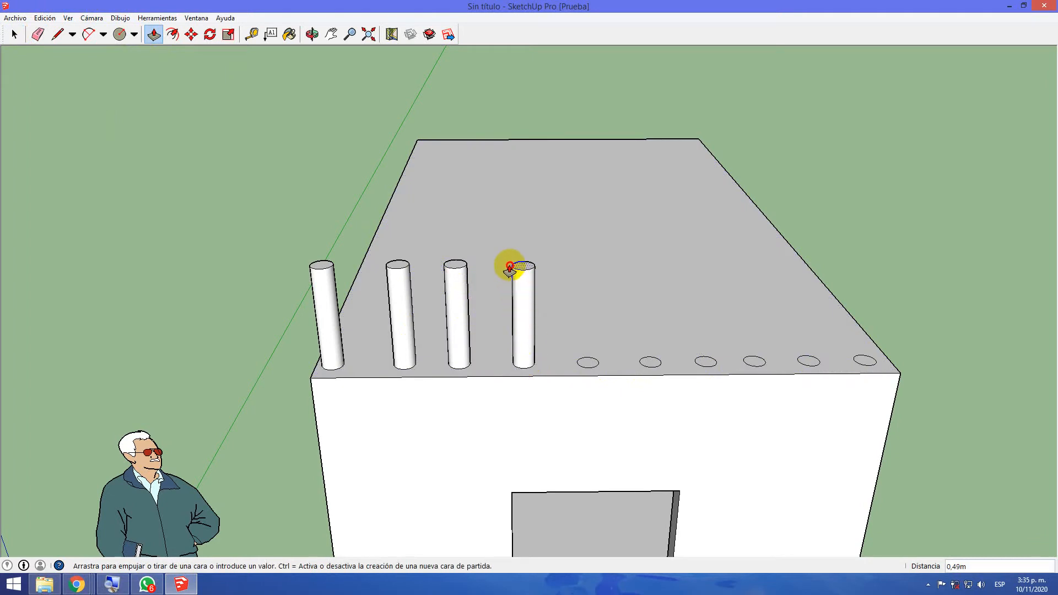
pyautogui.click(508, 268)
pyautogui.click(587, 362)
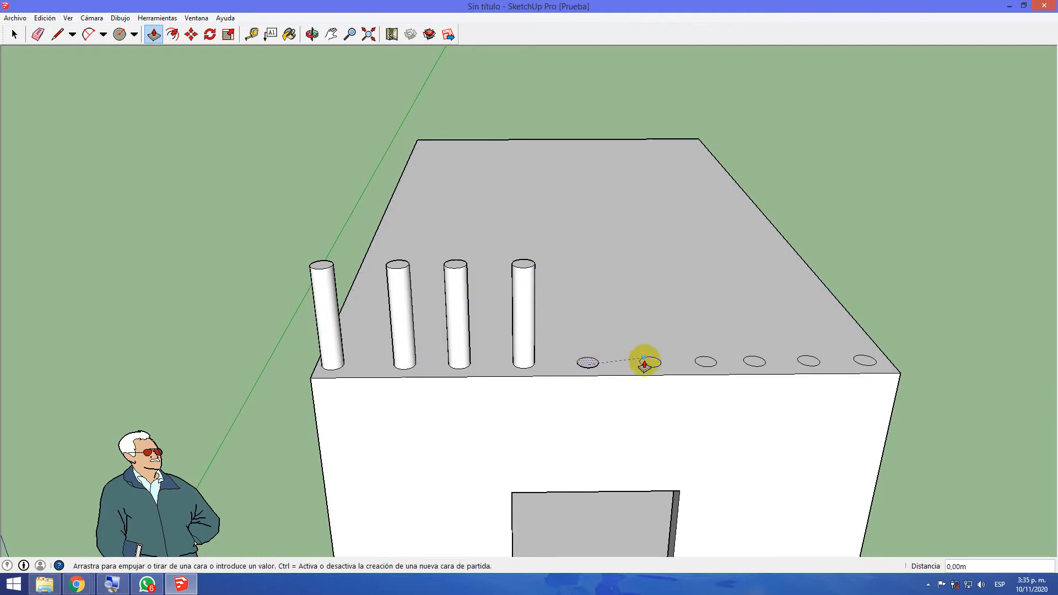
pyautogui.click(651, 365)
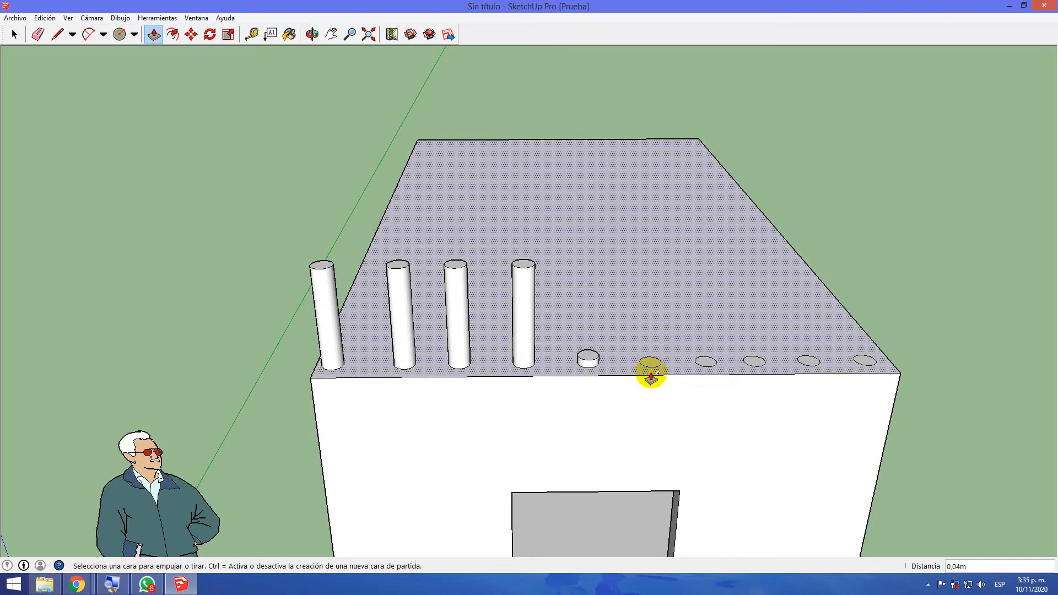
pyautogui.hotkey('ctrl', 'z')
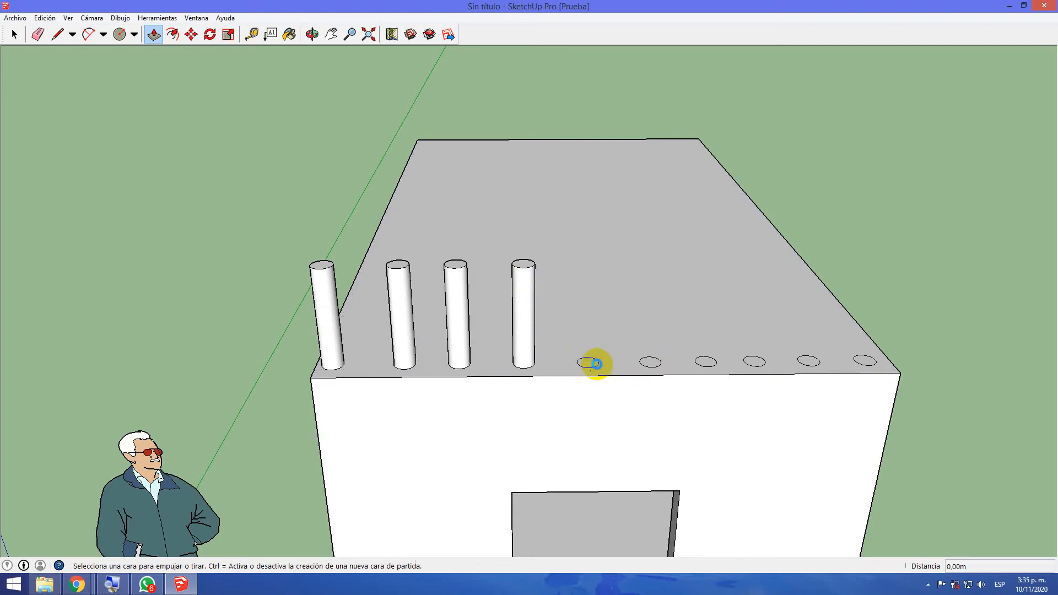
# Push/Pull the six remaining flat circles on the roof up to the height of the neighbouring columns
pyautogui.click(592, 364)
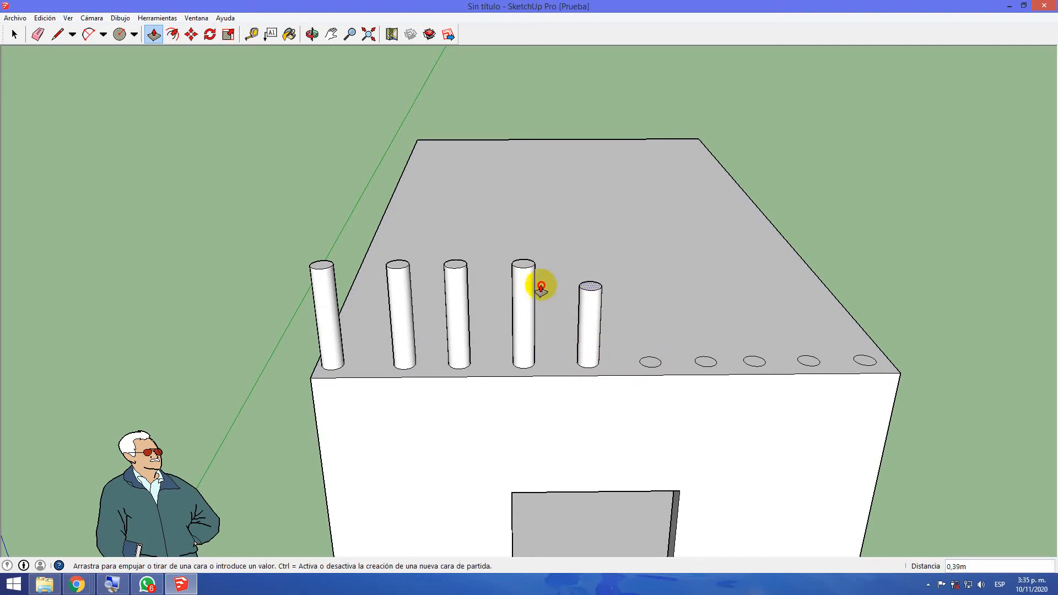
pyautogui.click(529, 272)
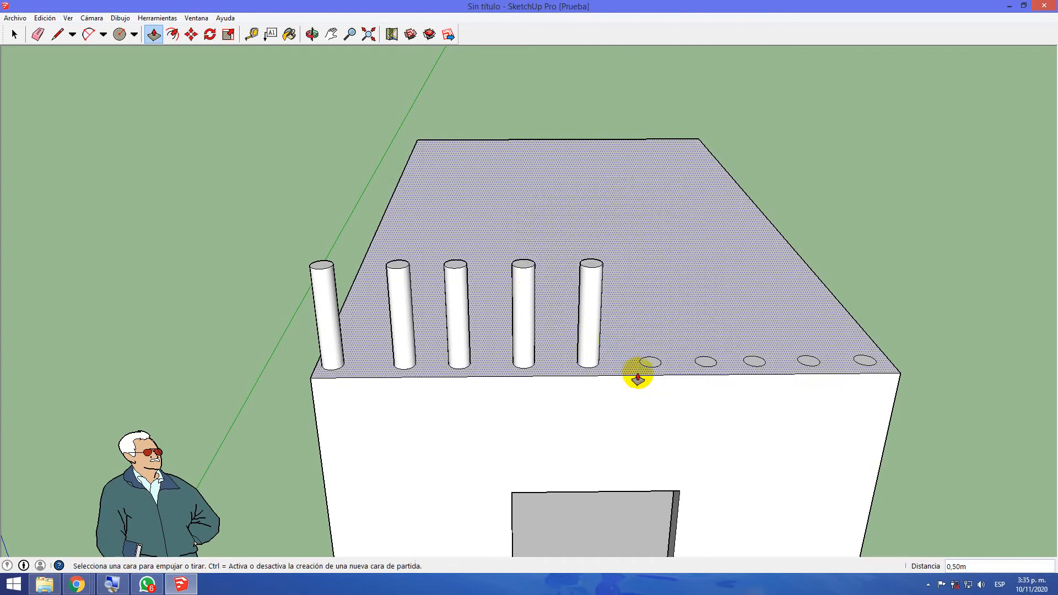
pyautogui.click(649, 362)
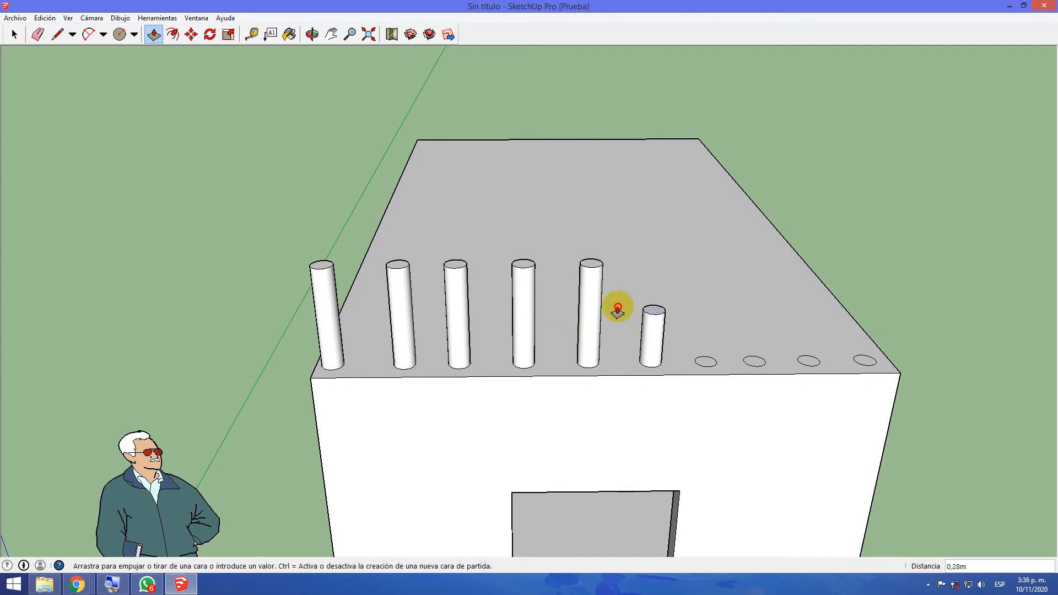
pyautogui.click(596, 271)
pyautogui.click(708, 361)
pyautogui.click(656, 274)
pyautogui.click(752, 361)
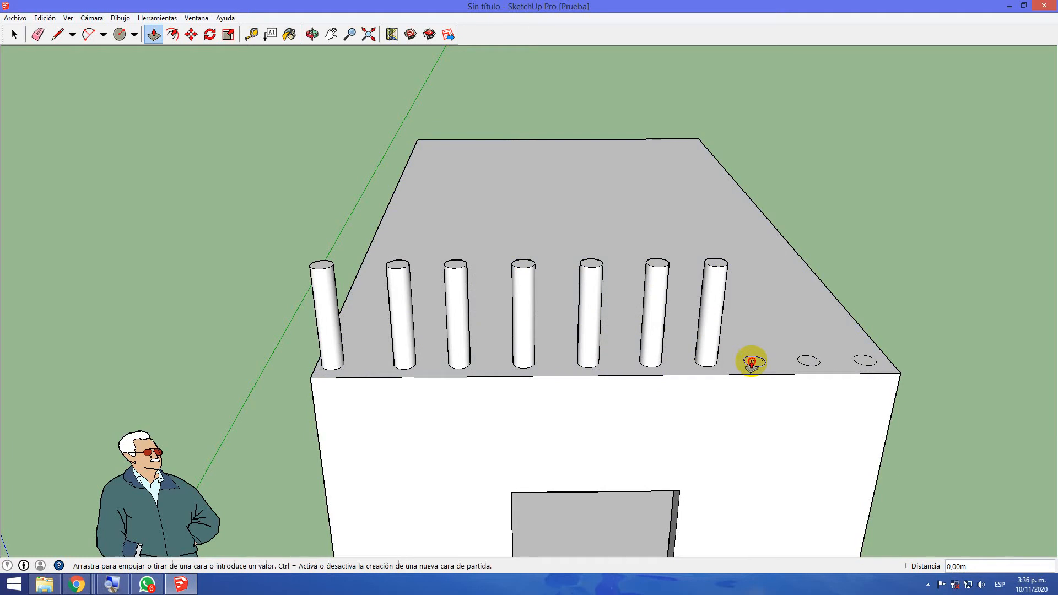
pyautogui.click(712, 272)
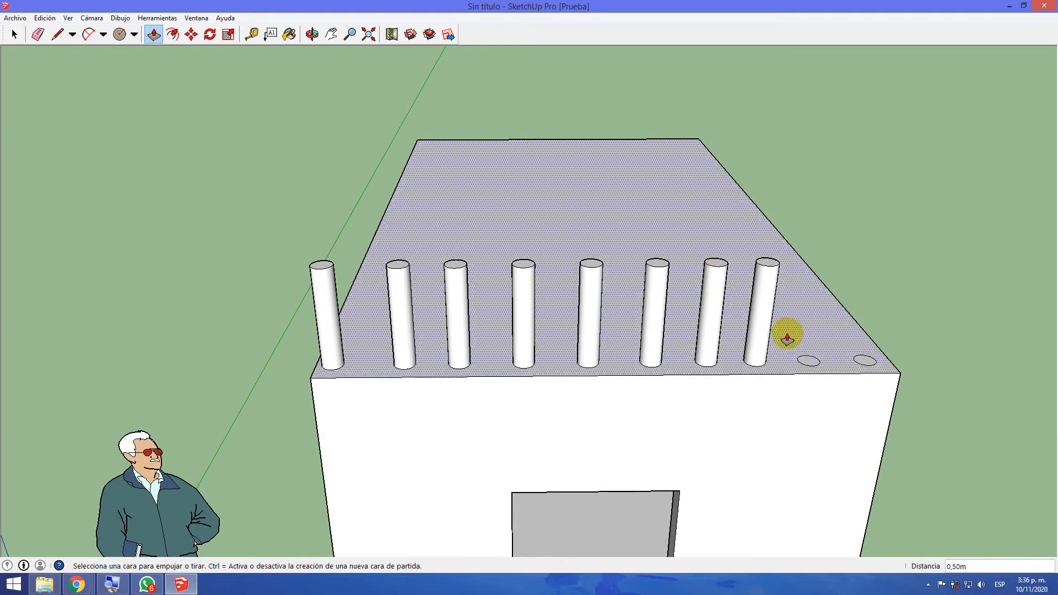
pyautogui.click(806, 364)
pyautogui.click(761, 268)
pyautogui.click(864, 361)
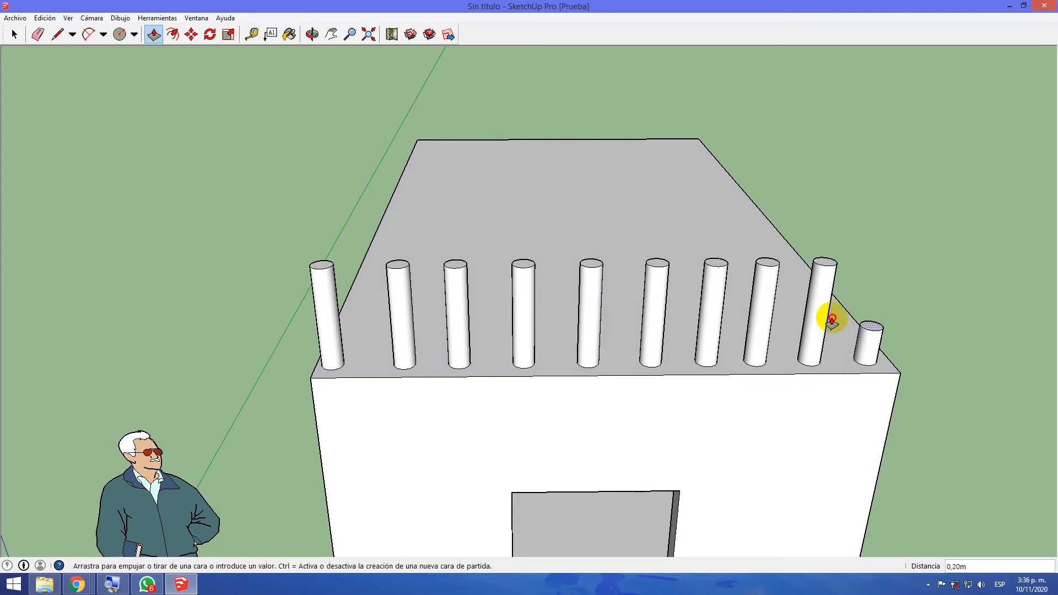
pyautogui.click(814, 270)
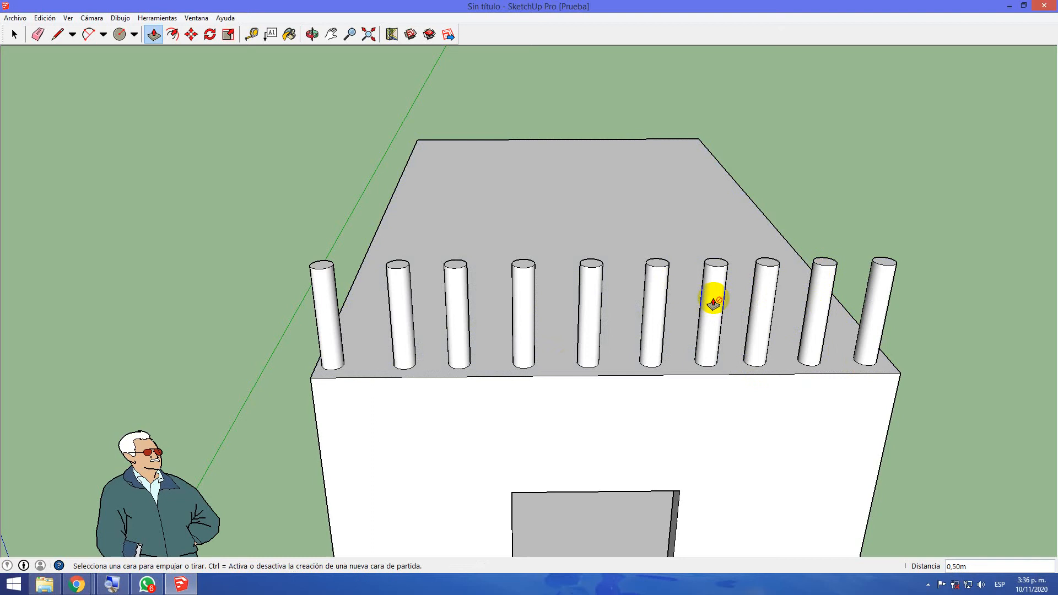
# Examine the row of roof columns and the empty roof surface from several sides and from above
pyautogui.moveTo(290, 383); pyautogui.dragTo(875, 382, button='middle')
pyautogui.scroll(-4, 300, 407)
pyautogui.scroll(-2, 316, 428)
pyautogui.moveTo(253, 492); pyautogui.dragTo(590, 390, button='middle')
pyautogui.scroll(-2, 531, 417)
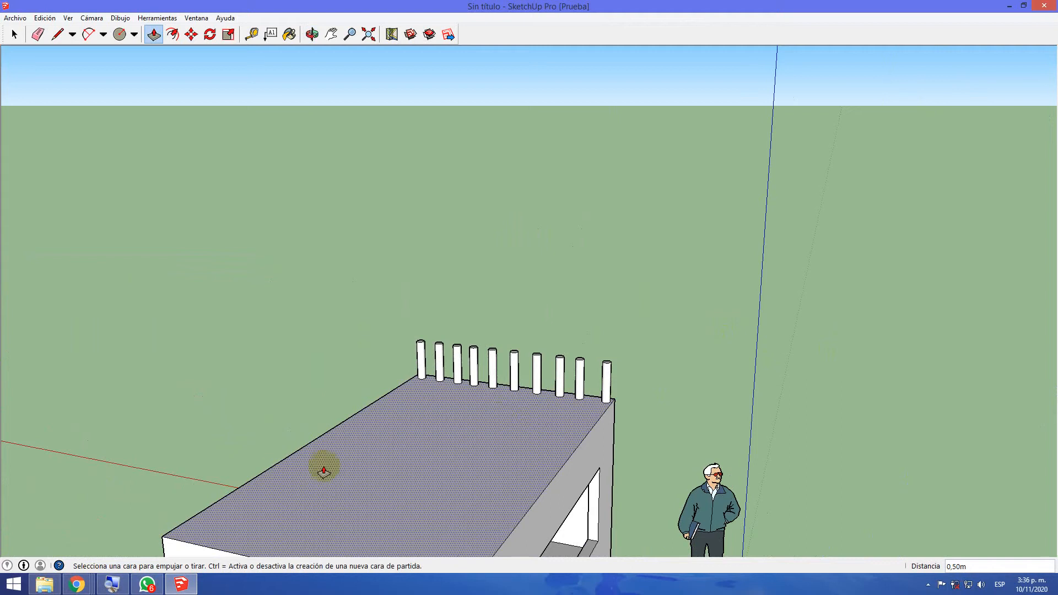
pyautogui.scroll(-2, 351, 488)
pyautogui.moveTo(351, 489); pyautogui.dragTo(534, 550, button='middle')
pyautogui.scroll(-2, 502, 516)
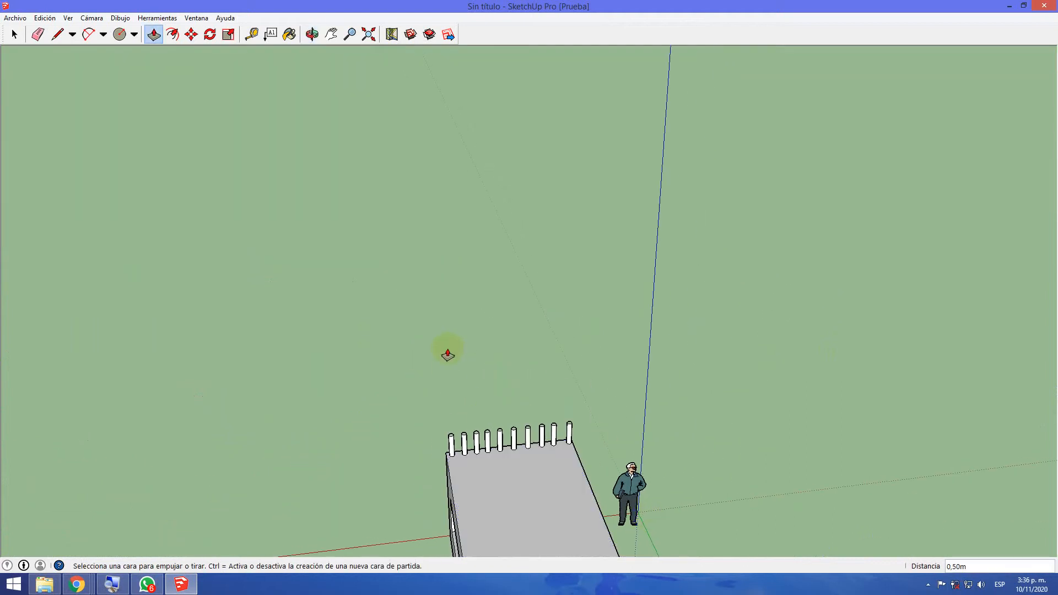
pyautogui.moveTo(536, 548)
pyautogui.mouseDown(button='middle')
pyautogui.moveTo(510, 439)
pyautogui.moveTo(526, 537)
pyautogui.mouseUp(button='middle')
pyautogui.moveTo(501, 266)
pyautogui.mouseDown(button='middle')
pyautogui.moveTo(496, 237)
pyautogui.moveTo(564, 503)
pyautogui.moveTo(633, 501)
pyautogui.moveTo(756, 468)
pyautogui.moveTo(729, 457)
pyautogui.mouseUp(button='middle')
pyautogui.scroll(4, 672, 435)
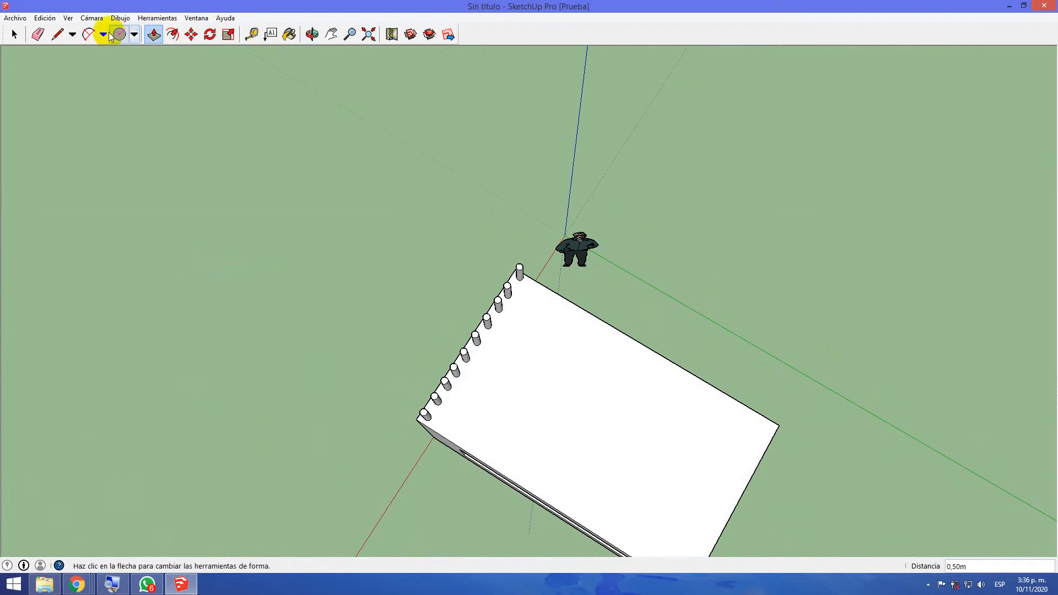
# Draw an L-shaped border line on the roof's human-figure side: a short inward segment beside the columns and about 4.09 m parallel to the edge
pyautogui.click(58, 34)
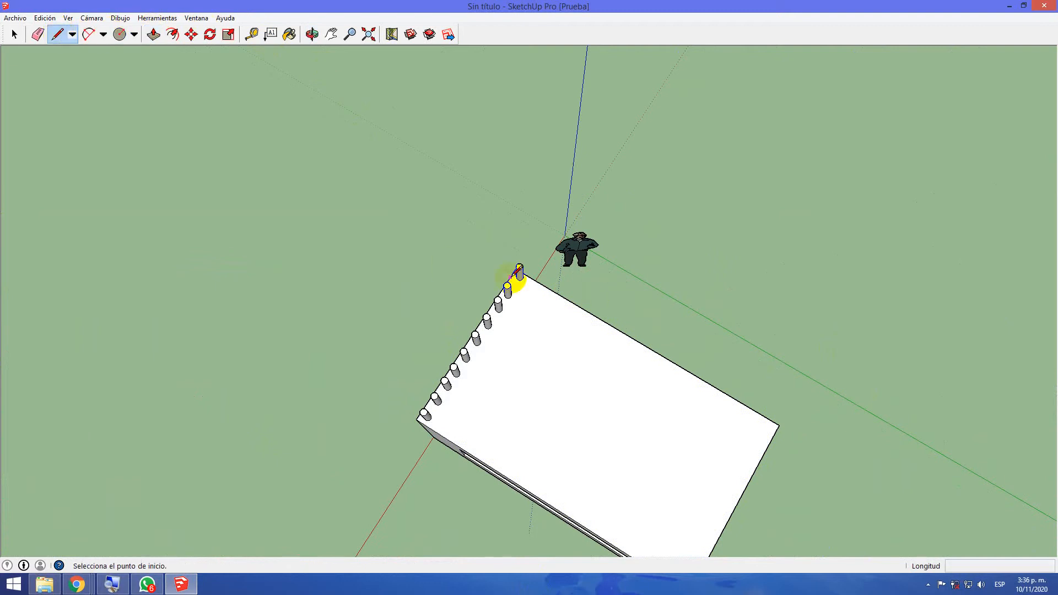
pyautogui.click(536, 281)
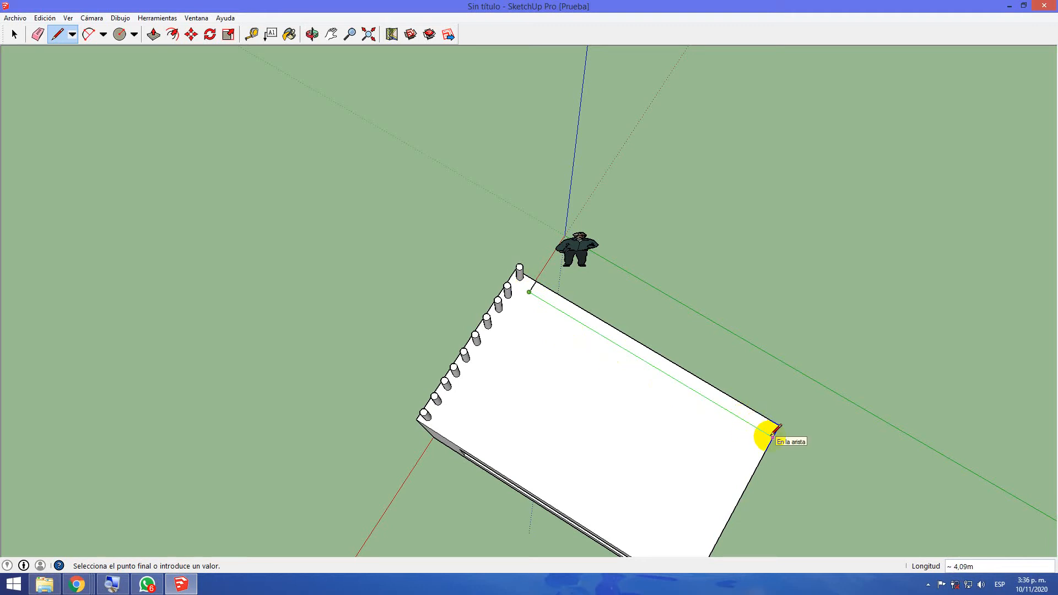
pyautogui.scroll(4, 773, 435)
pyautogui.click(774, 437)
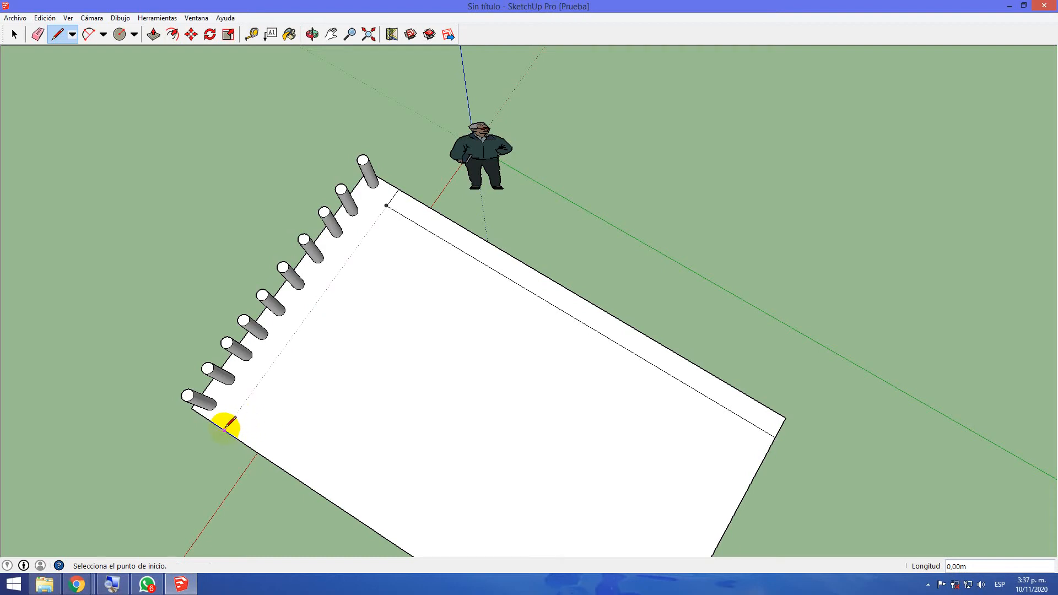
# Draw the matching L-shaped border line along the opposite long roof edge, running about 4.09 m to the rear edge
pyautogui.click(224, 430)
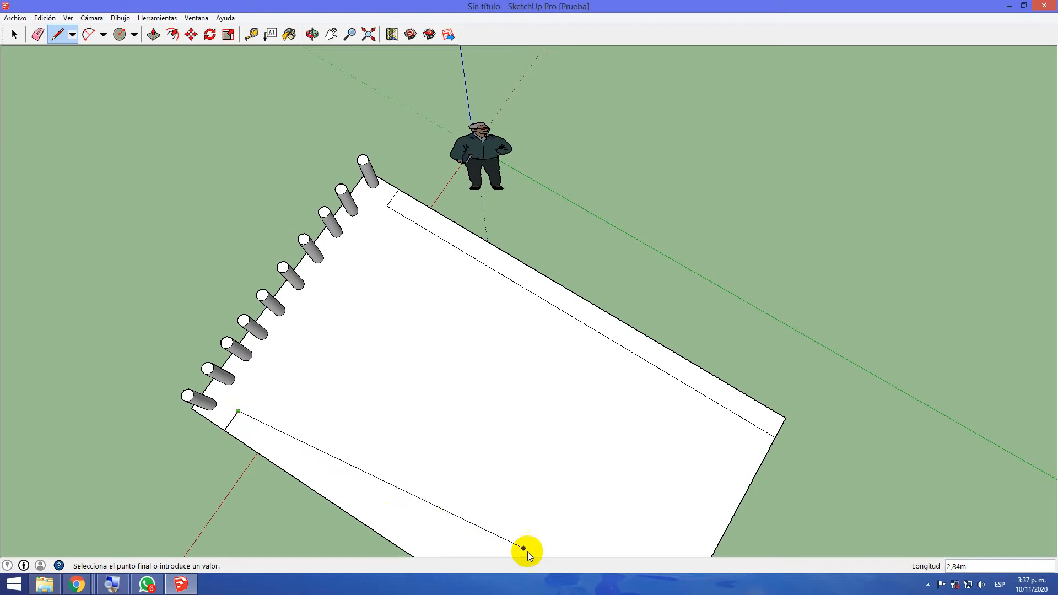
pyautogui.scroll(-2, 576, 500)
pyautogui.moveTo(595, 518); pyautogui.dragTo(750, 516, button='middle')
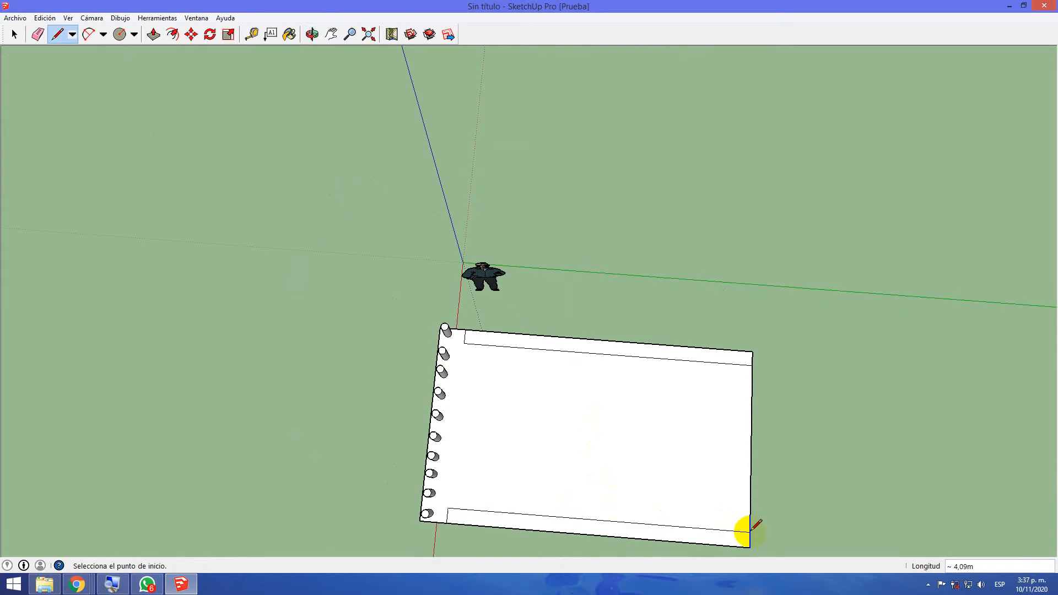
# Place a guide line on the roof 0.20 m in from the edge opposite the columns
pyautogui.moveTo(782, 516)
pyautogui.mouseDown(button='middle')
pyautogui.moveTo(586, 485)
pyautogui.moveTo(354, 409)
pyautogui.moveTo(342, 373)
pyautogui.mouseUp(button='middle')
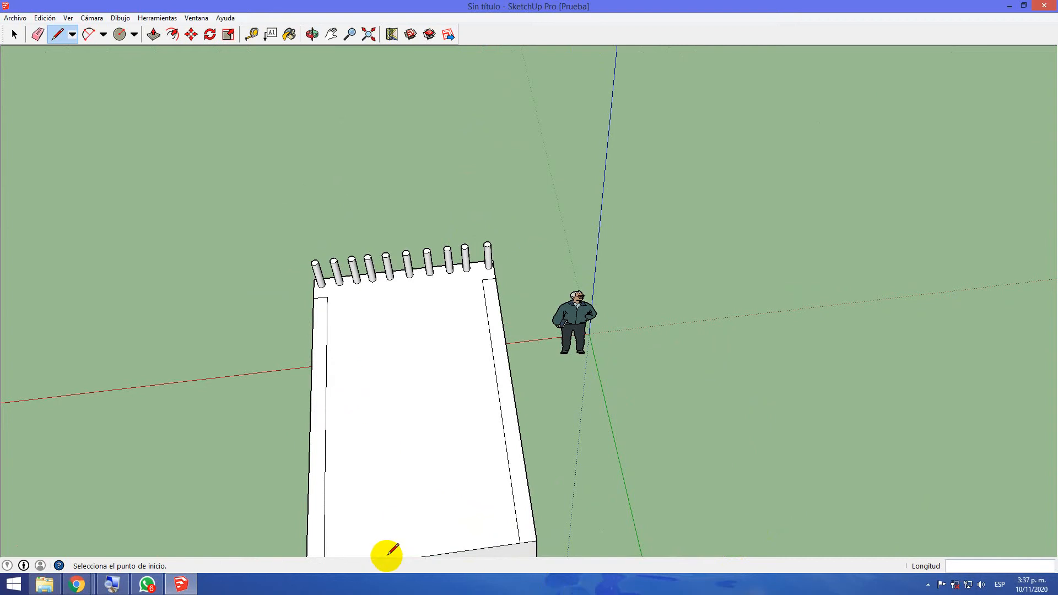
pyautogui.moveTo(448, 501); pyautogui.dragTo(378, 463, button='middle')
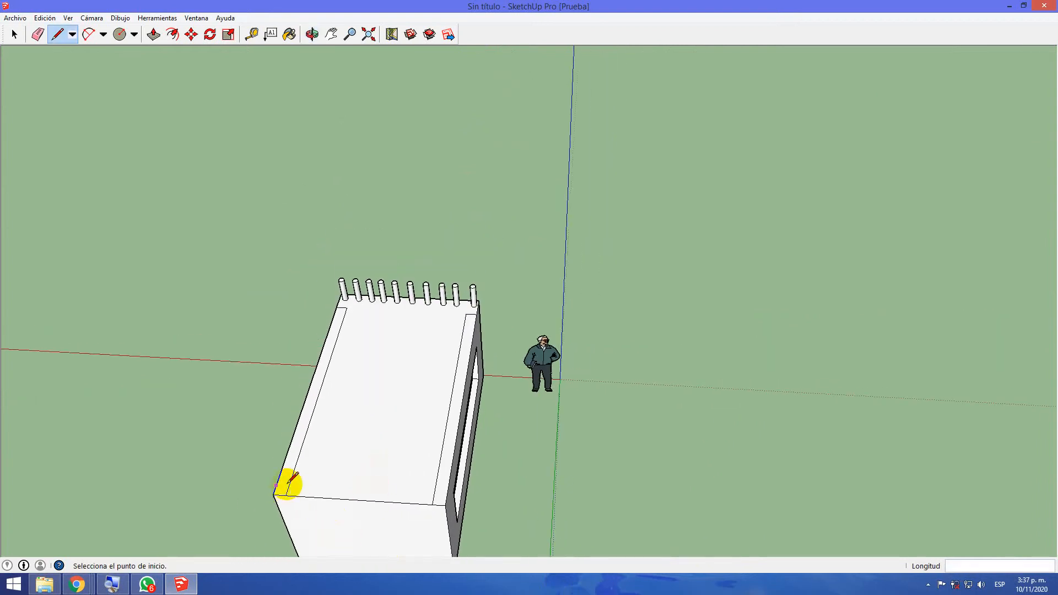
pyautogui.click(252, 35)
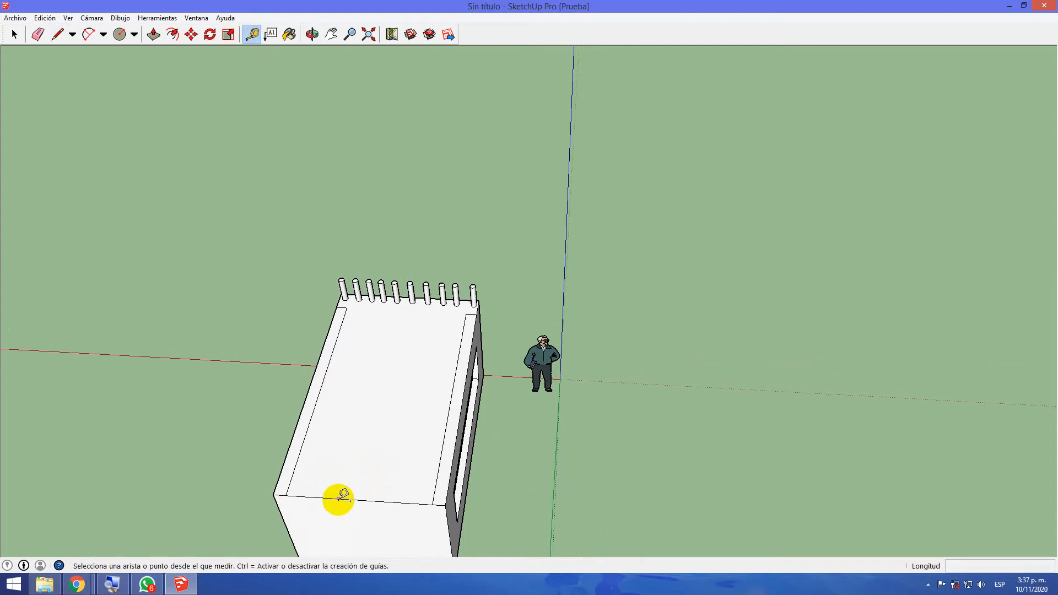
pyautogui.click(344, 495)
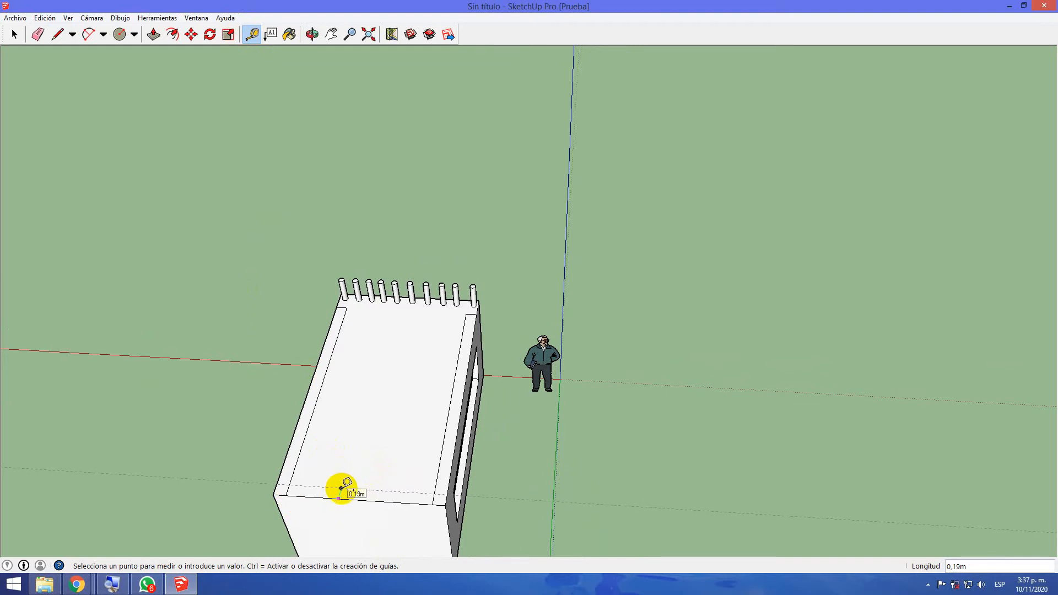
pyautogui.scroll(2, 341, 487)
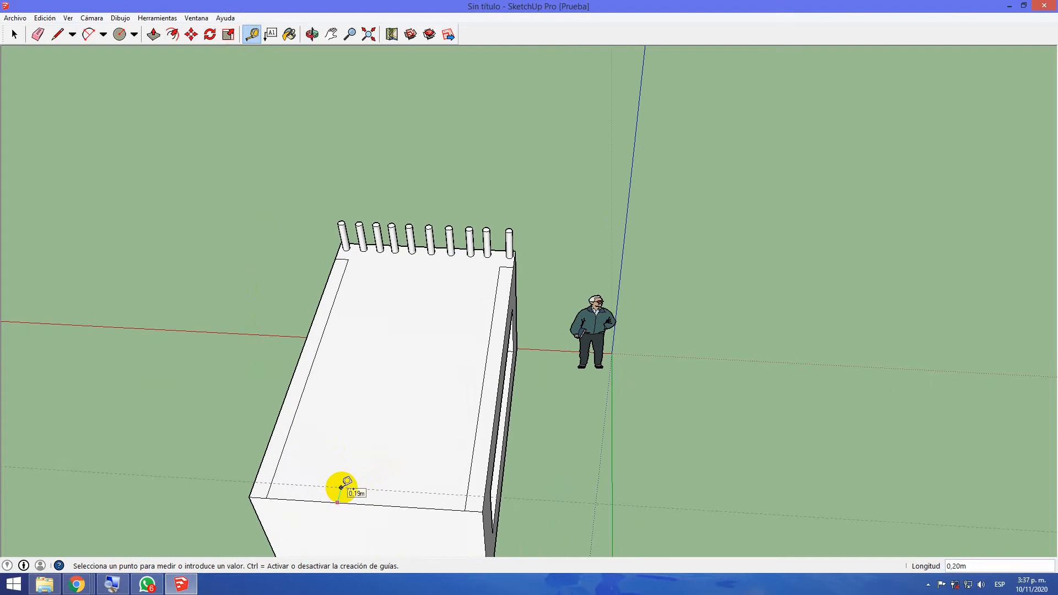
pyautogui.click(341, 488)
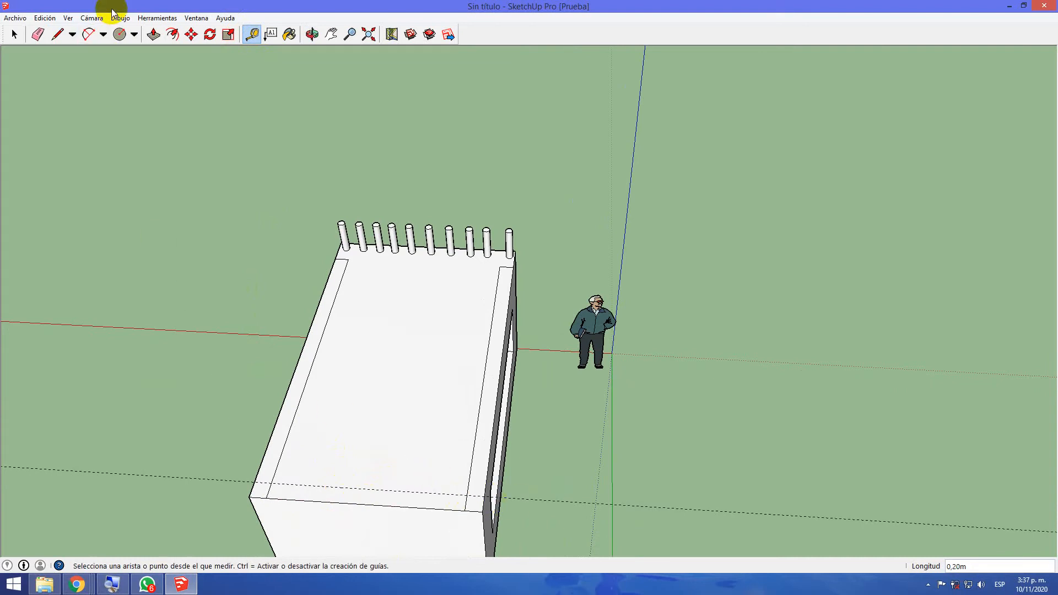
# Draw a line about 2.28 m long on the guide between the two border lines, and erase the guide and the leftover corner stubs
pyautogui.click(57, 34)
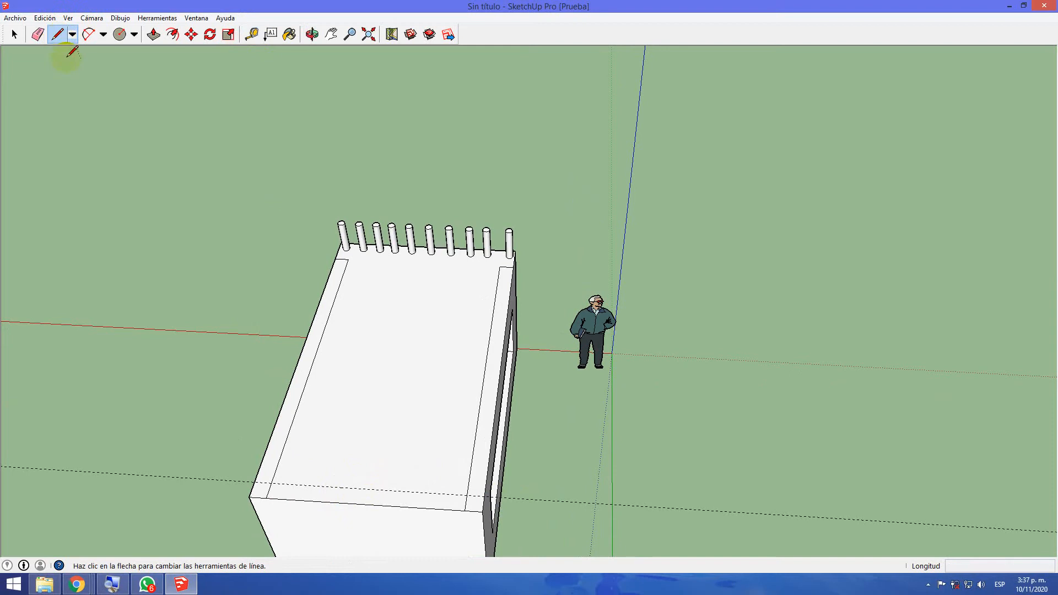
pyautogui.click(270, 483)
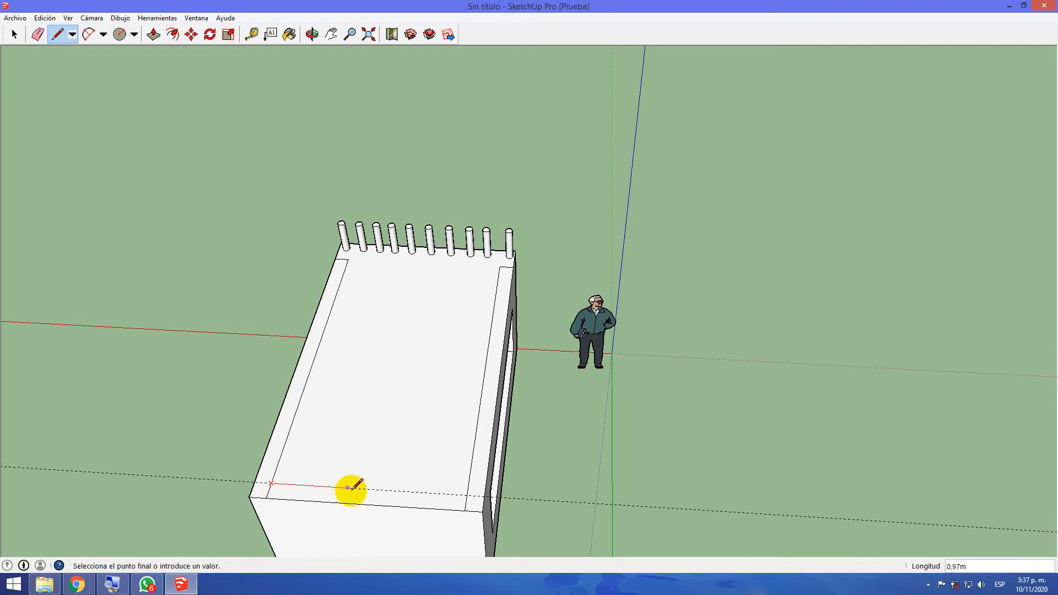
pyautogui.click(466, 494)
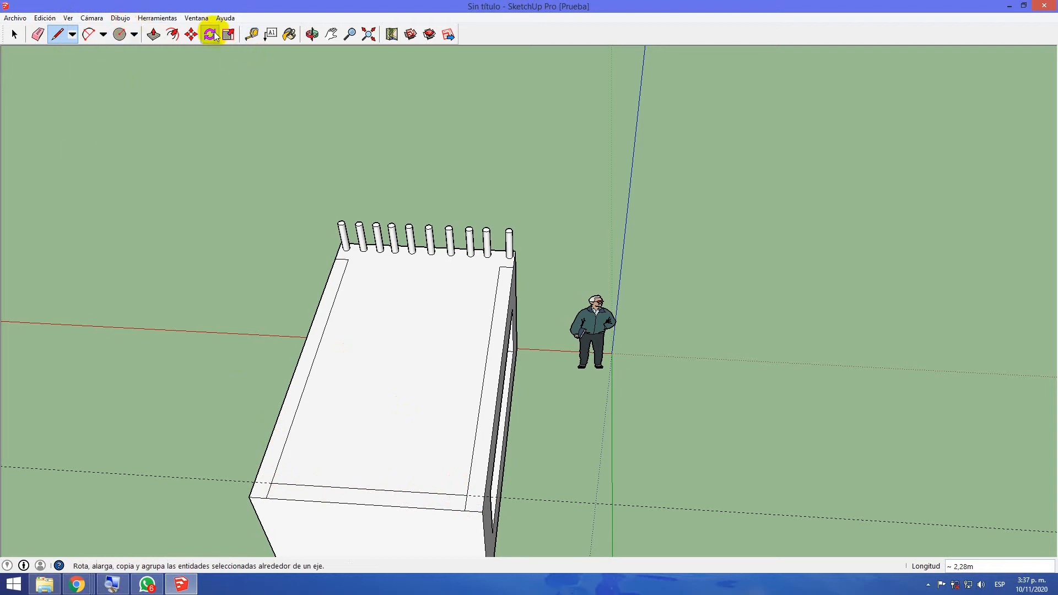
pyautogui.click(37, 34)
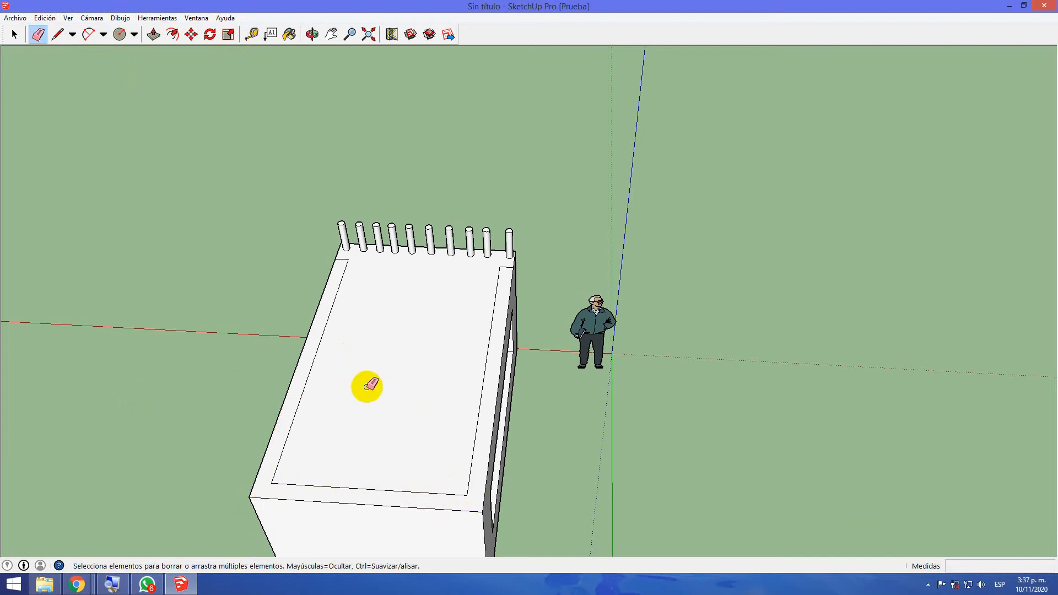
# Draw two 0.20 m lines across the rear border strip to mark an opening near the corner away from the human figure
pyautogui.click(58, 36)
pyautogui.click(284, 485)
pyautogui.click(280, 499)
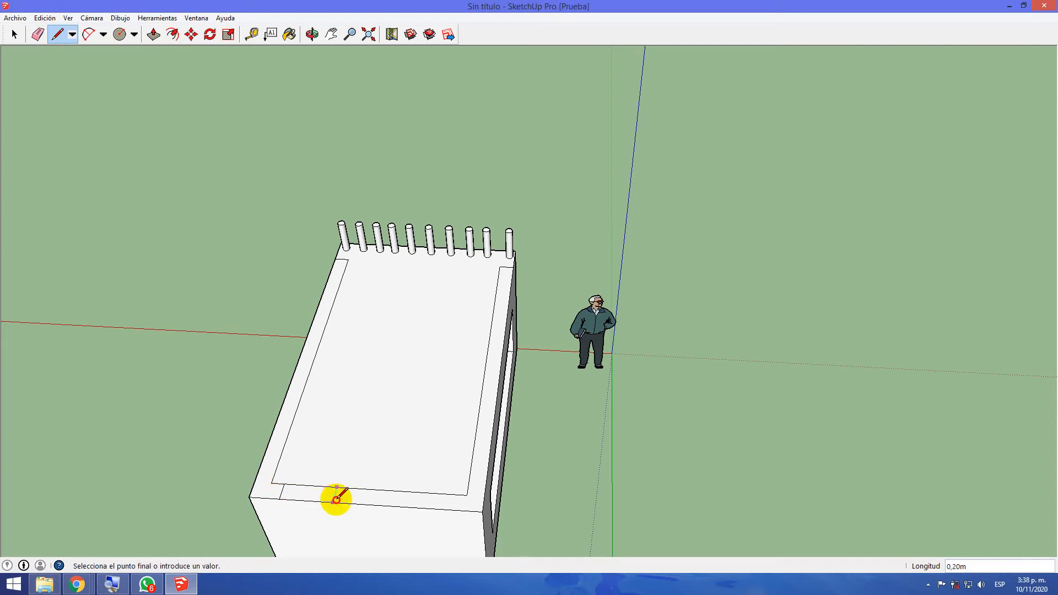
pyautogui.click(333, 501)
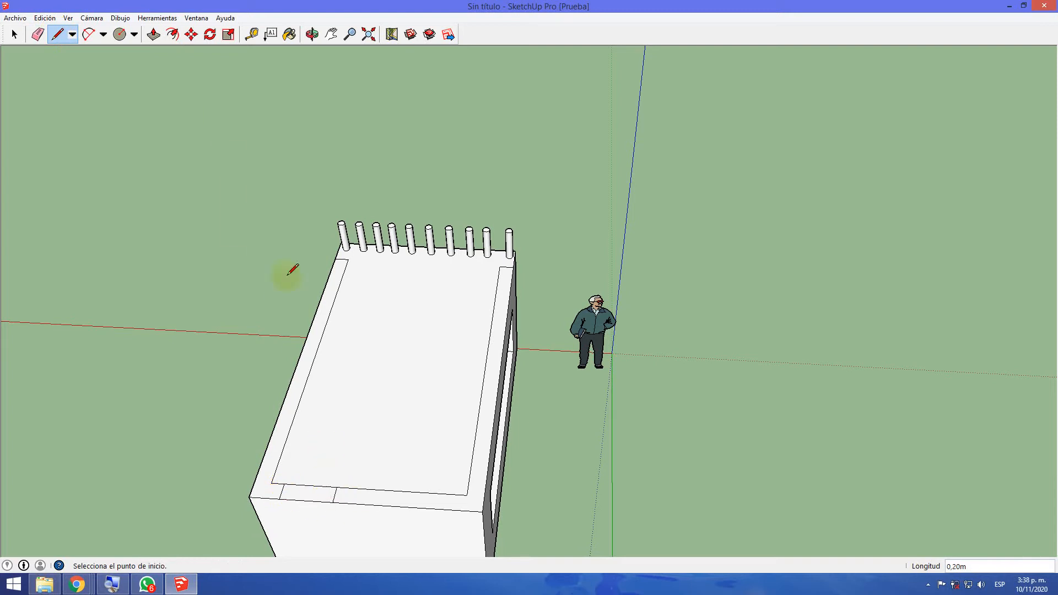
# Push/Pull the two roof border strips on either side of the marked opening 0.50 m up to the columns' height as parapets
pyautogui.click(154, 34)
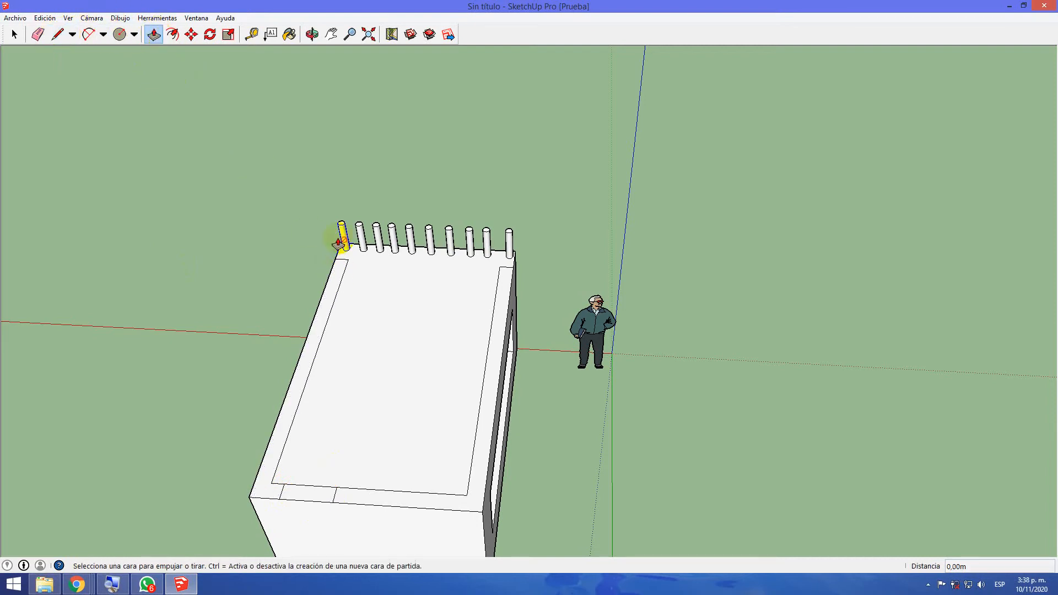
pyautogui.moveTo(425, 297); pyautogui.dragTo(359, 264, button='middle')
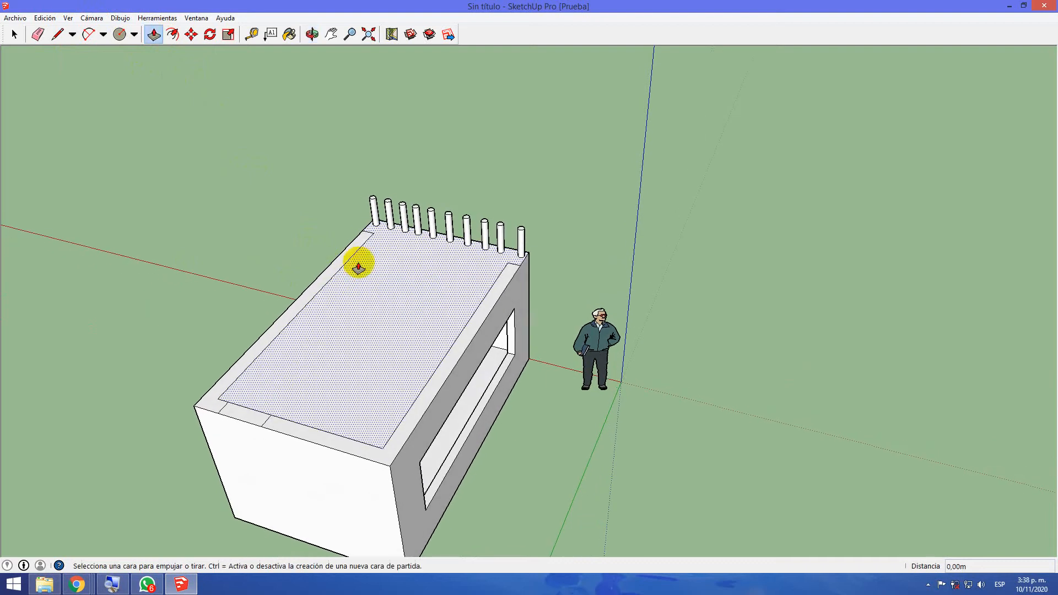
pyautogui.click(364, 243)
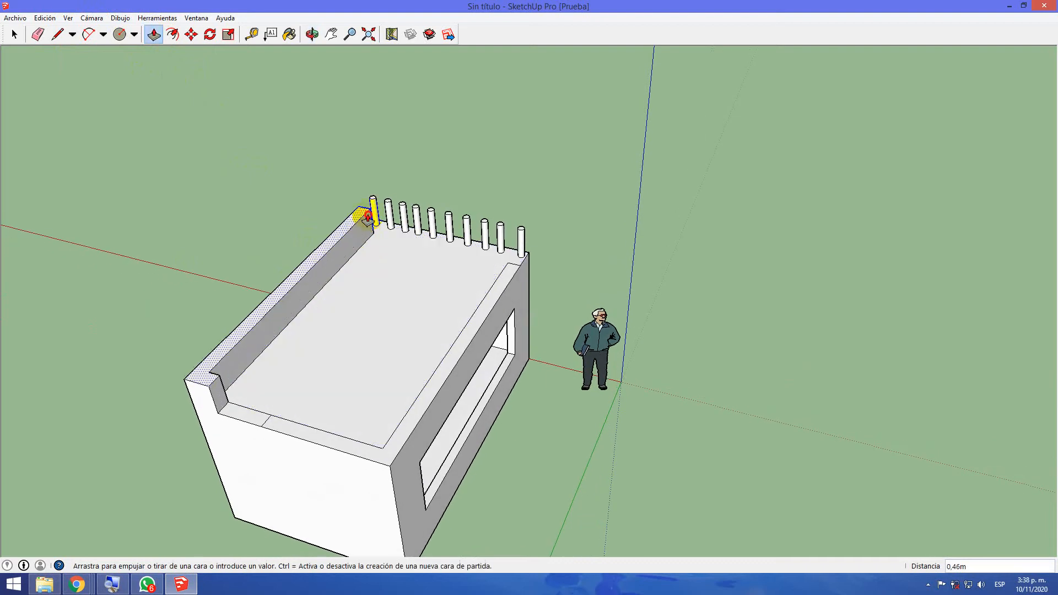
pyautogui.click(376, 208)
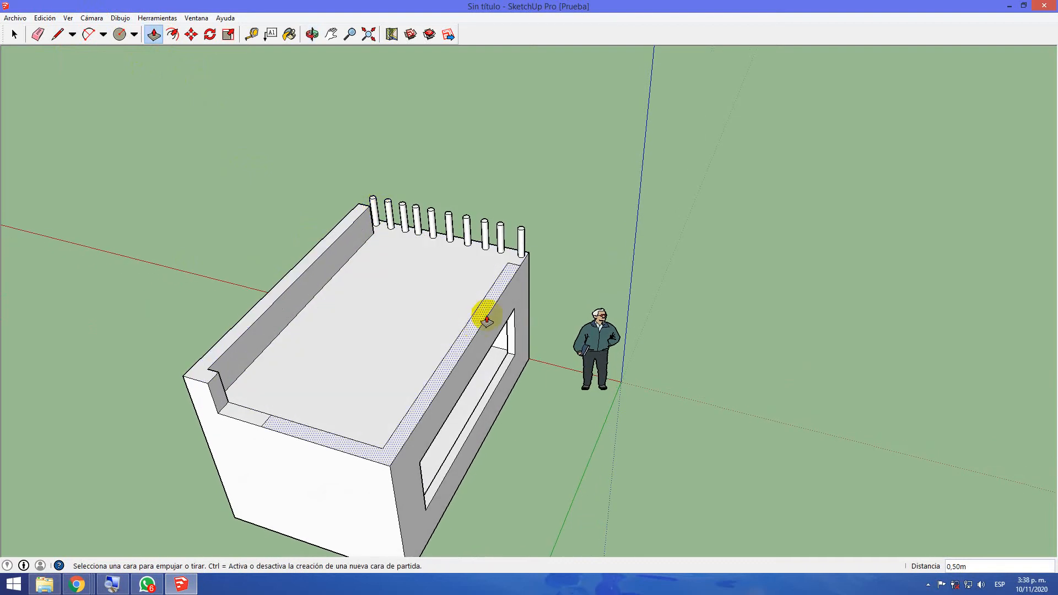
pyautogui.click(512, 275)
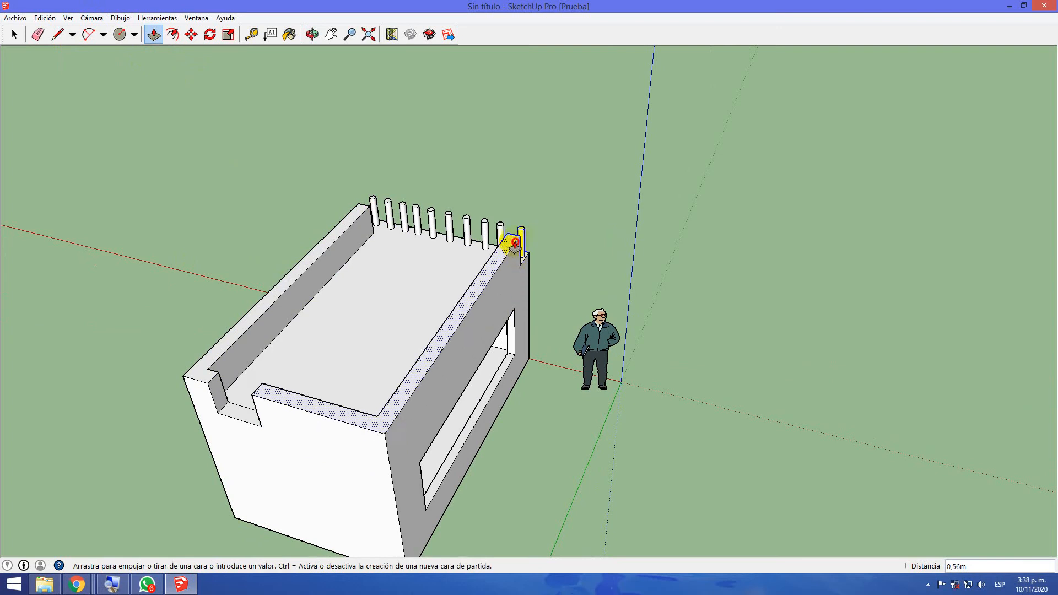
pyautogui.click(521, 238)
pyautogui.moveTo(692, 298); pyautogui.dragTo(141, 262, button='middle')
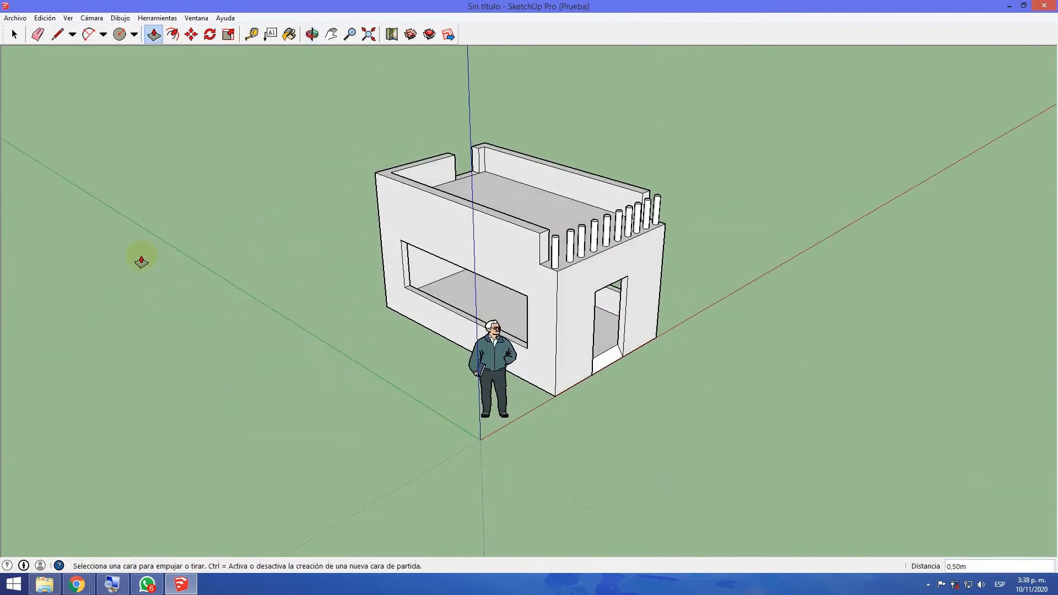
pyautogui.moveTo(680, 276); pyautogui.dragTo(259, 305, button='middle')
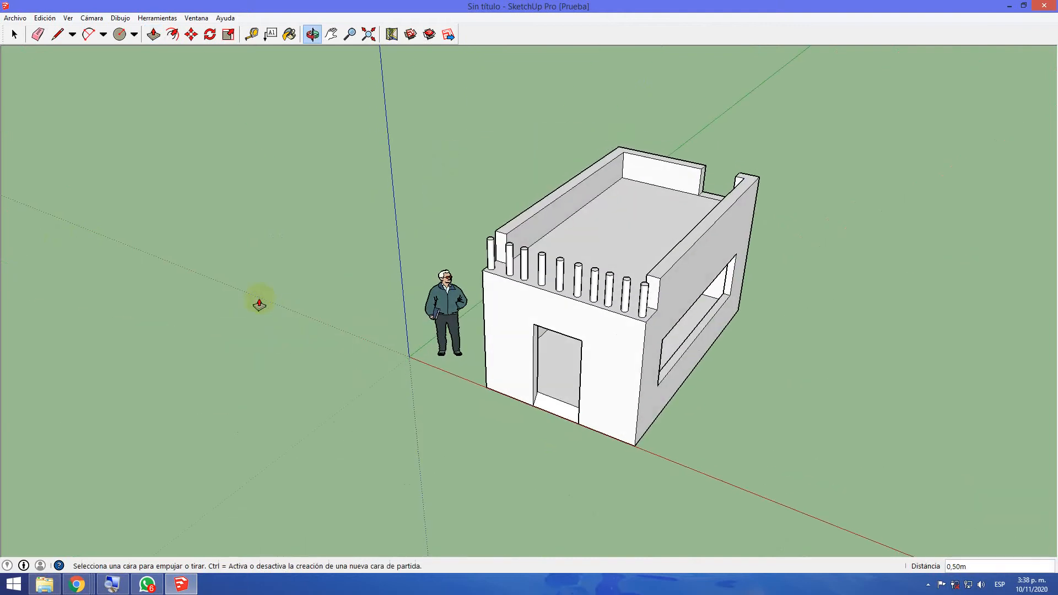
pyautogui.moveTo(861, 352); pyautogui.dragTo(474, 391, button='middle')
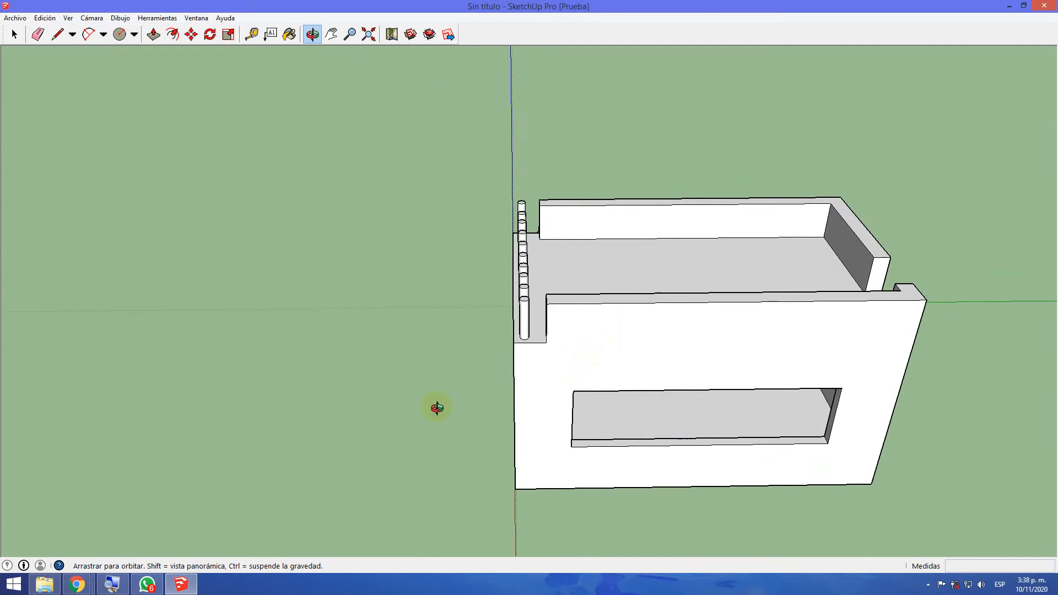
# Examine the roof parapets and the rear opening from above and from behind the building
pyautogui.moveTo(954, 359); pyautogui.dragTo(564, 443, button='middle')
pyautogui.scroll(-2, 565, 444)
pyautogui.moveTo(945, 504); pyautogui.dragTo(674, 423, button='middle')
pyautogui.moveTo(689, 325); pyautogui.dragTo(667, 488, button='middle')
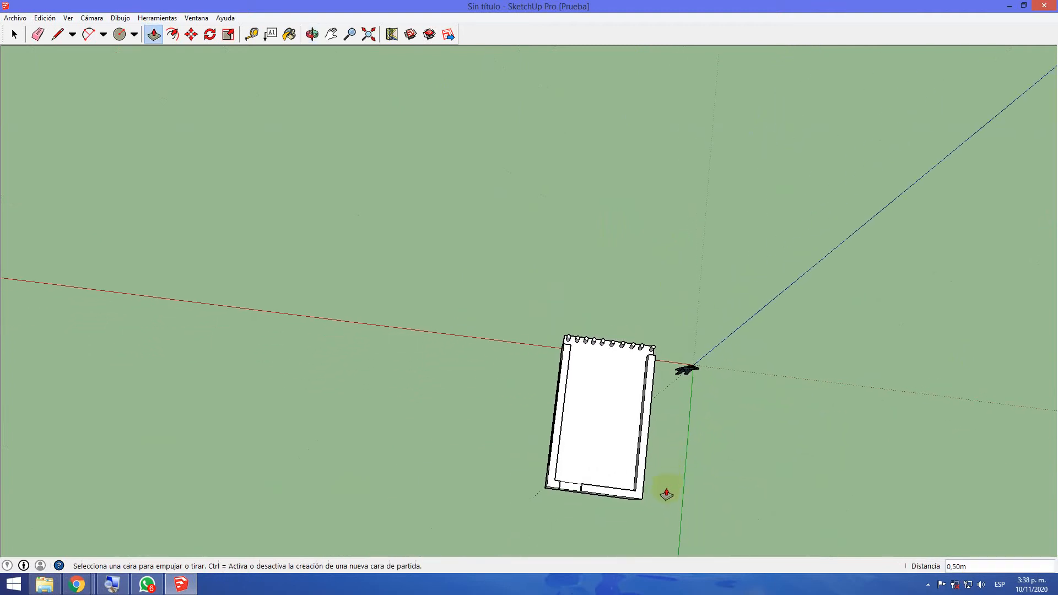
pyautogui.scroll(3, 617, 524)
pyautogui.scroll(2, 567, 520)
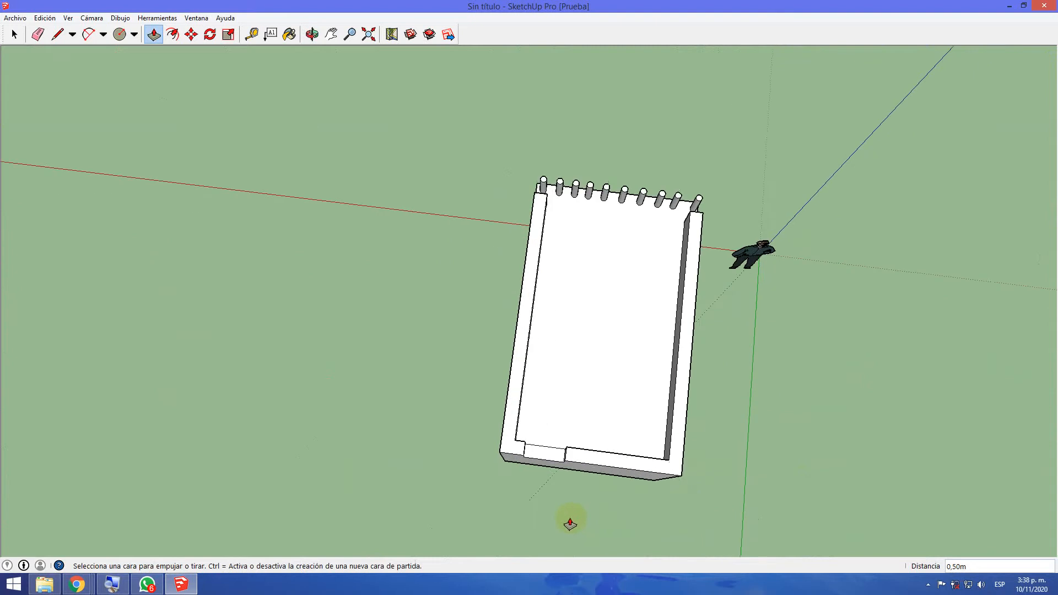
pyautogui.scroll(1, 569, 523)
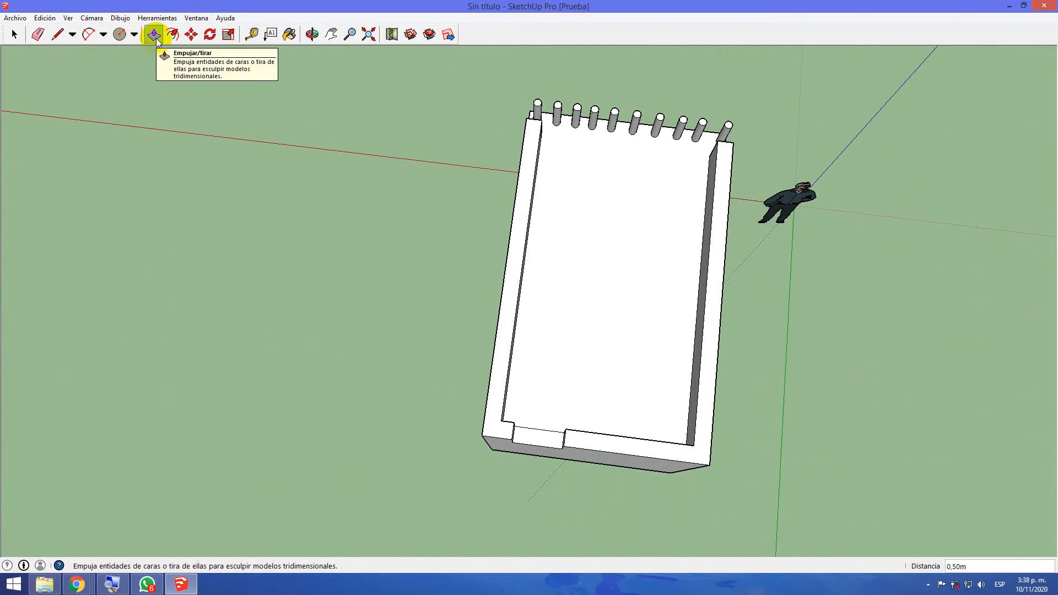
pyautogui.moveTo(457, 409); pyautogui.dragTo(335, 293, button='middle')
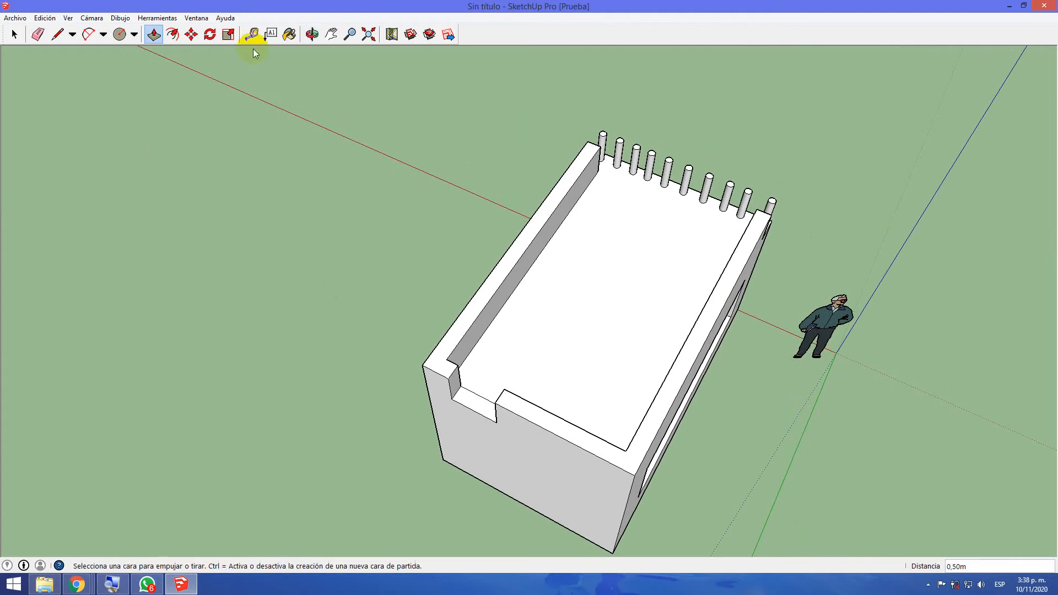
# Place a vertical guide line down the rear wall from the parapet opening's outer edge to the wall's base
pyautogui.click(135, 35)
pyautogui.click(148, 51)
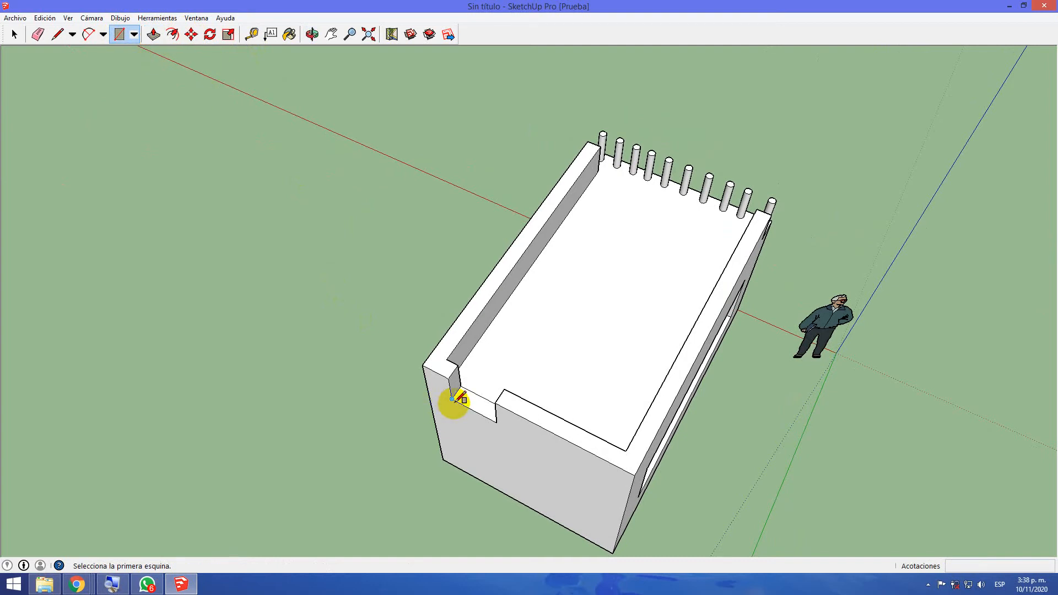
pyautogui.moveTo(277, 393); pyautogui.dragTo(483, 203, button='middle')
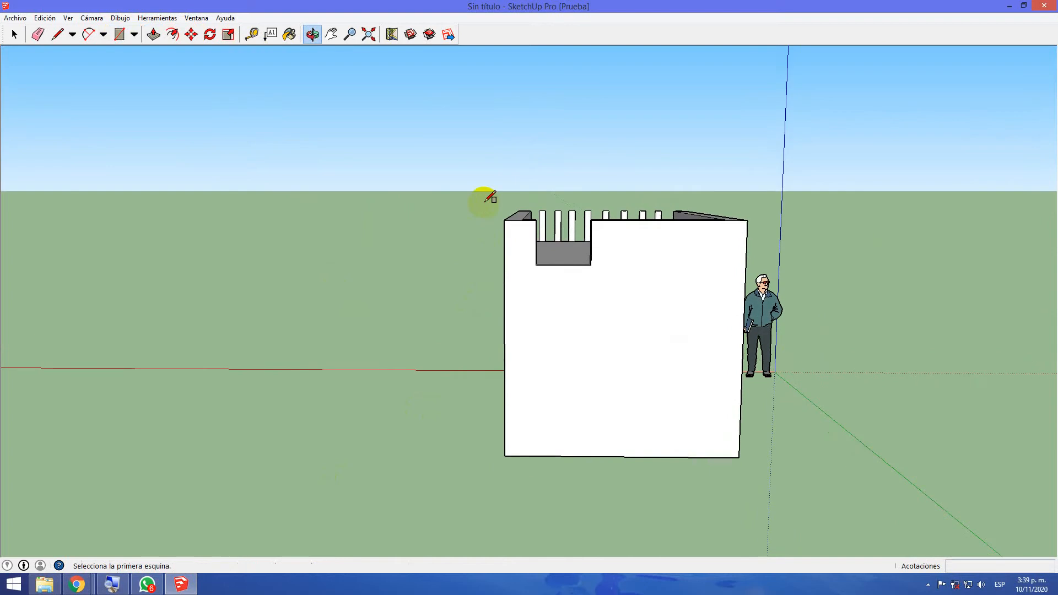
pyautogui.click(249, 42)
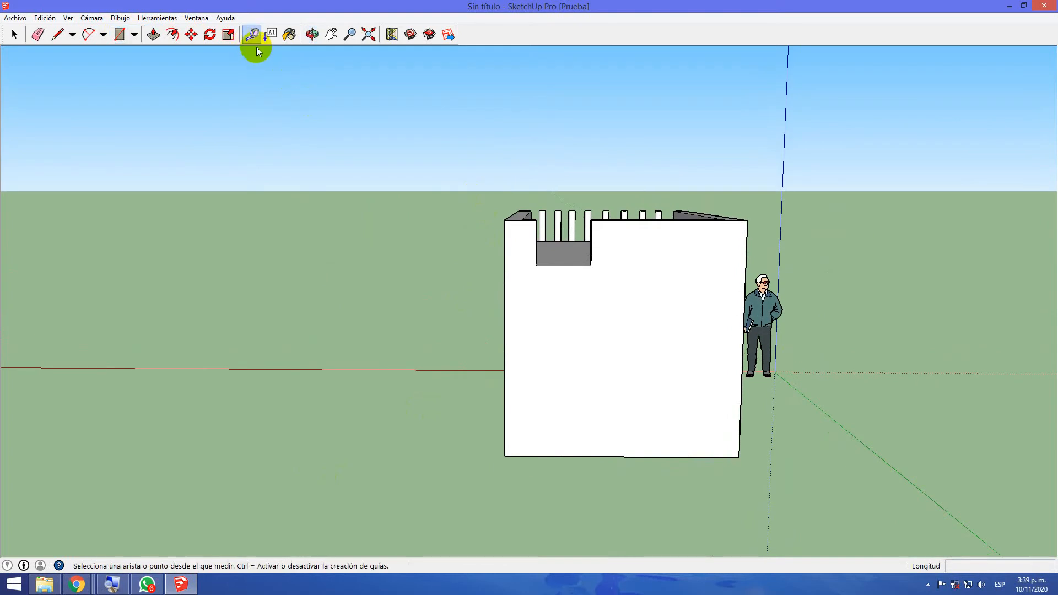
pyautogui.click(537, 220)
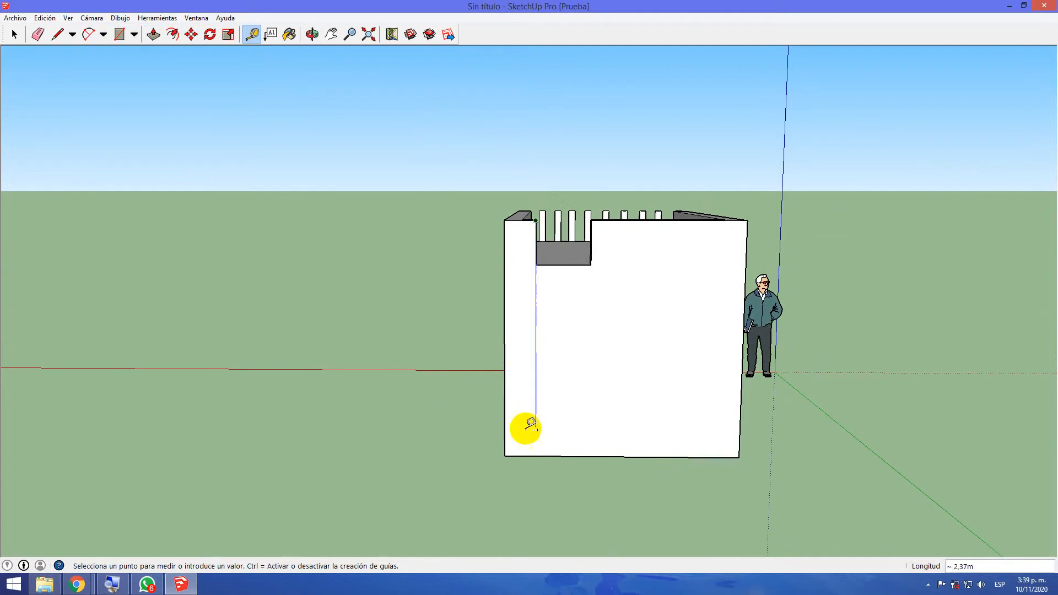
pyautogui.click(540, 455)
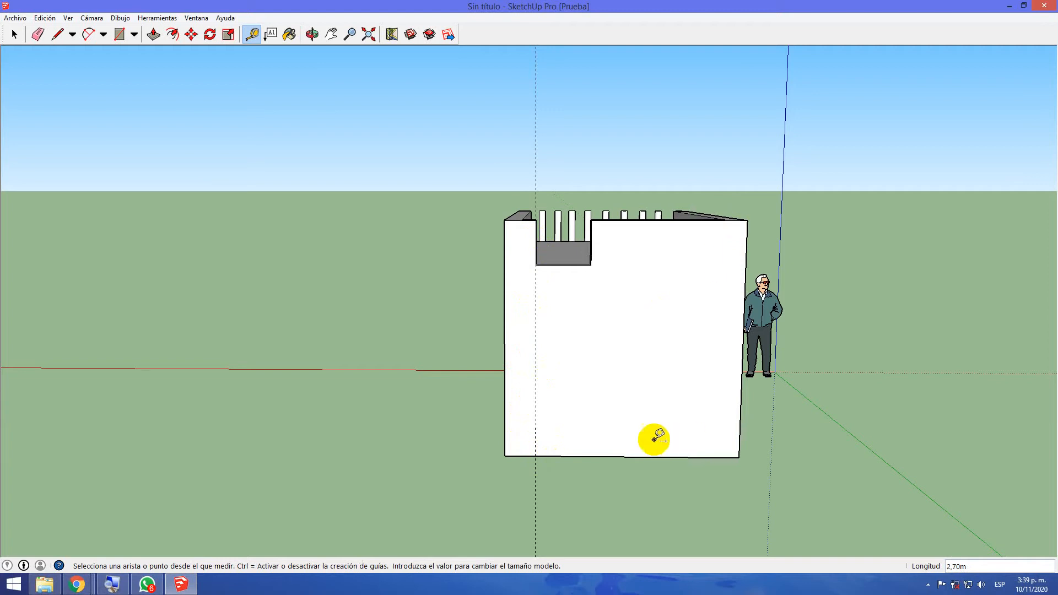
pyautogui.moveTo(788, 456); pyautogui.dragTo(609, 474, button='middle')
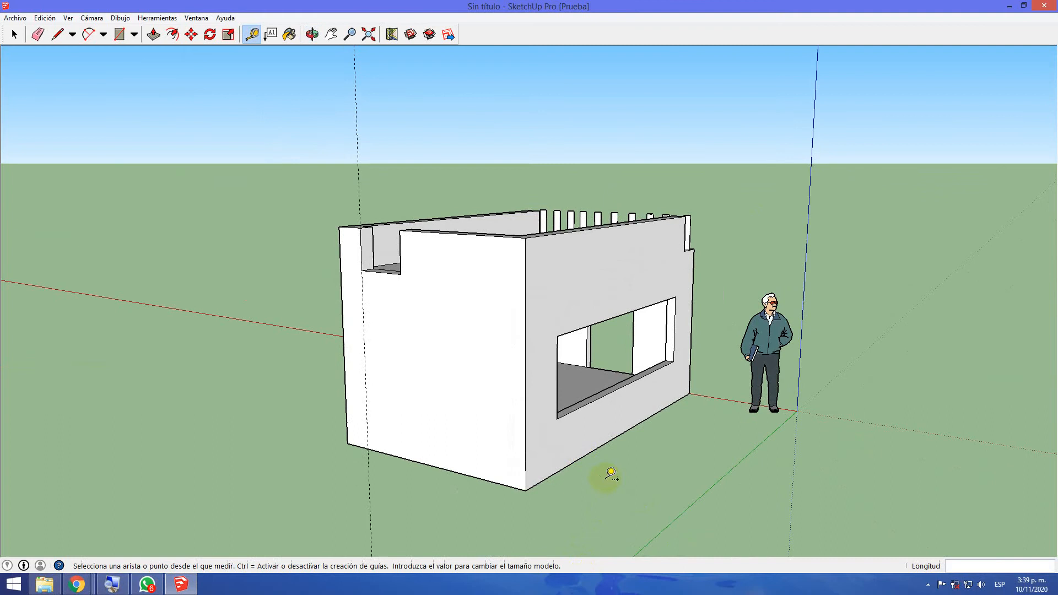
pyautogui.click(120, 35)
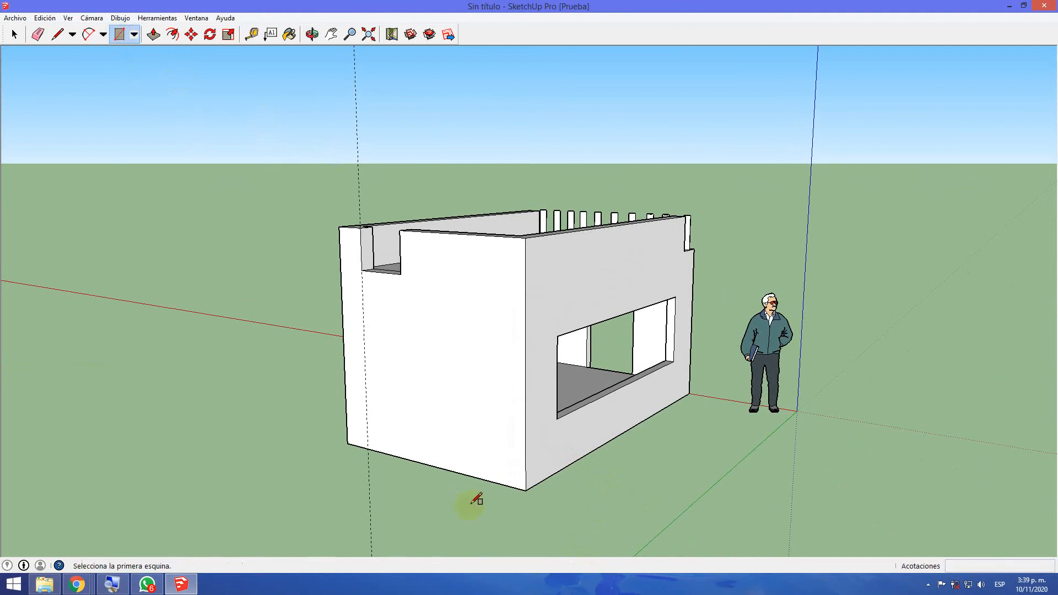
pyautogui.click(367, 448)
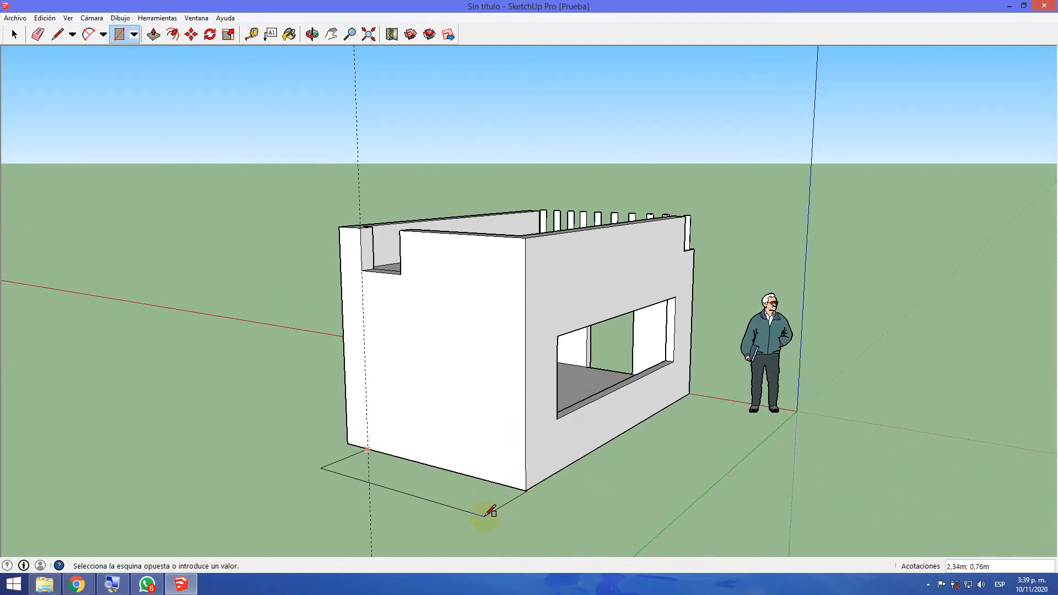
pyautogui.scroll(3, 485, 515)
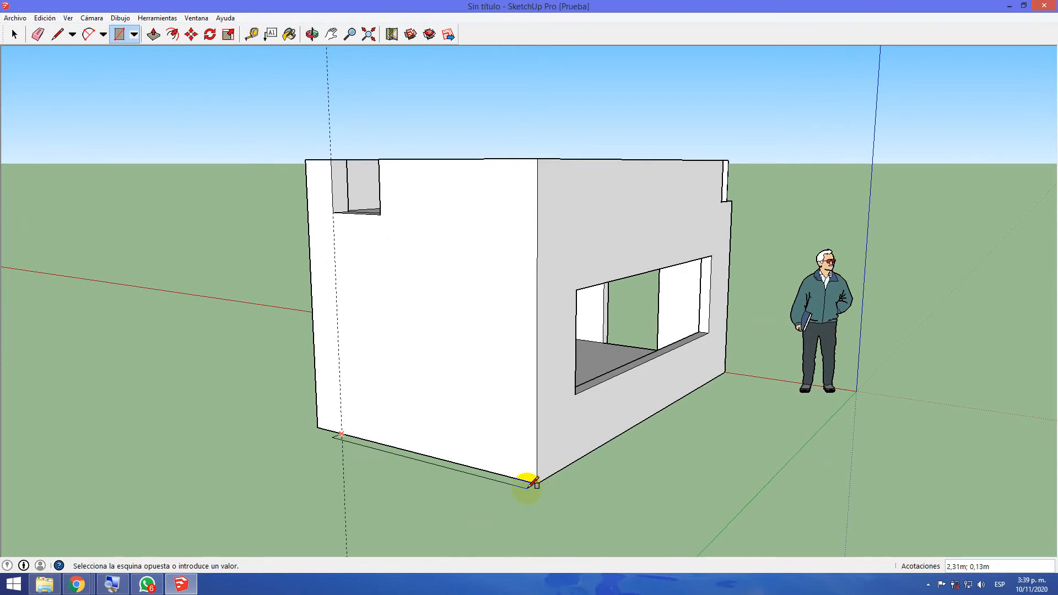
pyautogui.press('Escape')
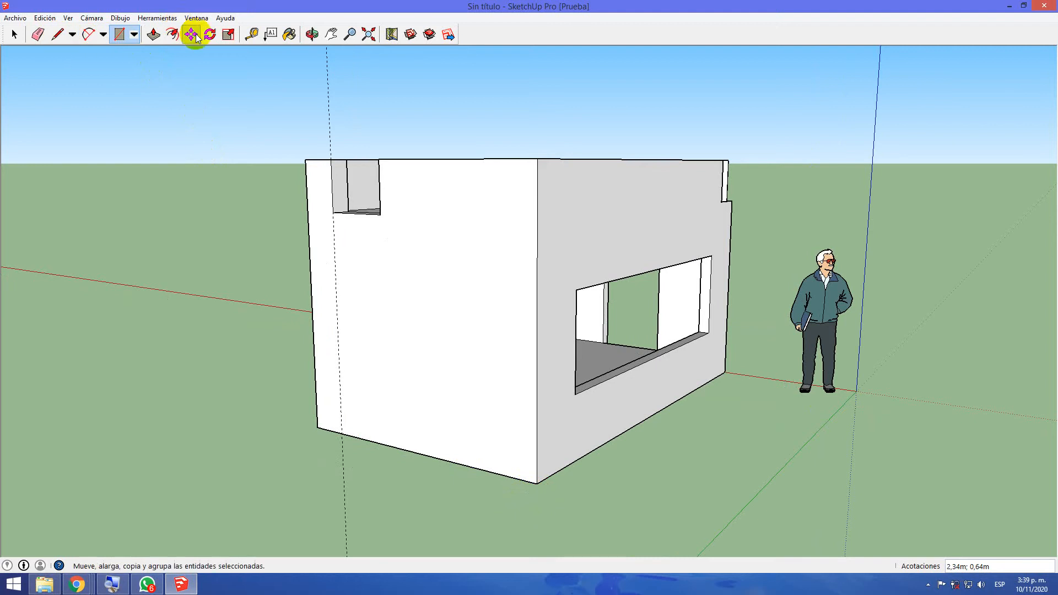
# Measure the base edge of the window wall between its two bottom corners, checking it in both directions
pyautogui.click(252, 35)
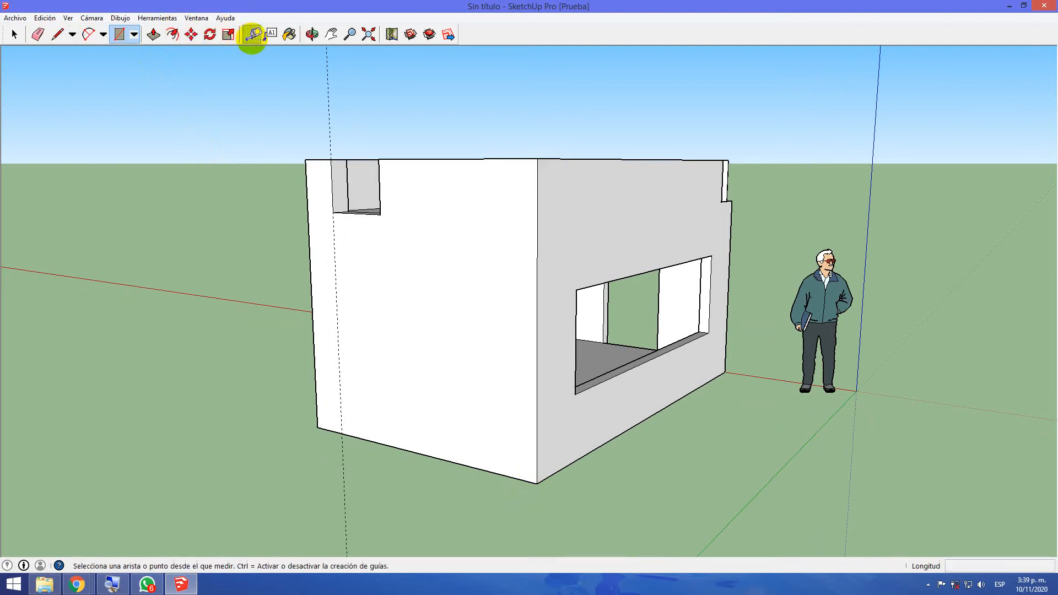
pyautogui.click(725, 373)
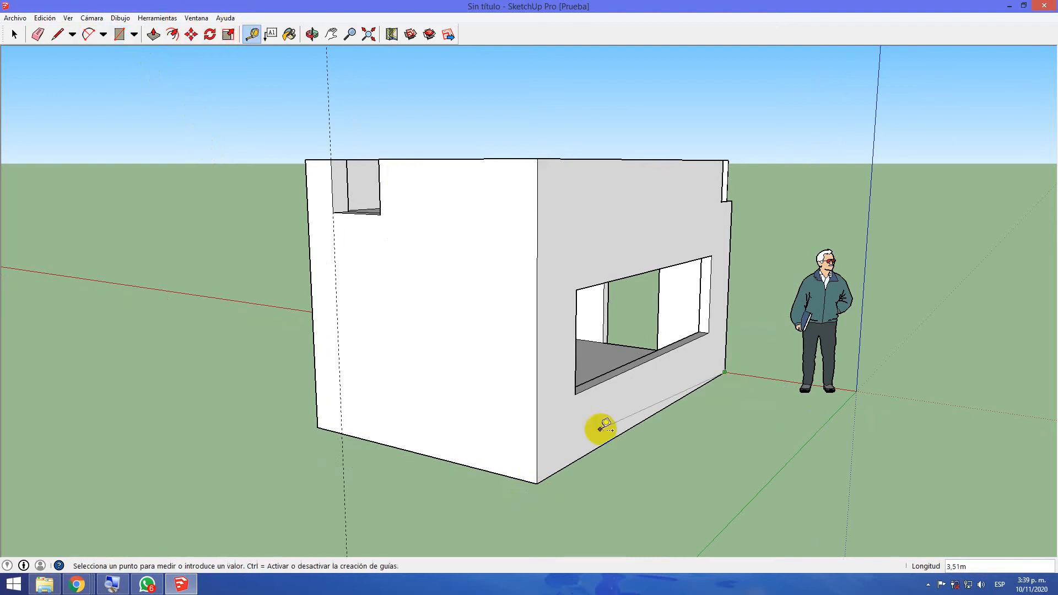
pyautogui.click(537, 480)
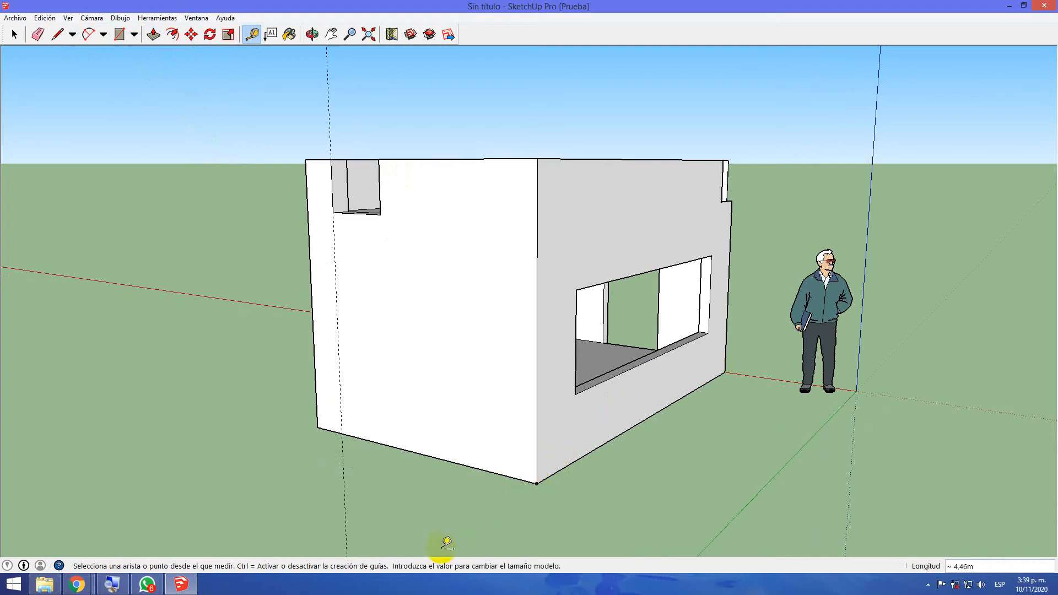
pyautogui.click(724, 373)
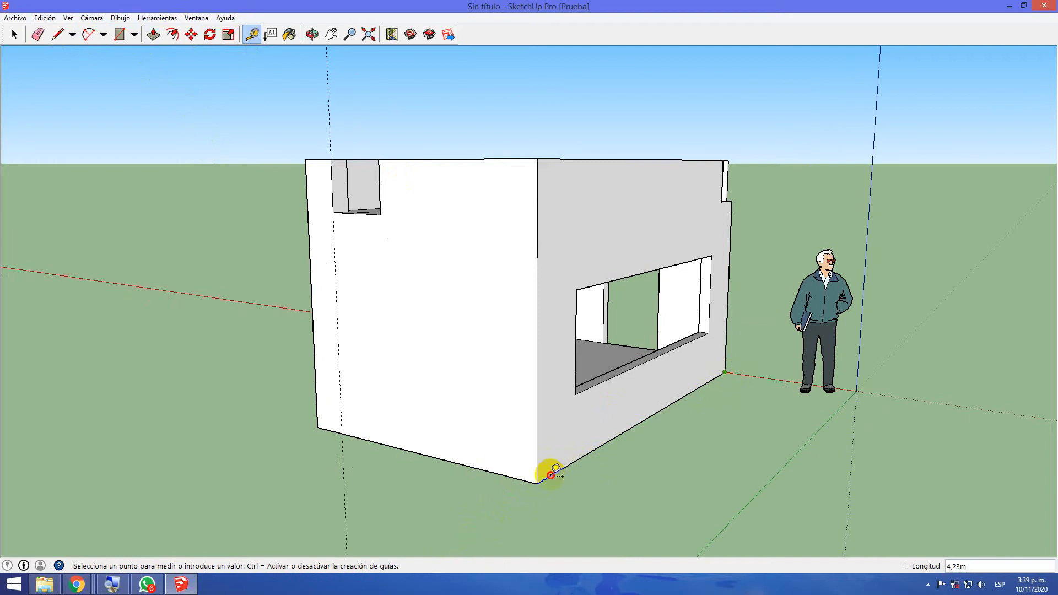
pyautogui.click(537, 484)
pyautogui.click(725, 372)
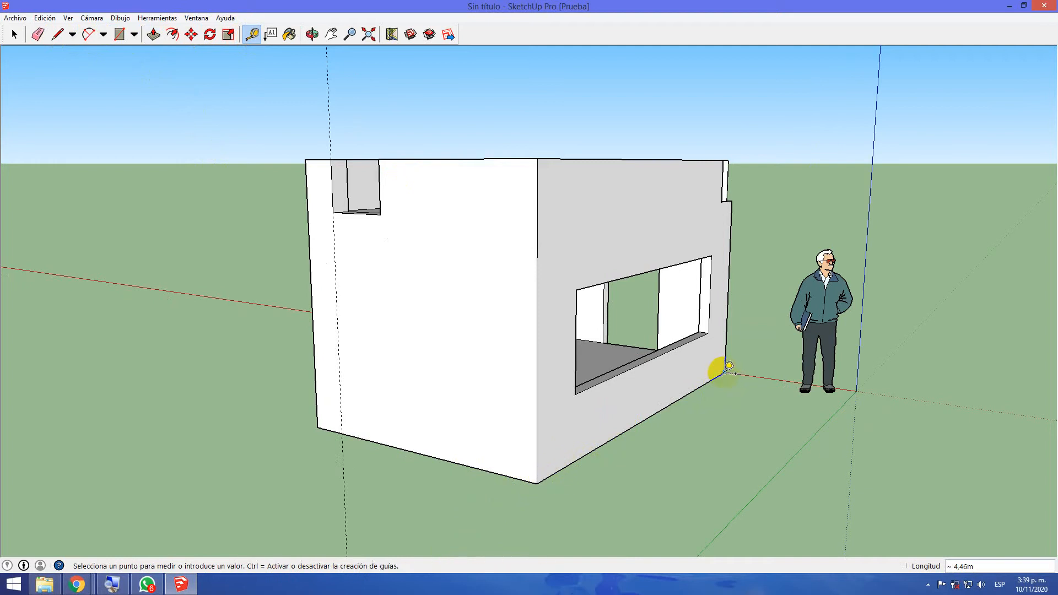
pyautogui.click(537, 484)
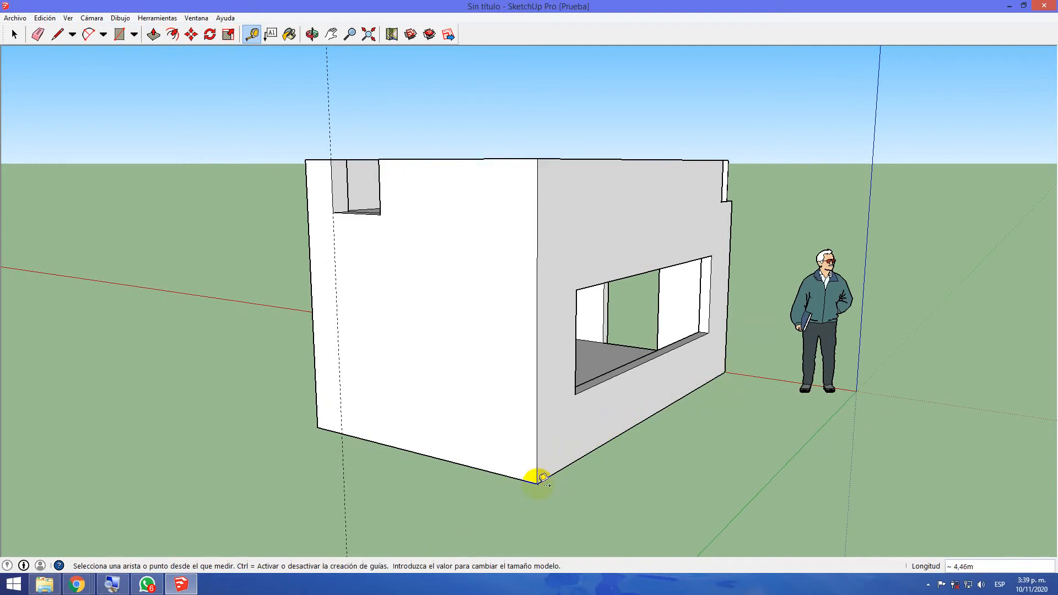
pyautogui.moveTo(430, 415); pyautogui.dragTo(219, 462, button='middle')
pyautogui.click(685, 431)
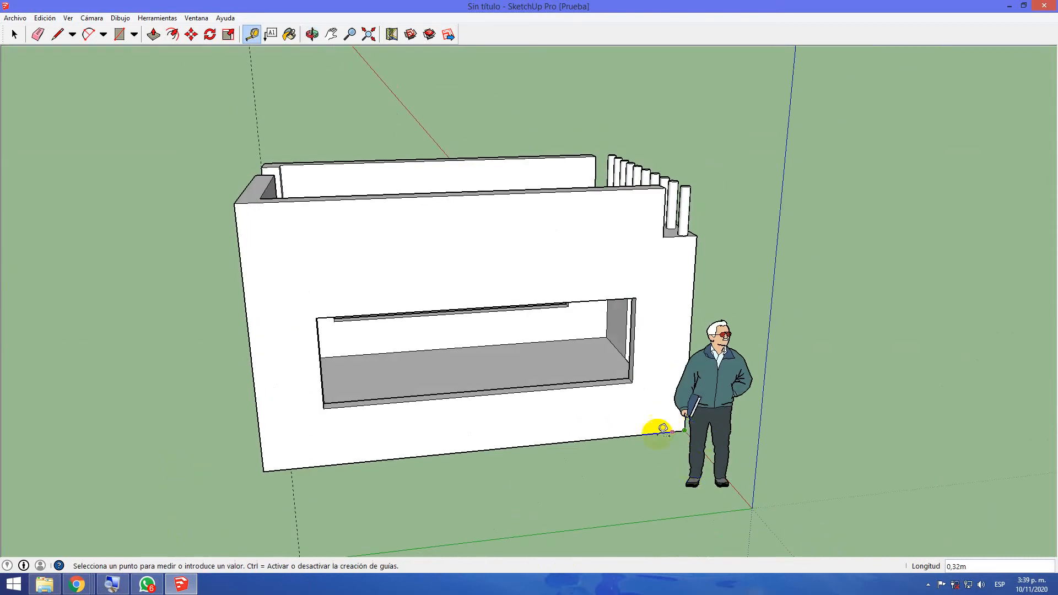
pyautogui.click(264, 471)
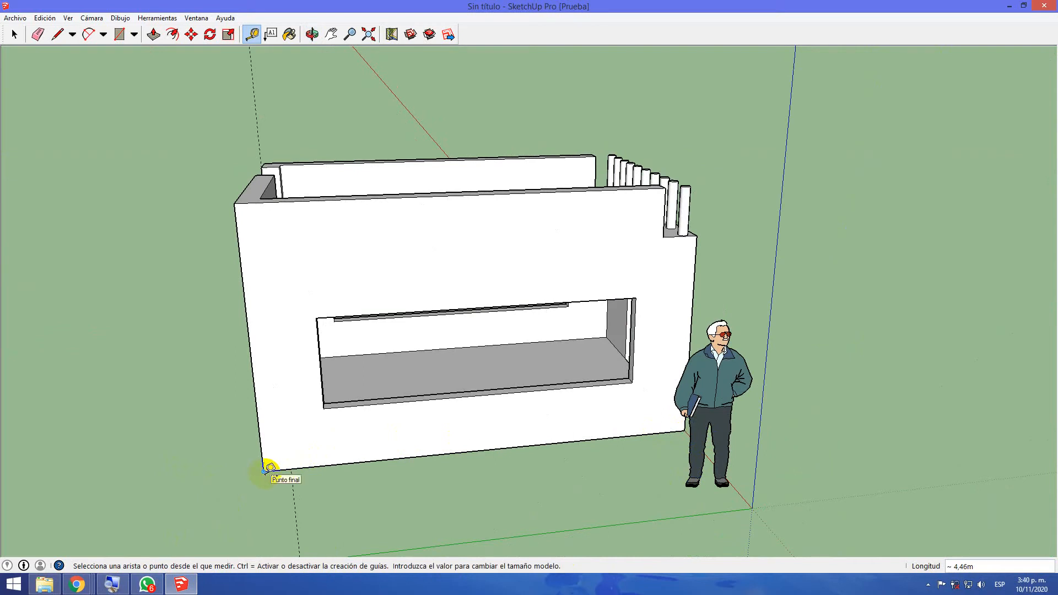
pyautogui.click(264, 471)
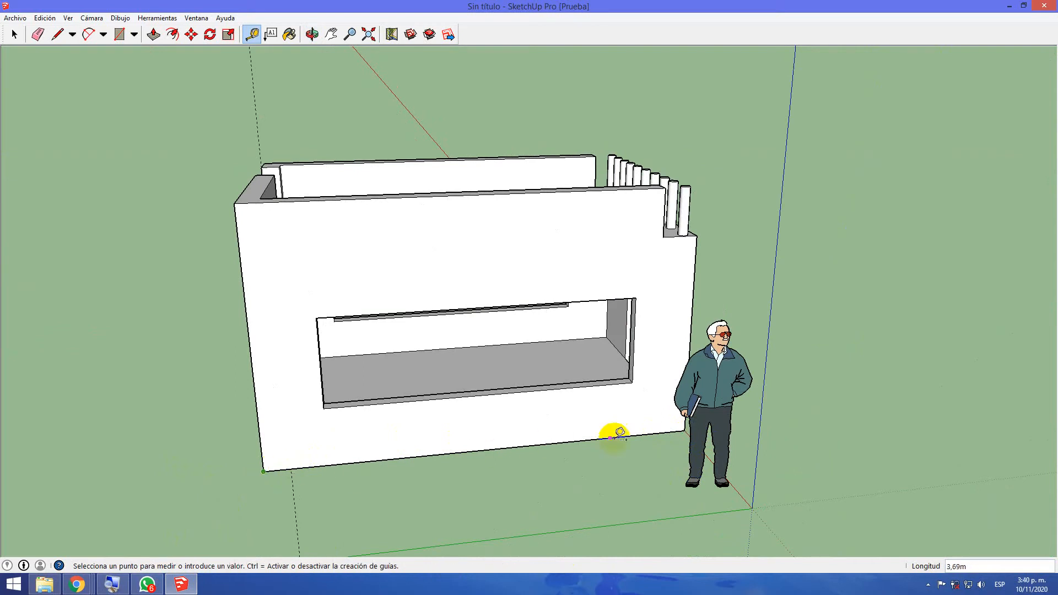
pyautogui.click(689, 425)
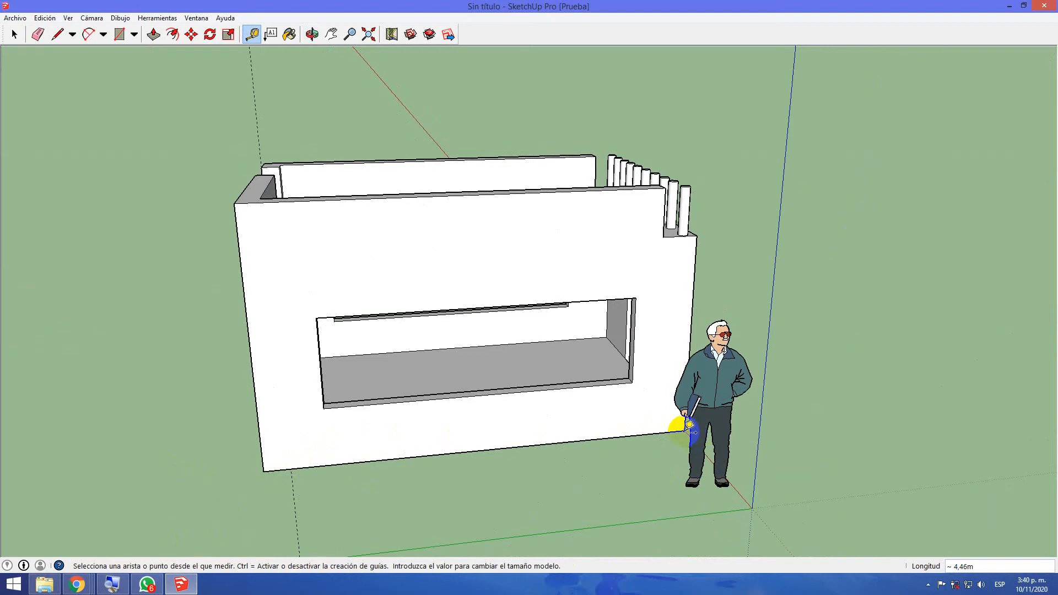
# Draw a ground rectangle about 2.34 by 0.65 m along the rear wall, from the guide's foot towards the window-side corner
pyautogui.moveTo(217, 419); pyautogui.dragTo(447, 380, button='middle')
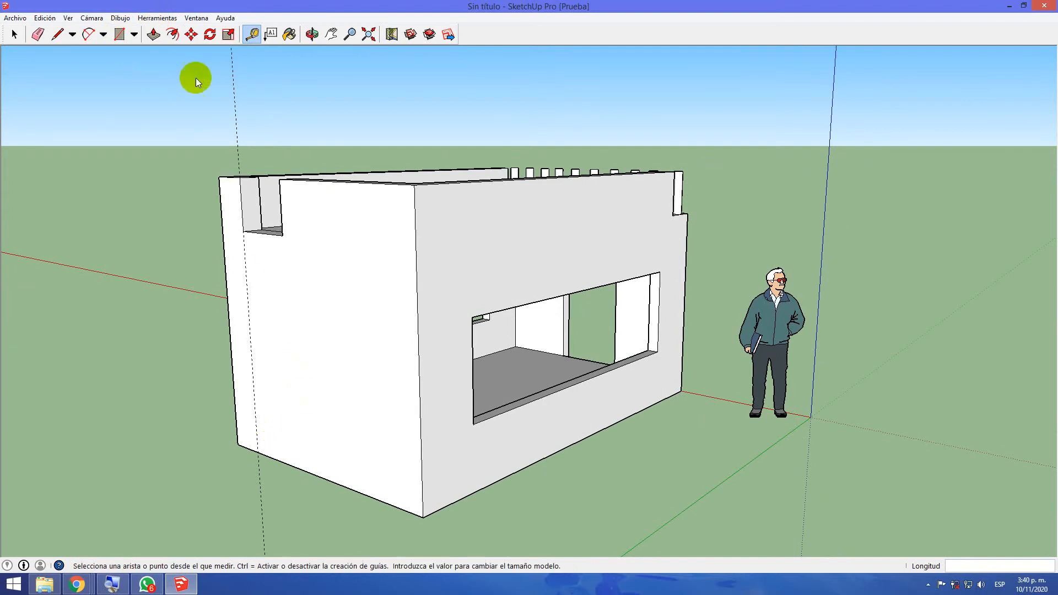
pyautogui.click(121, 37)
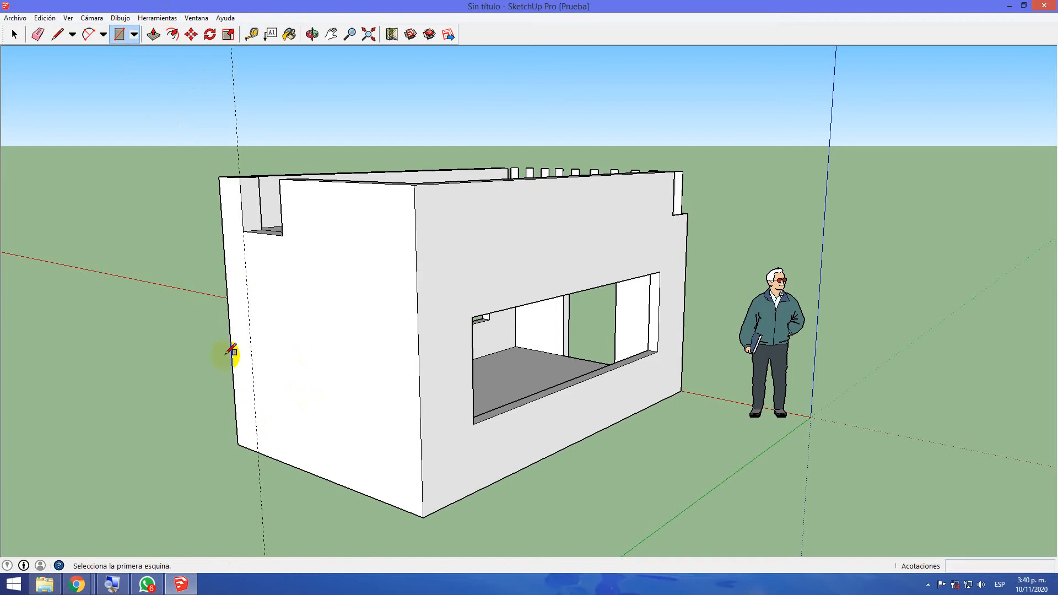
pyautogui.click(258, 452)
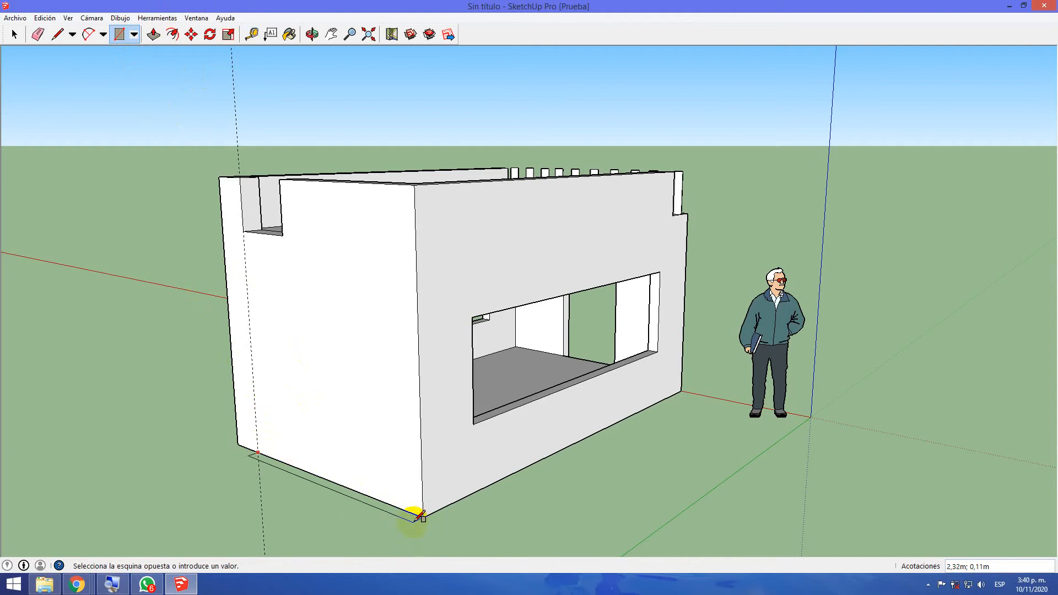
pyautogui.click(363, 547)
pyautogui.moveTo(199, 492); pyautogui.dragTo(373, 507, button='middle')
pyautogui.scroll(-2, 411, 450)
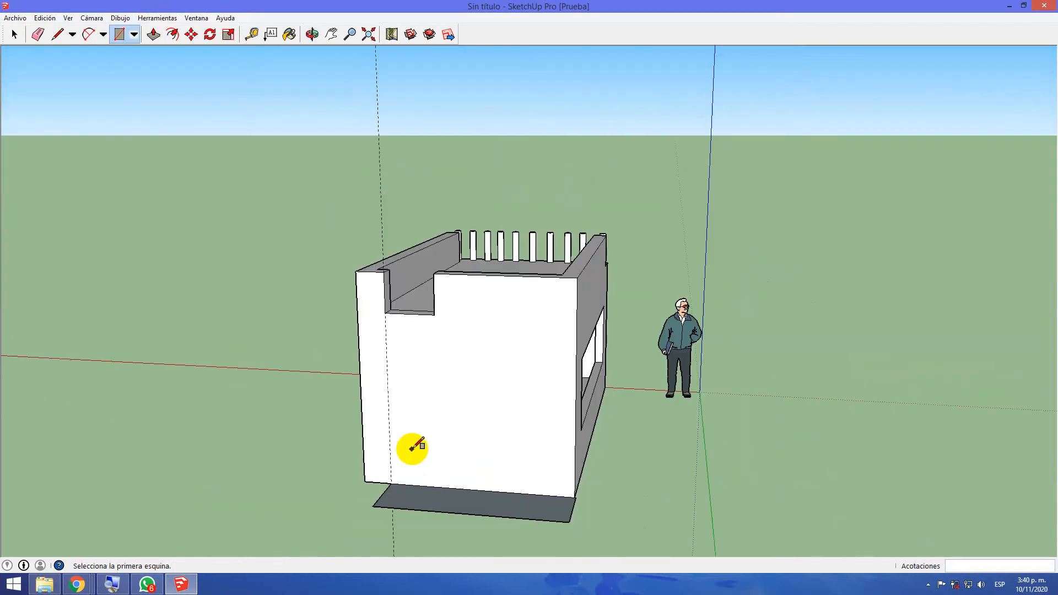
# Measure the height of the parapet opening along its side edge nearer the window wall
pyautogui.moveTo(485, 426); pyautogui.dragTo(418, 512, button='middle')
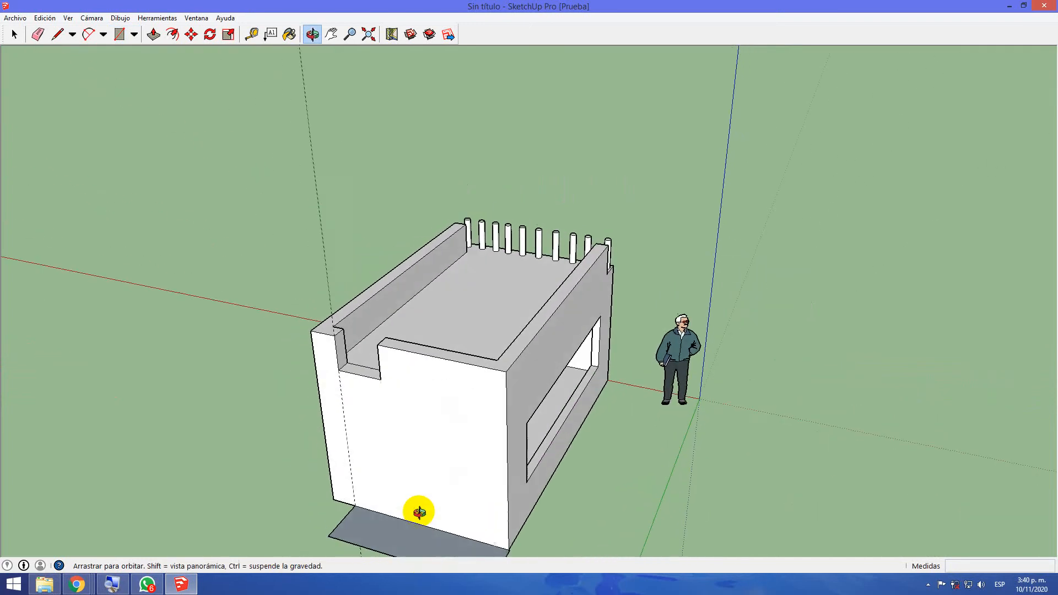
pyautogui.click(58, 33)
pyautogui.click(251, 33)
pyautogui.moveTo(383, 349); pyautogui.dragTo(466, 303, button='middle')
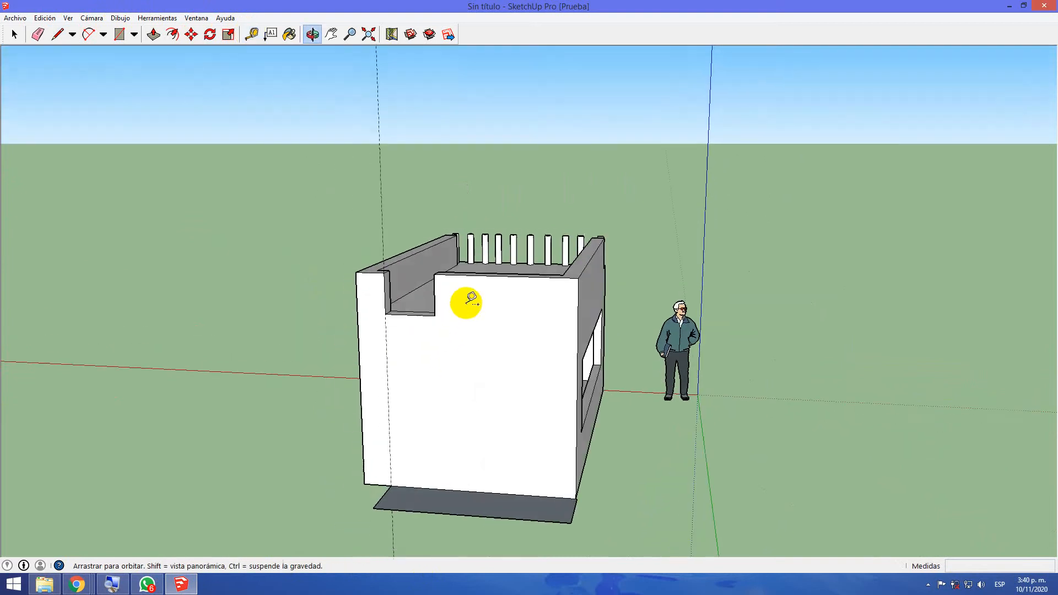
pyautogui.click(434, 274)
pyautogui.click(436, 314)
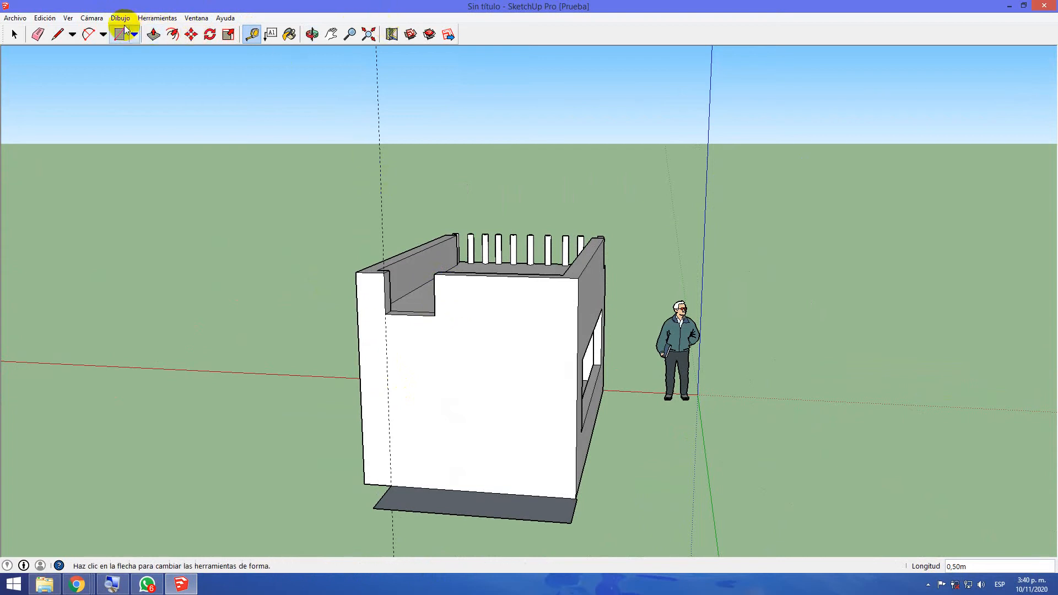
# Erase the vertical guide line on the rear wall and remeasure the side edge of the parapet opening
pyautogui.click(39, 34)
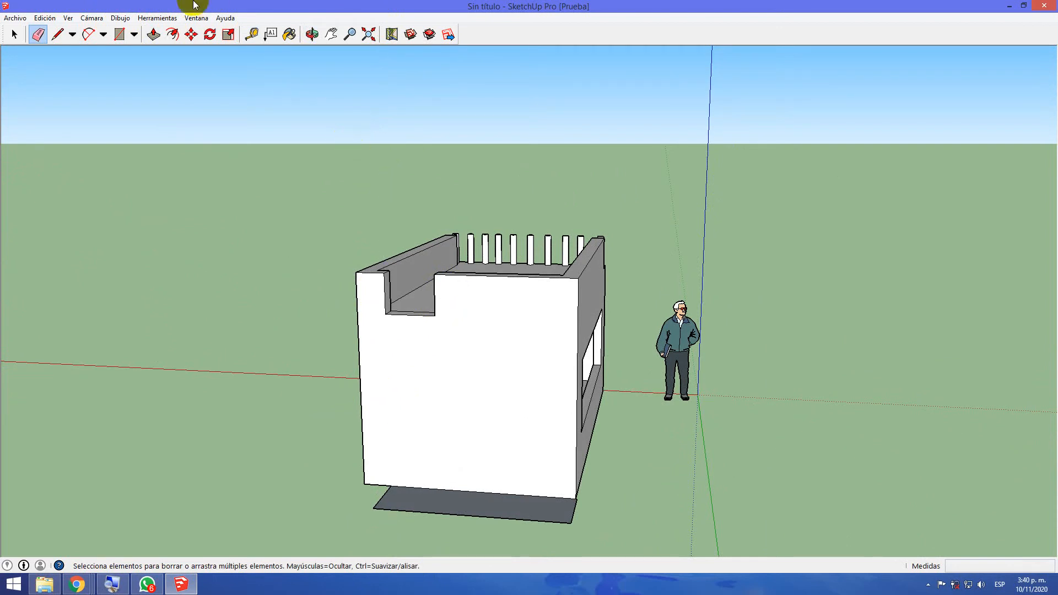
pyautogui.click(251, 35)
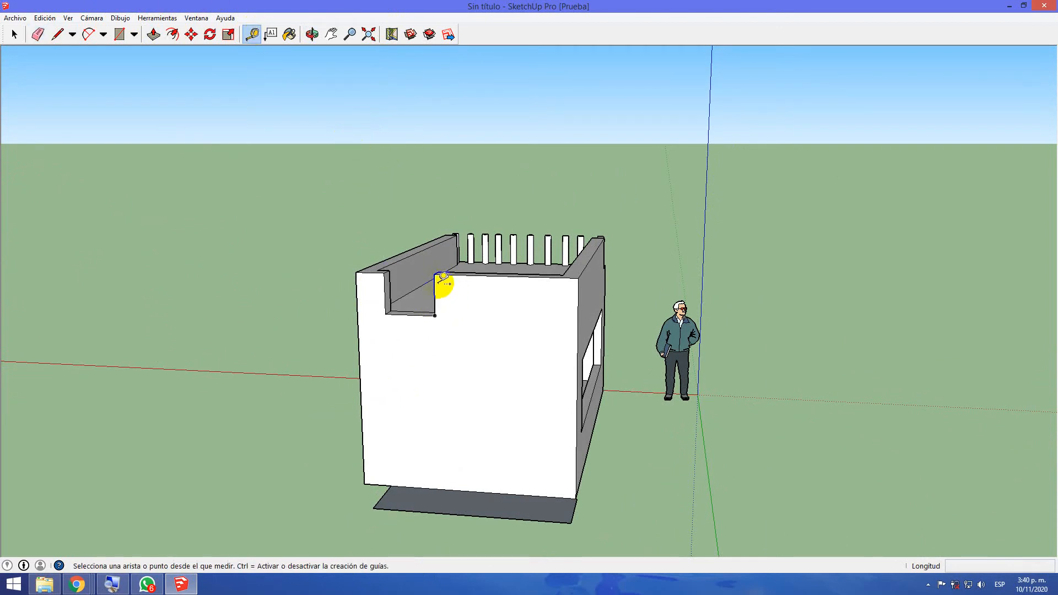
pyautogui.click(434, 274)
pyautogui.click(434, 318)
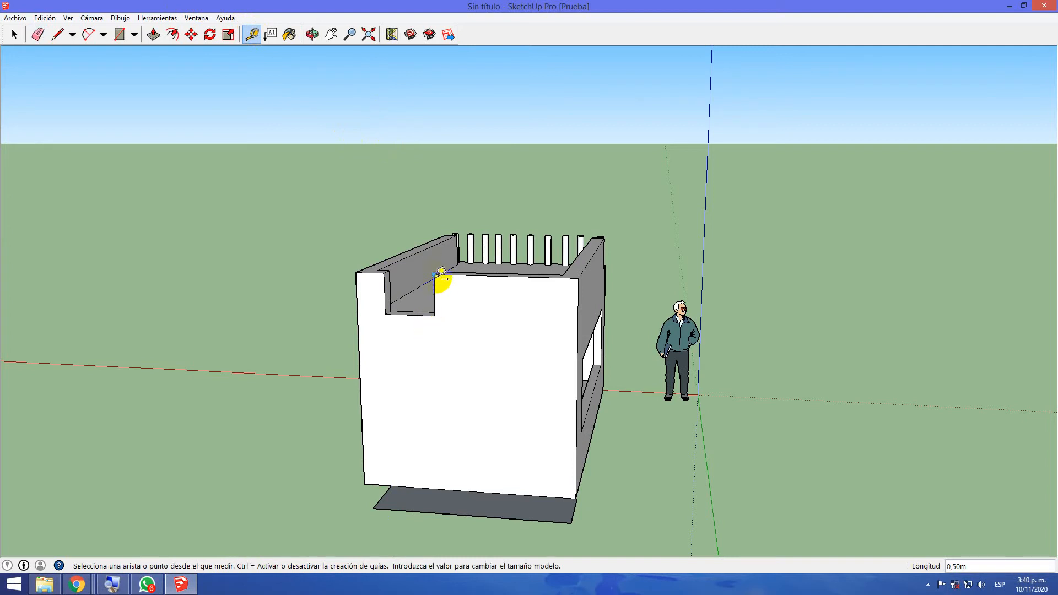
pyautogui.click(434, 274)
pyautogui.click(436, 315)
pyautogui.moveTo(616, 421)
pyautogui.mouseDown(button='middle')
pyautogui.moveTo(595, 432)
pyautogui.moveTo(576, 476)
pyautogui.moveTo(602, 472)
pyautogui.mouseUp(button='middle')
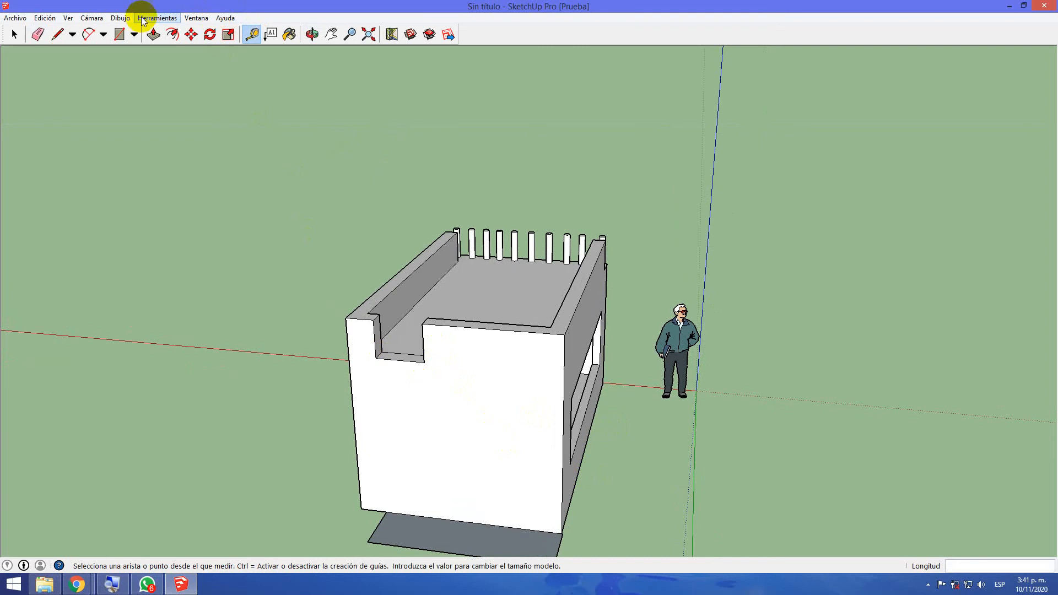
# Draw parallel lines about 0.65 m long across the rear ground rectangle, from the wall's base to the outer edge, dividing it into strips
pyautogui.moveTo(557, 358); pyautogui.dragTo(503, 473, button='middle')
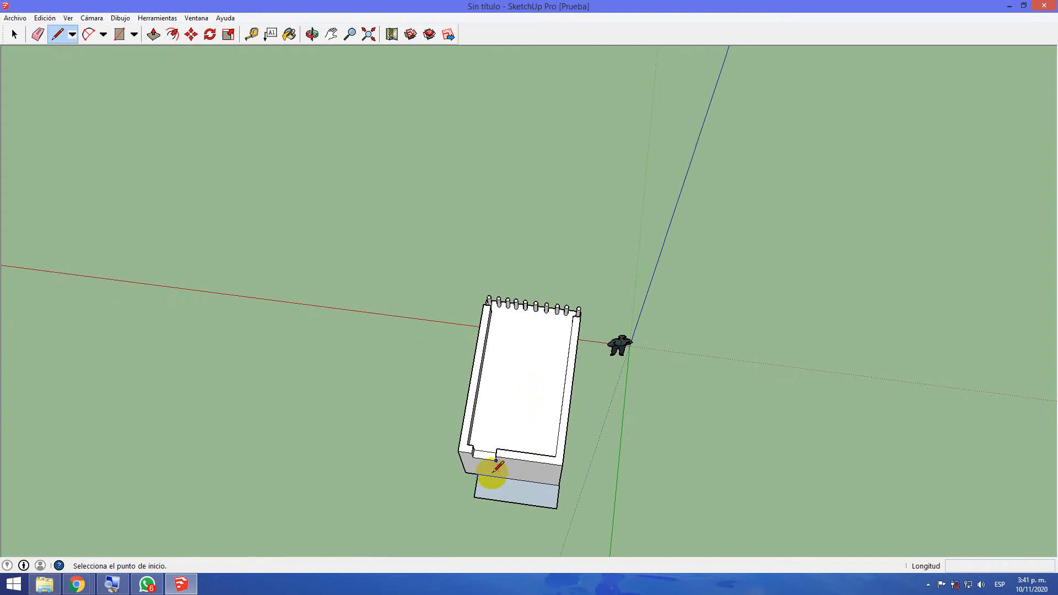
pyautogui.click(499, 480)
pyautogui.click(499, 497)
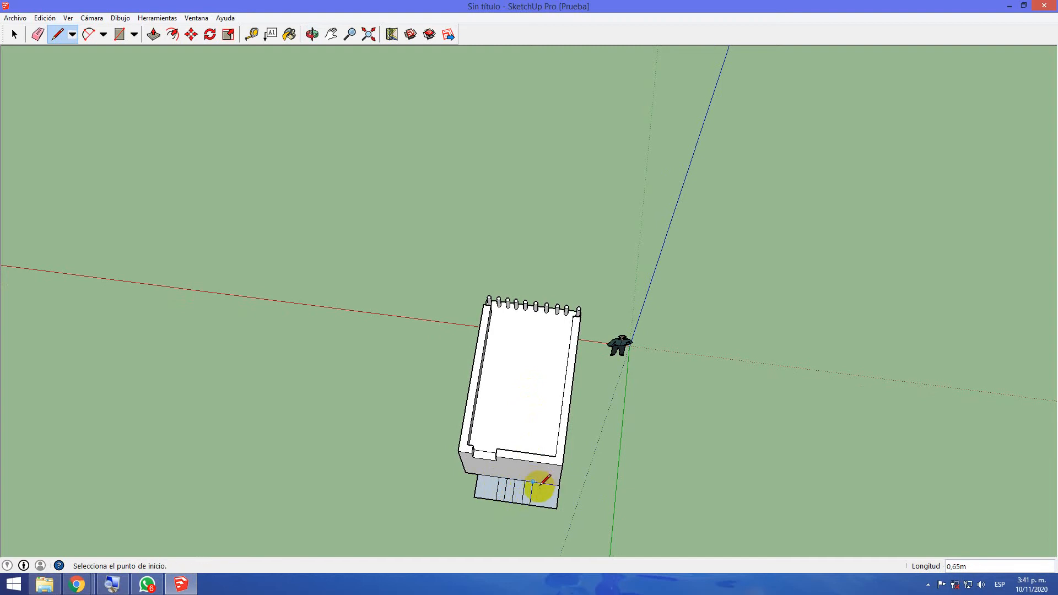
pyautogui.click(542, 483)
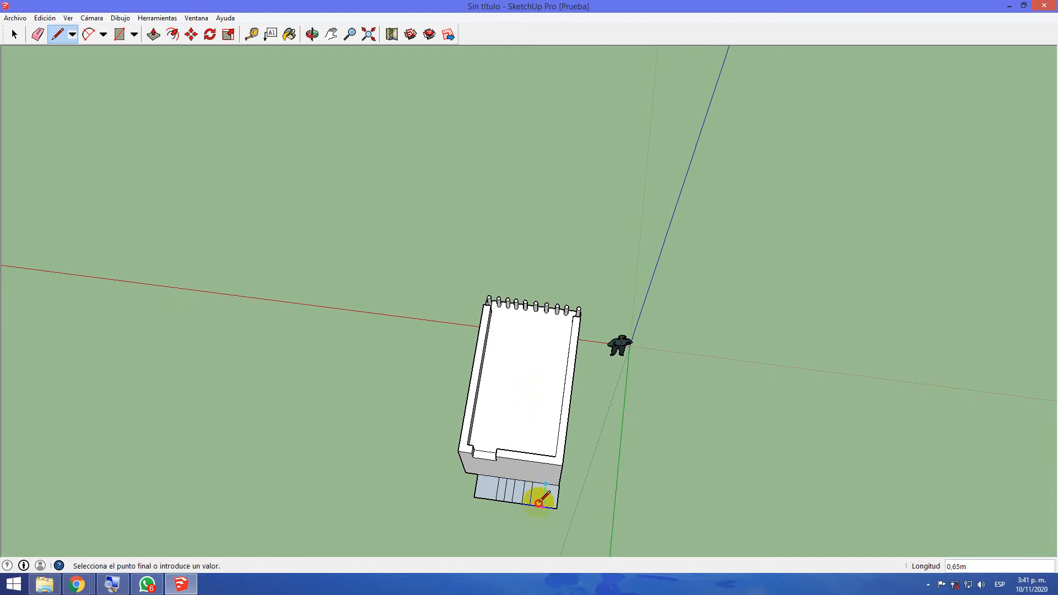
pyautogui.click(542, 505)
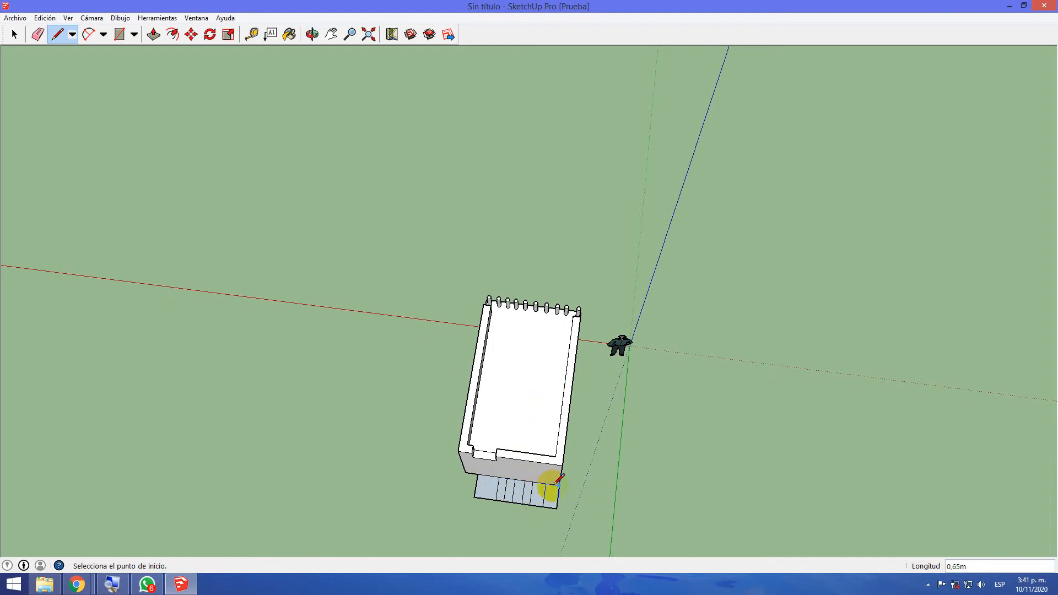
# Split the two wider strips nearest the window-side end with further crosswise lines between the wall's base and the outer edge
pyautogui.scroll(5, 556, 481)
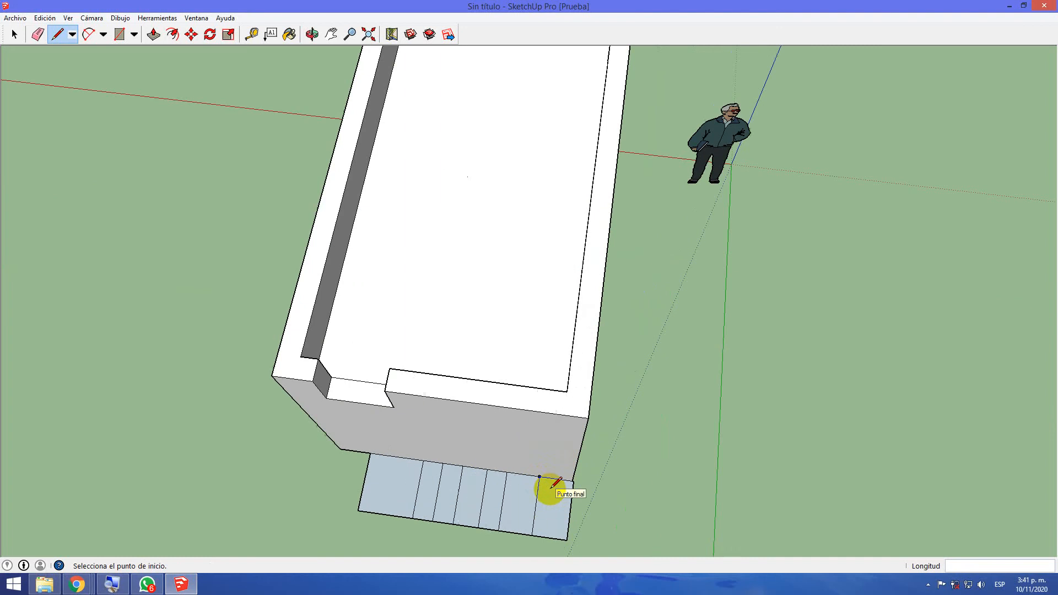
pyautogui.click(557, 478)
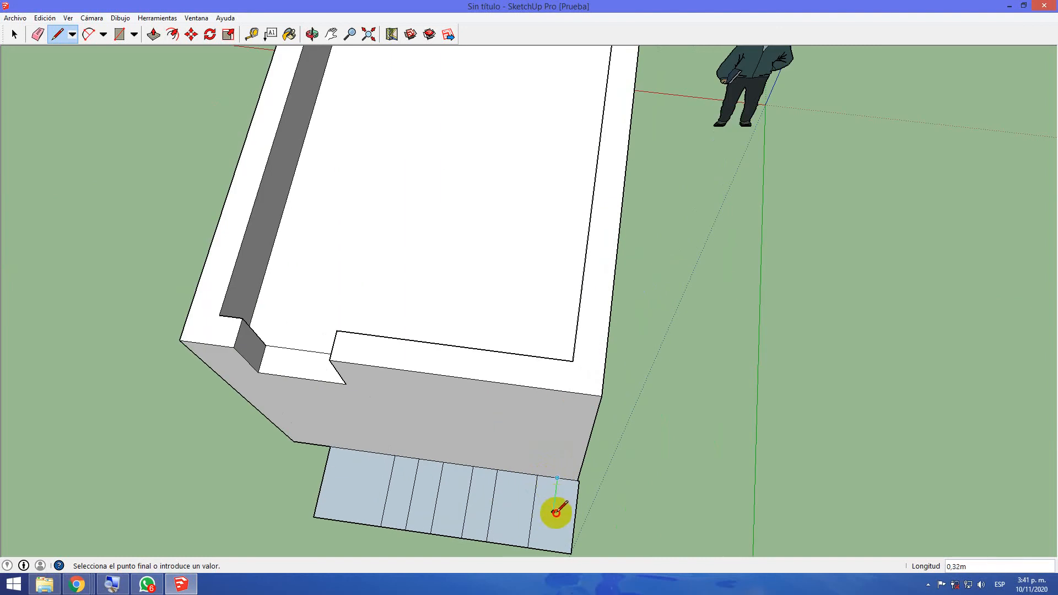
pyautogui.click(549, 544)
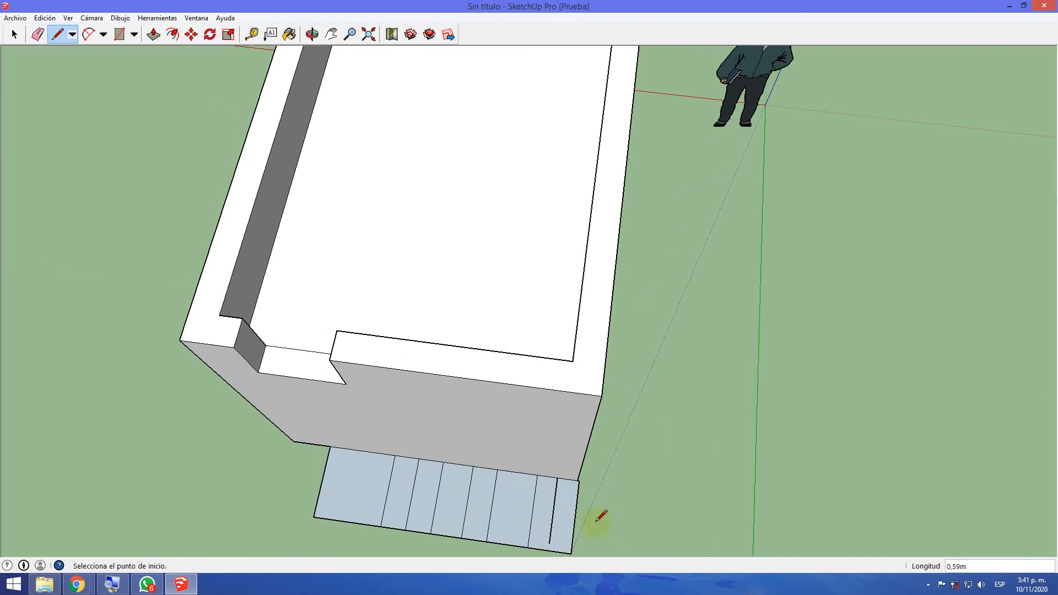
pyautogui.click(557, 478)
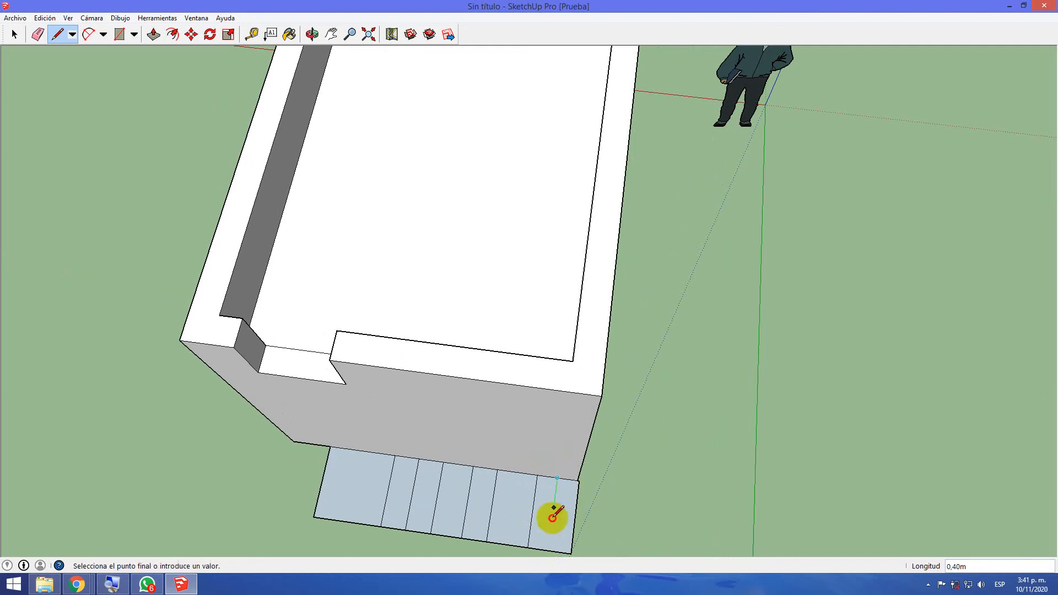
pyautogui.click(549, 550)
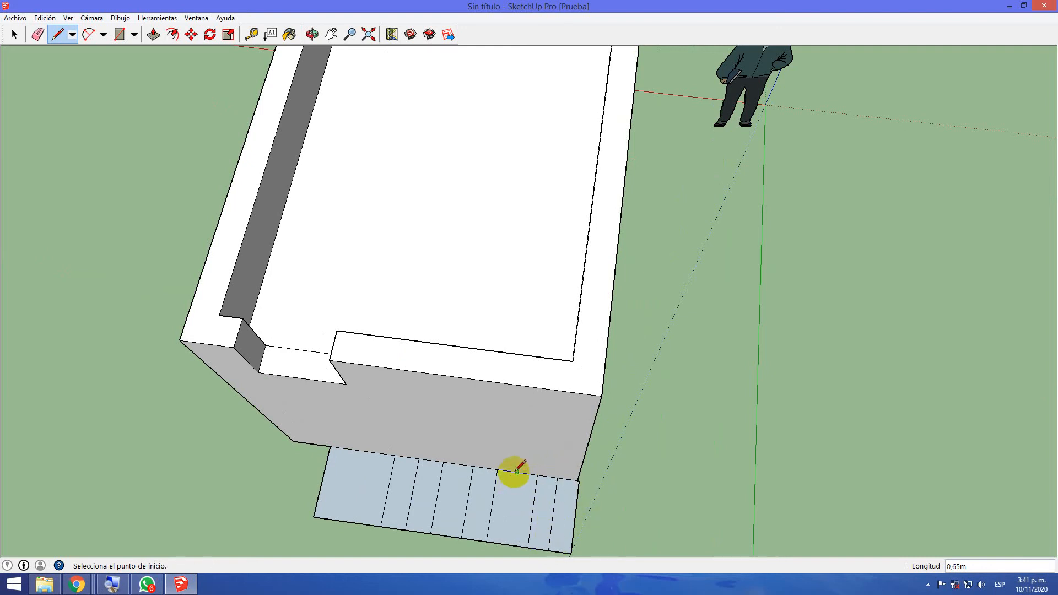
pyautogui.click(517, 472)
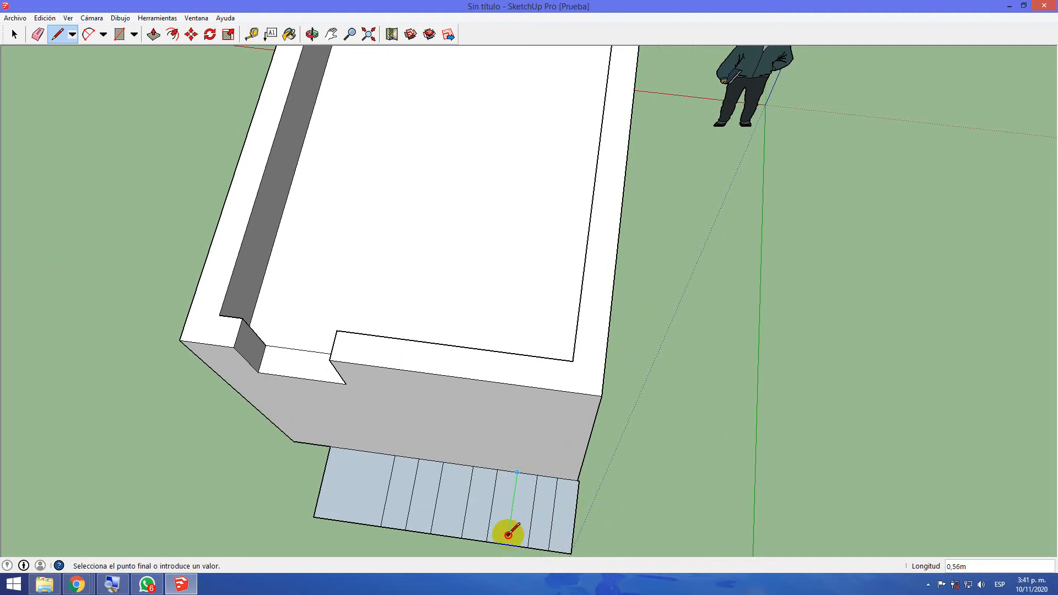
# Extrude the widest strip about 2.20 m up to the base of the parapet opening, and the adjacent strip one step lower
pyautogui.moveTo(679, 514); pyautogui.dragTo(649, 236, button='middle')
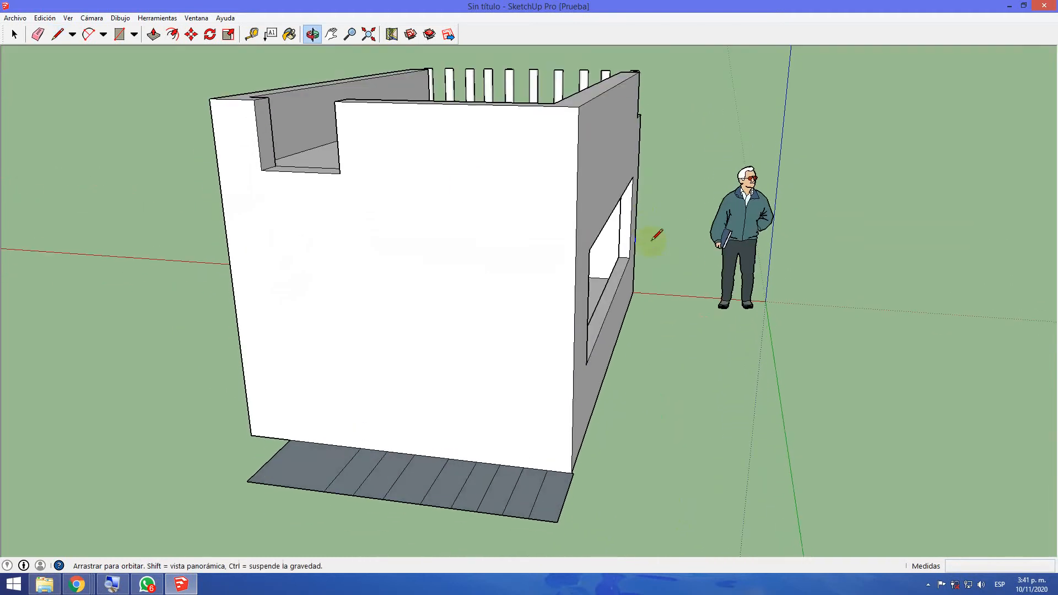
pyautogui.click(154, 34)
pyautogui.moveTo(286, 498); pyautogui.dragTo(338, 179)
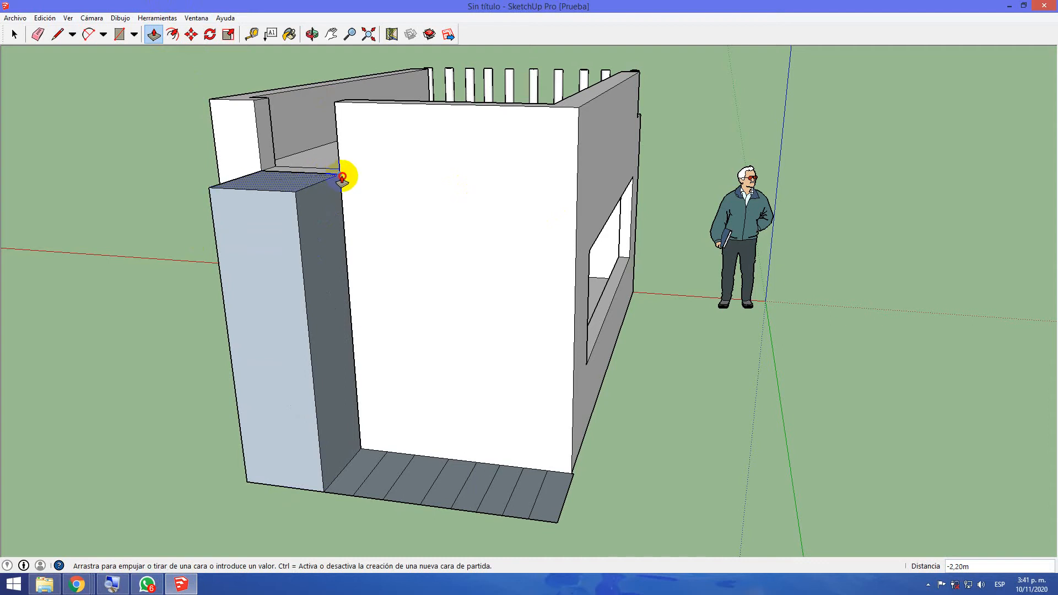
pyautogui.click(355, 482)
pyautogui.moveTo(357, 351); pyautogui.dragTo(329, 228)
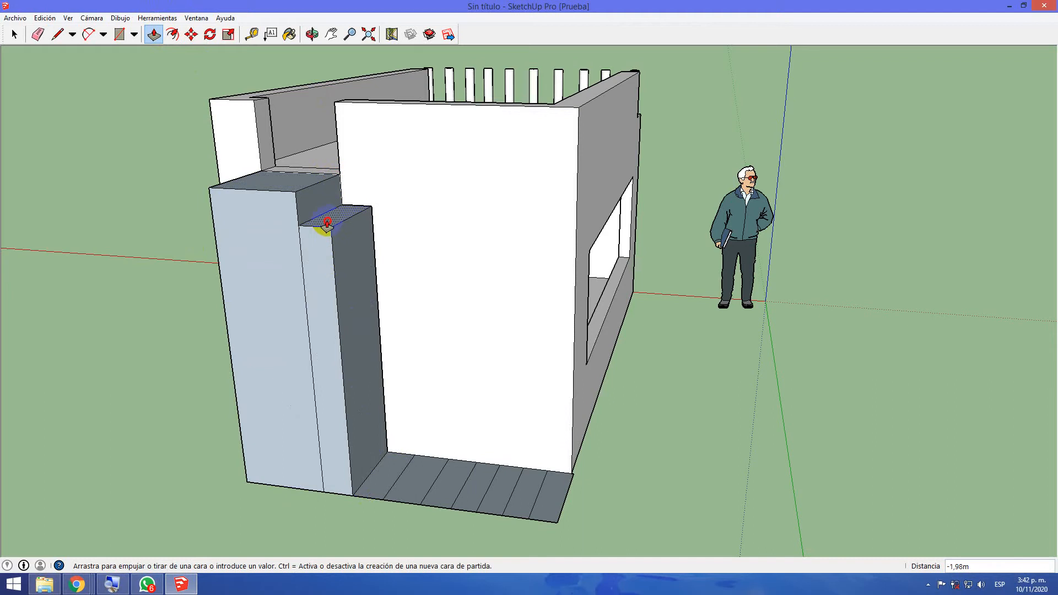
pyautogui.click(314, 218)
# Extrude the third, fourth and fifth strips in descending steps, the fifth about 1.52 m high
pyautogui.click(378, 479)
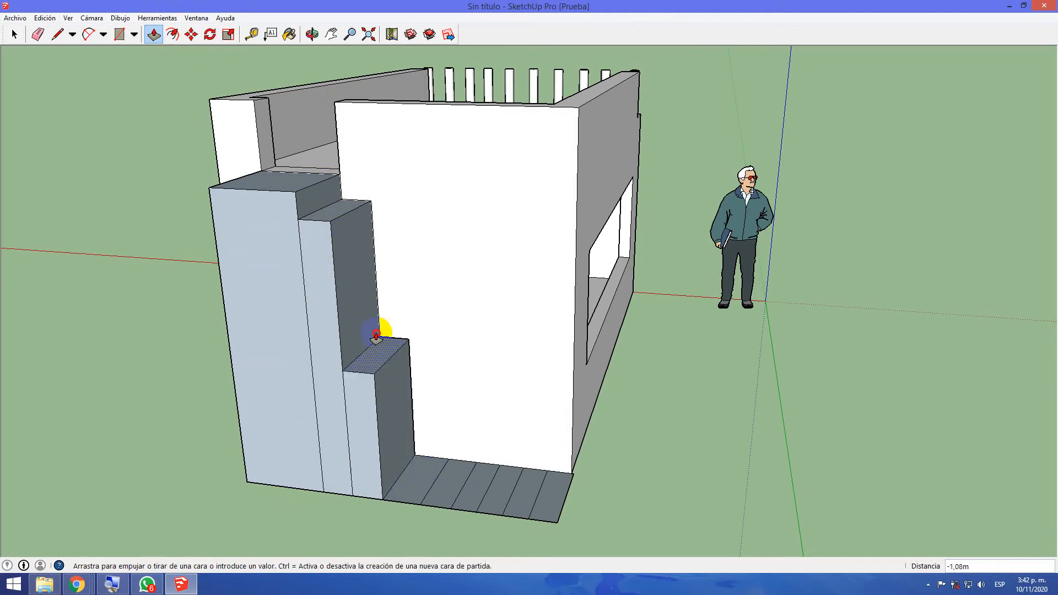
pyautogui.click(349, 240)
pyautogui.click(415, 484)
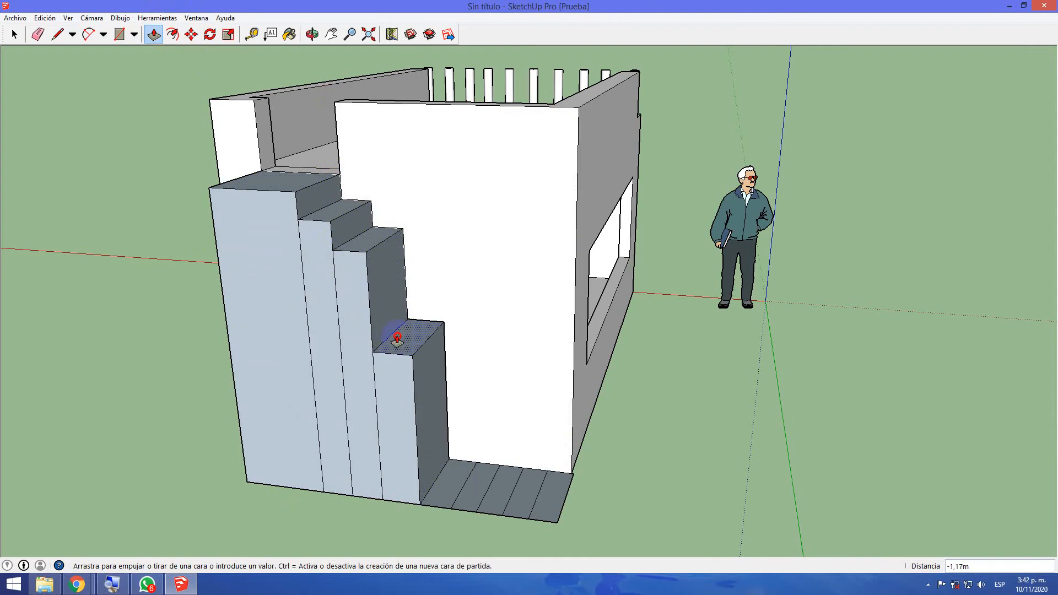
pyautogui.click(374, 270)
pyautogui.click(450, 483)
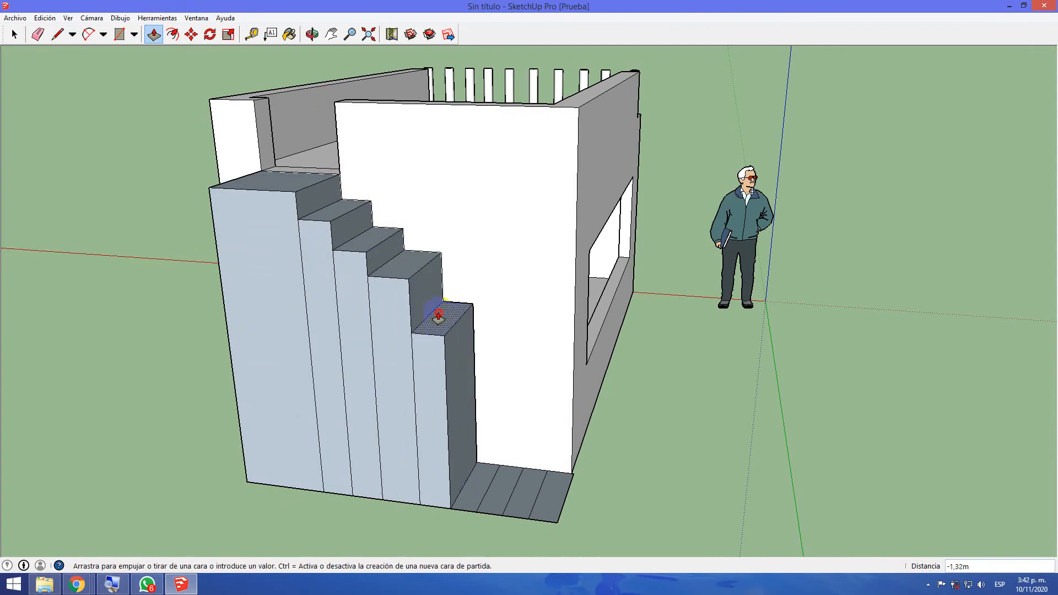
pyautogui.click(427, 289)
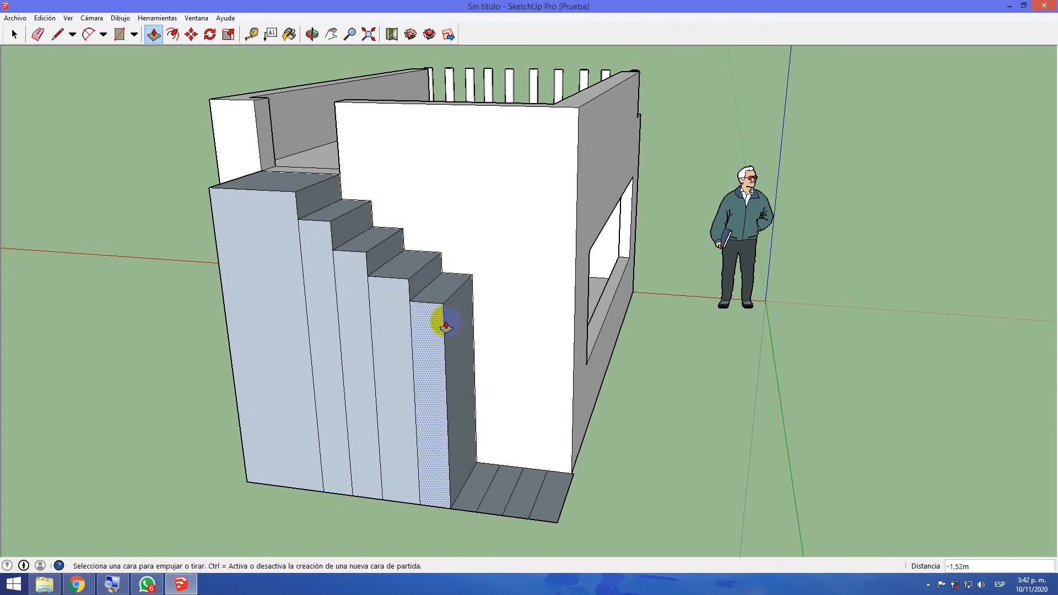
# Extrude the sixth and seventh strips upwards, each one step lower than the one before
pyautogui.click(483, 487)
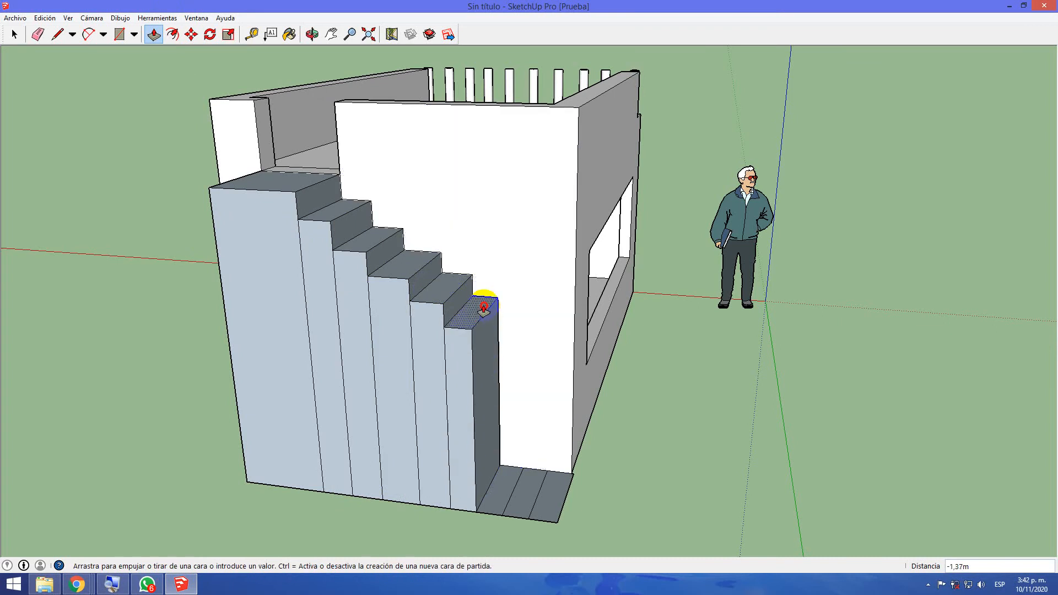
pyautogui.click(495, 375)
pyautogui.click(503, 493)
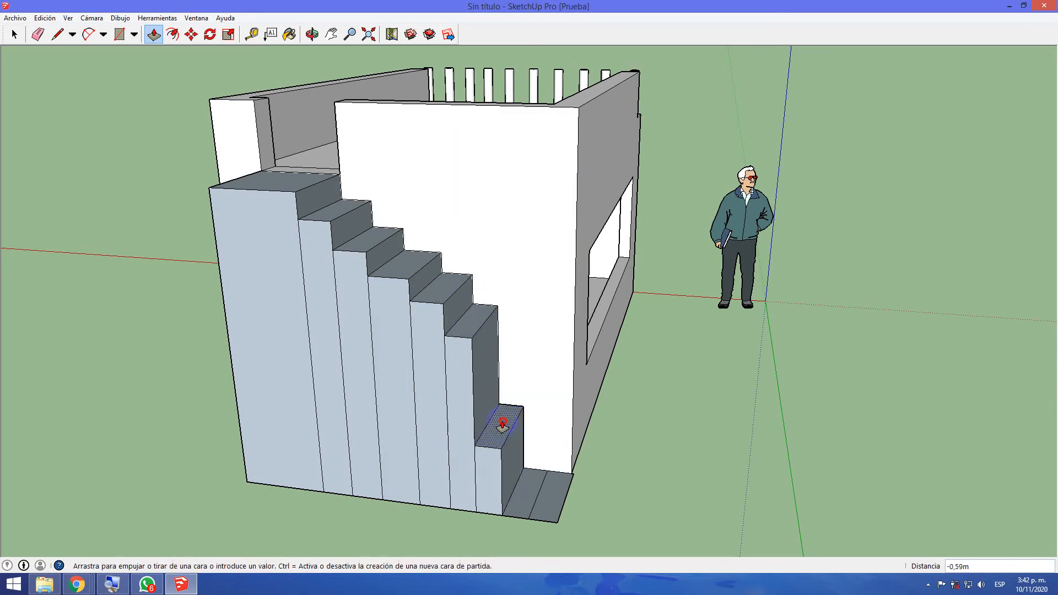
pyautogui.click(487, 352)
# Leave the eighth strip flat and erase the line separating it from the last strip at the window-side end
pyautogui.click(521, 501)
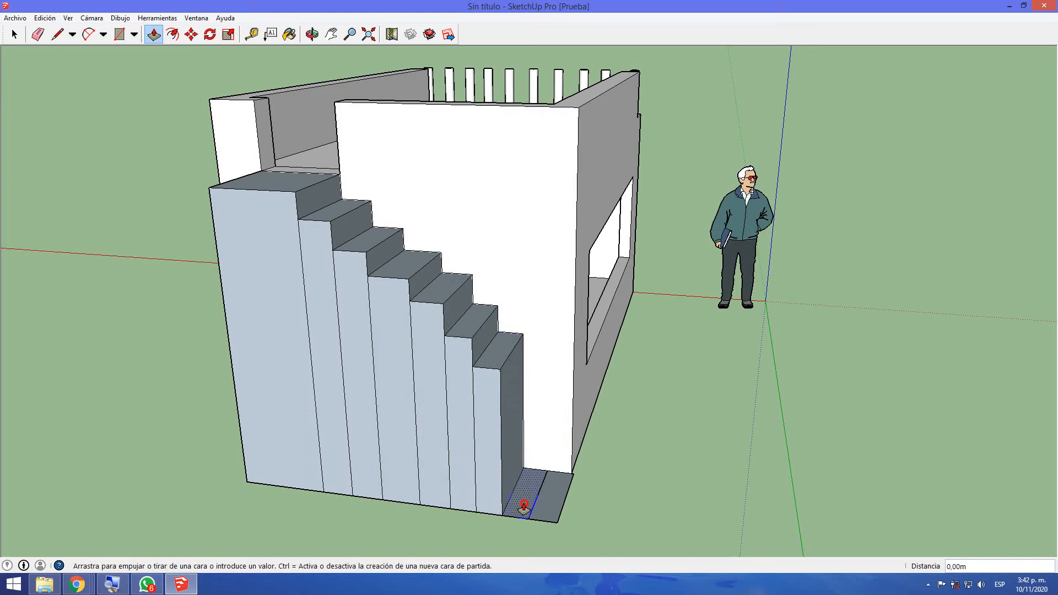
pyautogui.click(524, 505)
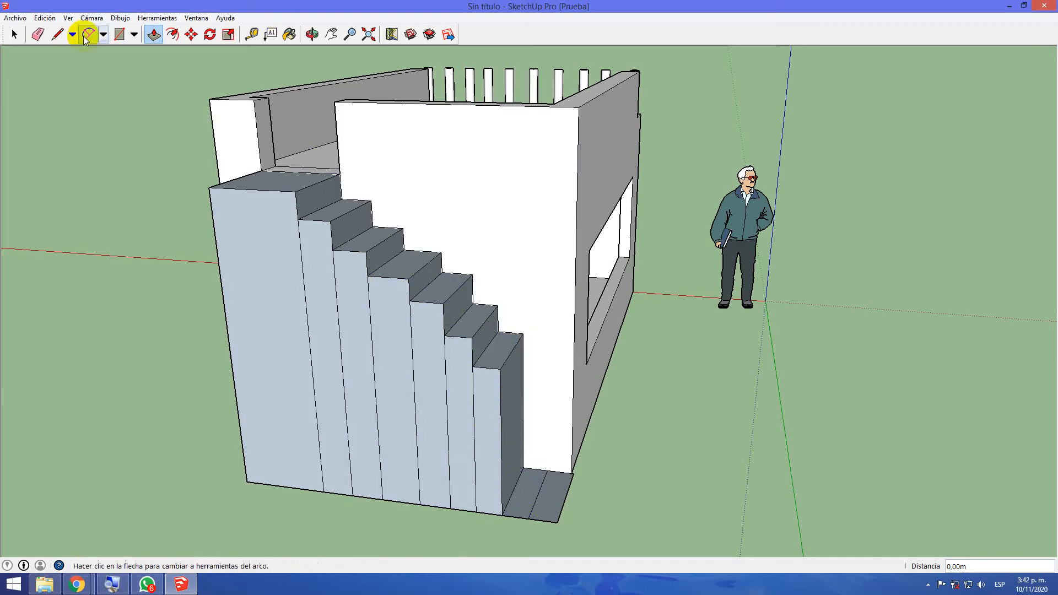
pyautogui.click(37, 35)
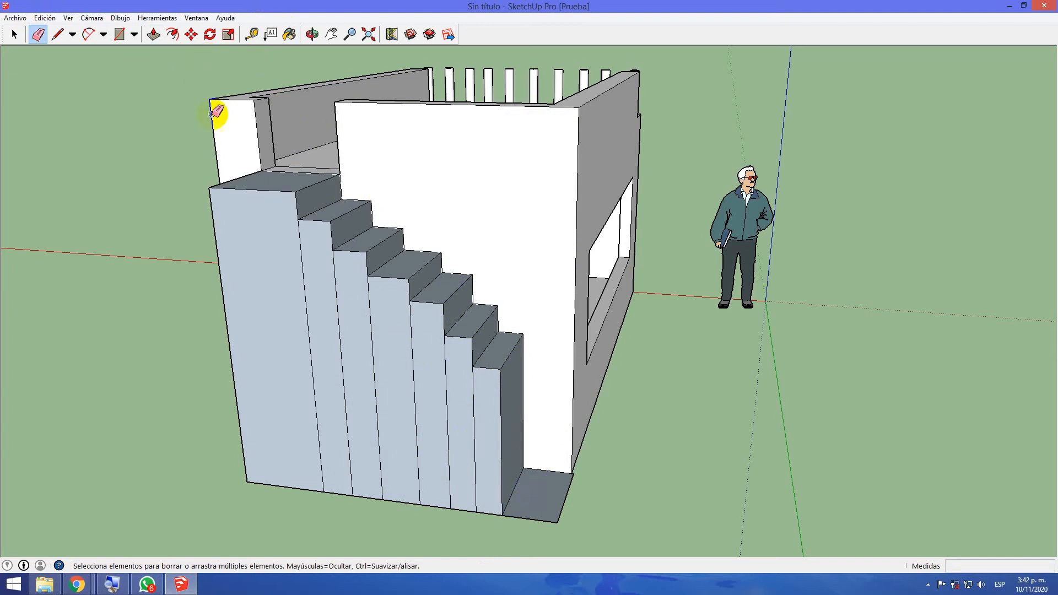
# Erase the vertical dividing lines on the staircase's outer side face
pyautogui.click(118, 38)
pyautogui.click(37, 36)
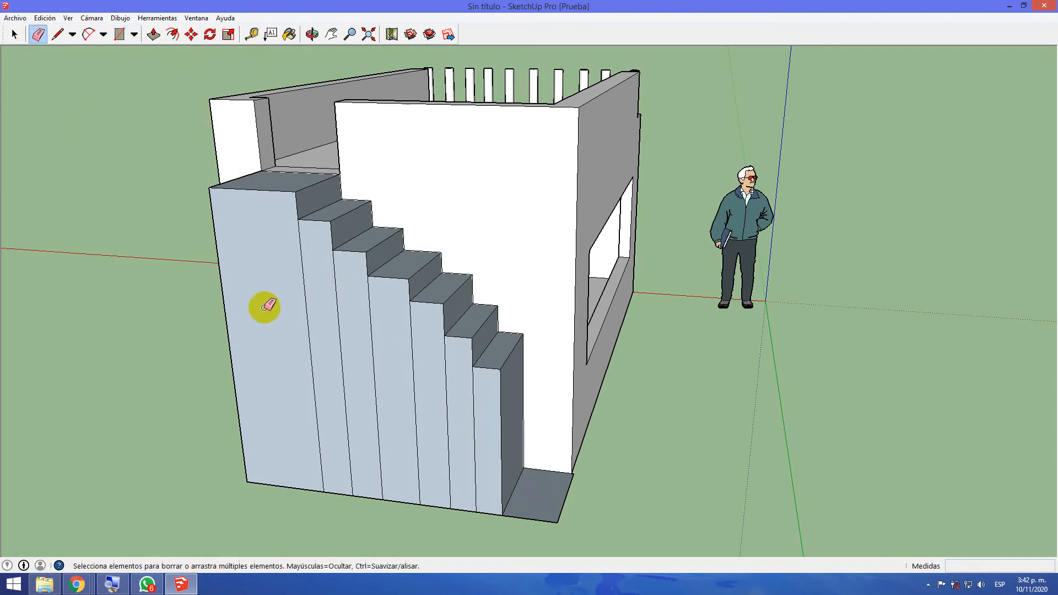
pyautogui.moveTo(288, 321)
pyautogui.mouseDown()
pyautogui.moveTo(397, 359)
pyautogui.moveTo(472, 401)
pyautogui.mouseUp()
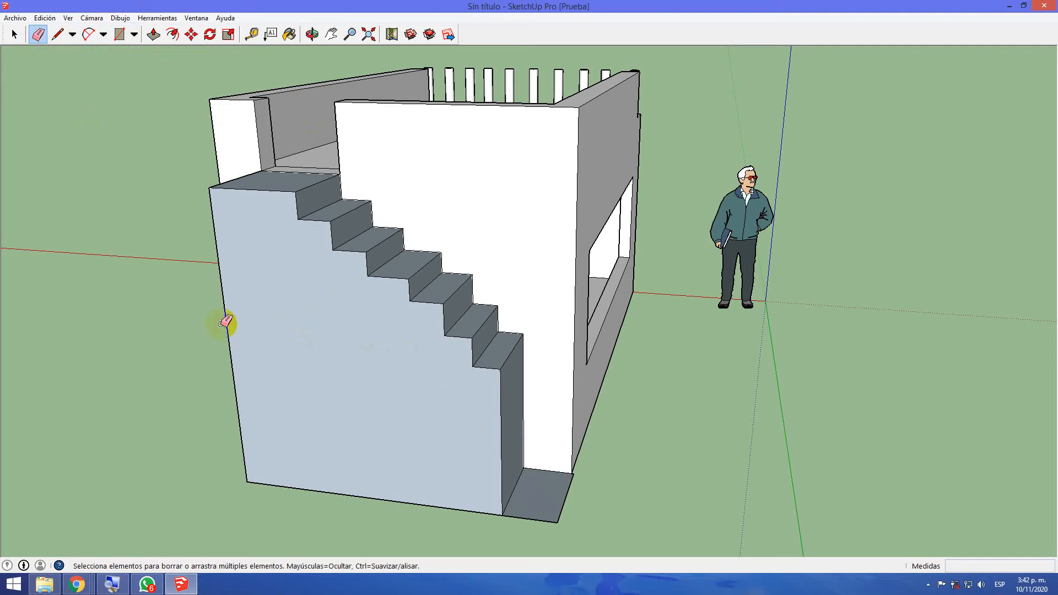
# Draw a ground rectangle about 2.35 by 0.76 m along the staircase's outer base and undo it
pyautogui.click(123, 36)
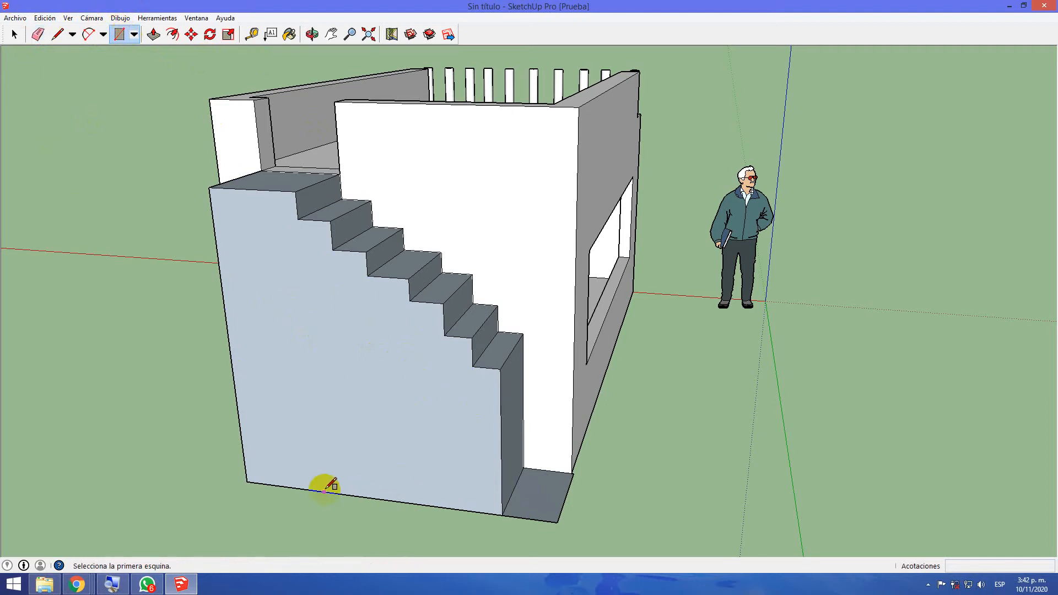
pyautogui.click(247, 481)
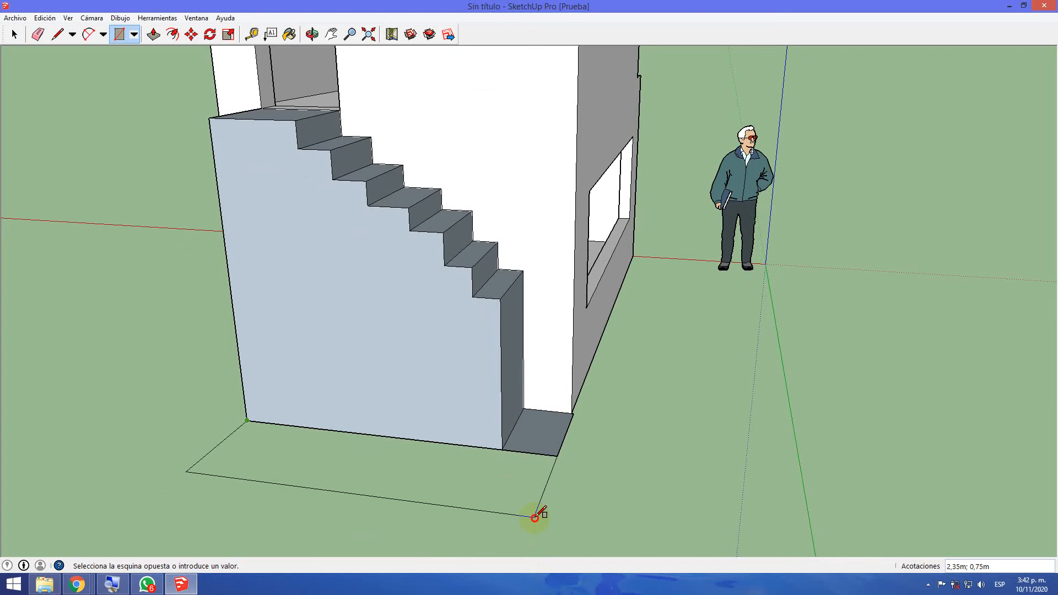
pyautogui.click(535, 519)
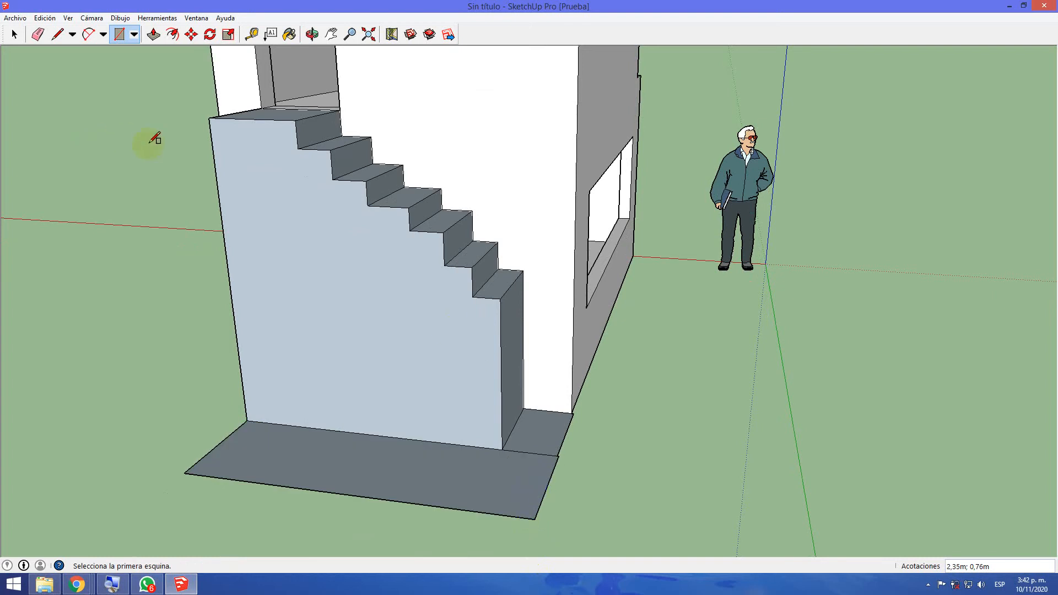
pyautogui.hotkey('ctrl', 'z')
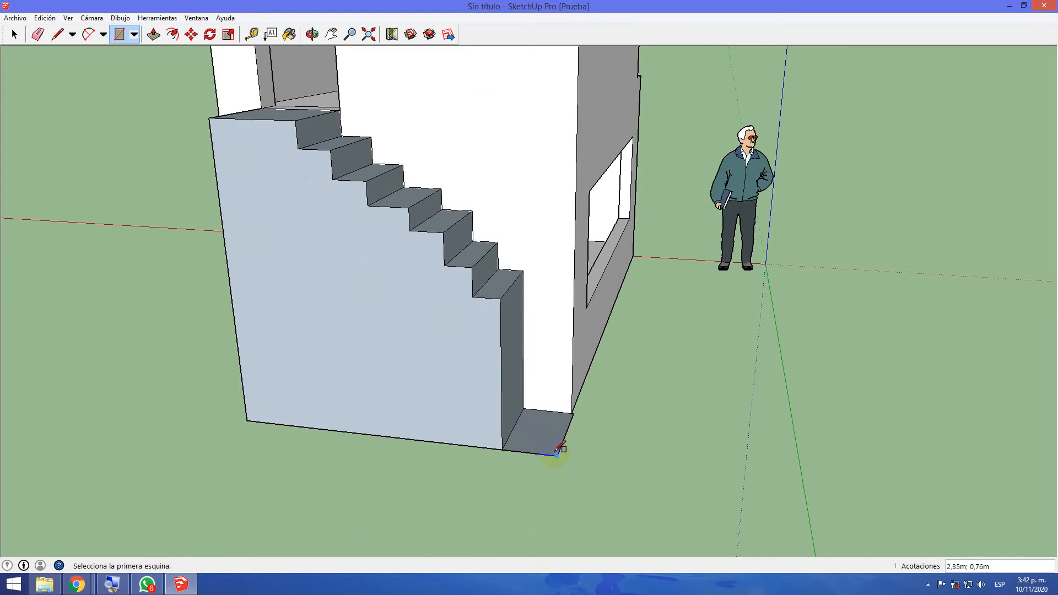
# Undo the erasure of the side-face lines and draw a ground rectangle about 2.32 by 0.56 m along the staircase's outer base
pyautogui.click(555, 471)
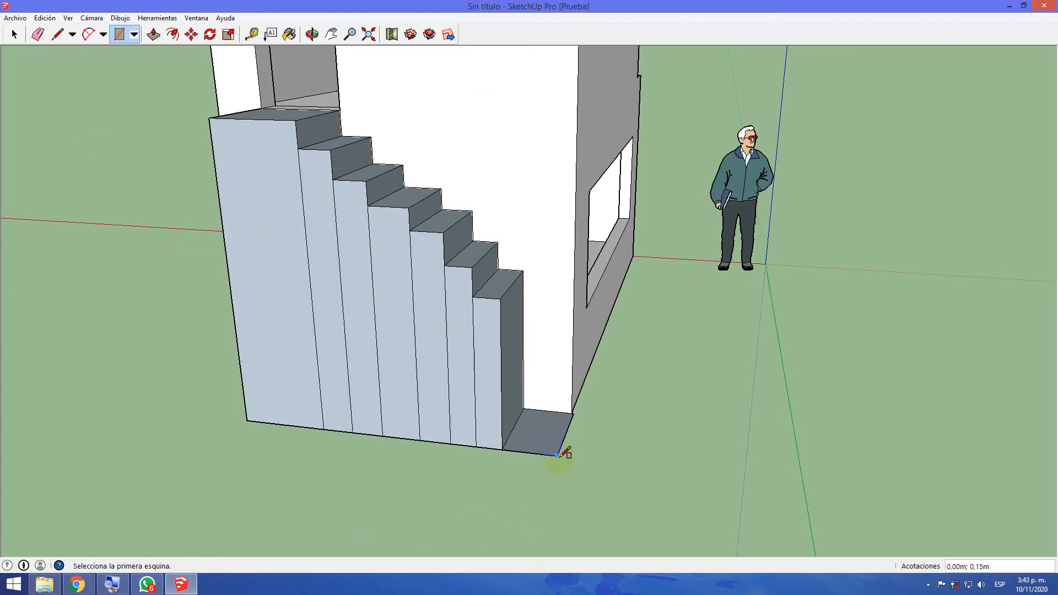
pyautogui.click(557, 455)
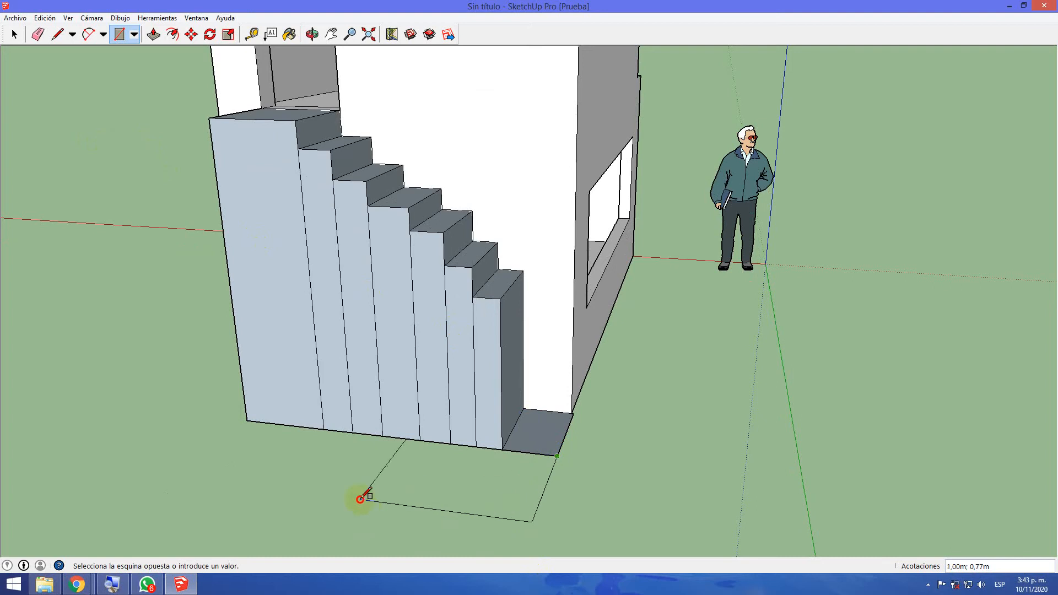
pyautogui.click(205, 458)
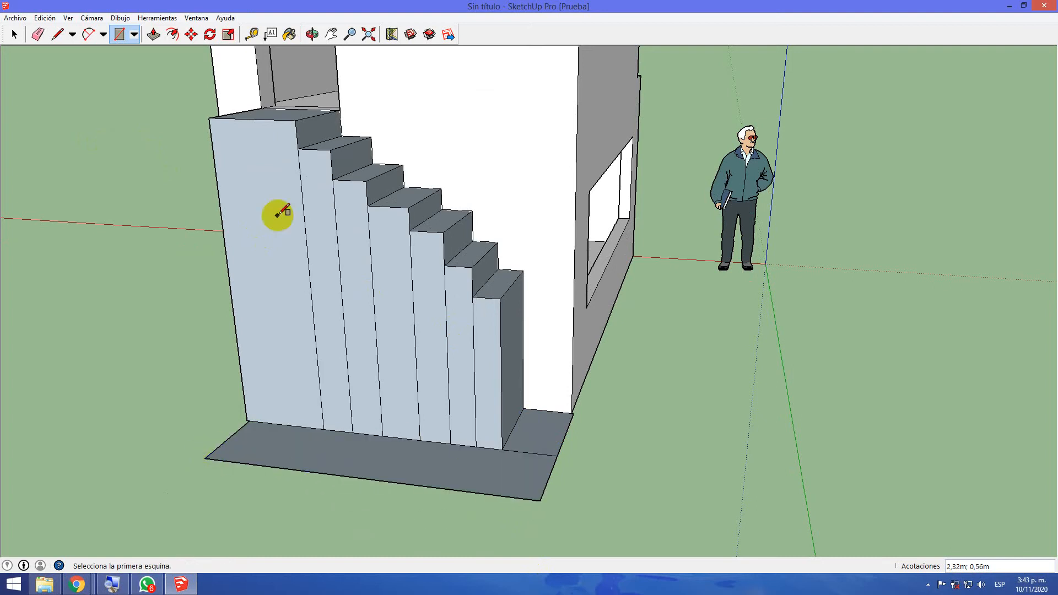
# Draw lines about 0.56 m long across the outer ground strip from the staircase's lowest corner and first two side-face divisions
pyautogui.click(55, 37)
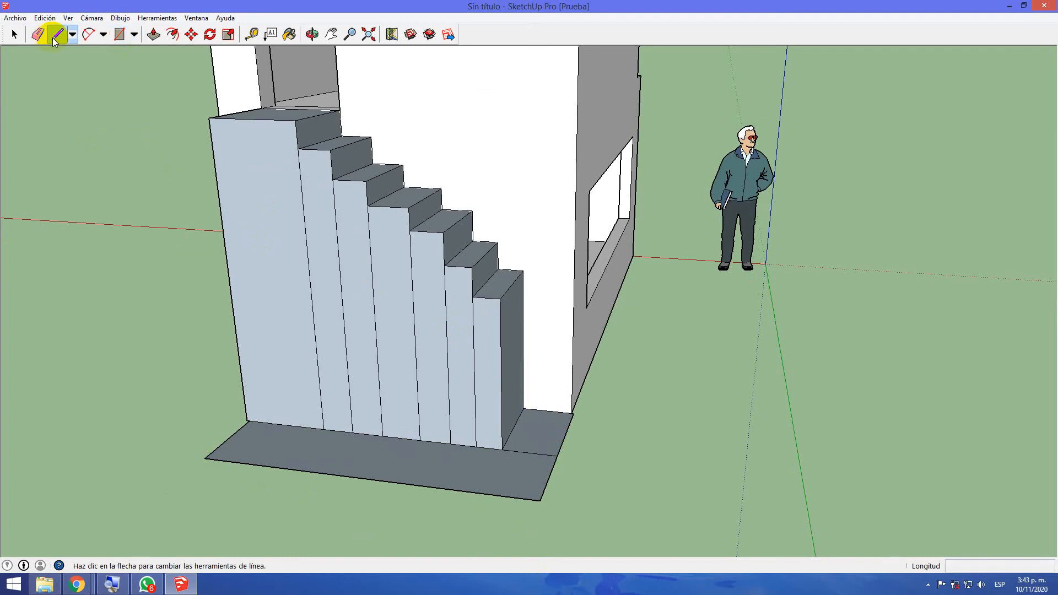
pyautogui.click(501, 449)
pyautogui.click(487, 494)
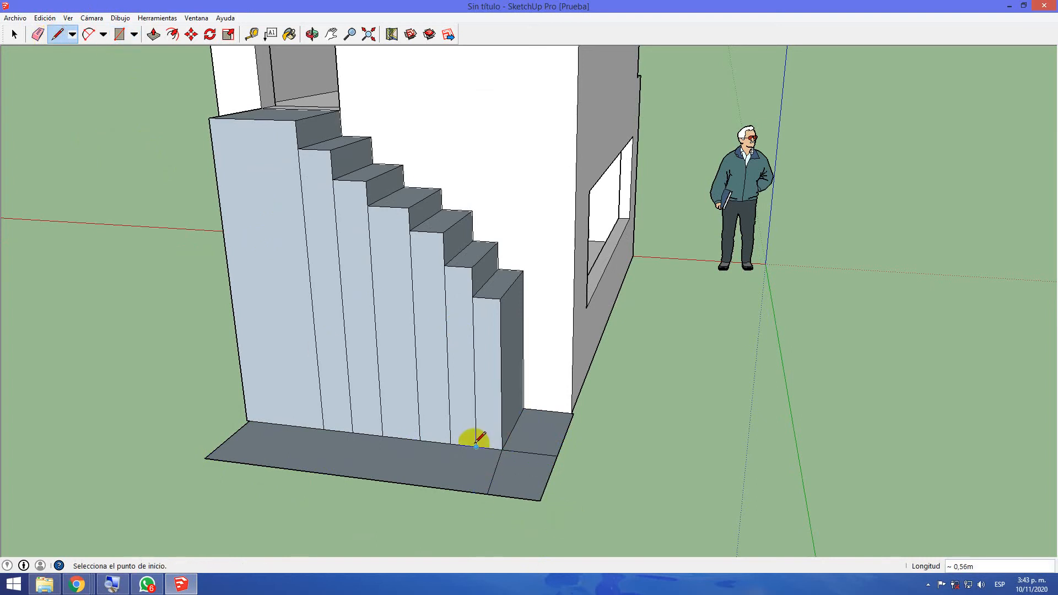
pyautogui.scroll(1, 521, 501)
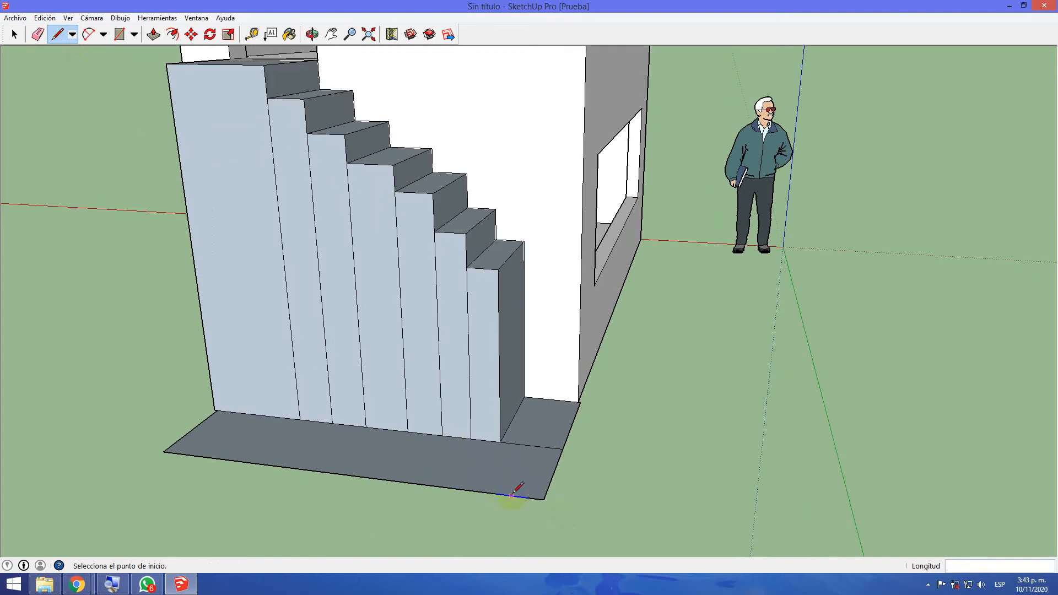
pyautogui.click(500, 441)
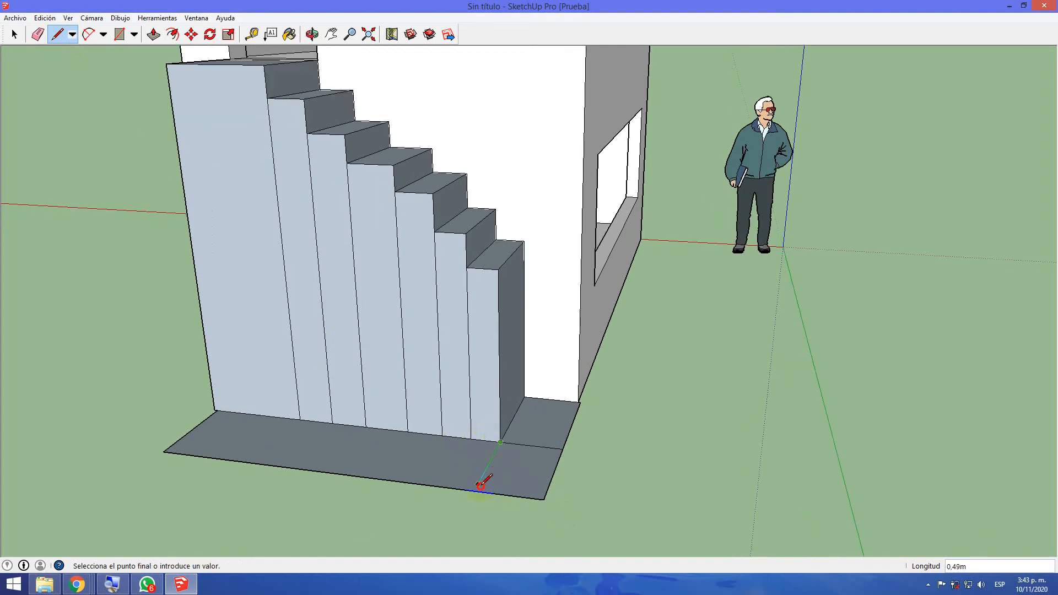
pyautogui.click(469, 439)
pyautogui.click(442, 487)
pyautogui.click(442, 435)
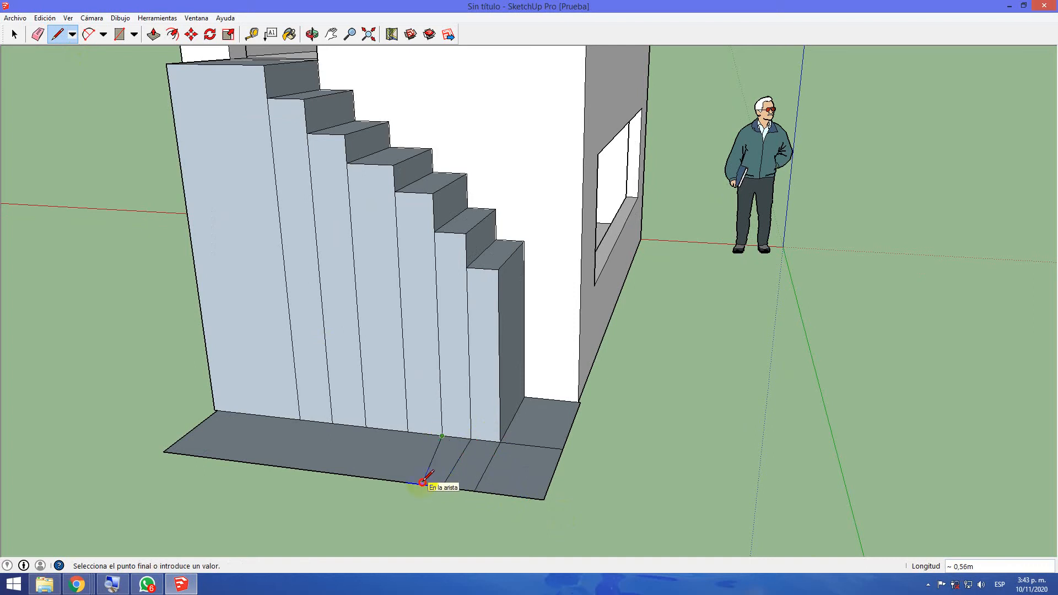
# Extend the remaining side-face divisions across the ground strip with parallel lines about 0.56 m long
pyautogui.click(407, 431)
pyautogui.click(373, 478)
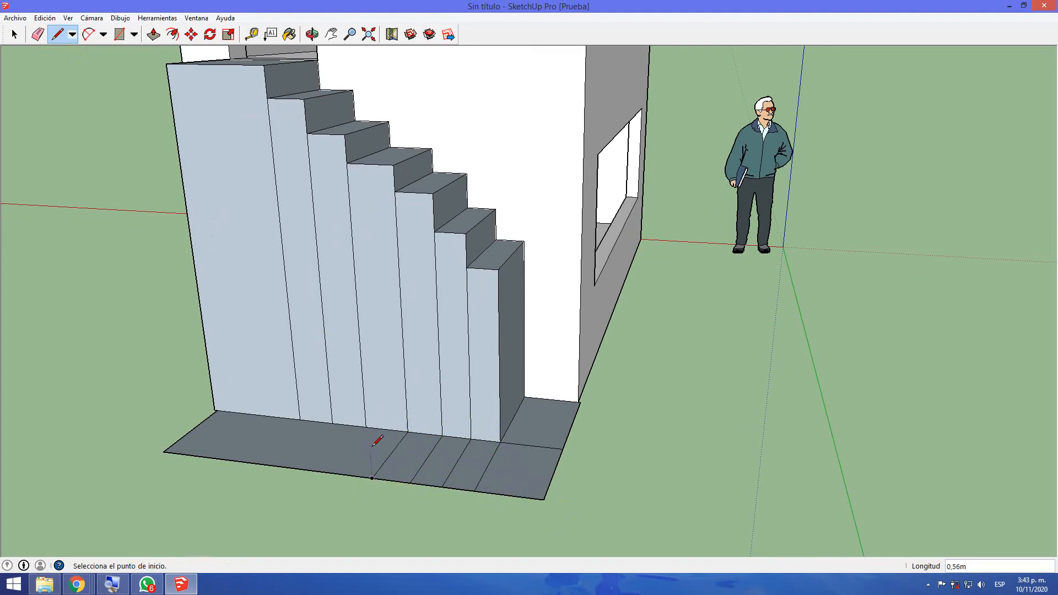
pyautogui.click(367, 427)
pyautogui.click(290, 467)
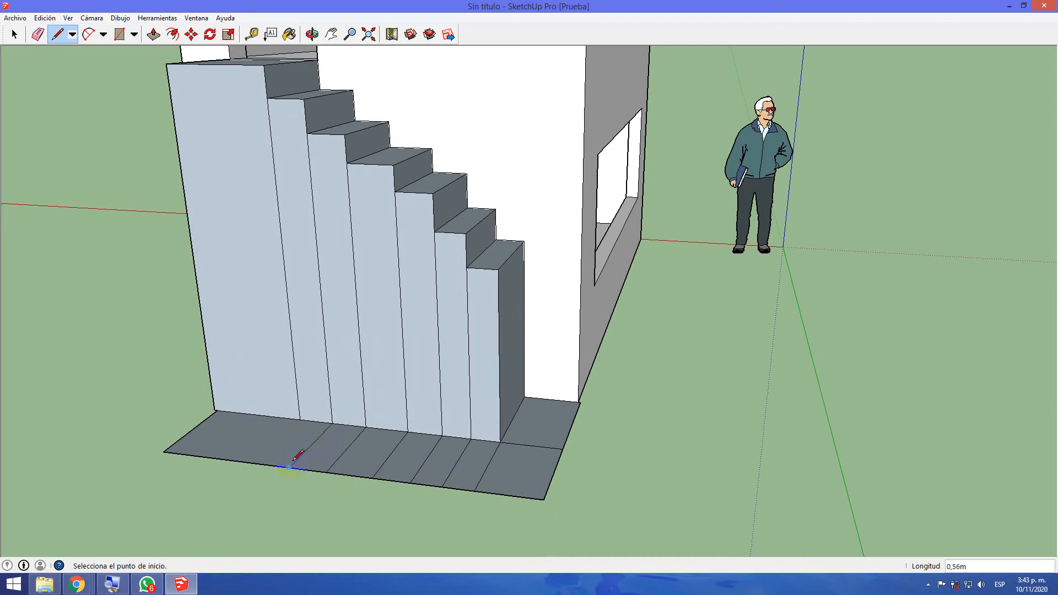
pyautogui.click(299, 421)
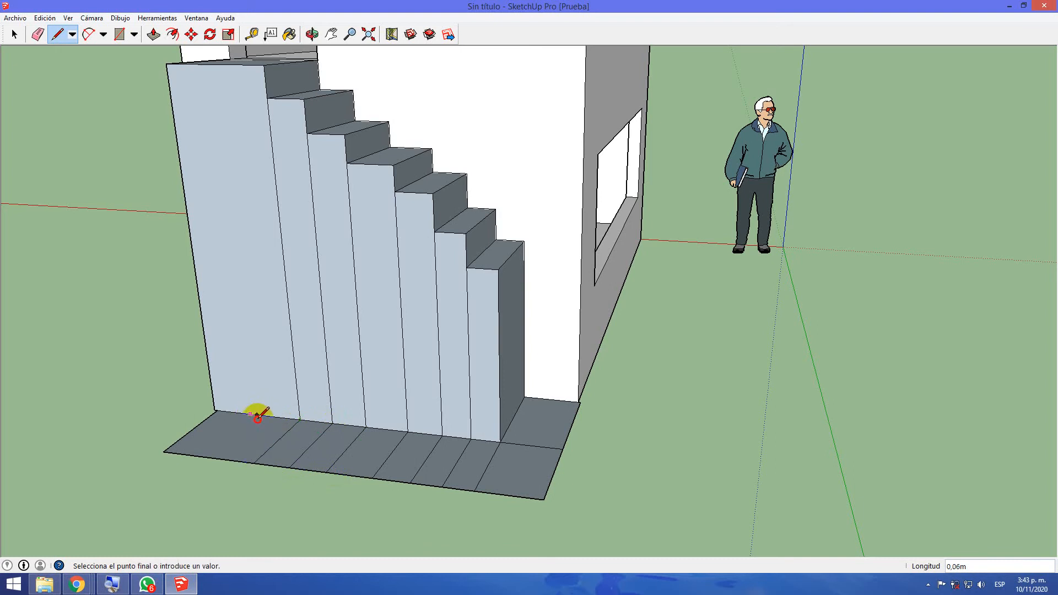
# Divide the ground strip beside the top landing's side face with two more crosswise lines about 0.56 m long
pyautogui.click(202, 455)
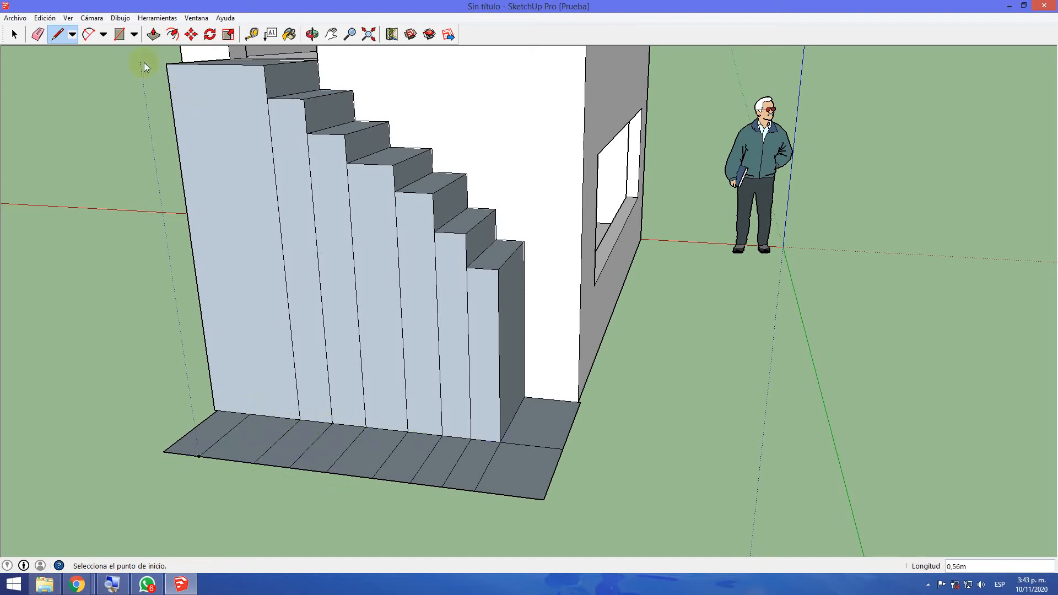
pyautogui.moveTo(90, 389); pyautogui.dragTo(274, 421, button='middle')
pyautogui.click(394, 494)
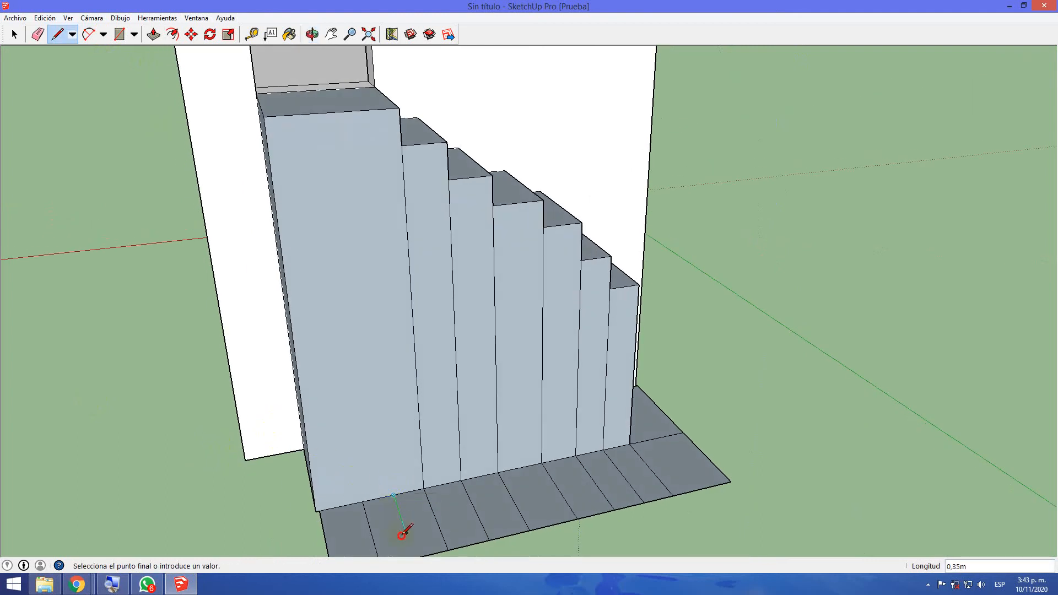
pyautogui.moveTo(410, 557); pyautogui.dragTo(407, 527, button='middle')
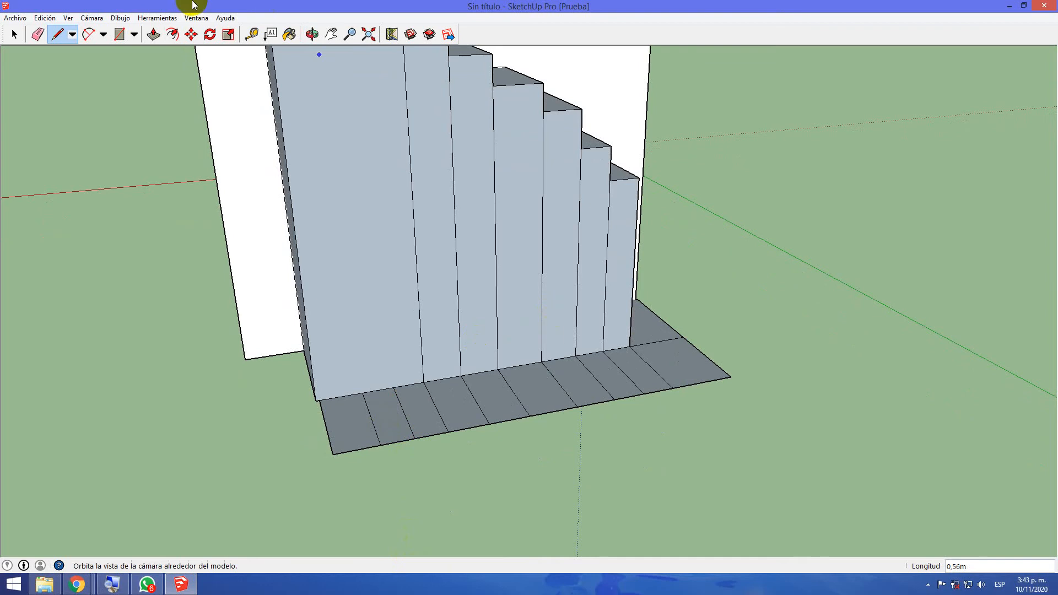
# Erase the vertical dividing lines on the staircase's outer side face
pyautogui.click(38, 35)
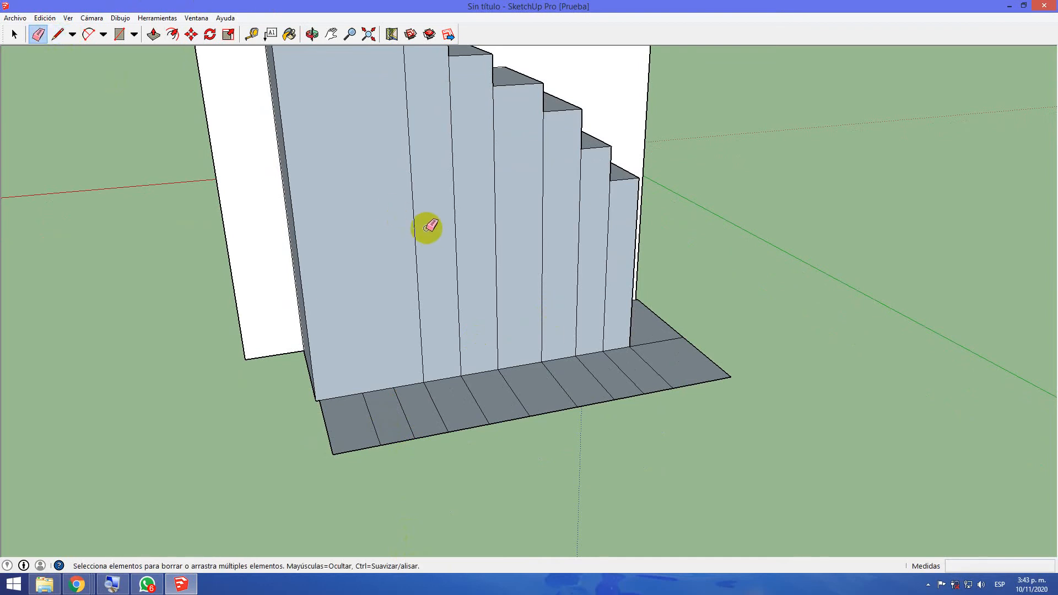
pyautogui.moveTo(415, 227); pyautogui.dragTo(607, 246)
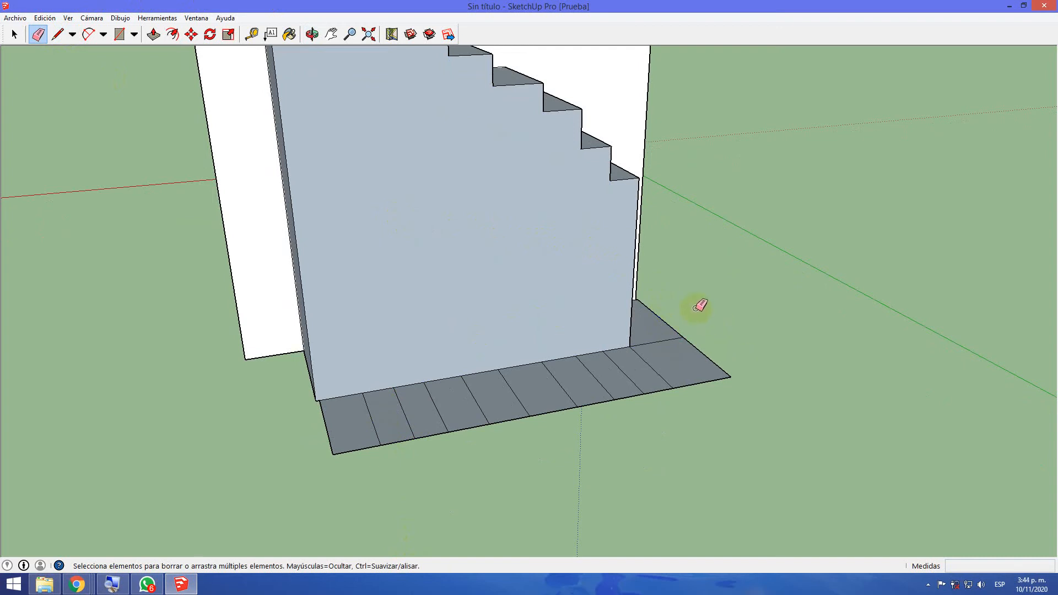
# Pull the ground face at the staircase's foot and the adjoining outer corner face up as two descending landing blocks
pyautogui.moveTo(774, 350); pyautogui.dragTo(567, 371, button='middle')
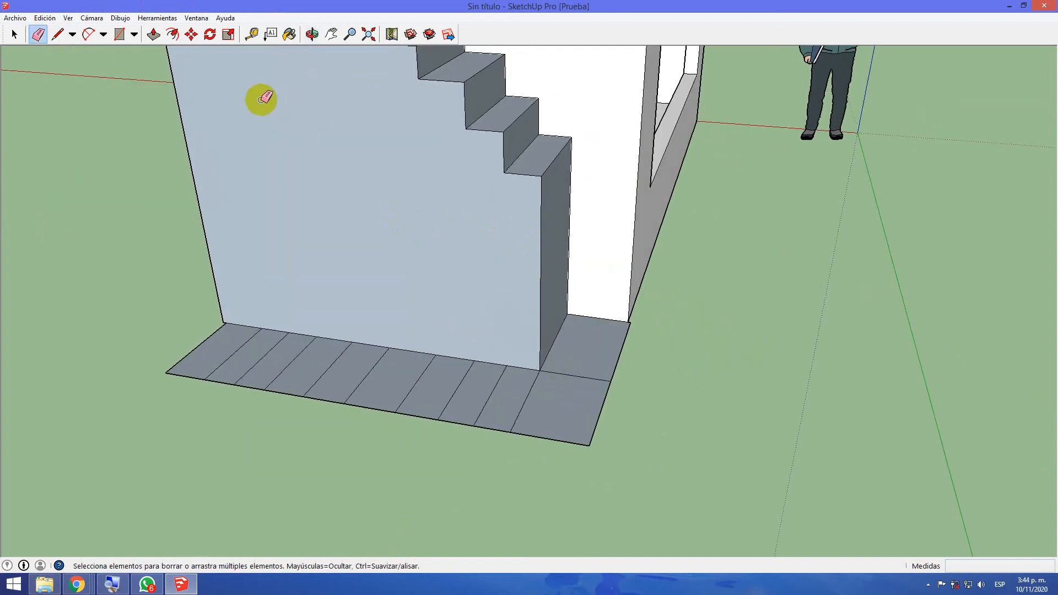
pyautogui.click(153, 34)
pyautogui.moveTo(601, 359); pyautogui.dragTo(557, 201)
pyautogui.moveTo(574, 395); pyautogui.dragTo(578, 257)
# Pull the five strips beside the corner block up to successively lower heights, the last about 0.05 m, forming the lower flight
pyautogui.moveTo(406, 439); pyautogui.dragTo(577, 458, button='middle')
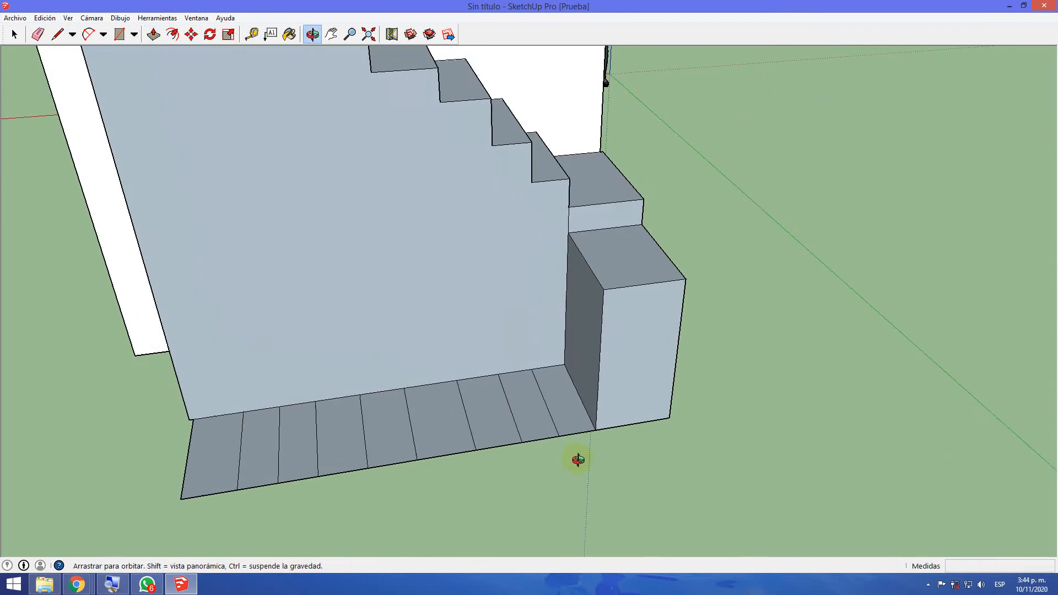
pyautogui.moveTo(574, 411); pyautogui.dragTo(560, 301)
pyautogui.moveTo(531, 394); pyautogui.dragTo(531, 331)
pyautogui.moveTo(485, 402); pyautogui.dragTo(484, 368)
pyautogui.moveTo(444, 425); pyautogui.dragTo(450, 404)
pyautogui.moveTo(397, 425); pyautogui.dragTo(402, 418)
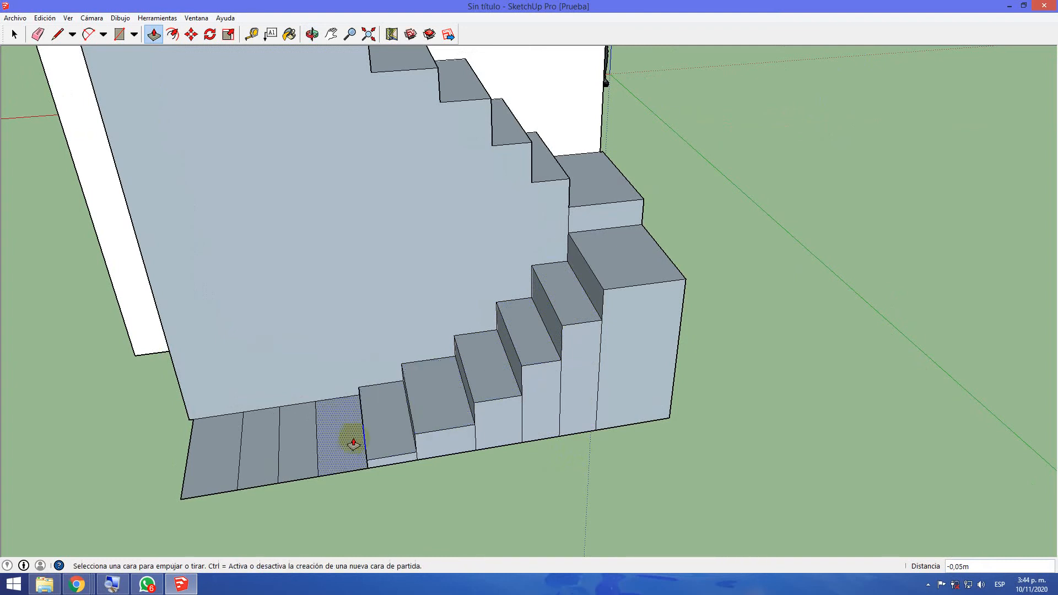
# Erase the leftover dividing lines on the flat strips and the vertical lines on the lower flight's side and end faces
pyautogui.click(37, 34)
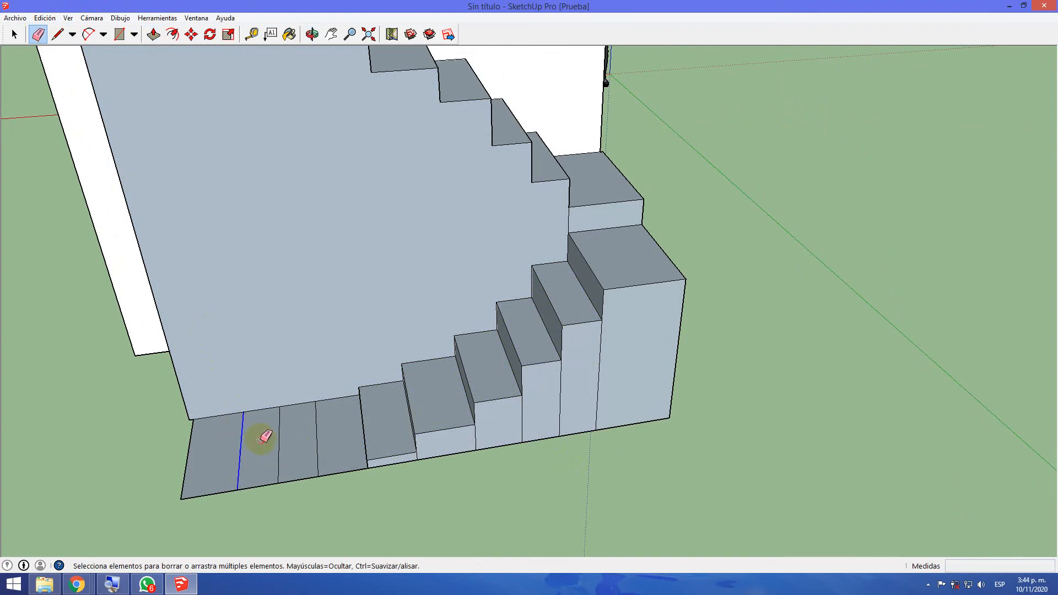
pyautogui.moveTo(638, 414); pyautogui.dragTo(447, 445)
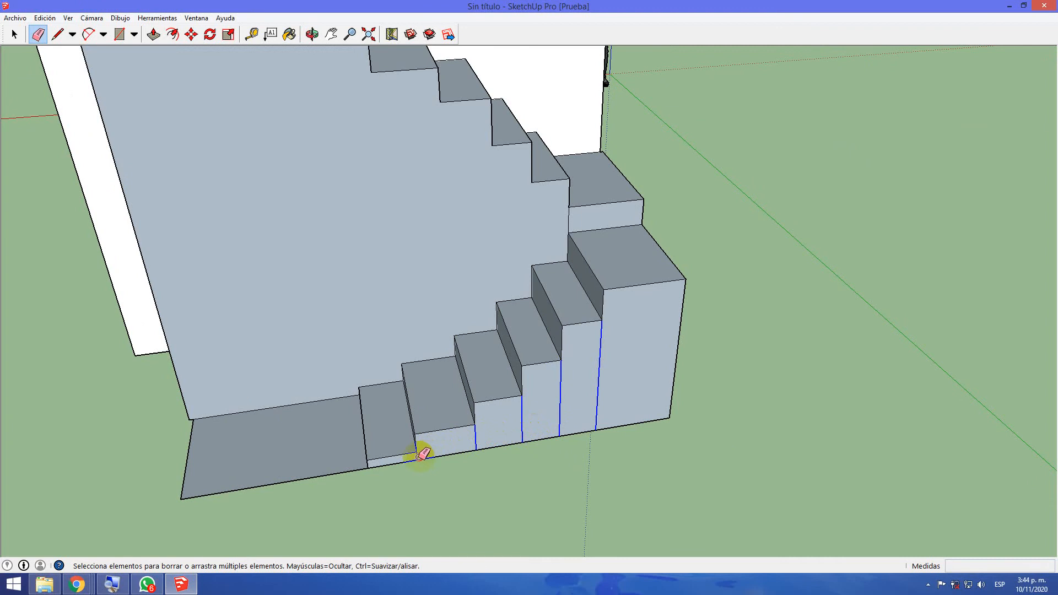
pyautogui.moveTo(419, 455); pyautogui.dragTo(420, 456)
pyautogui.moveTo(750, 433); pyautogui.dragTo(217, 468, button='middle')
pyautogui.moveTo(469, 386); pyautogui.dragTo(518, 368)
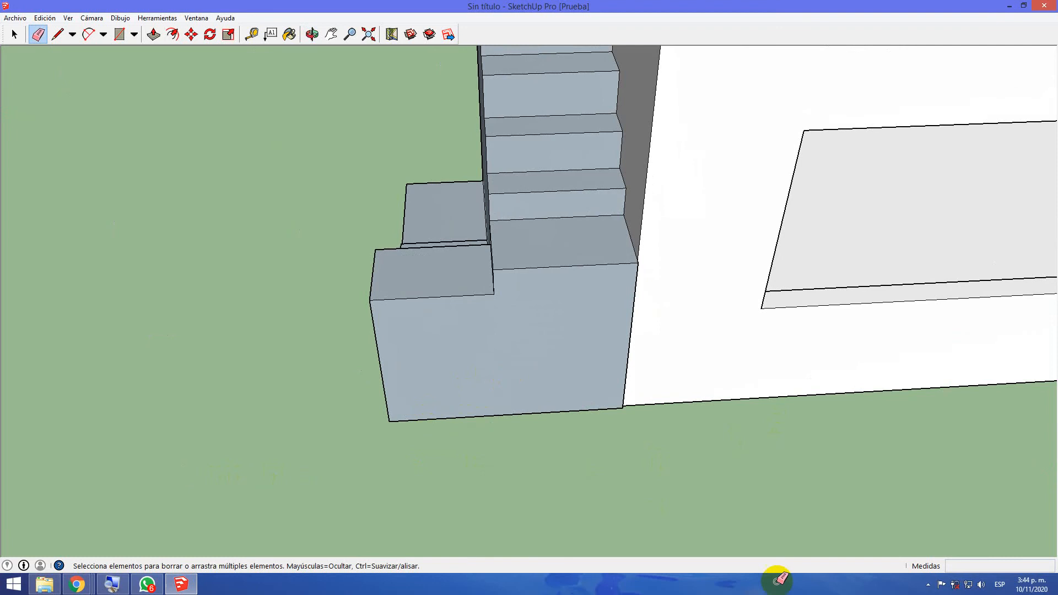
# Erase the line separating the roof slab from the staircase's top landing at the parapet opening
pyautogui.moveTo(693, 423)
pyautogui.mouseDown(button='middle')
pyautogui.moveTo(472, 362)
pyautogui.moveTo(581, 357)
pyautogui.moveTo(727, 390)
pyautogui.moveTo(441, 406)
pyautogui.moveTo(200, 354)
pyautogui.mouseUp(button='middle')
pyautogui.moveTo(610, 215); pyautogui.dragTo(611, 216)
pyautogui.moveTo(611, 216)
pyautogui.mouseDown(button='middle')
pyautogui.moveTo(610, 402)
pyautogui.moveTo(640, 316)
pyautogui.mouseUp(button='middle')
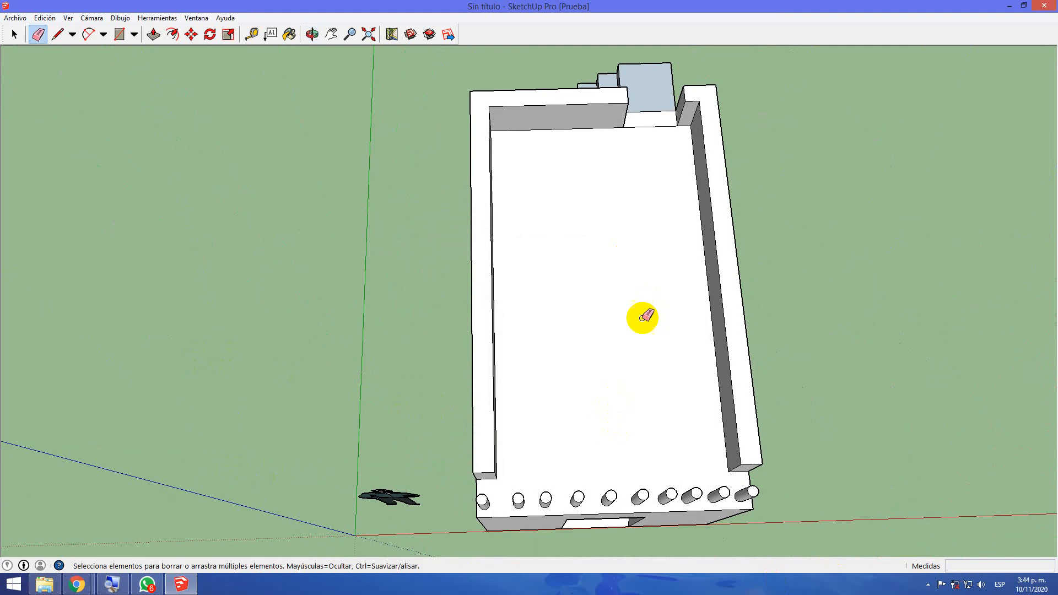
pyautogui.click(648, 111)
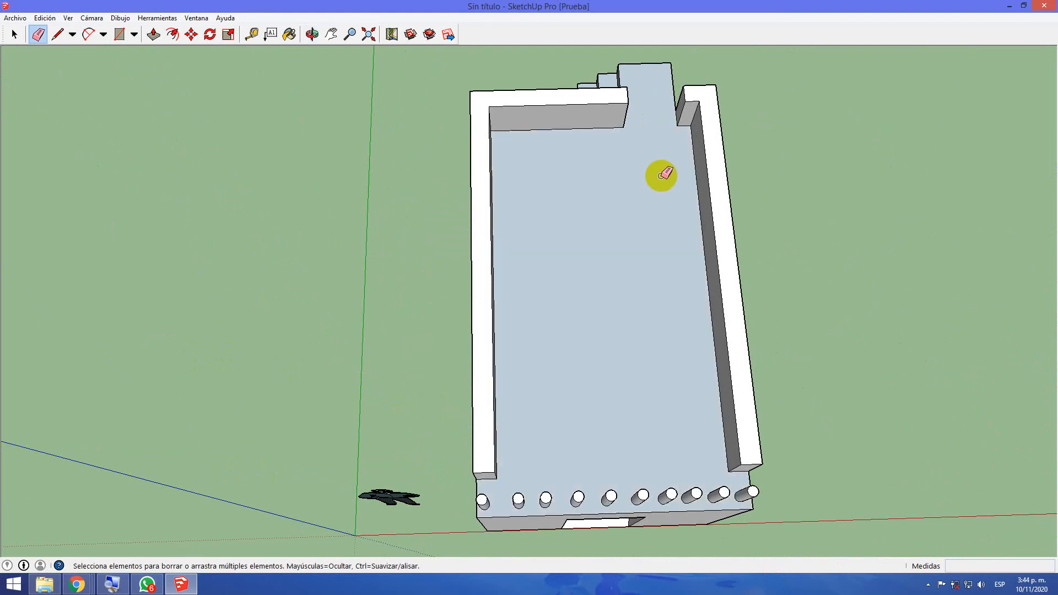
# Examine the whole model from all sides, including the roof columns, parapet, door, windows and two-flight rear staircase
pyautogui.scroll(-2, 656, 279)
pyautogui.scroll(3, 662, 512)
pyautogui.moveTo(842, 494); pyautogui.dragTo(251, 189, button='middle')
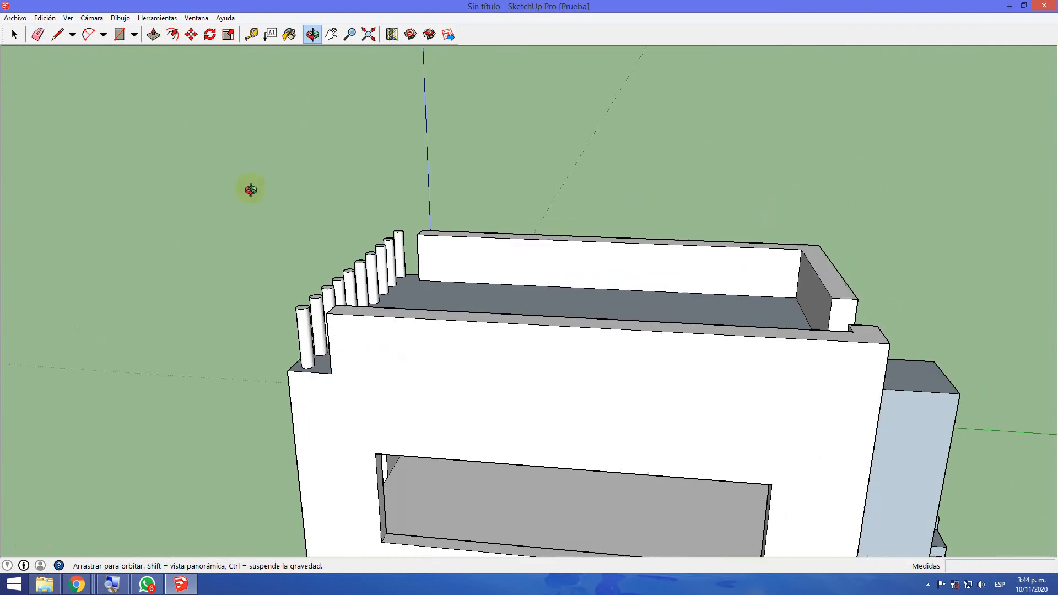
pyautogui.scroll(-2, 141, 217)
pyautogui.moveTo(512, 496); pyautogui.dragTo(270, 380, button='middle')
pyautogui.scroll(-5, 270, 380)
pyautogui.moveTo(625, 442)
pyautogui.mouseDown(button='middle')
pyautogui.moveTo(671, 470)
pyautogui.moveTo(353, 455)
pyautogui.mouseUp(button='middle')
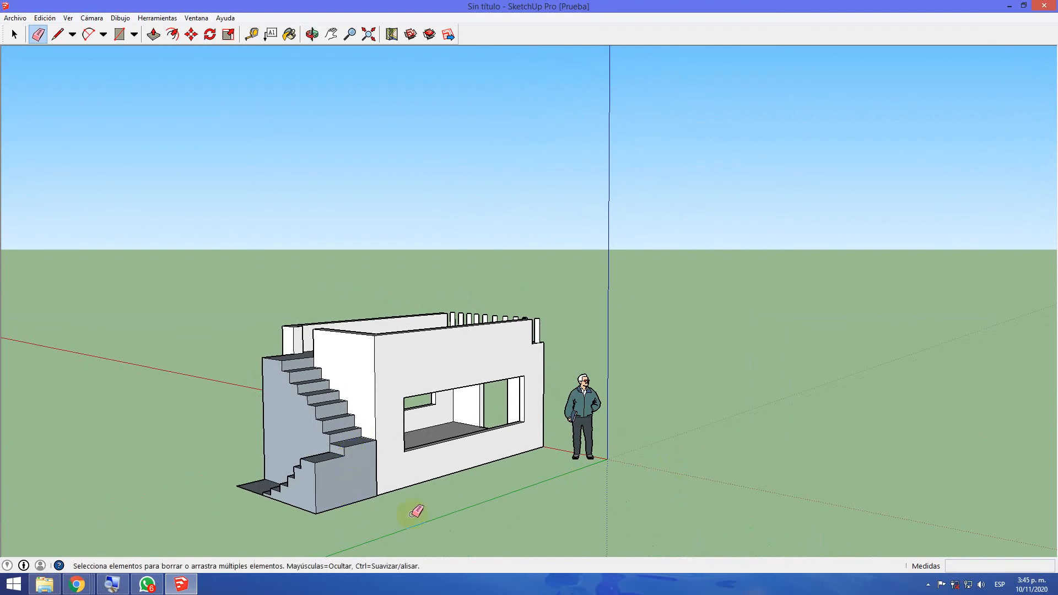
pyautogui.moveTo(581, 471); pyautogui.dragTo(513, 468, button='middle')
pyautogui.scroll(3, 512, 468)
pyautogui.moveTo(663, 444)
pyautogui.mouseDown(button='middle')
pyautogui.moveTo(415, 529)
pyautogui.moveTo(248, 498)
pyautogui.moveTo(484, 477)
pyautogui.mouseUp(button='middle')
pyautogui.moveTo(637, 449)
pyautogui.mouseDown(button='middle')
pyautogui.moveTo(514, 511)
pyautogui.moveTo(501, 539)
pyautogui.moveTo(348, 510)
pyautogui.mouseUp(button='middle')
pyautogui.moveTo(564, 441); pyautogui.dragTo(739, 449, button='middle')
pyautogui.scroll(2, 570, 450)
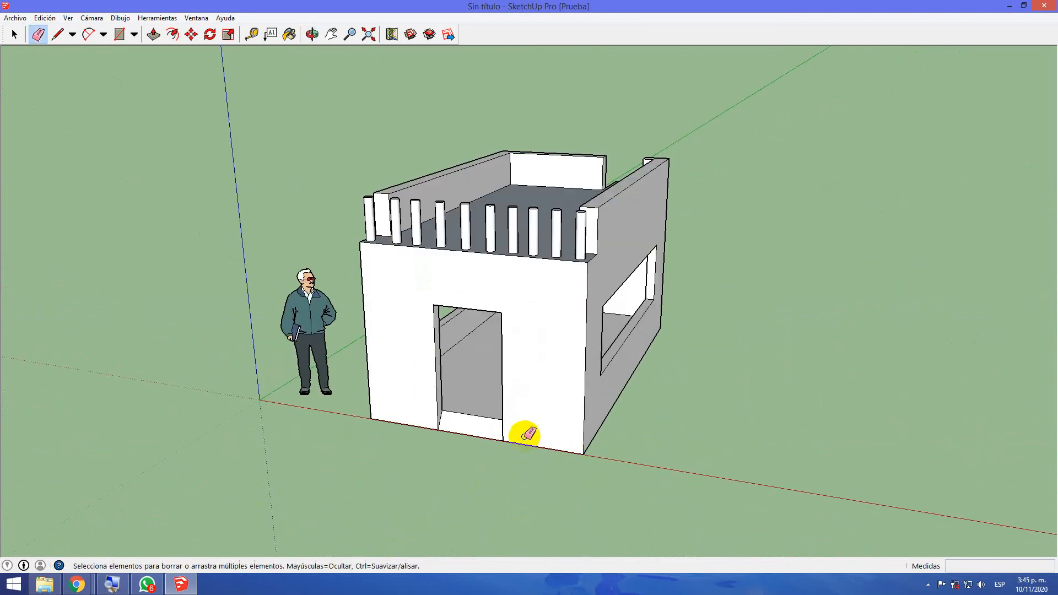
pyautogui.moveTo(432, 425); pyautogui.dragTo(167, 401, button='middle')
pyautogui.moveTo(799, 406)
pyautogui.mouseDown(button='middle')
pyautogui.moveTo(774, 438)
pyautogui.moveTo(599, 440)
pyautogui.moveTo(600, 338)
pyautogui.mouseUp(button='middle')
pyautogui.press('e')
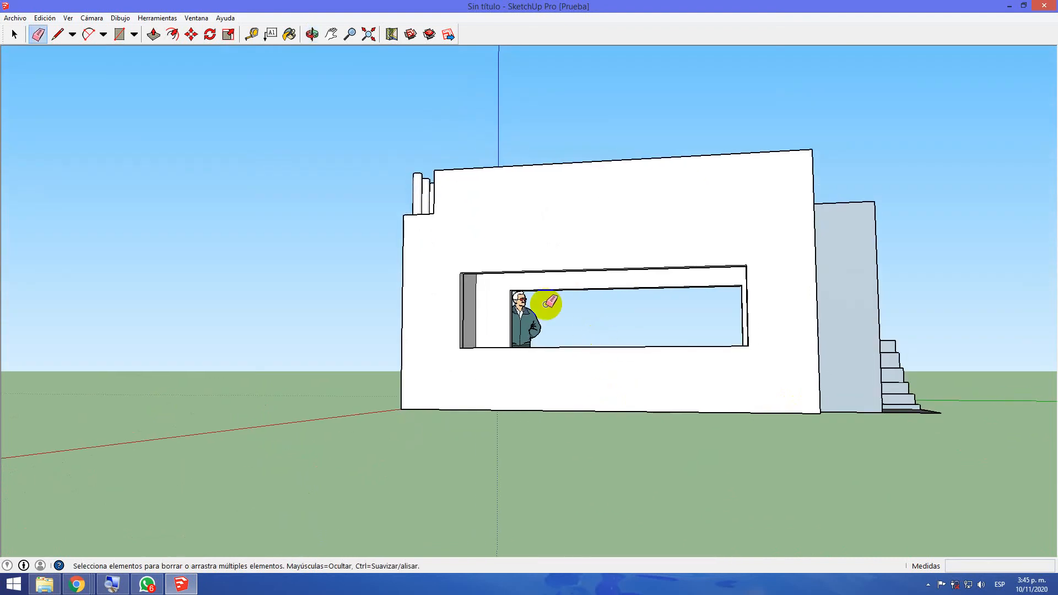
pyautogui.moveTo(478, 411); pyautogui.dragTo(632, 267, button='middle')
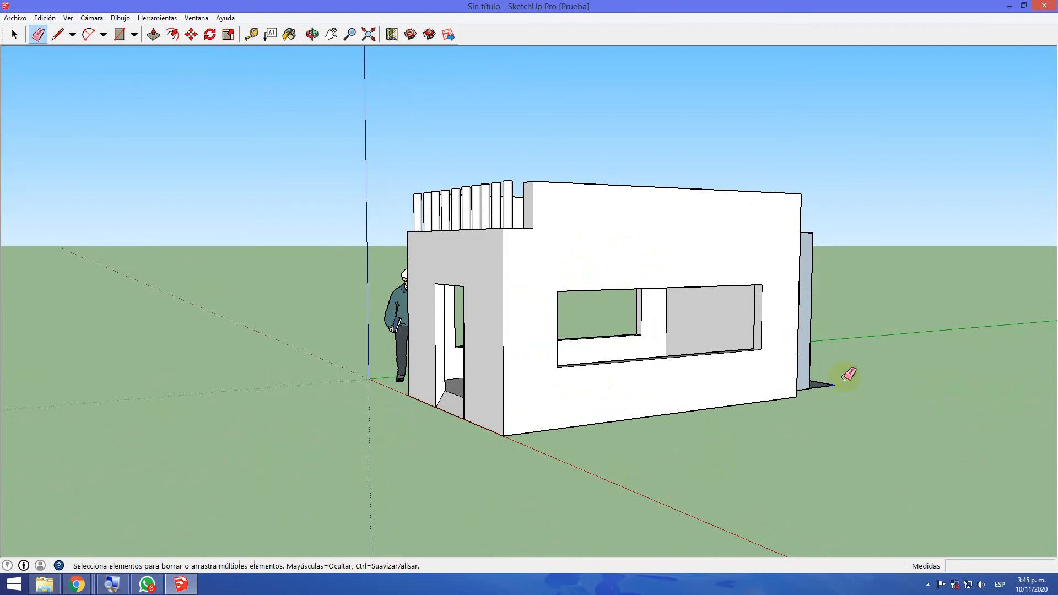
pyautogui.moveTo(895, 409); pyautogui.dragTo(265, 416, button='middle')
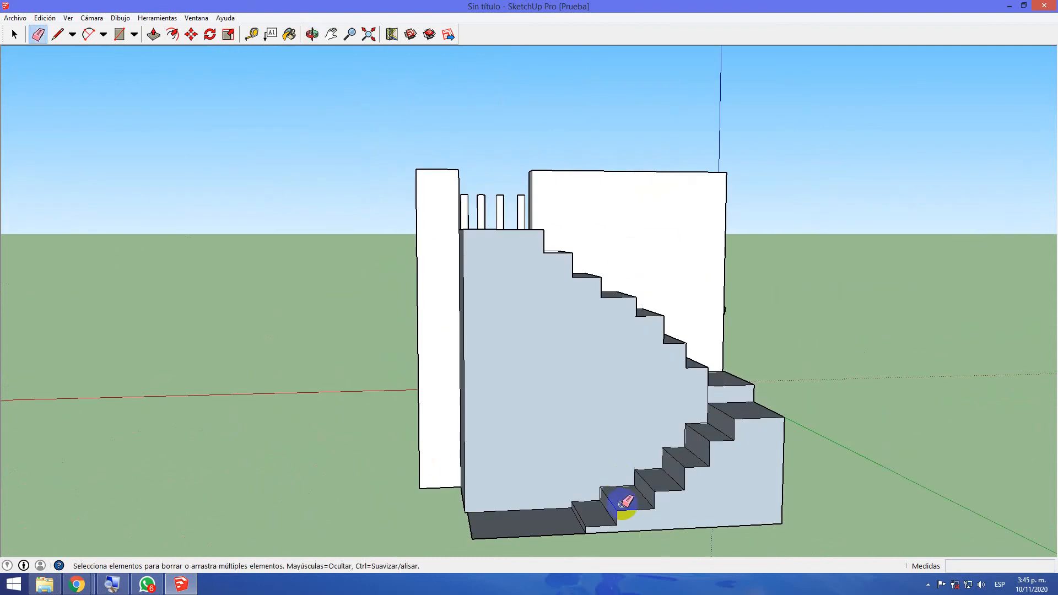
# Erase the vertical dividing lines inside the lower flight, working from underneath the model
pyautogui.moveTo(695, 528)
pyautogui.mouseDown(button='middle')
pyautogui.moveTo(701, 307)
pyautogui.moveTo(631, 247)
pyautogui.moveTo(546, 318)
pyautogui.mouseUp(button='middle')
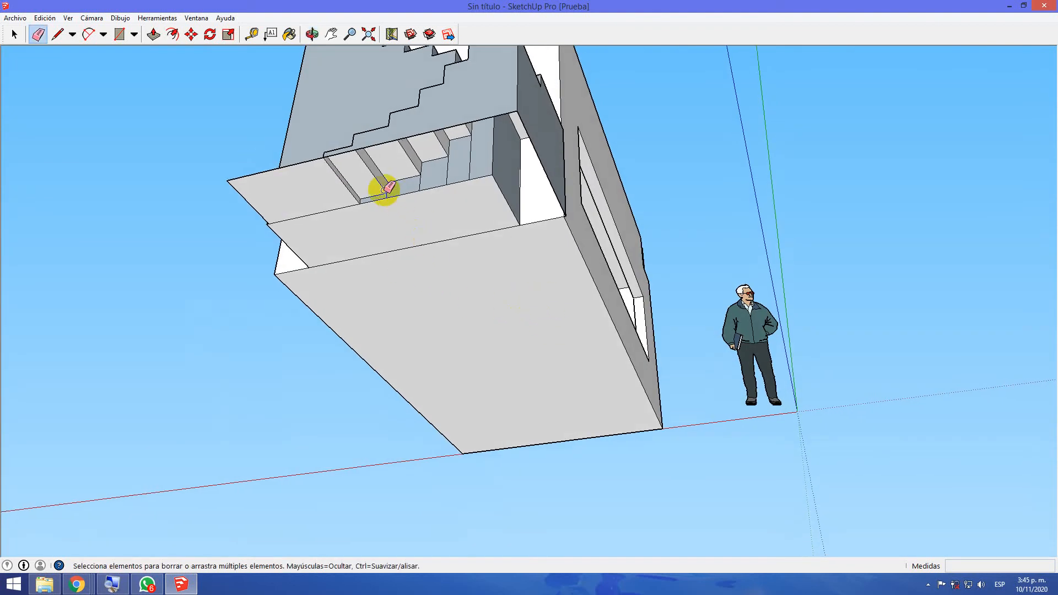
pyautogui.moveTo(418, 180); pyautogui.dragTo(440, 175)
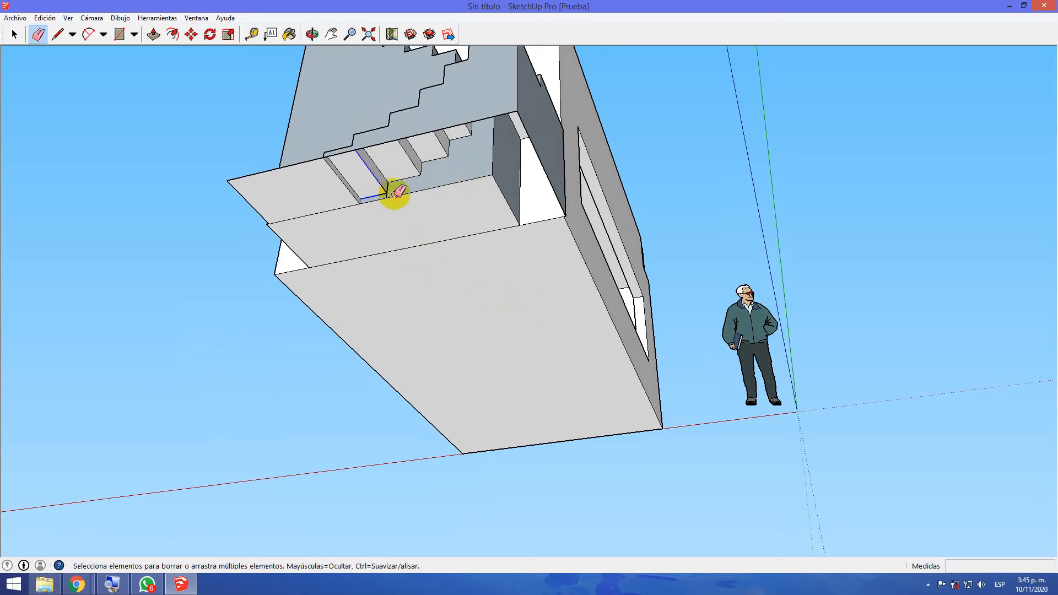
# Try erasing edges beneath the lower flight, including its base edge against the main staircase, and undo the erasures
pyautogui.moveTo(395, 193); pyautogui.dragTo(394, 193)
pyautogui.hotkey('ctrl', 'z')
pyautogui.scroll(4, 390, 191)
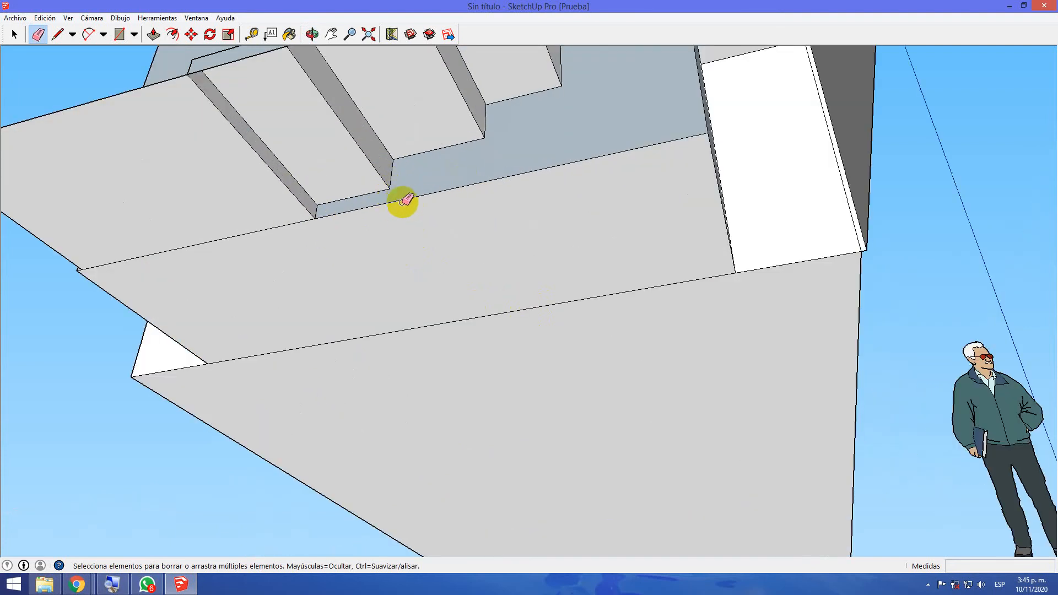
pyautogui.click(405, 201)
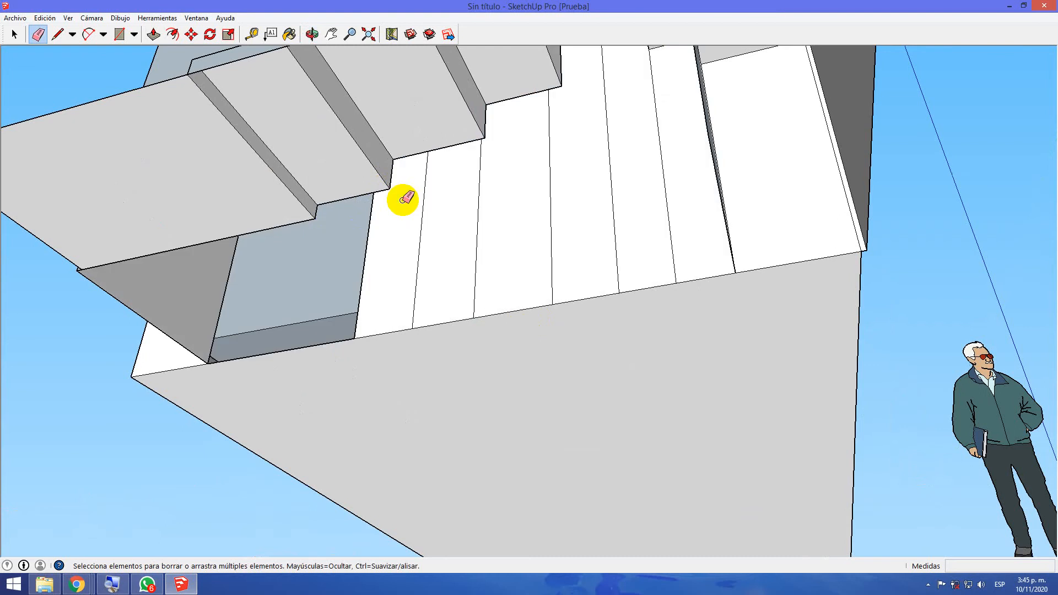
pyautogui.hotkey('ctrl', 'z')
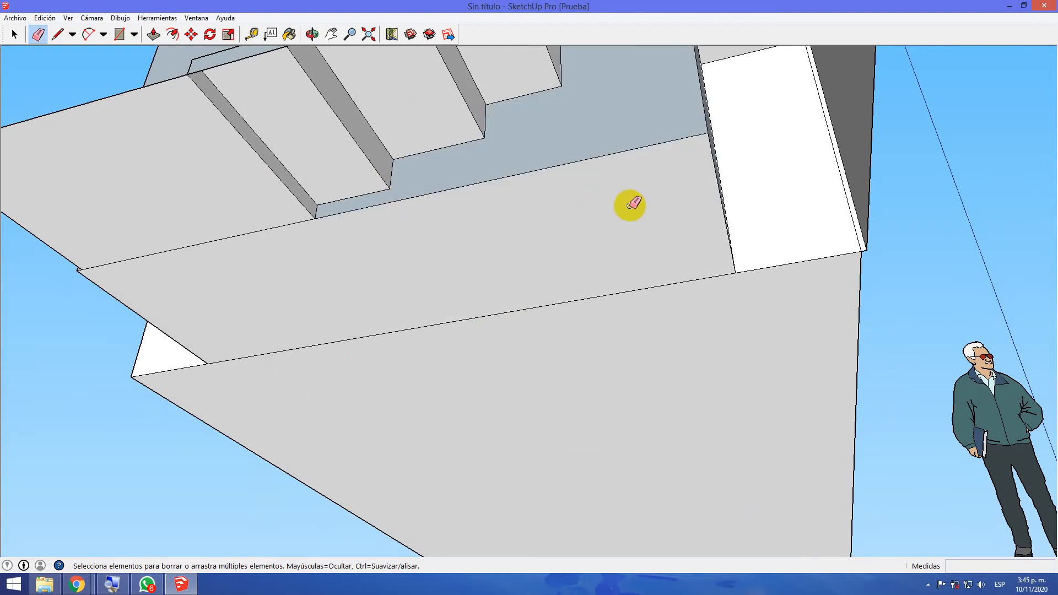
# Draw a line about 1.50 m long along the lower flight's outer bottom edge to close its open underside
pyautogui.scroll(1, 641, 206)
pyautogui.scroll(-2, 640, 207)
pyautogui.scroll(-4, 640, 206)
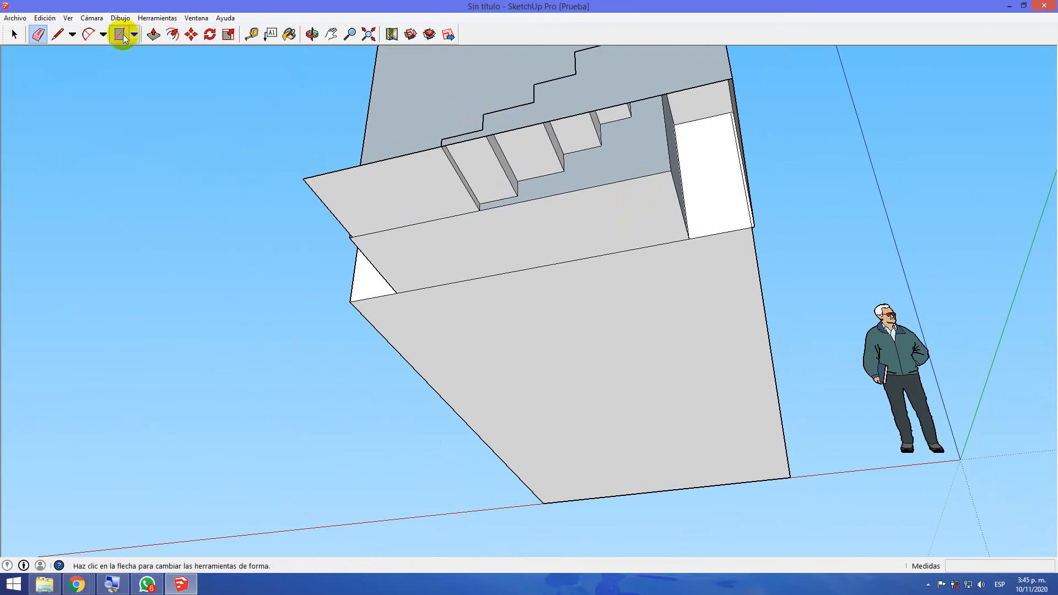
pyautogui.click(59, 34)
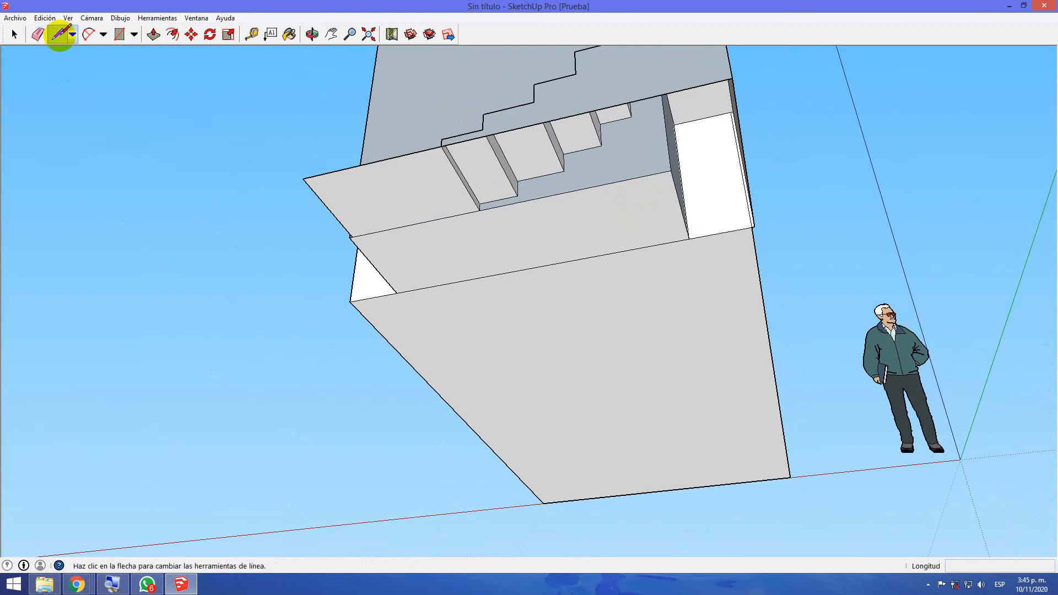
pyautogui.click(443, 145)
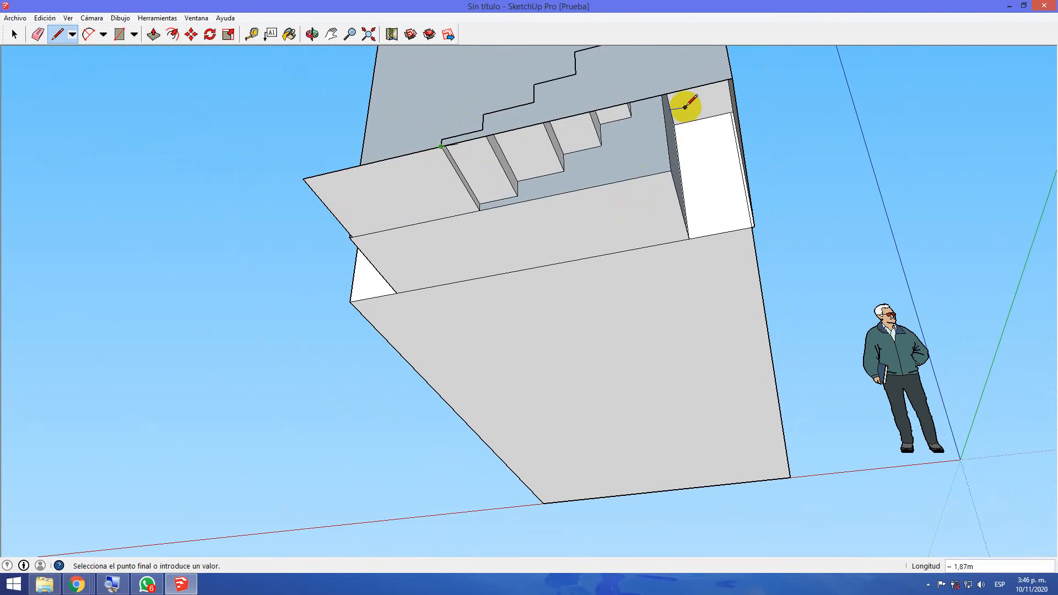
pyautogui.click(730, 81)
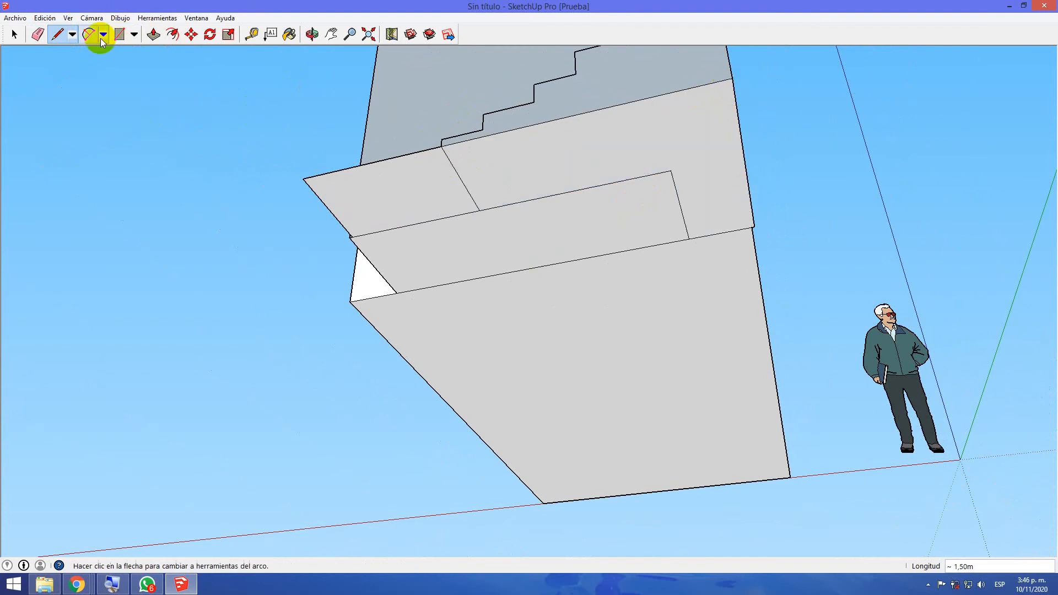
# Erase the leftover dividing lines across the underside of the stairs, and undo the last erasure
pyautogui.click(37, 34)
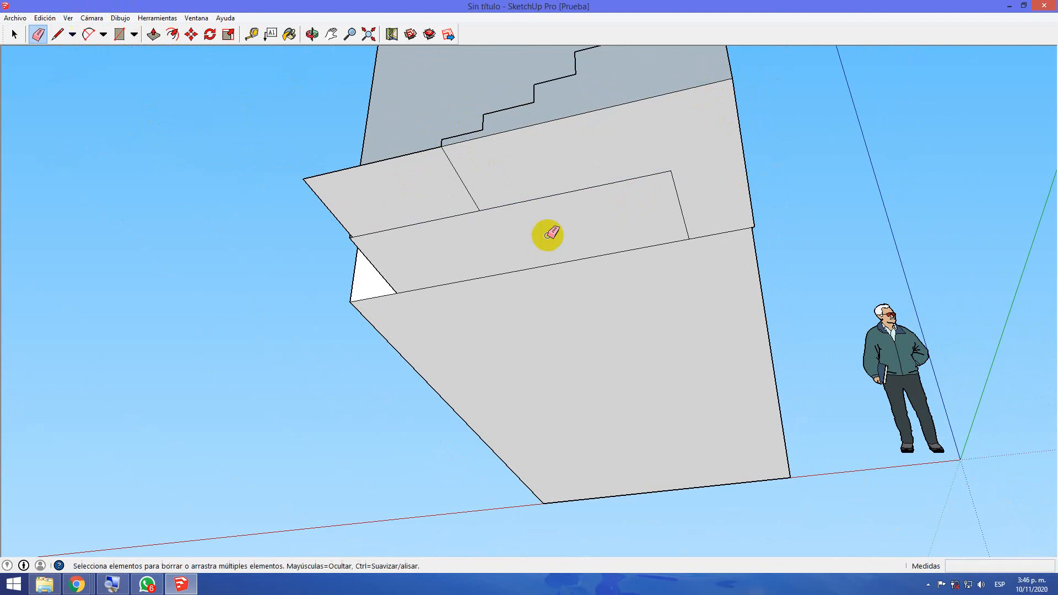
pyautogui.click(565, 189)
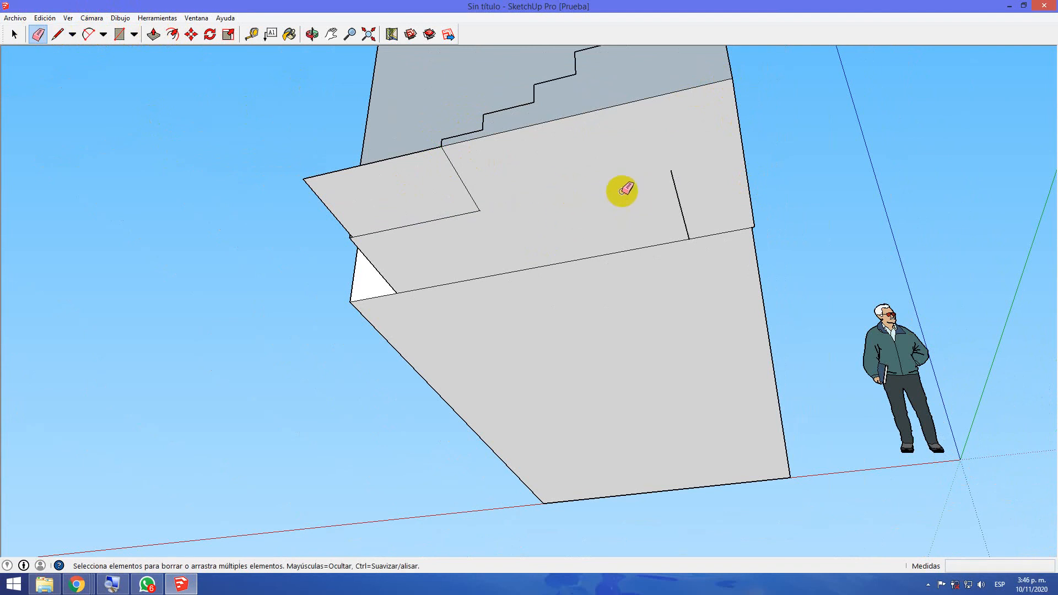
pyautogui.click(681, 196)
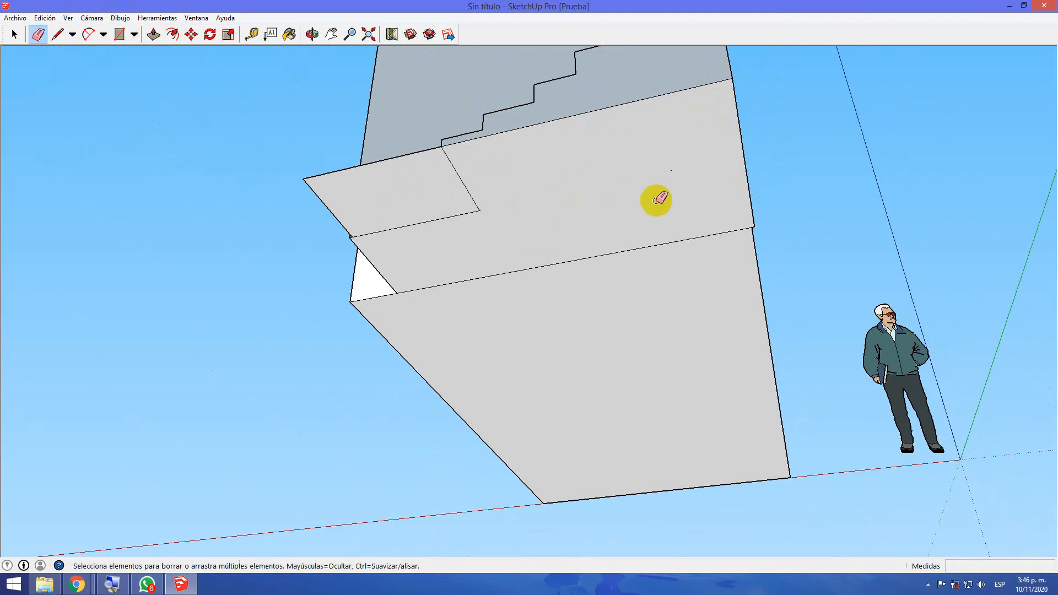
pyautogui.click(469, 197)
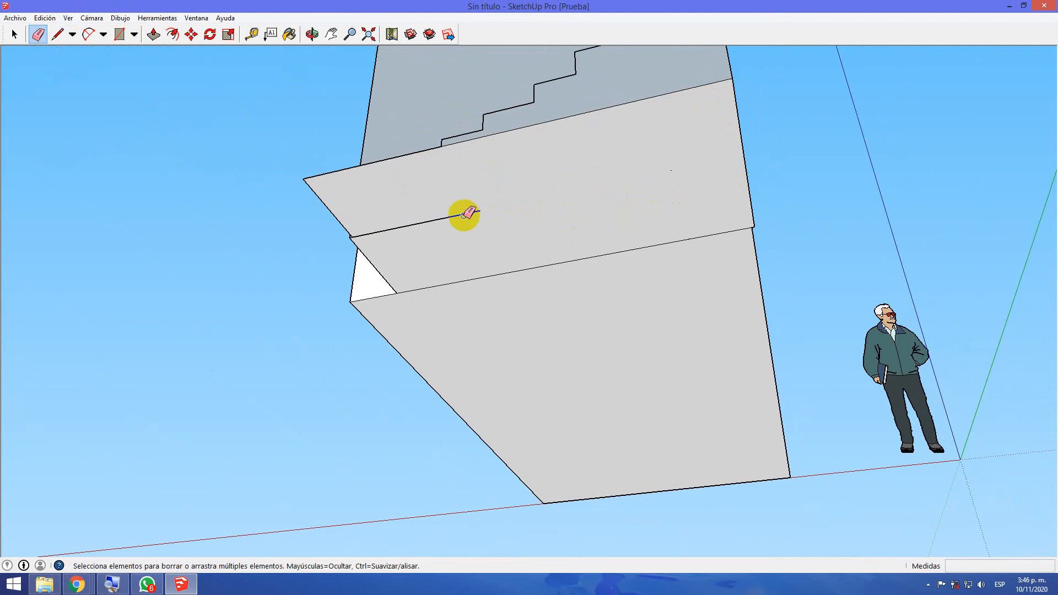
pyautogui.click(467, 215)
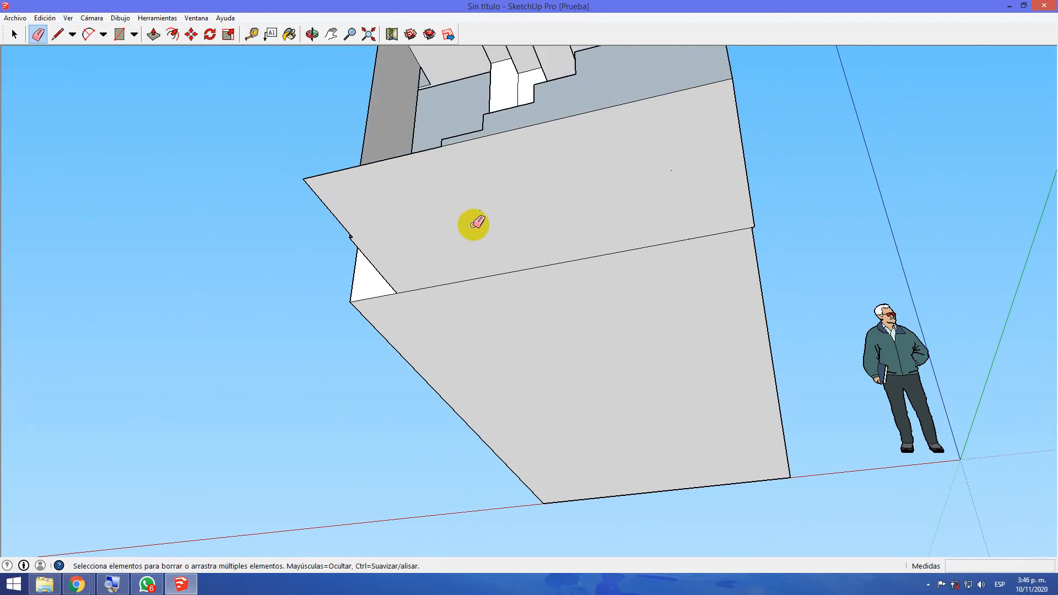
pyautogui.hotkey('ctrl', 'z')
# Push the lower flight's protruding side face in about 0.02 m so it is flush with the building's side wall
pyautogui.scroll(-4, 470, 216)
pyautogui.moveTo(472, 103)
pyautogui.mouseDown(button='middle')
pyautogui.moveTo(508, 397)
pyautogui.moveTo(629, 378)
pyautogui.moveTo(259, 397)
pyautogui.mouseUp(button='middle')
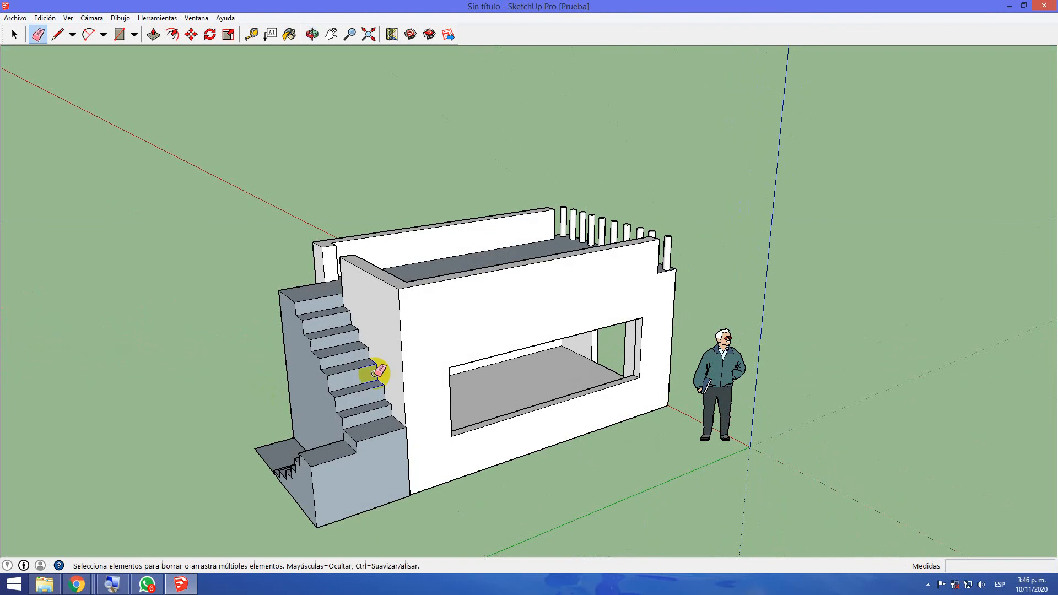
pyautogui.moveTo(515, 324); pyautogui.dragTo(329, 337, button='middle')
pyautogui.moveTo(189, 313); pyautogui.dragTo(2, 313, button='middle')
pyautogui.moveTo(739, 357); pyautogui.dragTo(268, 372, button='middle')
pyautogui.moveTo(821, 382); pyautogui.dragTo(886, 458, button='middle')
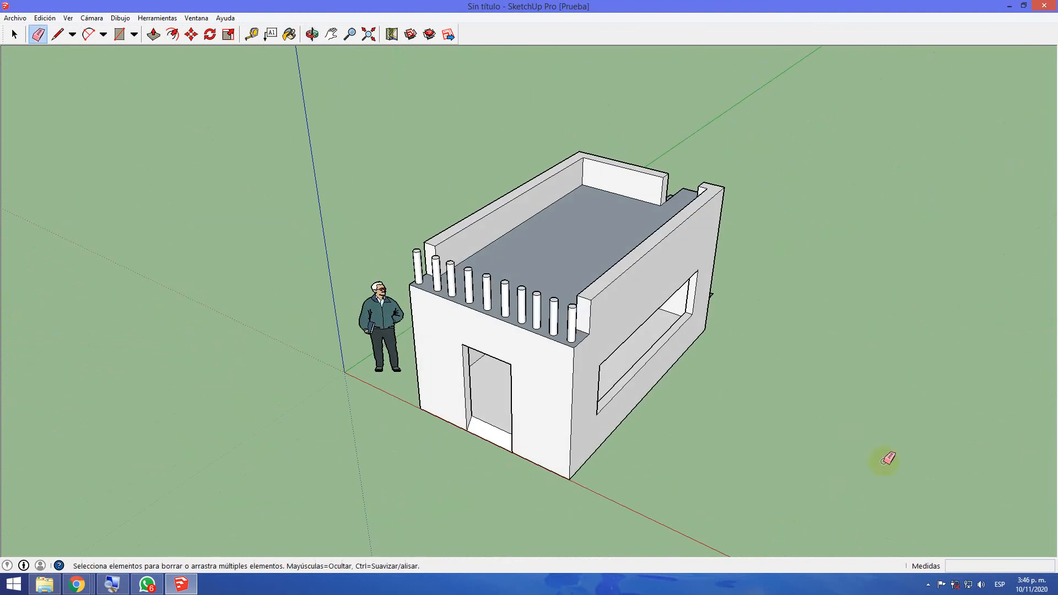
pyautogui.moveTo(482, 441)
pyautogui.mouseDown(button='middle')
pyautogui.moveTo(653, 441)
pyautogui.moveTo(760, 395)
pyautogui.mouseUp(button='middle')
pyautogui.press('e')
pyautogui.moveTo(421, 407)
pyautogui.mouseDown(button='middle')
pyautogui.moveTo(437, 406)
pyautogui.moveTo(447, 386)
pyautogui.mouseUp(button='middle')
pyautogui.scroll(6, 353, 336)
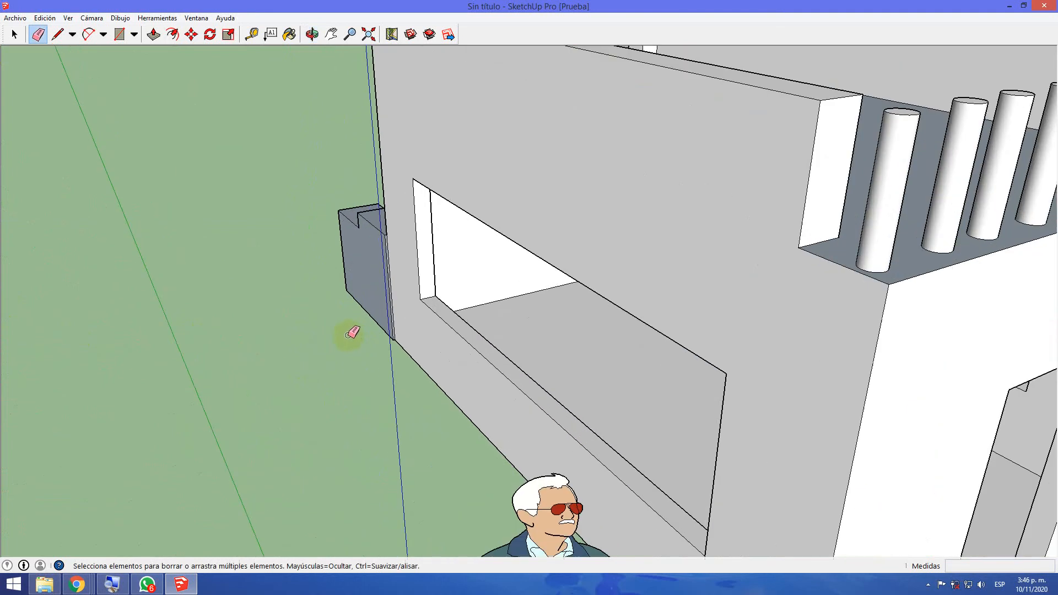
pyautogui.click(151, 32)
pyautogui.click(373, 215)
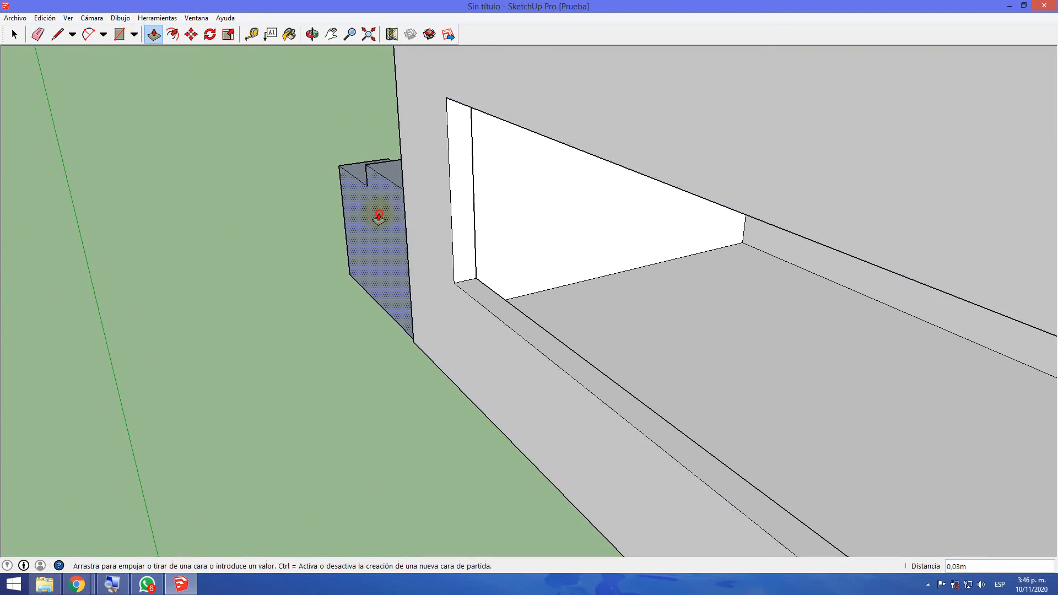
pyautogui.click(408, 227)
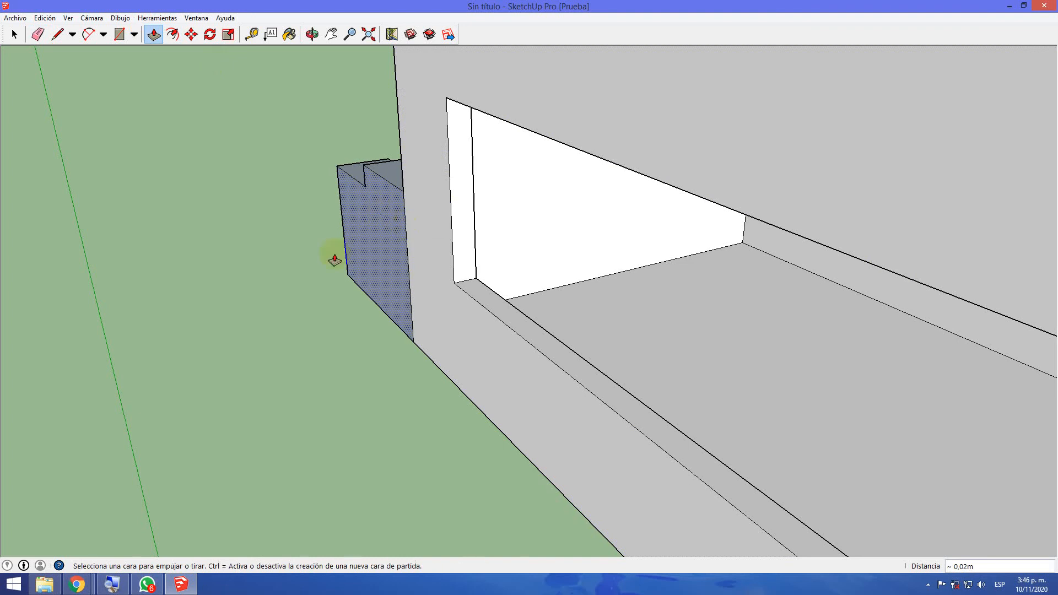
# Erase the vertical seam between the lower flight's side face and the building's side wall
pyautogui.moveTo(266, 261); pyautogui.dragTo(557, 276, button='middle')
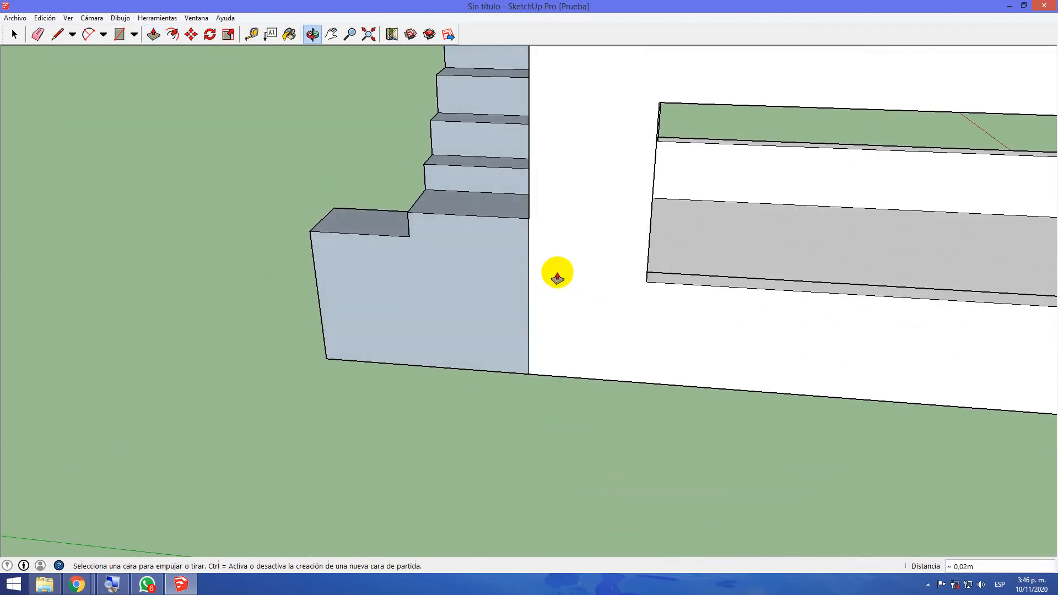
pyautogui.click(37, 34)
pyautogui.click(528, 268)
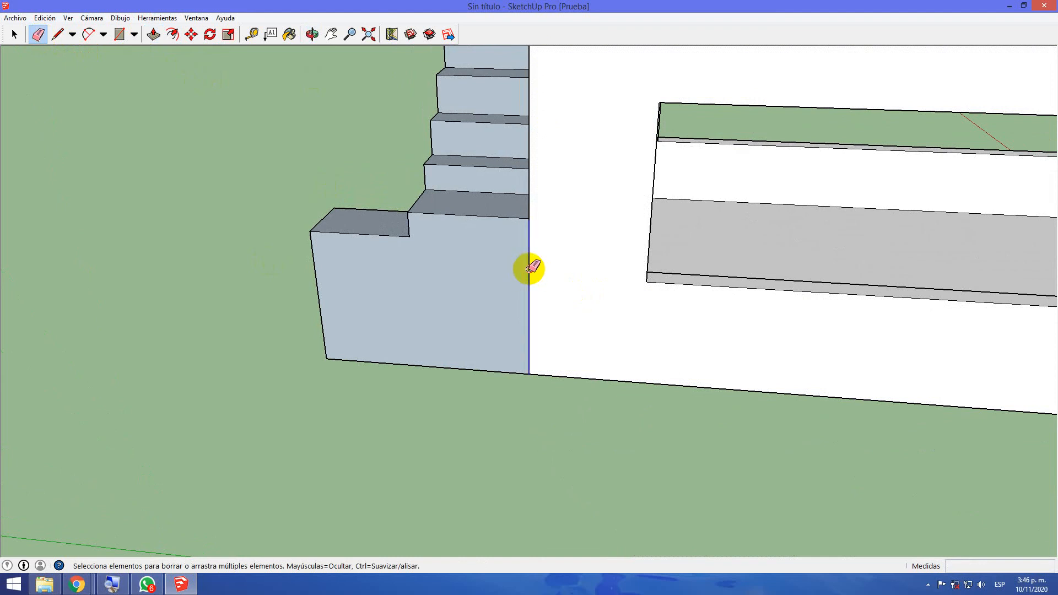
pyautogui.moveTo(548, 321); pyautogui.dragTo(560, 309, button='middle')
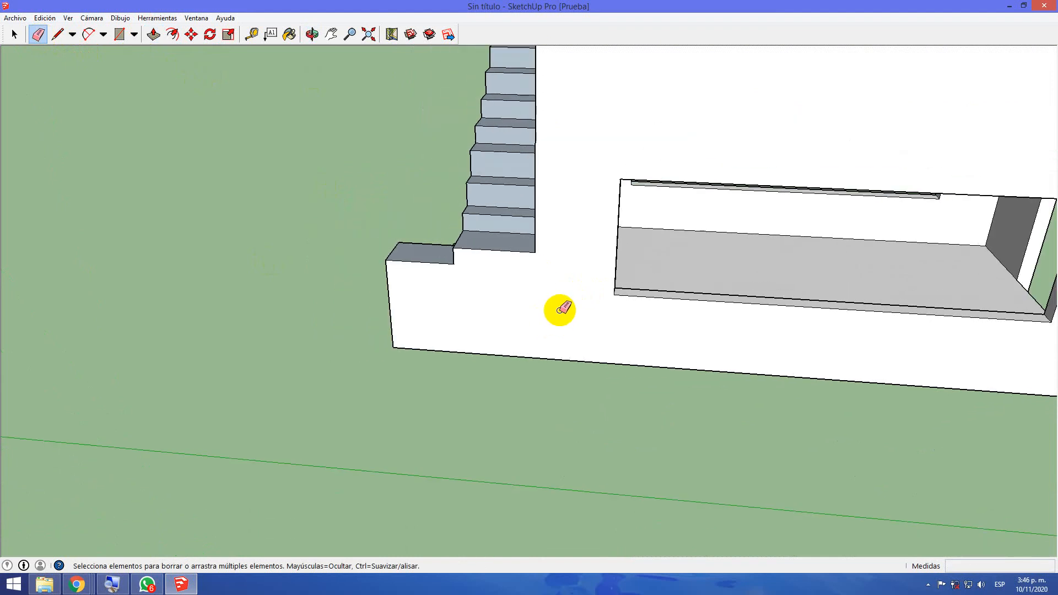
# Examine the model from the rear staircase around to the front, including the roof columns, parapet and door opening
pyautogui.moveTo(408, 300)
pyautogui.mouseDown(button='middle')
pyautogui.moveTo(475, 312)
pyautogui.moveTo(574, 307)
pyautogui.moveTo(557, 243)
pyautogui.moveTo(608, 254)
pyautogui.moveTo(569, 260)
pyautogui.mouseUp(button='middle')
pyautogui.moveTo(428, 345); pyautogui.dragTo(613, 286, button='middle')
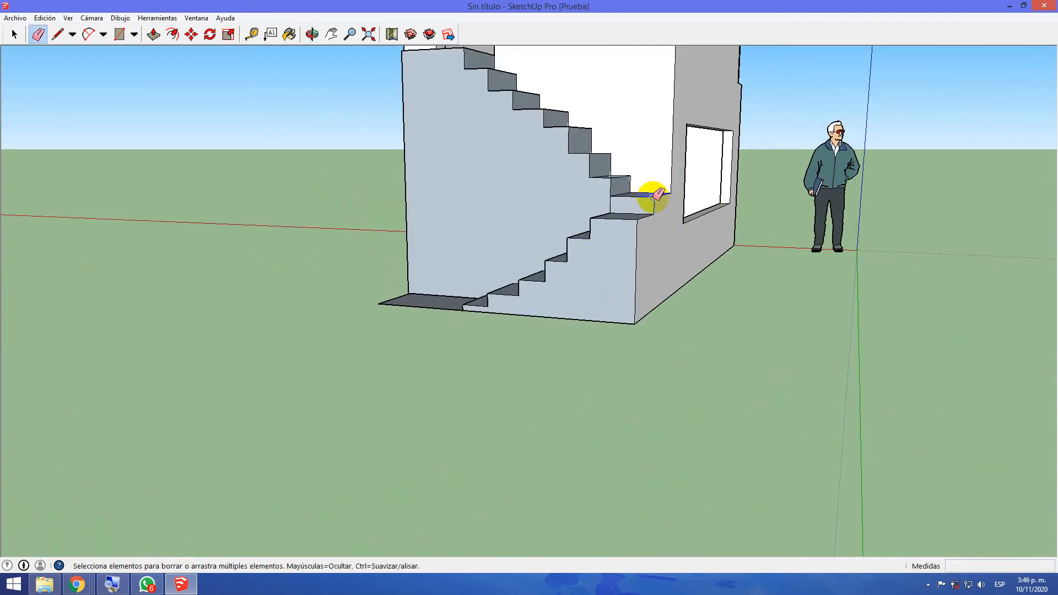
pyautogui.moveTo(653, 198); pyautogui.dragTo(814, 332, button='middle')
pyautogui.moveTo(542, 281)
pyautogui.mouseDown(button='middle')
pyautogui.moveTo(577, 321)
pyautogui.moveTo(686, 292)
pyautogui.moveTo(654, 229)
pyautogui.moveTo(557, 316)
pyautogui.moveTo(689, 394)
pyautogui.moveTo(671, 406)
pyautogui.moveTo(614, 385)
pyautogui.moveTo(775, 375)
pyautogui.moveTo(742, 339)
pyautogui.mouseUp(button='middle')
pyautogui.moveTo(781, 298)
pyautogui.mouseDown(button='middle')
pyautogui.moveTo(411, 332)
pyautogui.moveTo(756, 264)
pyautogui.mouseUp(button='middle')
pyautogui.moveTo(832, 265)
pyautogui.mouseDown(button='middle')
pyautogui.moveTo(444, 297)
pyautogui.moveTo(795, 338)
pyautogui.moveTo(815, 361)
pyautogui.mouseUp(button='middle')
pyautogui.moveTo(834, 466); pyautogui.dragTo(797, 367, button='middle')
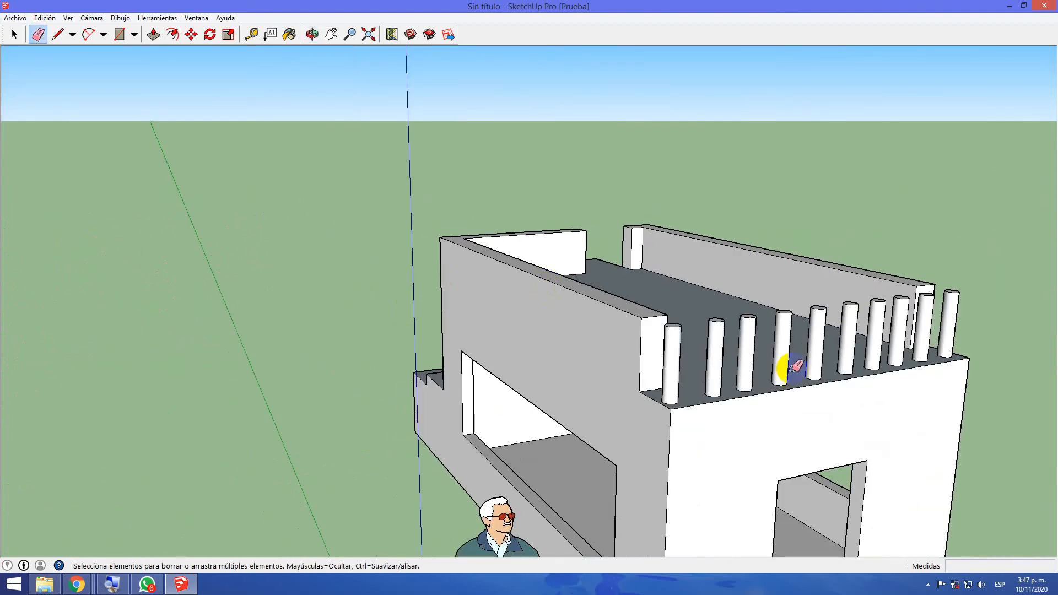
pyautogui.moveTo(893, 383)
pyautogui.mouseDown(button='middle')
pyautogui.moveTo(633, 345)
pyautogui.moveTo(679, 390)
pyautogui.mouseUp(button='middle')
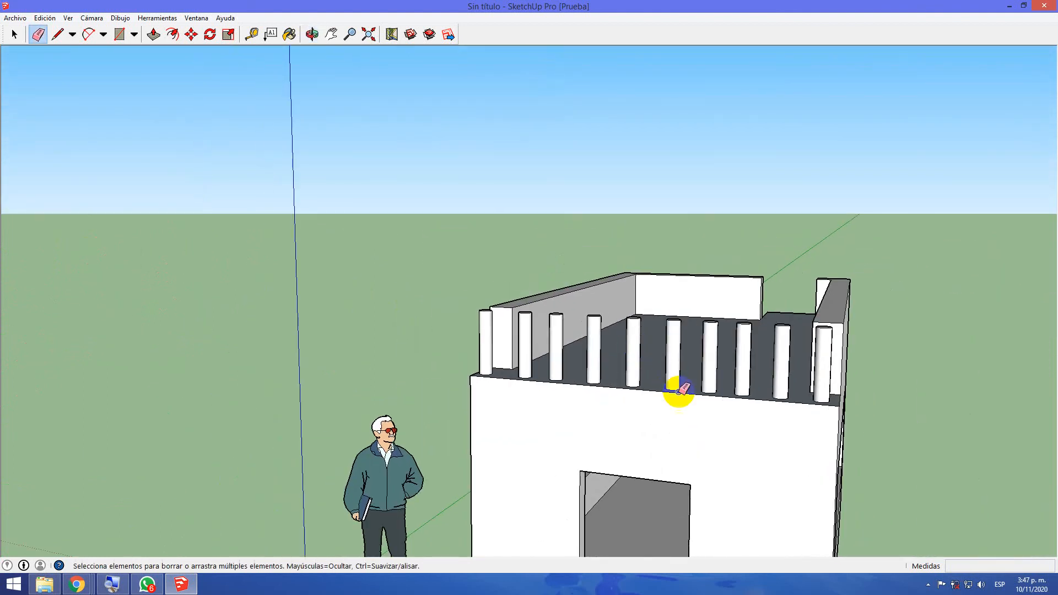
pyautogui.moveTo(704, 448); pyautogui.dragTo(704, 439, button='middle')
pyautogui.moveTo(852, 439)
pyautogui.mouseDown(button='middle')
pyautogui.moveTo(694, 390)
pyautogui.moveTo(926, 444)
pyautogui.moveTo(777, 478)
pyautogui.moveTo(777, 488)
pyautogui.moveTo(751, 385)
pyautogui.moveTo(770, 534)
pyautogui.moveTo(758, 409)
pyautogui.moveTo(751, 455)
pyautogui.moveTo(659, 465)
pyautogui.mouseUp(button='middle')
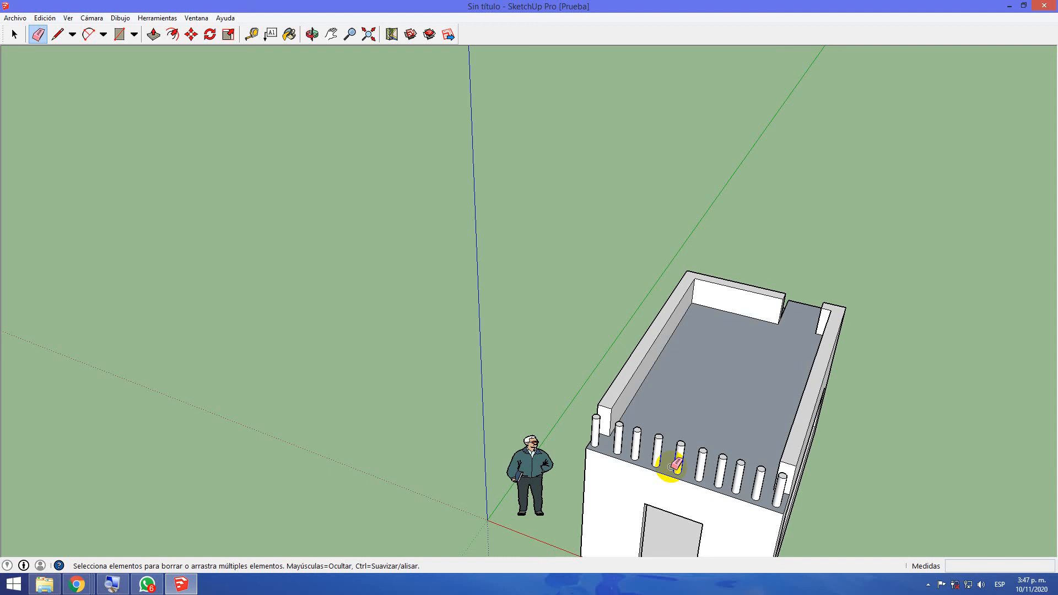
pyautogui.moveTo(882, 369)
pyautogui.mouseDown(button='middle')
pyautogui.moveTo(841, 410)
pyautogui.moveTo(971, 383)
pyautogui.mouseUp(button='middle')
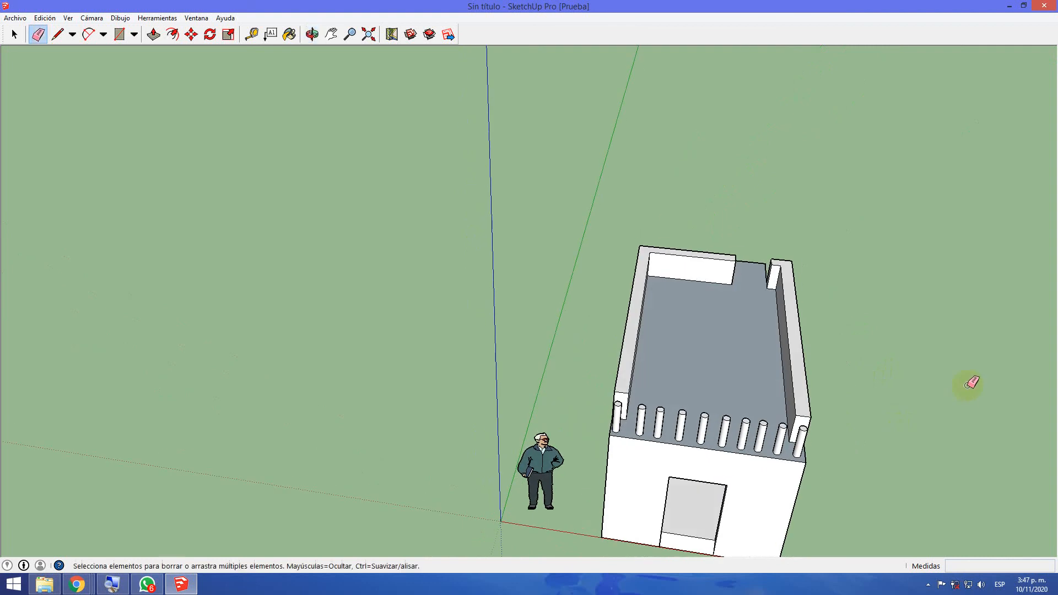
pyautogui.moveTo(550, 391); pyautogui.dragTo(692, 375, button='middle')
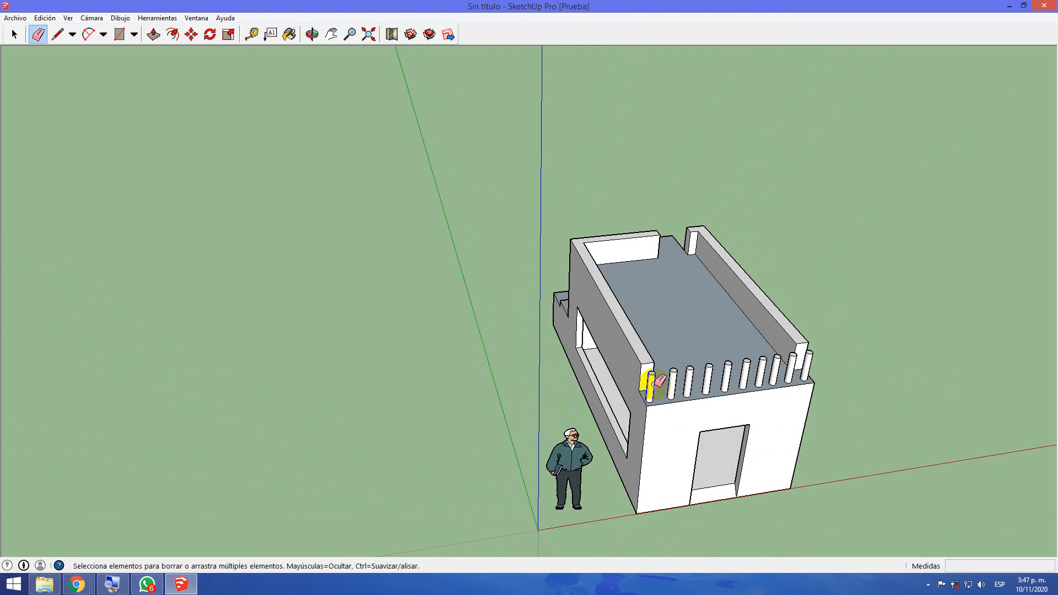
pyautogui.scroll(2, 728, 446)
pyautogui.scroll(-2, 720, 444)
pyautogui.moveTo(798, 451); pyautogui.dragTo(713, 441, button='middle')
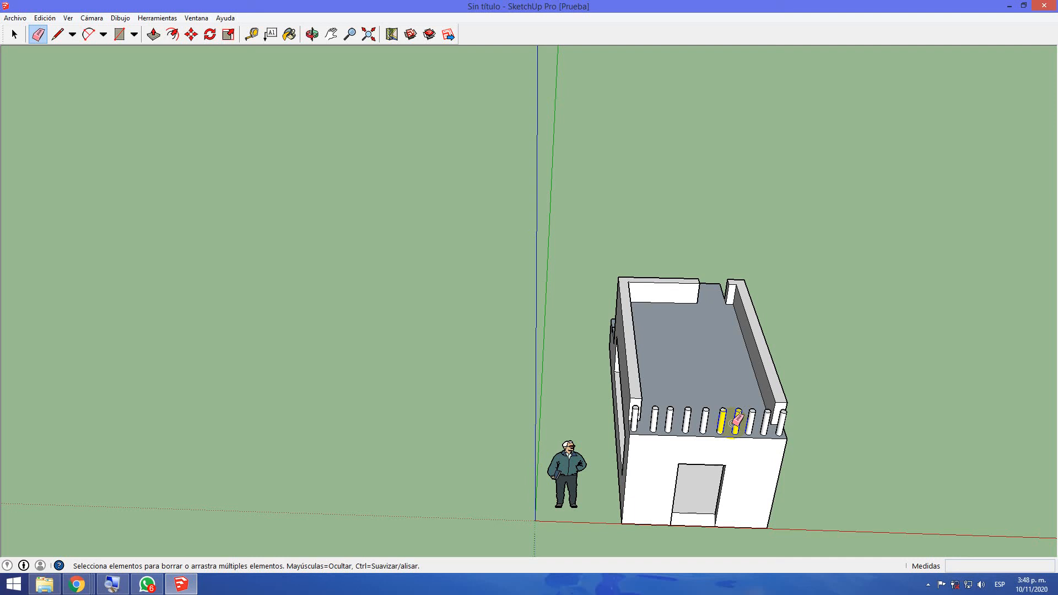
pyautogui.moveTo(803, 482)
pyautogui.mouseDown(button='middle')
pyautogui.moveTo(787, 463)
pyautogui.moveTo(771, 352)
pyautogui.moveTo(780, 444)
pyautogui.moveTo(815, 498)
pyautogui.moveTo(774, 424)
pyautogui.moveTo(781, 435)
pyautogui.mouseUp(button='middle')
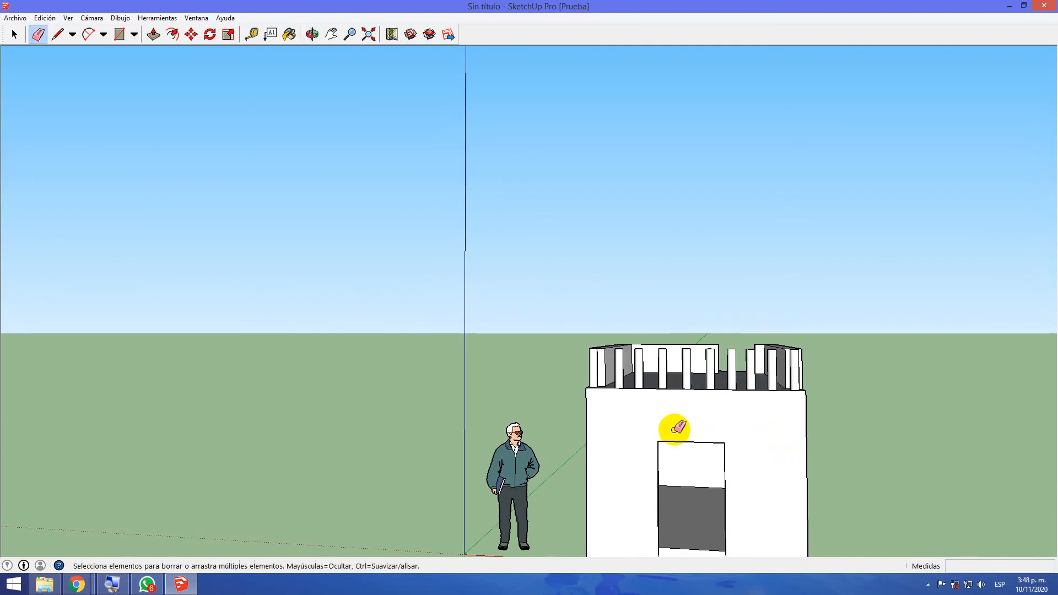
# Draw a window rectangle of about 0.57 by 0.48 m on the front wall beside the door
pyautogui.click(117, 40)
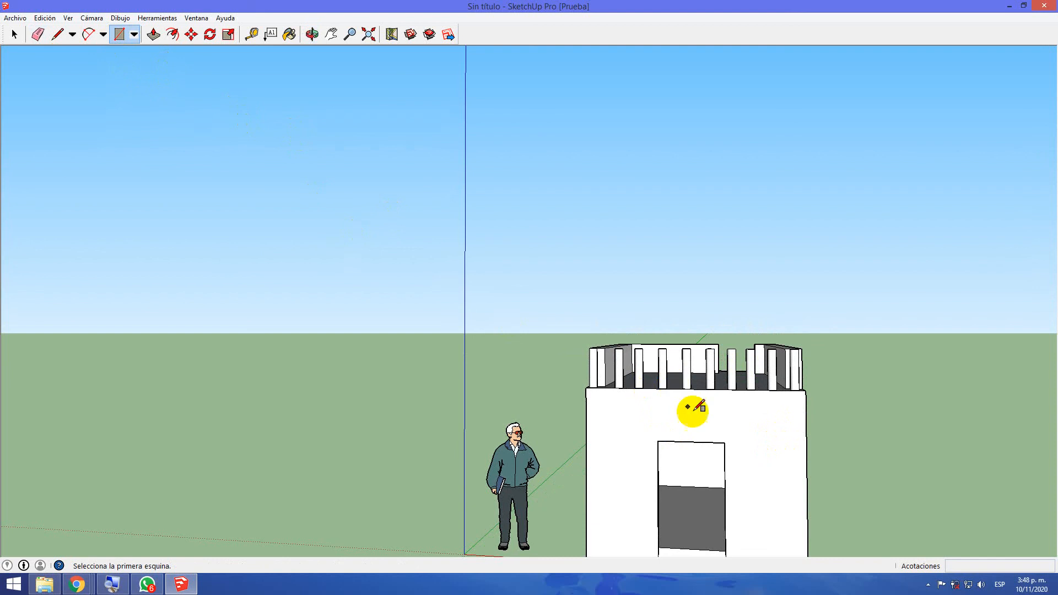
pyautogui.click(744, 446)
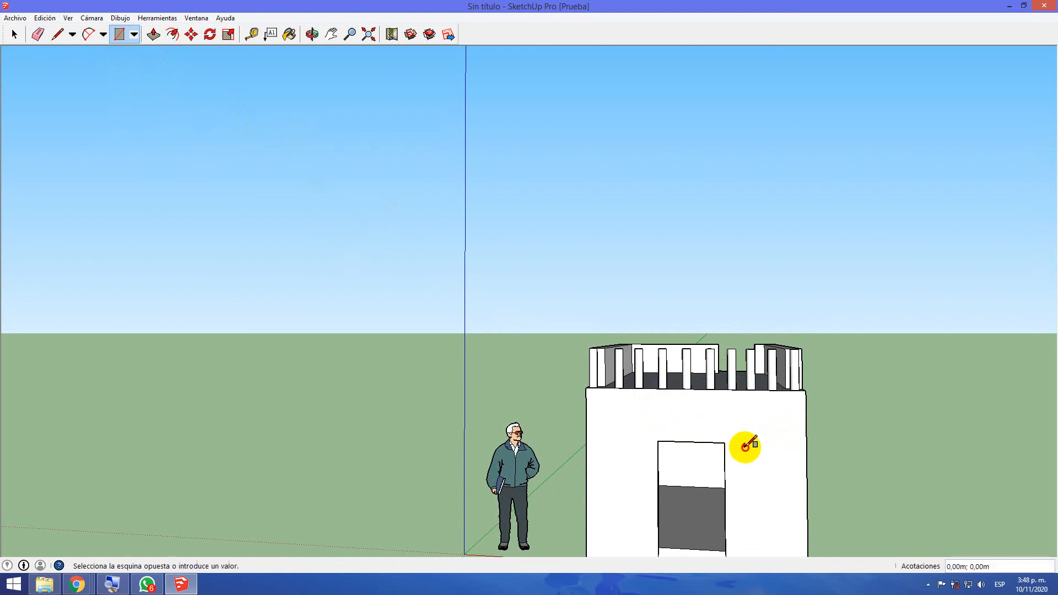
pyautogui.click(786, 493)
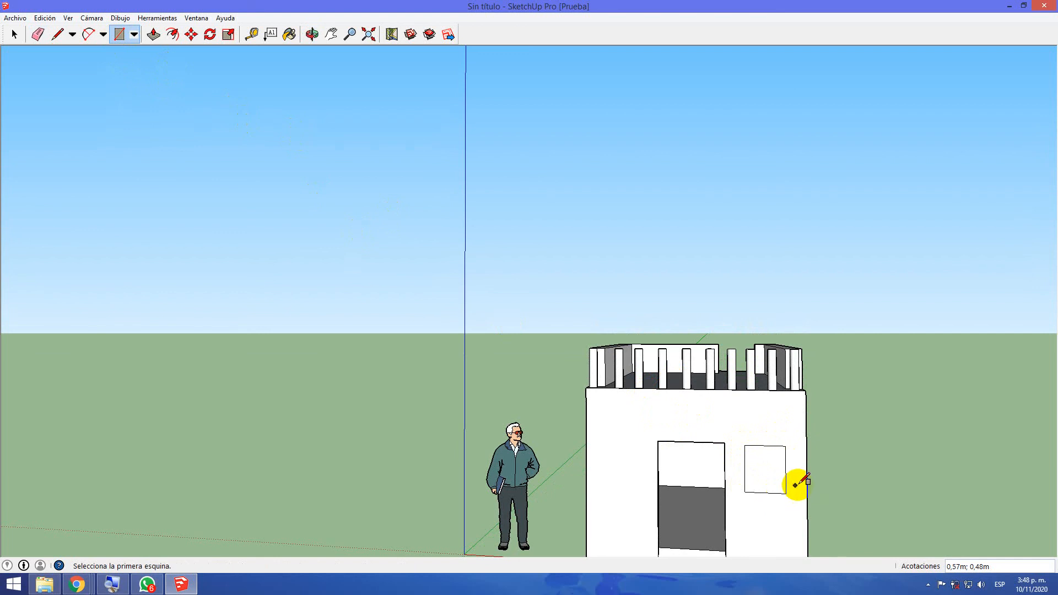
# Try to push the window rectangle about 0.13 m into the front wall to open it, and undo the push
pyautogui.moveTo(843, 449); pyautogui.dragTo(550, 448, button='middle')
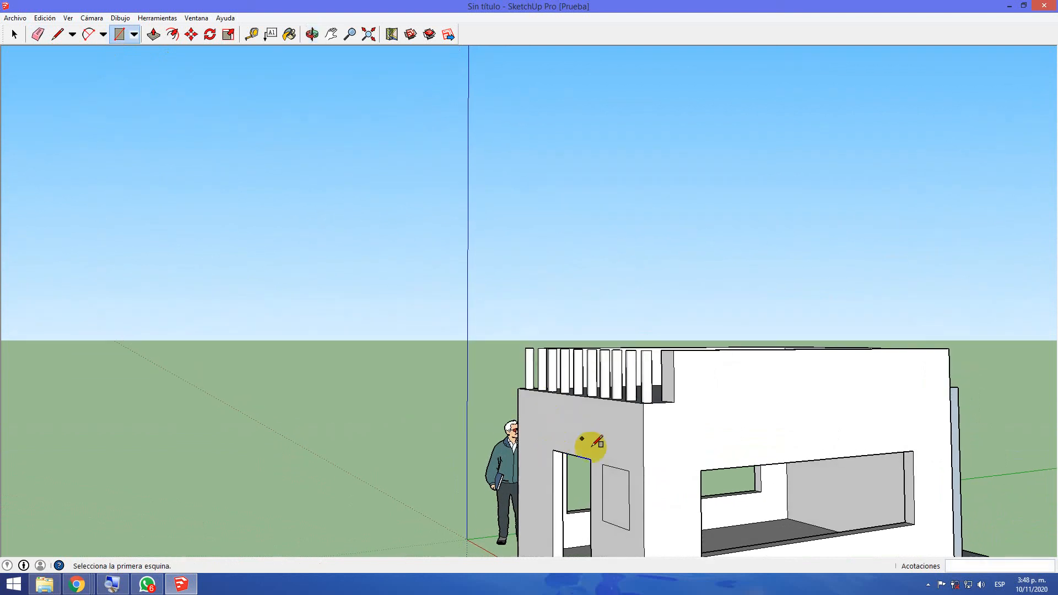
pyautogui.moveTo(715, 491); pyautogui.dragTo(614, 494, button='middle')
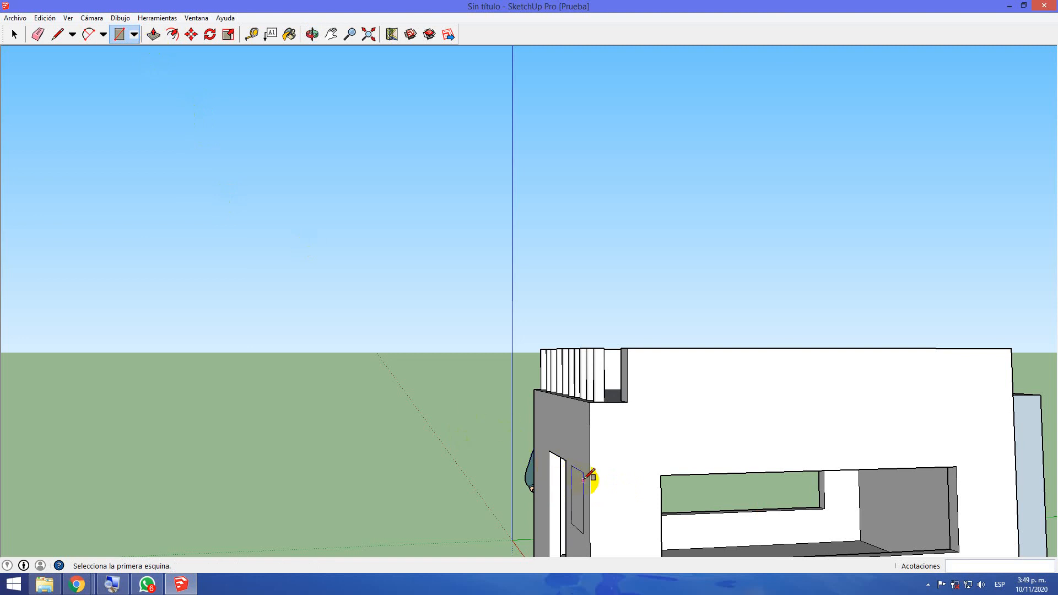
pyautogui.click(153, 36)
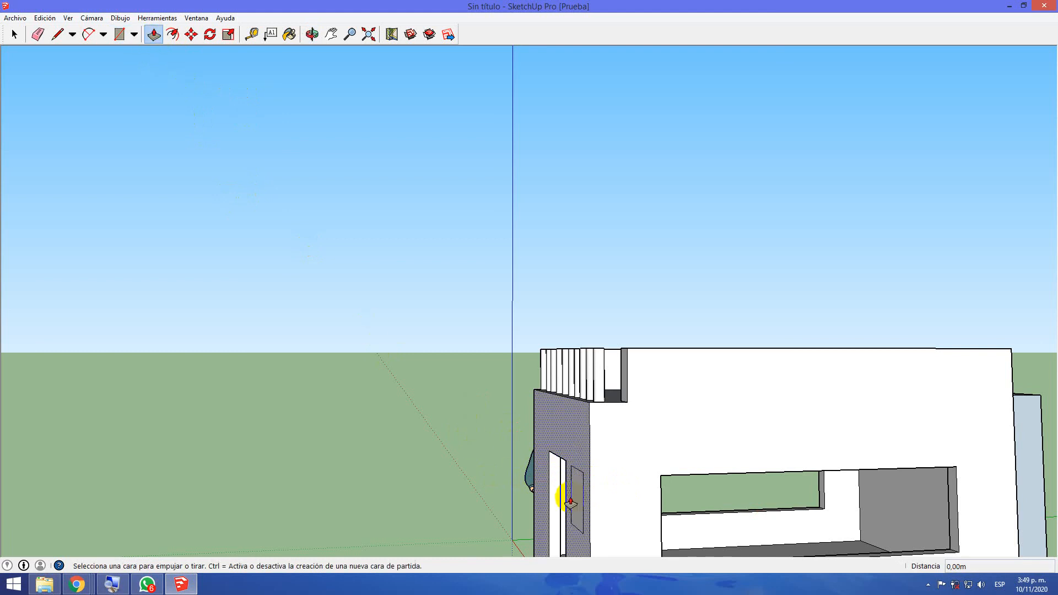
pyautogui.scroll(2, 565, 498)
pyautogui.moveTo(598, 503); pyautogui.dragTo(654, 444, button='middle')
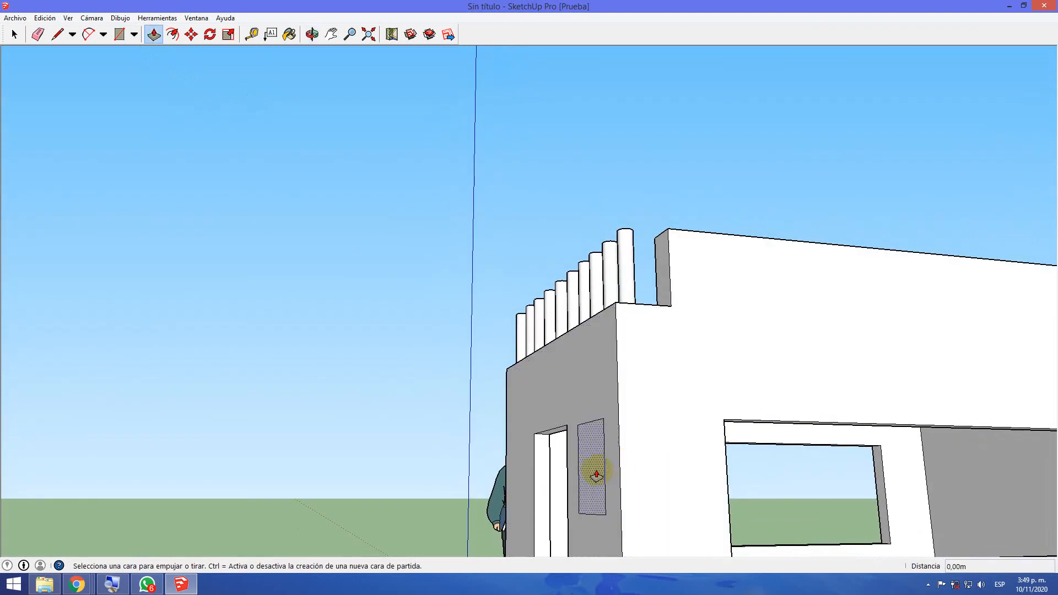
pyautogui.click(592, 473)
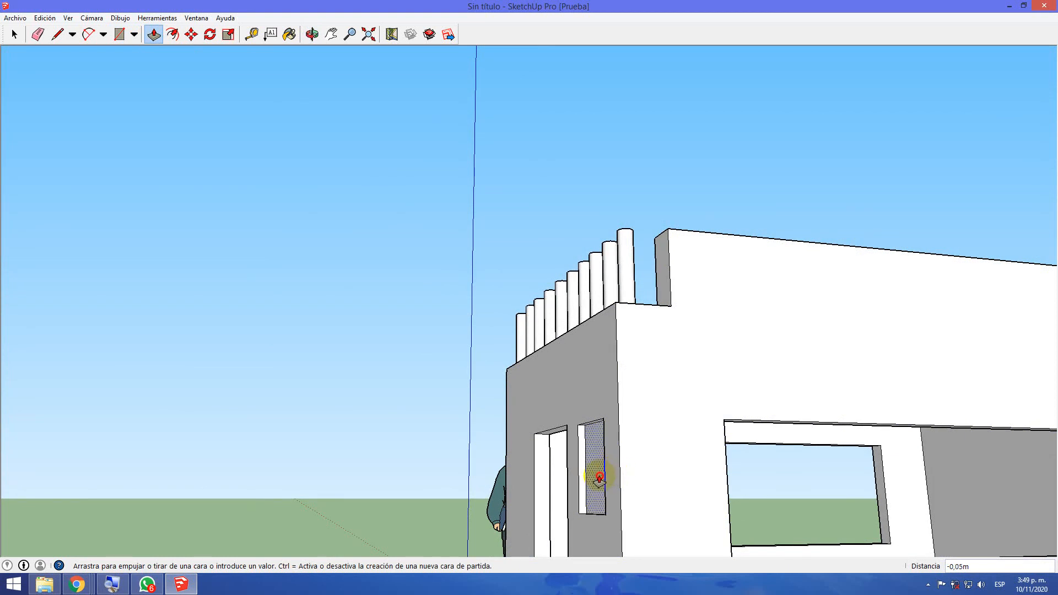
pyautogui.moveTo(608, 475); pyautogui.dragTo(716, 482, button='middle')
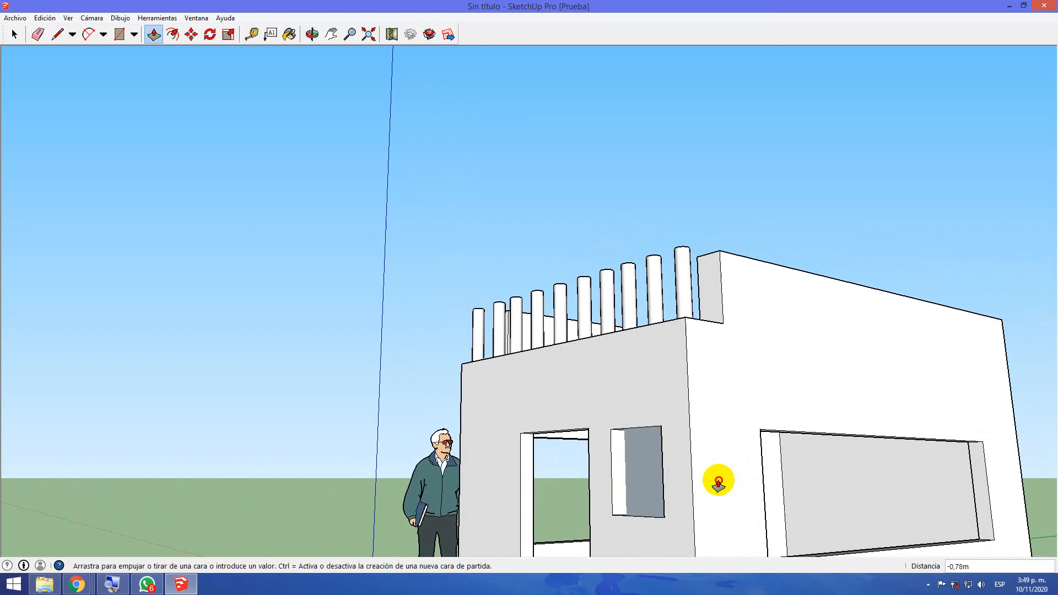
pyautogui.click(653, 476)
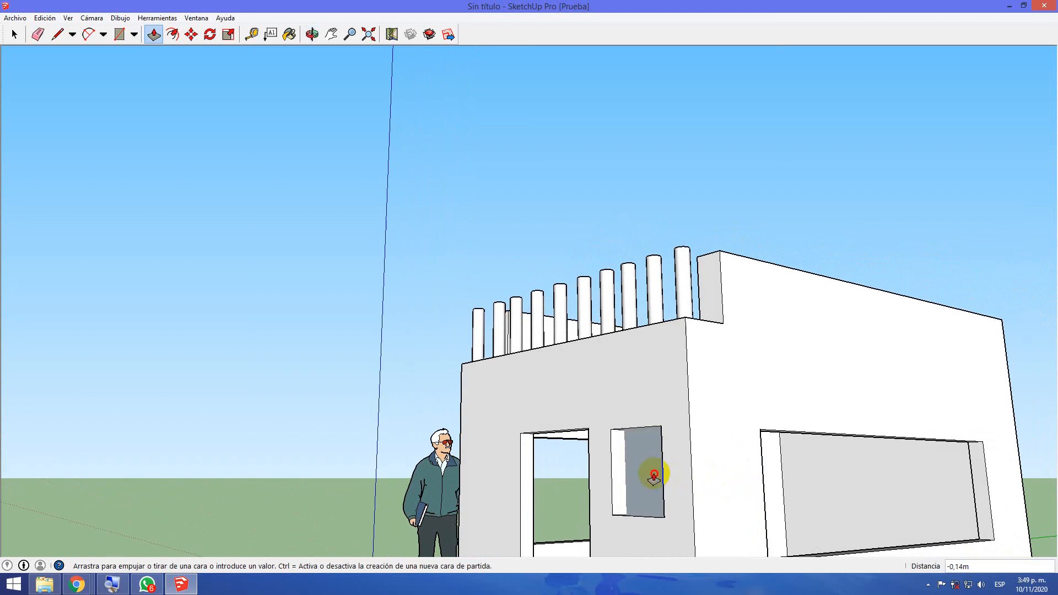
pyautogui.click(653, 477)
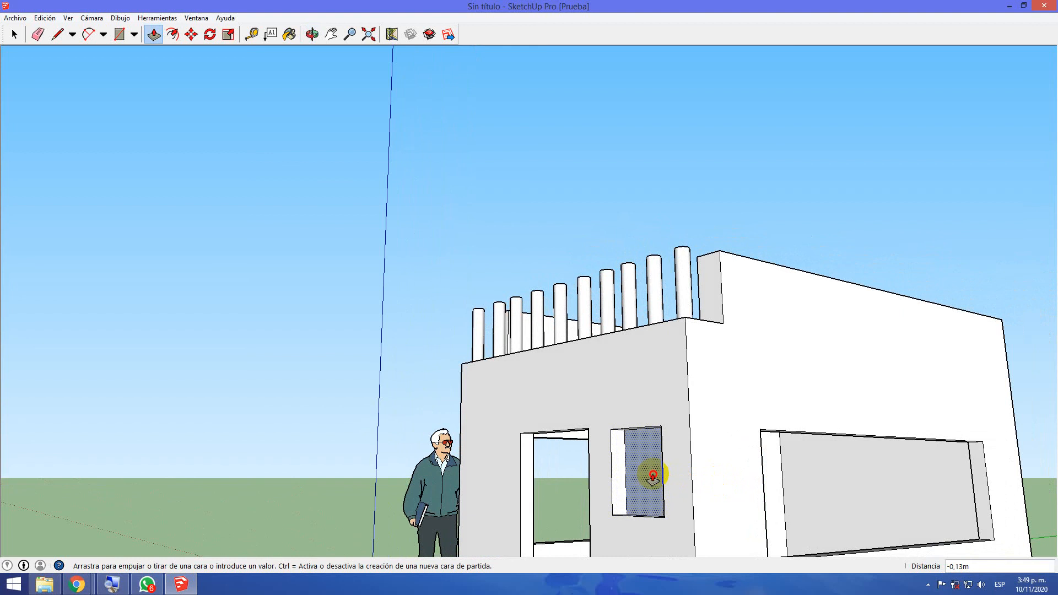
pyautogui.click(653, 476)
pyautogui.scroll(3, 606, 488)
pyautogui.click(653, 476)
pyautogui.click(652, 477)
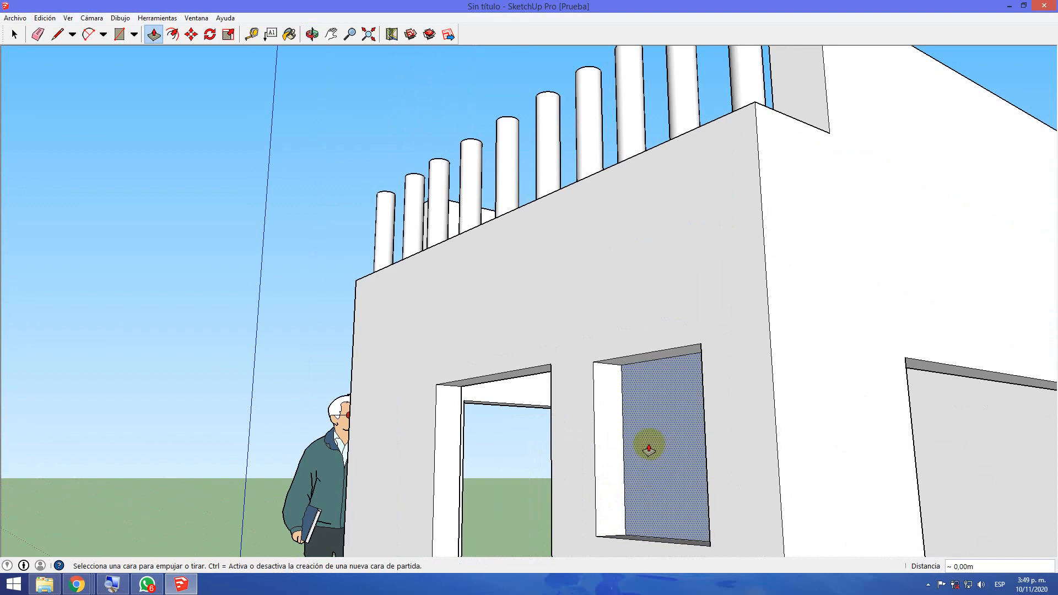
pyautogui.hotkey('ctrl', 'z')
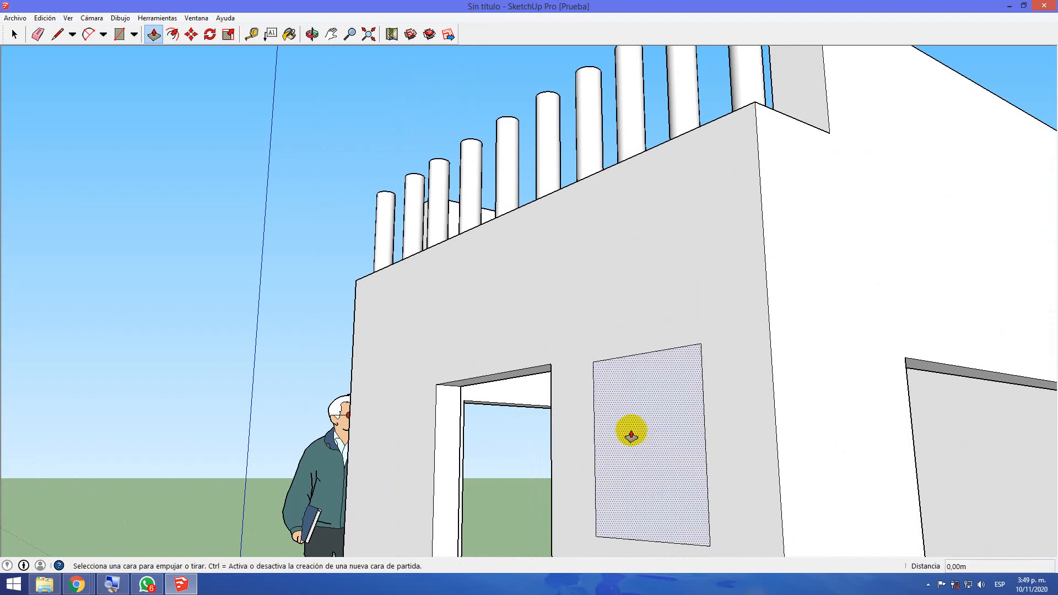
pyautogui.moveTo(643, 373); pyautogui.dragTo(600, 345, button='middle')
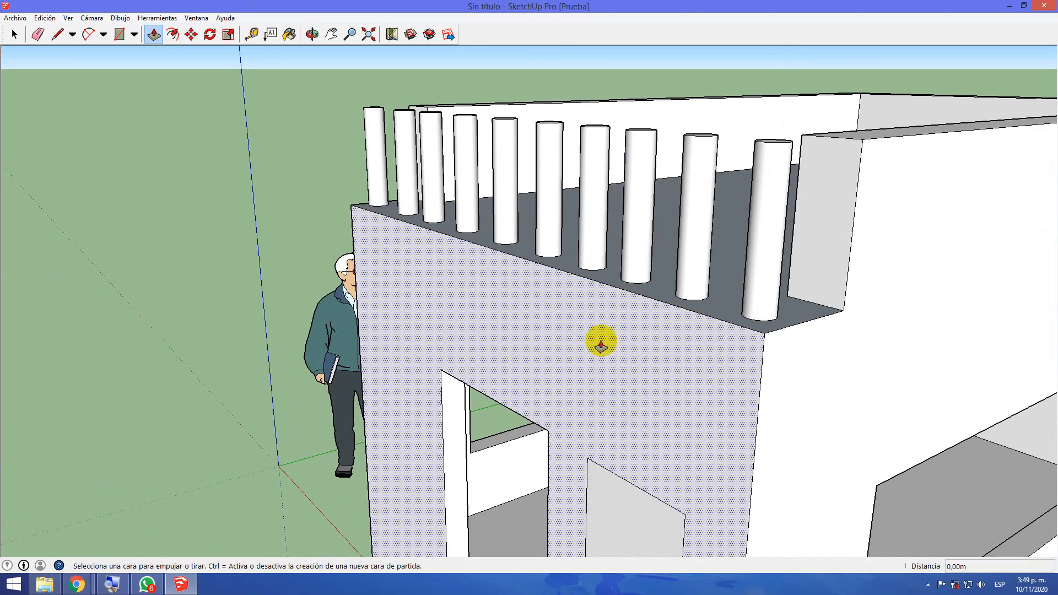
# Push the window rectangle about 0.13 m through the front wall, matching the door jamb's inner edge, to open the window
pyautogui.moveTo(618, 444); pyautogui.dragTo(691, 443, button='middle')
pyautogui.moveTo(691, 444); pyautogui.dragTo(581, 455)
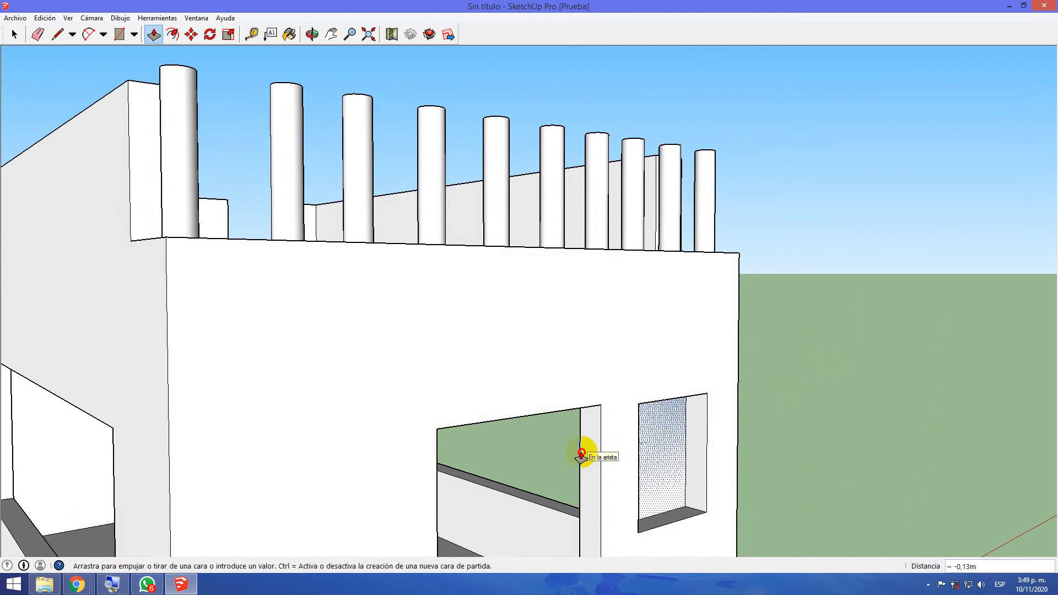
pyautogui.moveTo(581, 452)
pyautogui.mouseDown()
pyautogui.moveTo(659, 457)
pyautogui.moveTo(694, 483)
pyautogui.moveTo(673, 473)
pyautogui.moveTo(583, 477)
pyautogui.moveTo(581, 461)
pyautogui.mouseUp()
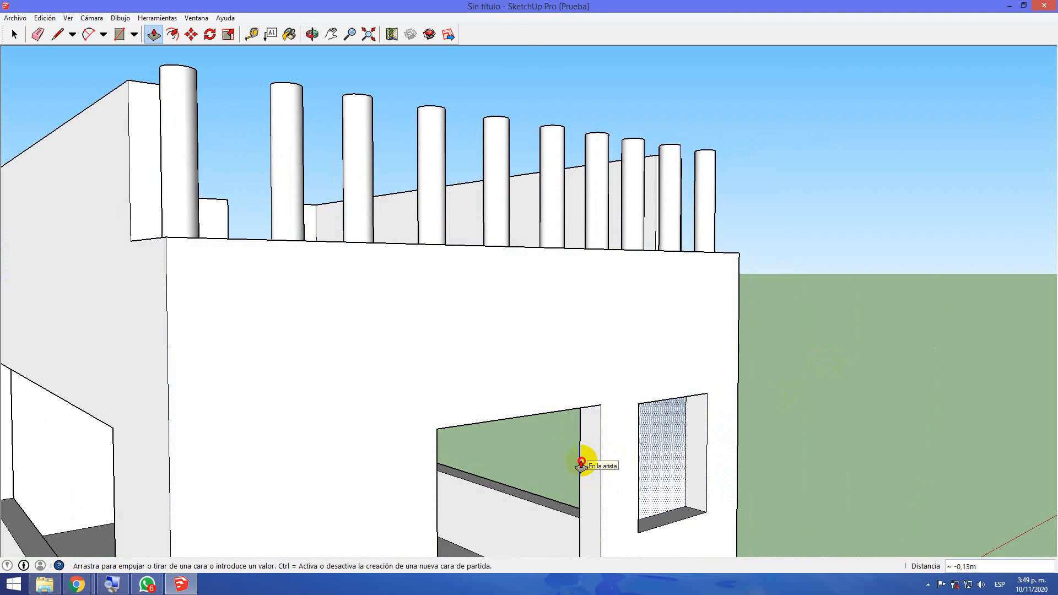
pyautogui.moveTo(581, 461); pyautogui.dragTo(586, 460)
# Examine the building from the side wall around to the front and from above, including the door, window and roof columns
pyautogui.moveTo(711, 468); pyautogui.dragTo(744, 452, button='middle')
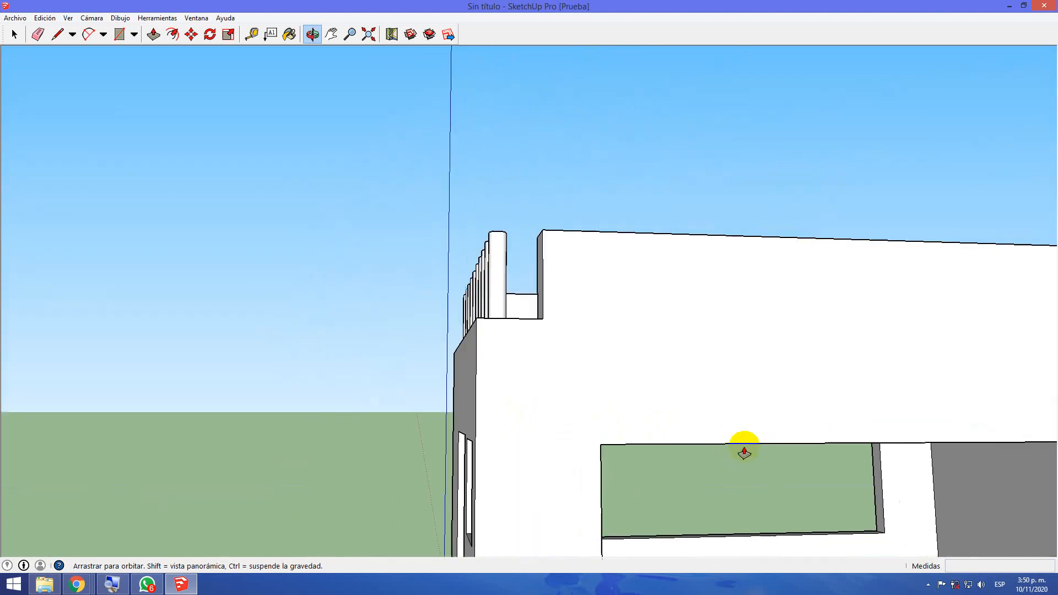
pyautogui.moveTo(442, 442); pyautogui.dragTo(657, 444, button='middle')
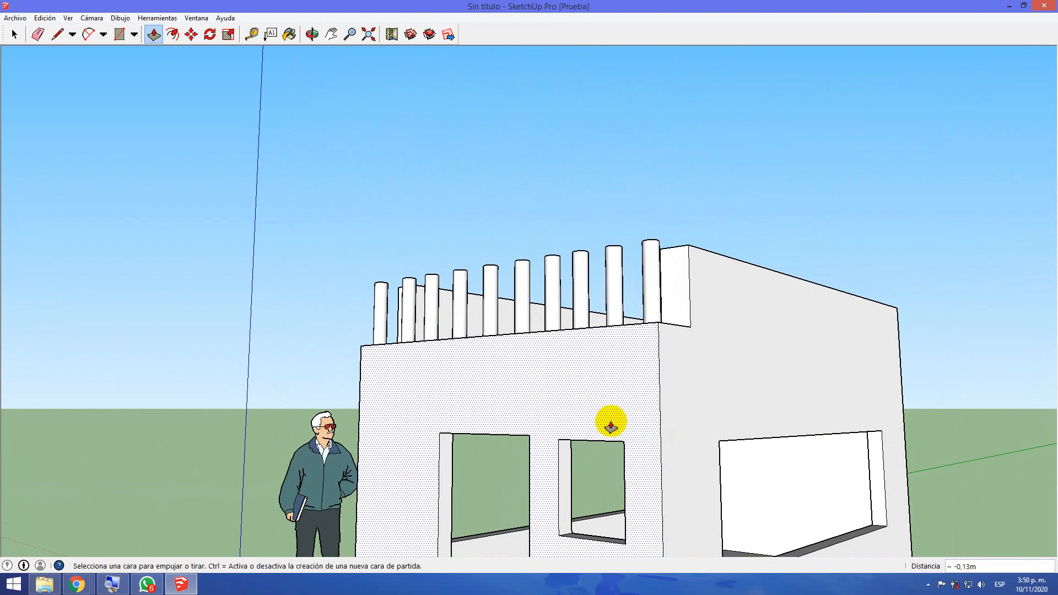
pyautogui.moveTo(442, 460); pyautogui.dragTo(642, 473, button='middle')
pyautogui.scroll(-3, 642, 472)
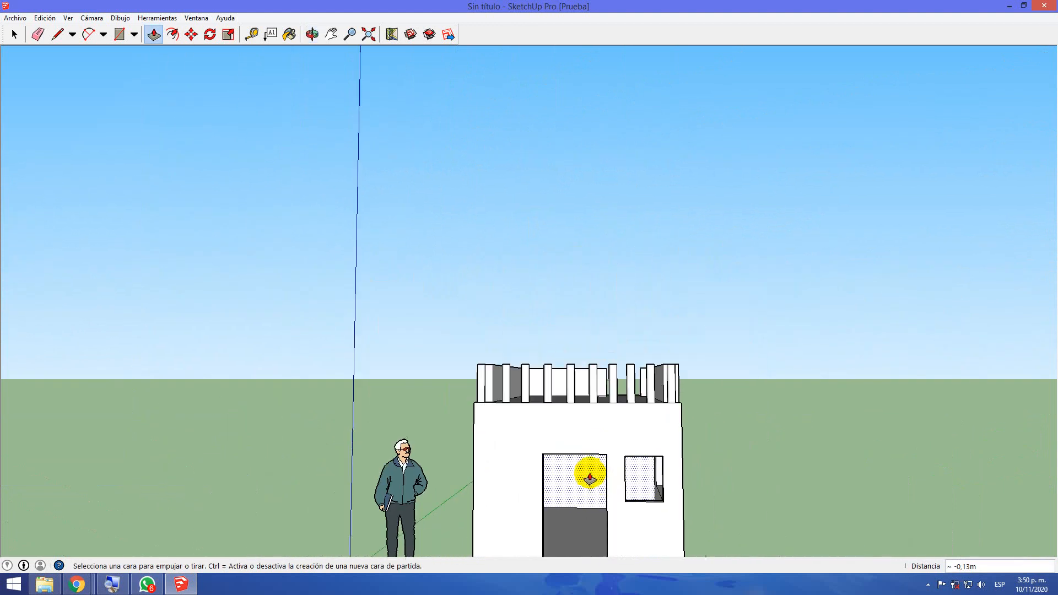
pyautogui.moveTo(730, 425); pyautogui.dragTo(789, 469, button='middle')
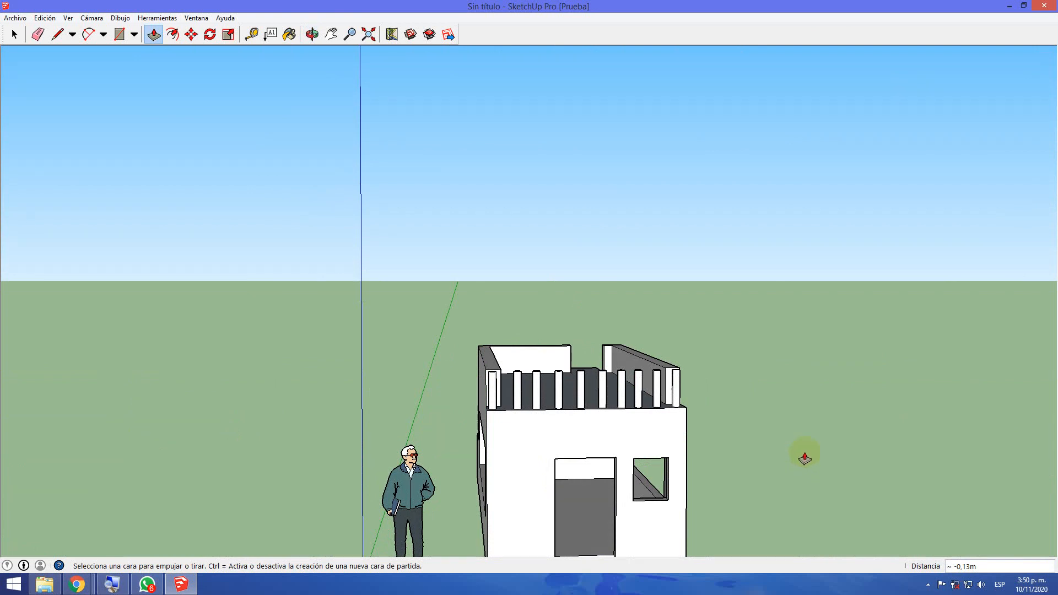
pyautogui.moveTo(529, 472); pyautogui.dragTo(530, 502, button='middle')
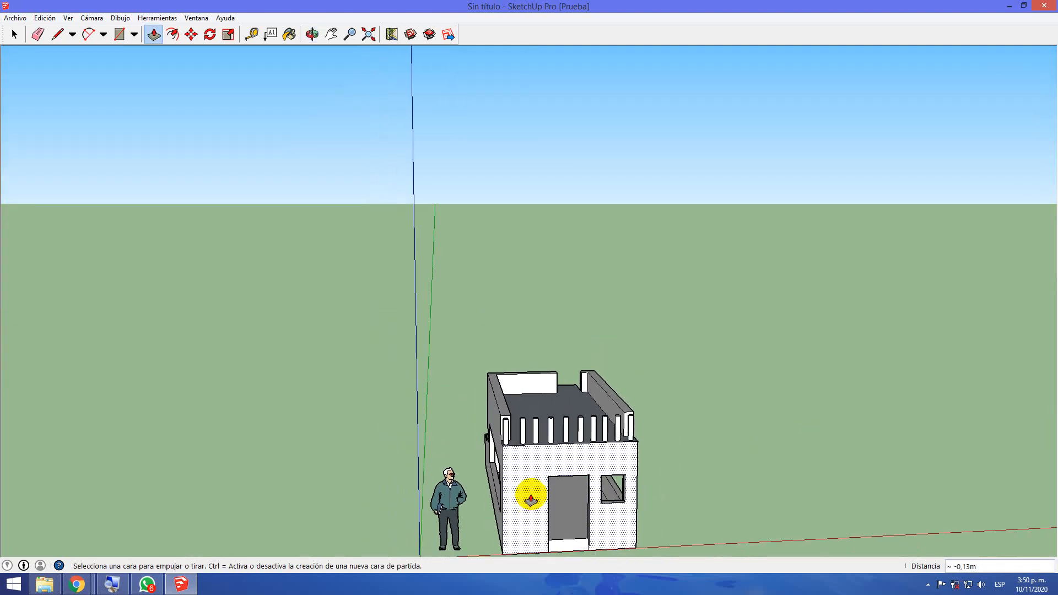